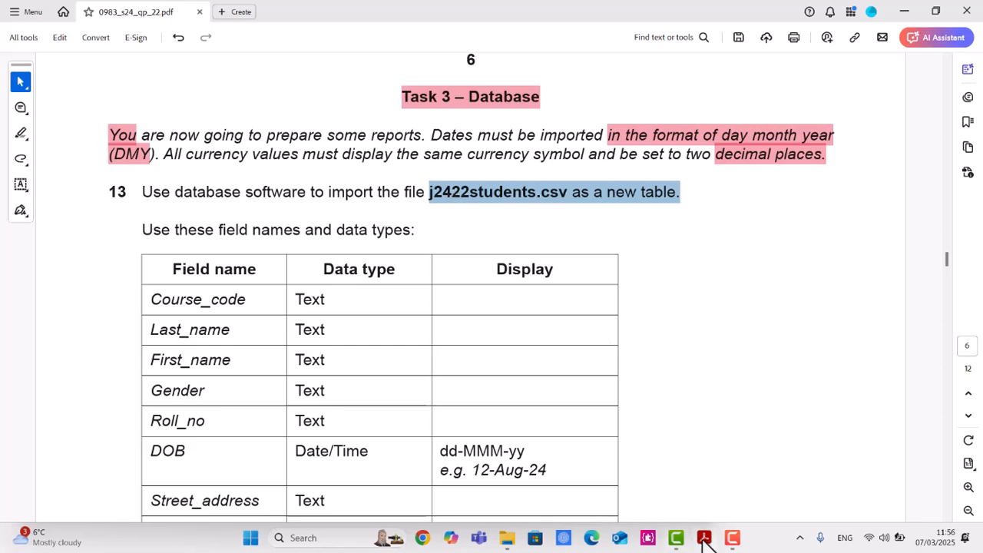
Launch Access from the Windows Start search.
{"action": "left_click", "coordinate": [344, 536]}
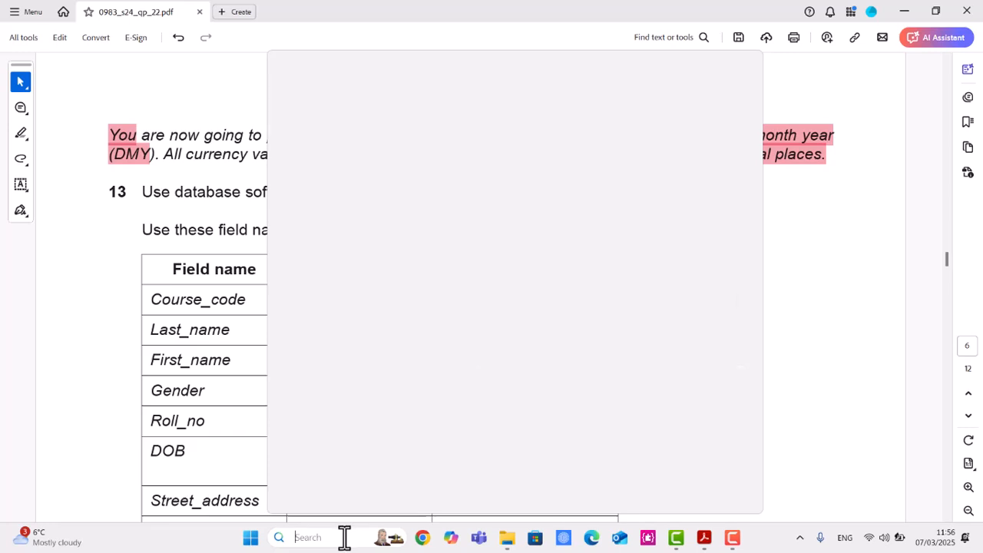
{"action": "type", "text": "a"}
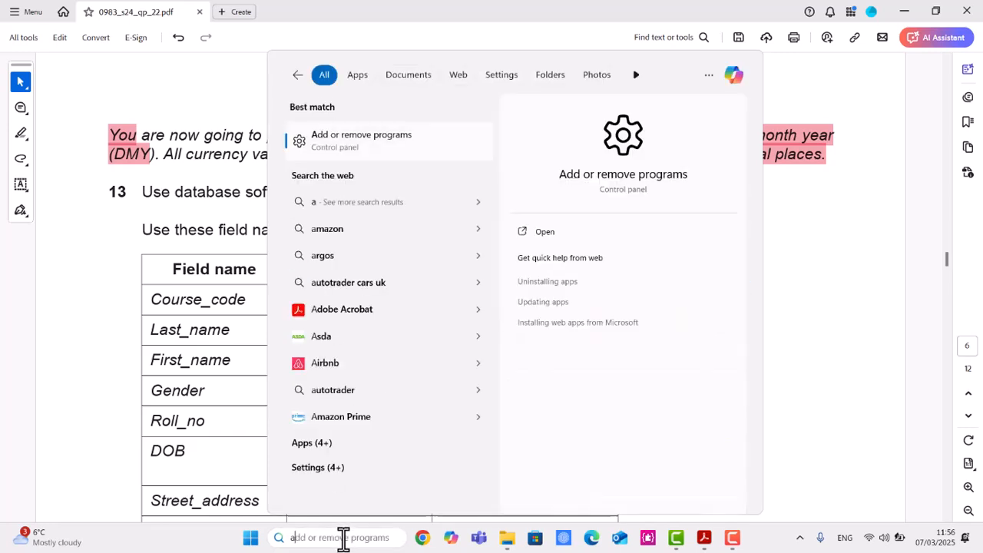
{"action": "key", "text": "BackSpace"}
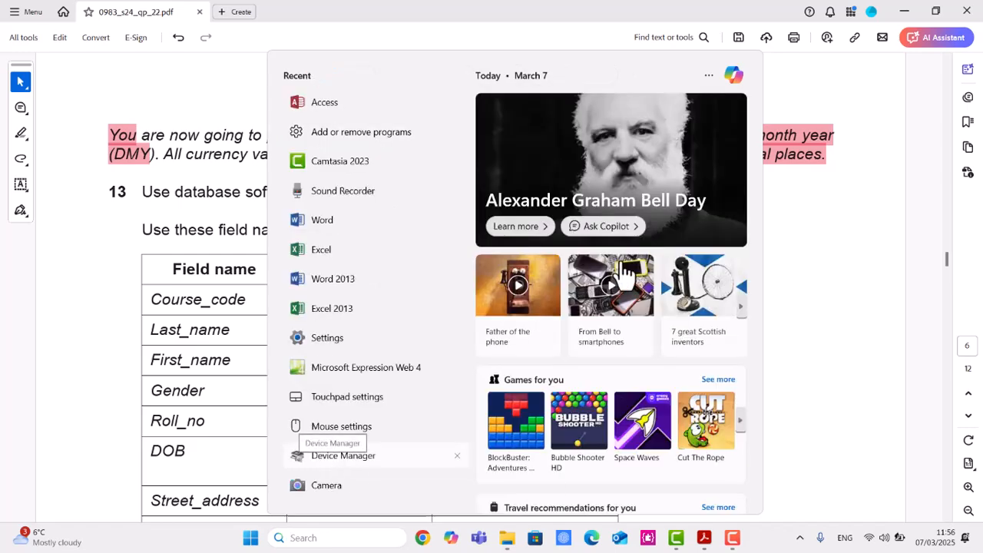
{"action": "left_click", "coordinate": [333, 108]}
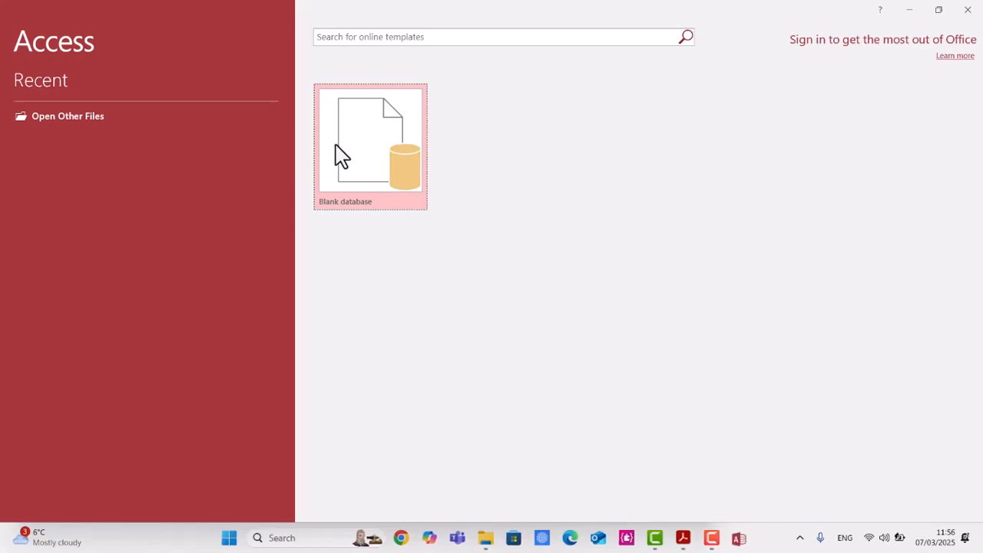
Start a blank database and choose the Workig Area folder inside IG paper 2 on the Desktop as its location.
{"action": "left_click", "coordinate": [364, 151]}
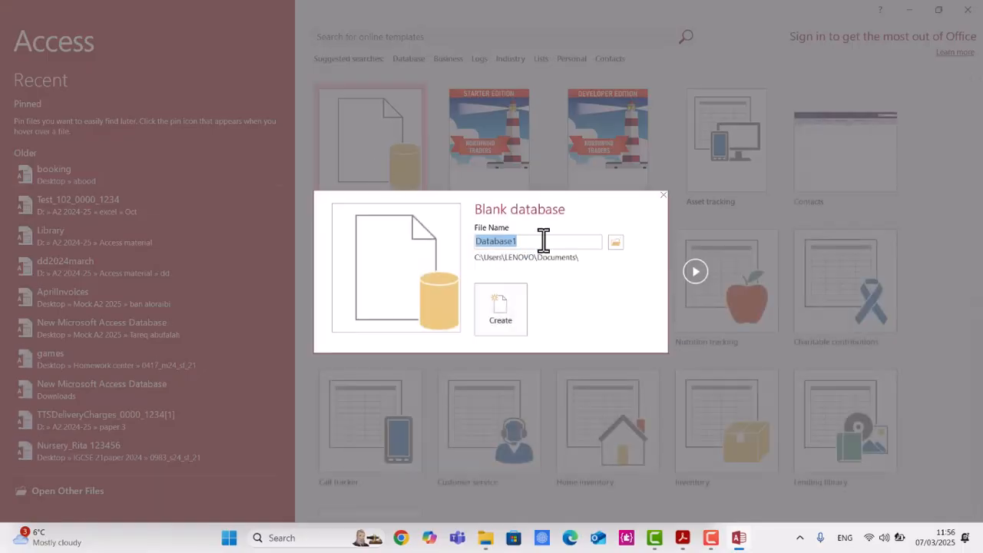
{"action": "left_click", "coordinate": [617, 244]}
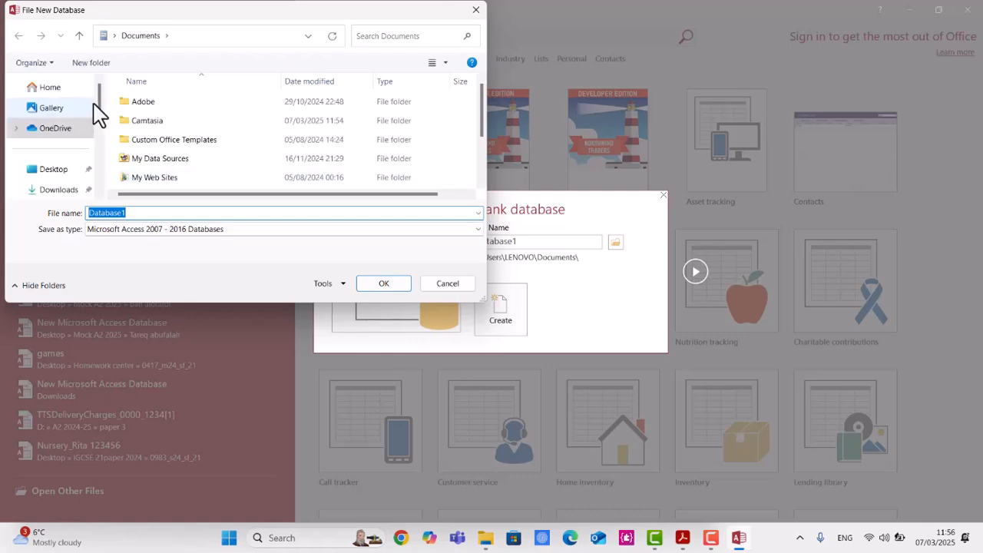
{"action": "left_click", "coordinate": [68, 169]}
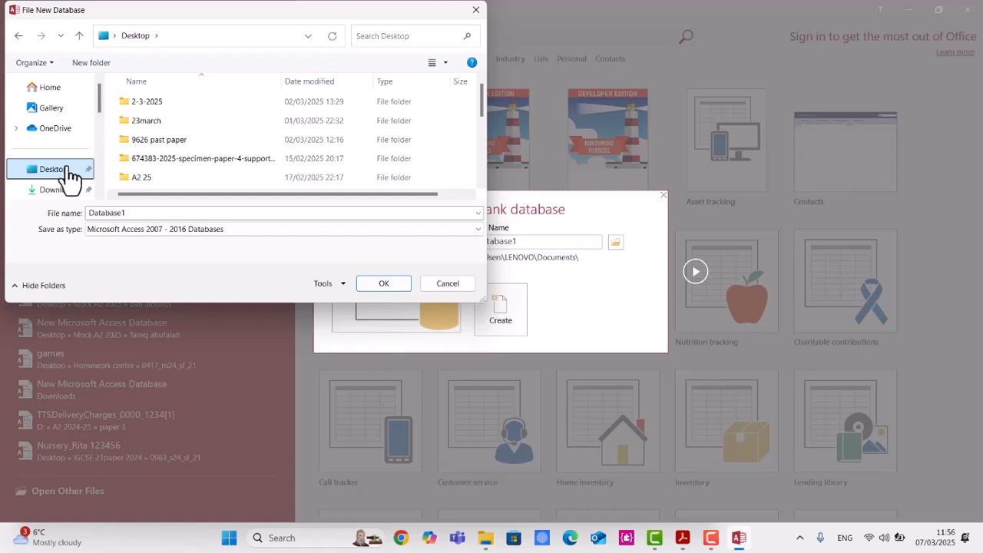
{"action": "scroll", "coordinate": [204, 176], "scroll_direction": "down", "scroll_amount": 1}
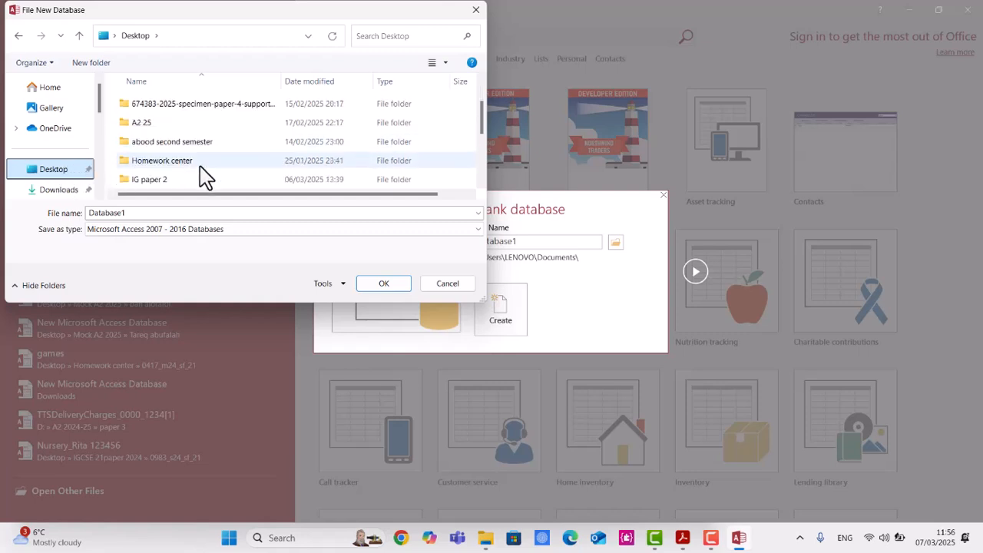
{"action": "double_click", "coordinate": [212, 180]}
{"action": "double_click", "coordinate": [165, 108]}
Name the new database courses and create it.
{"action": "double_click", "coordinate": [177, 214]}
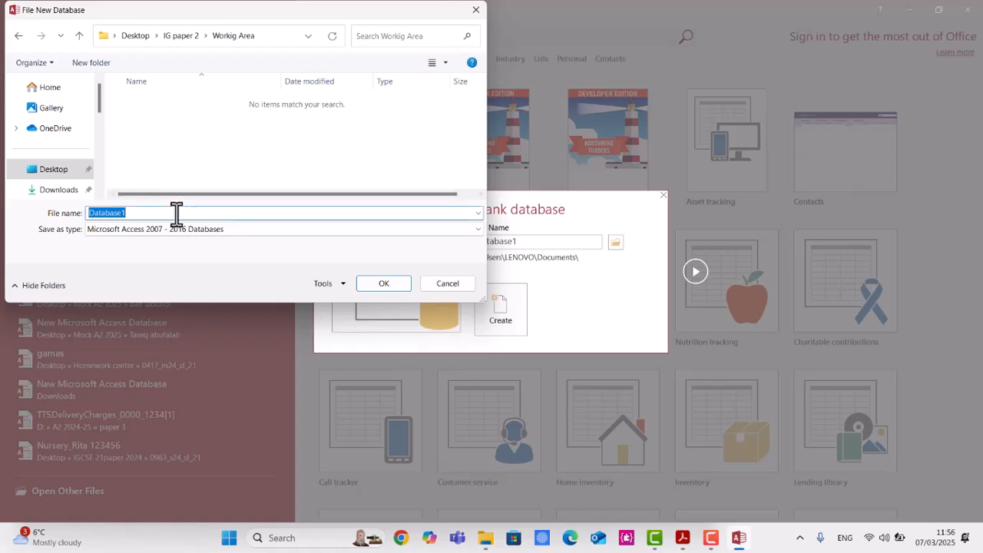
{"action": "key", "text": "alt+Tab"}
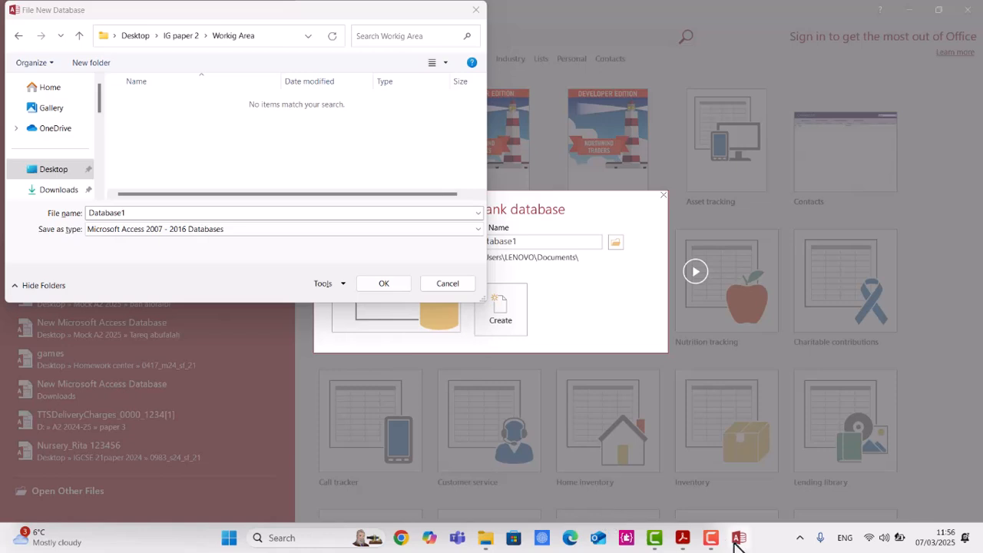
{"action": "left_click", "coordinate": [687, 540]}
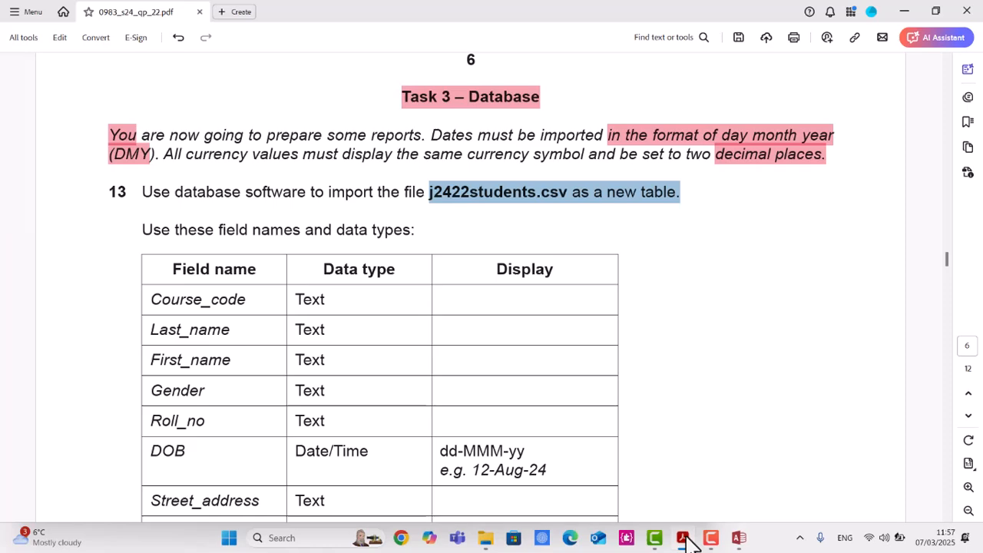
{"action": "left_click", "coordinate": [689, 542]}
{"action": "type", "text": "courses"}
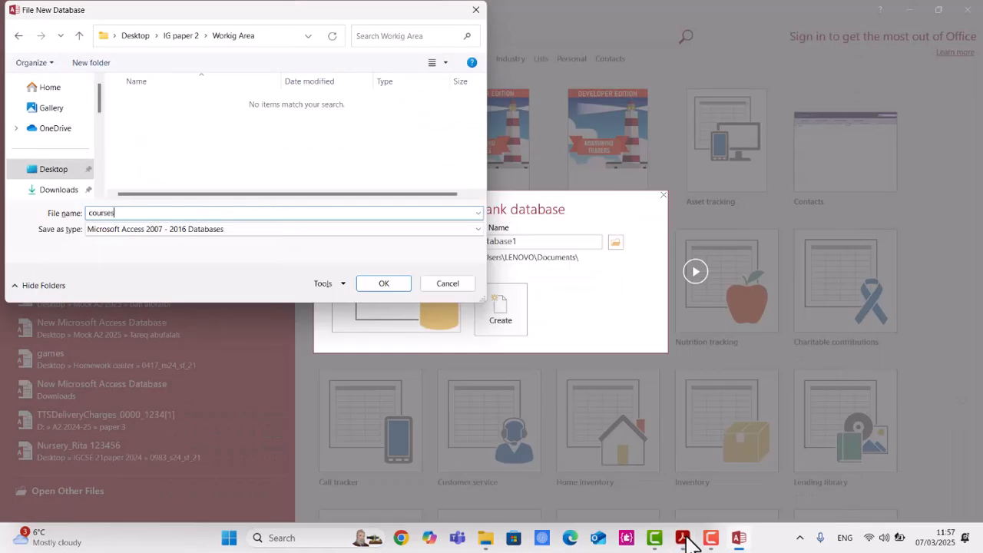
{"action": "key", "text": "Return"}
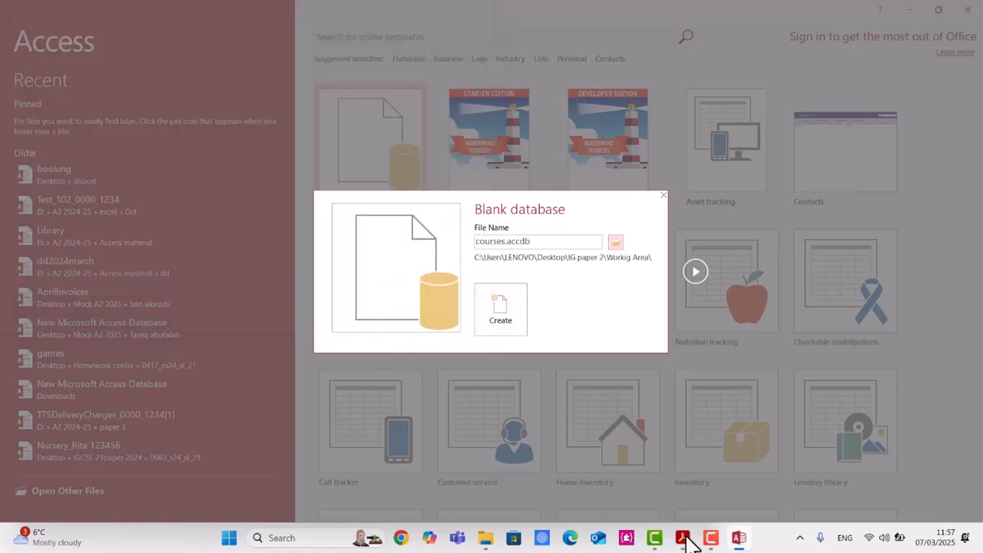
{"action": "left_click", "coordinate": [521, 319]}
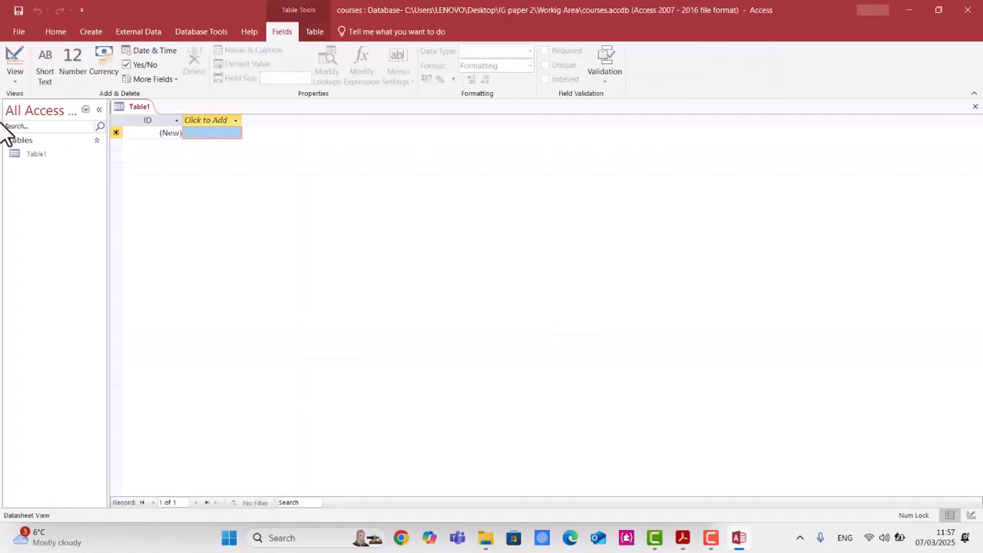
Close the default empty Table1.
{"action": "right_click", "coordinate": [139, 108]}
{"action": "left_click", "coordinate": [169, 133]}
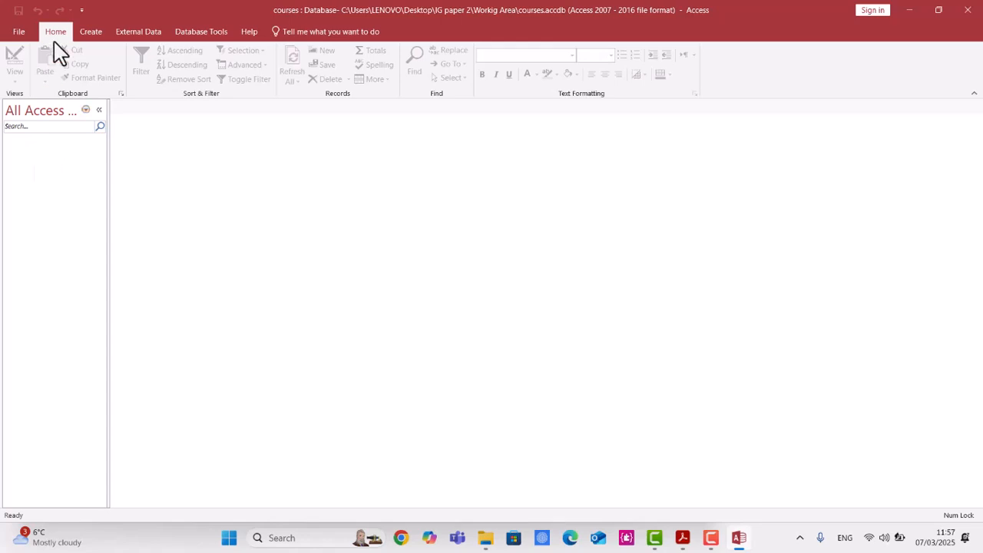
Start importing a text file as external data and browse to the IG paper 2 folder on the Desktop.
{"action": "left_click", "coordinate": [140, 34]}
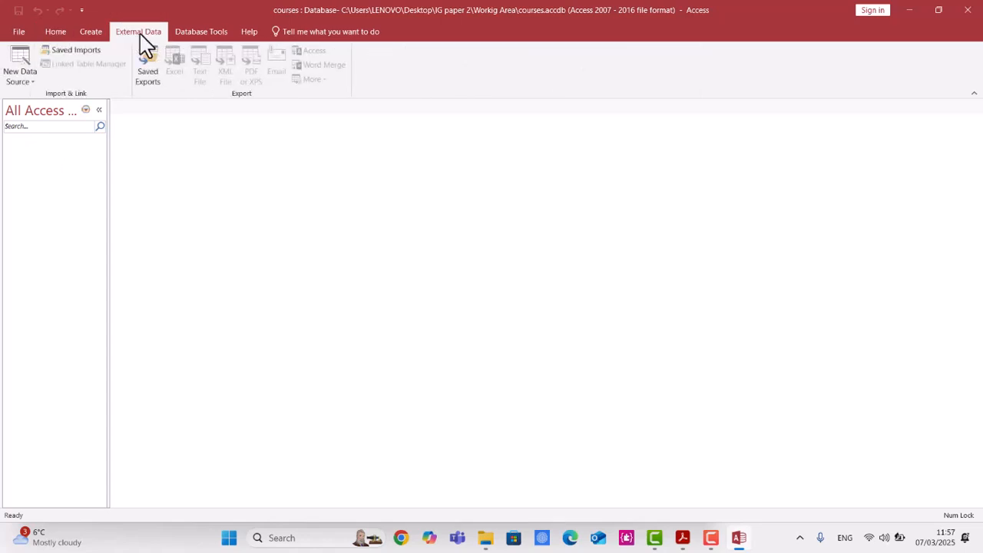
{"action": "left_click", "coordinate": [11, 81]}
{"action": "mouse_move", "coordinate": [42, 113]}
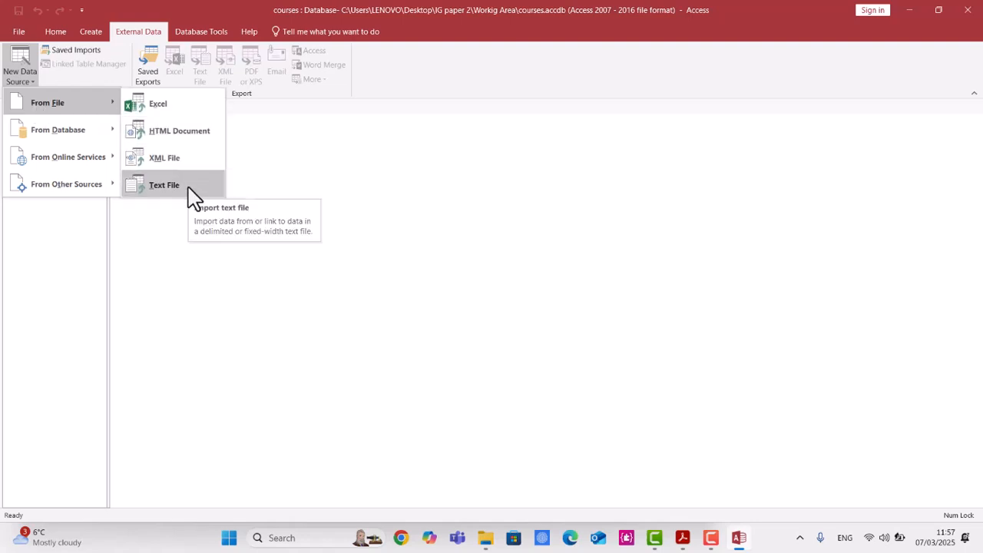
{"action": "left_click", "coordinate": [163, 185]}
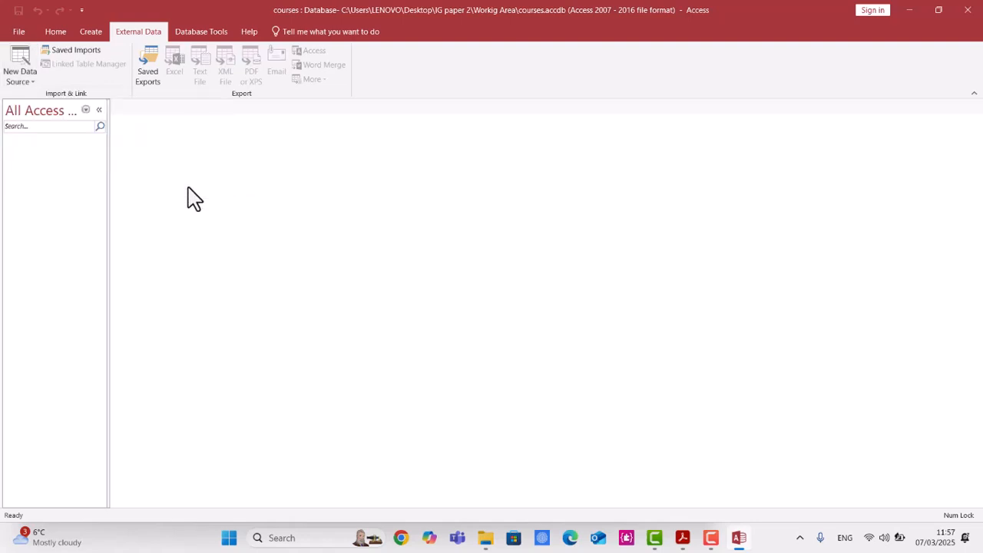
{"action": "left_click", "coordinate": [682, 179]}
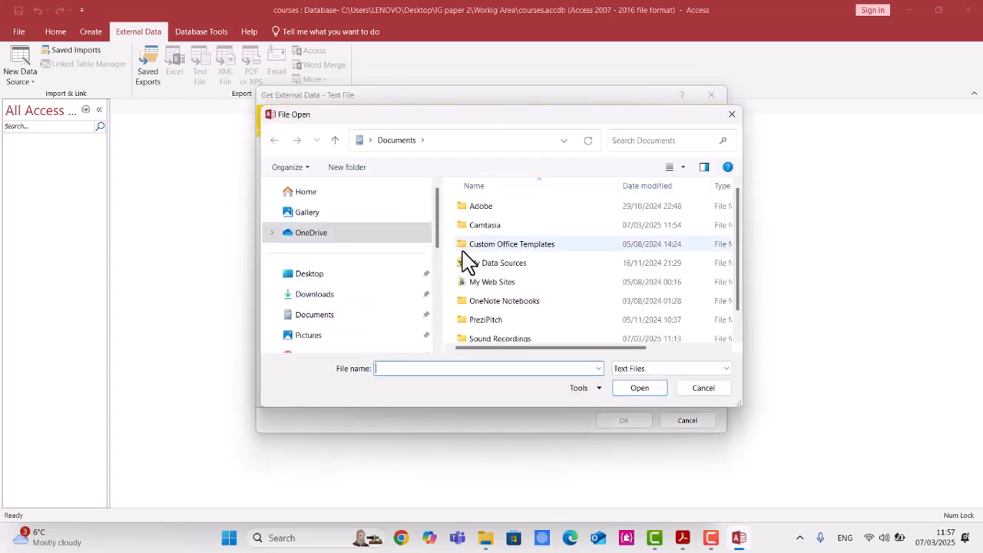
{"action": "left_click", "coordinate": [351, 284]}
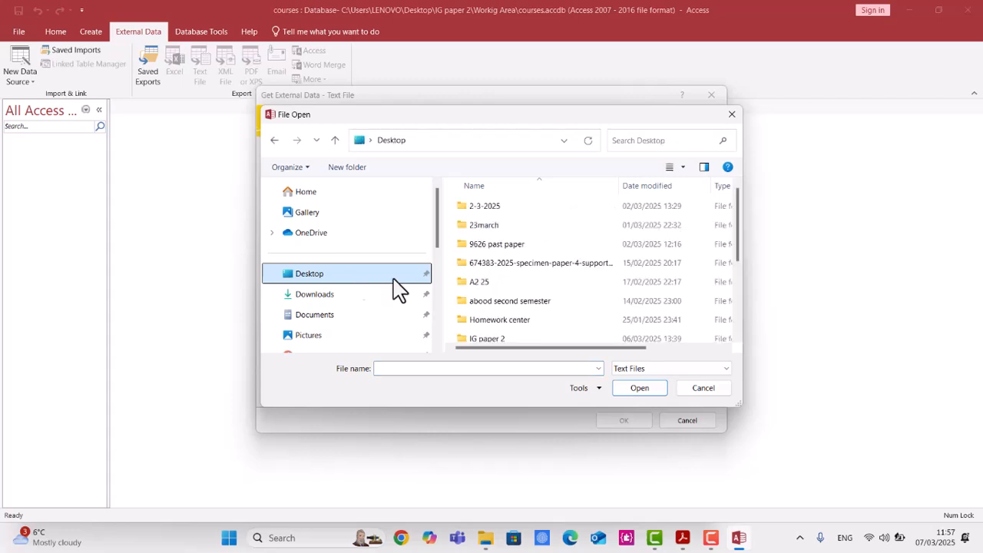
{"action": "double_click", "coordinate": [553, 338]}
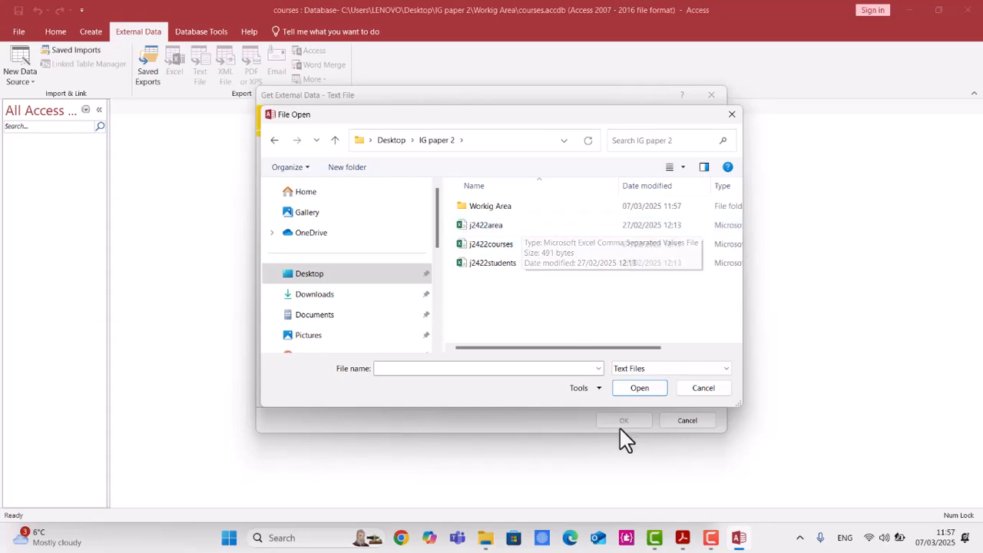
Select j2422students.csv as the source and import it into a new table in the current database.
{"action": "left_click", "coordinate": [683, 539]}
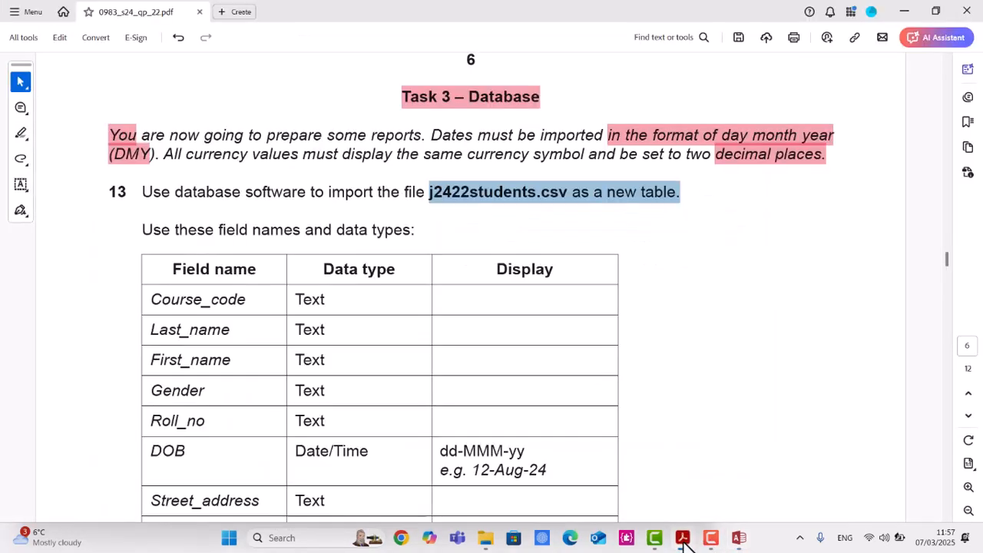
{"action": "left_click", "coordinate": [683, 539]}
{"action": "left_click", "coordinate": [517, 264]}
{"action": "double_click", "coordinate": [516, 265]}
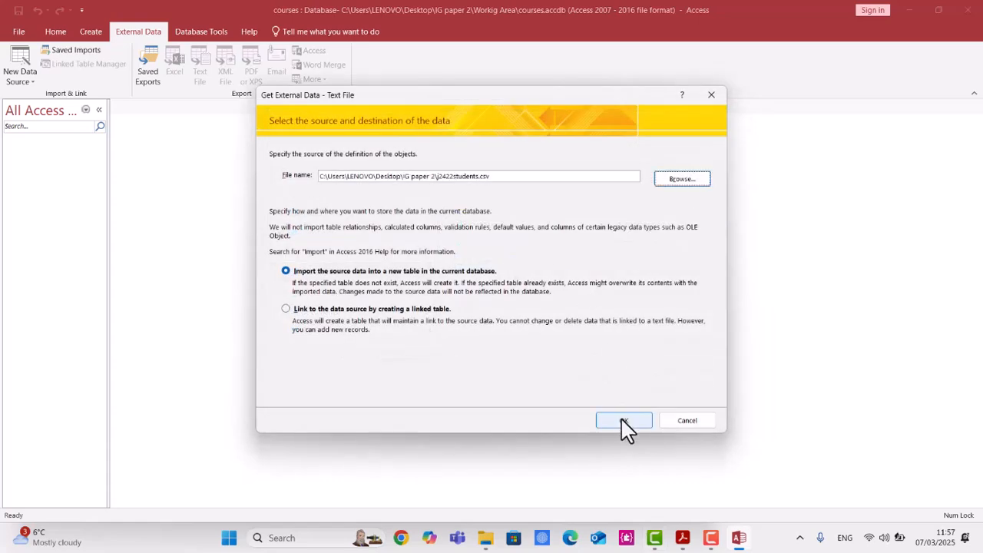
{"action": "left_click", "coordinate": [622, 421]}
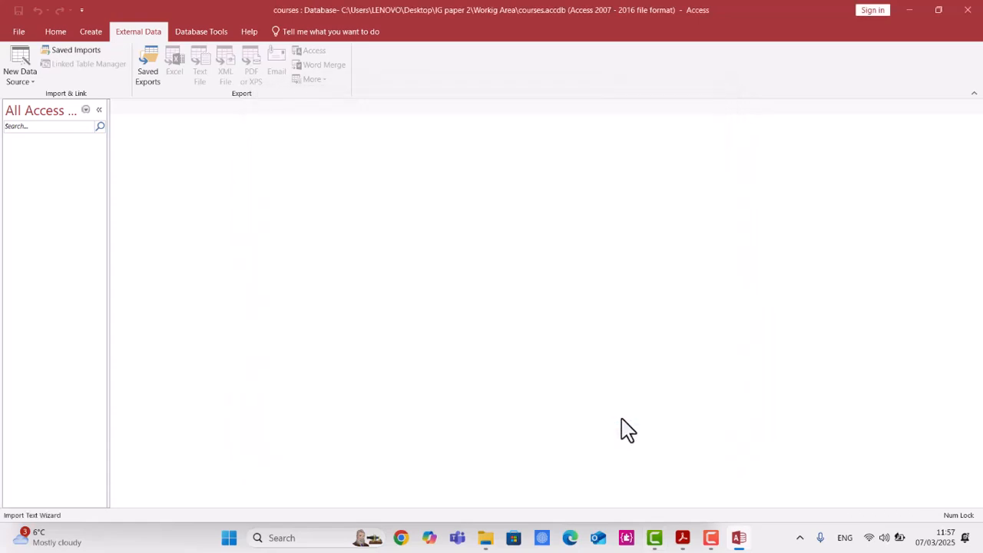
Keep the comma delimiter, mark the first row as containing field names, and move to the field options.
{"action": "left_click", "coordinate": [635, 386]}
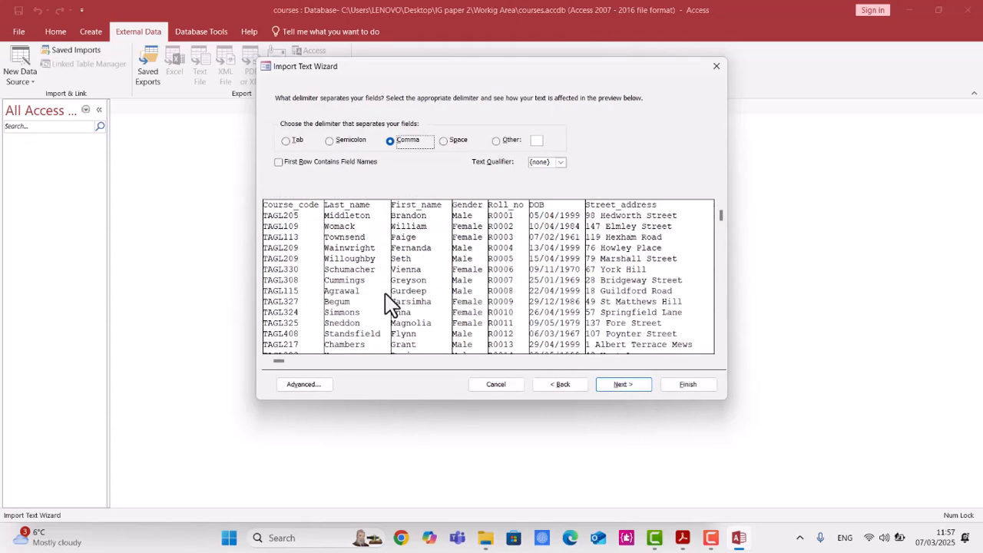
{"action": "left_click", "coordinate": [296, 162]}
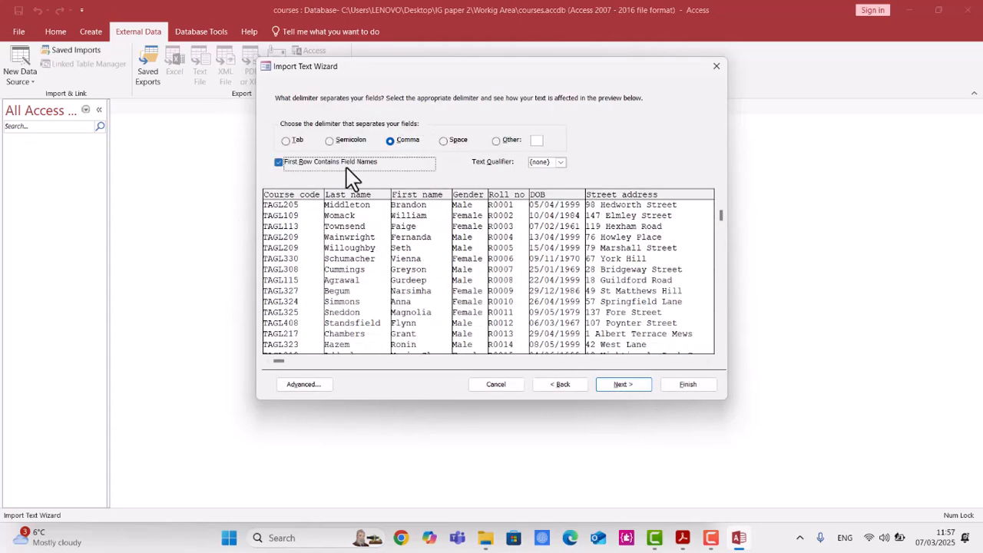
{"action": "left_click", "coordinate": [638, 389]}
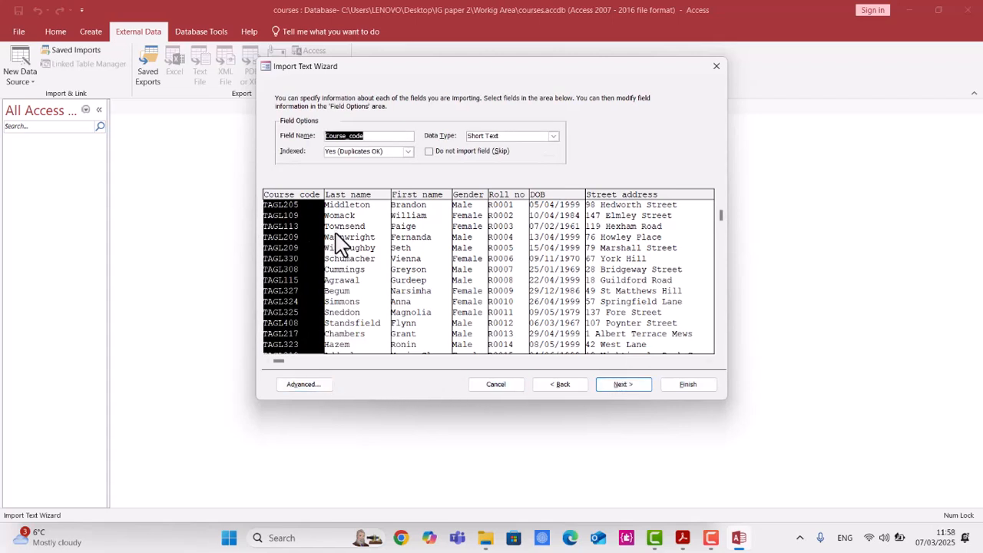
Open the advanced import specification and review the required field names and data types in the question paper.
{"action": "left_click", "coordinate": [311, 387]}
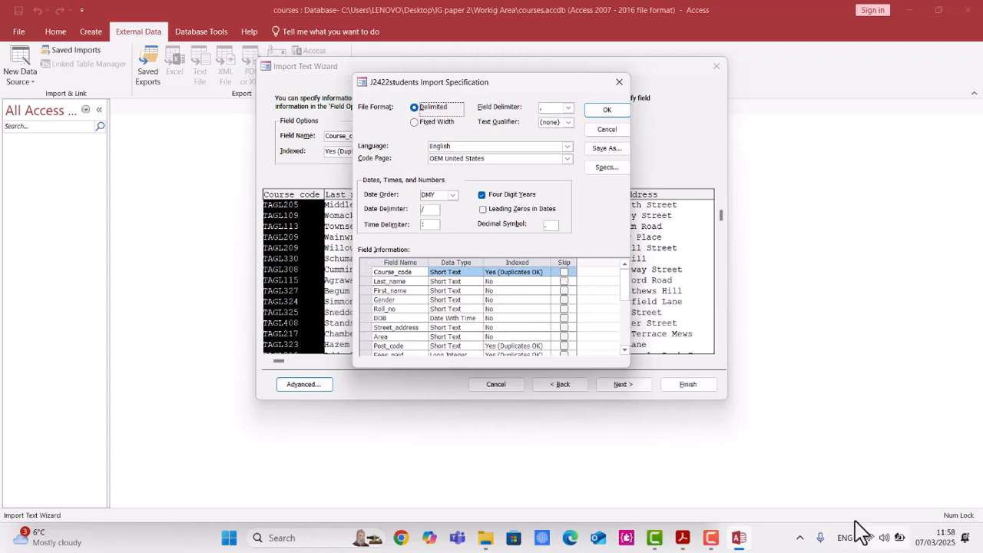
{"action": "left_click", "coordinate": [683, 540]}
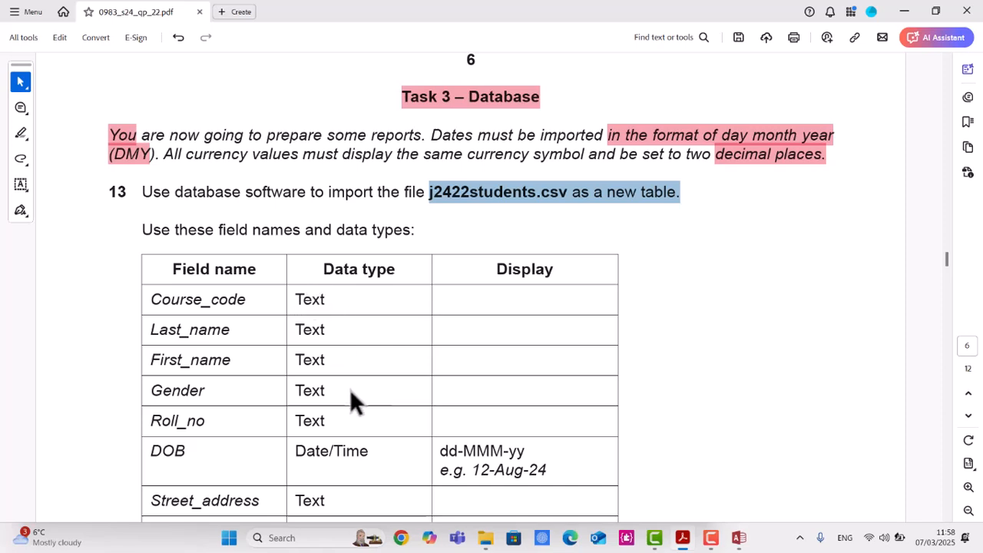
{"action": "scroll", "coordinate": [350, 389], "scroll_direction": "down", "scroll_amount": 1}
{"action": "scroll", "coordinate": [350, 389], "scroll_direction": "down", "scroll_amount": 1}
{"action": "scroll", "coordinate": [372, 391], "scroll_direction": "down", "scroll_amount": 1}
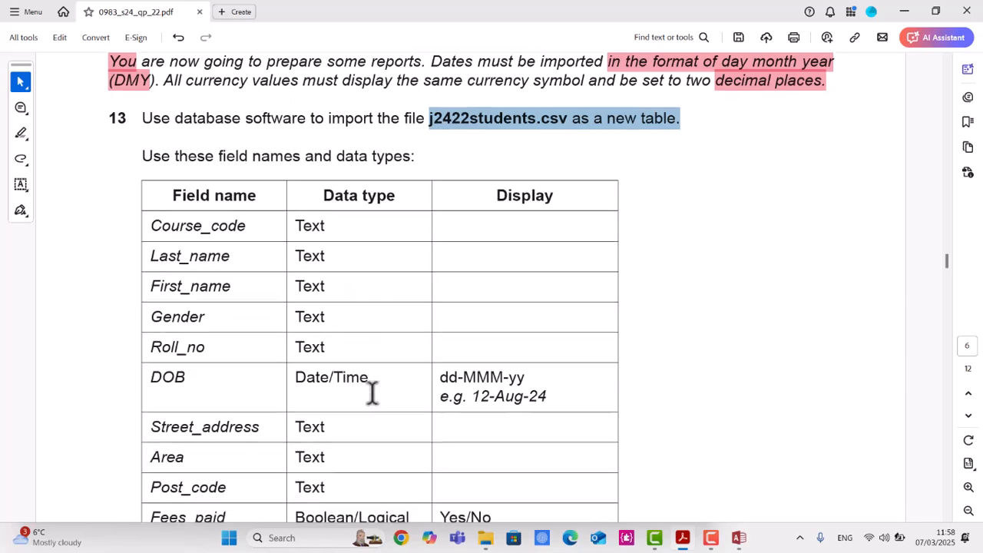
{"action": "scroll", "coordinate": [228, 404], "scroll_direction": "down", "scroll_amount": 3}
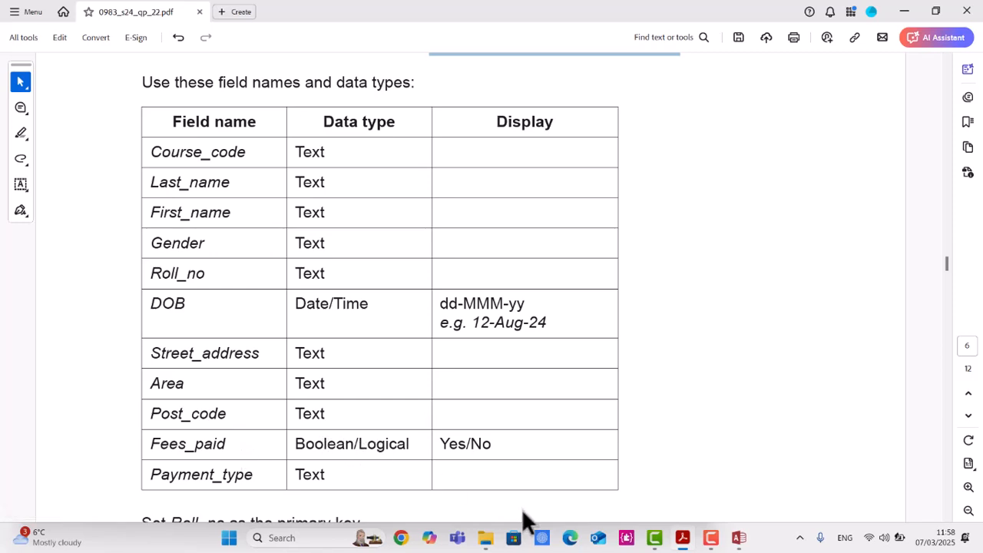
{"action": "left_click", "coordinate": [738, 538]}
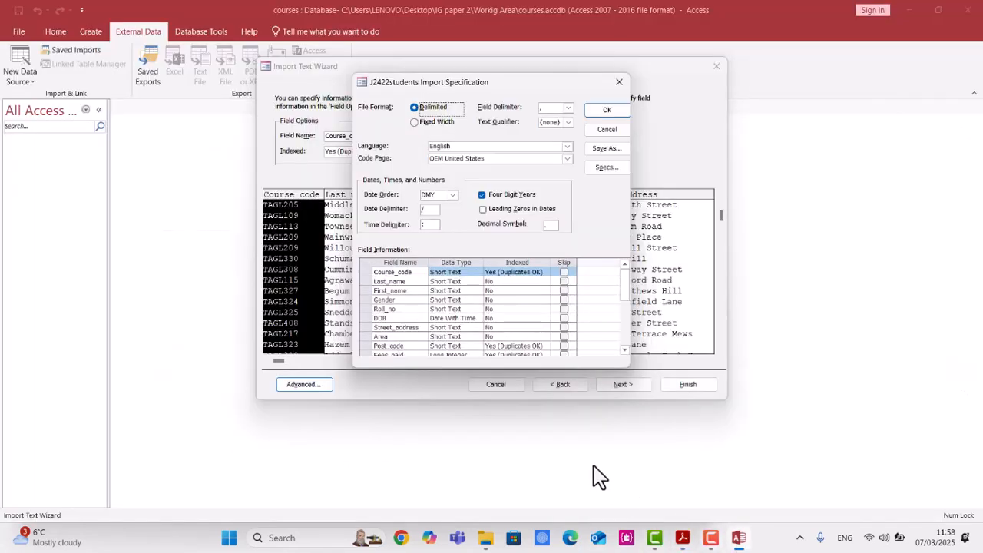
Set the DOB field's data type to Date With Time in the import specification.
{"action": "left_click", "coordinate": [475, 320]}
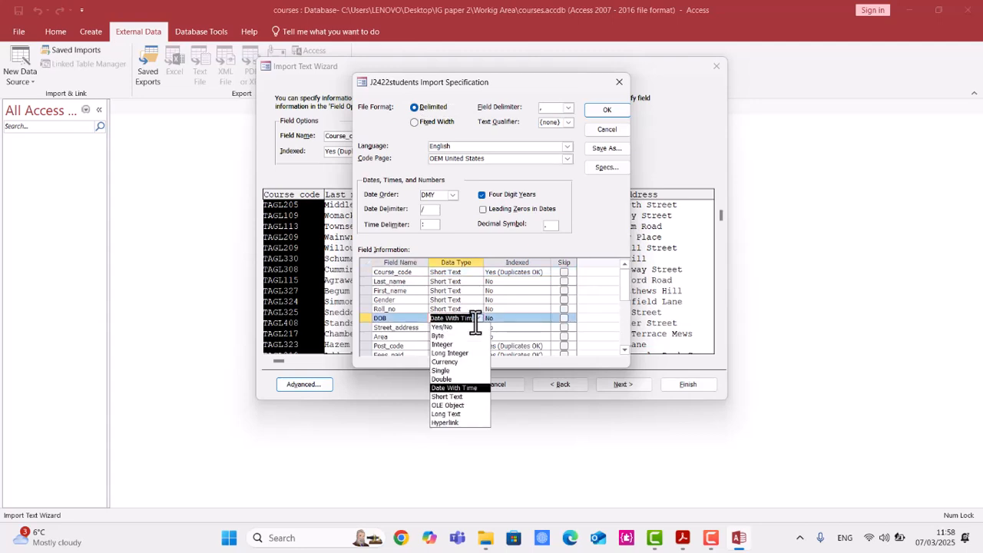
{"action": "left_click", "coordinate": [477, 388]}
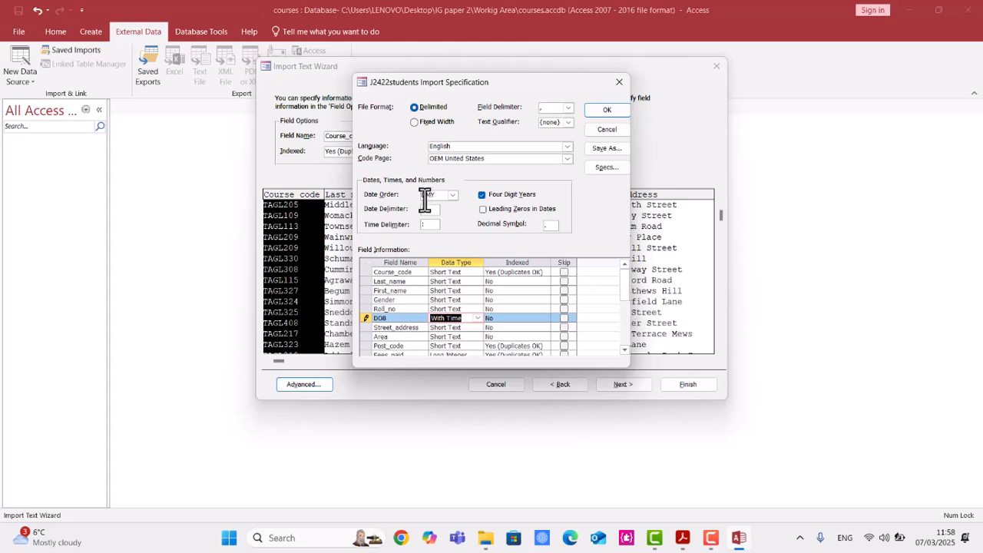
{"action": "scroll", "coordinate": [532, 330], "scroll_direction": "down", "scroll_amount": 1}
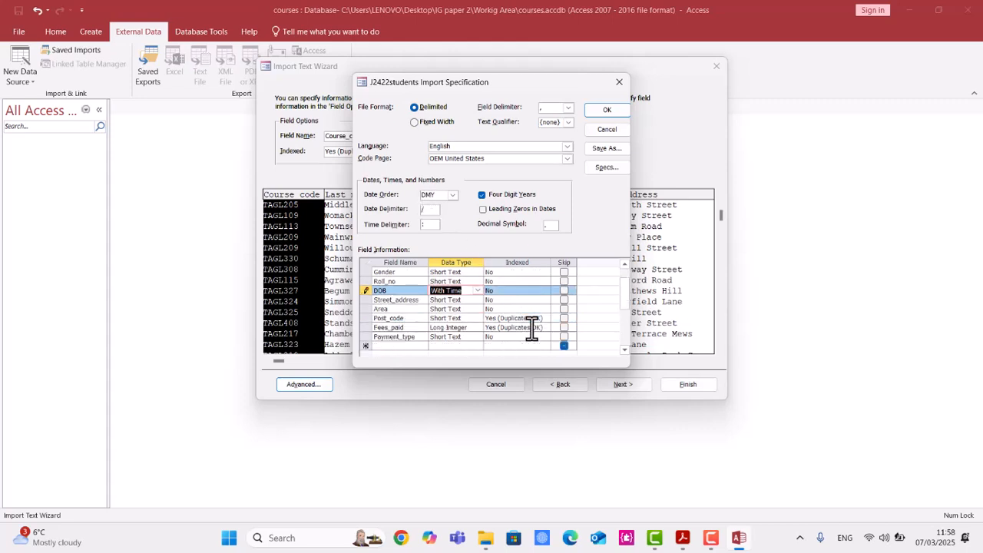
Set the Fees_paid field's data type to Yes/No and confirm the import specification.
{"action": "left_click", "coordinate": [451, 329]}
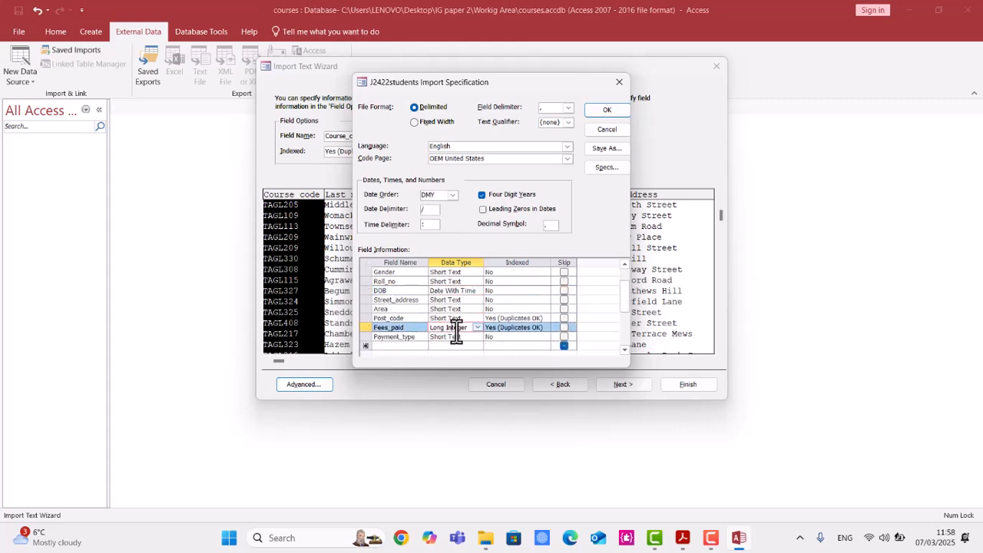
{"action": "left_click", "coordinate": [477, 328]}
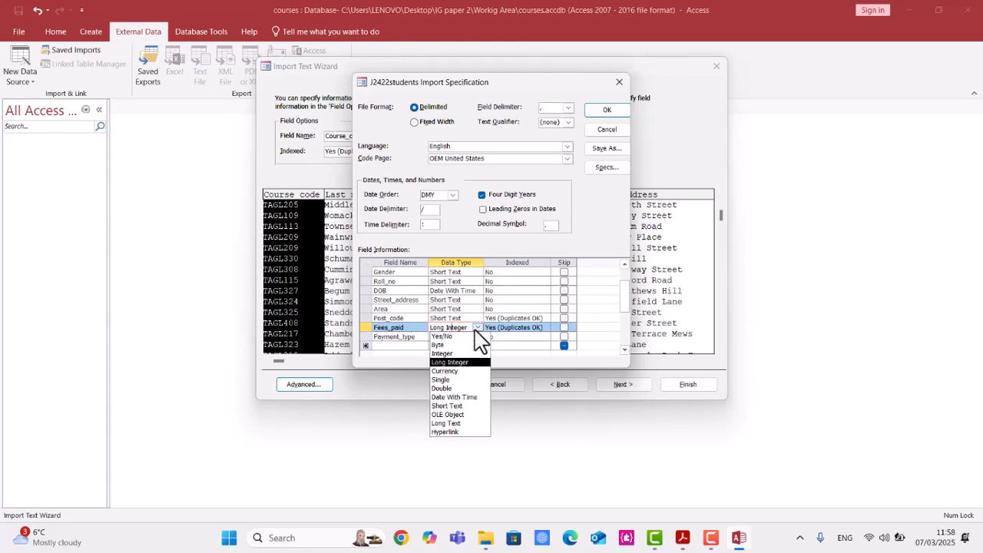
{"action": "left_click", "coordinate": [463, 337]}
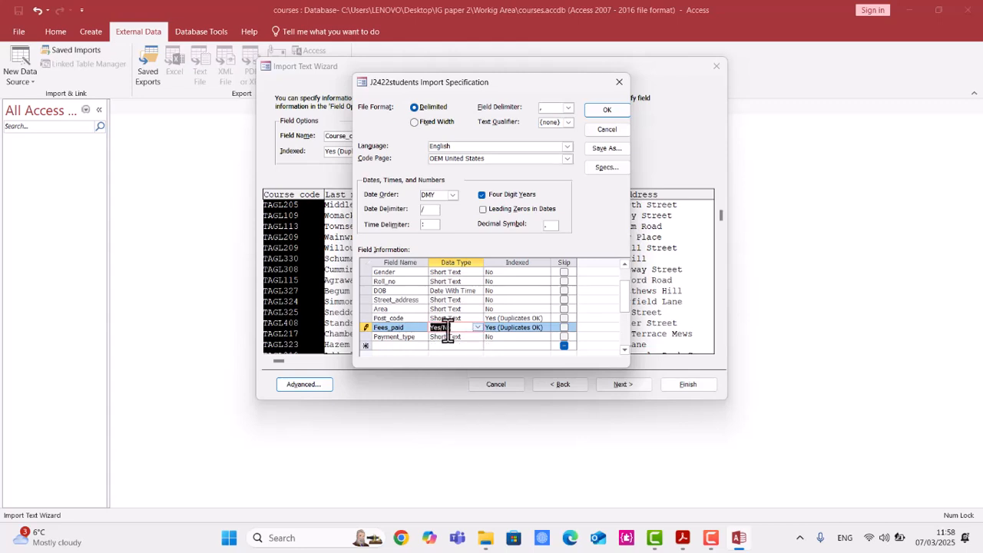
{"action": "left_click", "coordinate": [603, 112]}
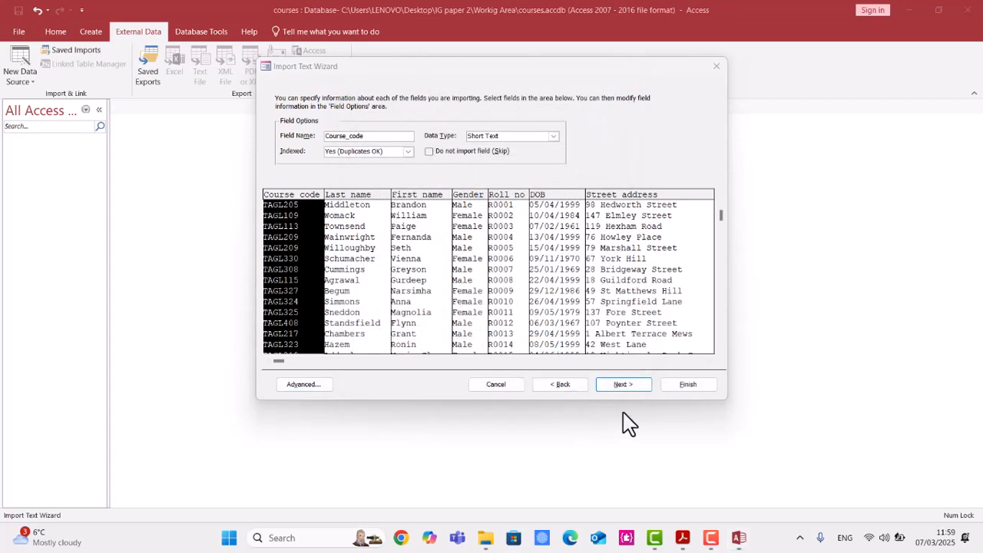
Continue to the primary key page and choose to set your own primary key.
{"action": "left_click", "coordinate": [625, 386]}
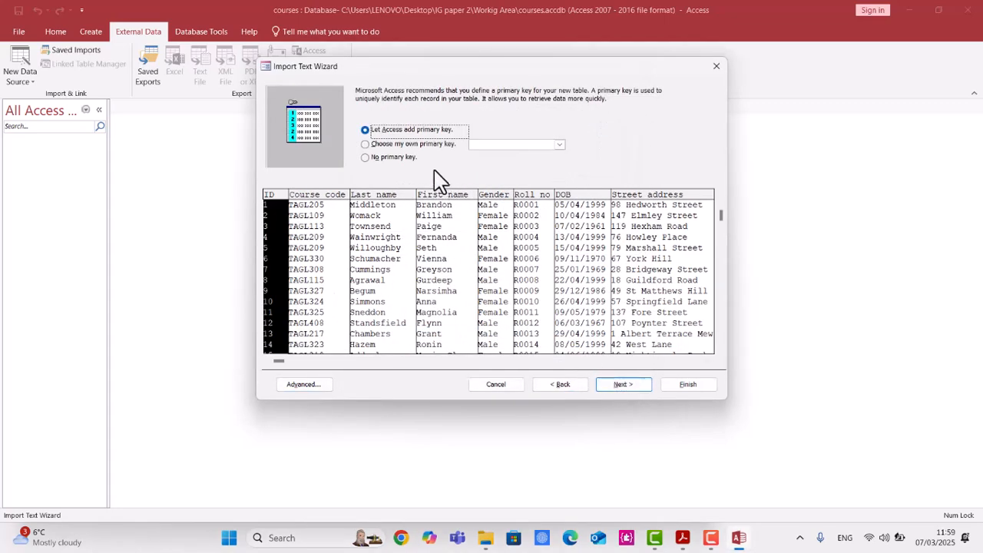
{"action": "left_click", "coordinate": [417, 149]}
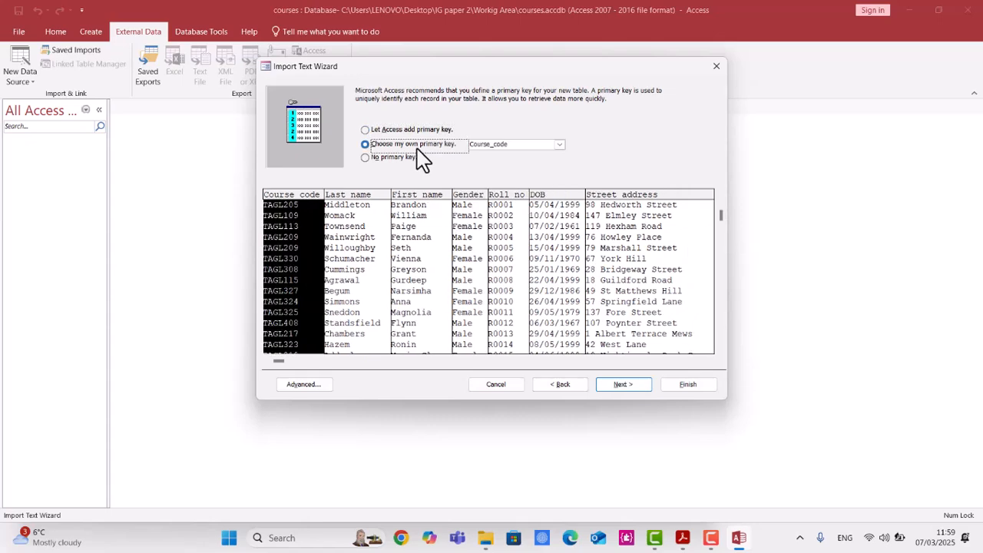
Check the question paper for which field must be the primary key.
{"action": "left_click", "coordinate": [682, 537]}
{"action": "scroll", "coordinate": [429, 374], "scroll_direction": "down", "scroll_amount": 2}
{"action": "left_click_drag", "start_coordinate": [172, 452], "coordinate": [218, 448]}
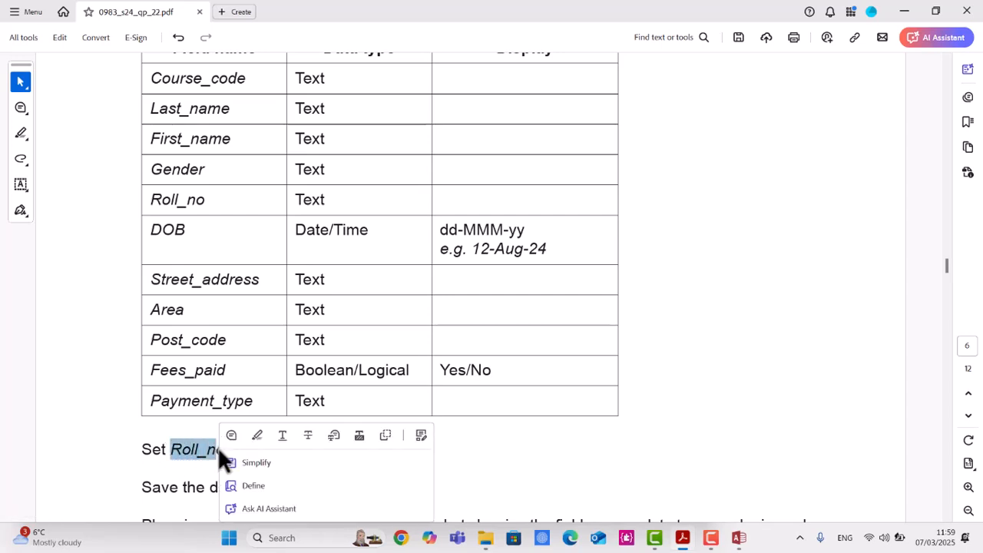
{"action": "left_click", "coordinate": [253, 436]}
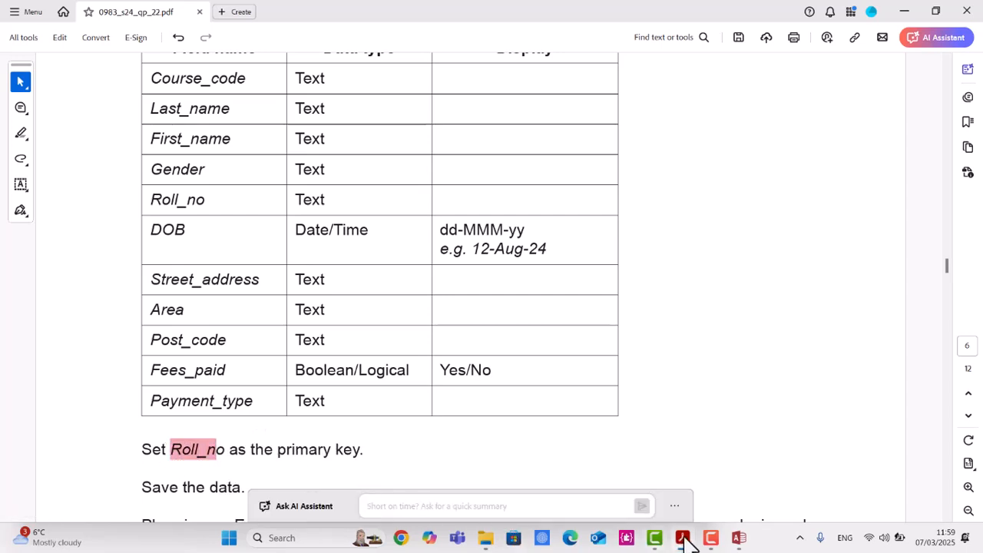
{"action": "left_click", "coordinate": [739, 537]}
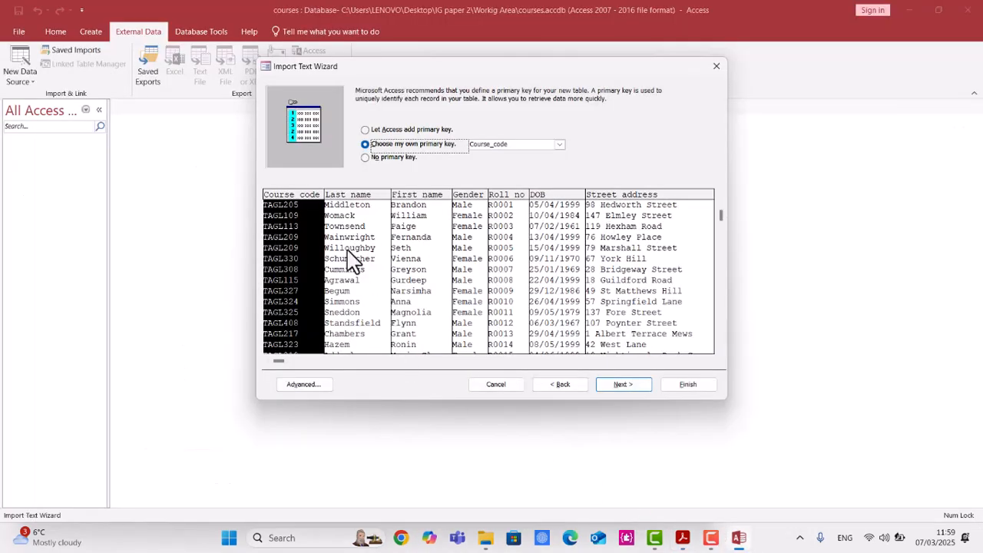
Set Roll_no as the primary key and continue to the final page.
{"action": "left_click", "coordinate": [560, 144]}
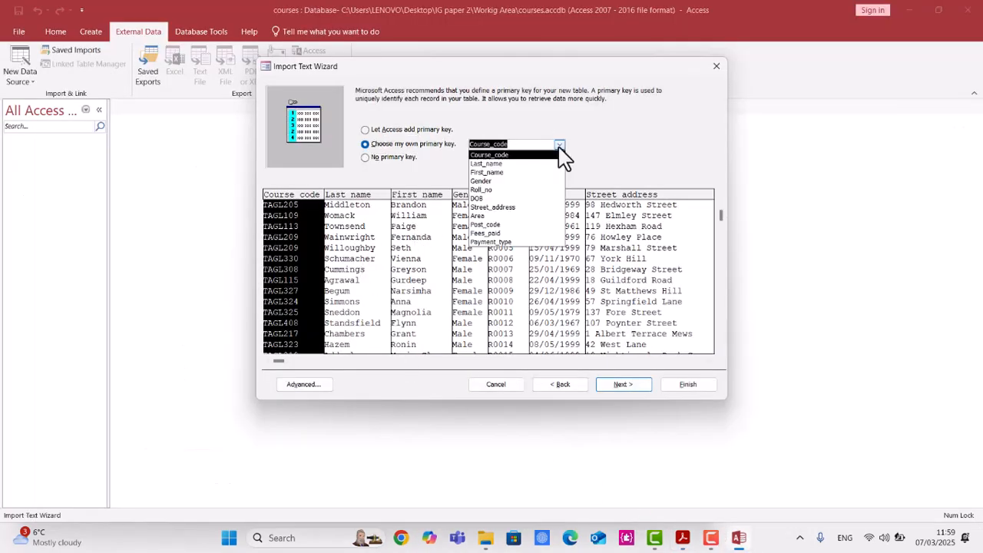
{"action": "left_click", "coordinate": [544, 190]}
{"action": "left_click", "coordinate": [626, 387]}
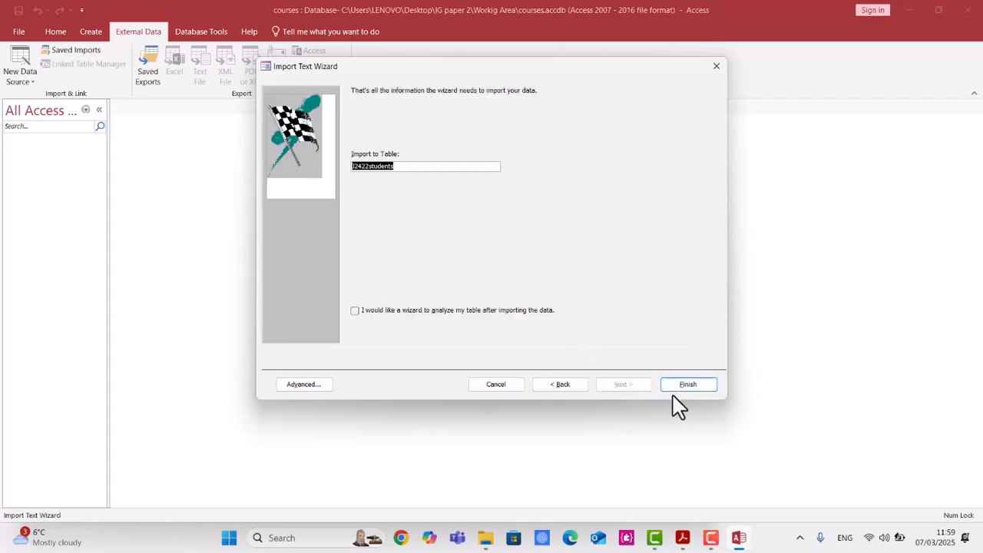
Finish importing into the j2422students table and close the dialog without saving the import steps.
{"action": "left_click", "coordinate": [684, 386]}
{"action": "left_click", "coordinate": [683, 538]}
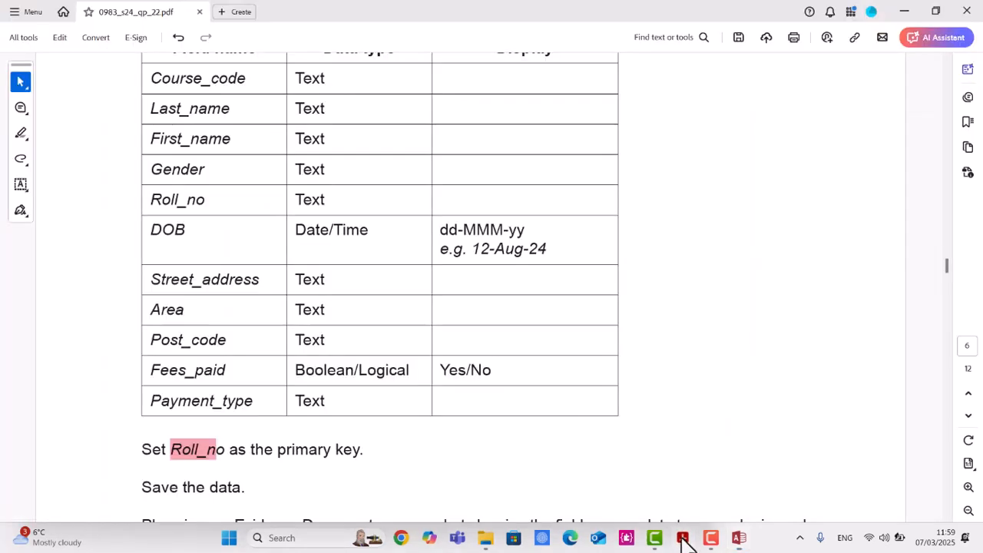
{"action": "scroll", "coordinate": [553, 392], "scroll_direction": "down", "scroll_amount": 2}
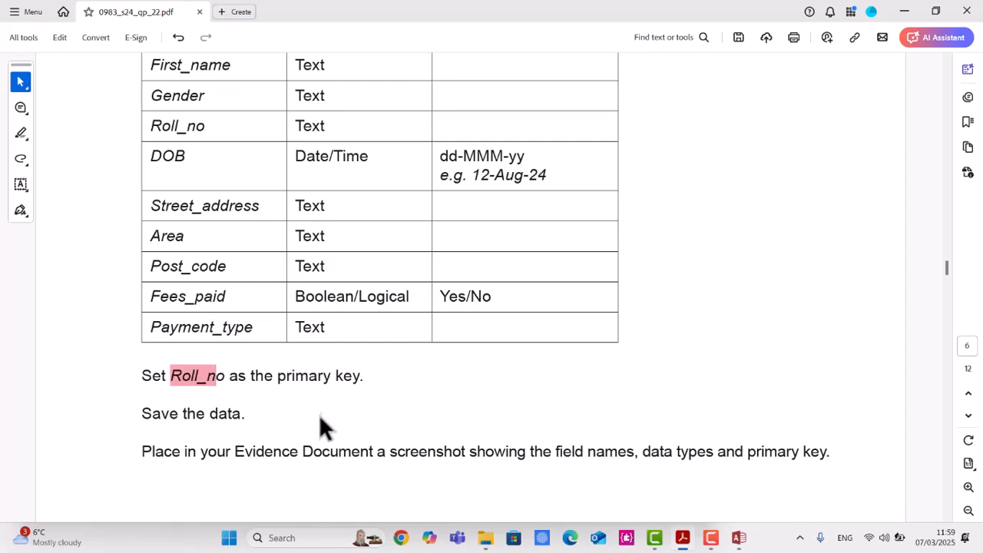
{"action": "scroll", "coordinate": [321, 416], "scroll_direction": "down", "scroll_amount": 1}
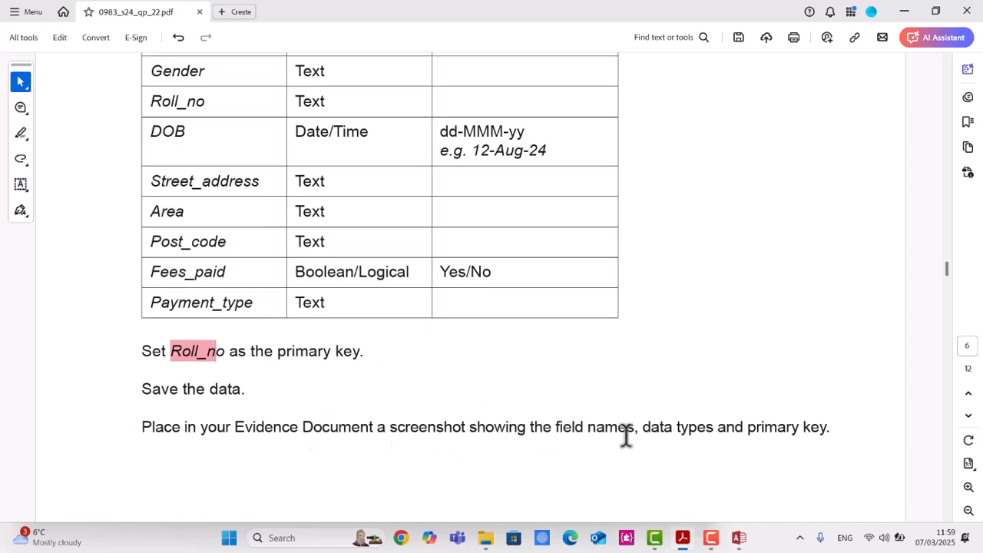
{"action": "left_click", "coordinate": [736, 548]}
{"action": "left_click", "coordinate": [684, 430]}
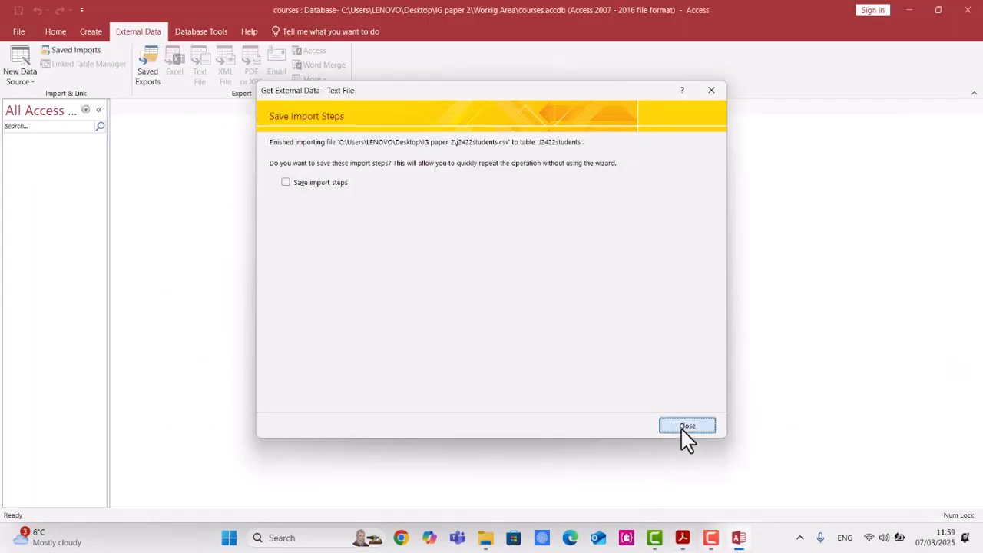
Open the J2422students table in Design View and capture a screenshot of its field names and data types.
{"action": "left_click_drag", "start_coordinate": [45, 153], "coordinate": [44, 154]}
{"action": "right_click", "coordinate": [44, 154]}
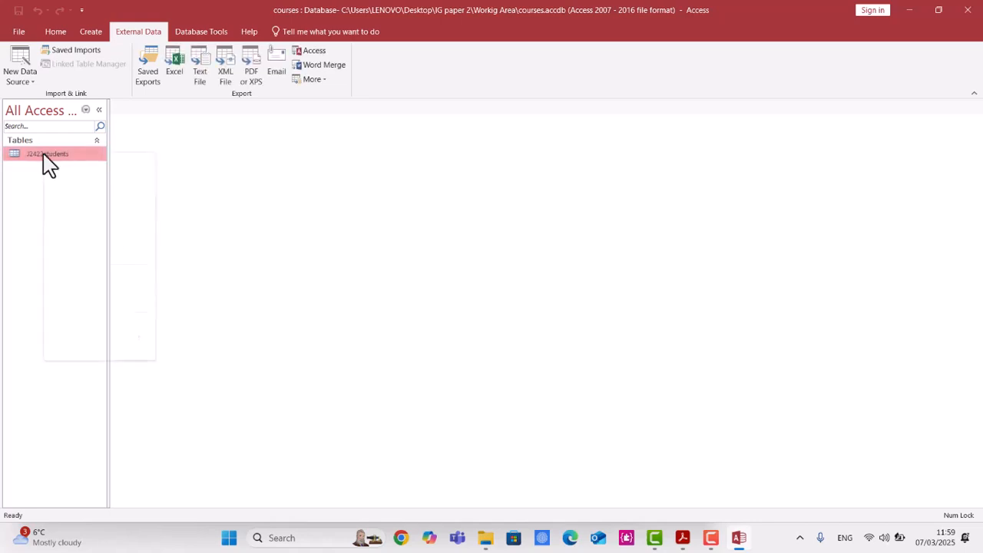
{"action": "left_click", "coordinate": [78, 177]}
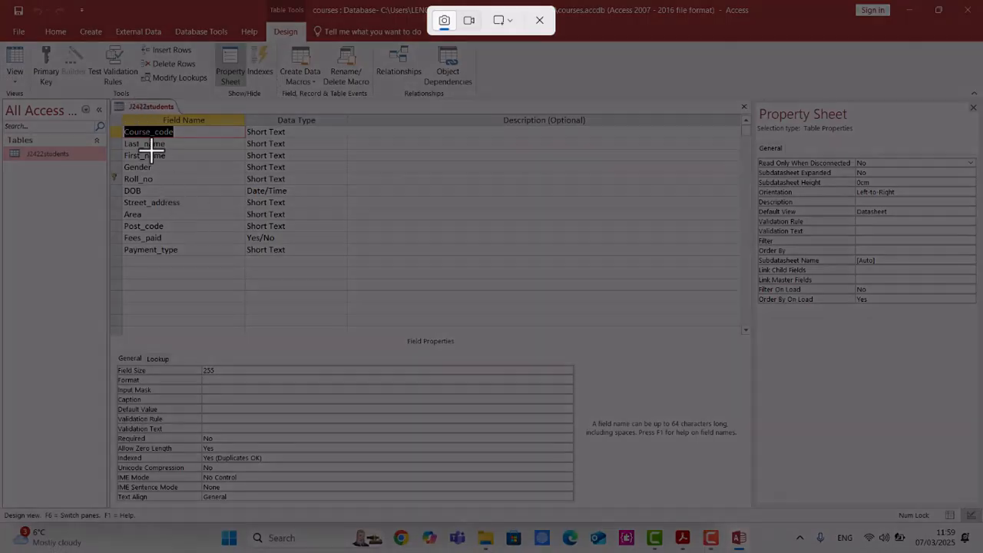
{"action": "left_click_drag", "start_coordinate": [109, 98], "coordinate": [408, 300]}
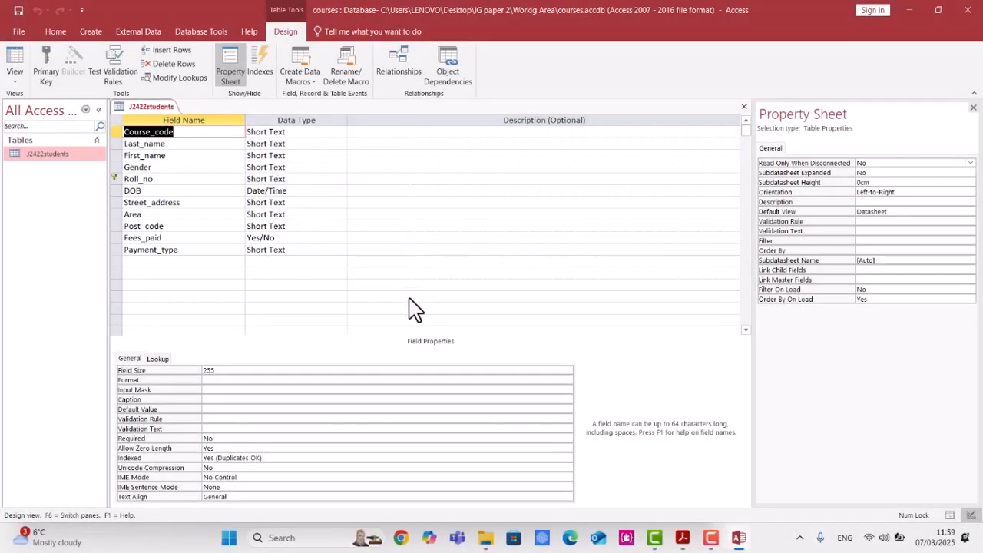
{"action": "left_click", "coordinate": [487, 541]}
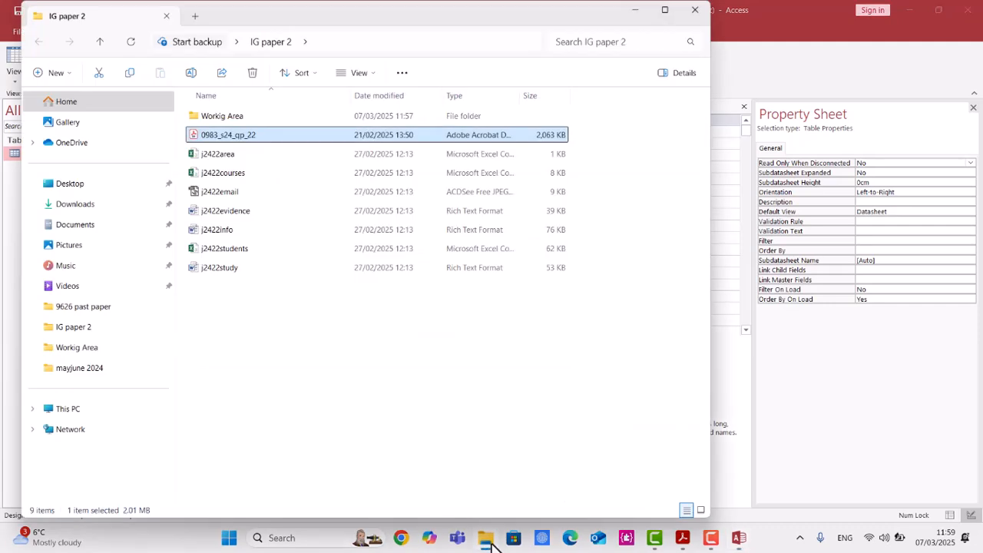
{"action": "double_click", "coordinate": [268, 222]}
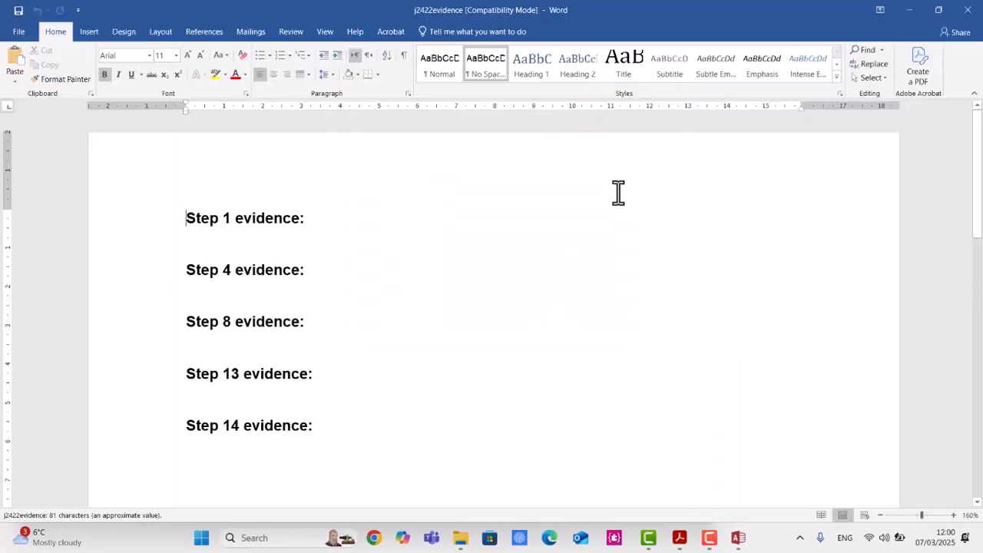
{"action": "left_click", "coordinate": [968, 10]}
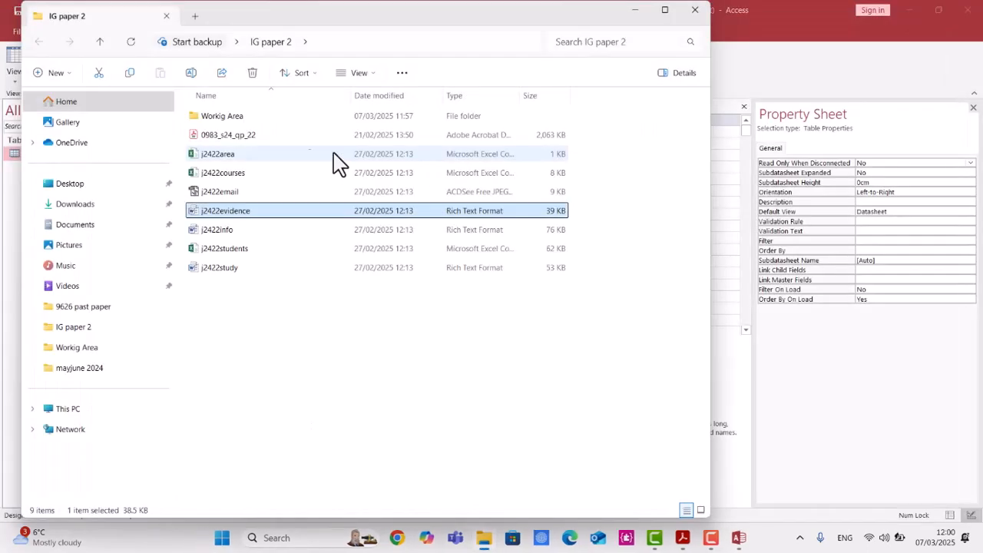
Open the EVIDENCE123 document in the Workig Area folder.
{"action": "left_click", "coordinate": [258, 121]}
{"action": "double_click", "coordinate": [259, 119]}
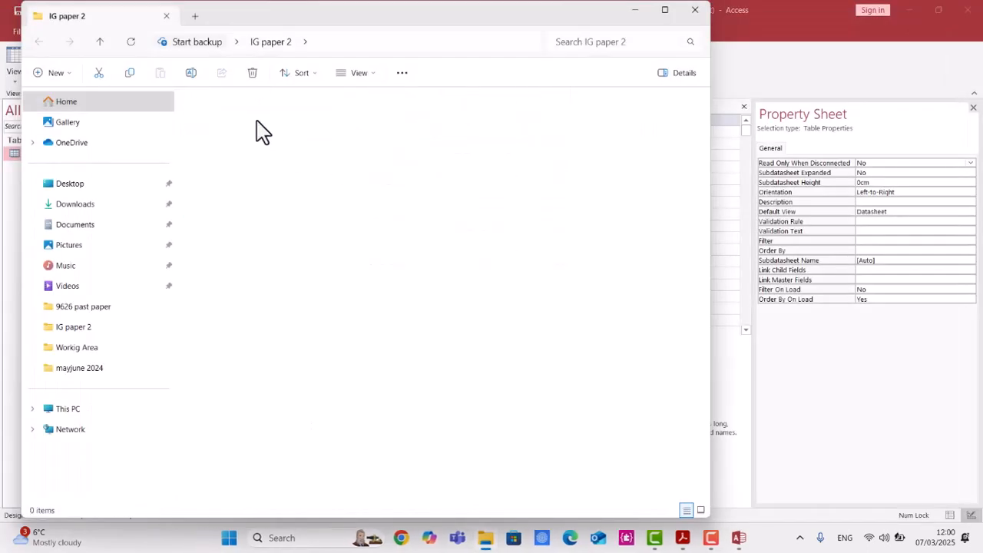
{"action": "left_click", "coordinate": [257, 143]}
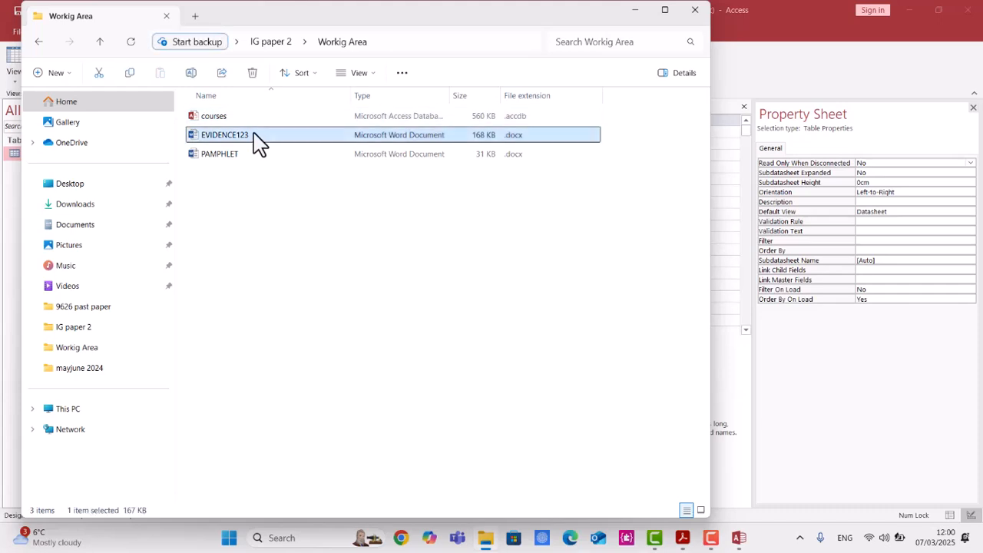
{"action": "double_click", "coordinate": [258, 142]}
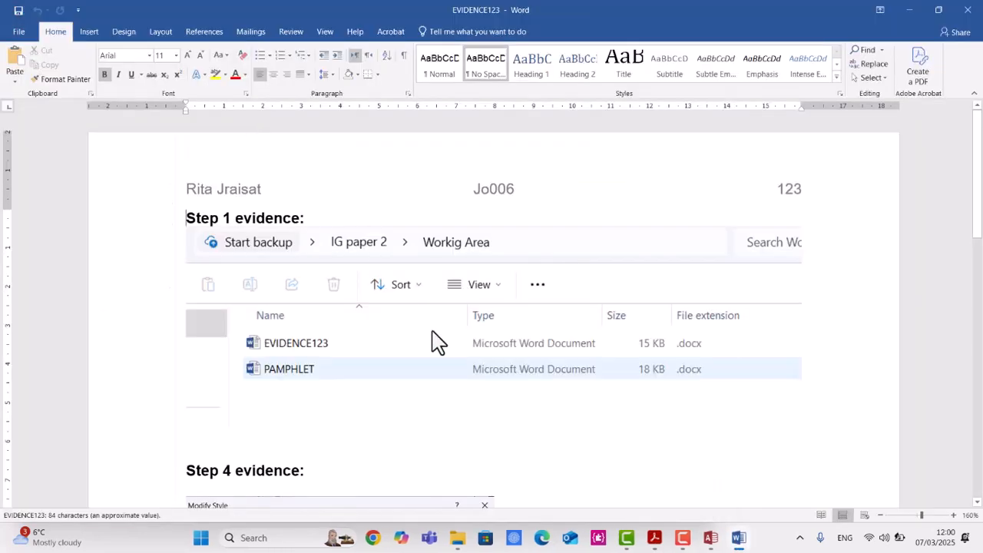
Paste the design view screenshot under Step 13 evidence and scale the picture down.
{"action": "scroll", "coordinate": [436, 345], "scroll_direction": "down", "scroll_amount": 2}
{"action": "scroll", "coordinate": [432, 353], "scroll_direction": "down", "scroll_amount": 15}
{"action": "left_click", "coordinate": [252, 316]}
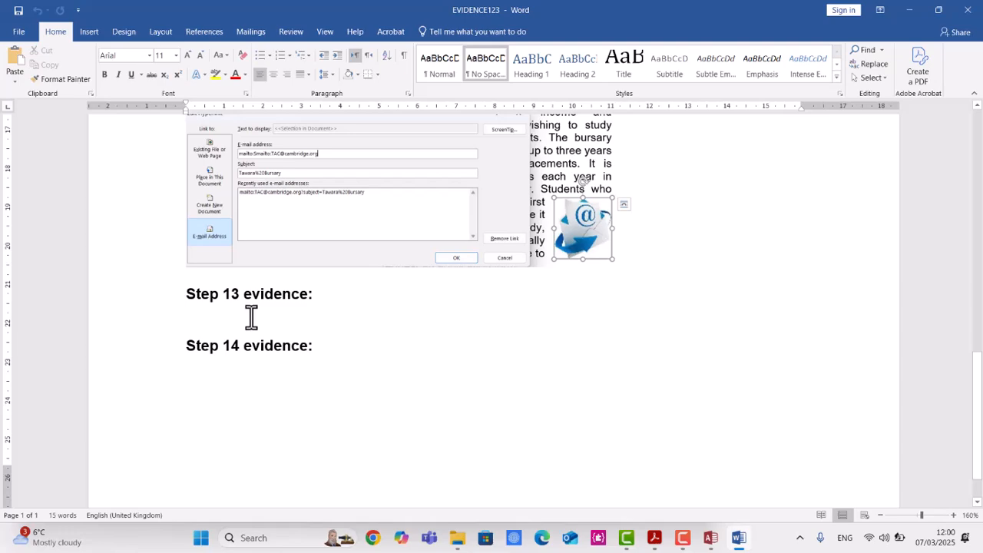
{"action": "key", "text": "ctrl+v"}
{"action": "left_click", "coordinate": [318, 325]}
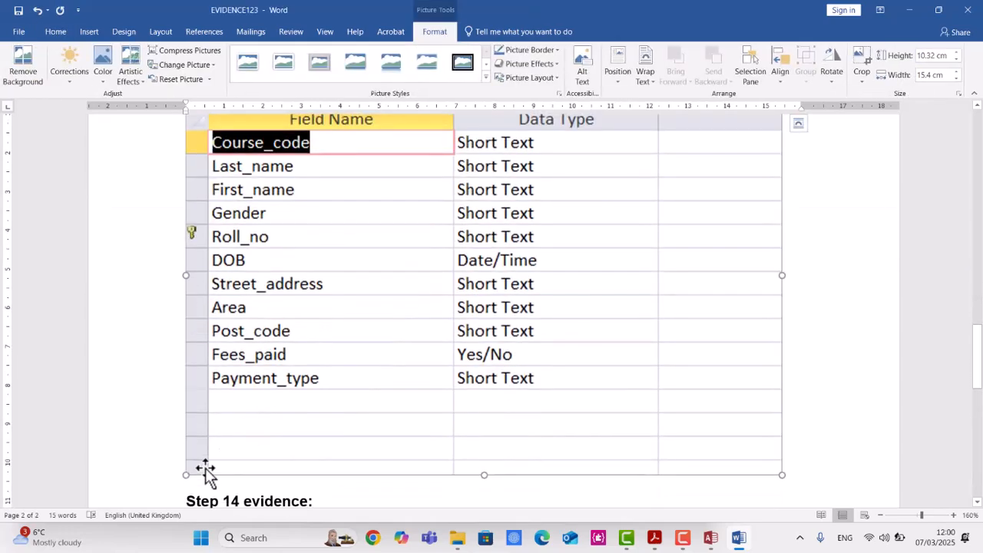
{"action": "left_click_drag", "start_coordinate": [181, 478], "coordinate": [333, 248]}
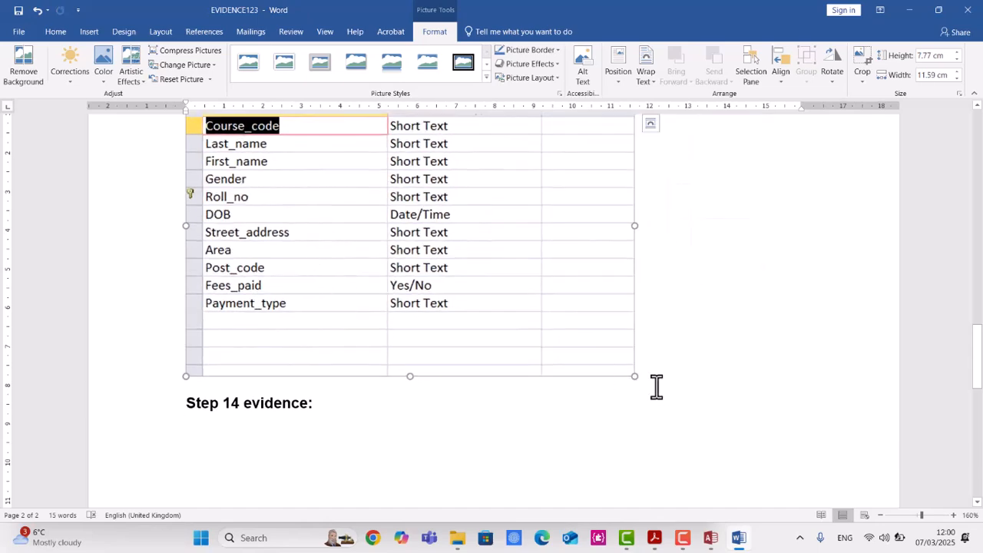
{"action": "left_click_drag", "start_coordinate": [629, 367], "coordinate": [521, 291]}
Read the next task in the question paper about importing j2422courses.csv.
{"action": "left_click", "coordinate": [711, 539]}
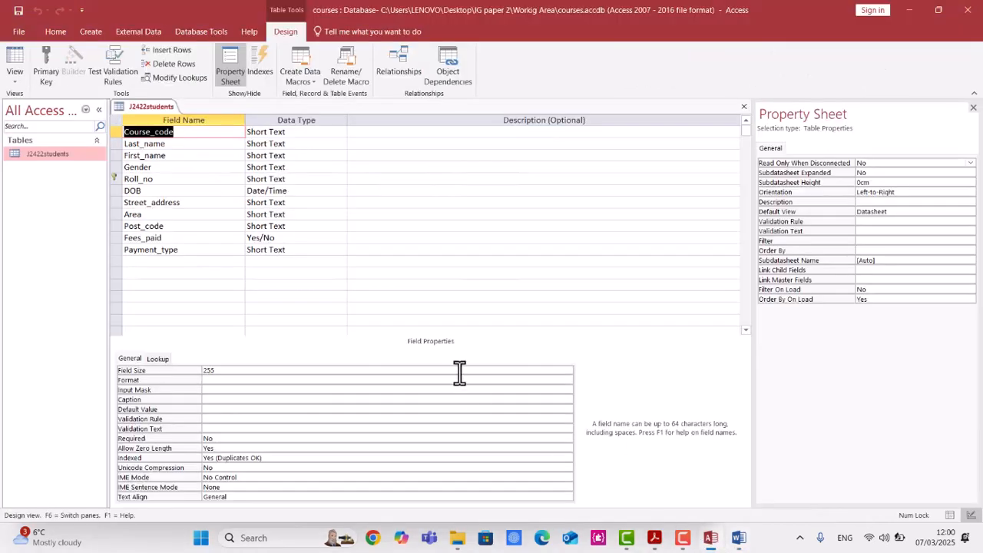
{"action": "left_click", "coordinate": [655, 538]}
{"action": "scroll", "coordinate": [536, 459], "scroll_direction": "down", "scroll_amount": 2}
{"action": "scroll", "coordinate": [535, 460], "scroll_direction": "down", "scroll_amount": 12}
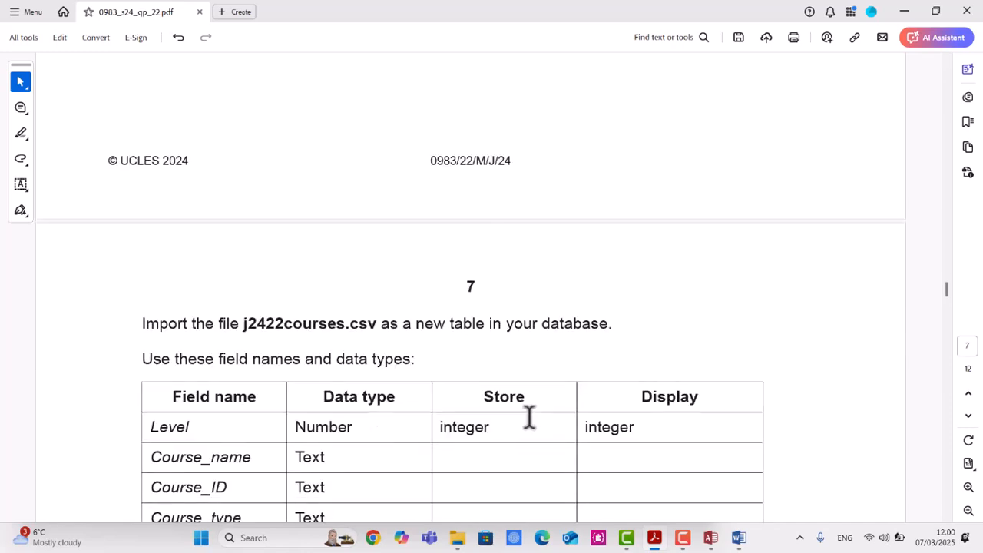
{"action": "scroll", "coordinate": [525, 421], "scroll_direction": "down", "scroll_amount": 2}
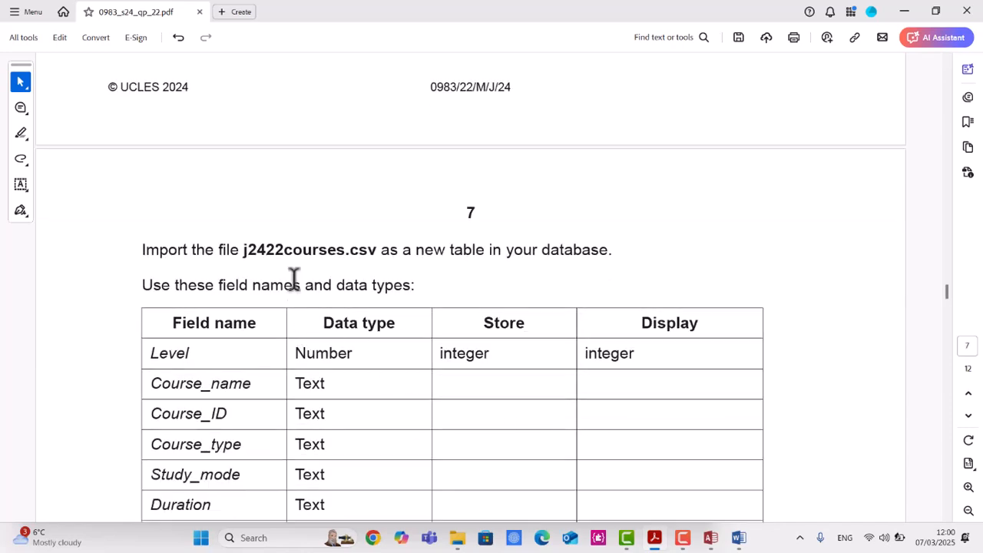
{"action": "left_click_drag", "start_coordinate": [294, 251], "coordinate": [348, 257]}
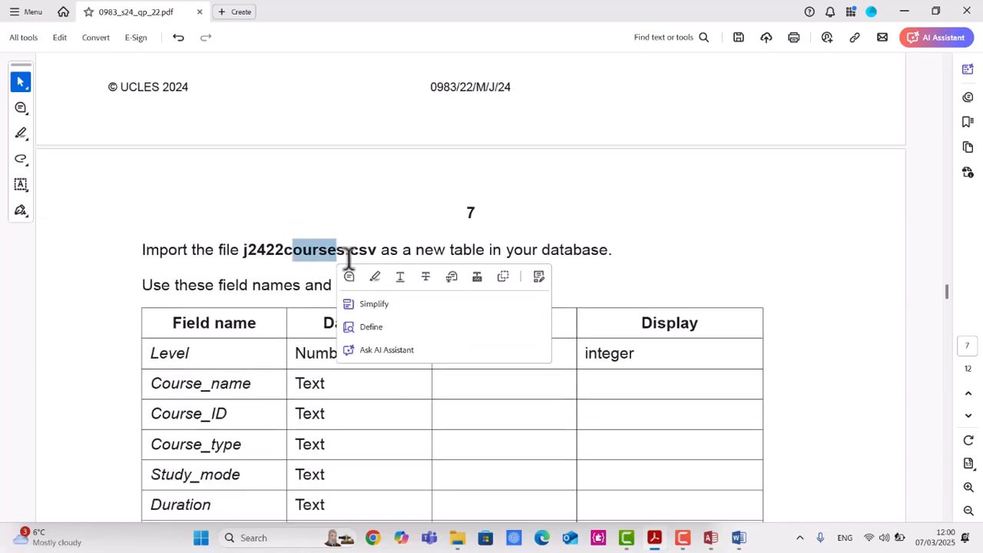
{"action": "scroll", "coordinate": [348, 257], "scroll_direction": "down", "scroll_amount": 1}
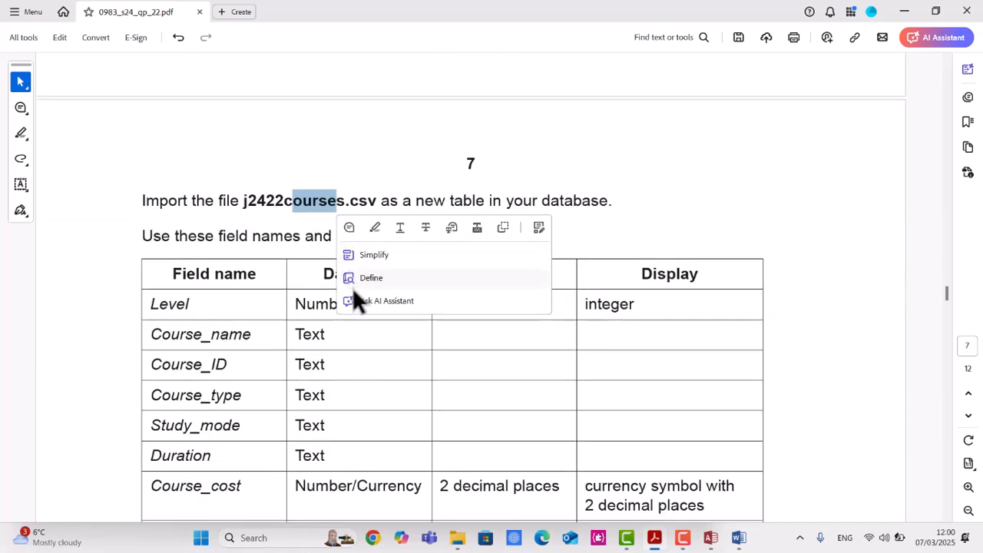
Close the J2422students table's design view.
{"action": "left_click", "coordinate": [711, 540]}
{"action": "right_click", "coordinate": [141, 114]}
{"action": "left_click", "coordinate": [192, 145]}
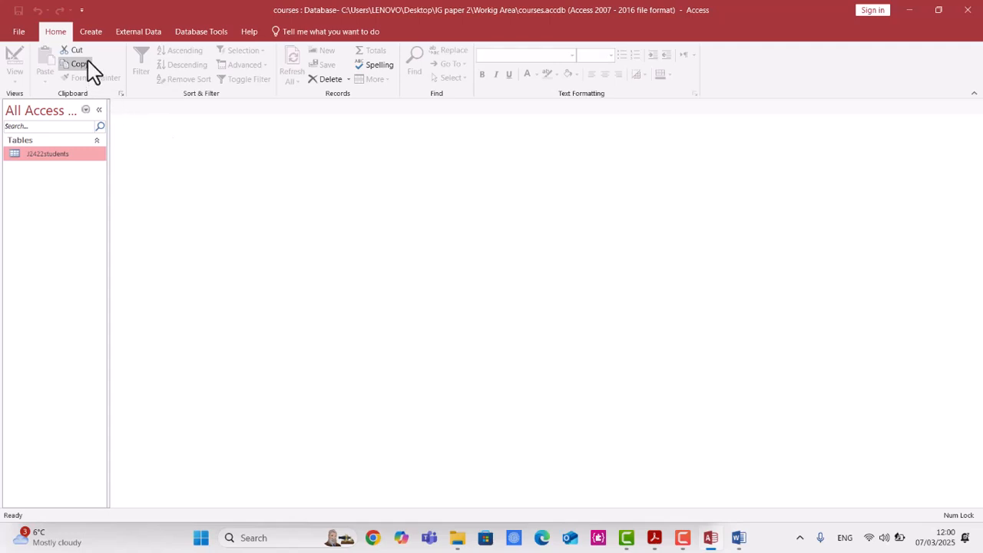
Import j2422courses.csv as delimited text into a new table, with the first row containing field names.
{"action": "left_click", "coordinate": [137, 32]}
{"action": "left_click", "coordinate": [22, 73]}
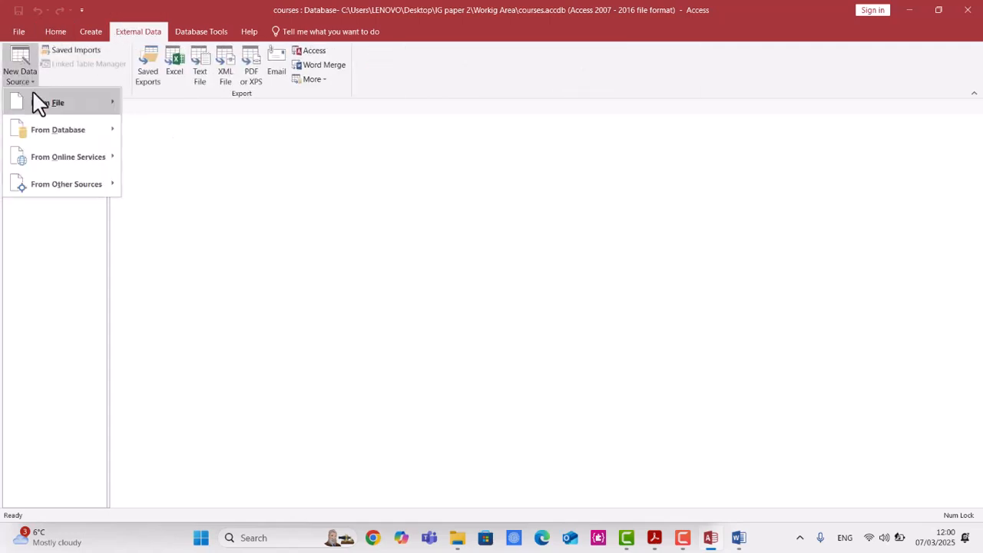
{"action": "mouse_move", "coordinate": [39, 110]}
{"action": "left_click", "coordinate": [213, 187]}
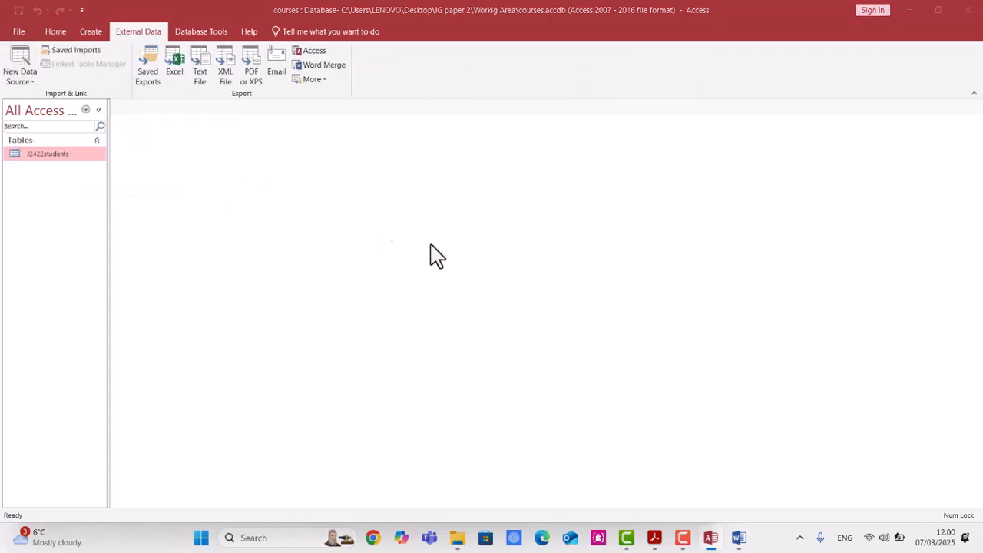
{"action": "left_click", "coordinate": [670, 185]}
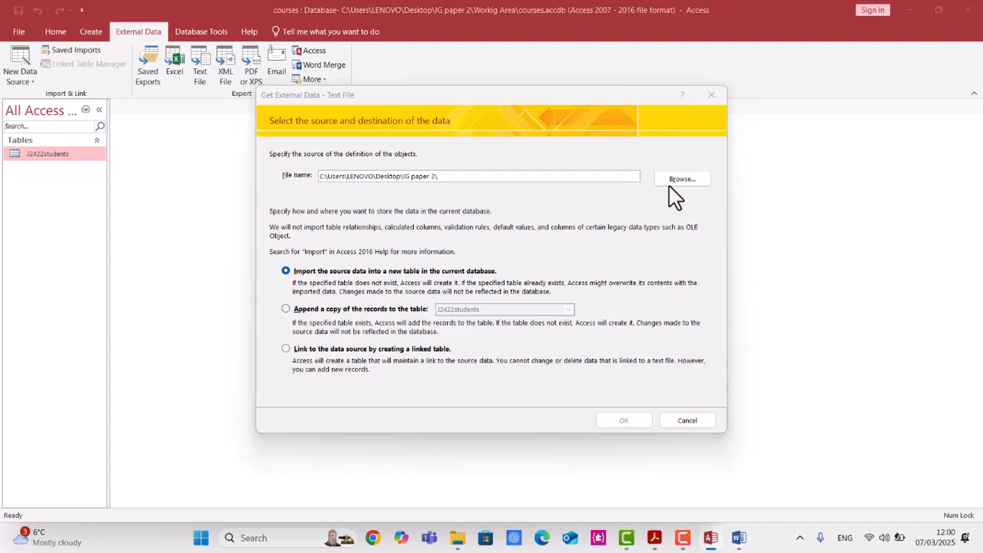
{"action": "left_click", "coordinate": [515, 247]}
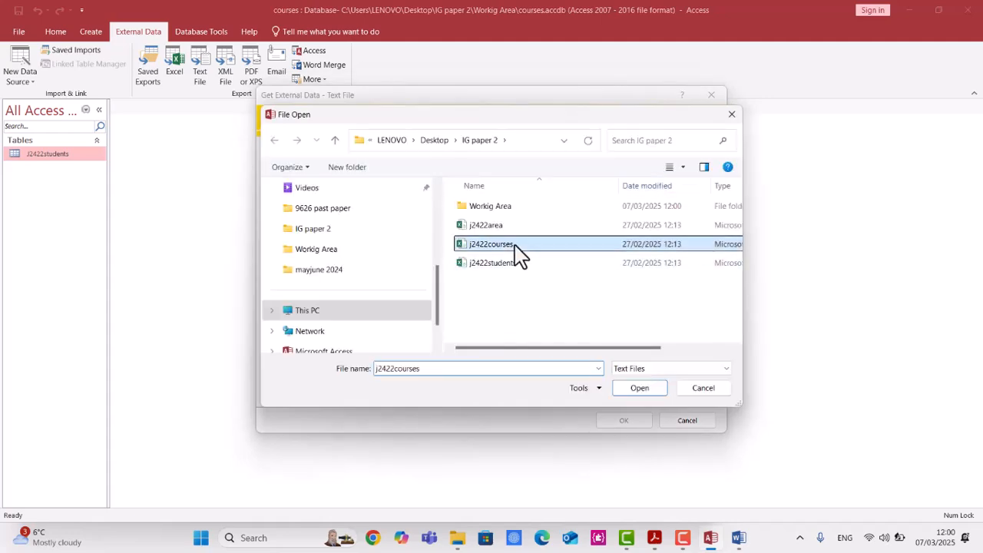
{"action": "double_click", "coordinate": [515, 247]}
{"action": "left_click", "coordinate": [619, 419]}
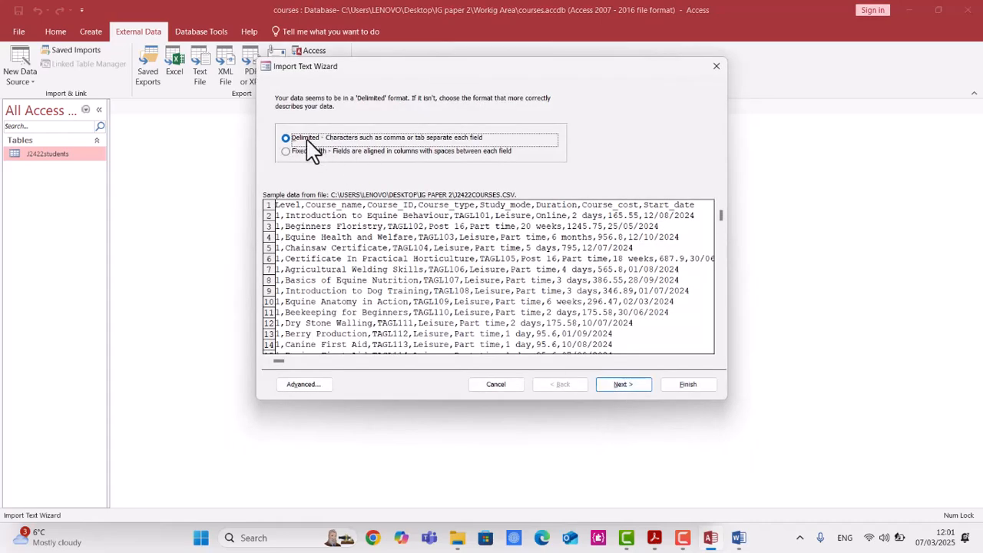
{"action": "left_click", "coordinate": [621, 385]}
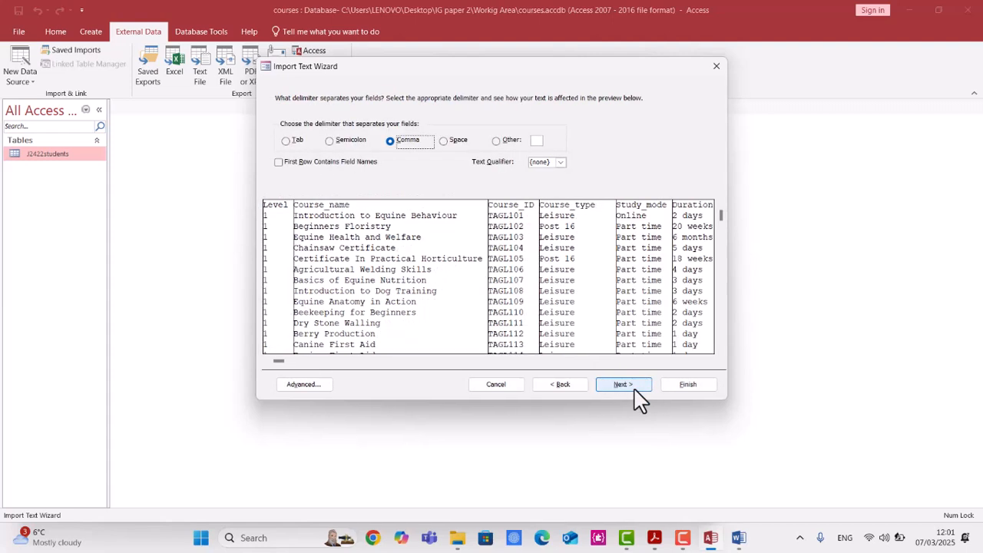
{"action": "left_click", "coordinate": [339, 161]}
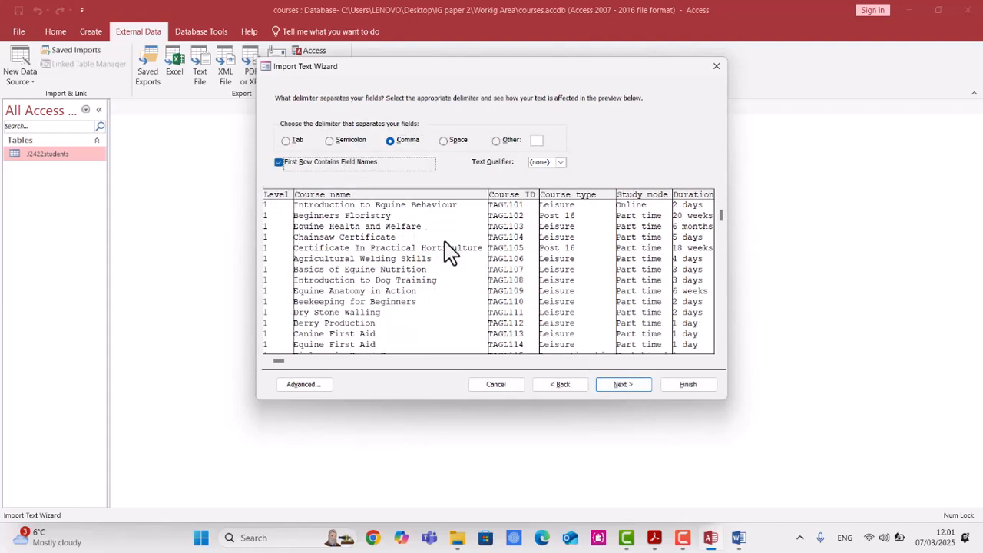
Check the required field types in the question paper, then set Course_cost's data type to Currency in the import specification.
{"action": "left_click", "coordinate": [653, 539]}
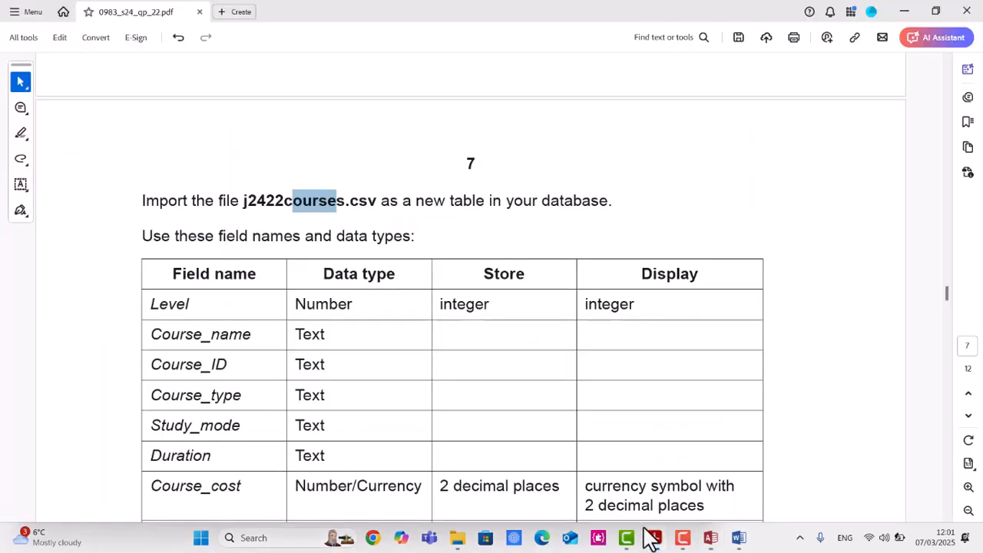
{"action": "scroll", "coordinate": [461, 377], "scroll_direction": "down", "scroll_amount": 2}
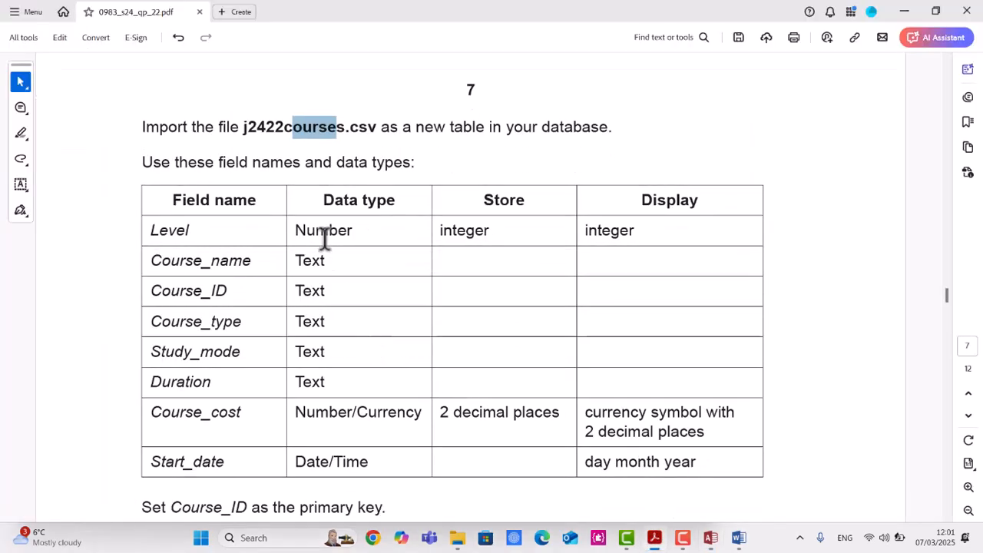
{"action": "scroll", "coordinate": [388, 318], "scroll_direction": "down", "scroll_amount": 1}
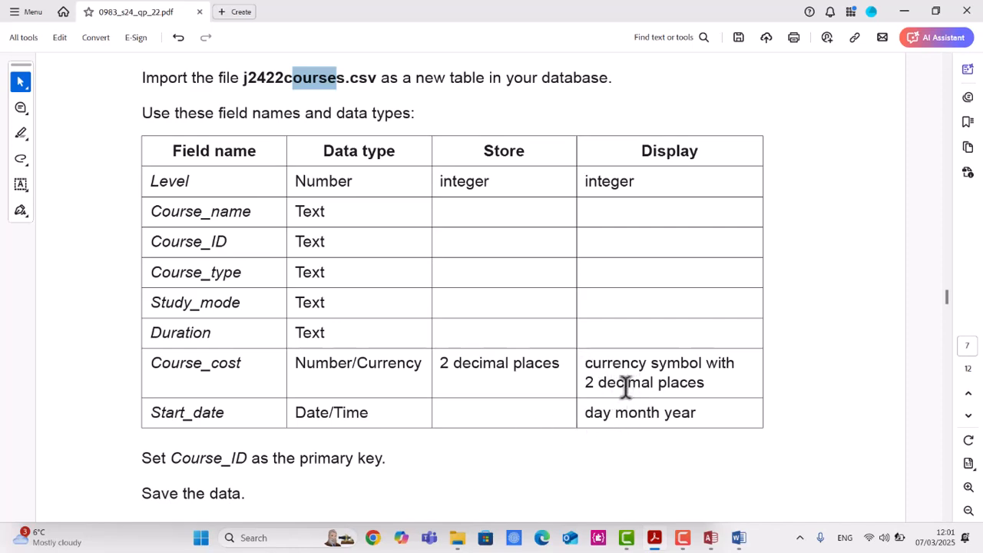
{"action": "left_click", "coordinate": [713, 537]}
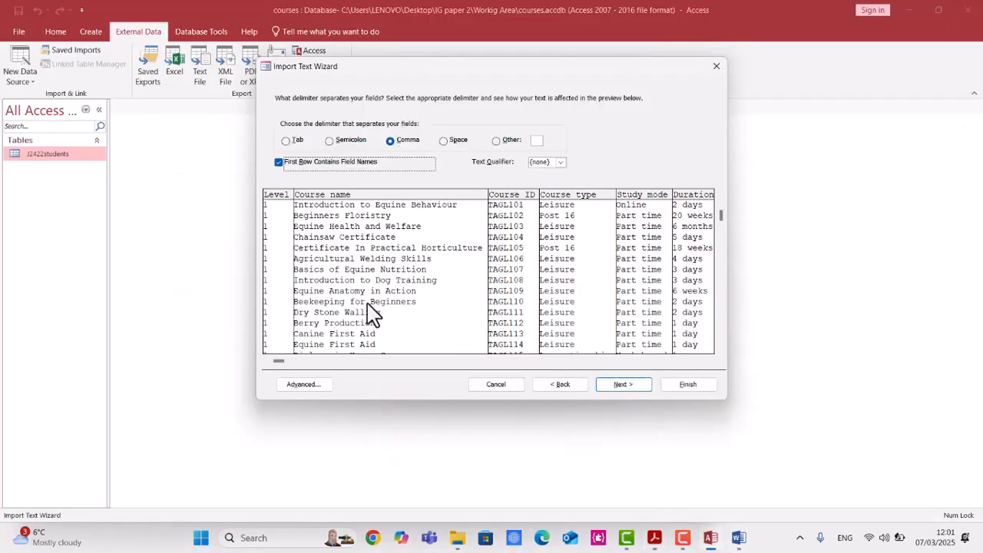
{"action": "left_click", "coordinate": [641, 387]}
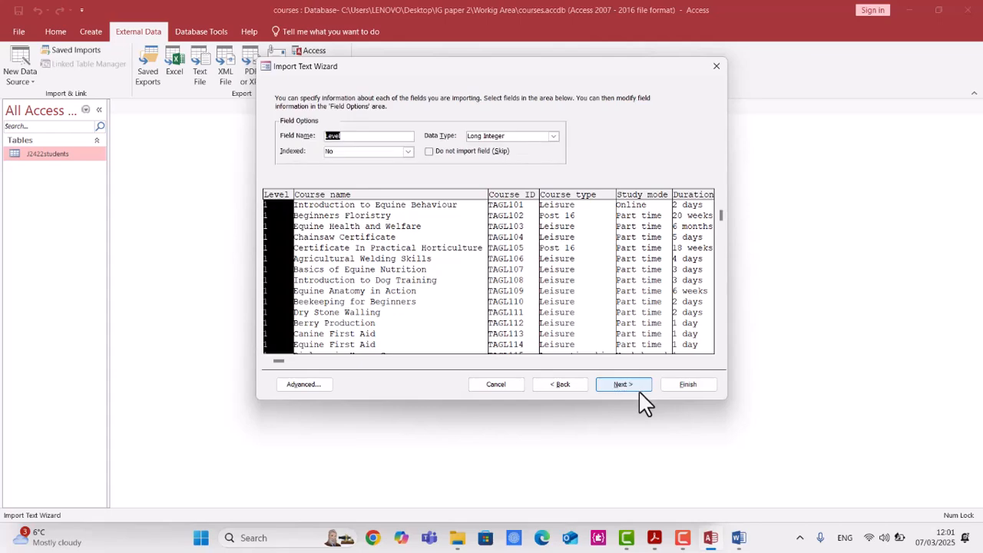
{"action": "left_click", "coordinate": [307, 387]}
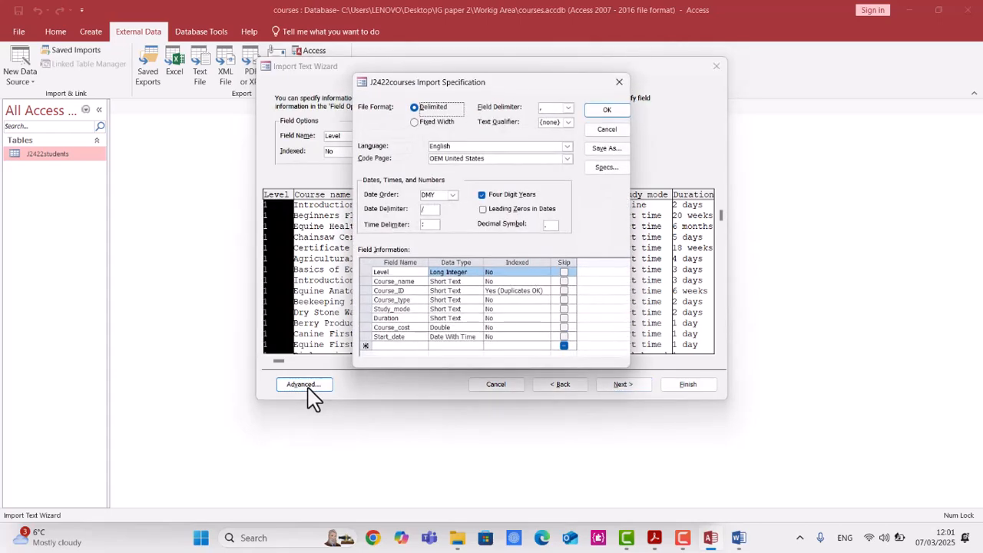
{"action": "left_click", "coordinate": [464, 326]}
{"action": "left_click", "coordinate": [477, 328]}
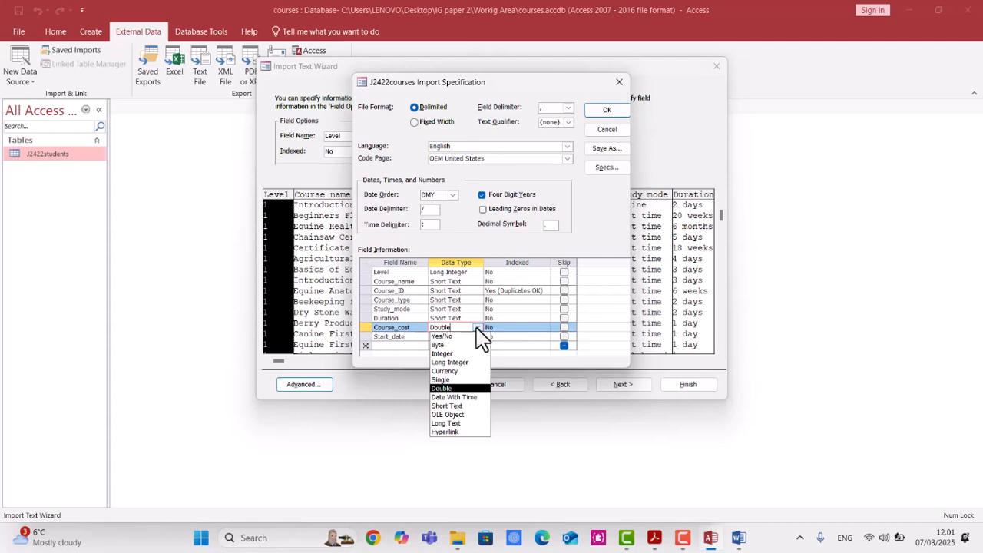
{"action": "left_click", "coordinate": [476, 372]}
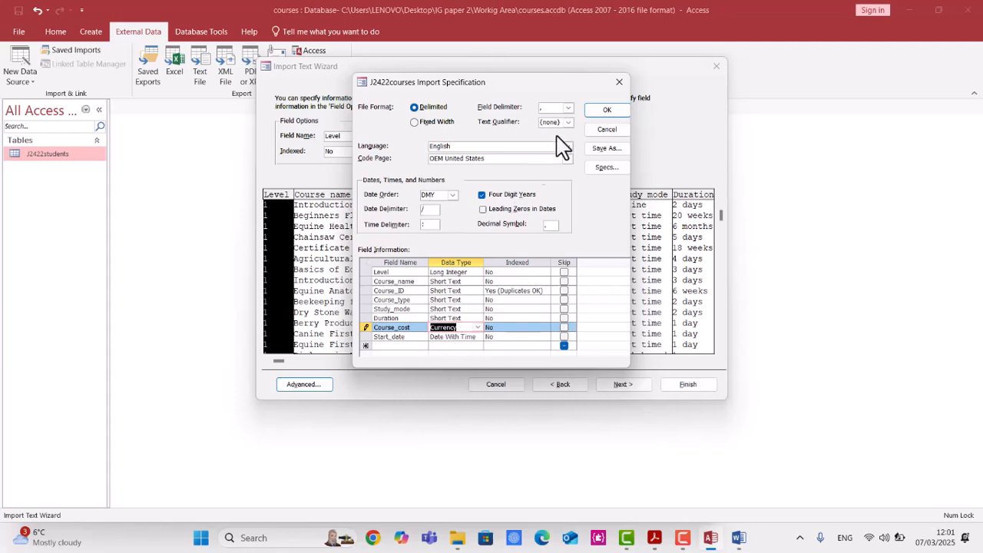
{"action": "left_click", "coordinate": [603, 112]}
Choose Course_ID as the primary key and finish importing into the J2422courses table.
{"action": "left_click", "coordinate": [633, 394]}
{"action": "left_click", "coordinate": [419, 144]}
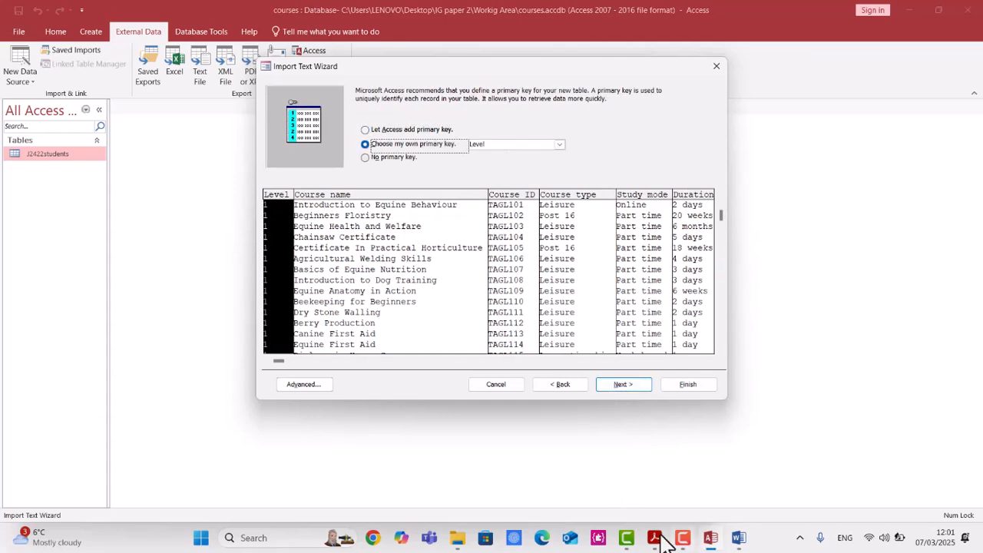
{"action": "left_click", "coordinate": [654, 541]}
{"action": "left_click_drag", "start_coordinate": [172, 460], "coordinate": [244, 459]}
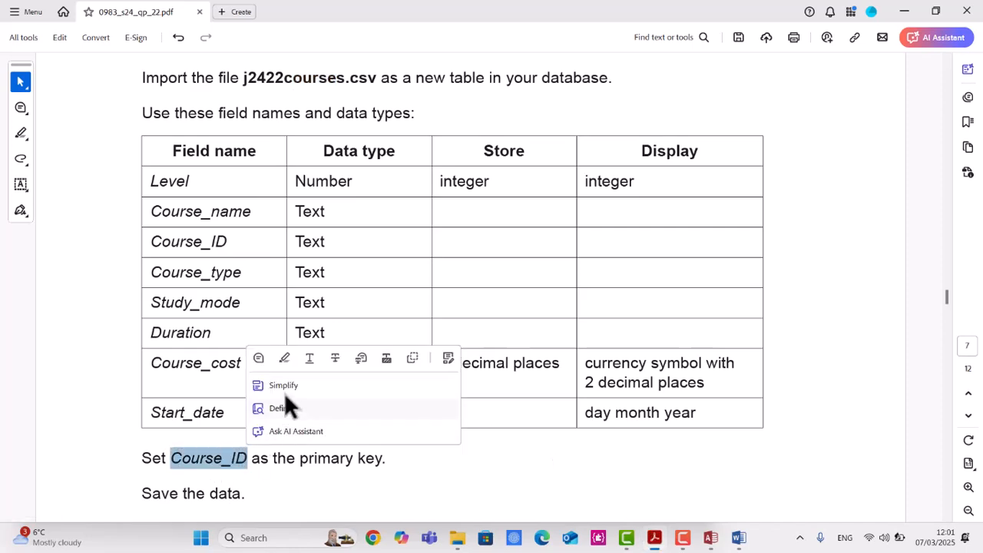
{"action": "left_click", "coordinate": [708, 543]}
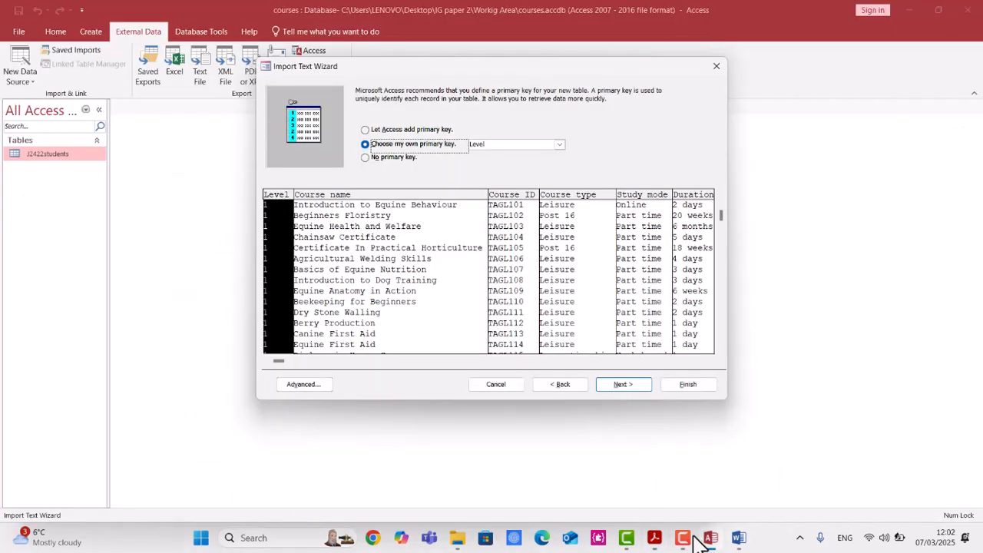
{"action": "left_click", "coordinate": [560, 145]}
{"action": "left_click", "coordinate": [562, 172]}
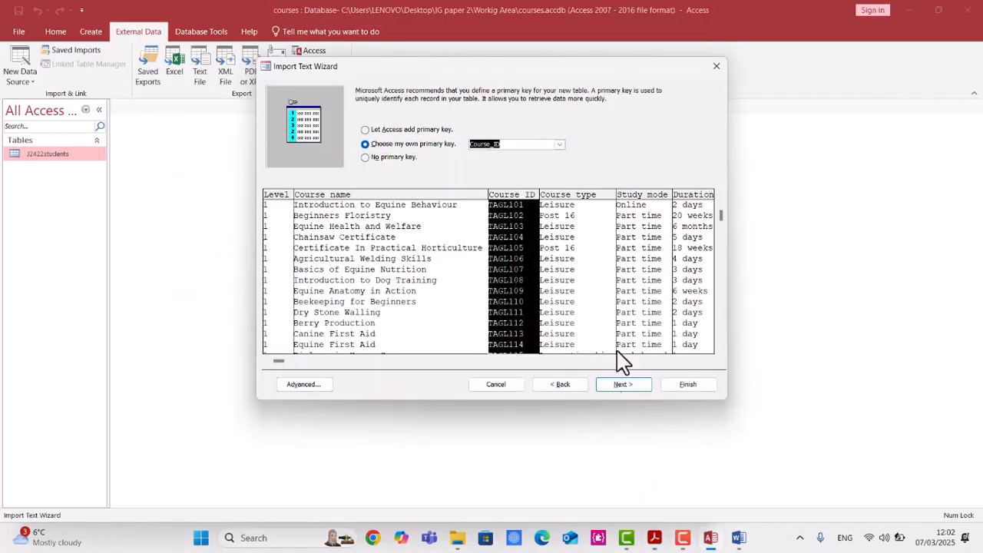
{"action": "left_click", "coordinate": [625, 383]}
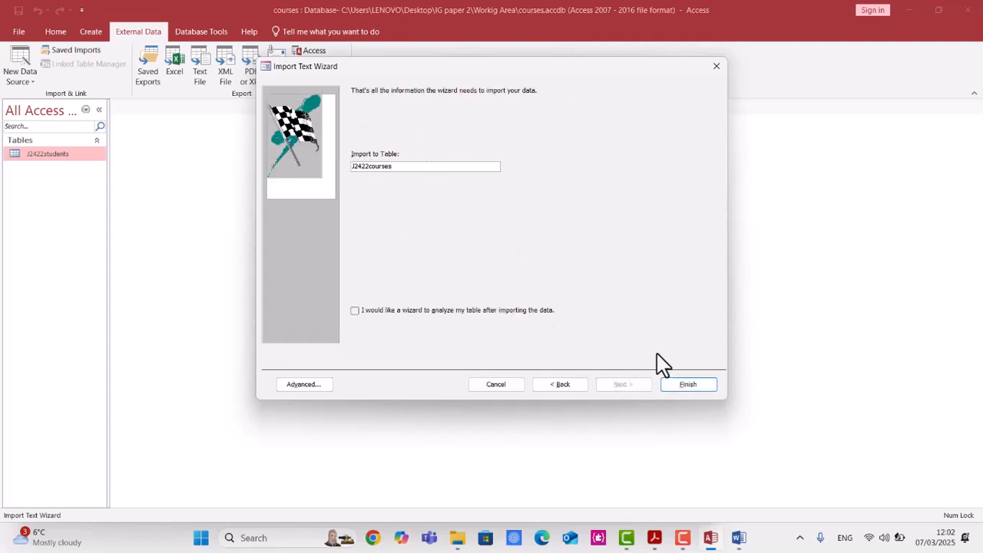
{"action": "left_click", "coordinate": [701, 385]}
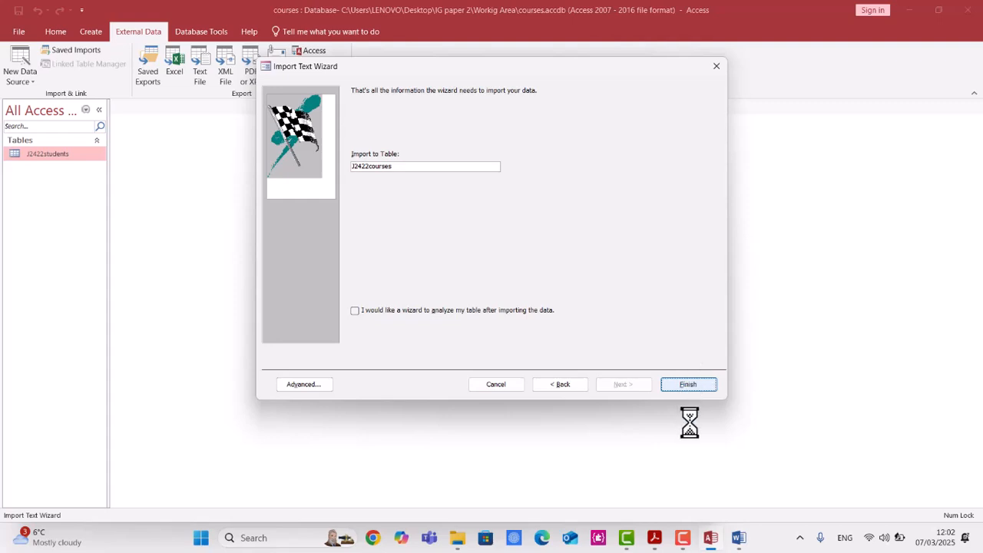
Review the question paper's evidence instruction for this task and close the completed import dialog.
{"action": "left_click", "coordinate": [655, 538]}
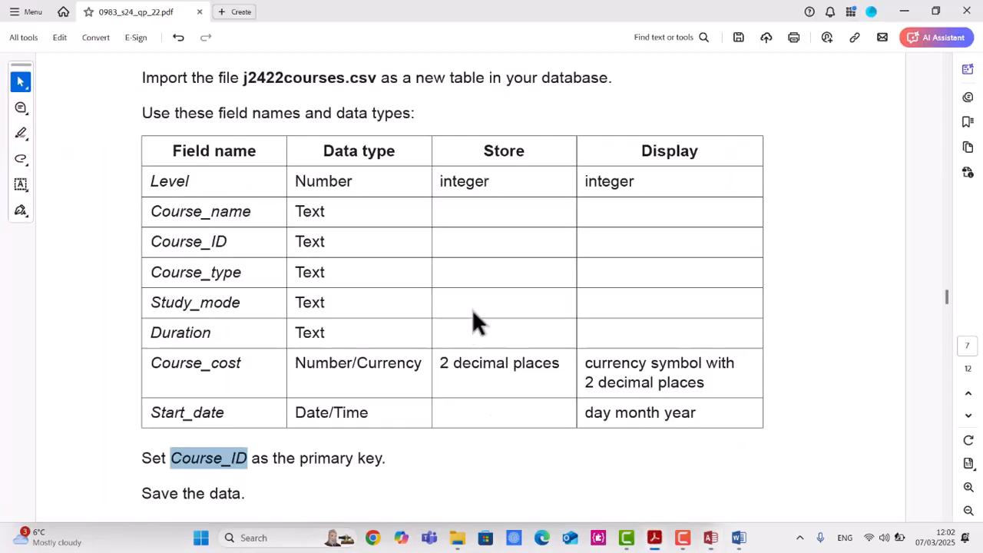
{"action": "scroll", "coordinate": [467, 326], "scroll_direction": "down", "scroll_amount": 2}
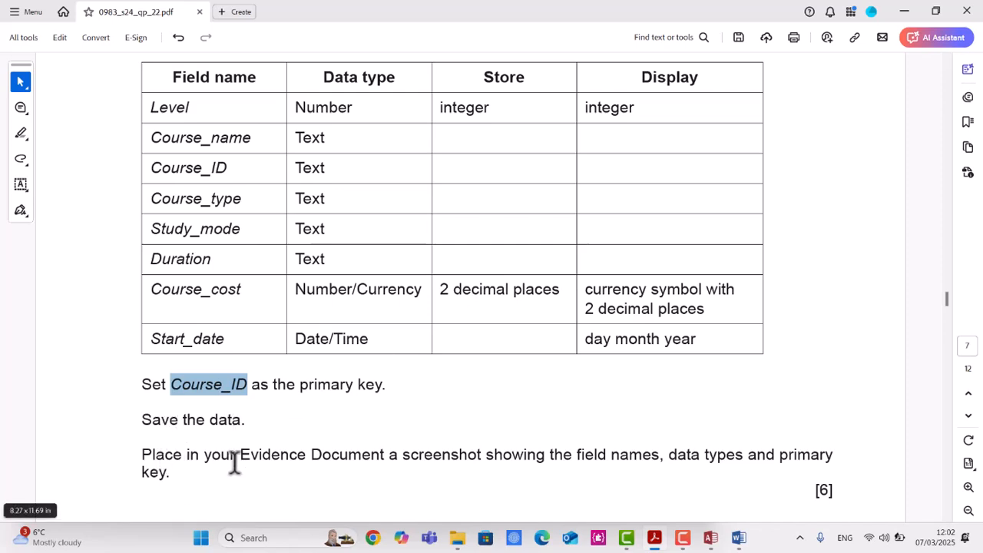
{"action": "left_click_drag", "start_coordinate": [577, 454], "coordinate": [729, 458]}
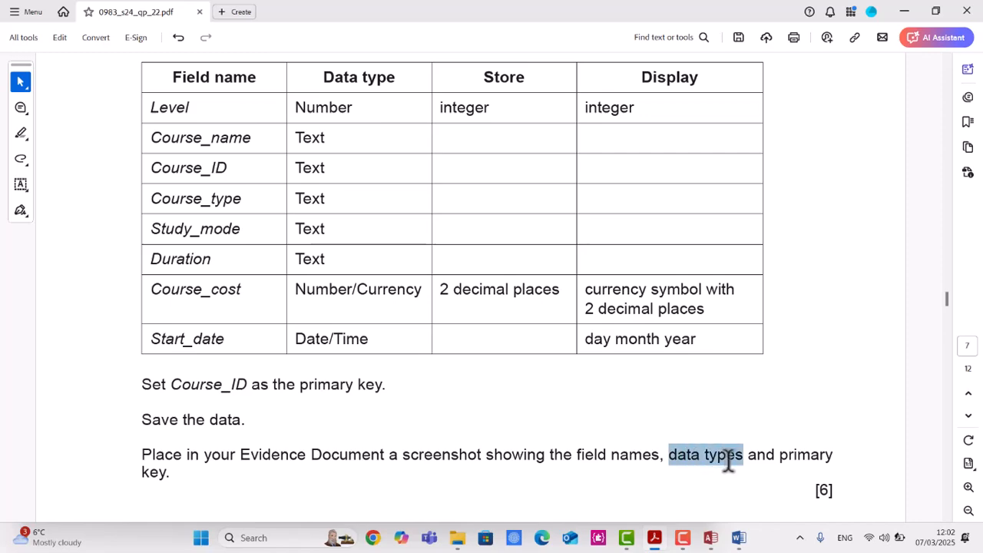
{"action": "left_click", "coordinate": [738, 538]}
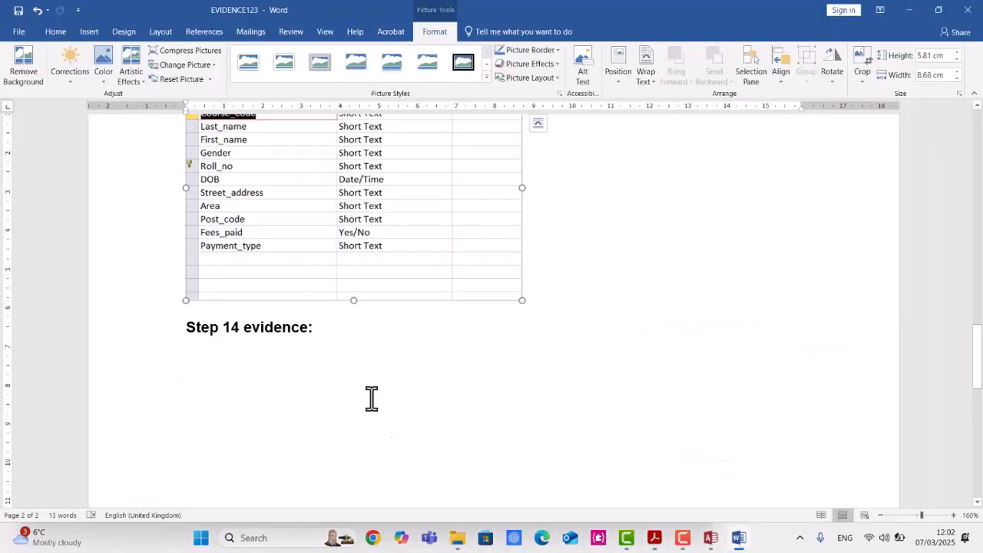
{"action": "left_click", "coordinate": [707, 539]}
{"action": "left_click", "coordinate": [668, 427]}
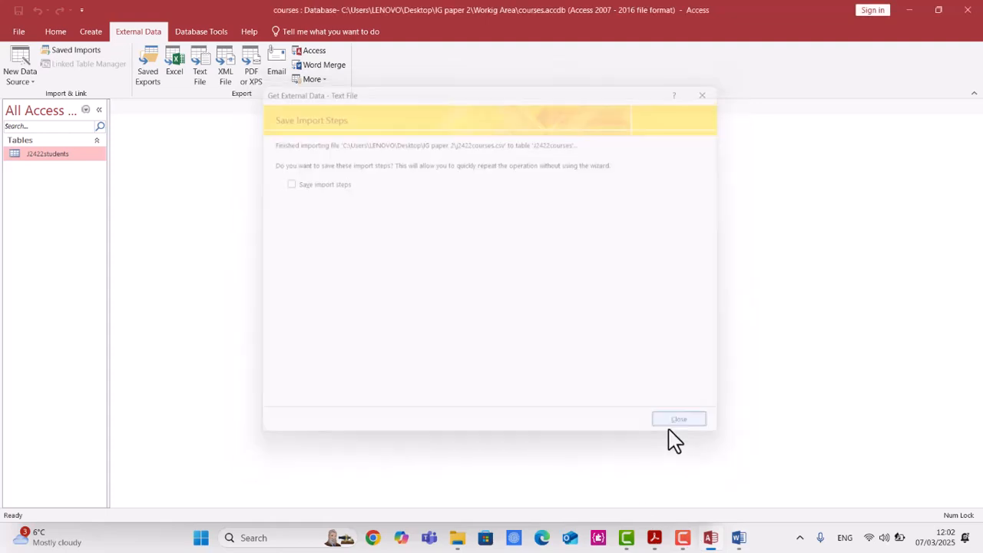
Open the J2422courses table in Design View and take a screen snip of its field list.
{"action": "right_click", "coordinate": [54, 172]}
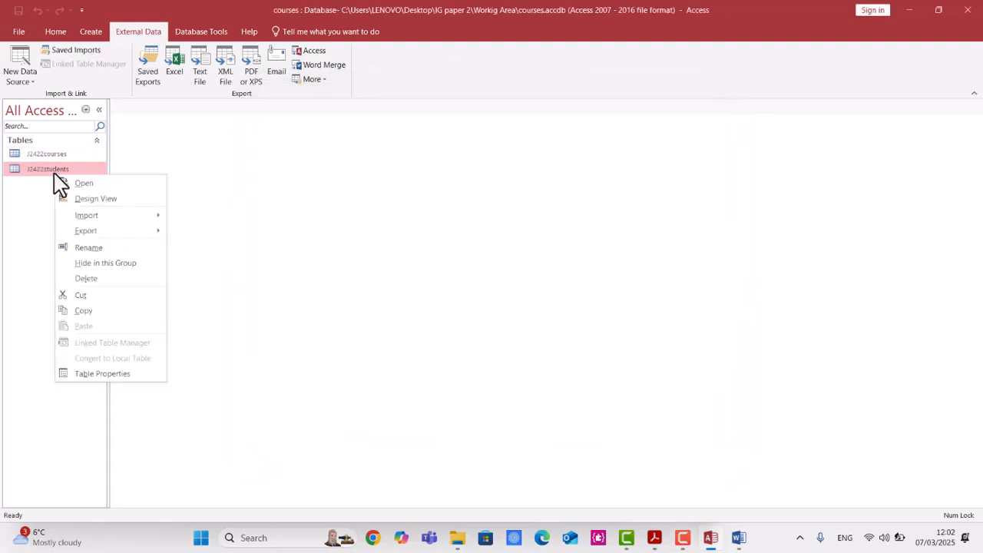
{"action": "left_click", "coordinate": [48, 155]}
{"action": "right_click", "coordinate": [51, 155]}
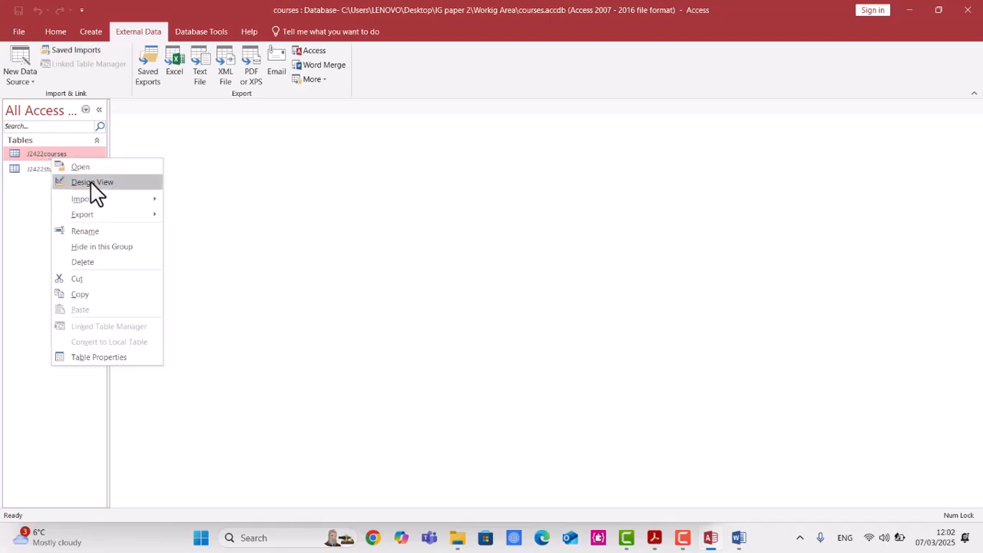
{"action": "left_click", "coordinate": [93, 183]}
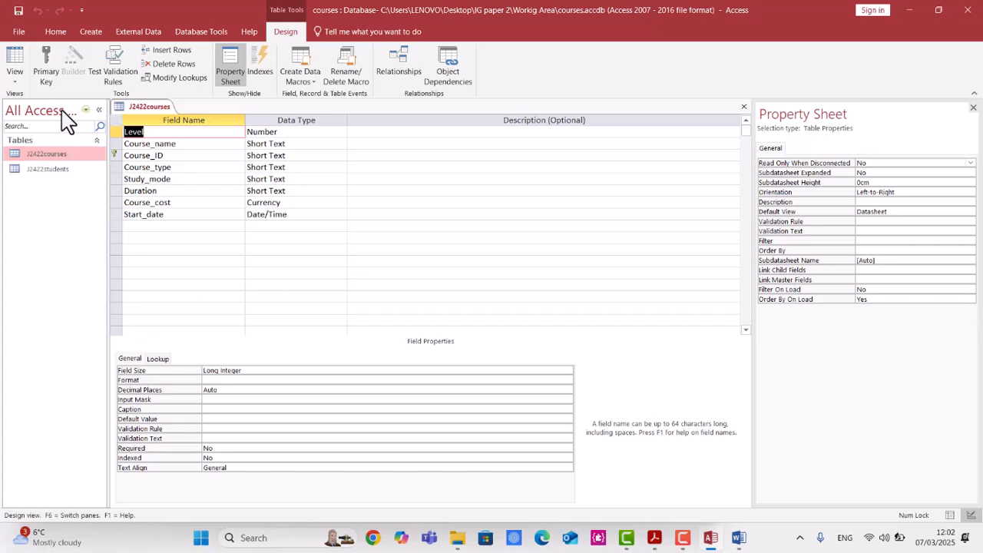
{"action": "key", "text": "super+shift+s"}
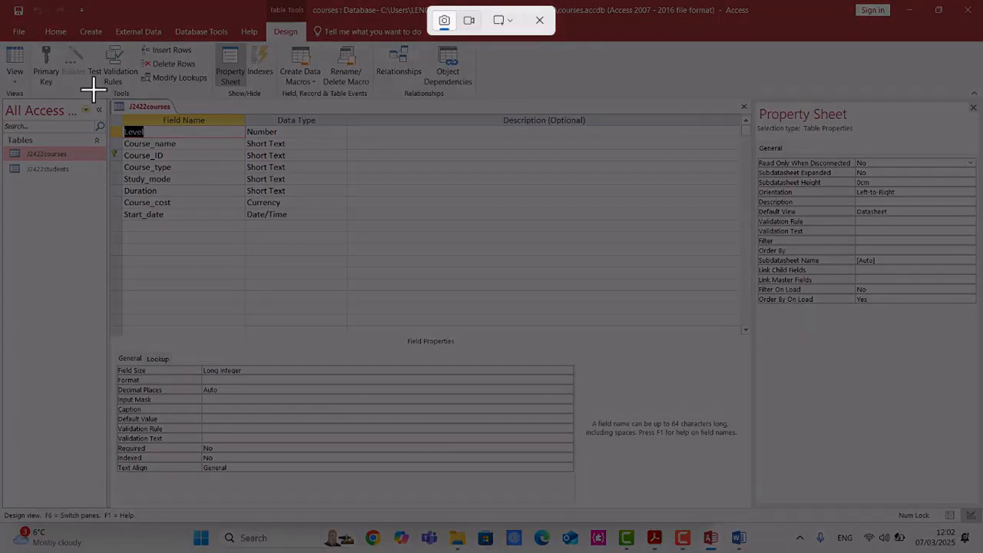
{"action": "left_click_drag", "start_coordinate": [93, 88], "coordinate": [280, 206]}
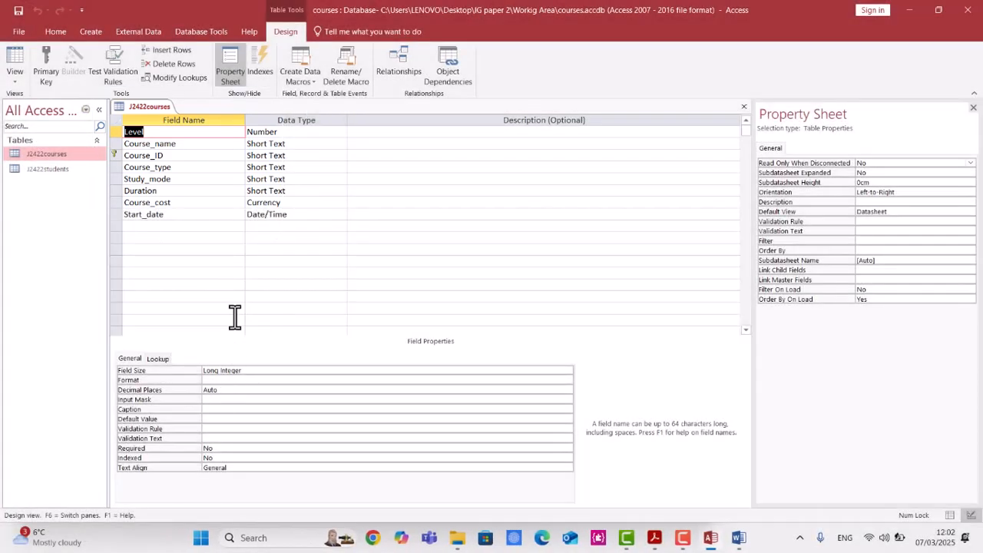
Set the Course_cost field's format to Currency with 2 decimal places.
{"action": "left_click", "coordinate": [297, 203]}
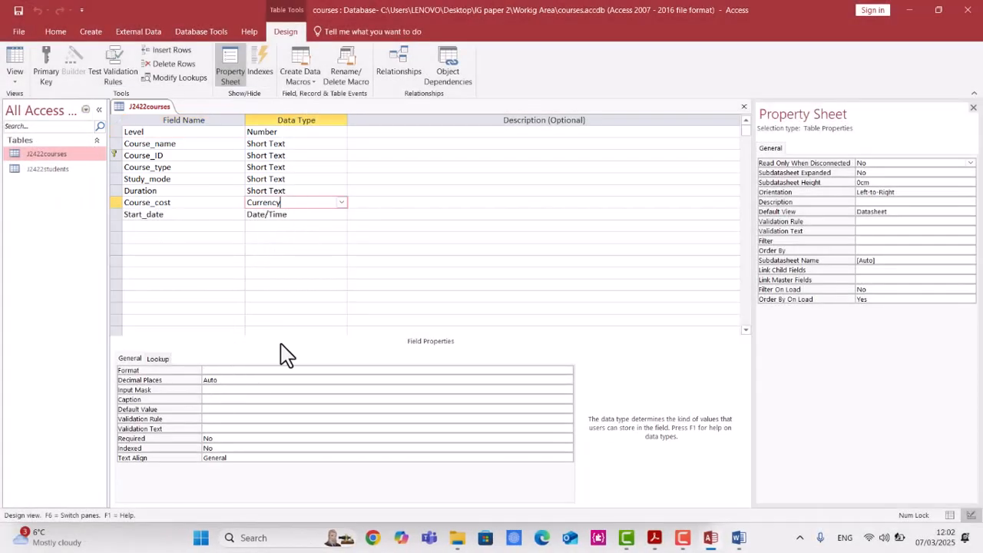
{"action": "left_click", "coordinate": [253, 372]}
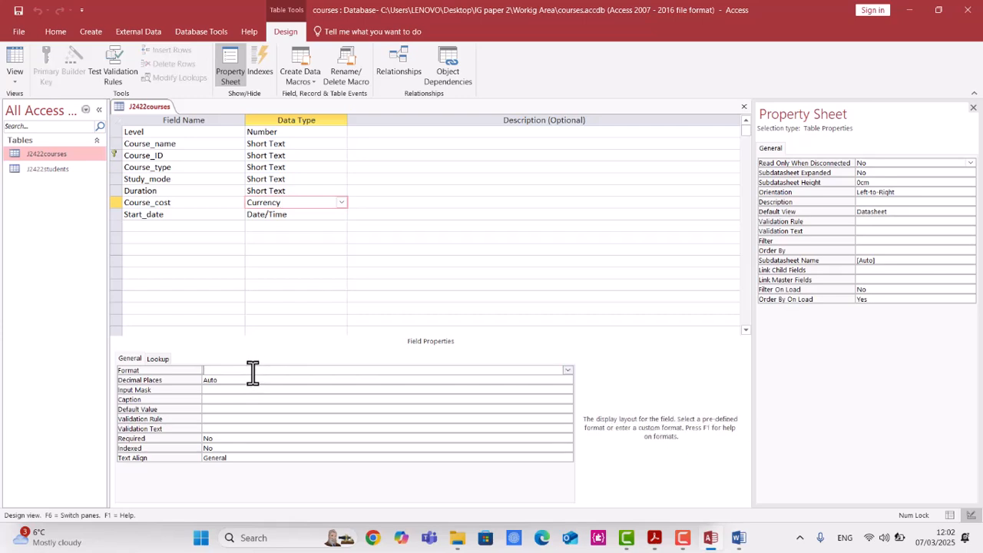
{"action": "left_click", "coordinate": [568, 371]}
{"action": "left_click", "coordinate": [465, 382]}
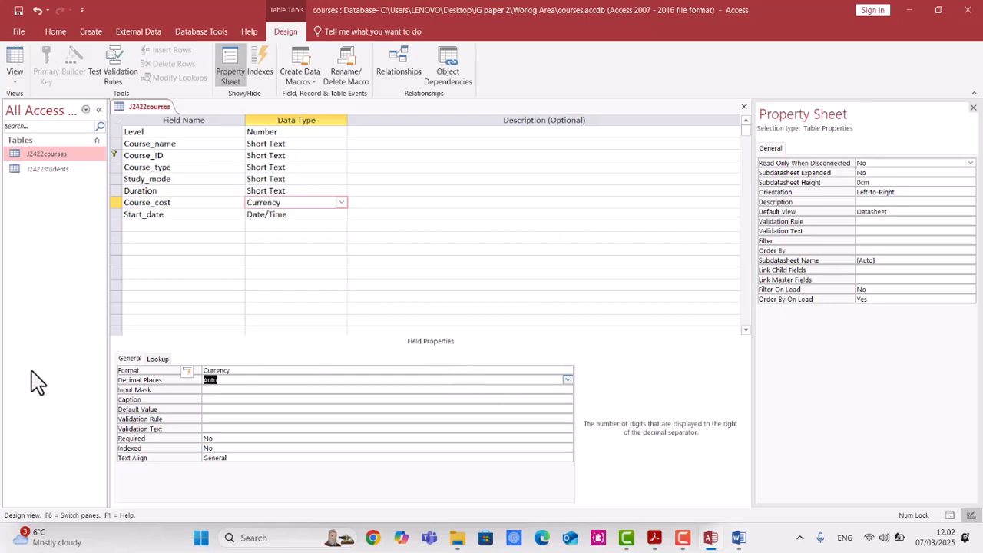
{"action": "type", "text": "2"}
Set the Start_date field's format to Medium Date.
{"action": "left_click", "coordinate": [296, 216]}
{"action": "left_click", "coordinate": [267, 372]}
{"action": "left_click", "coordinate": [568, 372]}
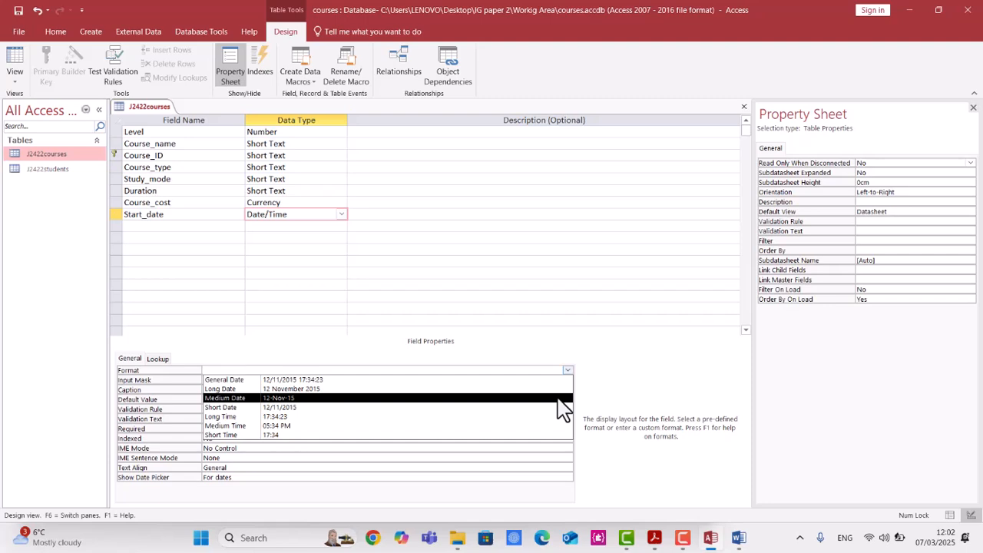
{"action": "left_click", "coordinate": [561, 398]}
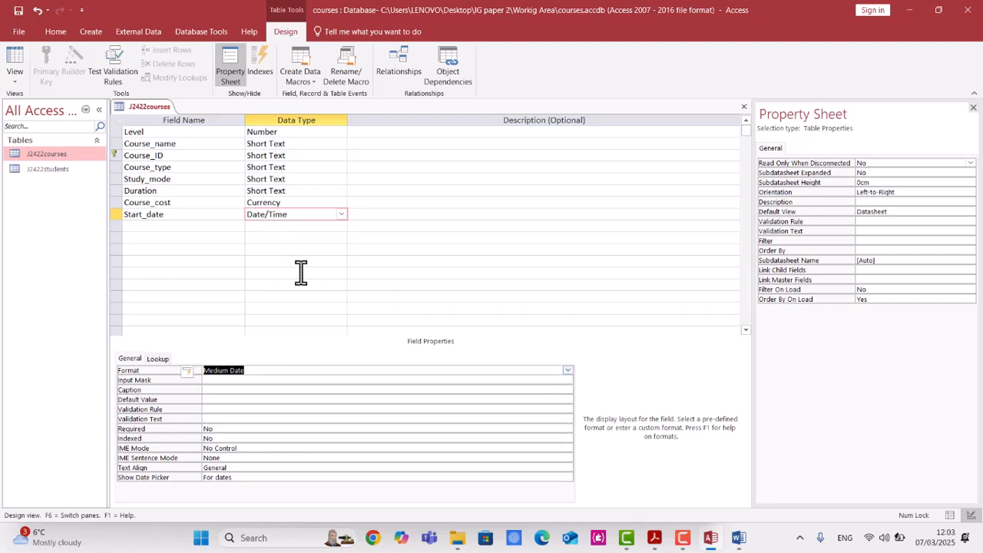
Select the Course_cost field and take a screen snip of the J2422courses design showing field names, data types and key.
{"action": "left_click", "coordinate": [286, 202]}
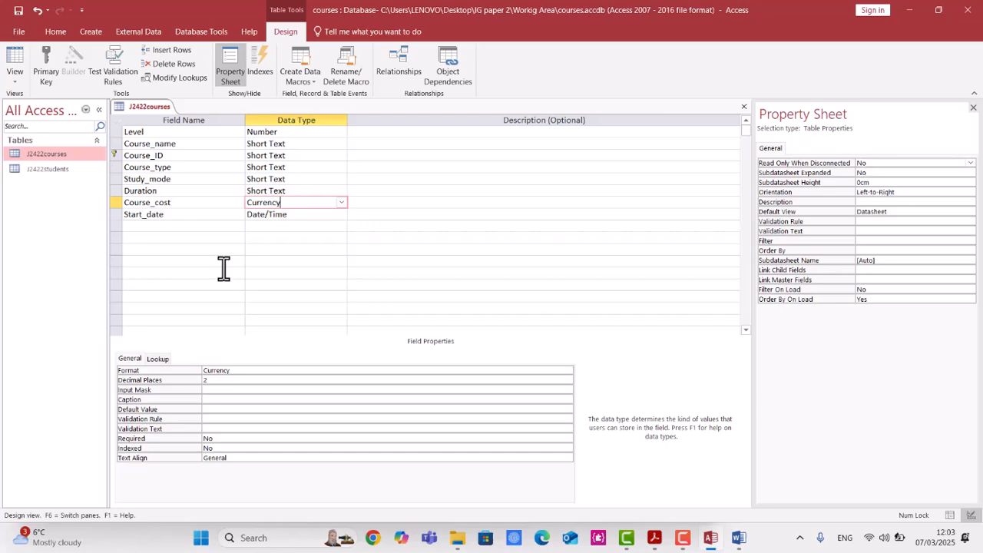
{"action": "key", "text": "super+shift+s"}
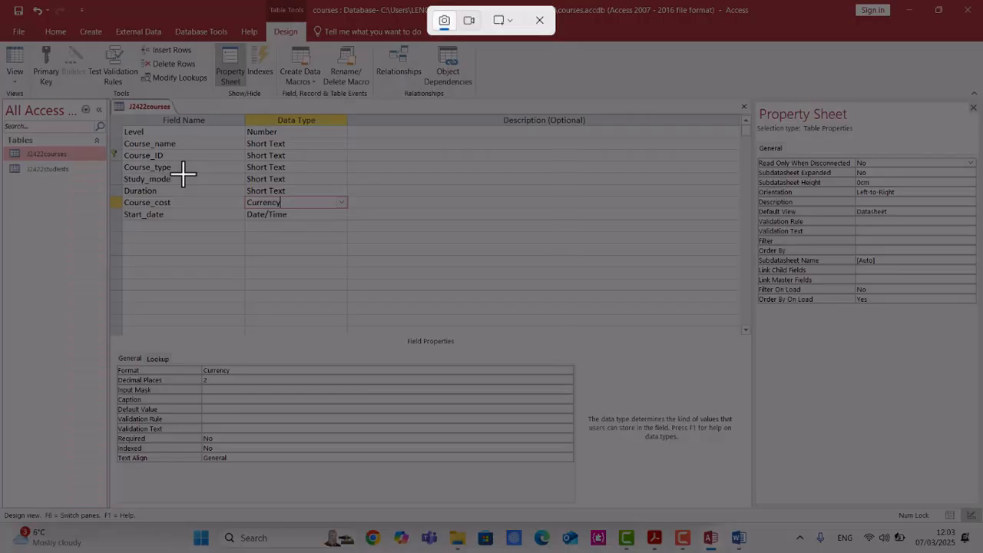
{"action": "left_click_drag", "start_coordinate": [100, 93], "coordinate": [466, 386]}
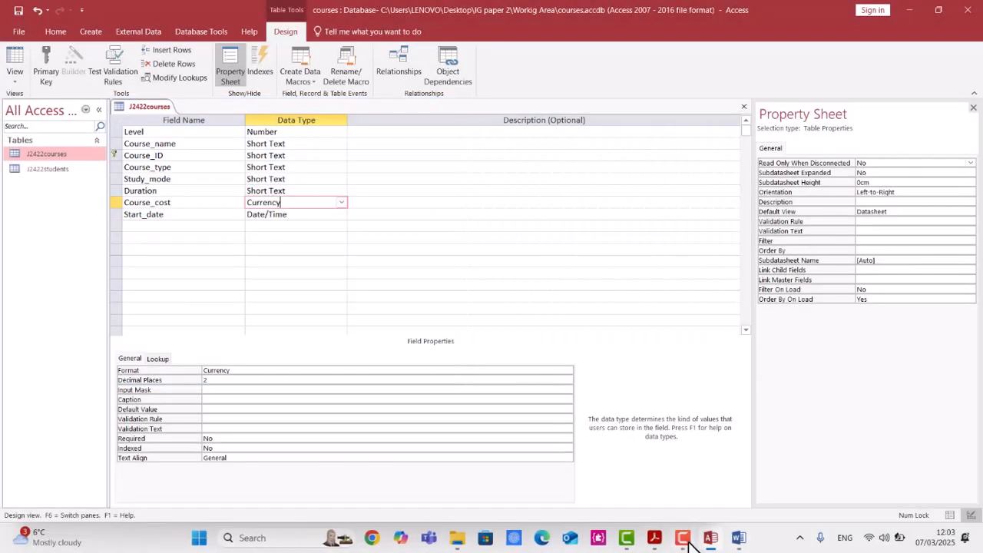
Paste the snip into the Word evidence document and resize it smaller.
{"action": "mouse_move", "coordinate": [730, 541]}
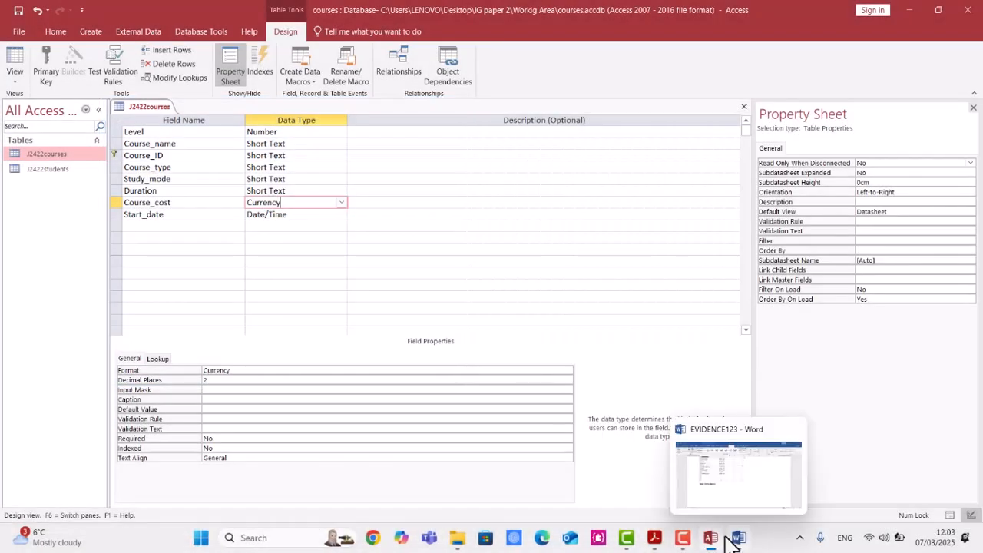
{"action": "left_click", "coordinate": [649, 544]}
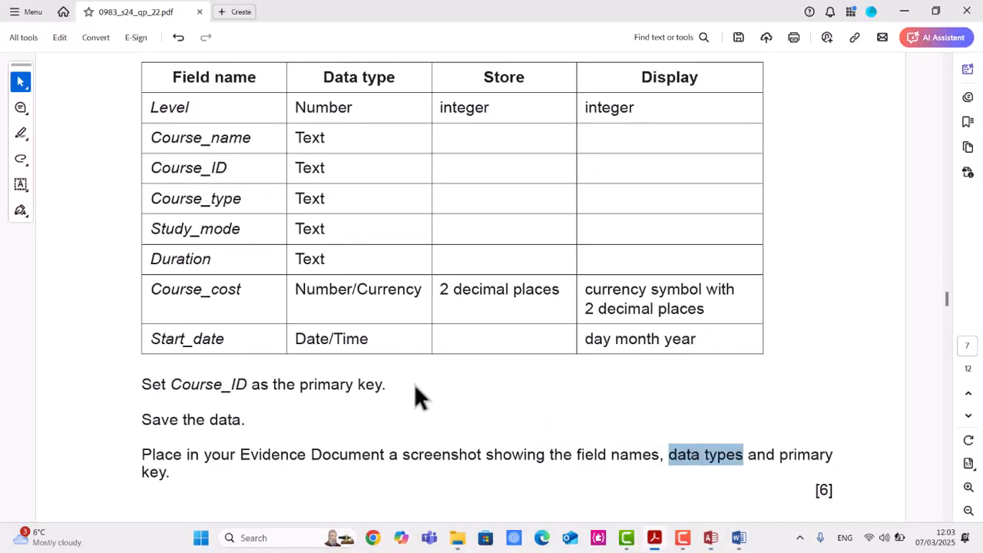
{"action": "scroll", "coordinate": [385, 361], "scroll_direction": "up", "scroll_amount": 5}
{"action": "scroll", "coordinate": [375, 357], "scroll_direction": "down", "scroll_amount": 5}
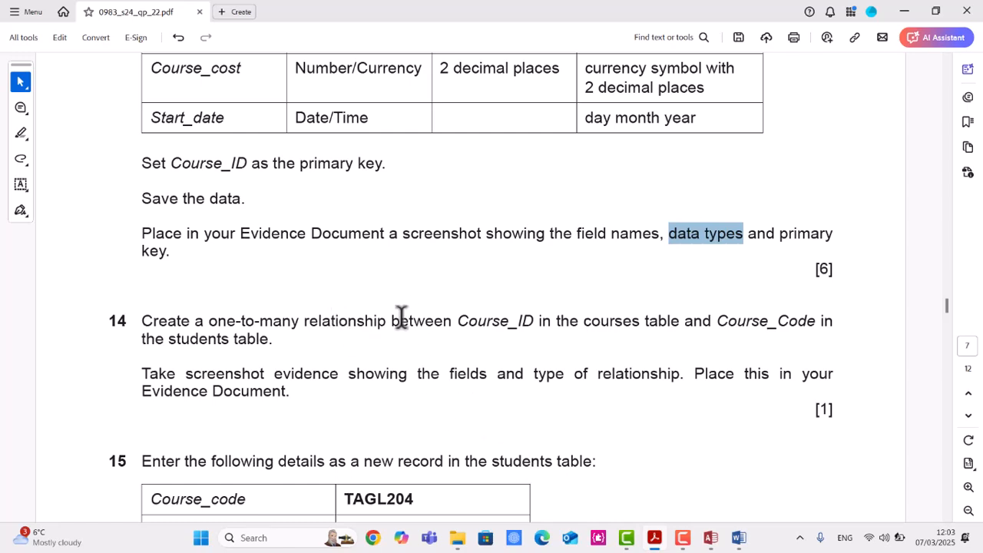
{"action": "scroll", "coordinate": [361, 308], "scroll_direction": "up", "scroll_amount": 3}
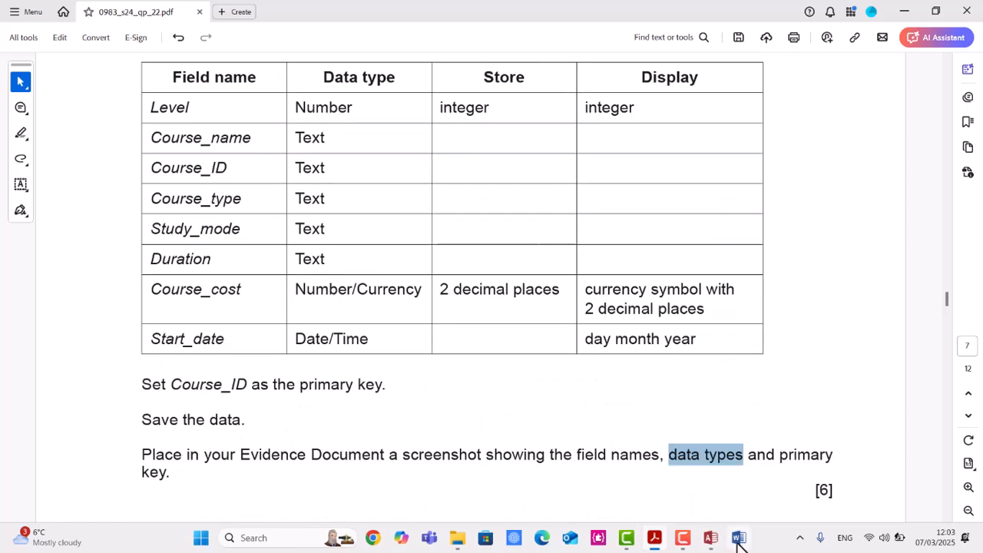
{"action": "left_click", "coordinate": [739, 540]}
{"action": "left_click", "coordinate": [329, 393]}
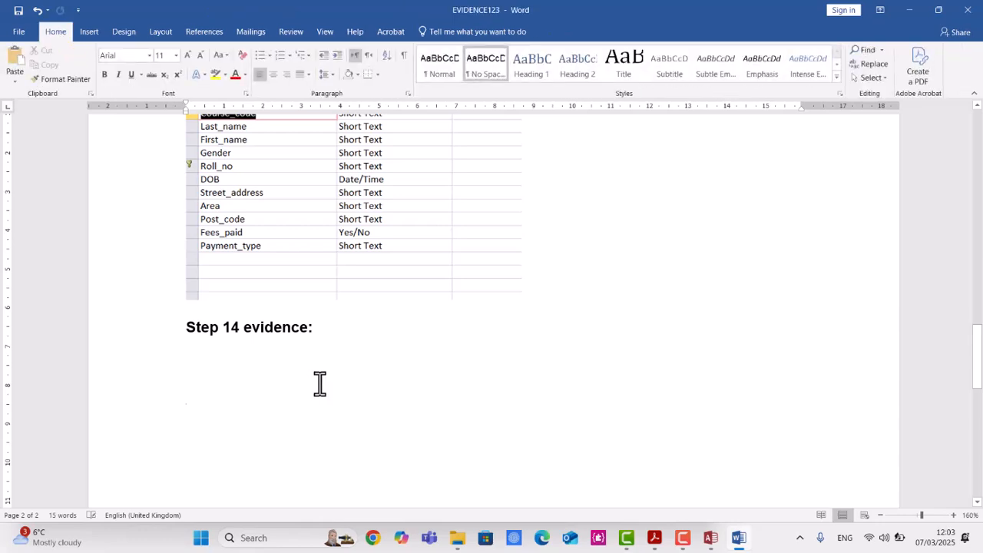
{"action": "key", "text": "ctrl+v"}
{"action": "left_click", "coordinate": [241, 452]}
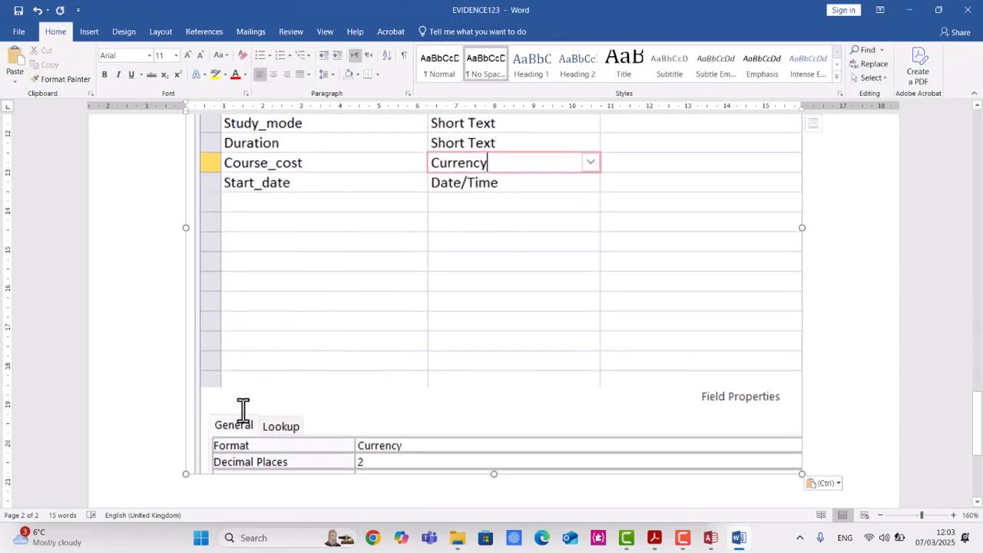
{"action": "left_click_drag", "start_coordinate": [184, 471], "coordinate": [391, 241]}
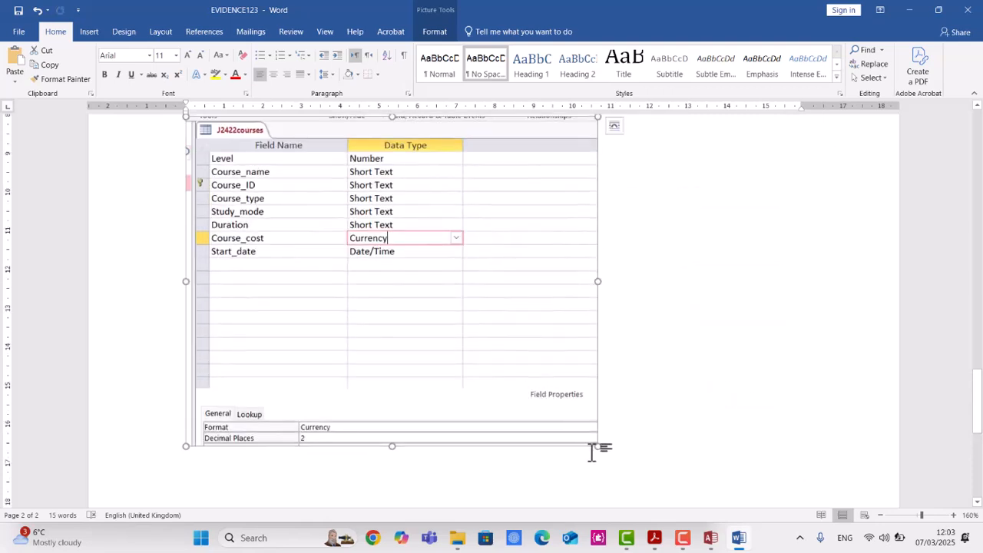
{"action": "left_click_drag", "start_coordinate": [598, 446], "coordinate": [493, 363]}
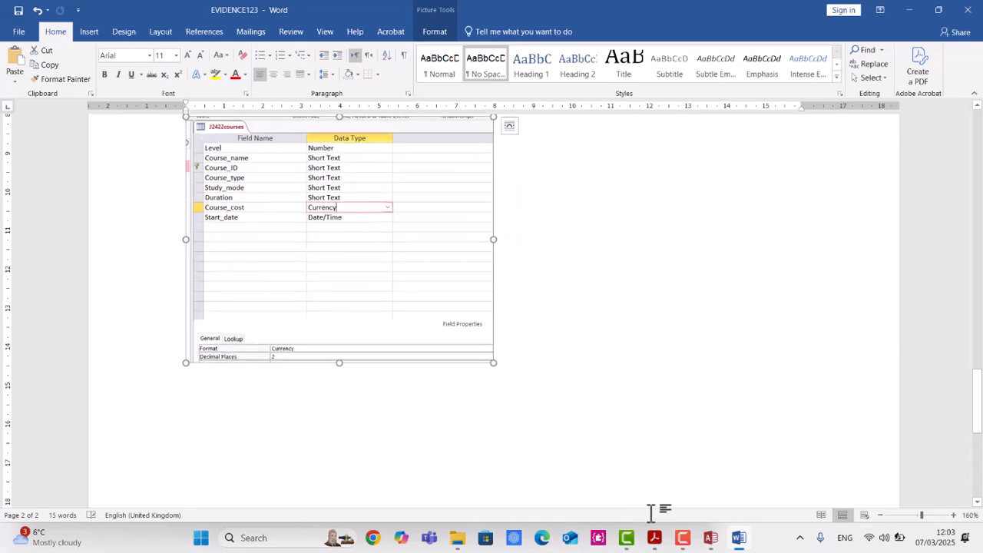
Highlight Course_ID, Course_Code and students table in task 14 of the question paper.
{"action": "left_click", "coordinate": [657, 539]}
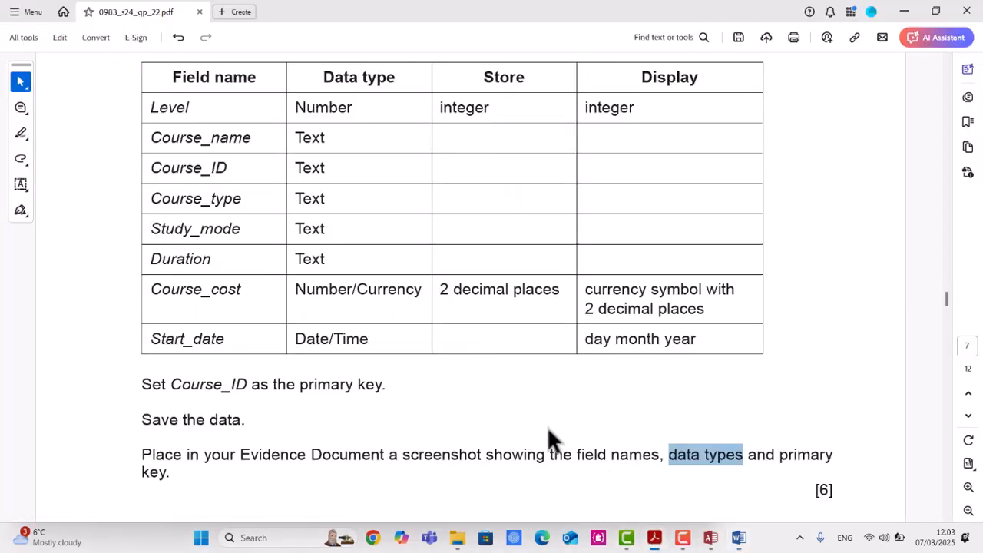
{"action": "scroll", "coordinate": [549, 435], "scroll_direction": "down", "scroll_amount": 1}
{"action": "left_click_drag", "start_coordinate": [810, 440], "coordinate": [846, 430]}
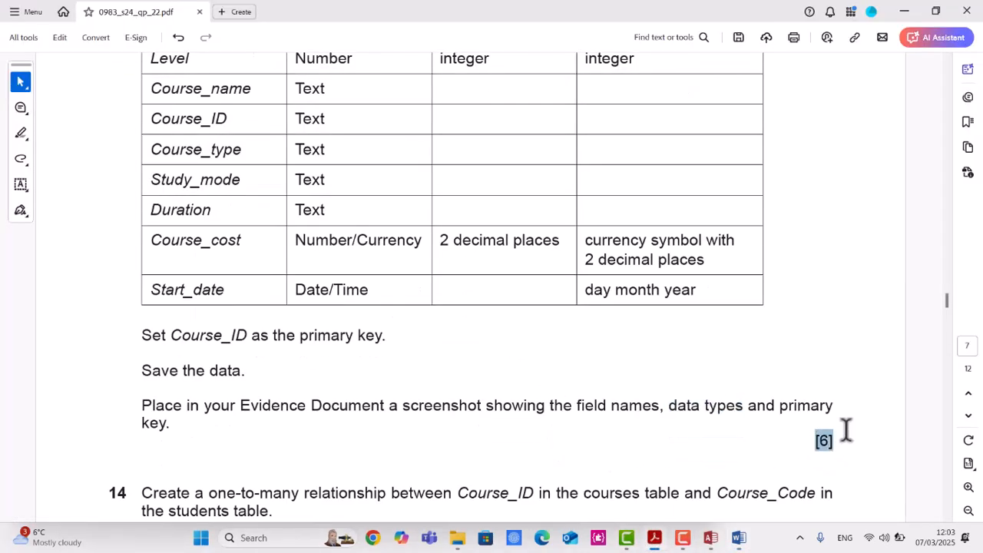
{"action": "scroll", "coordinate": [661, 365], "scroll_direction": "down", "scroll_amount": 3}
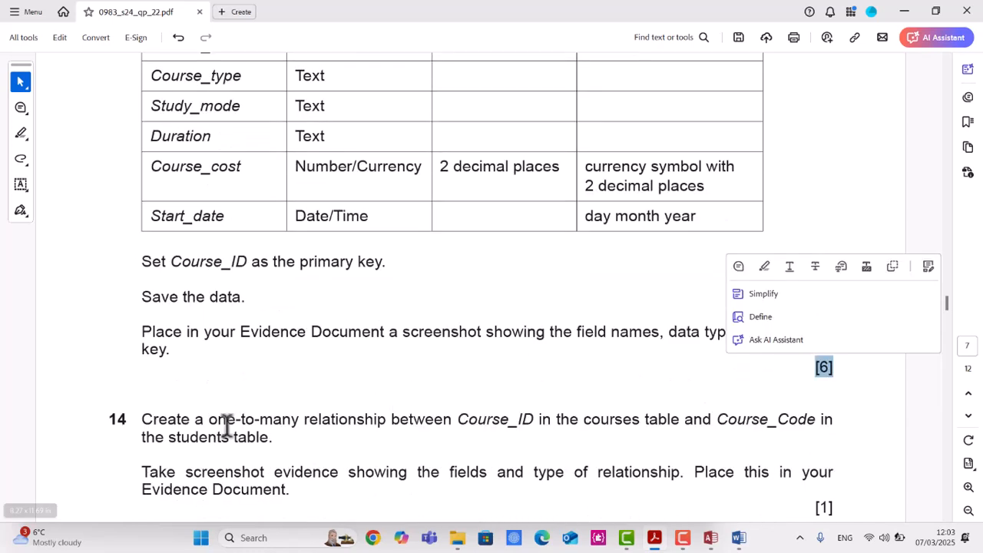
{"action": "scroll", "coordinate": [277, 416], "scroll_direction": "down", "scroll_amount": 1}
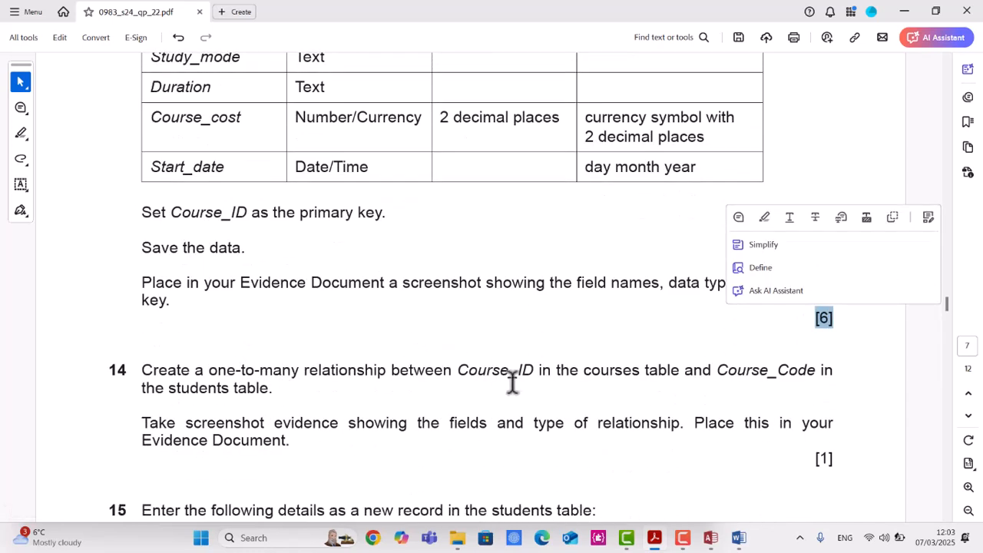
{"action": "left_click_drag", "start_coordinate": [459, 371], "coordinate": [553, 368]}
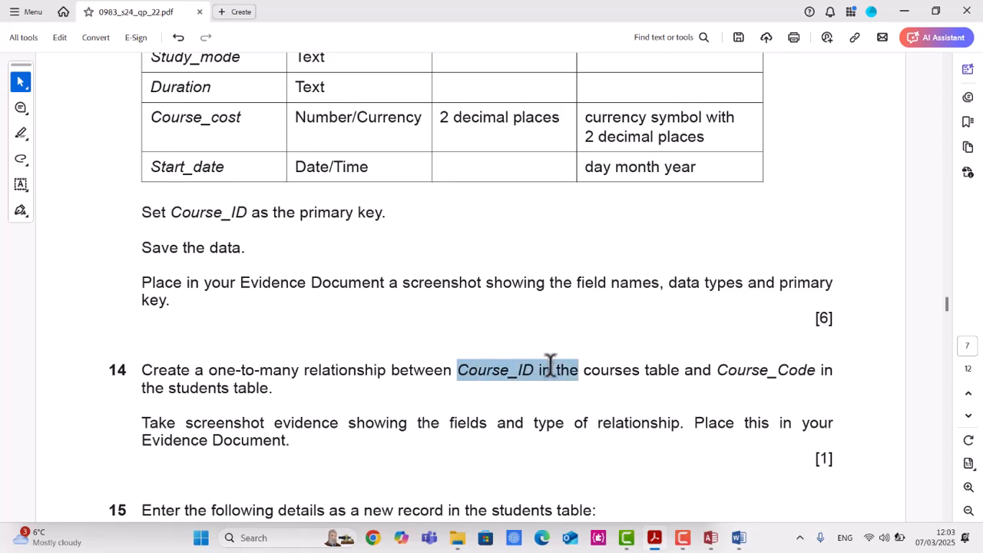
{"action": "left_click", "coordinate": [590, 396]}
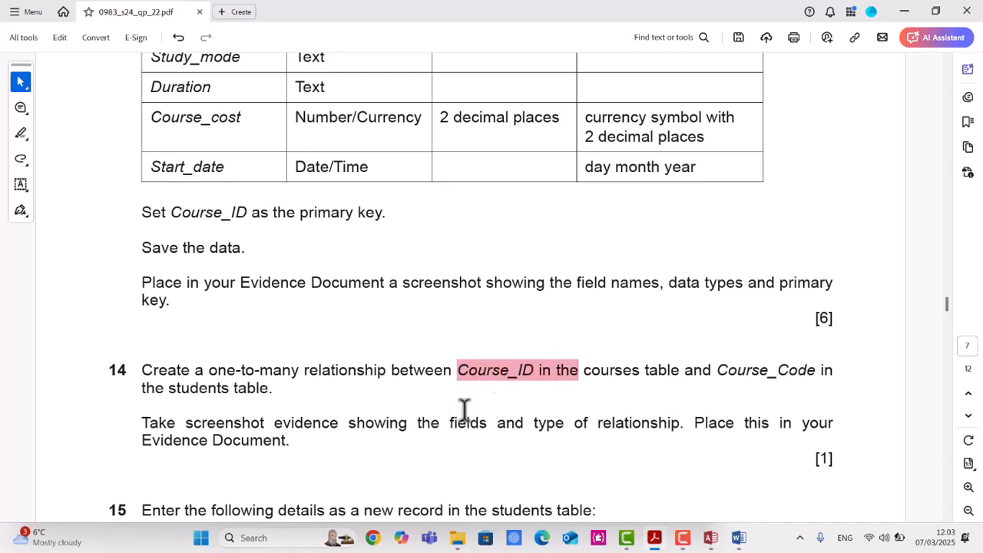
{"action": "left_click_drag", "start_coordinate": [724, 372], "coordinate": [818, 370]}
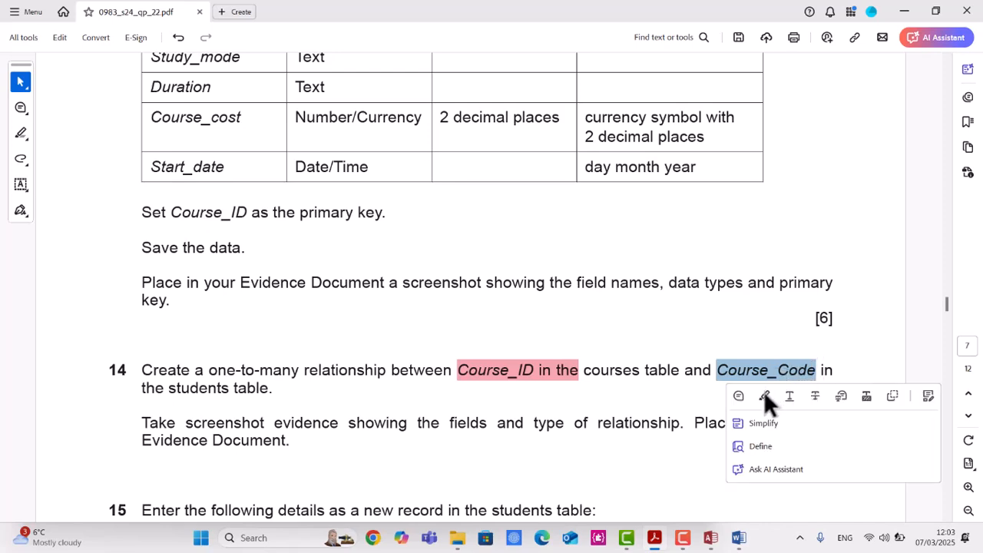
{"action": "left_click", "coordinate": [764, 395]}
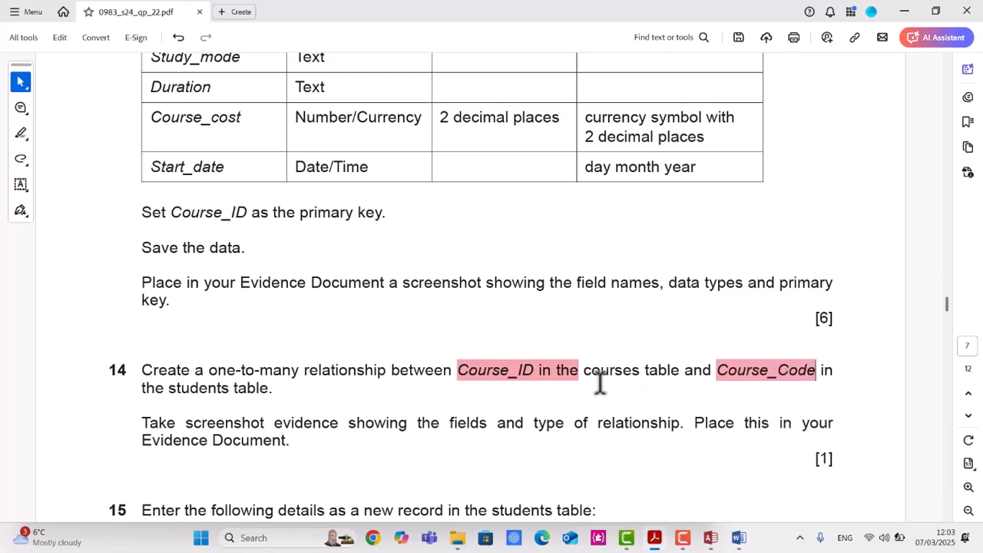
{"action": "left_click_drag", "start_coordinate": [169, 388], "coordinate": [264, 389]}
{"action": "left_click", "coordinate": [304, 415]}
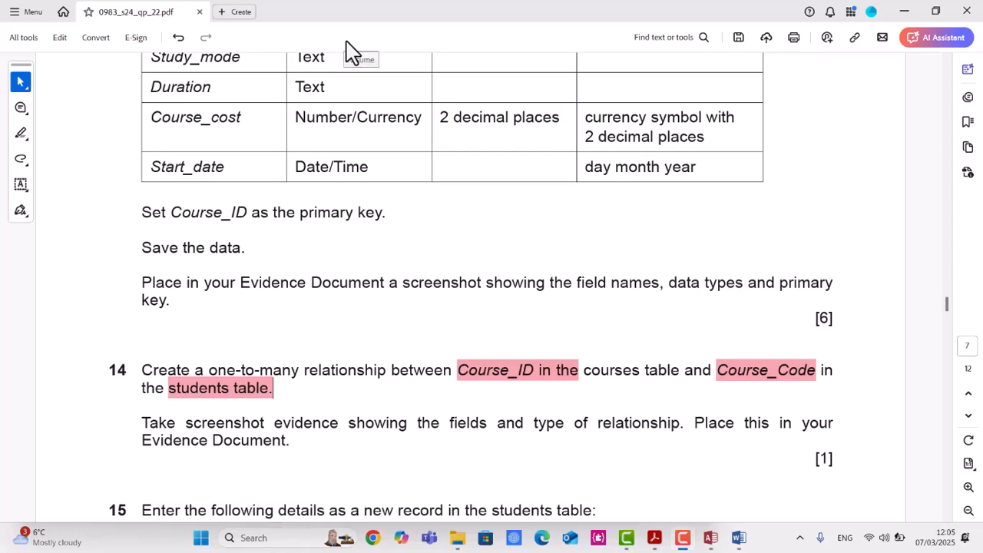
Save and close the J2422courses table design.
{"action": "left_click", "coordinate": [711, 538]}
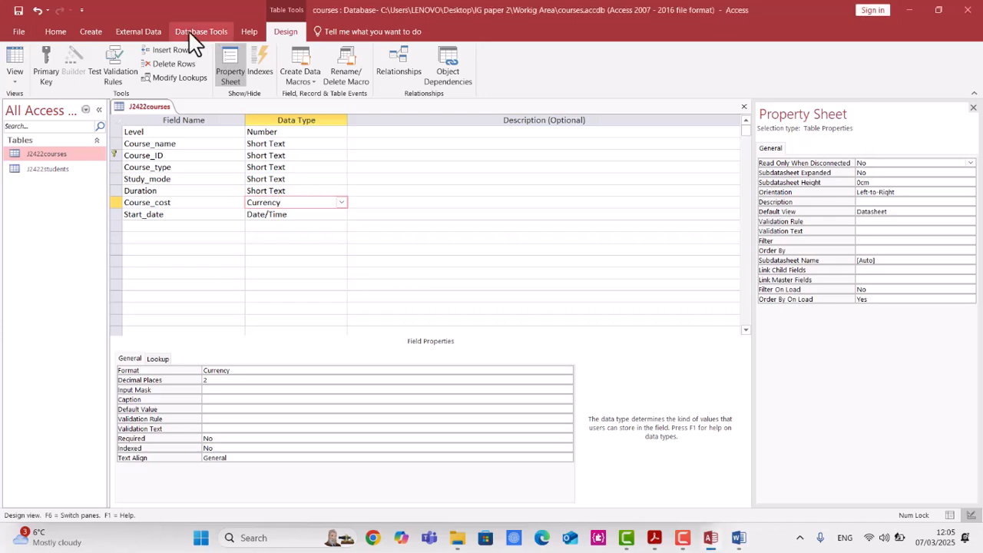
{"action": "right_click", "coordinate": [157, 114]}
{"action": "left_click", "coordinate": [169, 127]}
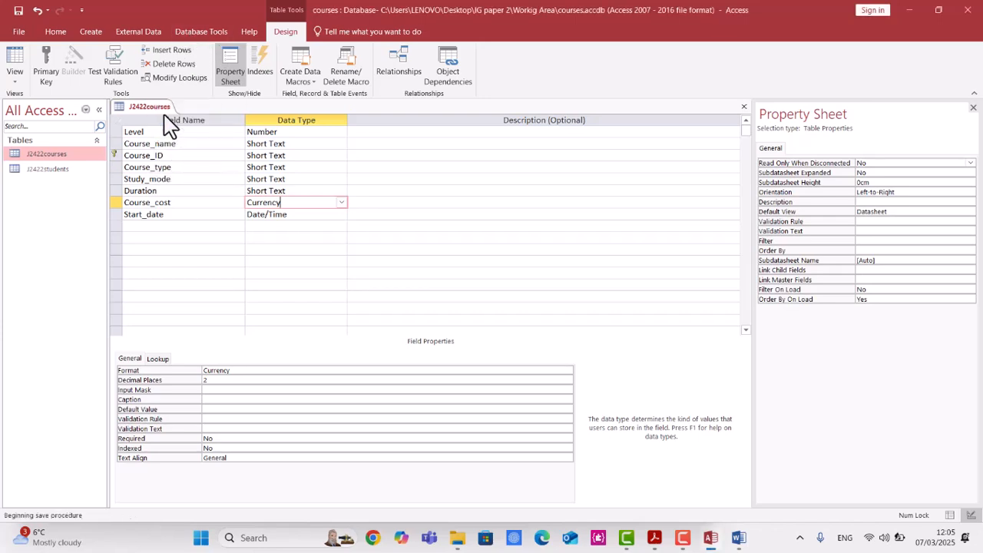
{"action": "right_click", "coordinate": [163, 117]}
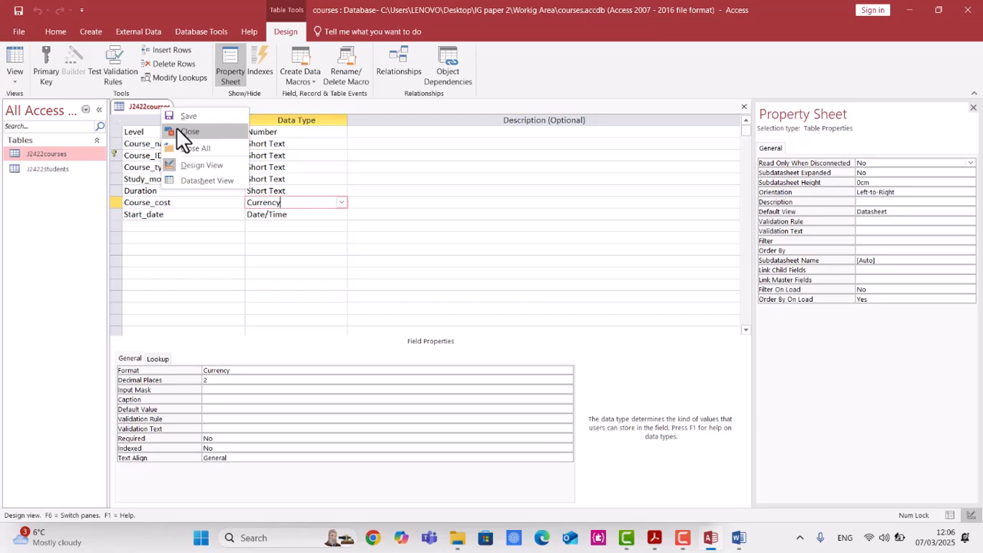
{"action": "left_click", "coordinate": [183, 138]}
Open the Relationships window and add the J2422courses table.
{"action": "left_click", "coordinate": [196, 37]}
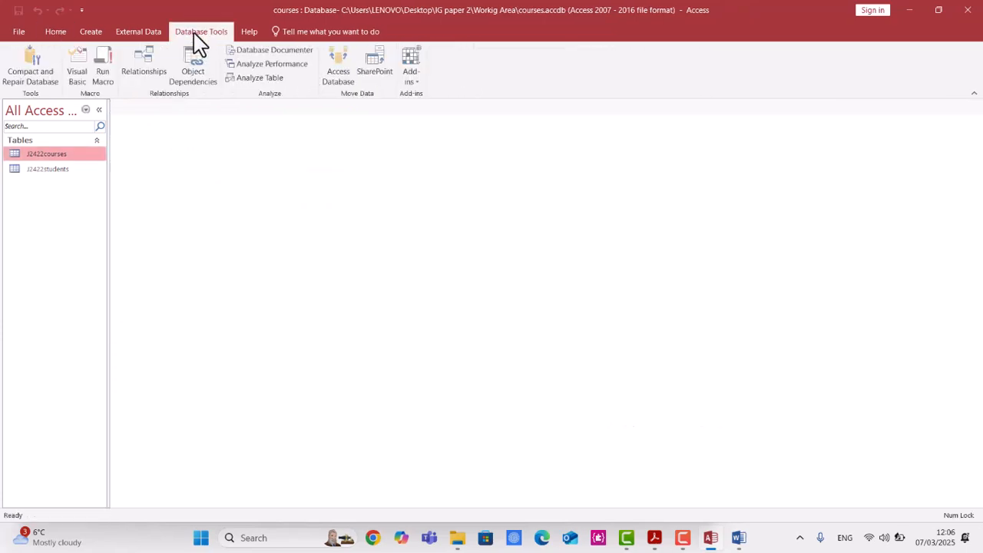
{"action": "left_click", "coordinate": [150, 74]}
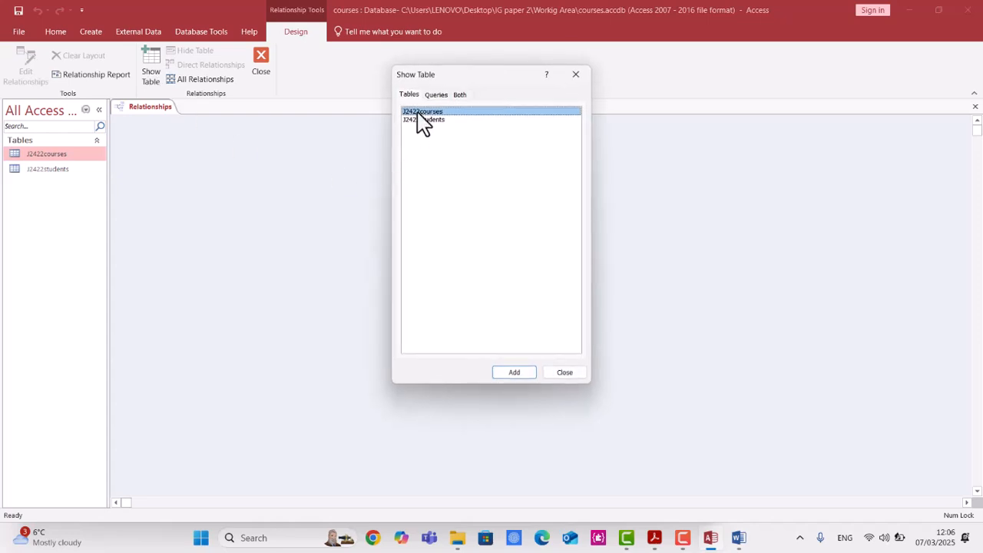
{"action": "double_click", "coordinate": [418, 113]}
{"action": "double_click", "coordinate": [421, 123]}
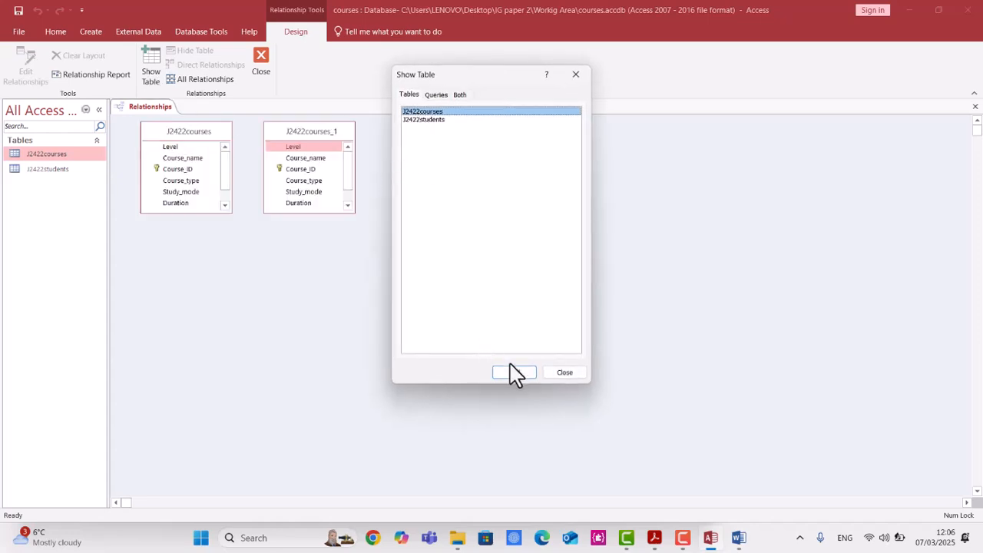
{"action": "left_click", "coordinate": [563, 371]}
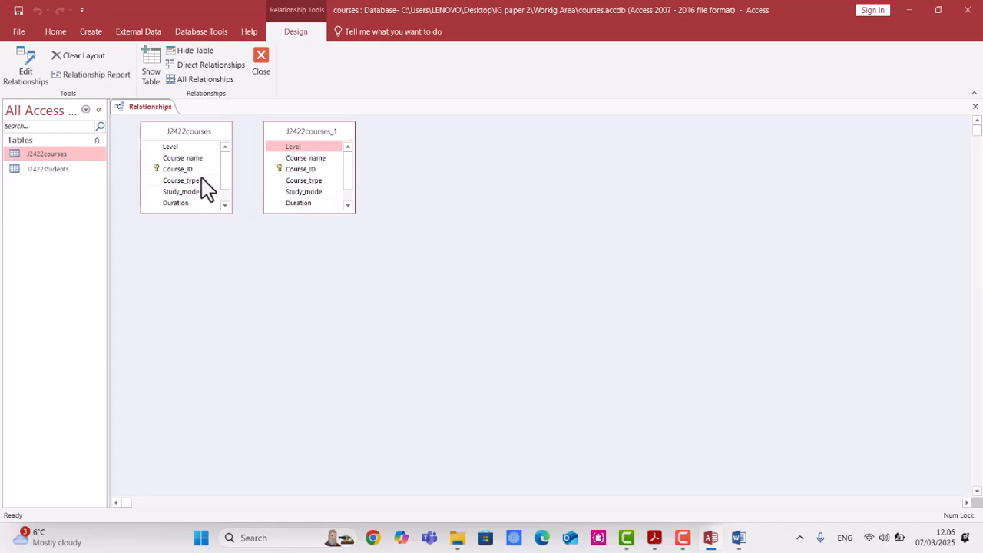
Enlarge the J2422courses field list and remove the duplicate J2422courses_1 table.
{"action": "left_click_drag", "start_coordinate": [224, 213], "coordinate": [238, 270]}
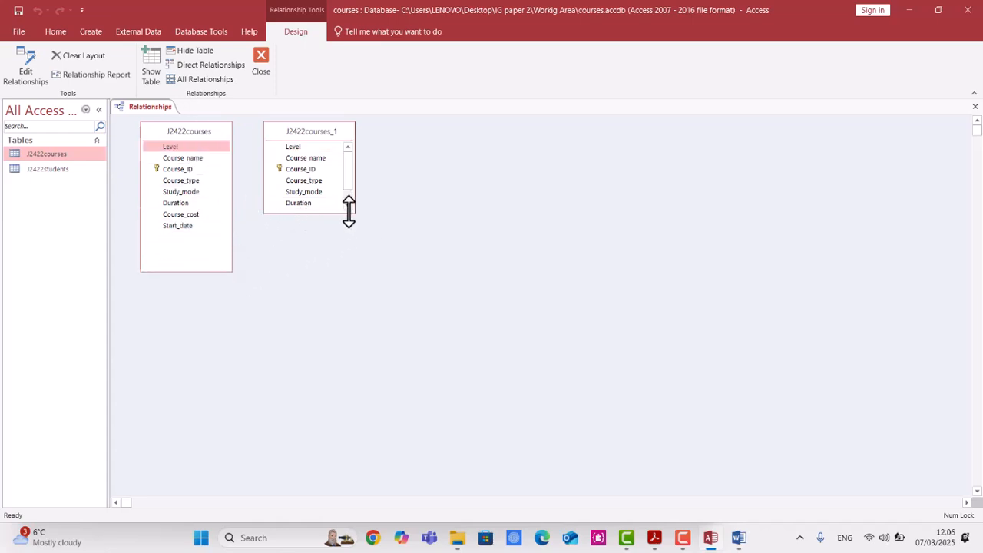
{"action": "left_click_drag", "start_coordinate": [354, 214], "coordinate": [382, 293]}
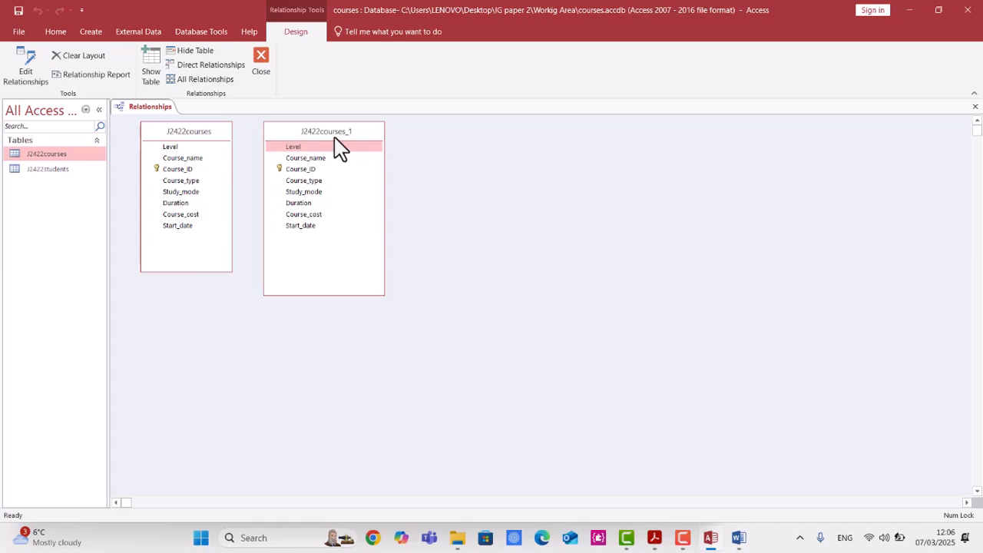
{"action": "key", "text": "Delete"}
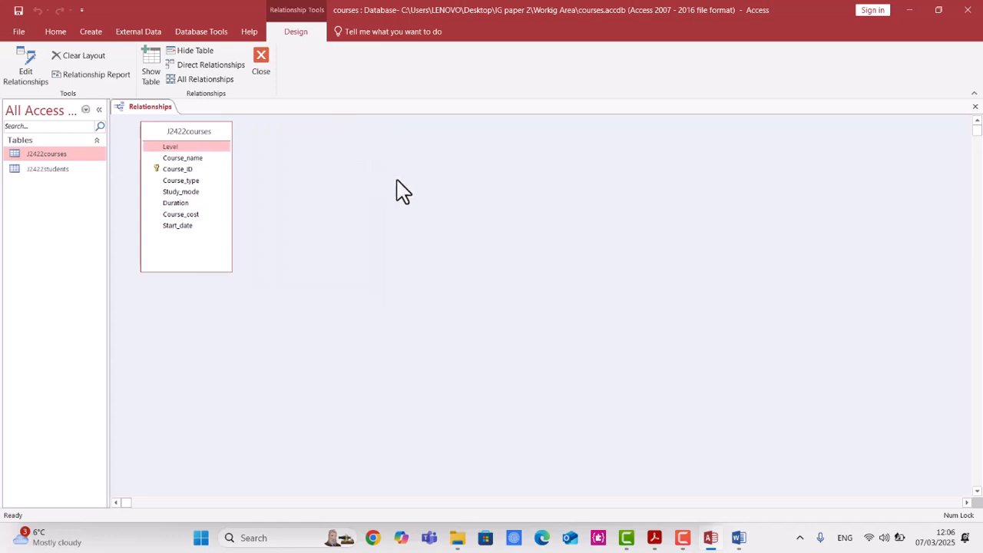
Add the J2422students table to the Relationships window.
{"action": "right_click", "coordinate": [397, 181]}
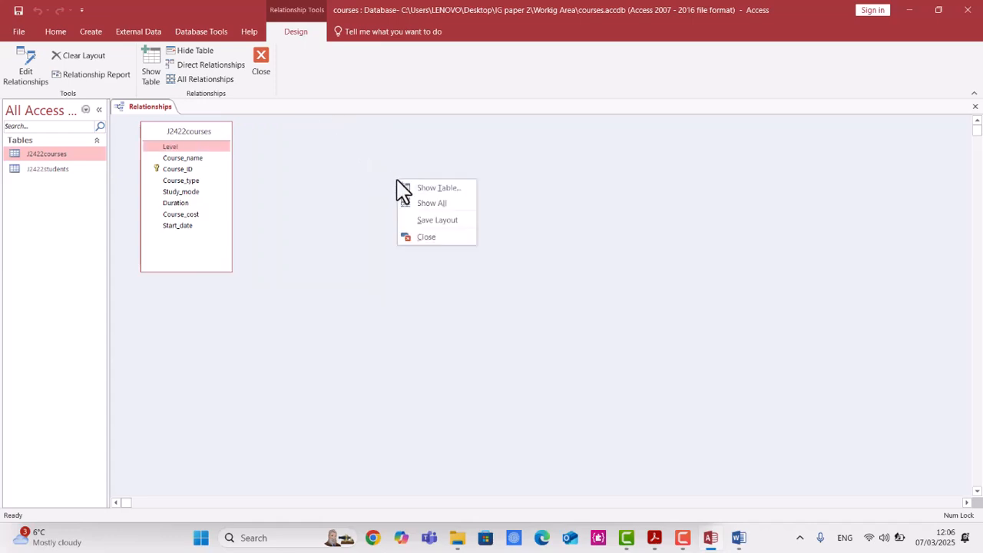
{"action": "left_click", "coordinate": [437, 189]}
{"action": "double_click", "coordinate": [430, 120]}
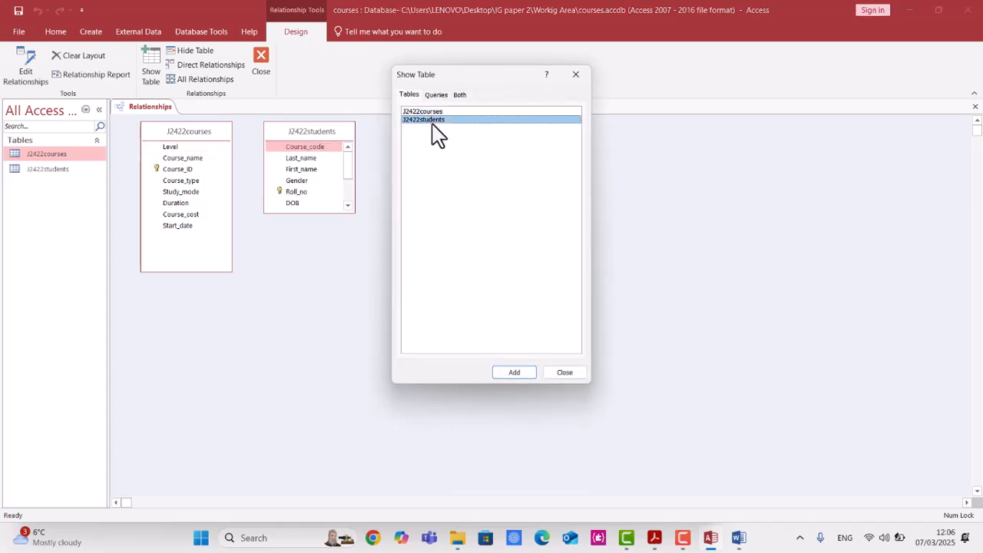
{"action": "left_click", "coordinate": [566, 374]}
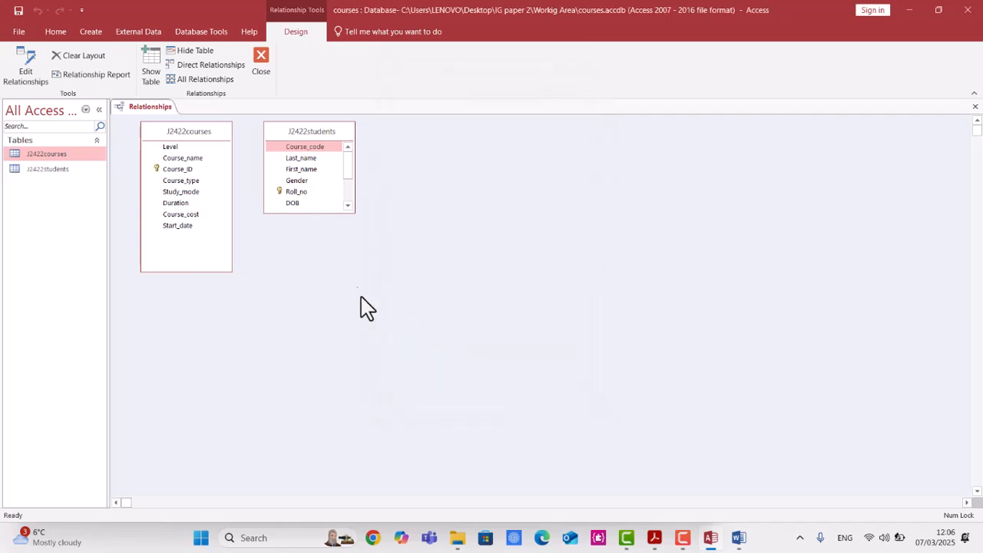
Create a one-to-many relationship from Course_ID in J2422courses to Course_code in J2422students with referential integrity enforced.
{"action": "left_click_drag", "start_coordinate": [183, 170], "coordinate": [306, 153]}
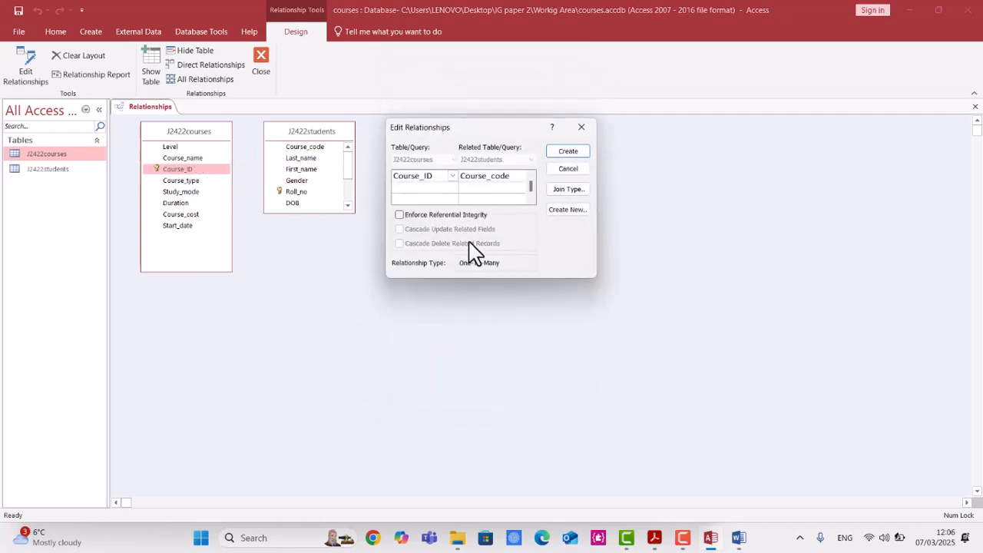
{"action": "left_click", "coordinate": [458, 217]}
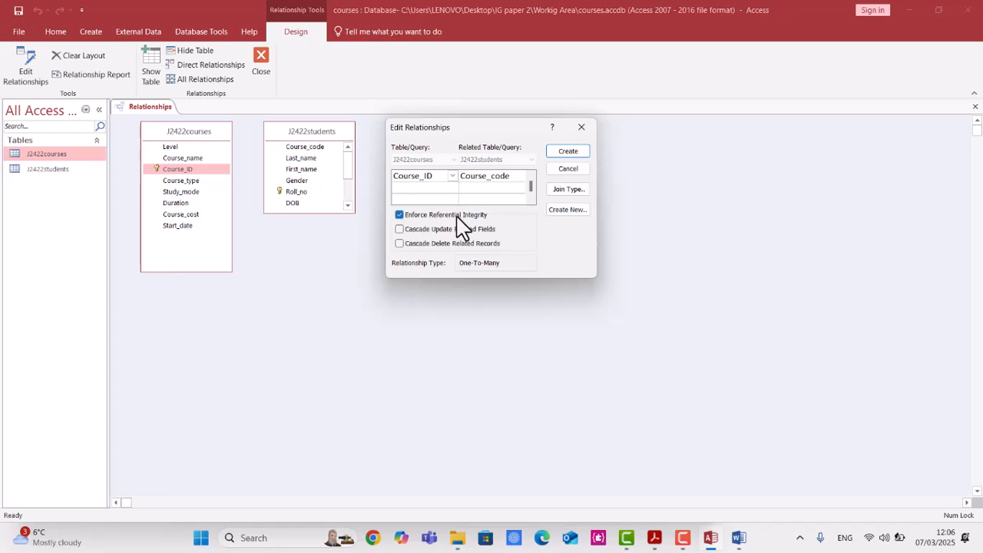
{"action": "left_click", "coordinate": [568, 152]}
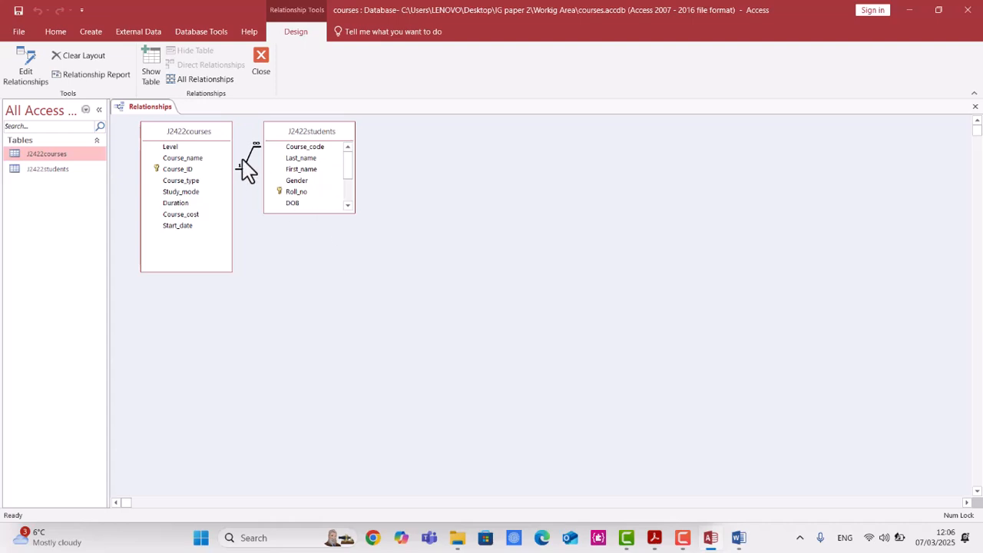
Reopen the relationship's edit dialog and capture a screenshot of the tables and the relationship settings.
{"action": "double_click", "coordinate": [251, 165]}
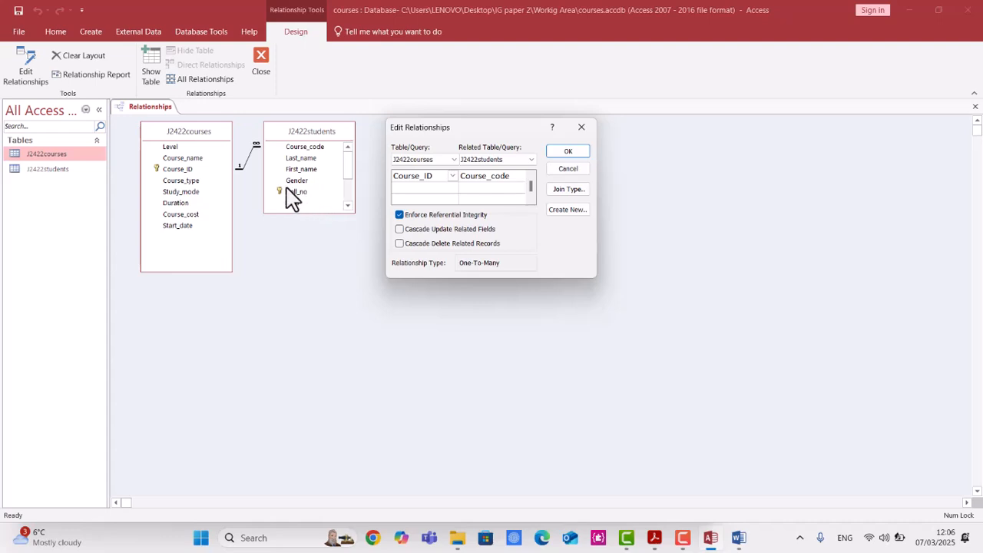
{"action": "key", "text": "super+shift+s"}
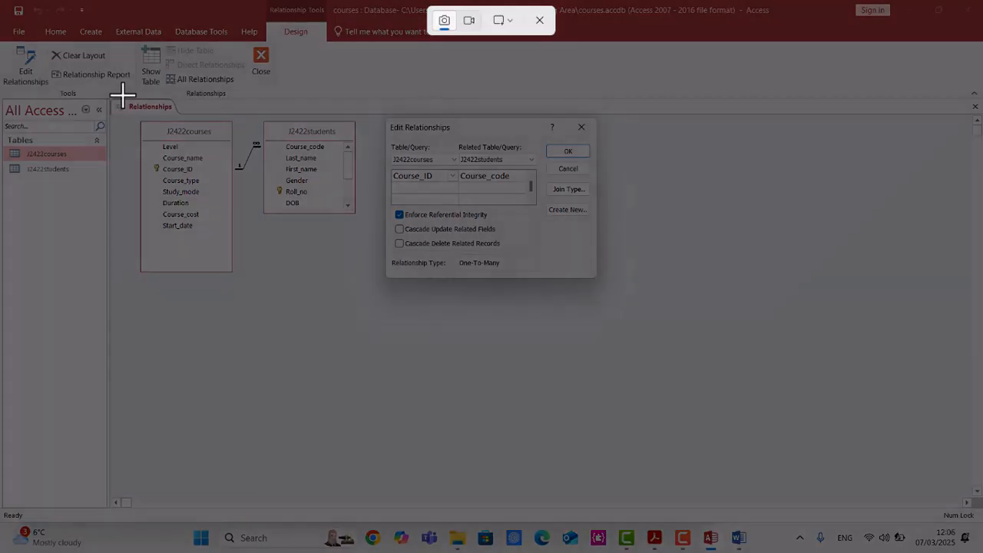
{"action": "left_click_drag", "start_coordinate": [122, 92], "coordinate": [705, 328]}
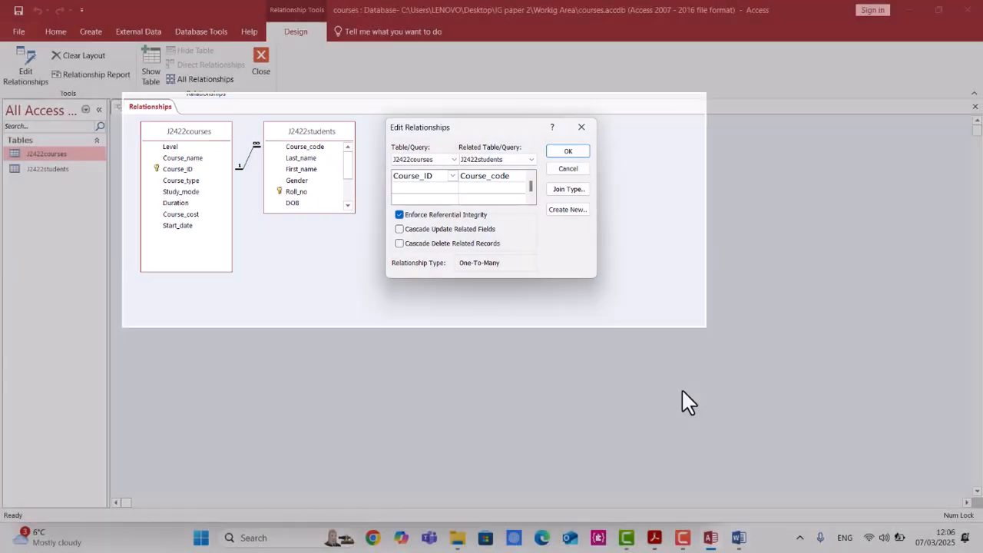
Switch to the EVIDENCE123 document and shrink the courses and students table design screenshots.
{"action": "mouse_move", "coordinate": [655, 541]}
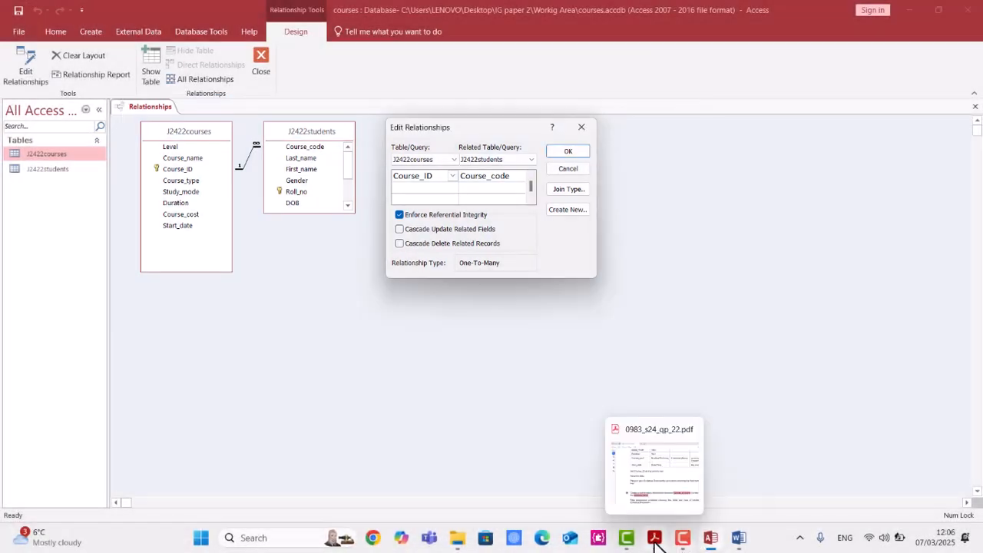
{"action": "left_click", "coordinate": [736, 539]}
{"action": "scroll", "coordinate": [584, 430], "scroll_direction": "down", "scroll_amount": 5}
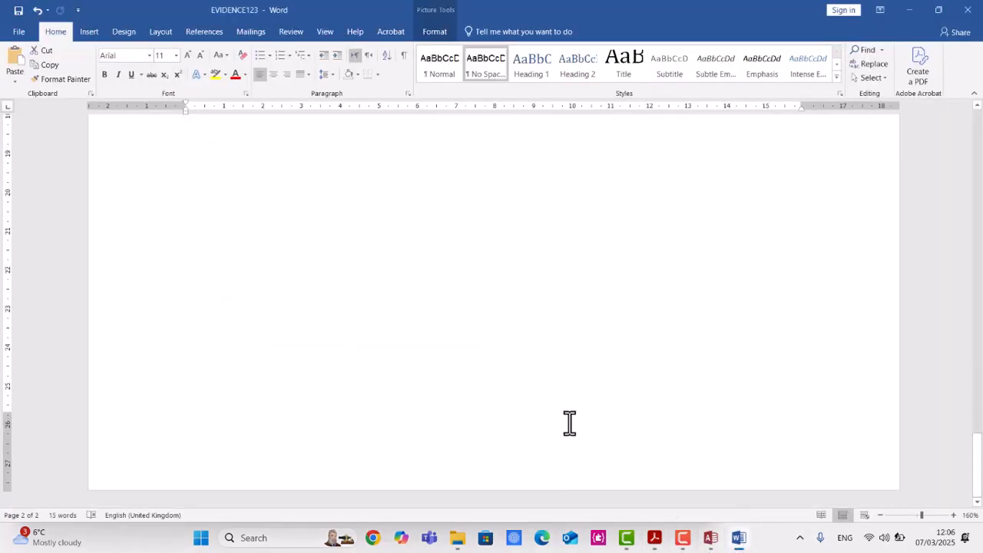
{"action": "scroll", "coordinate": [468, 347], "scroll_direction": "up", "scroll_amount": 10}
{"action": "scroll", "coordinate": [467, 347], "scroll_direction": "down", "scroll_amount": 6}
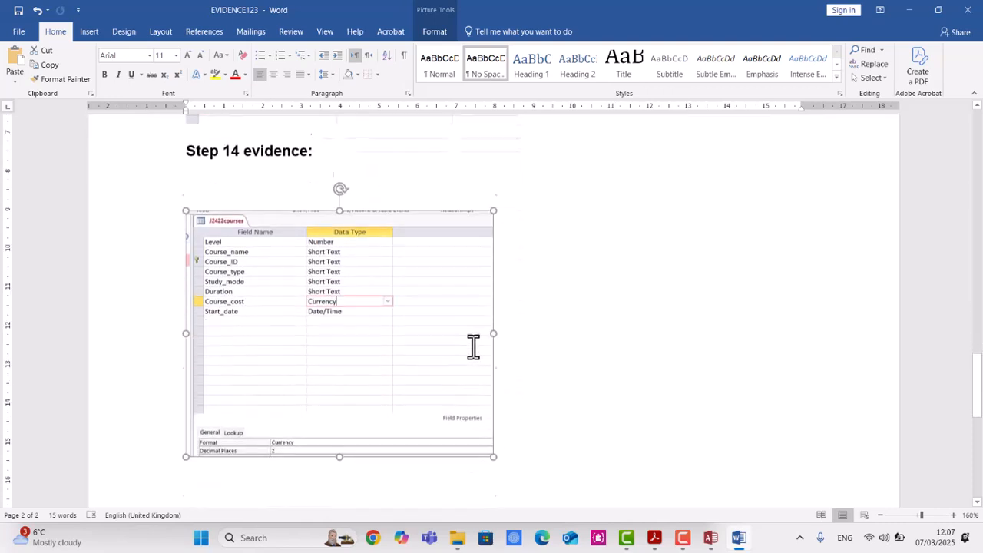
{"action": "left_click_drag", "start_coordinate": [493, 415], "coordinate": [384, 269]}
{"action": "scroll", "coordinate": [377, 237], "scroll_direction": "up", "scroll_amount": 3}
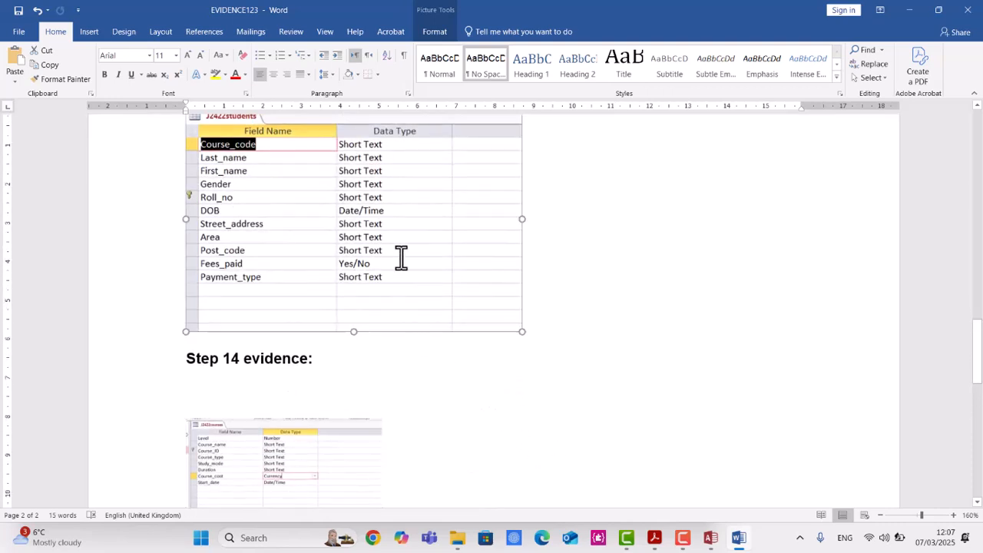
{"action": "left_click_drag", "start_coordinate": [521, 331], "coordinate": [459, 278]}
Move the courses table screenshot up beside the students table screenshot.
{"action": "left_click", "coordinate": [654, 538]}
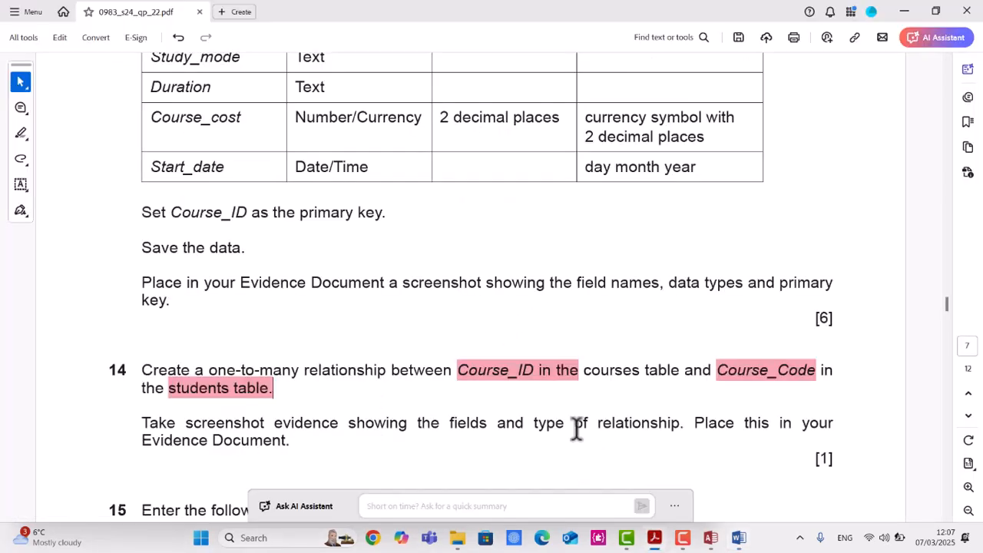
{"action": "scroll", "coordinate": [577, 432], "scroll_direction": "down", "scroll_amount": 1}
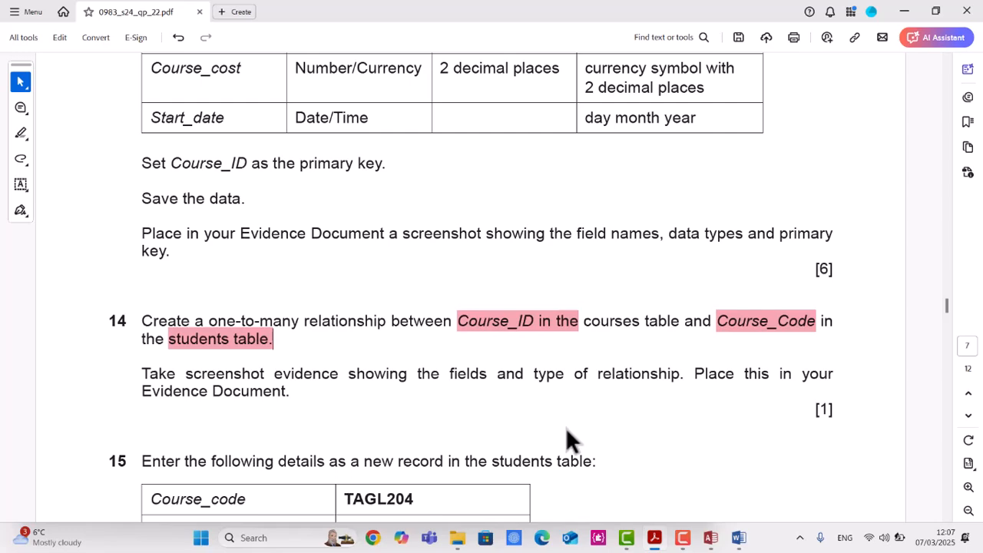
{"action": "left_click", "coordinate": [712, 539]}
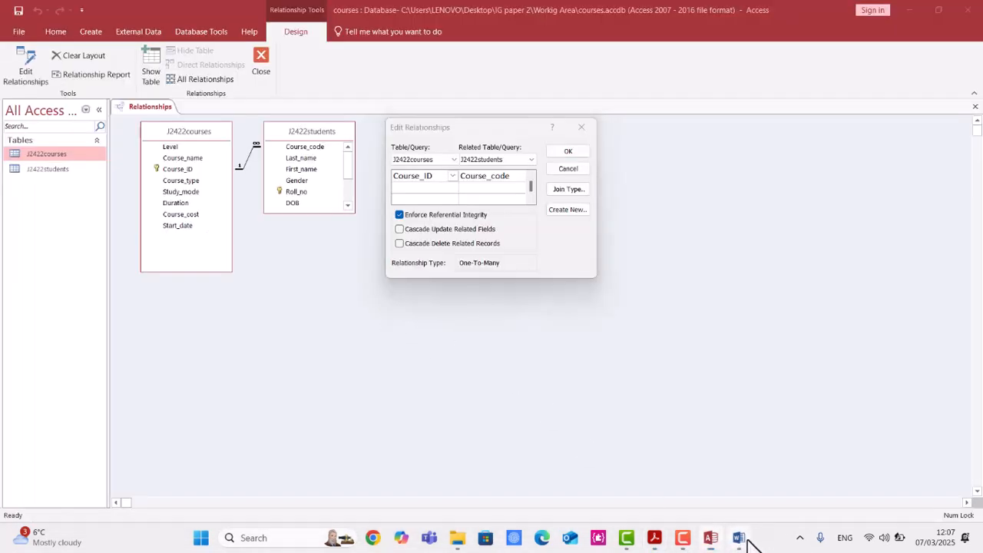
{"action": "left_click", "coordinate": [740, 538]}
{"action": "left_click_drag", "start_coordinate": [356, 395], "coordinate": [614, 213]}
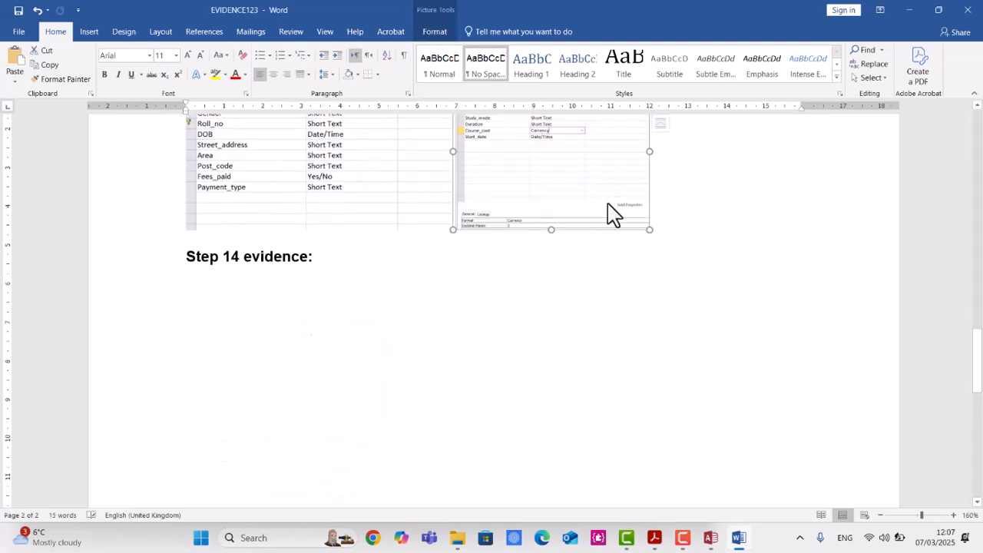
Paste the relationship screenshot below the Step 14 evidence heading.
{"action": "scroll", "coordinate": [420, 472], "scroll_direction": "up", "scroll_amount": 3}
{"action": "scroll", "coordinate": [415, 487], "scroll_direction": "down", "scroll_amount": 2}
{"action": "left_click", "coordinate": [395, 422]}
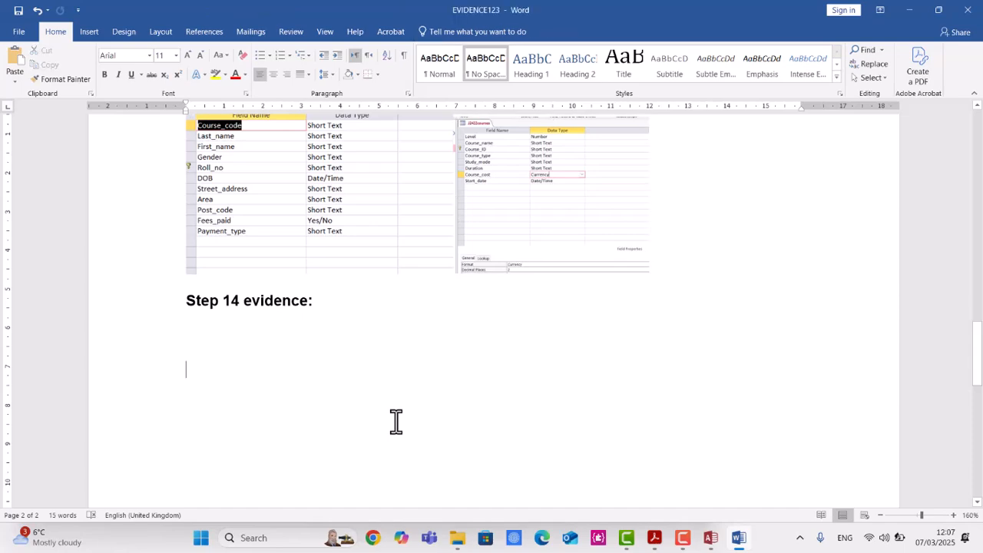
{"action": "key", "text": "ctrl+v"}
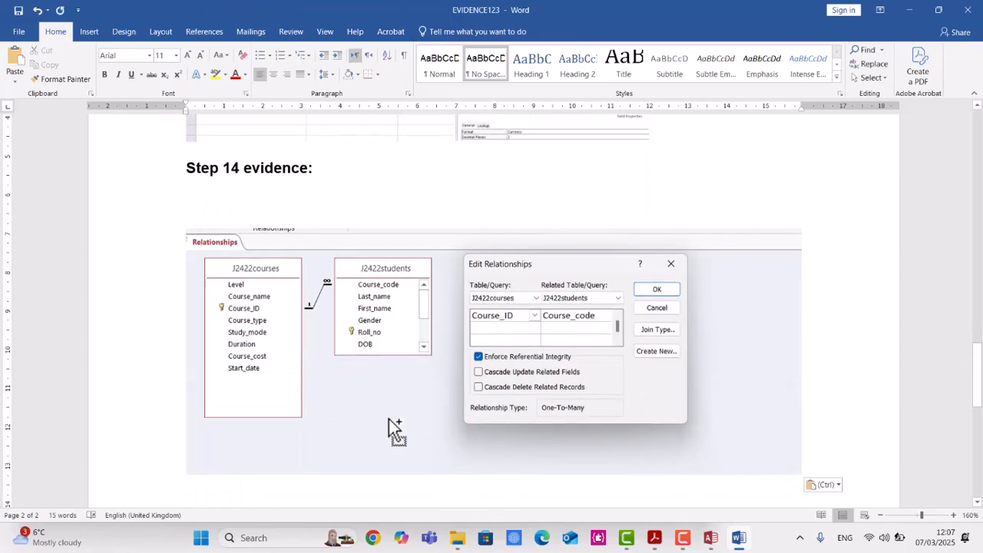
Close the Edit Relationships dialog in the database.
{"action": "key", "text": "alt+Tab"}
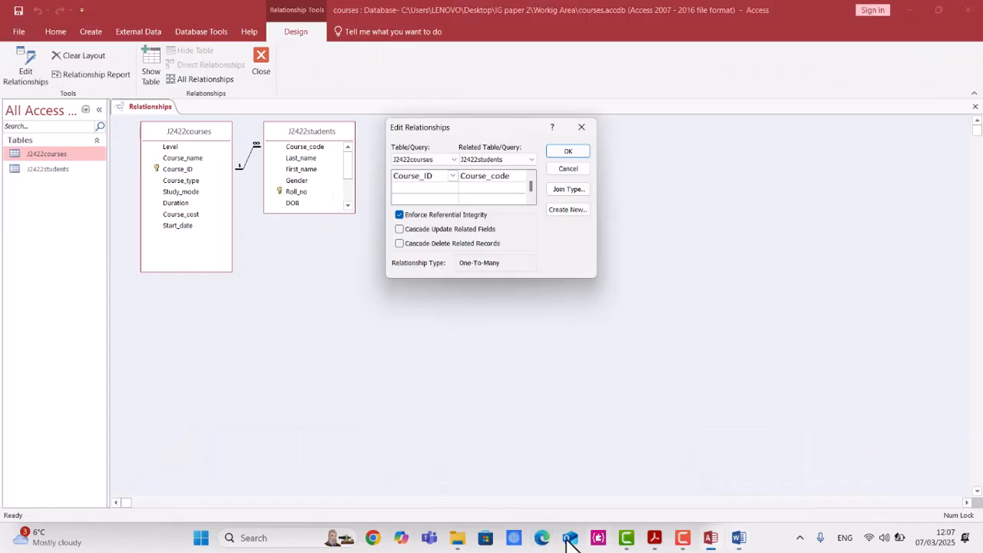
{"action": "left_click", "coordinate": [567, 156]}
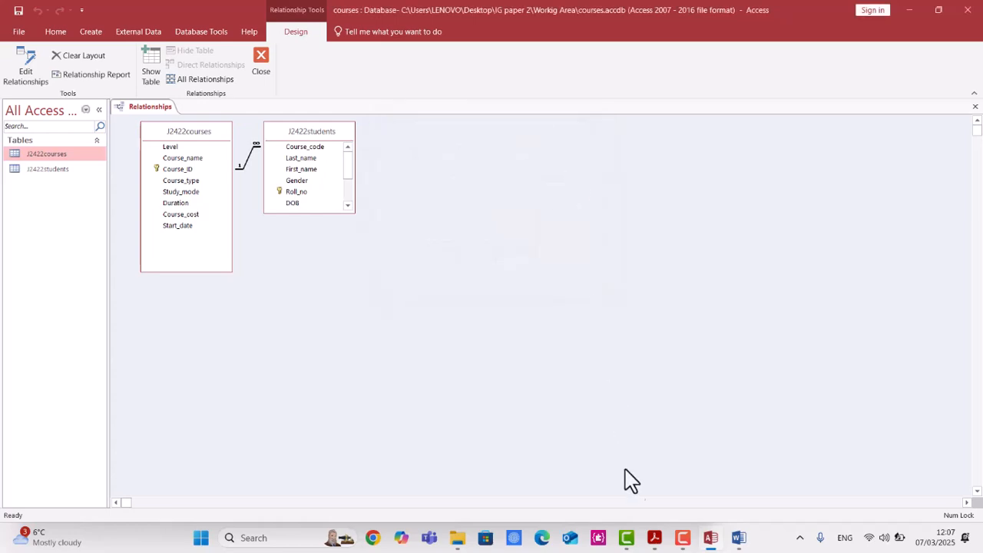
Read the new student record details listed in question 15 of the paper.
{"action": "mouse_move", "coordinate": [652, 541]}
{"action": "left_click", "coordinate": [686, 409]}
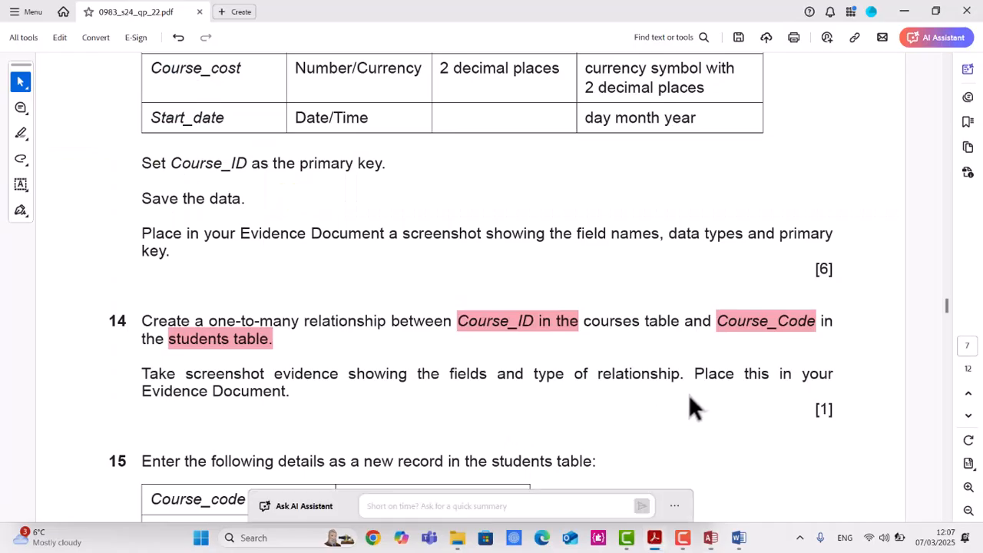
{"action": "scroll", "coordinate": [730, 406], "scroll_direction": "down", "scroll_amount": 3}
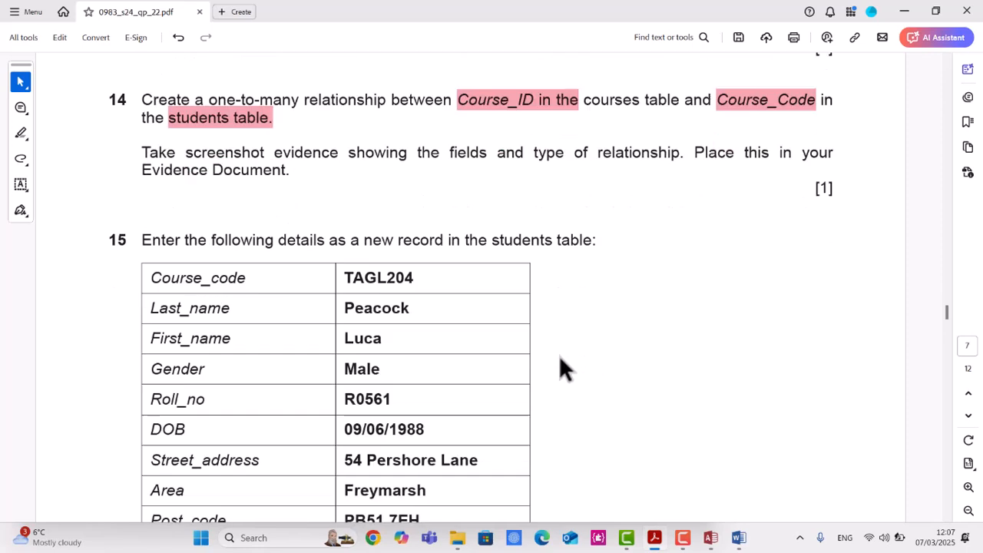
{"action": "scroll", "coordinate": [557, 361], "scroll_direction": "down", "scroll_amount": 1}
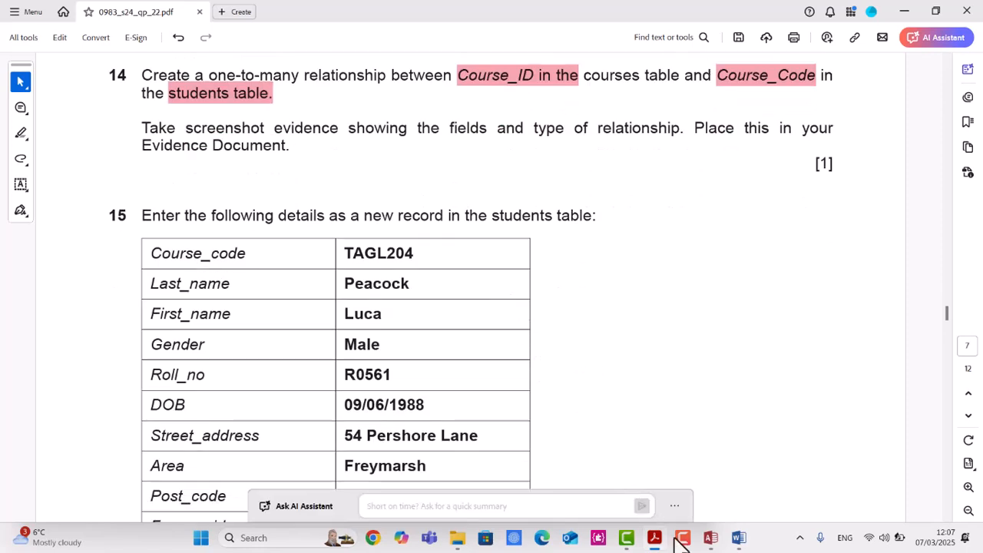
Close the Relationships window.
{"action": "left_click", "coordinate": [711, 537]}
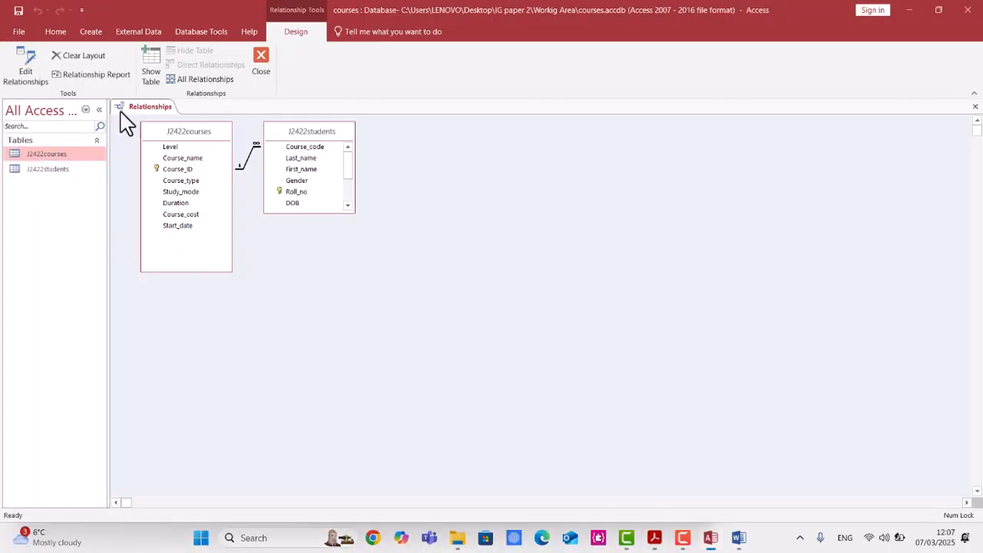
{"action": "right_click", "coordinate": [159, 109]}
{"action": "left_click", "coordinate": [189, 133]}
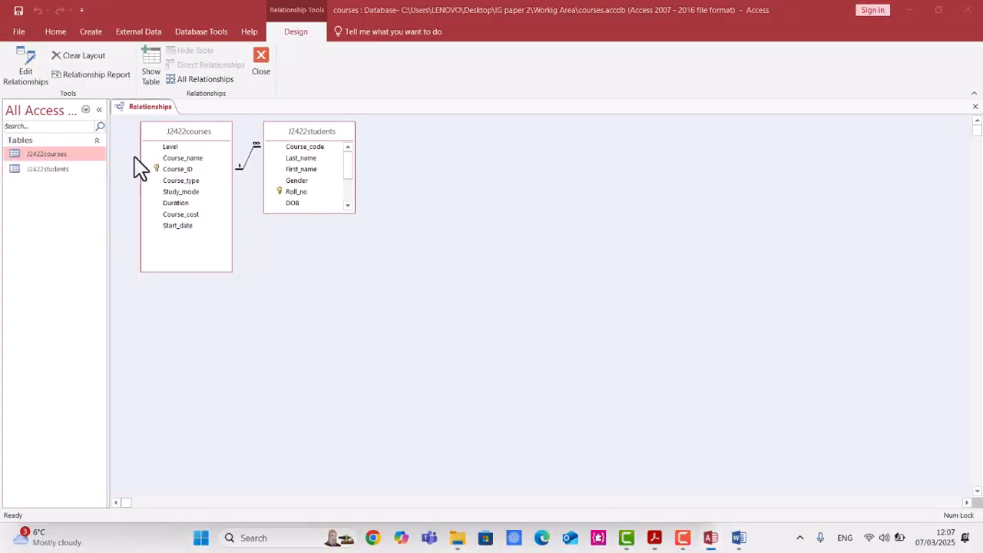
{"action": "left_click", "coordinate": [450, 302]}
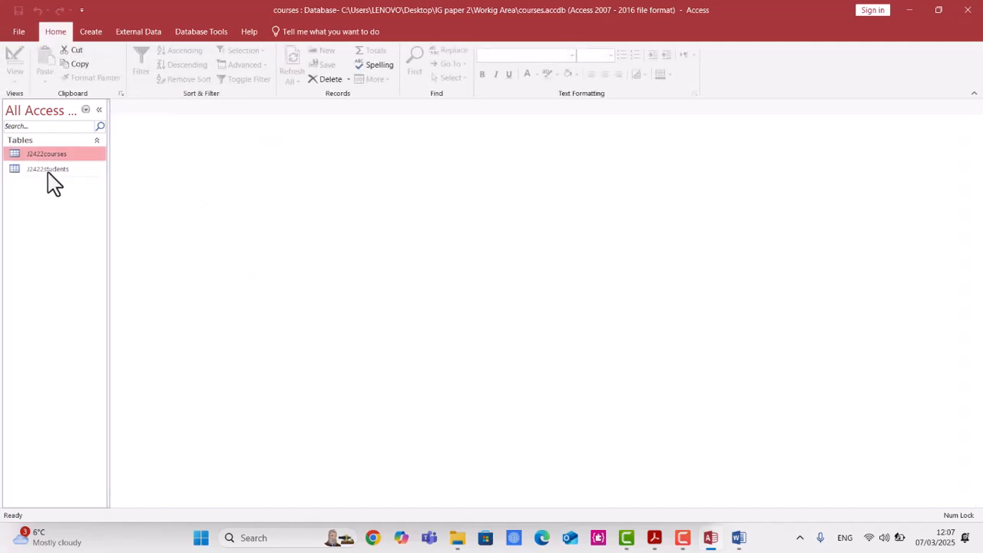
Open the J2422students table and go to a new blank record.
{"action": "double_click", "coordinate": [45, 171]}
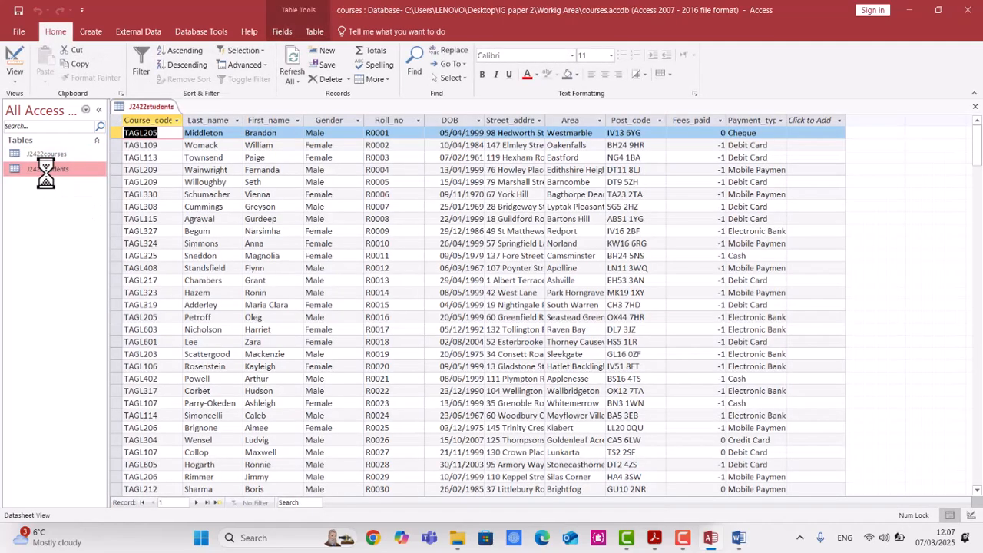
{"action": "left_click", "coordinate": [218, 503]}
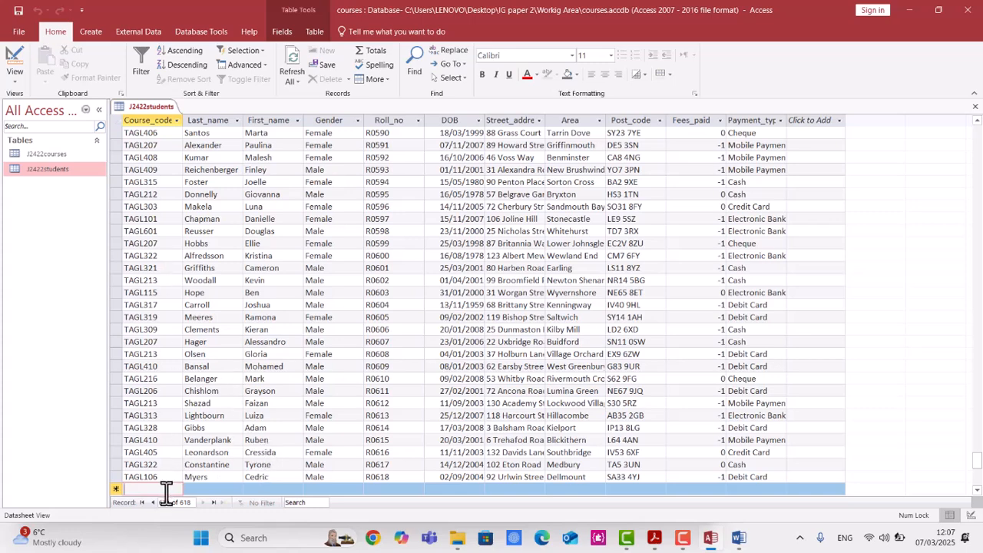
Copy TAGL204 from the question paper into the new record's Course_code field.
{"action": "left_click", "coordinate": [671, 539]}
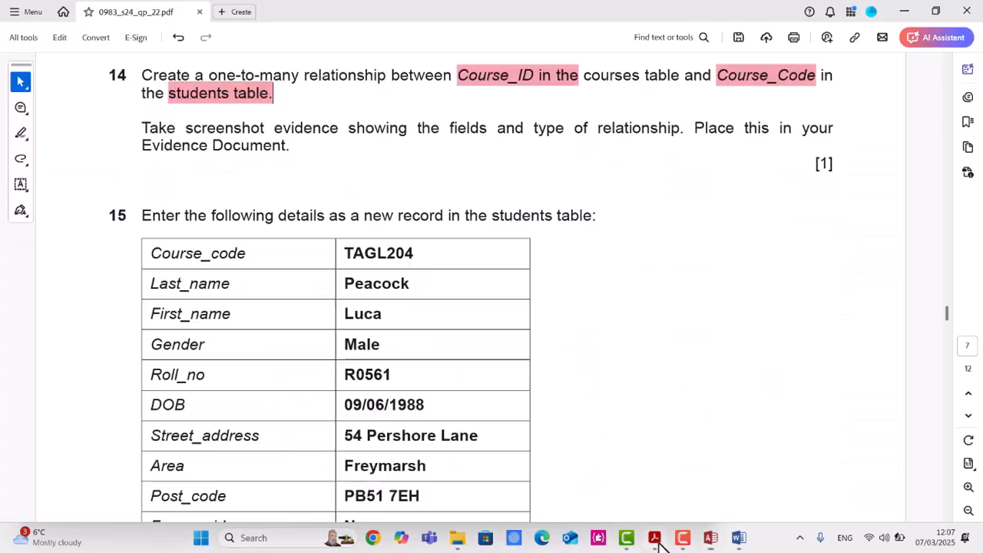
{"action": "double_click", "coordinate": [380, 255]}
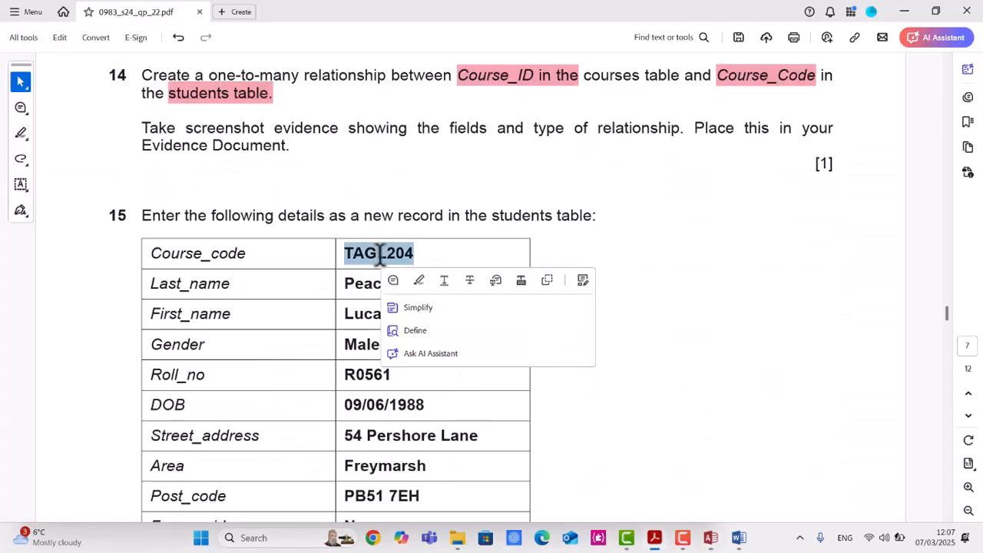
{"action": "key", "text": "ctrl+c"}
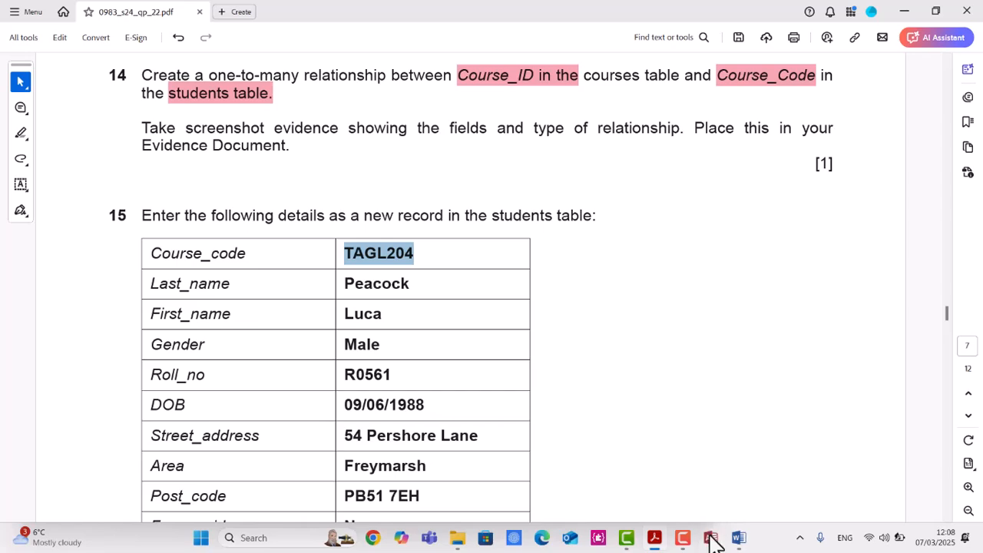
{"action": "left_click", "coordinate": [711, 538]}
{"action": "key", "text": "ctrl+v"}
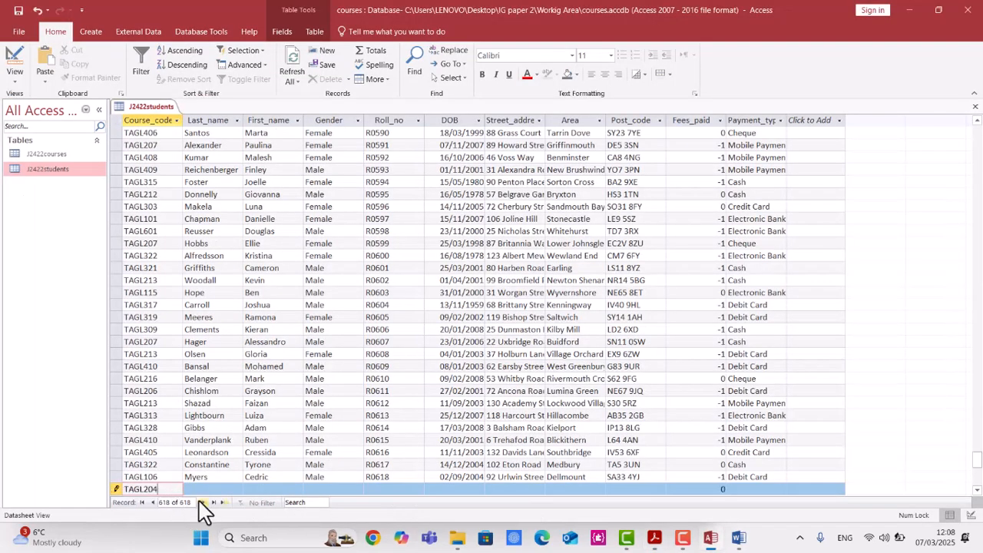
Copy the student's last name from the question paper into the new record's Last_name field.
{"action": "left_click", "coordinate": [655, 538]}
{"action": "left_click", "coordinate": [358, 283]}
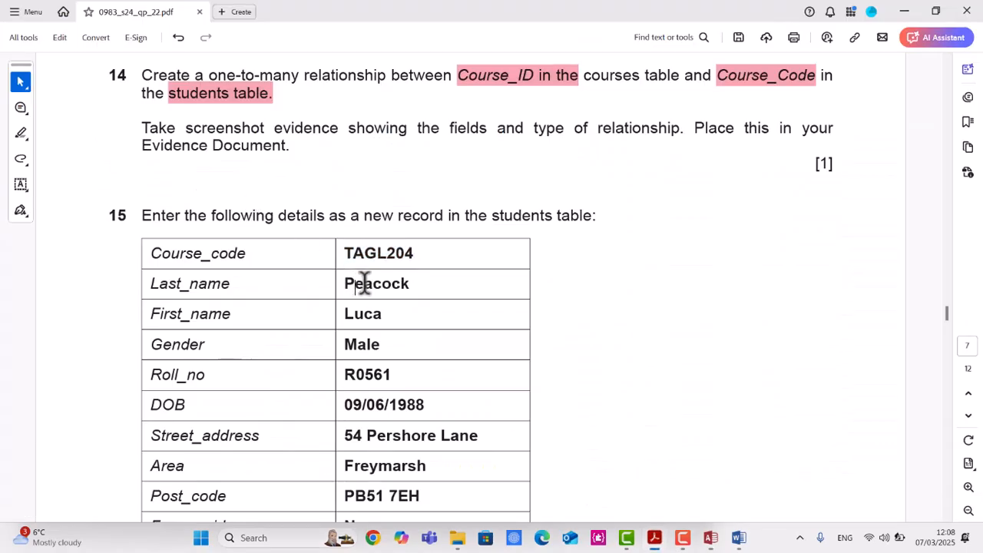
{"action": "triple_click", "coordinate": [365, 284]}
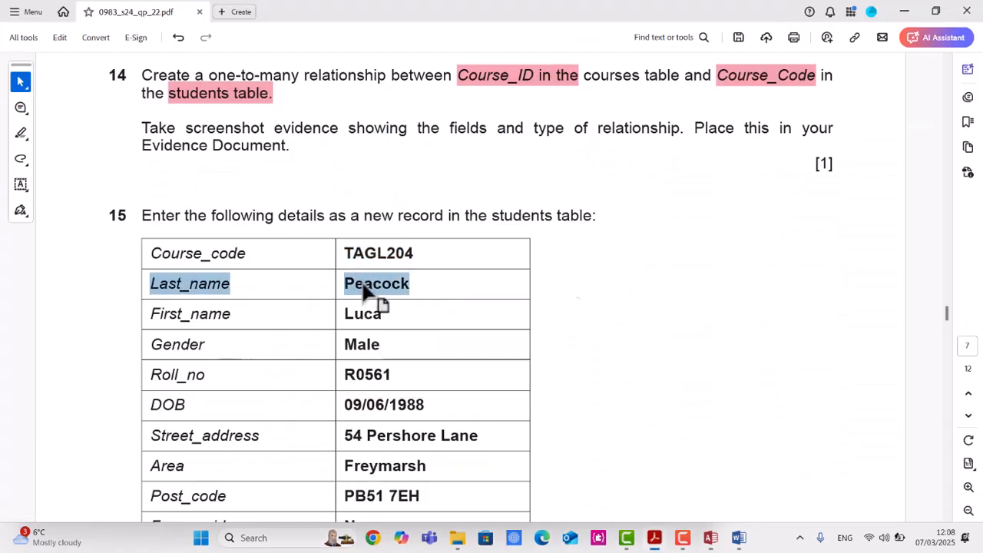
{"action": "double_click", "coordinate": [362, 283]}
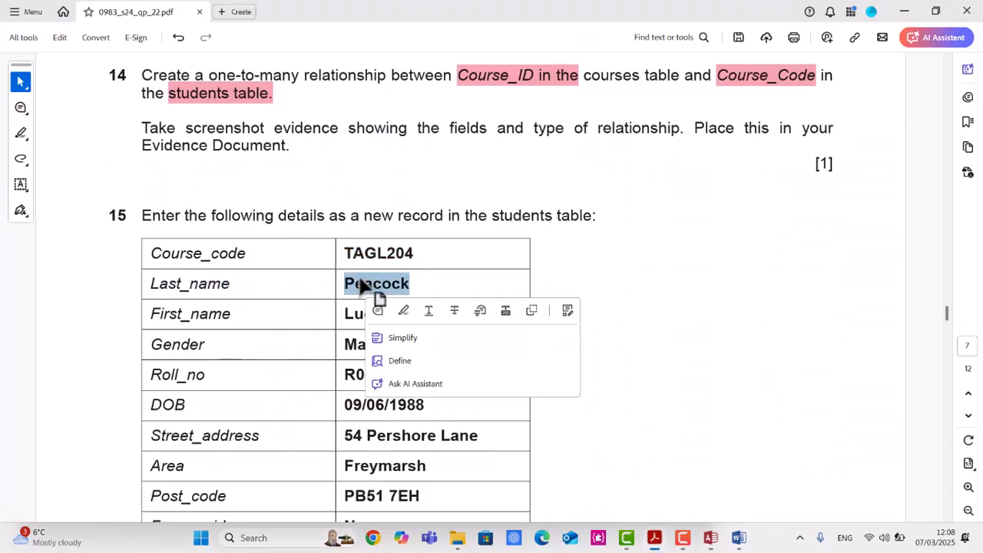
{"action": "left_click", "coordinate": [711, 537]}
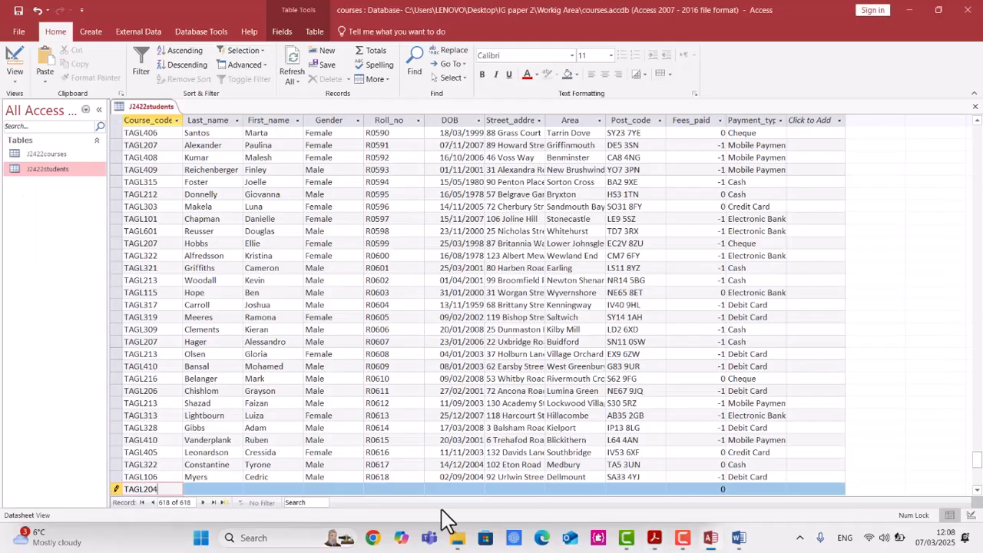
{"action": "left_click", "coordinate": [229, 490]}
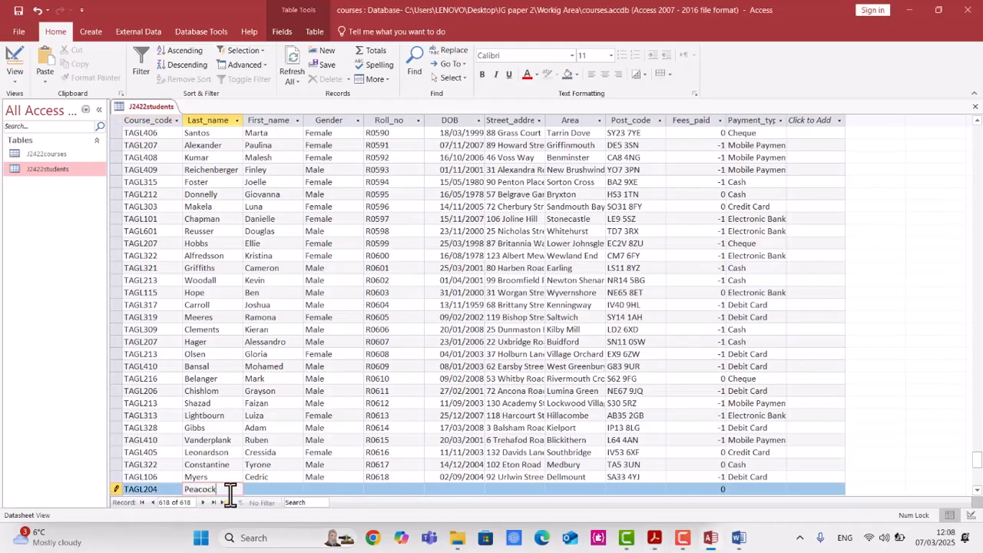
Copy Luca from the question paper into the new record's First_name field.
{"action": "key", "text": "alt+Tab"}
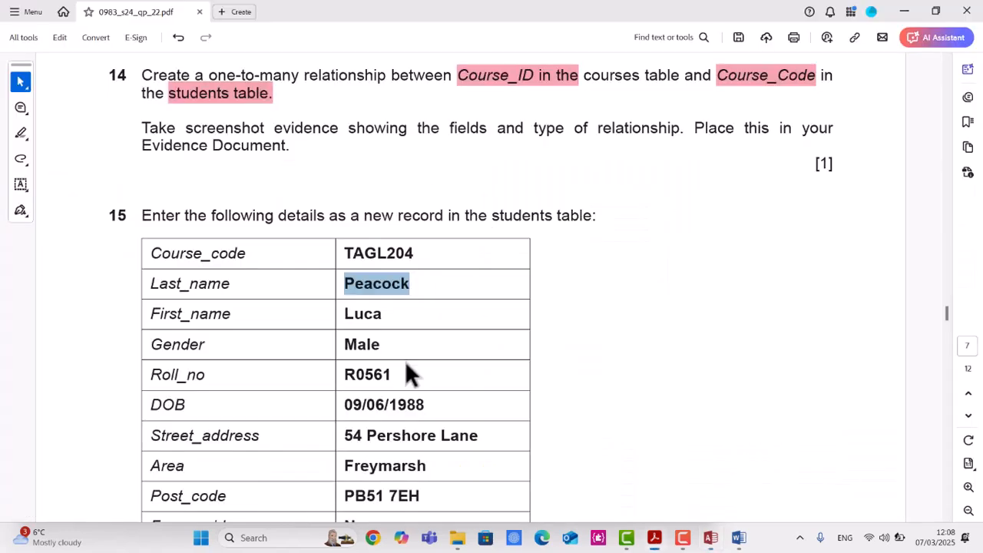
{"action": "double_click", "coordinate": [375, 315]}
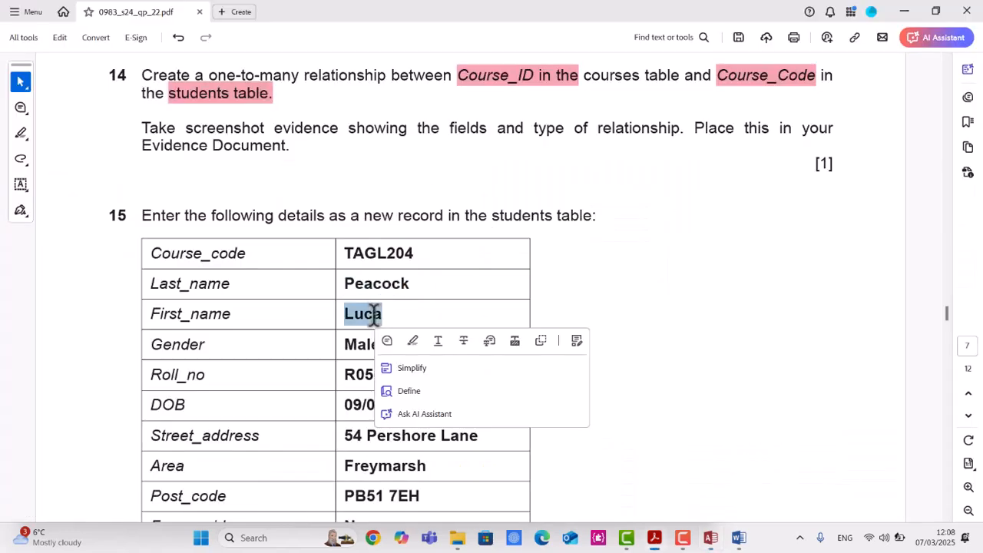
{"action": "key", "text": "alt+Tab"}
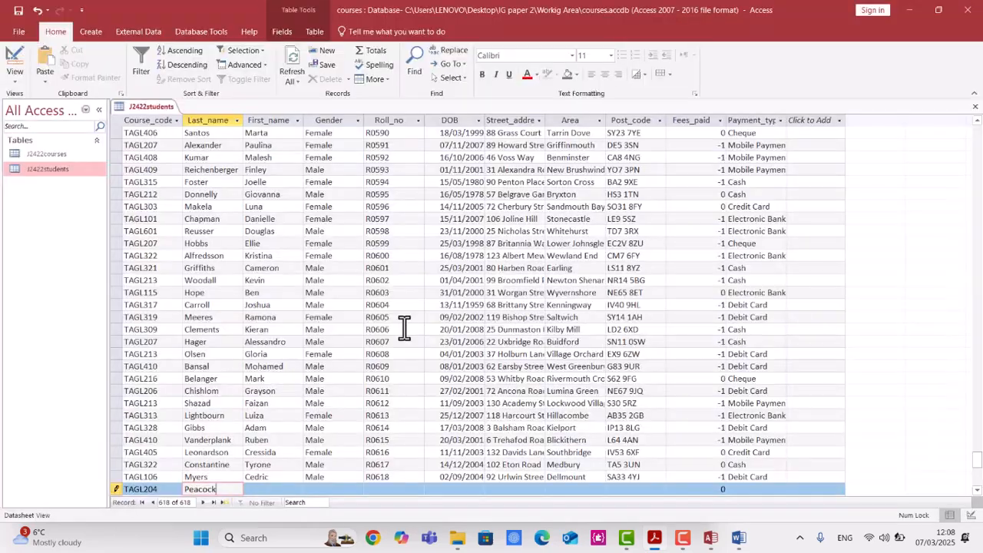
{"action": "left_click", "coordinate": [278, 490]}
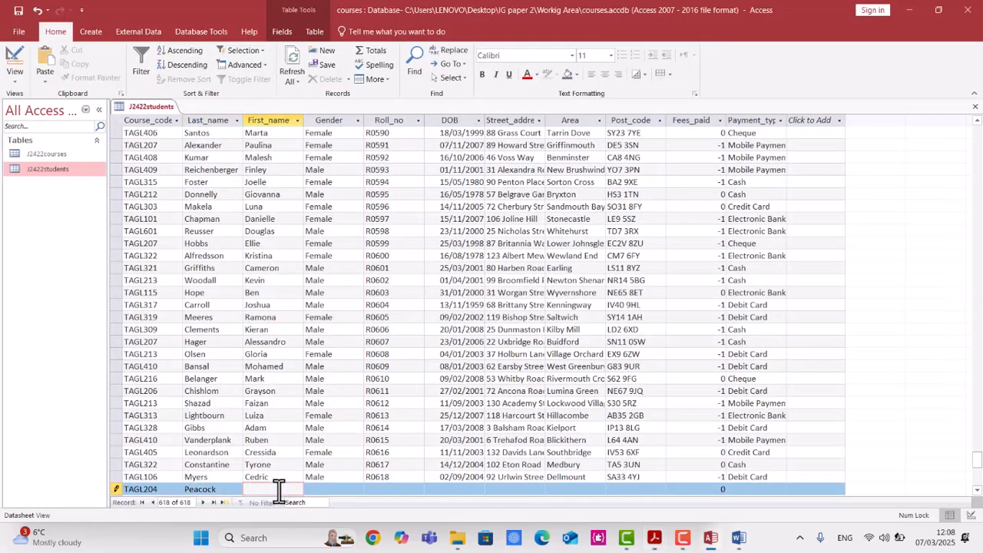
{"action": "left_click", "coordinate": [329, 492]}
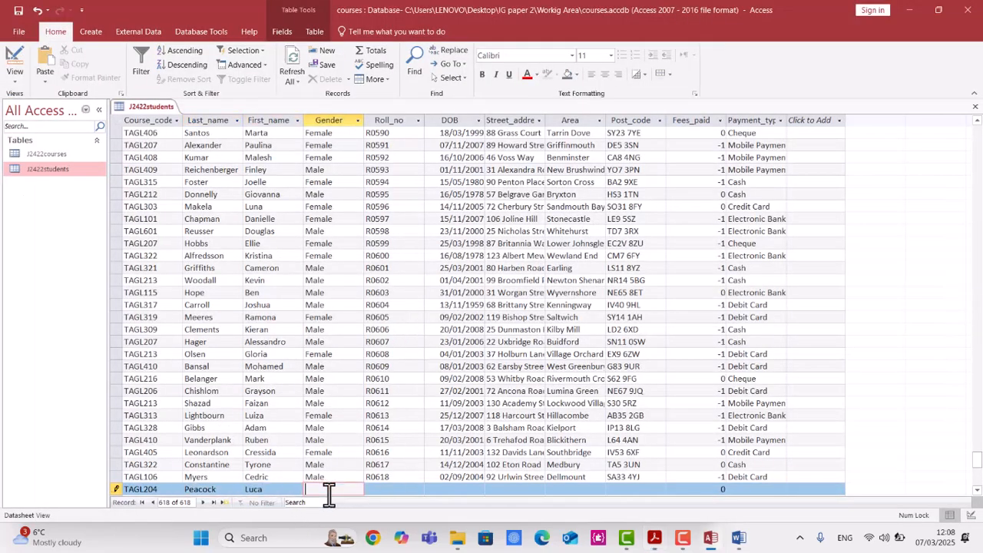
Enter Male in the new record's Gender field, replacing the wrongly pasted first name.
{"action": "key", "text": "alt+Tab"}
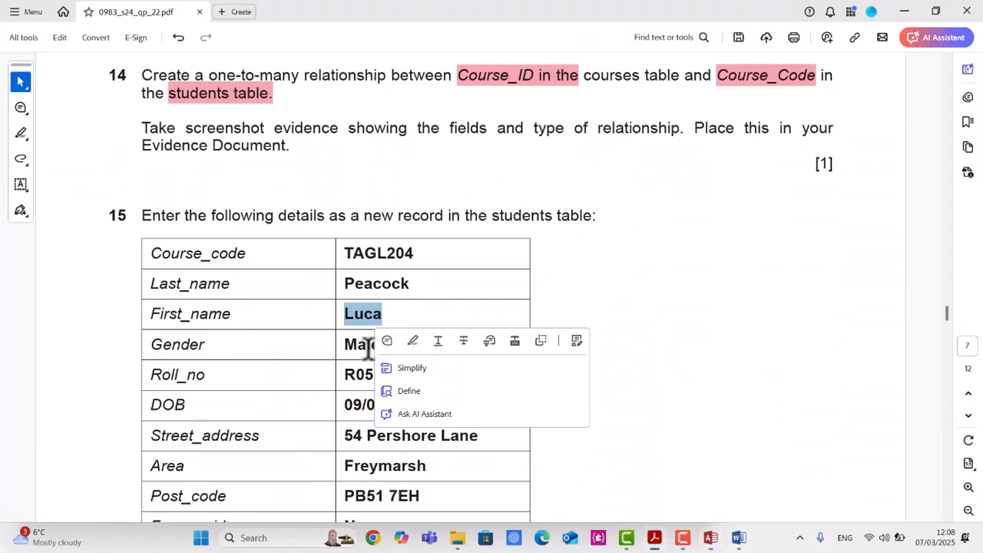
{"action": "double_click", "coordinate": [368, 346]}
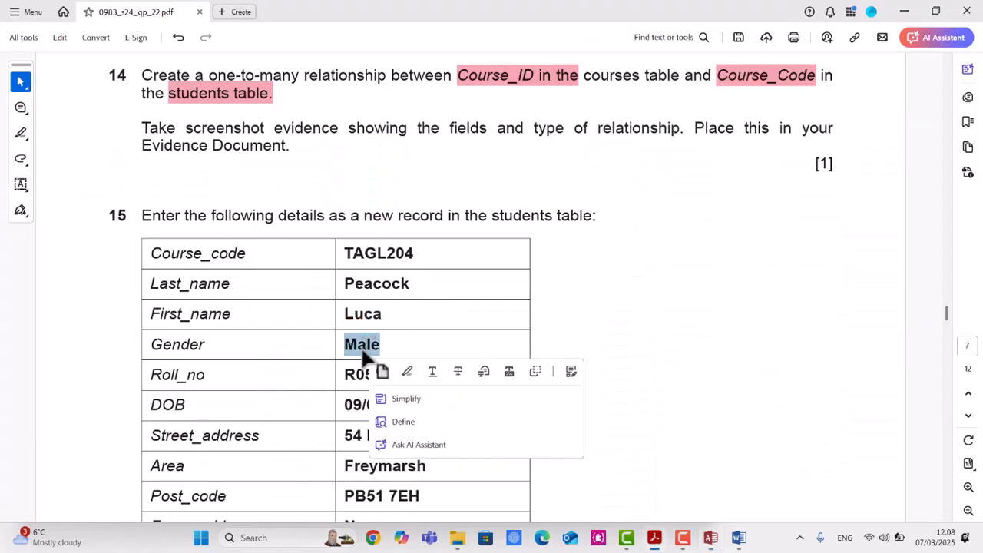
{"action": "left_click", "coordinate": [361, 348]}
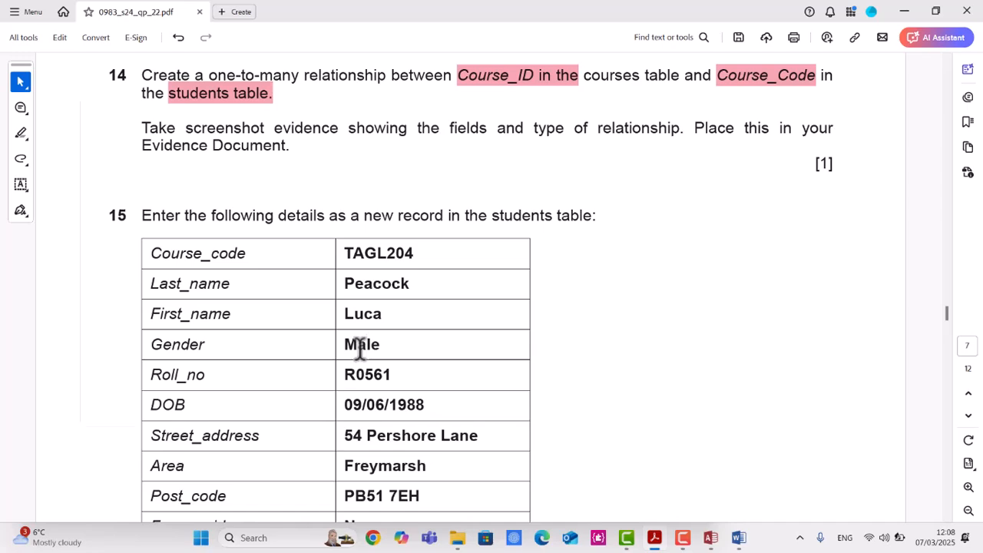
{"action": "key", "text": "alt+Tab"}
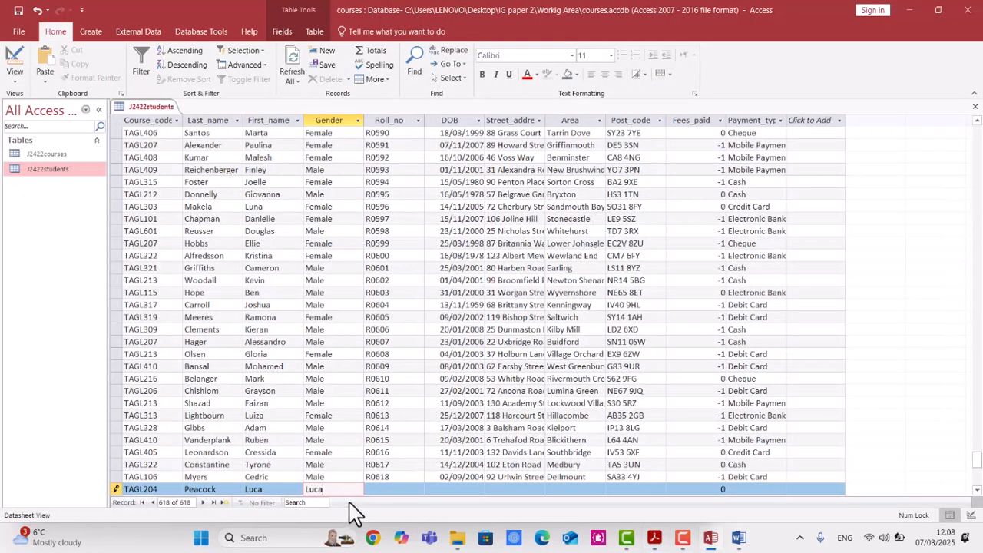
{"action": "left_click_drag", "start_coordinate": [341, 491], "coordinate": [300, 492]}
{"action": "type", "text": "Male"}
Copy R0561 from the question paper into the new record's Roll_no field.
{"action": "key", "text": "alt+Tab"}
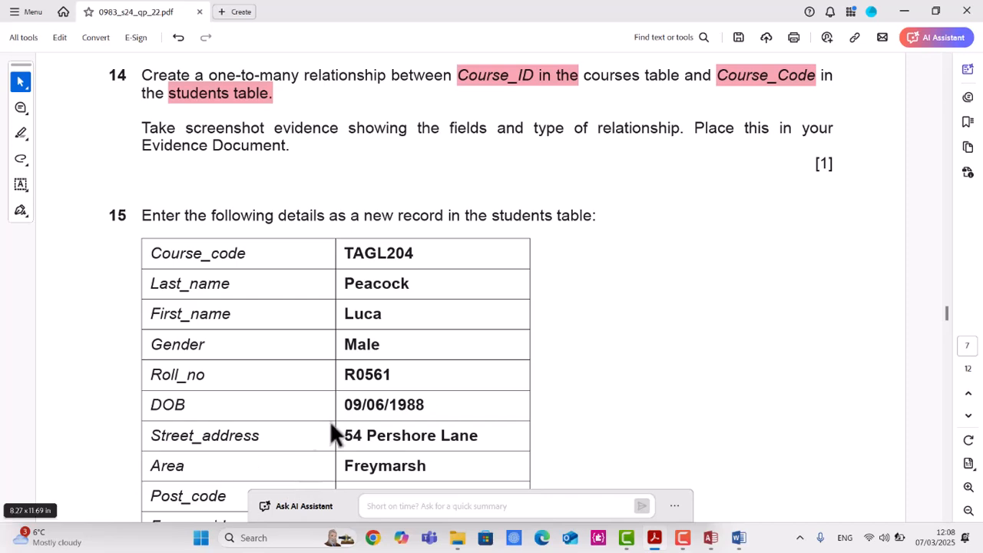
{"action": "left_click_drag", "start_coordinate": [392, 377], "coordinate": [324, 371]}
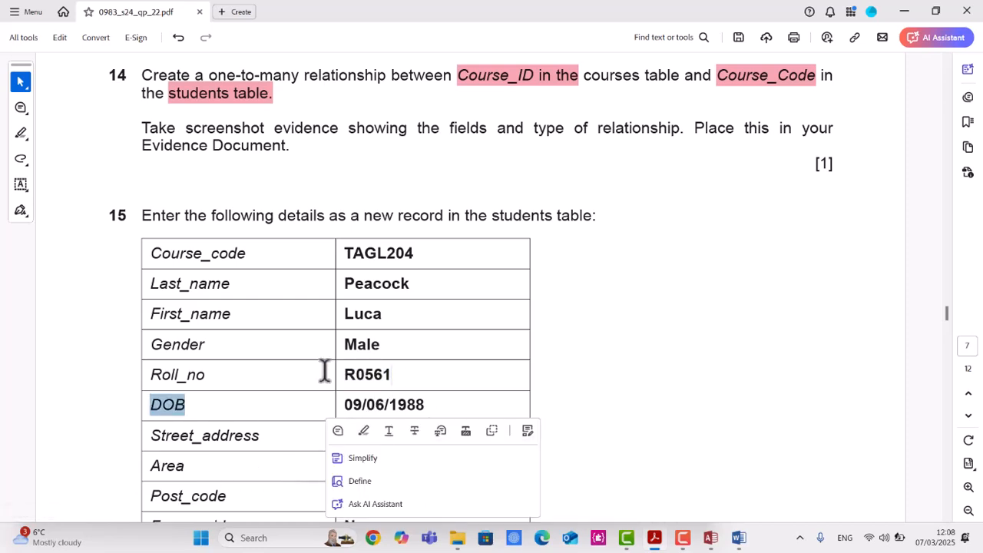
{"action": "double_click", "coordinate": [378, 374]}
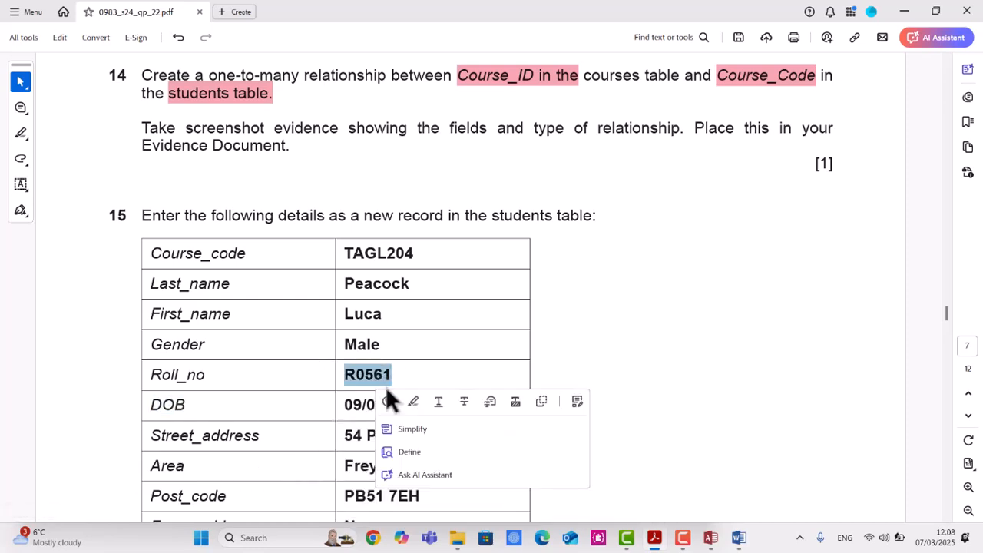
{"action": "key", "text": "alt+Tab"}
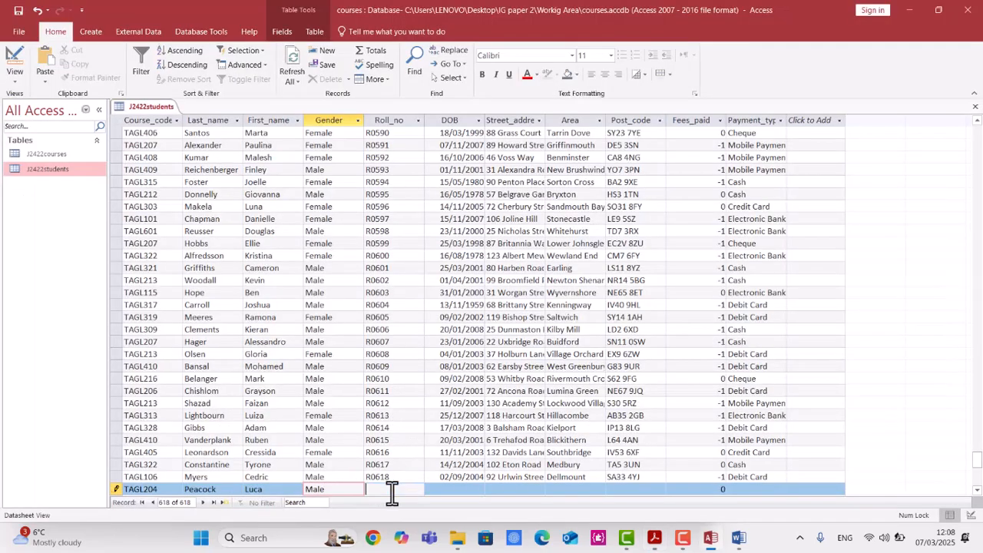
{"action": "left_click", "coordinate": [392, 492]}
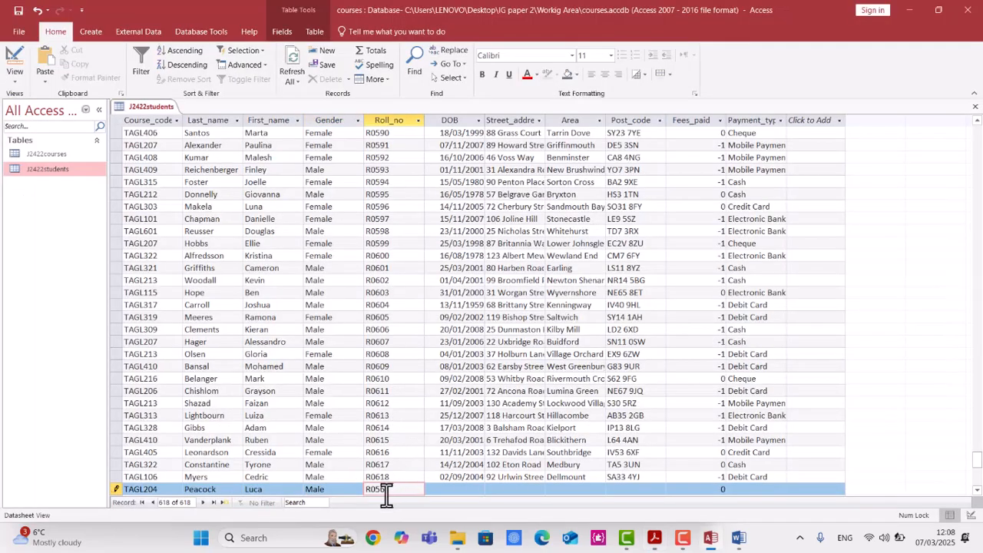
Copy the date of birth 09/06/1988 from the question paper into the new record's DOB field.
{"action": "key", "text": "alt+Tab"}
{"action": "double_click", "coordinate": [359, 408]}
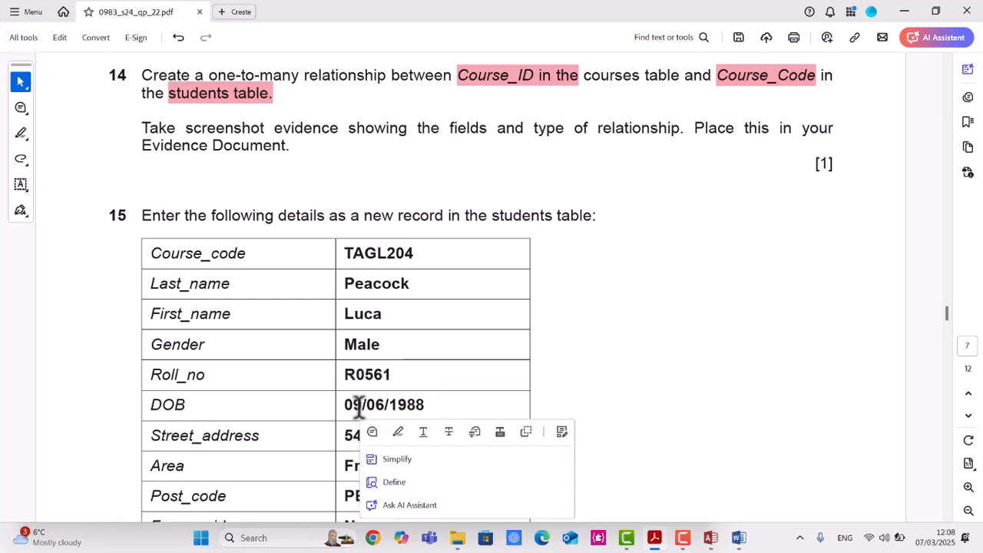
{"action": "triple_click", "coordinate": [359, 407]}
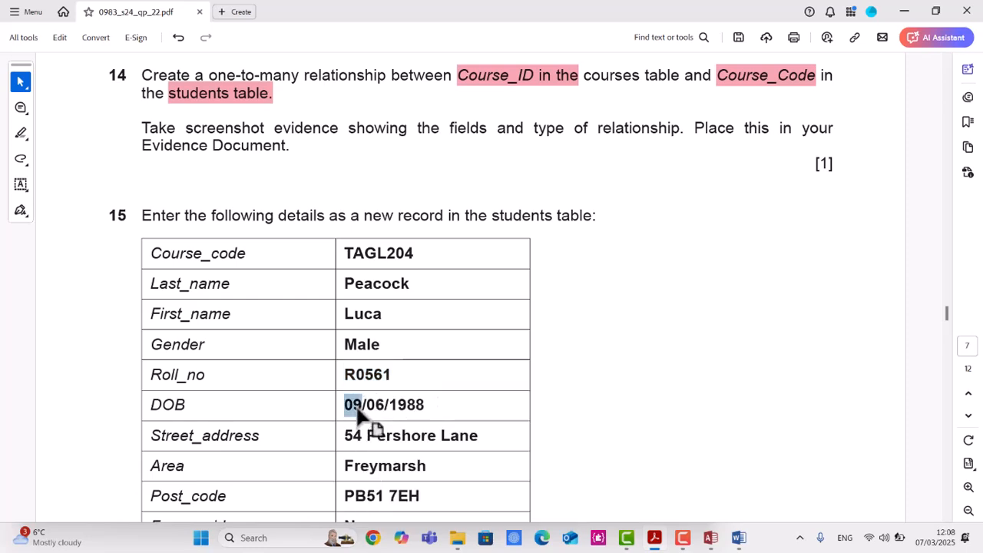
{"action": "left_click", "coordinate": [430, 411]}
{"action": "left_click_drag", "start_coordinate": [425, 405], "coordinate": [344, 404]}
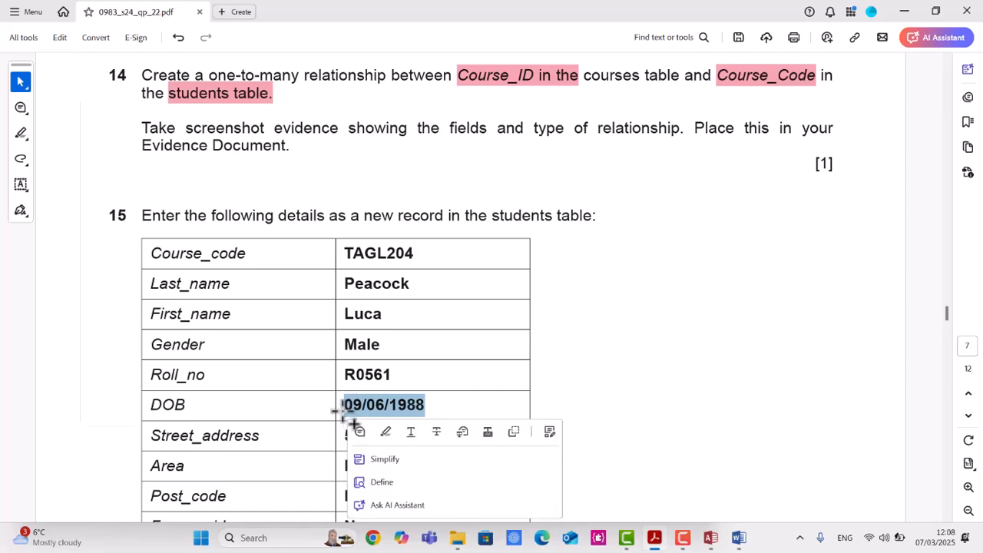
{"action": "key", "text": "alt+Tab"}
{"action": "left_click", "coordinate": [461, 489]}
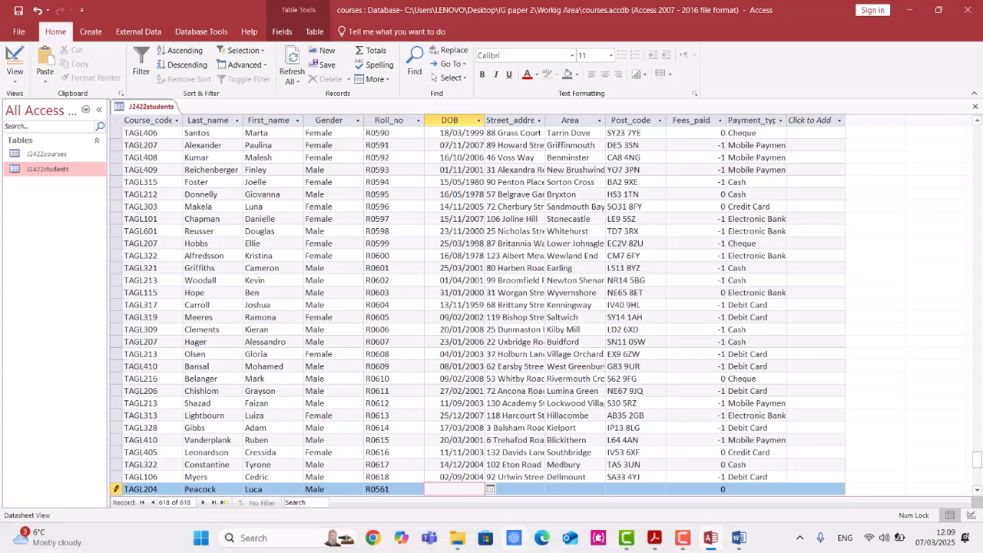
{"action": "left_click", "coordinate": [461, 488]}
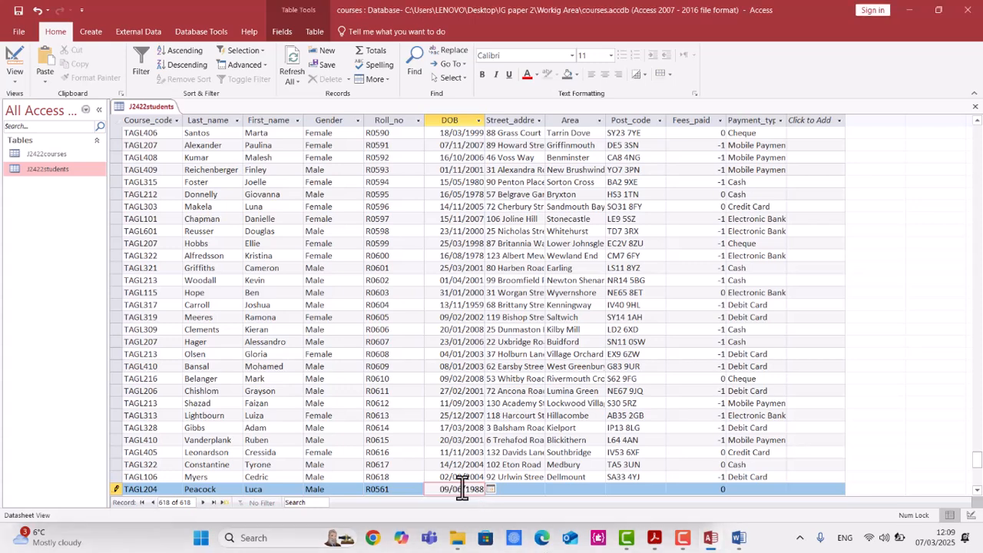
Copy 54 Pershore Lane from the question paper into the new record's Street_address field.
{"action": "key", "text": "alt+Tab"}
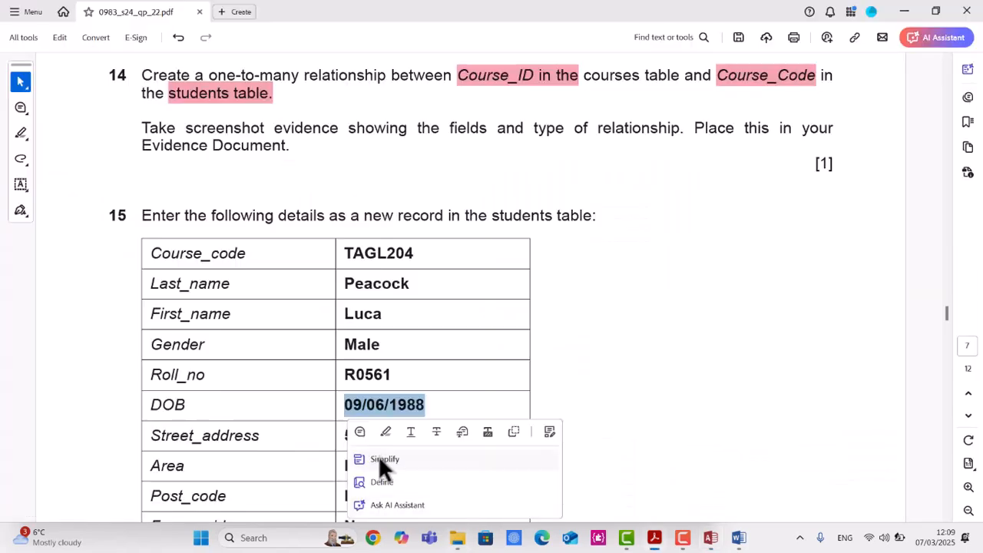
{"action": "left_click_drag", "start_coordinate": [479, 436], "coordinate": [342, 435]}
{"action": "key", "text": "ctrl+c"}
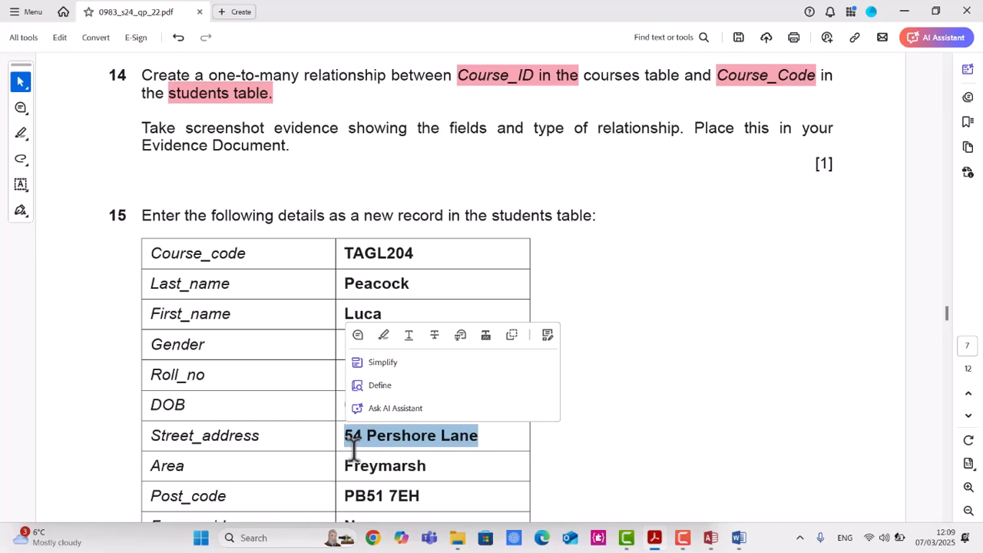
{"action": "key", "text": "alt+Tab"}
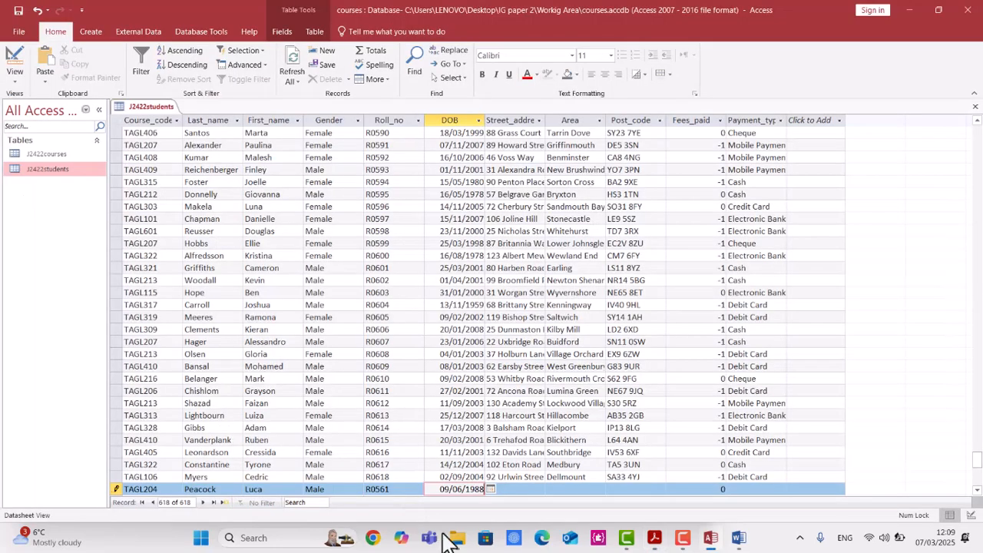
{"action": "left_click", "coordinate": [548, 489]}
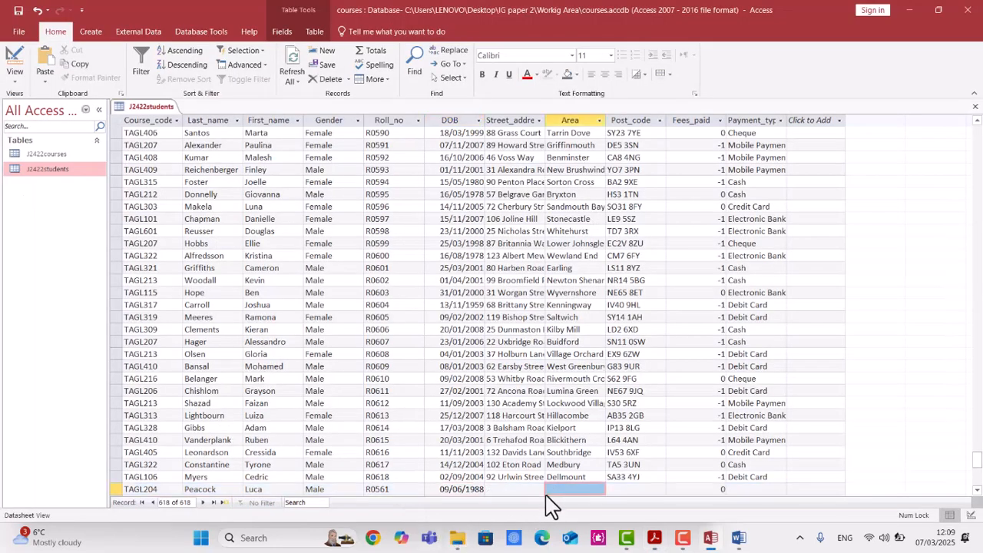
{"action": "left_click", "coordinate": [522, 492]}
{"action": "key", "text": "ctrl+v"}
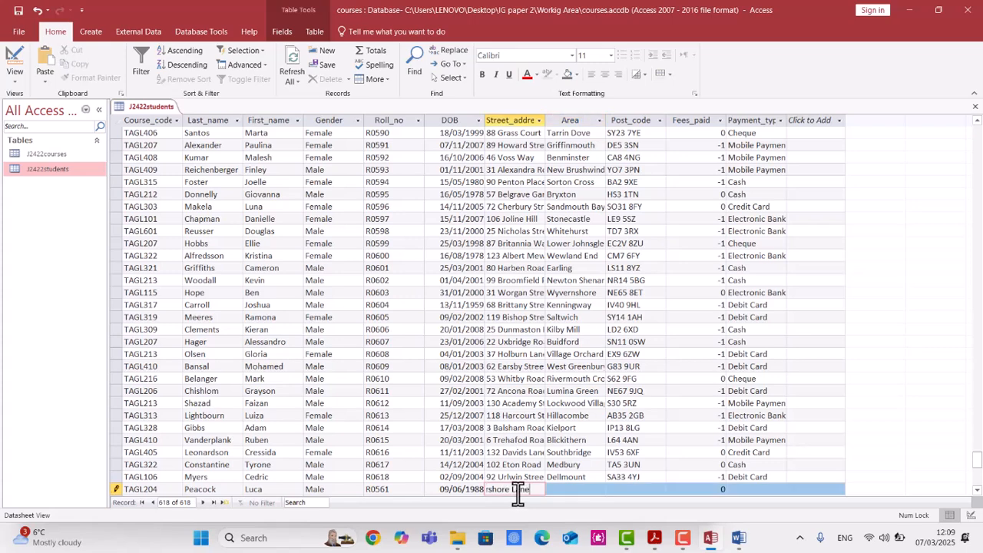
Copy Freymarsh from the question paper into the new record's Area field.
{"action": "key", "text": "alt+Tab"}
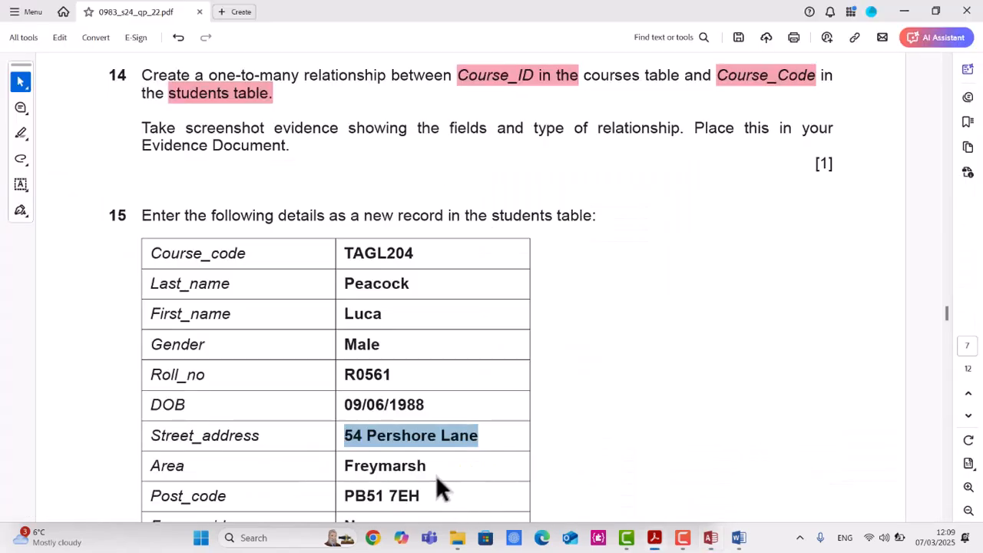
{"action": "left_click_drag", "start_coordinate": [426, 468], "coordinate": [345, 466]}
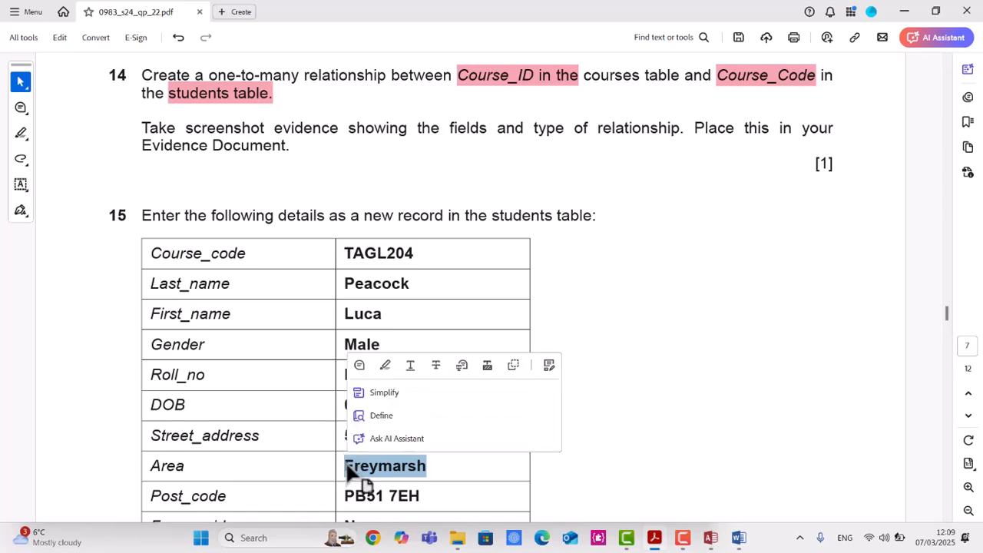
{"action": "key", "text": "alt+Tab"}
{"action": "left_click", "coordinate": [594, 489]}
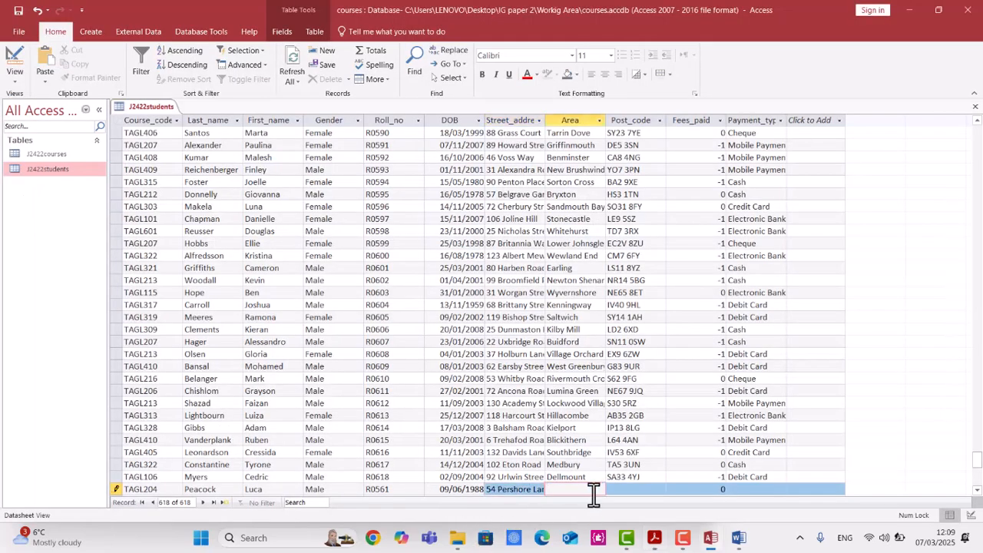
Copy PB51 7EH from the question paper into the new record's Post_code field.
{"action": "key", "text": "alt+Tab"}
{"action": "scroll", "coordinate": [477, 441], "scroll_direction": "down", "scroll_amount": 2}
{"action": "left_click_drag", "start_coordinate": [421, 446], "coordinate": [335, 434]}
{"action": "key", "text": "ctrl+c"}
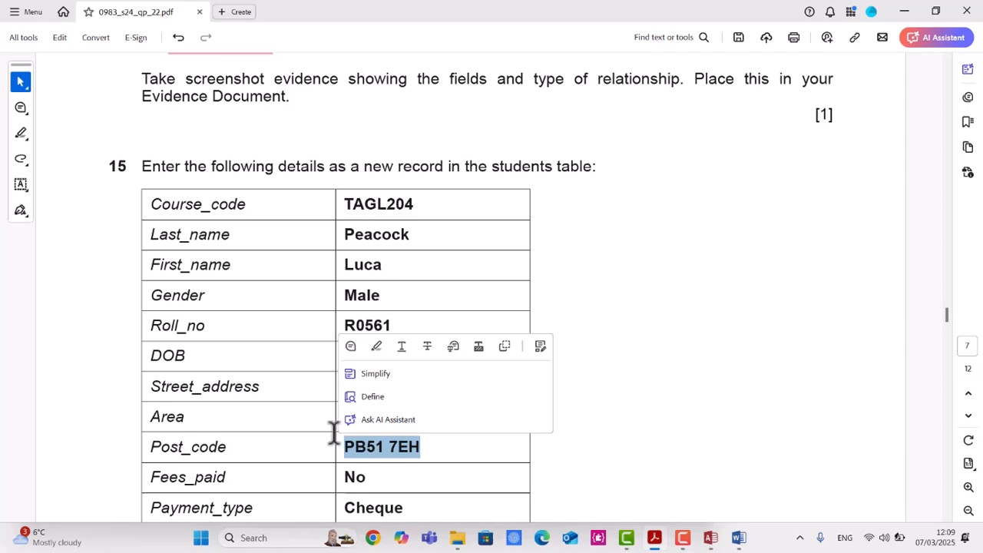
{"action": "key", "text": "alt+Tab"}
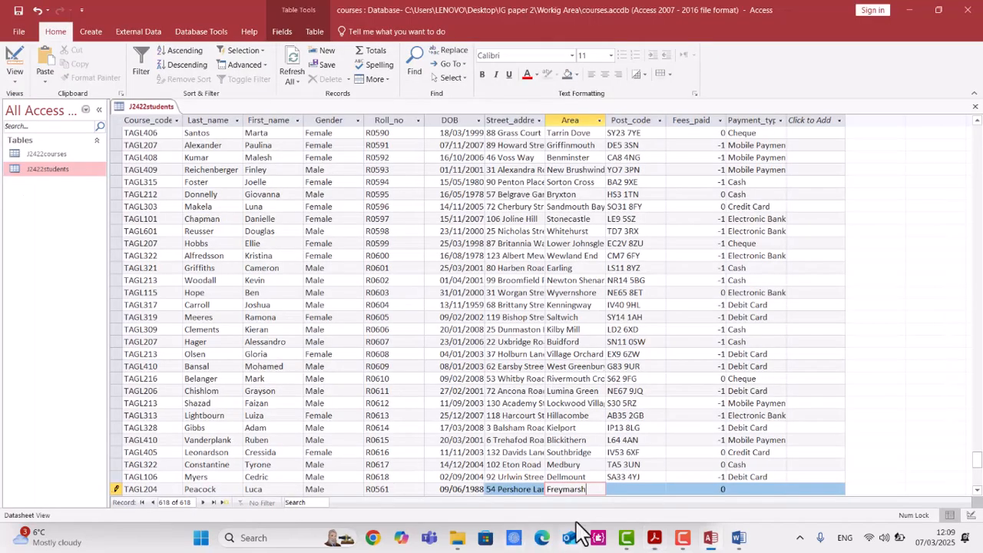
{"action": "left_click", "coordinate": [627, 489]}
{"action": "key", "text": "ctrl+v"}
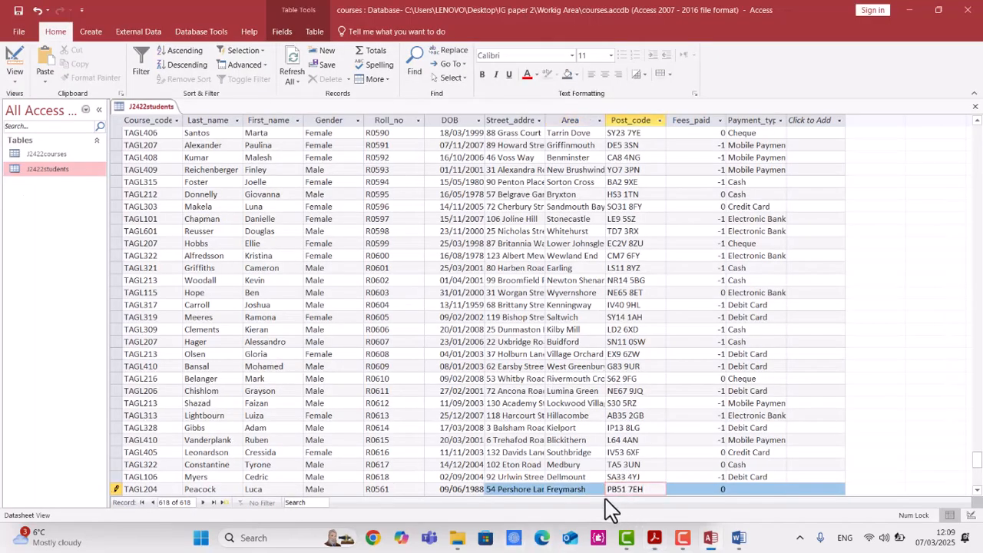
Copy No from the question paper into the new record's Fees_paid field.
{"action": "key", "text": "alt+Tab"}
{"action": "left_click_drag", "start_coordinate": [369, 478], "coordinate": [343, 480]}
{"action": "key", "text": "ctrl+c"}
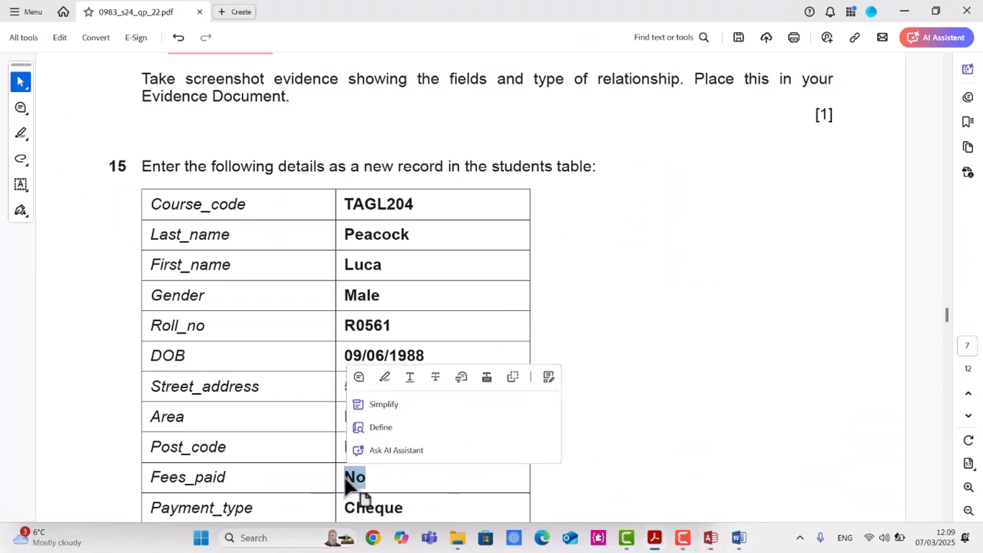
{"action": "key", "text": "alt+Tab"}
{"action": "left_click", "coordinate": [687, 489]}
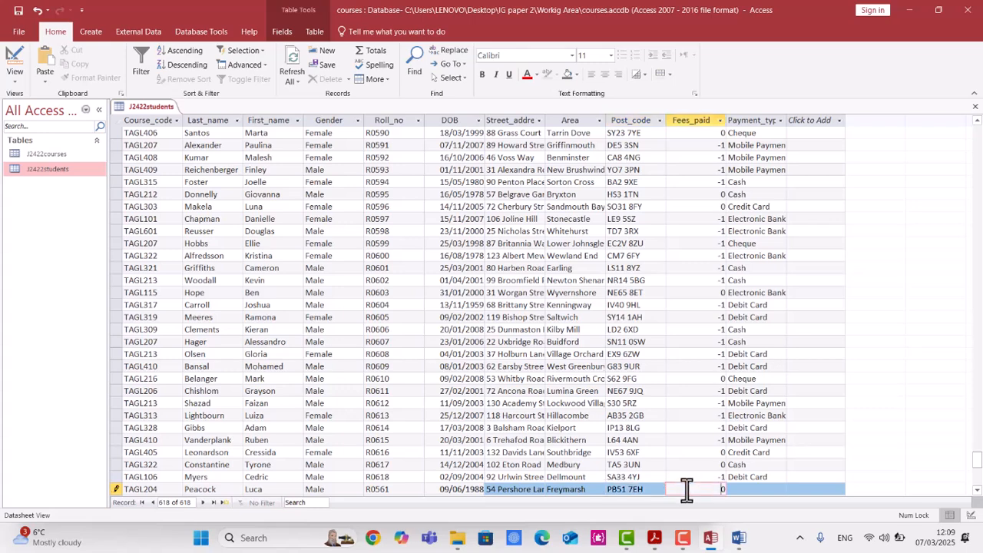
{"action": "key", "text": "ctrl+v"}
{"action": "left_click", "coordinate": [747, 489]}
Copy Cheque from the question paper into the new record's Payment_type field.
{"action": "key", "text": "alt+Tab"}
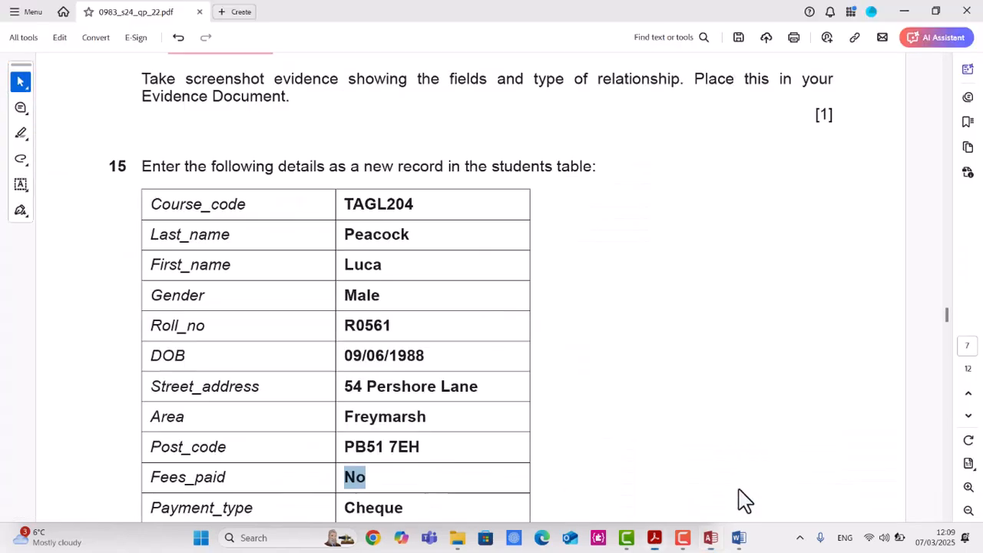
{"action": "scroll", "coordinate": [411, 503], "scroll_direction": "down", "scroll_amount": 1}
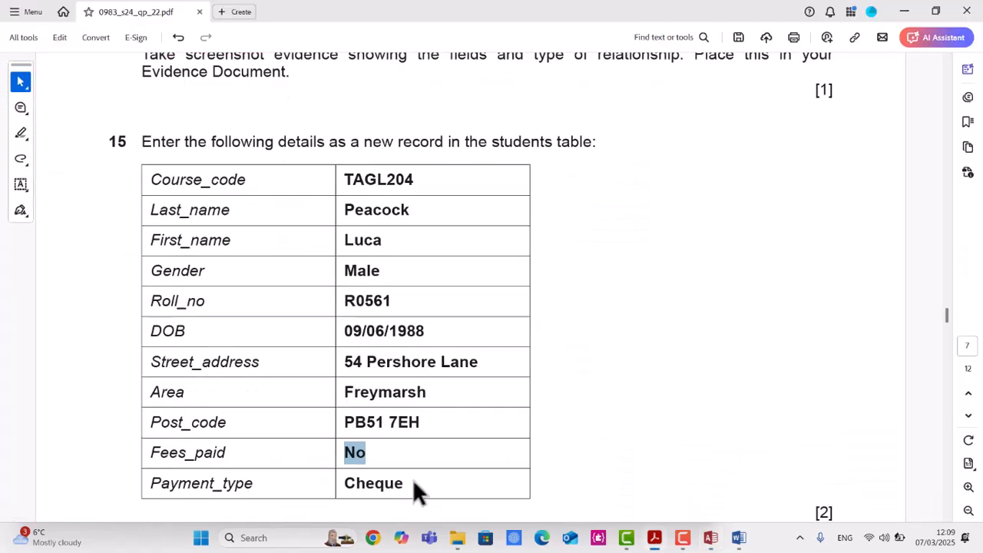
{"action": "left_click", "coordinate": [357, 485]}
{"action": "triple_click", "coordinate": [366, 481]}
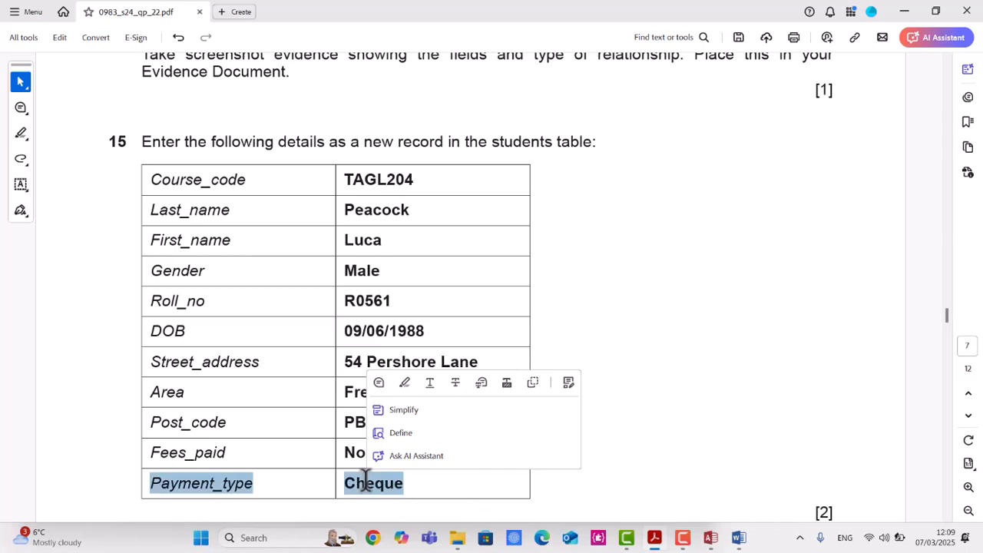
{"action": "left_click", "coordinate": [368, 483]}
{"action": "left_click_drag", "start_coordinate": [401, 482], "coordinate": [351, 484]}
{"action": "key", "text": "ctrl+c"}
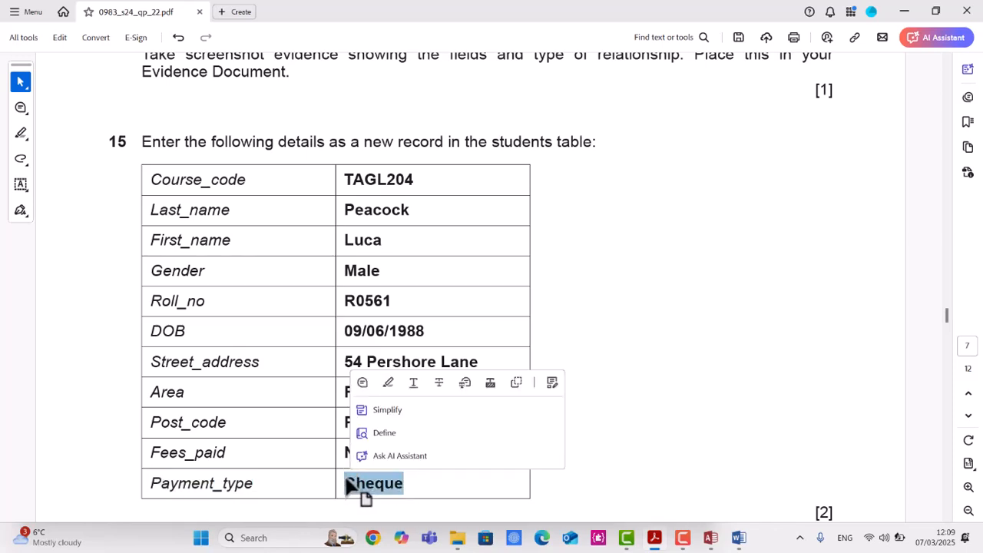
{"action": "key", "text": "alt+Tab"}
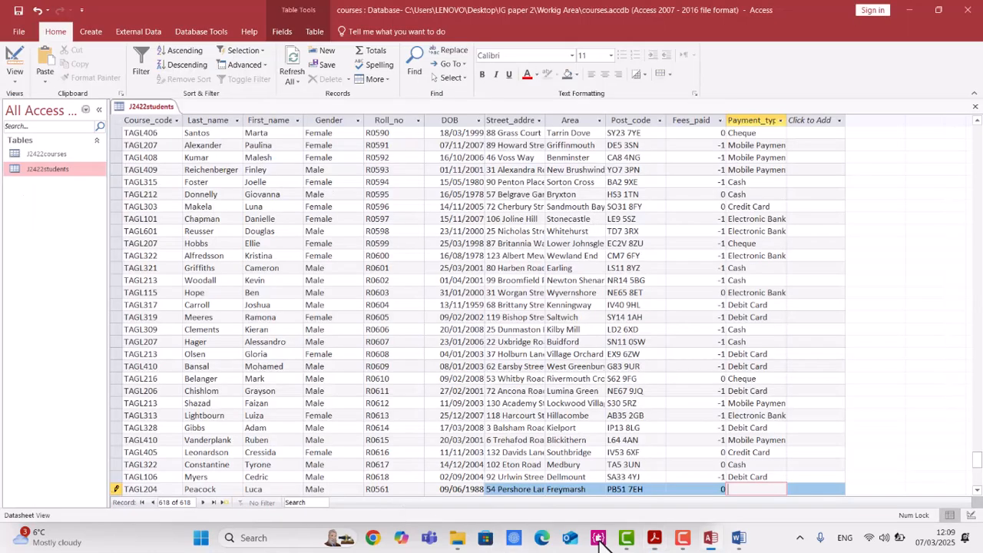
{"action": "key", "text": "ctrl+v"}
Highlight "fields from both tables" and "tabular report" in question 16 of the question paper.
{"action": "key", "text": "alt+Tab"}
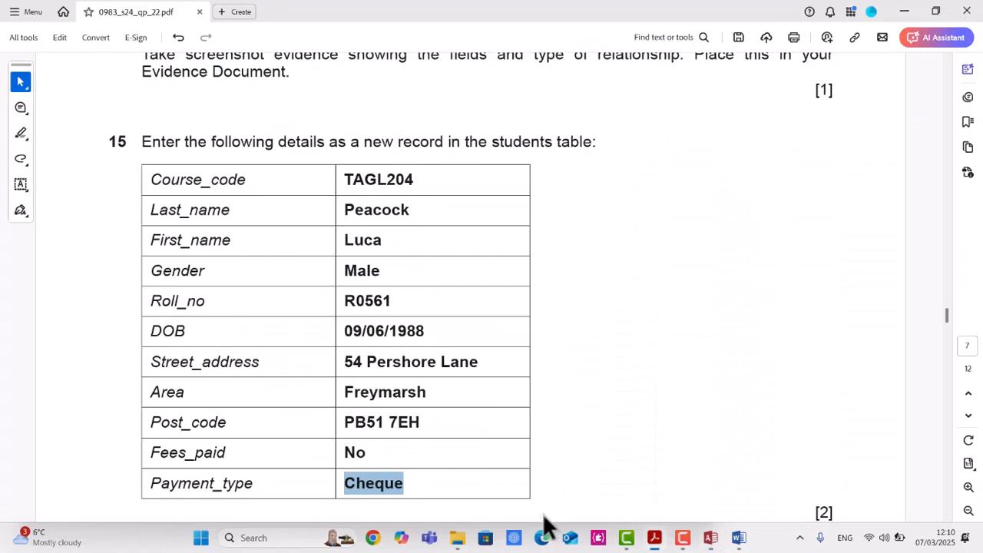
{"action": "scroll", "coordinate": [522, 401], "scroll_direction": "down", "scroll_amount": 1}
{"action": "scroll", "coordinate": [519, 395], "scroll_direction": "down", "scroll_amount": 2}
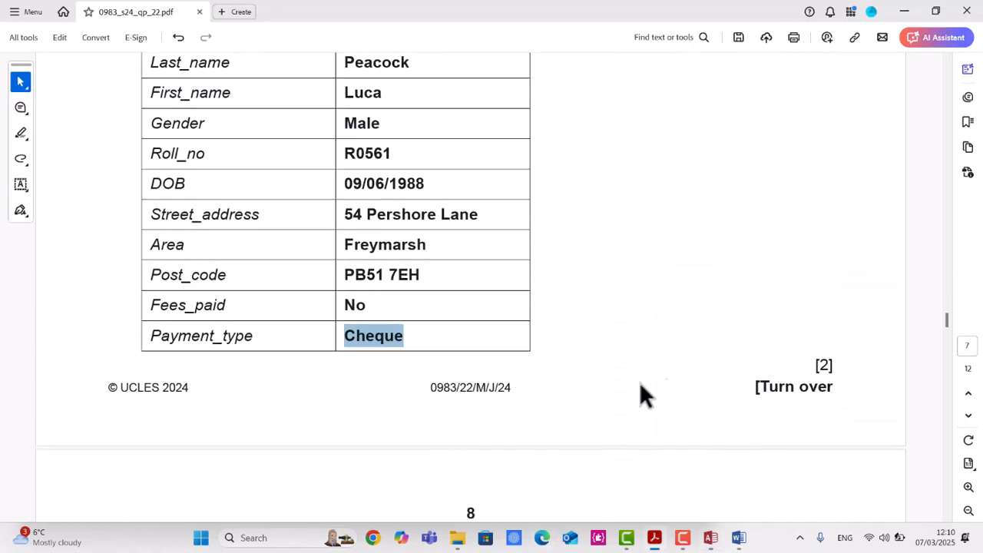
{"action": "scroll", "coordinate": [694, 390], "scroll_direction": "down", "scroll_amount": 5}
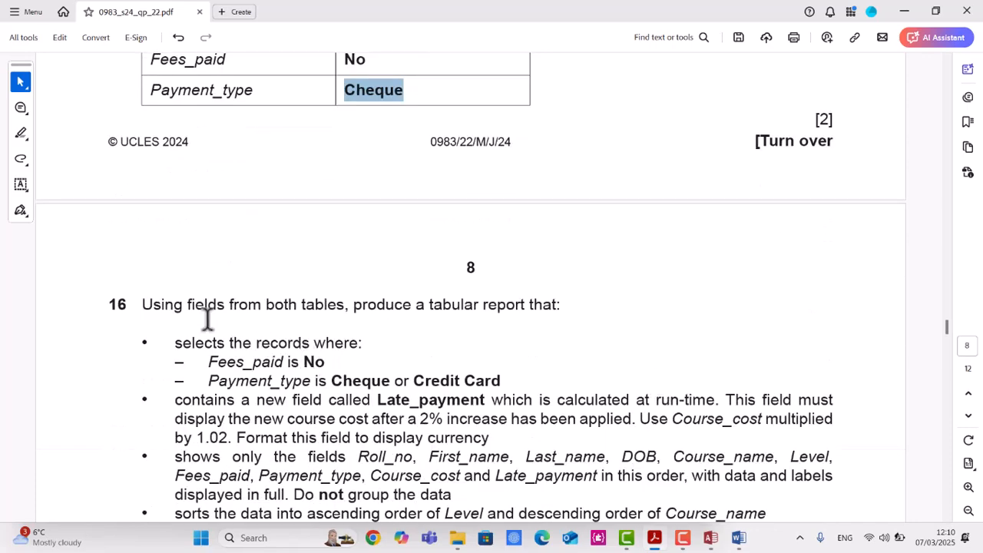
{"action": "left_click_drag", "start_coordinate": [183, 301], "coordinate": [347, 315]}
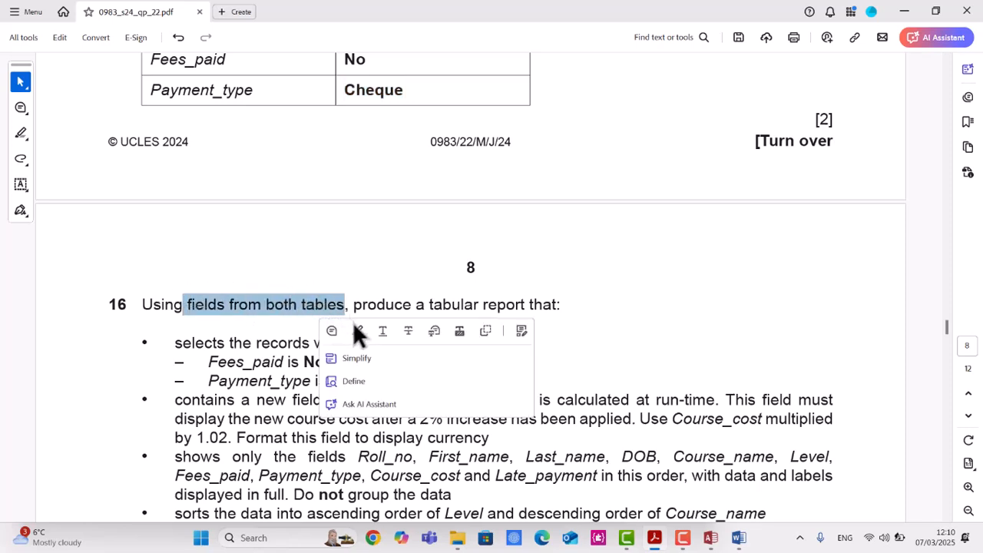
{"action": "left_click", "coordinate": [358, 331]}
{"action": "left_click_drag", "start_coordinate": [433, 305], "coordinate": [511, 315]}
{"action": "left_click", "coordinate": [533, 332]}
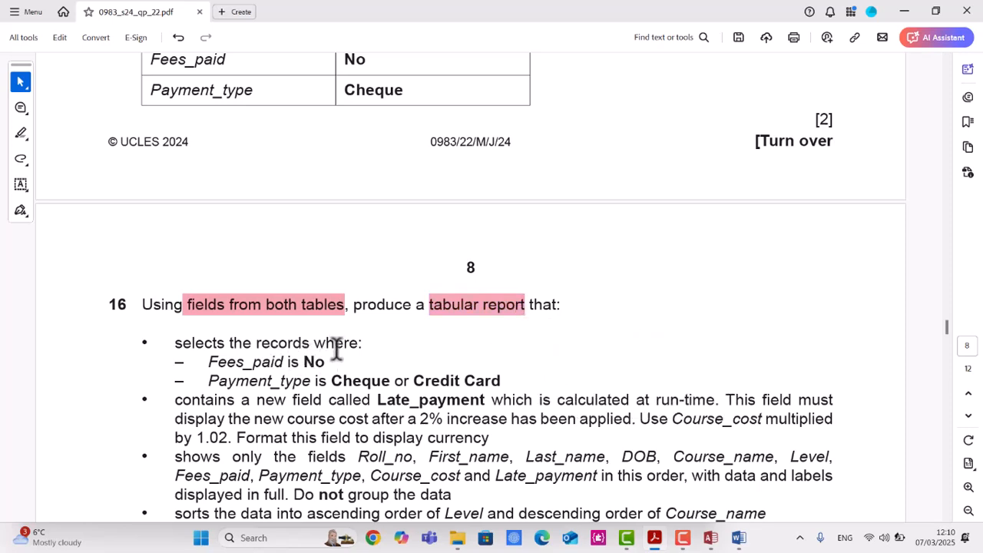
Highlight the selection criteria "Fees_paid is No", "Cheque" and "Credit Card" in question 16.
{"action": "scroll", "coordinate": [322, 353], "scroll_direction": "down", "scroll_amount": 1}
{"action": "left_click_drag", "start_coordinate": [208, 315], "coordinate": [332, 310]}
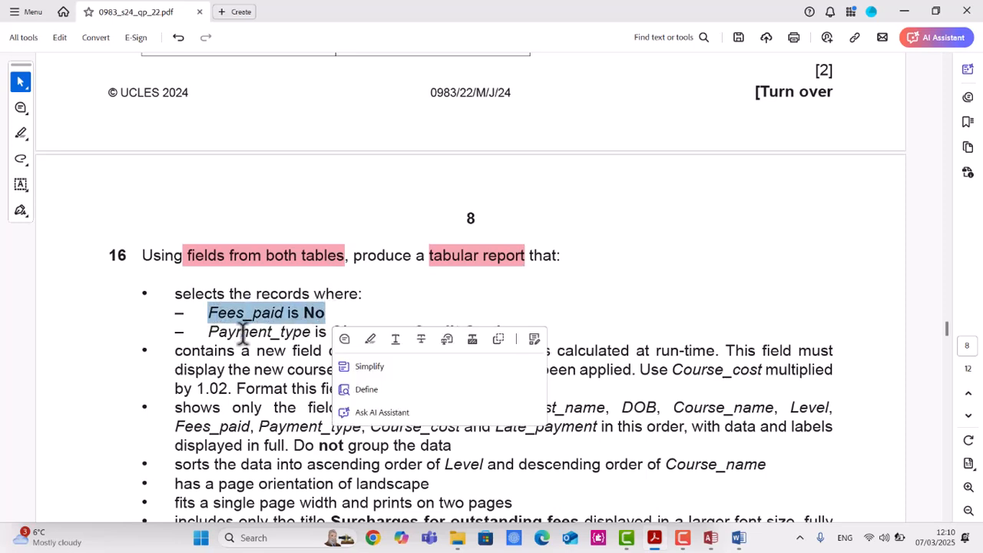
{"action": "left_click", "coordinate": [371, 338]}
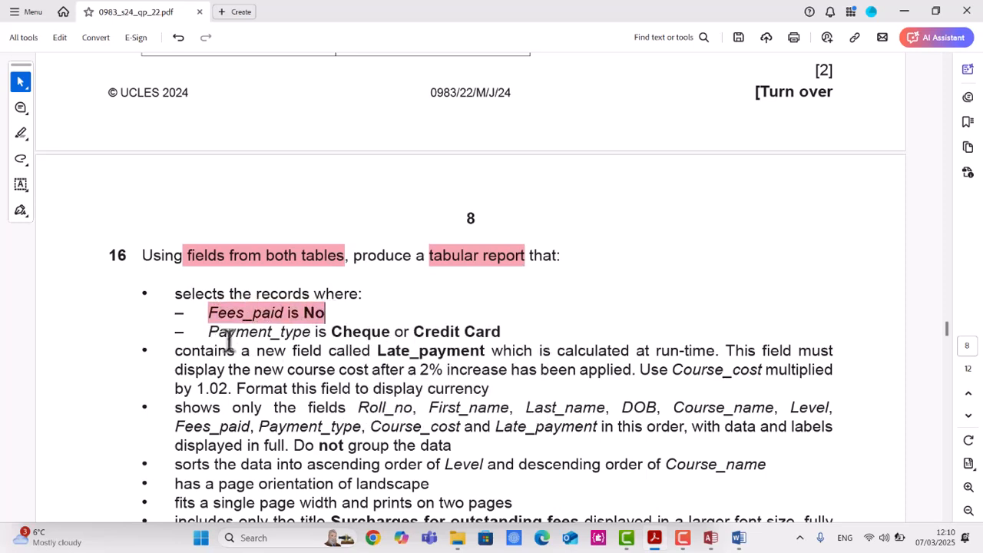
{"action": "double_click", "coordinate": [339, 332]}
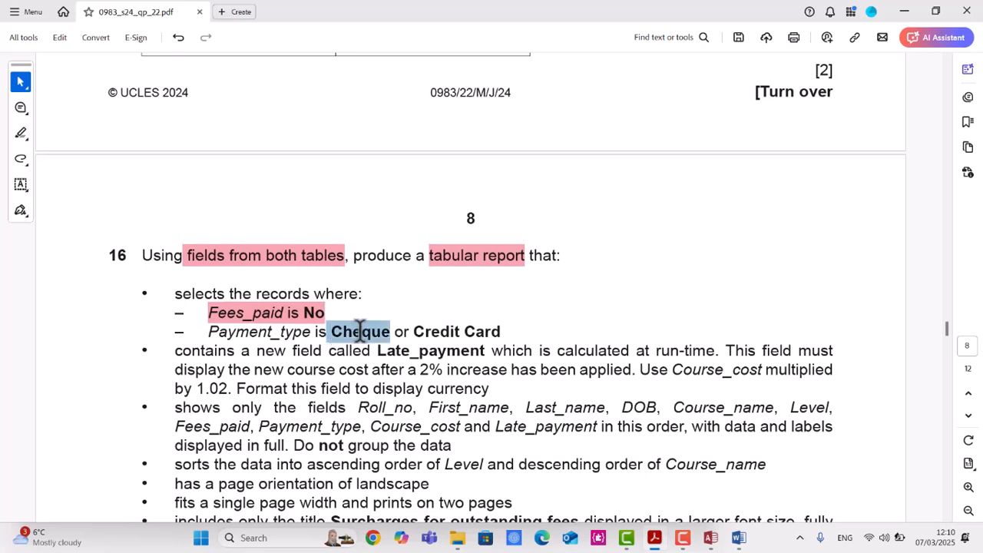
{"action": "left_click", "coordinate": [401, 357]}
{"action": "left_click_drag", "start_coordinate": [413, 332], "coordinate": [501, 332]}
{"action": "left_click", "coordinate": [507, 356]}
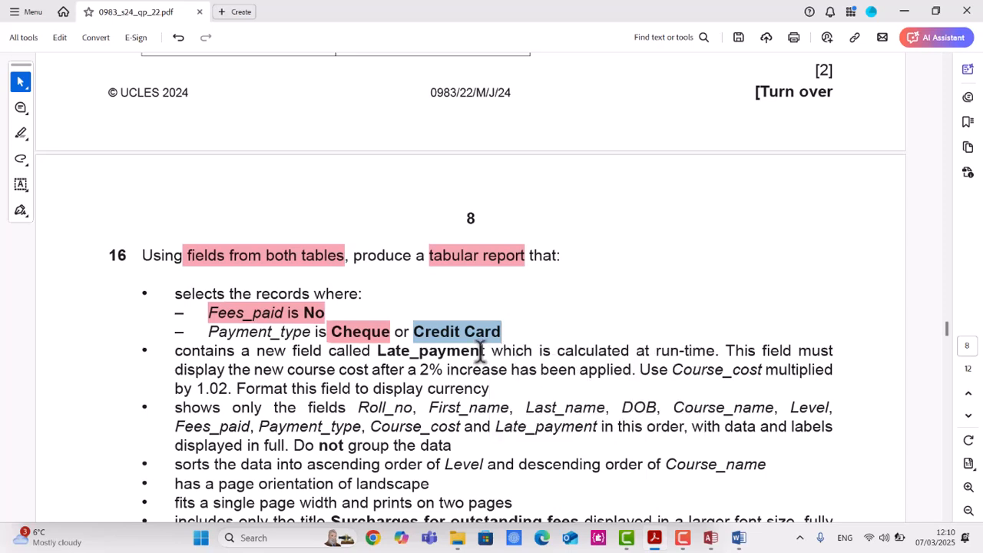
Highlight the word "or" between Cheque and Credit Card and change its highlight colour to light blue.
{"action": "left_click", "coordinate": [387, 336]}
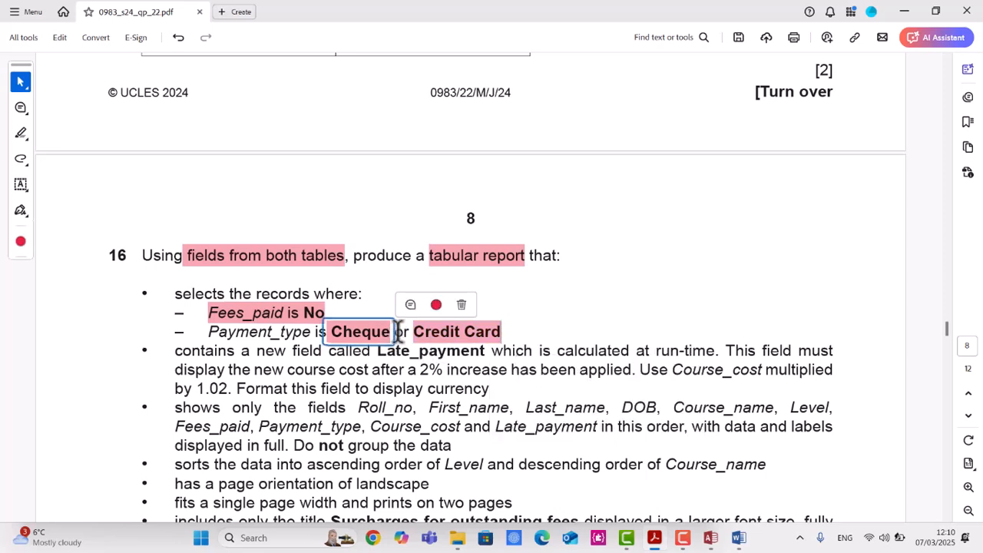
{"action": "double_click", "coordinate": [401, 332]}
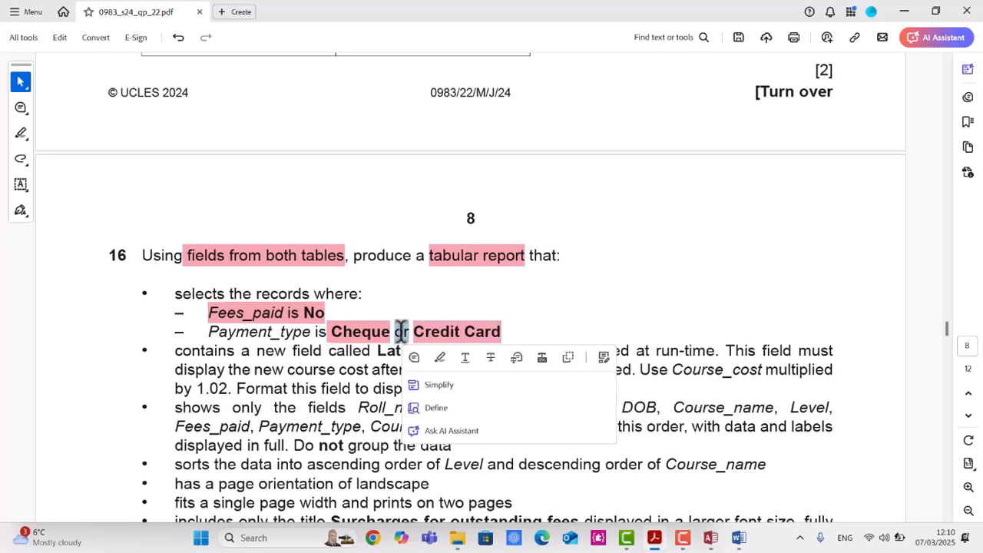
{"action": "left_click", "coordinate": [439, 356]}
{"action": "left_click", "coordinate": [417, 332]}
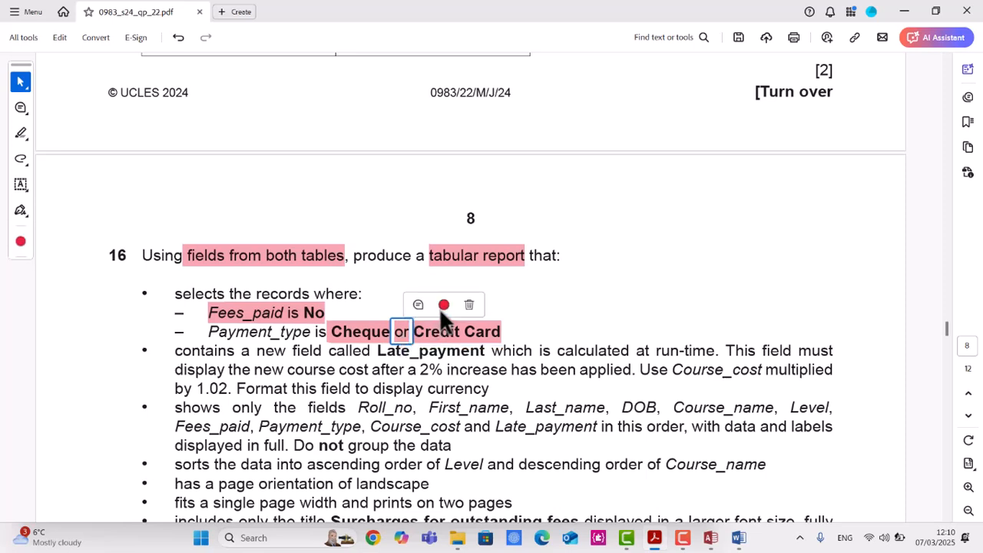
{"action": "left_click", "coordinate": [445, 306]}
{"action": "left_click", "coordinate": [416, 254]}
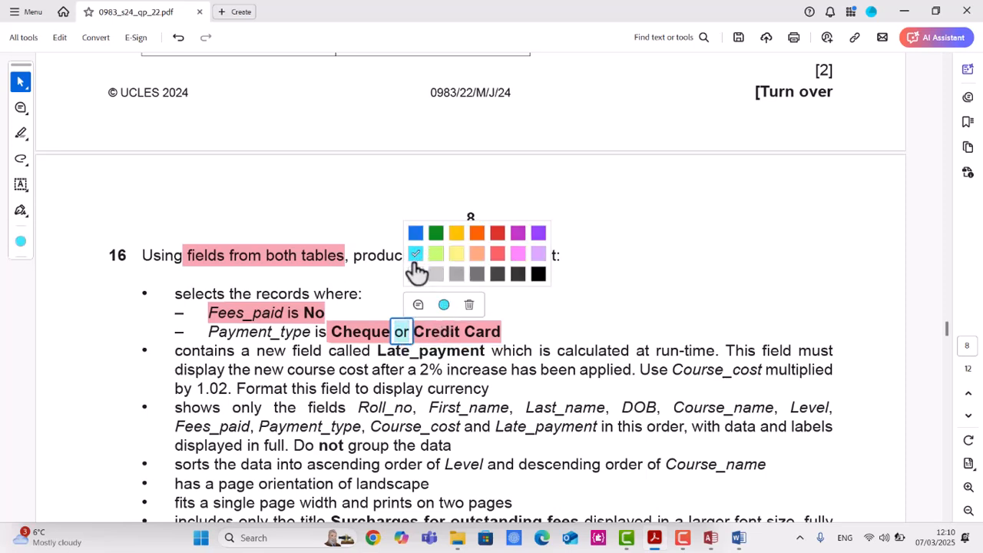
{"action": "left_click", "coordinate": [387, 331]}
{"action": "left_click", "coordinate": [432, 373]}
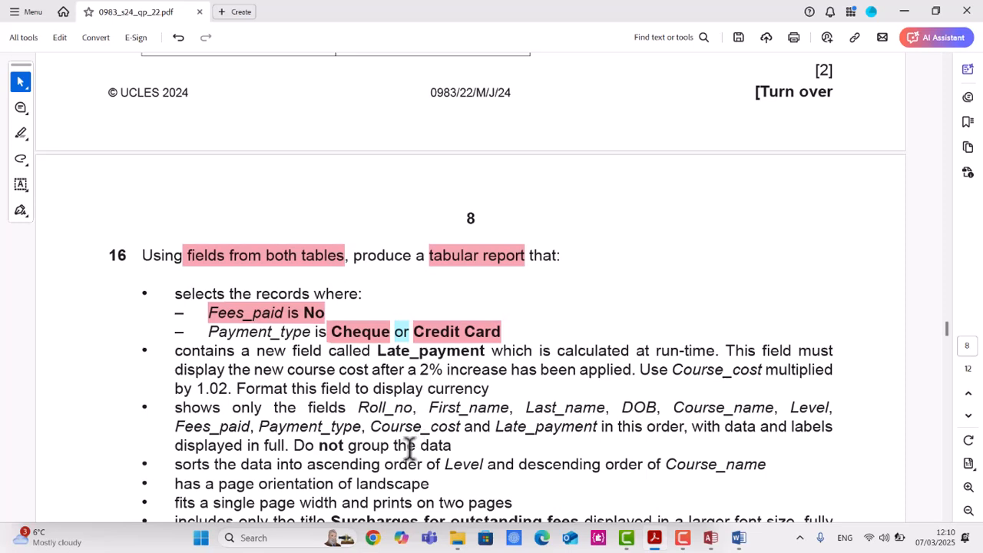
Highlight "Late_payment" and "calculated at run-time." in light blue in the new field requirement.
{"action": "scroll", "coordinate": [332, 378], "scroll_direction": "down", "scroll_amount": 3}
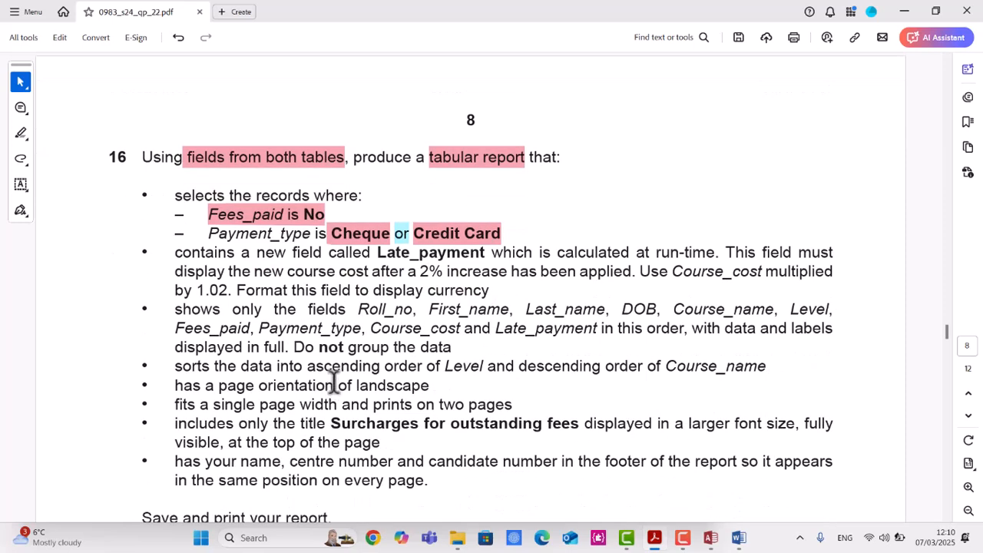
{"action": "scroll", "coordinate": [334, 381], "scroll_direction": "down", "scroll_amount": 1}
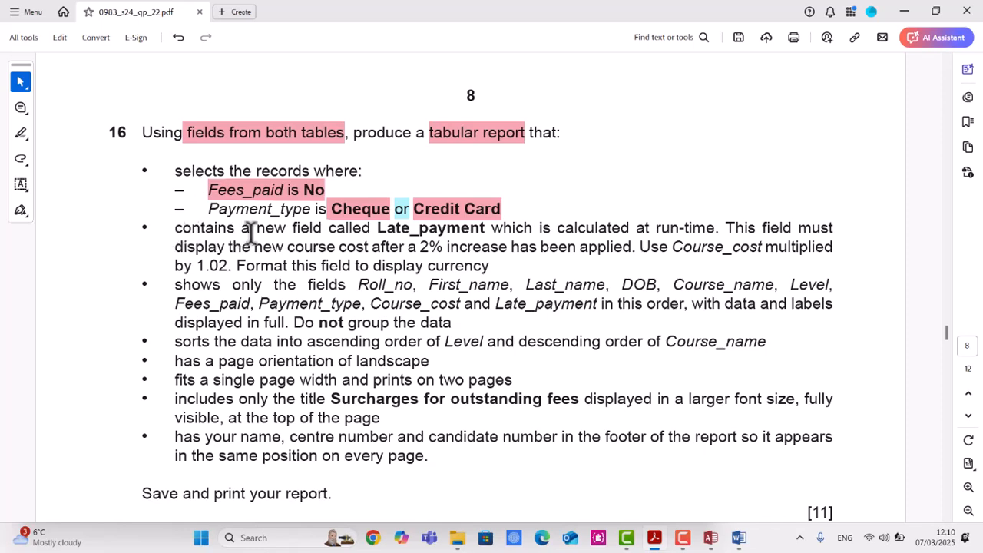
{"action": "left_click_drag", "start_coordinate": [378, 228], "coordinate": [488, 230]}
{"action": "left_click", "coordinate": [530, 253]}
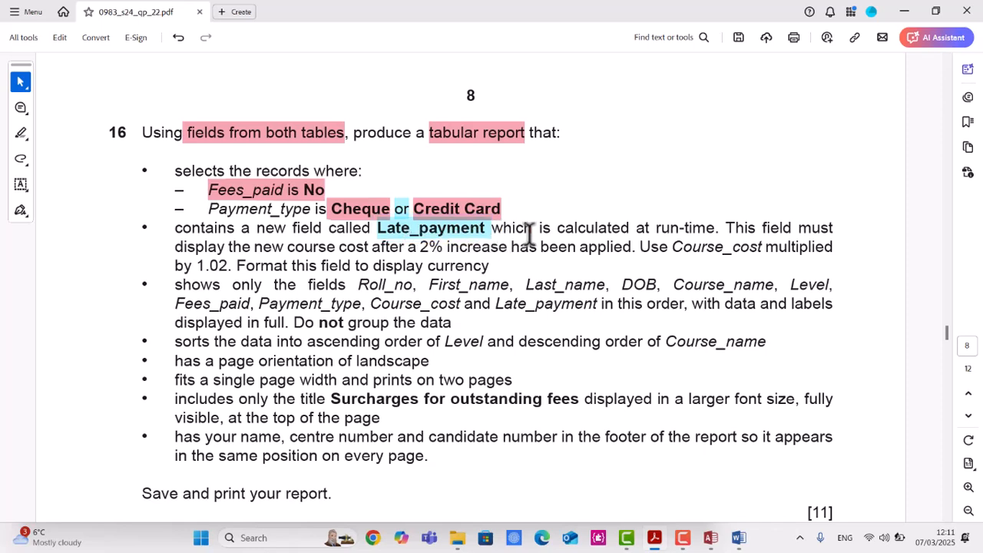
{"action": "left_click_drag", "start_coordinate": [559, 227], "coordinate": [715, 229]}
{"action": "left_click", "coordinate": [750, 254]}
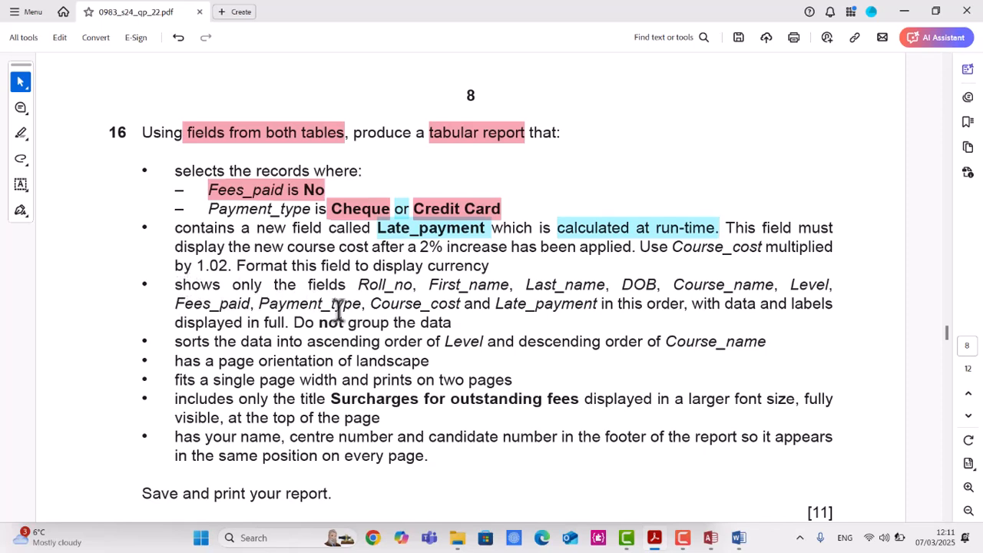
Select passages of question 16's requirements to review the record criteria, new field and field list.
{"action": "left_click_drag", "start_coordinate": [294, 322], "coordinate": [453, 327]}
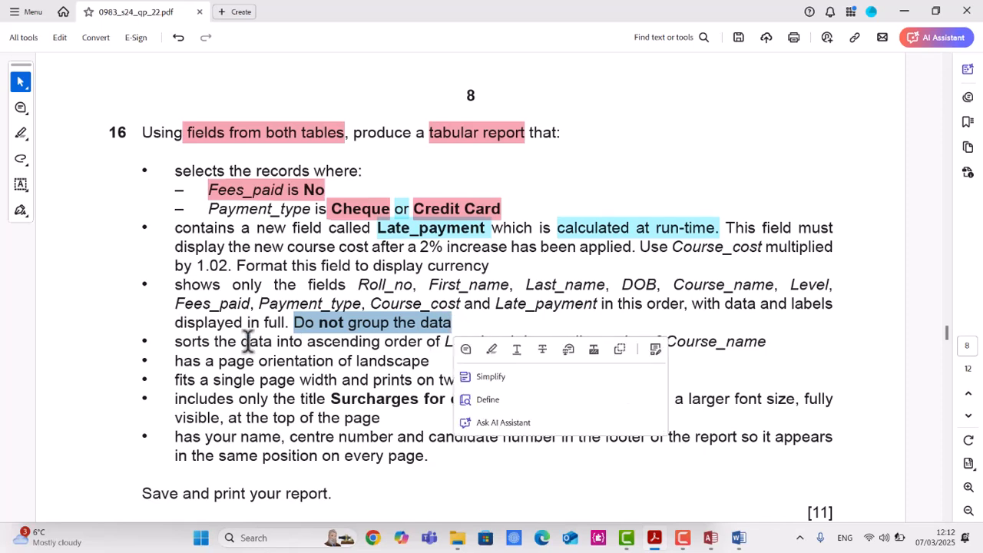
{"action": "left_click", "coordinate": [171, 341]}
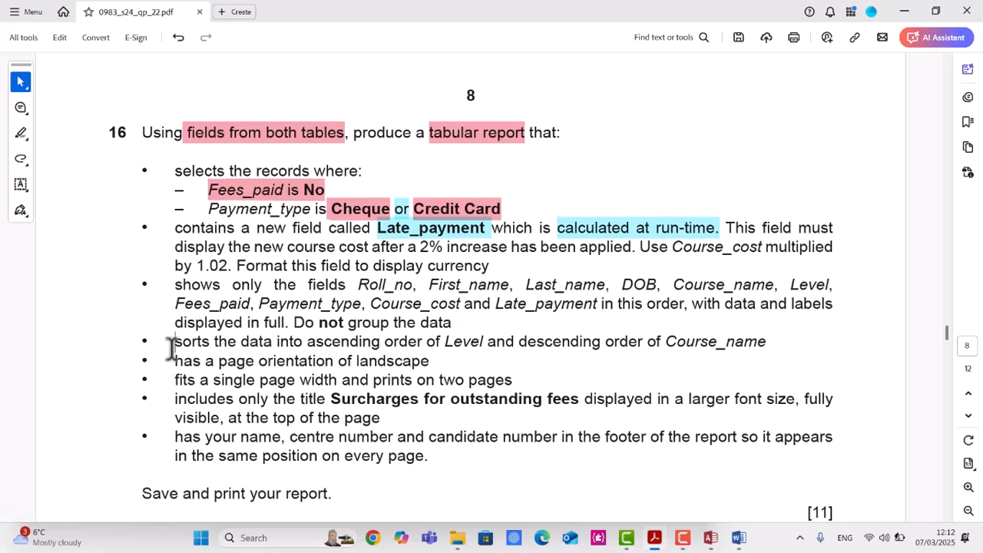
{"action": "left_click_drag", "start_coordinate": [174, 343], "coordinate": [434, 456]}
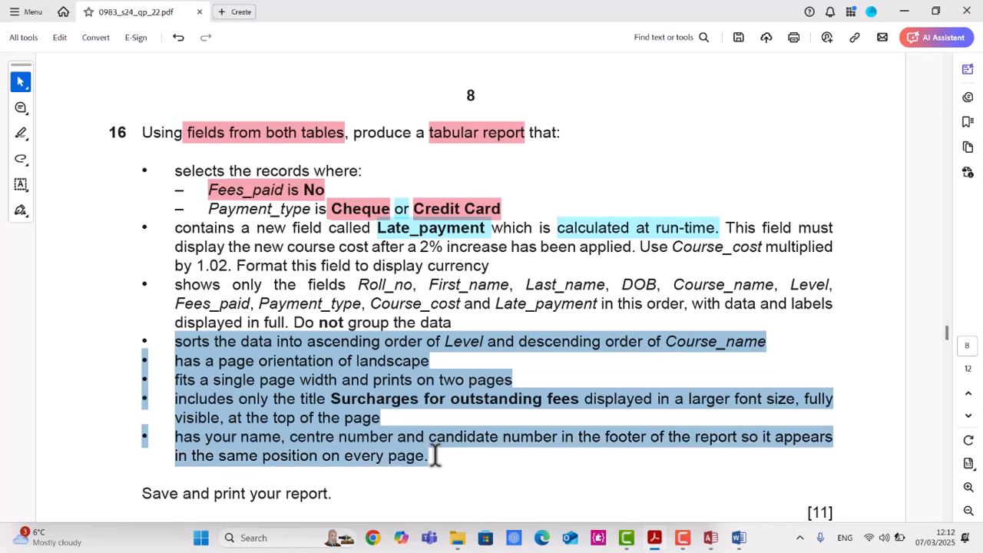
{"action": "left_click_drag", "start_coordinate": [433, 455], "coordinate": [433, 455]}
{"action": "left_click", "coordinate": [107, 221]}
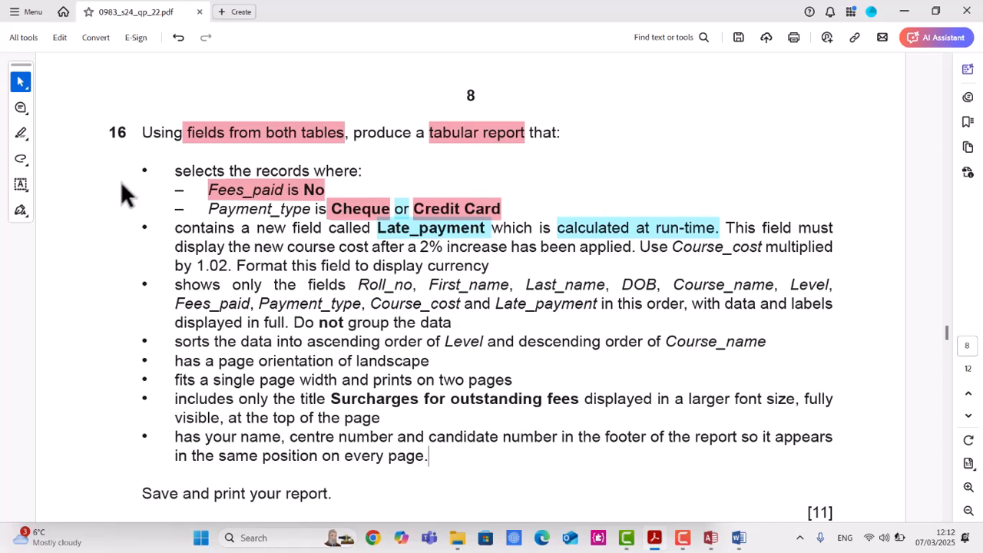
{"action": "left_click_drag", "start_coordinate": [139, 169], "coordinate": [463, 319]}
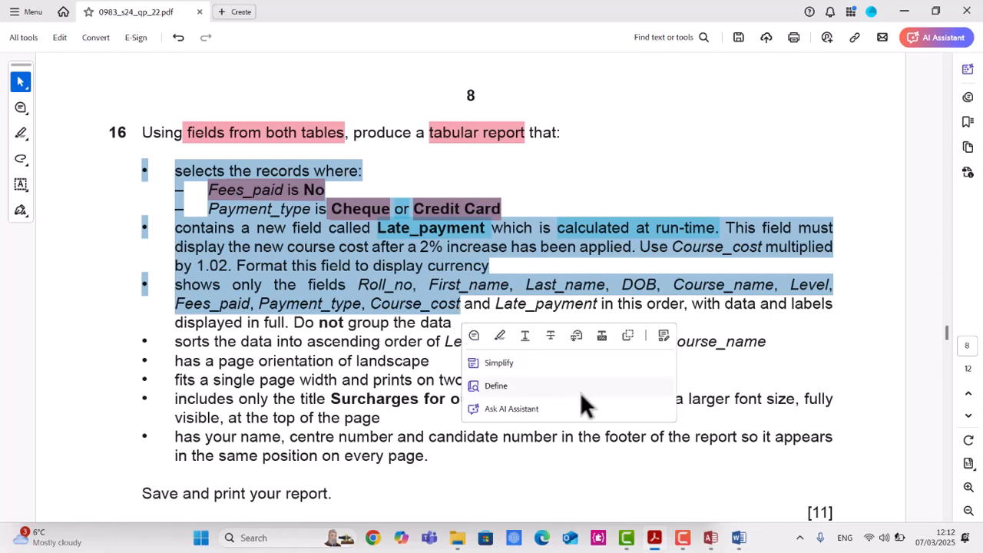
Return to the database and close the open J2422students table.
{"action": "left_click", "coordinate": [711, 538]}
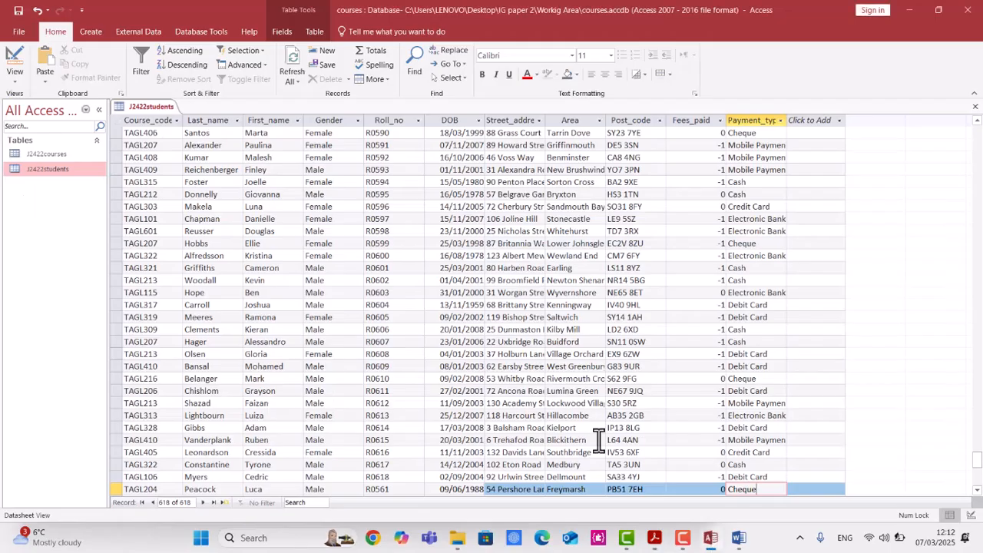
{"action": "right_click", "coordinate": [147, 106]}
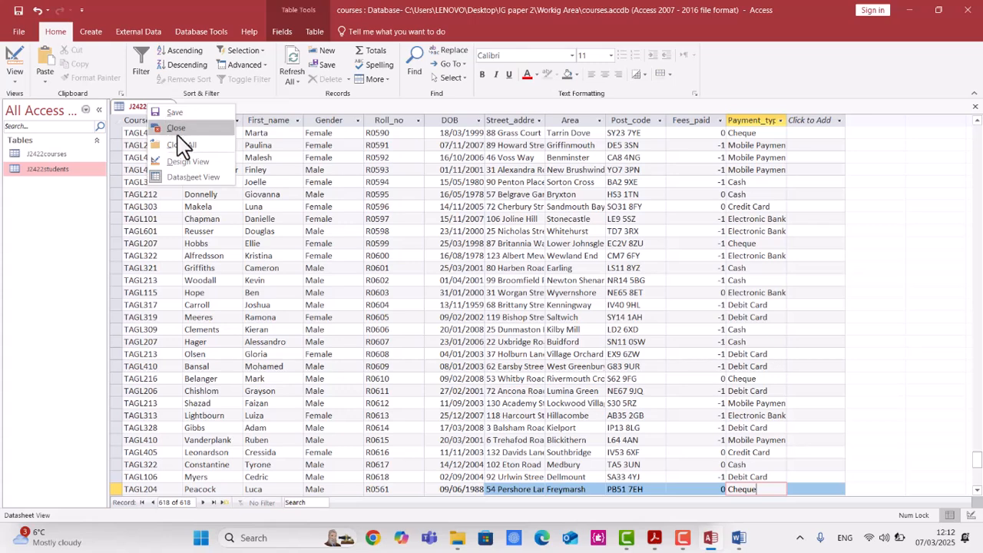
{"action": "left_click", "coordinate": [181, 129]}
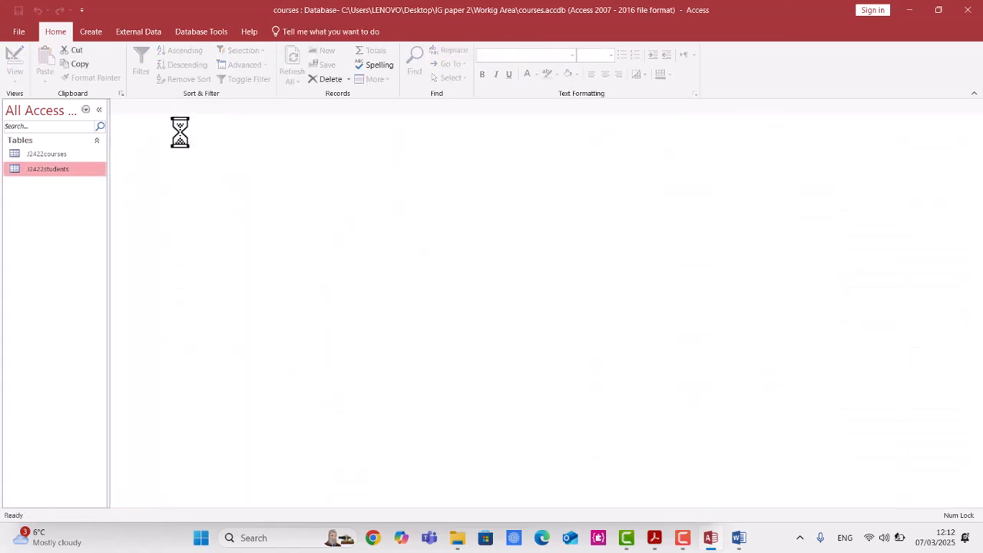
Start a new query in Design view with the J2422courses and J2422students tables, enlarging both field lists.
{"action": "left_click", "coordinate": [93, 35]}
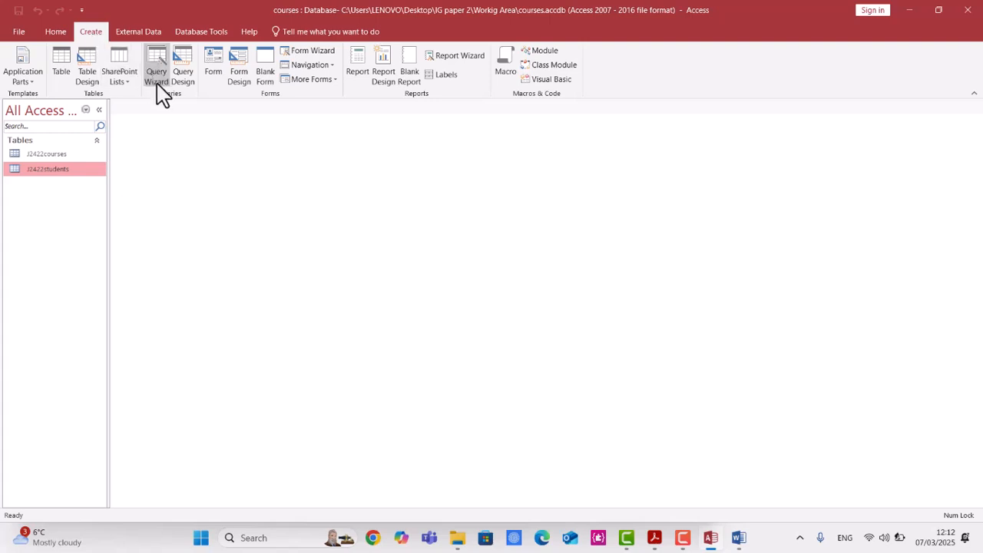
{"action": "left_click", "coordinate": [184, 78]}
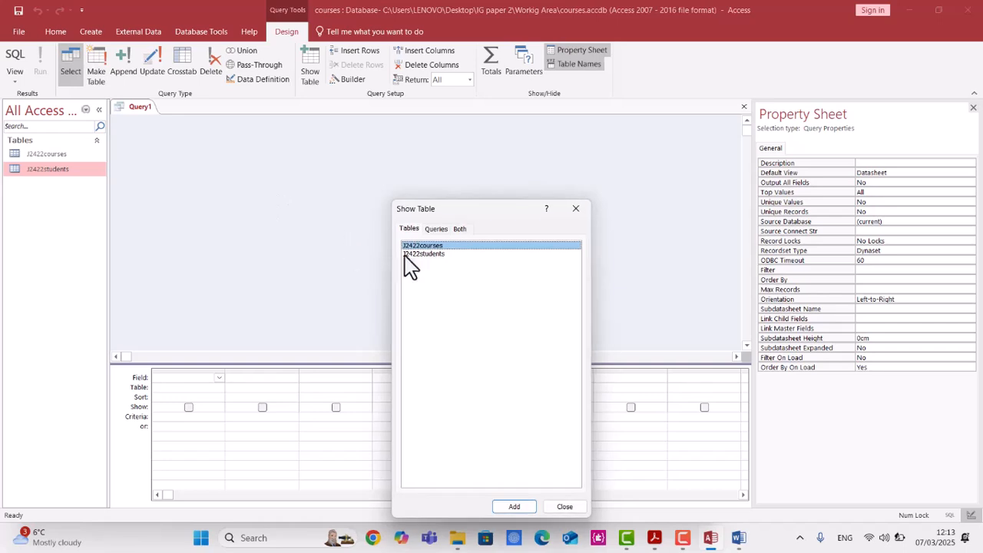
{"action": "double_click", "coordinate": [411, 246]}
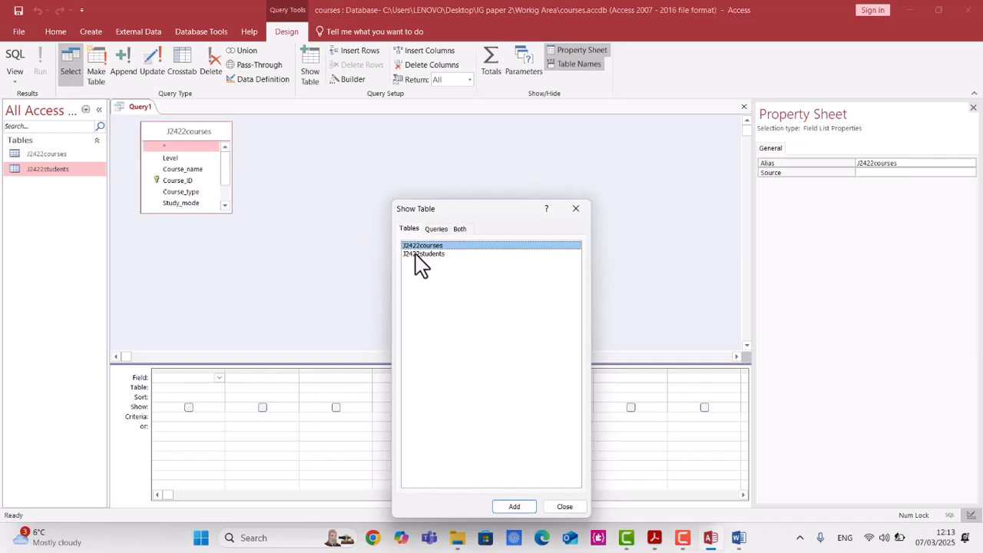
{"action": "double_click", "coordinate": [419, 254]}
{"action": "left_click", "coordinate": [576, 209]}
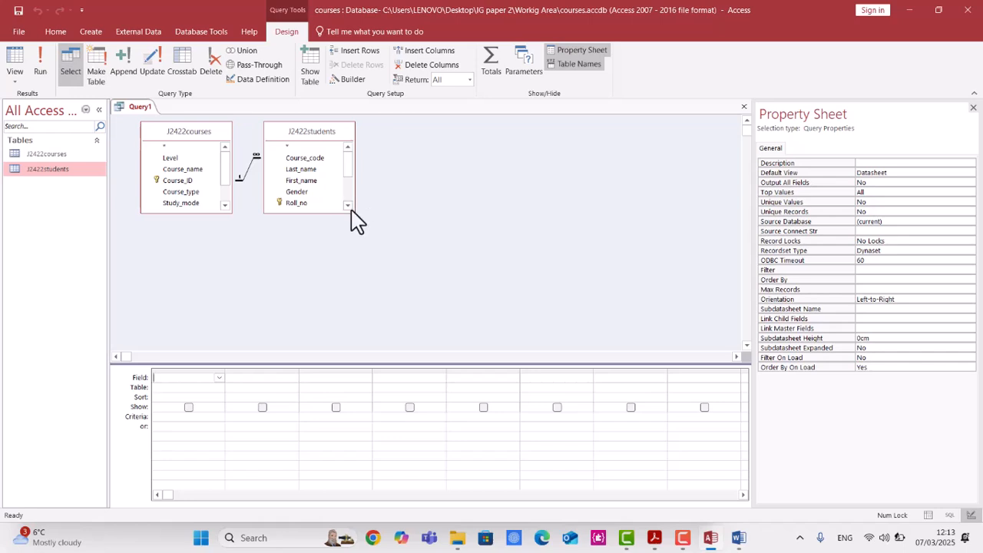
{"action": "left_click_drag", "start_coordinate": [355, 213], "coordinate": [390, 292]}
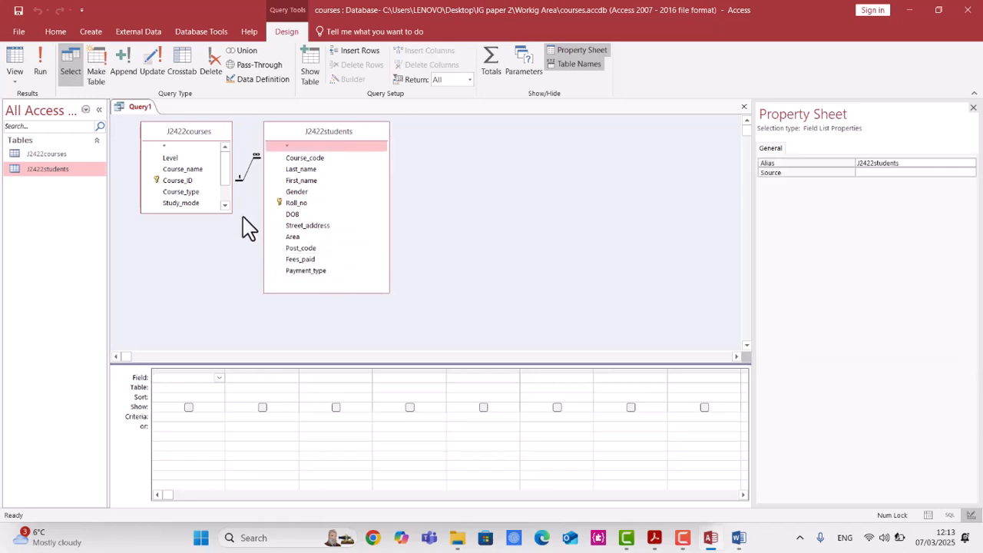
{"action": "left_click_drag", "start_coordinate": [228, 212], "coordinate": [236, 290]}
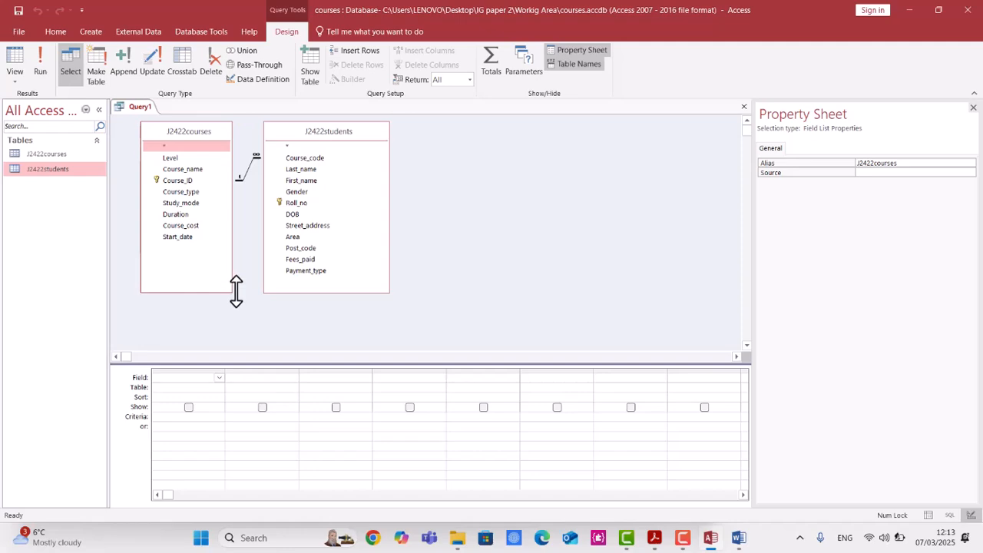
Add Roll_no, First_name and Last_name from J2422students to the query grid.
{"action": "left_click", "coordinate": [656, 540]}
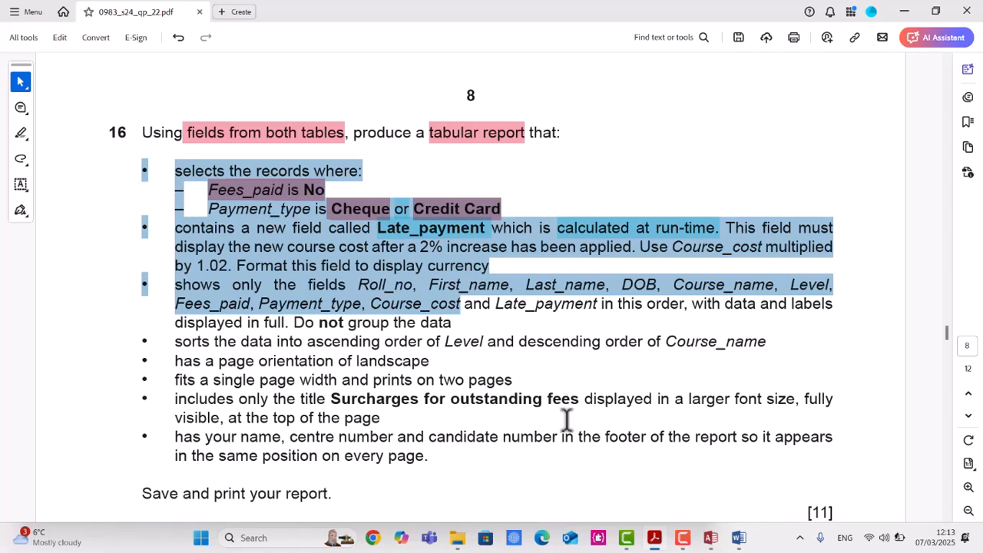
{"action": "left_click", "coordinate": [711, 541]}
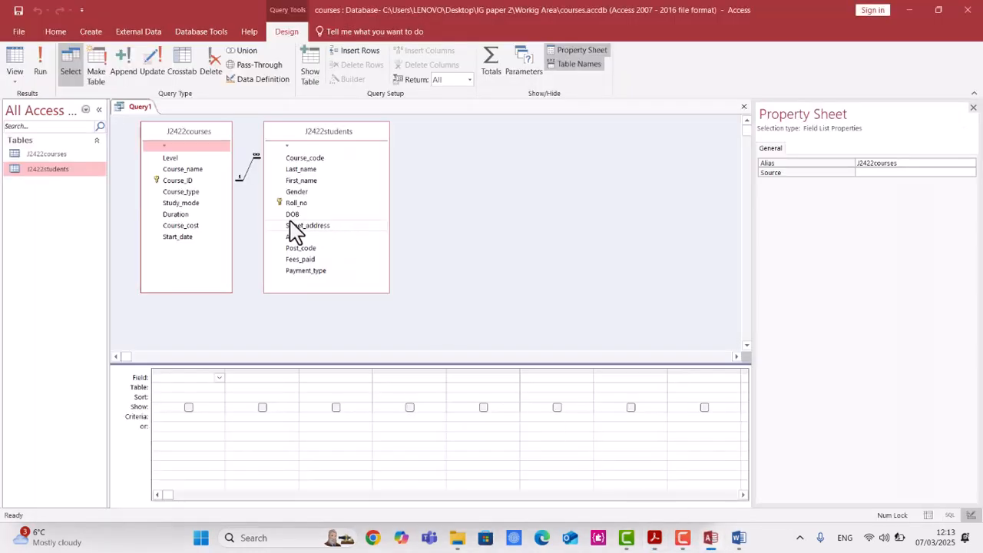
{"action": "double_click", "coordinate": [341, 203]}
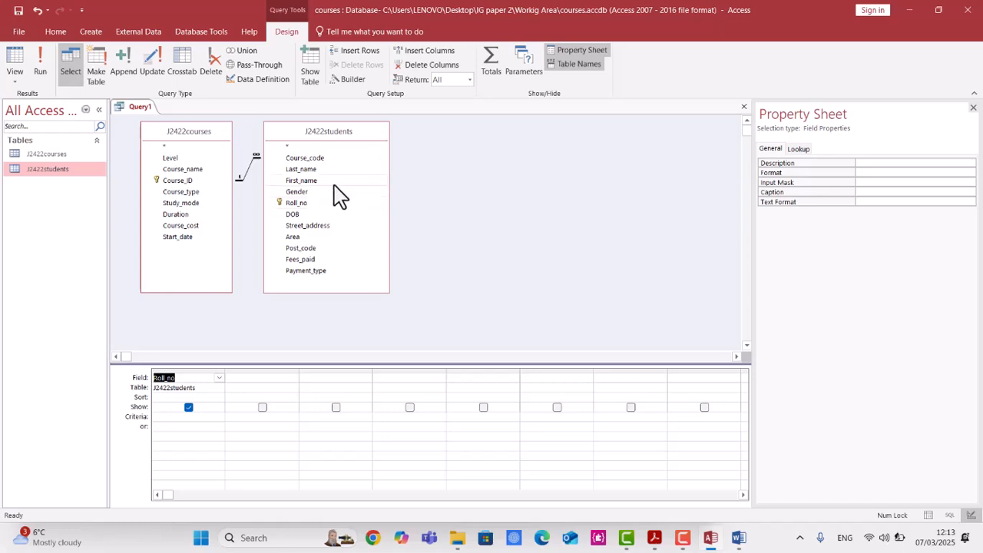
{"action": "double_click", "coordinate": [340, 182]}
{"action": "double_click", "coordinate": [332, 169]}
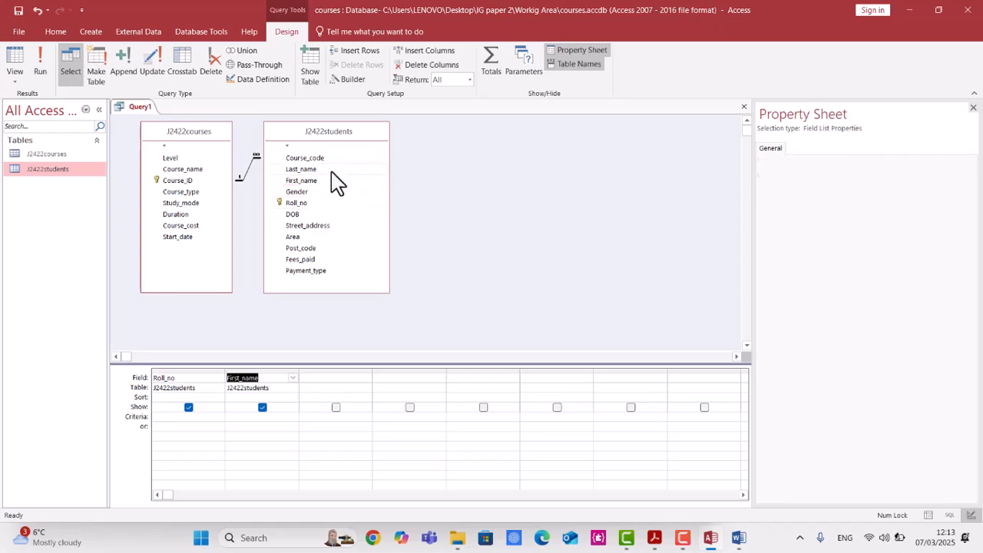
Add DOB and then Course_name from J2422courses as the next query fields.
{"action": "left_click", "coordinate": [655, 540]}
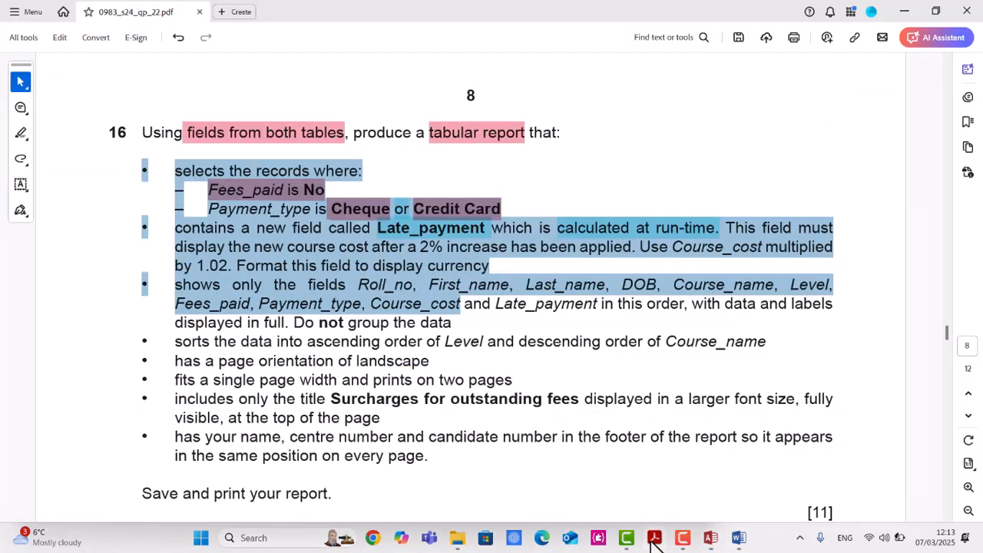
{"action": "left_click", "coordinate": [654, 540]}
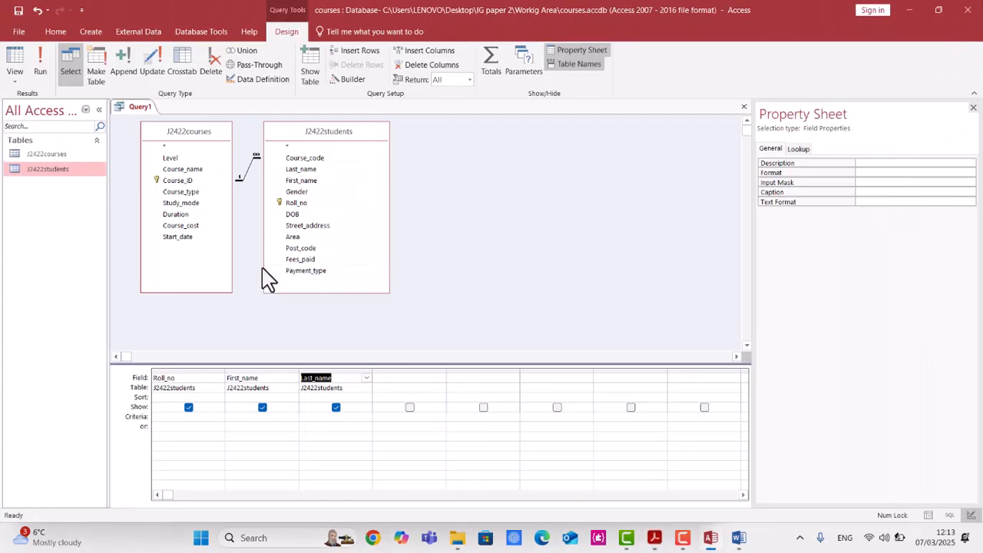
{"action": "left_click", "coordinate": [655, 540]}
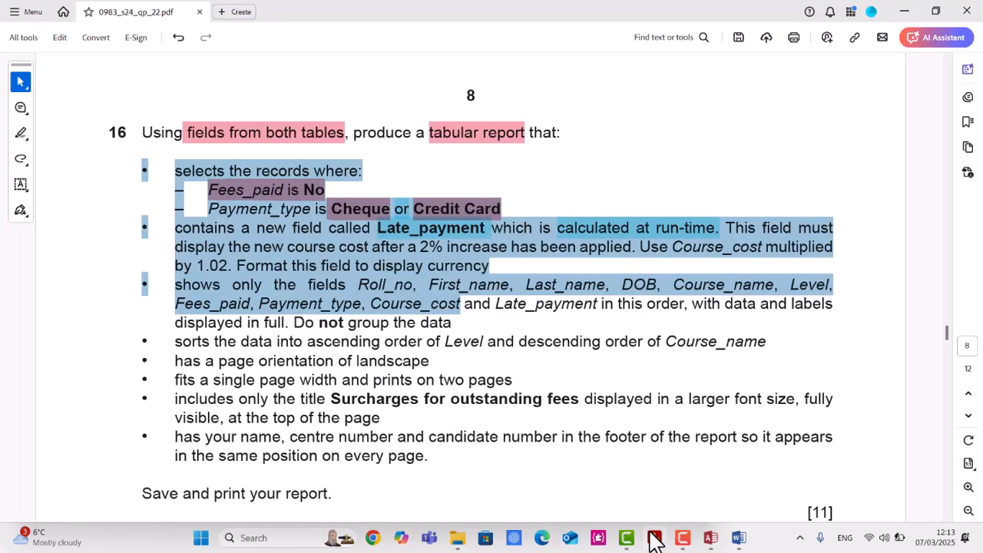
{"action": "left_click", "coordinate": [655, 540]}
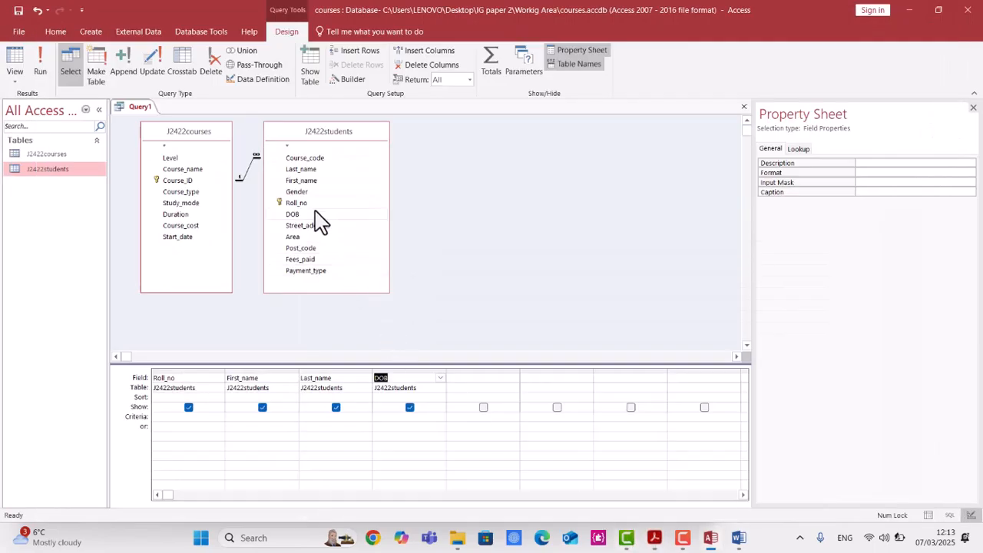
{"action": "double_click", "coordinate": [192, 169]}
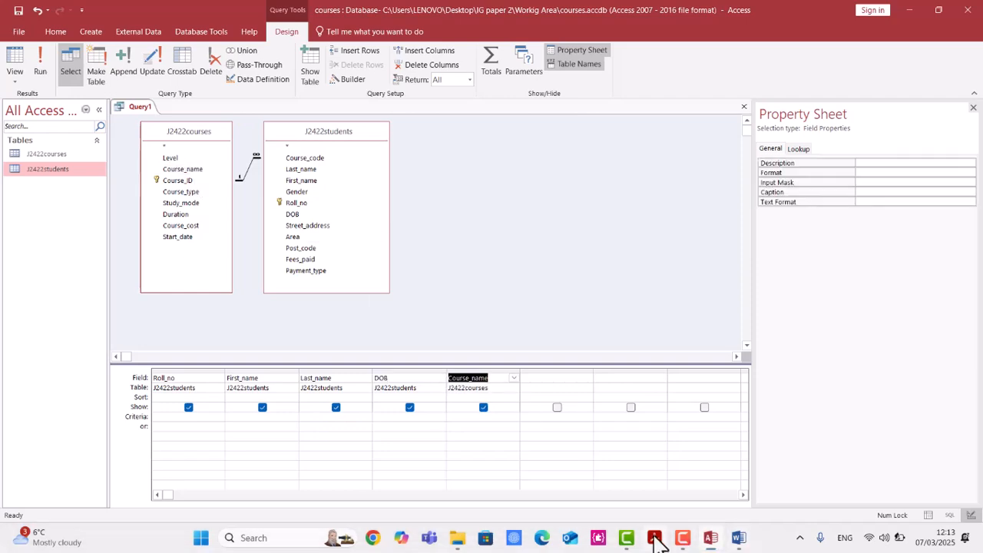
Add Level from J2422courses and Fees_paid from J2422students to the query grid.
{"action": "left_click", "coordinate": [654, 540]}
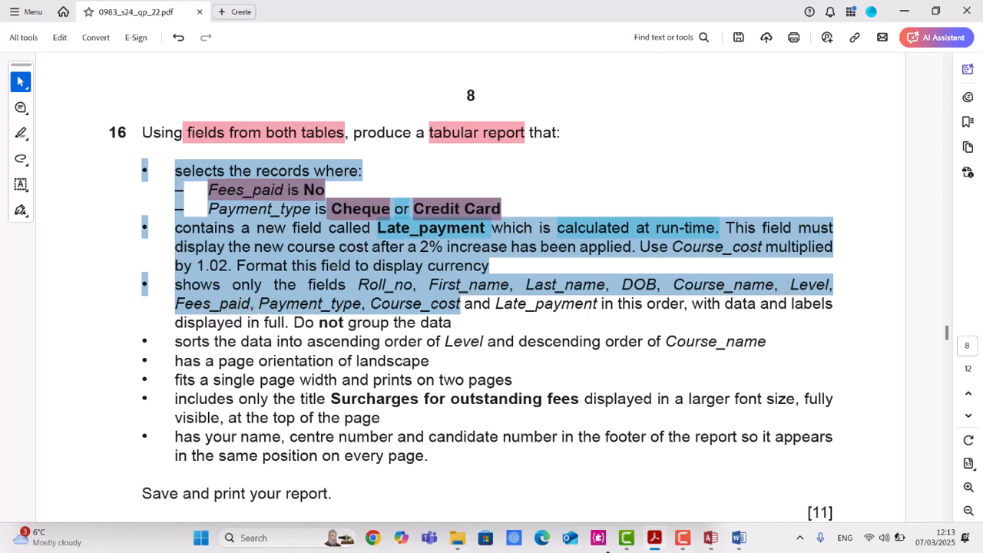
{"action": "left_click", "coordinate": [655, 538]}
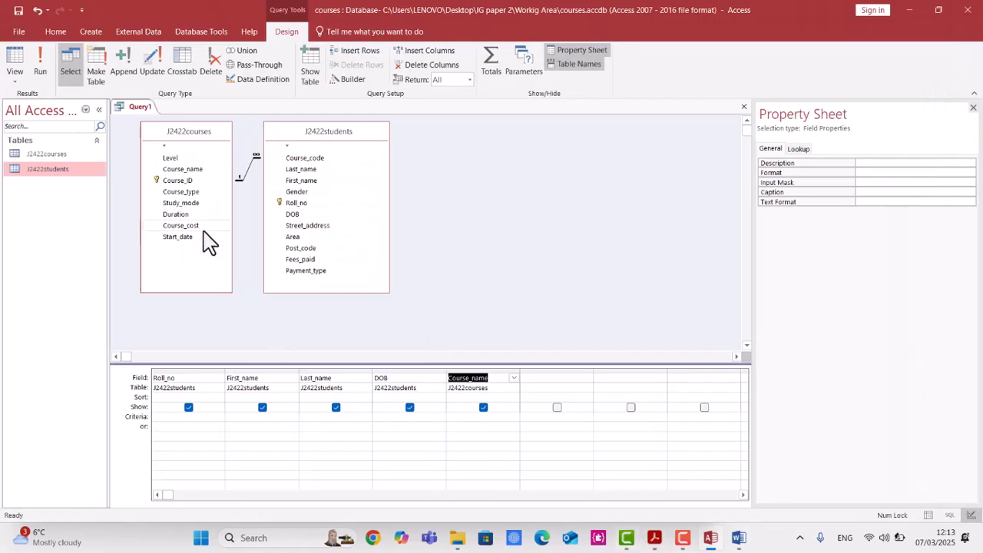
{"action": "double_click", "coordinate": [176, 160]}
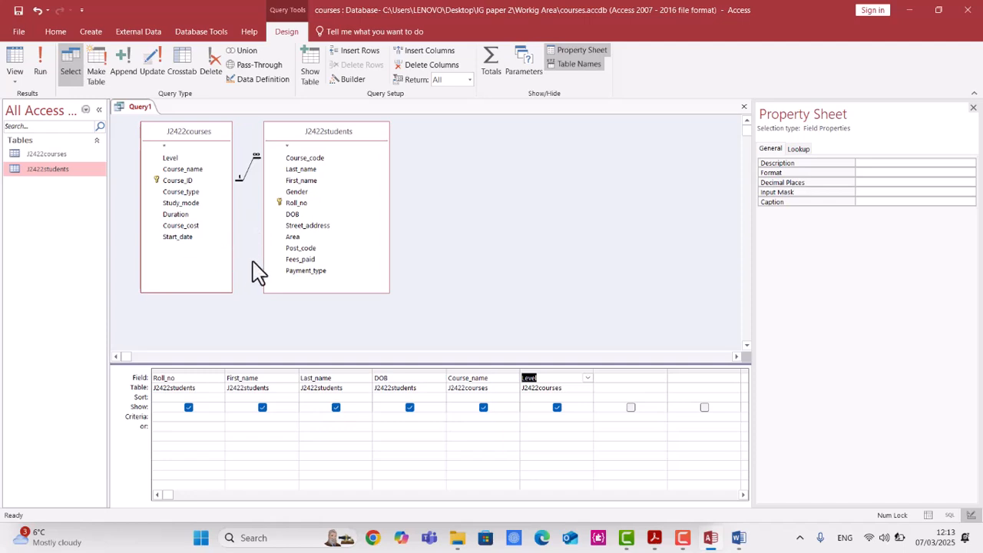
{"action": "double_click", "coordinate": [318, 260]}
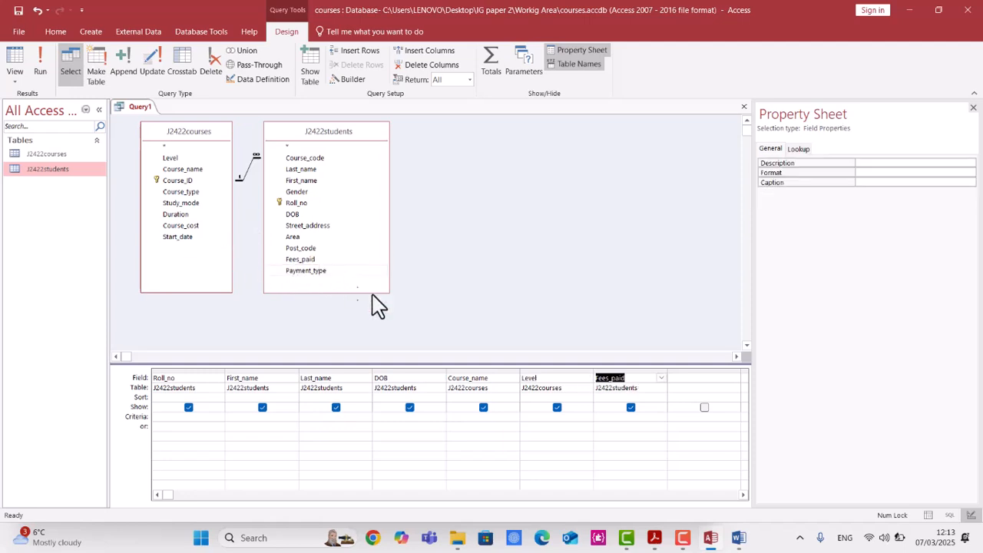
Add Payment_type and Course_cost to the end of the query grid.
{"action": "left_click", "coordinate": [654, 541]}
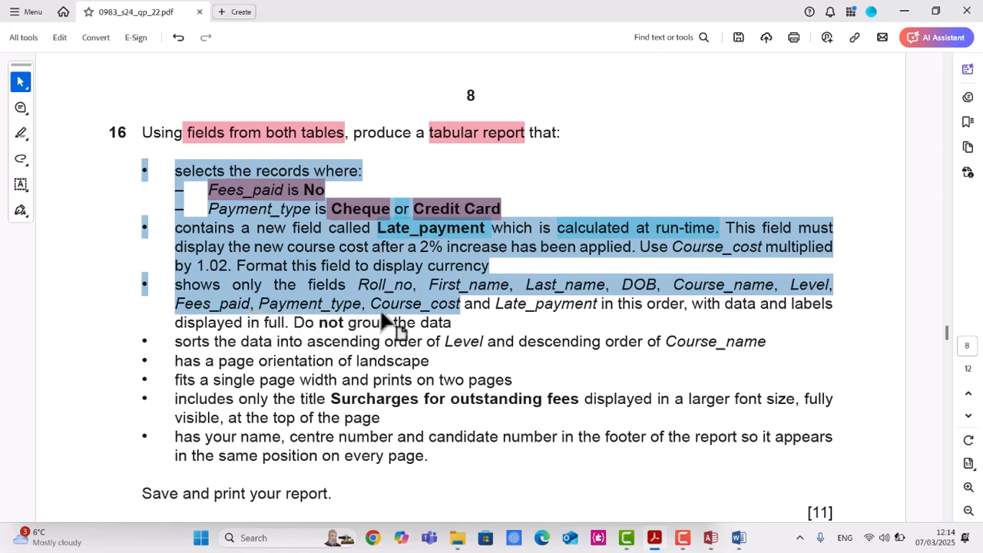
{"action": "left_click", "coordinate": [711, 538]}
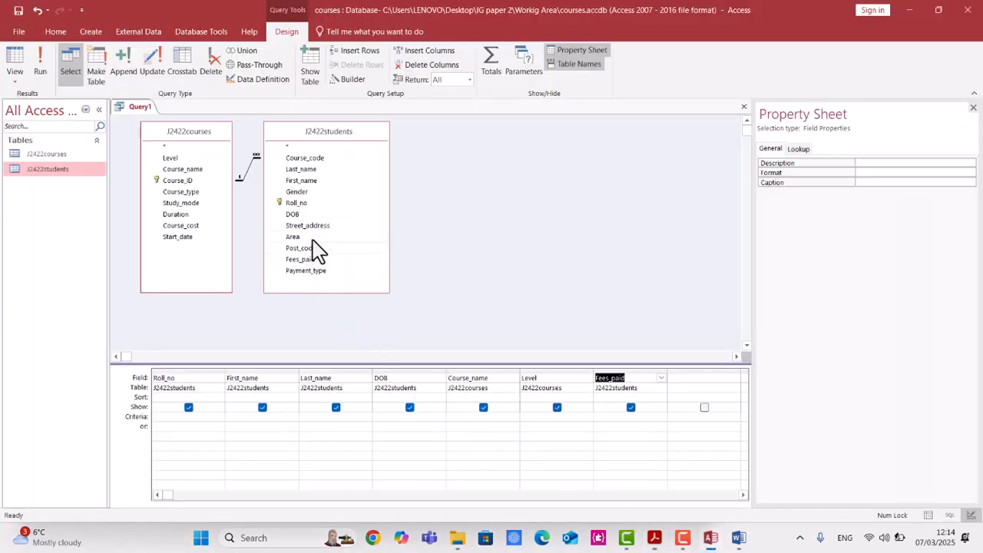
{"action": "double_click", "coordinate": [339, 272]}
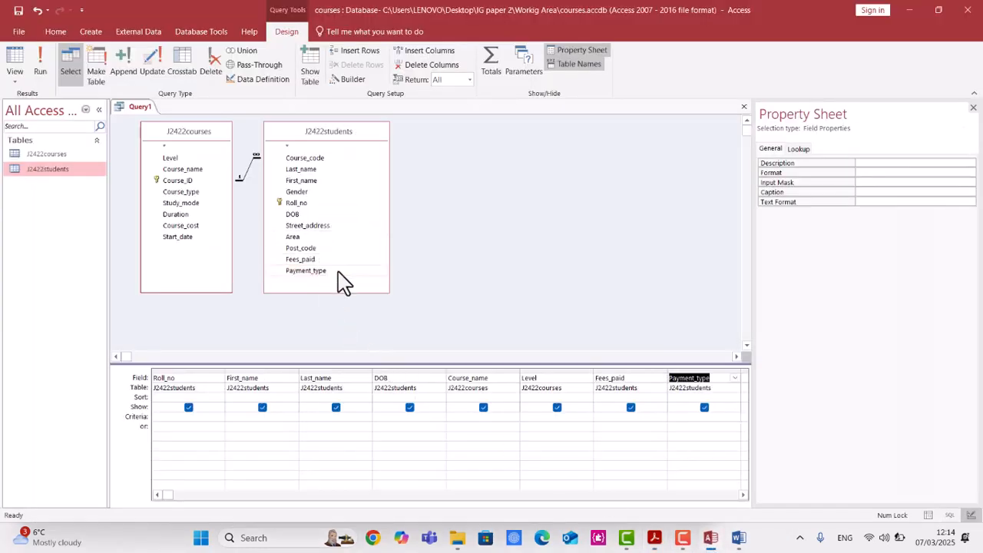
{"action": "double_click", "coordinate": [192, 226]}
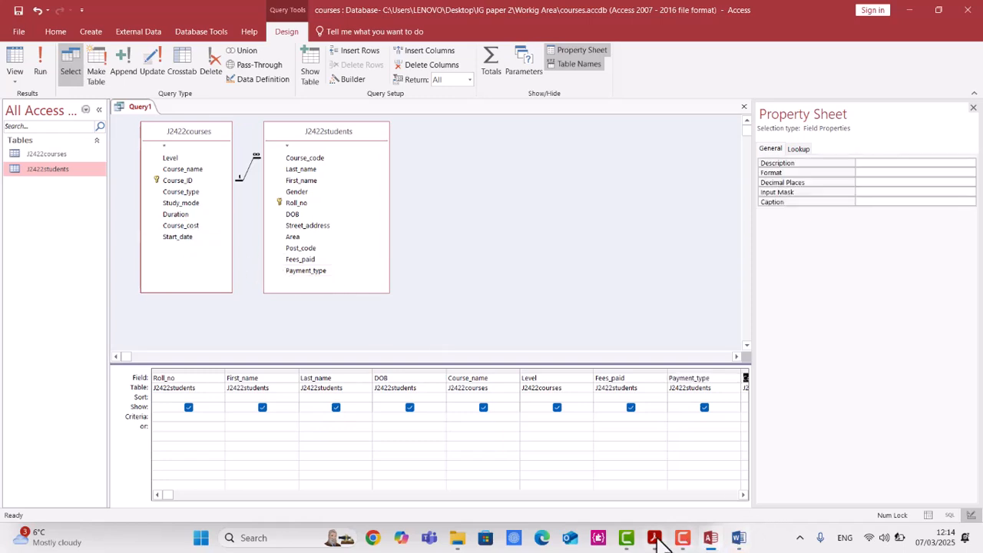
Close the Property Sheet and select the first empty field column after Course_cost.
{"action": "left_click", "coordinate": [658, 537]}
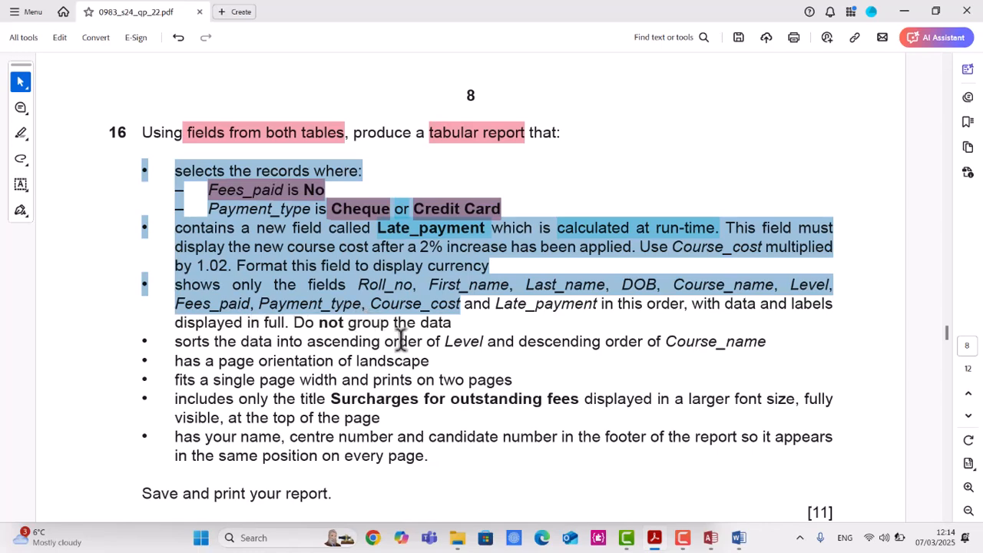
{"action": "left_click", "coordinate": [708, 537]}
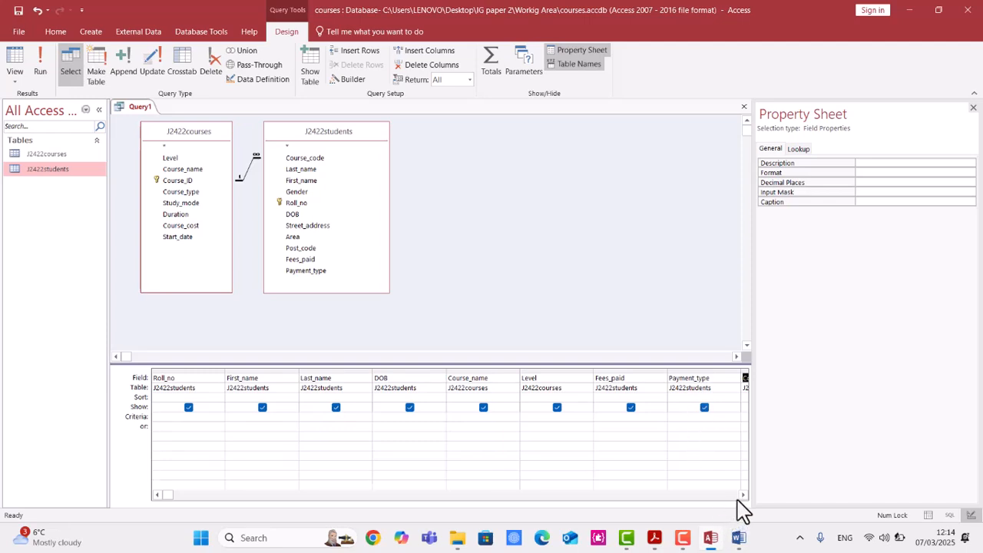
{"action": "left_click", "coordinate": [974, 108]}
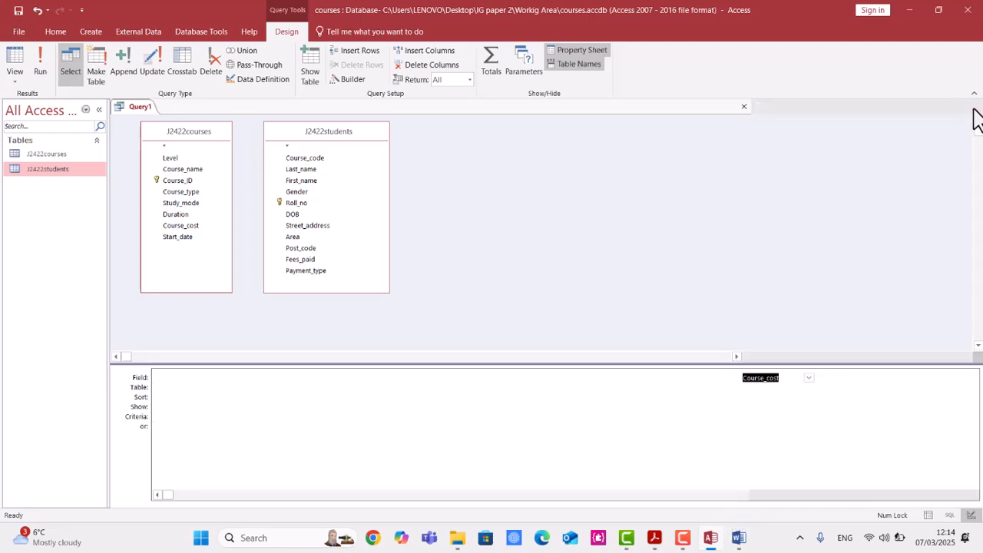
{"action": "left_click", "coordinate": [846, 378]}
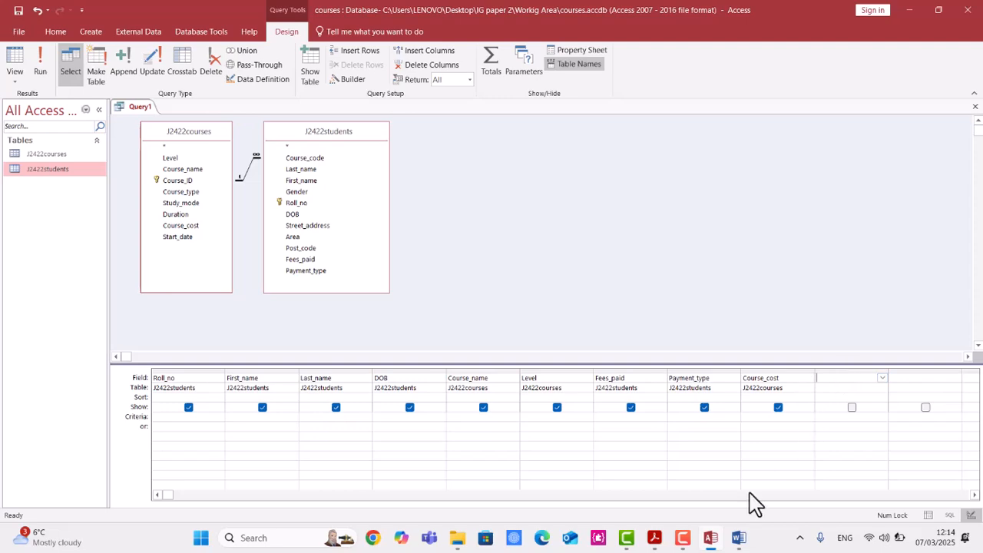
Copy the Late_payment name from the question paper and paste it as a new field after Course_cost.
{"action": "left_click", "coordinate": [687, 540]}
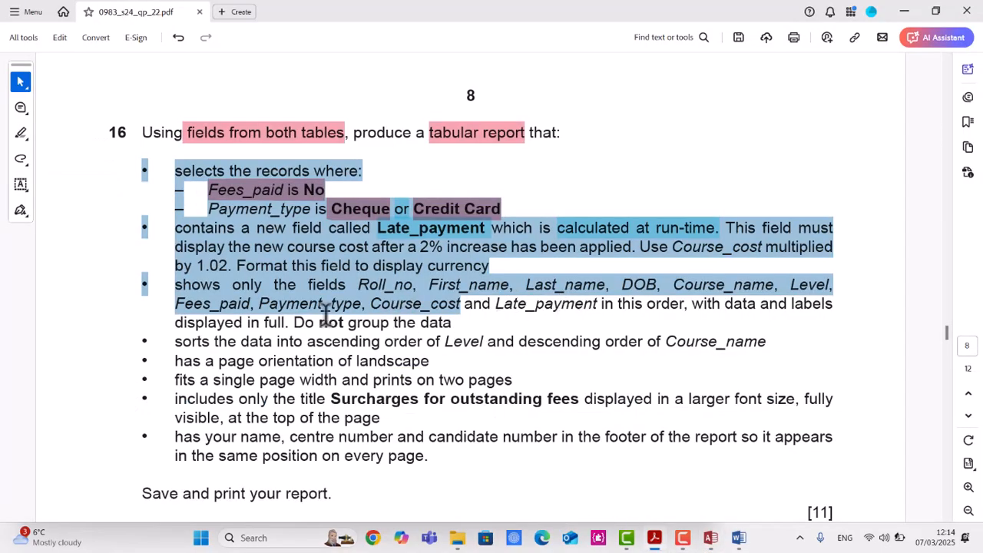
{"action": "left_click_drag", "start_coordinate": [496, 303], "coordinate": [612, 306]}
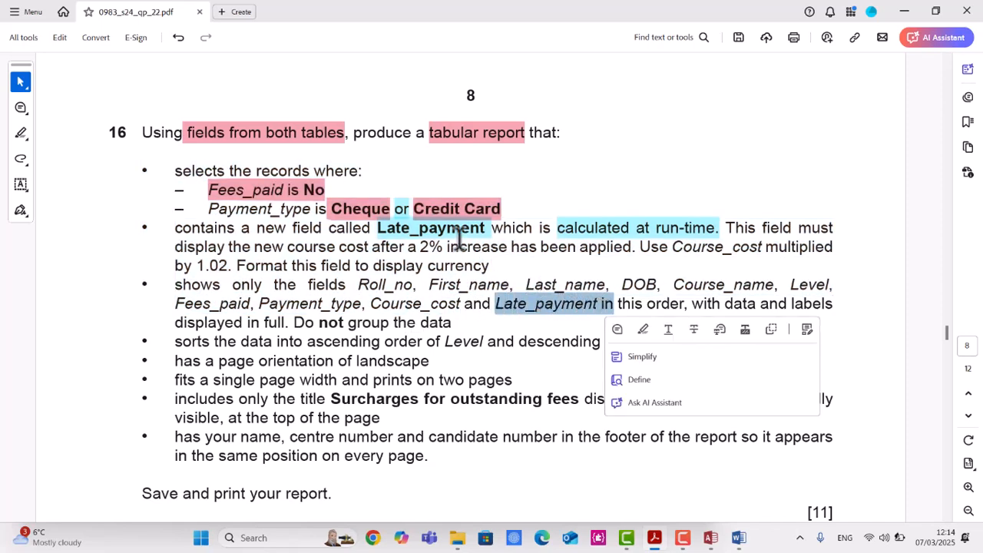
{"action": "left_click", "coordinate": [393, 234]}
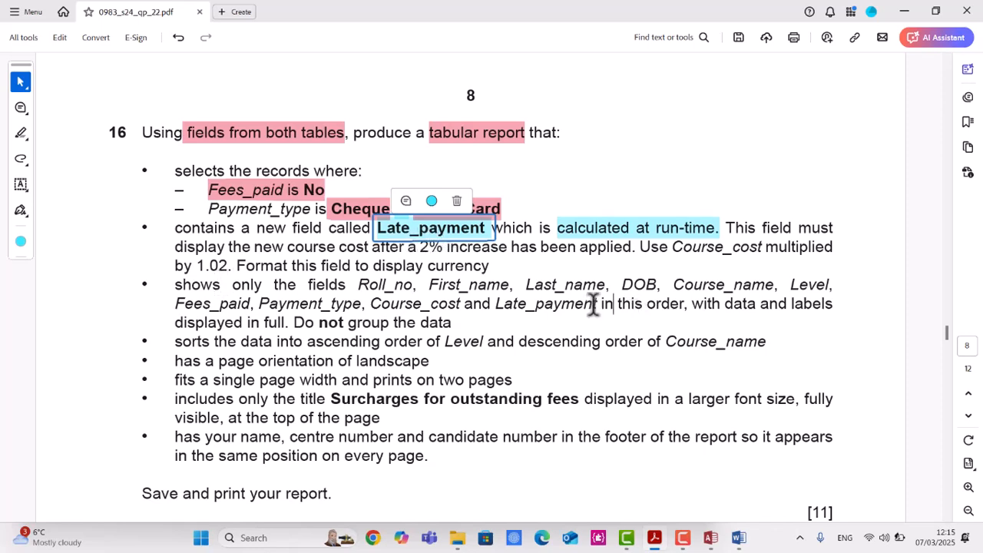
{"action": "left_click_drag", "start_coordinate": [598, 304], "coordinate": [516, 302]}
{"action": "key", "text": "ctrl+c"}
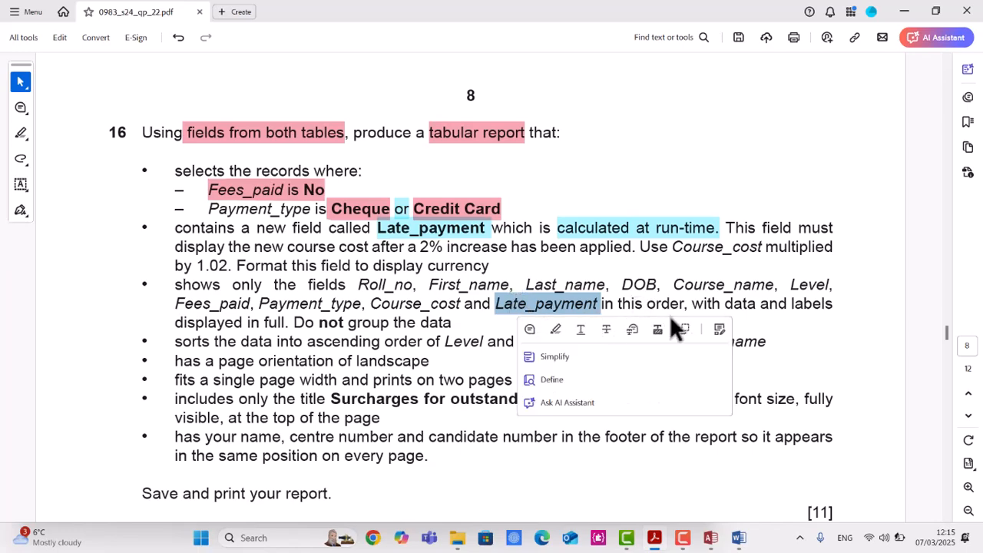
{"action": "left_click", "coordinate": [713, 538]}
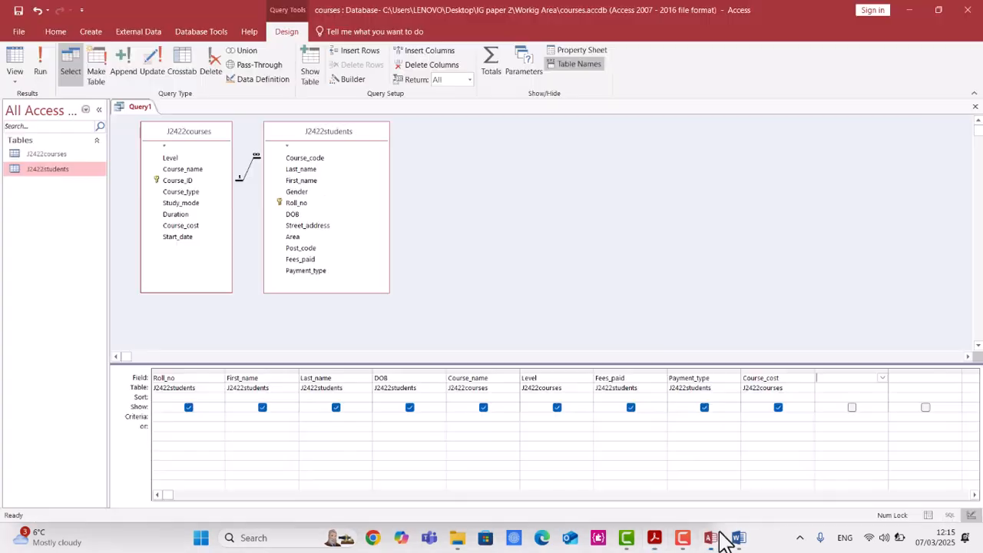
{"action": "left_click", "coordinate": [821, 384]}
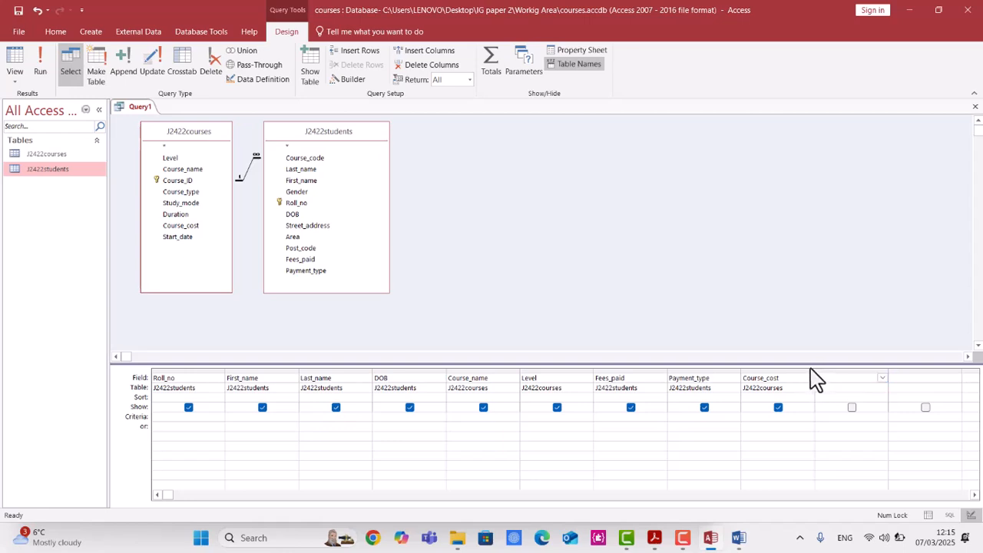
{"action": "key", "text": "ctrl+v"}
{"action": "key", "text": "Tab"}
Open the Late_payment field's properties and set its Format to Currency.
{"action": "right_click", "coordinate": [836, 420]}
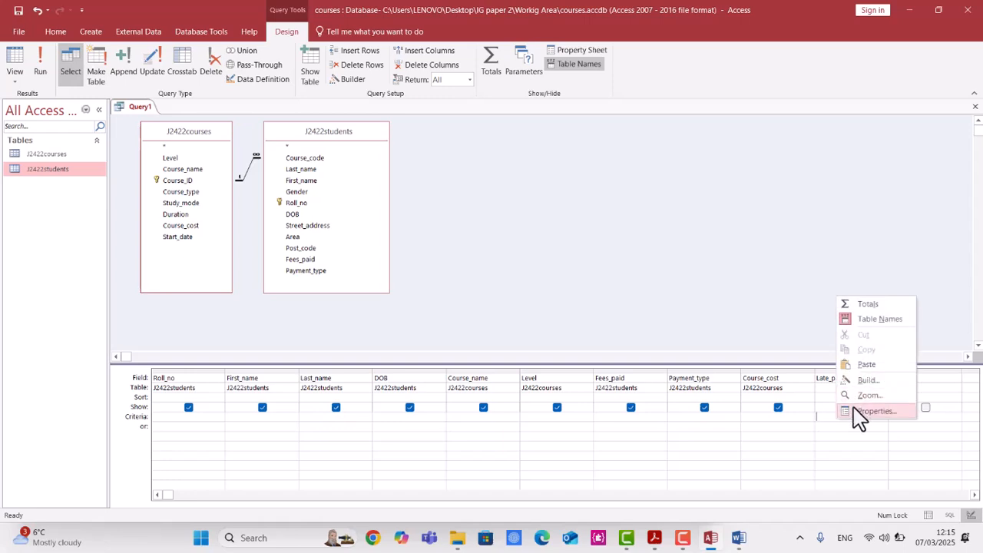
{"action": "left_click", "coordinate": [856, 410]}
{"action": "left_click", "coordinate": [870, 173]}
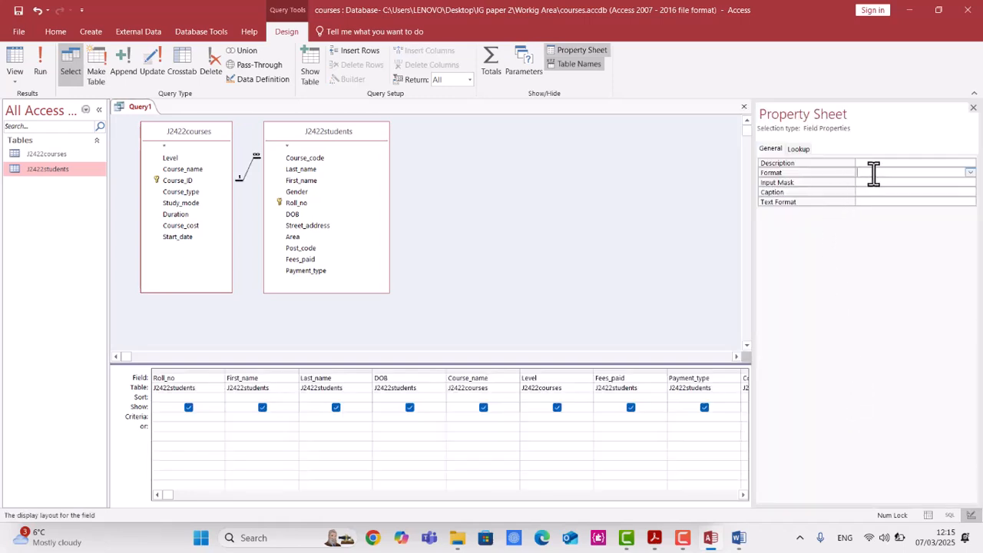
{"action": "left_click", "coordinate": [971, 173]}
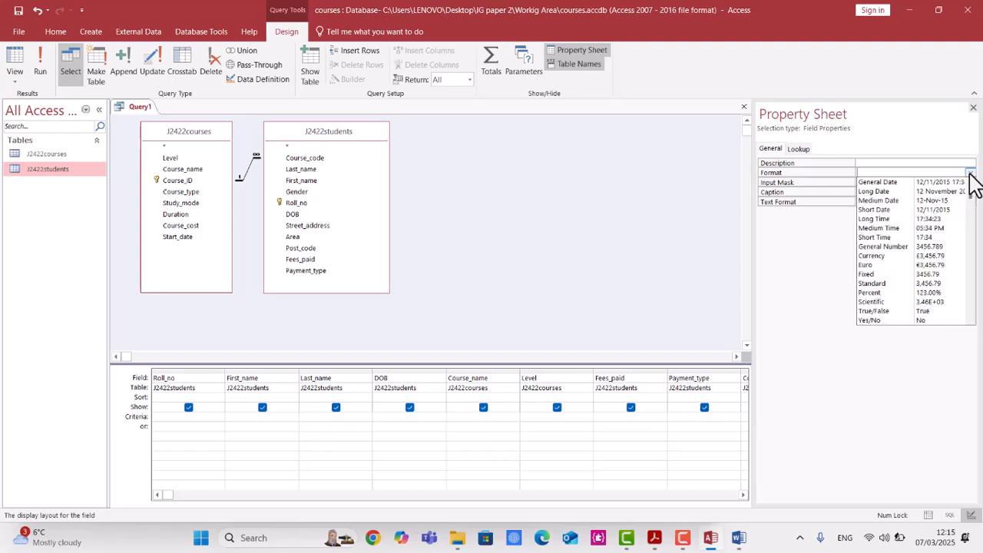
{"action": "left_click", "coordinate": [893, 255]}
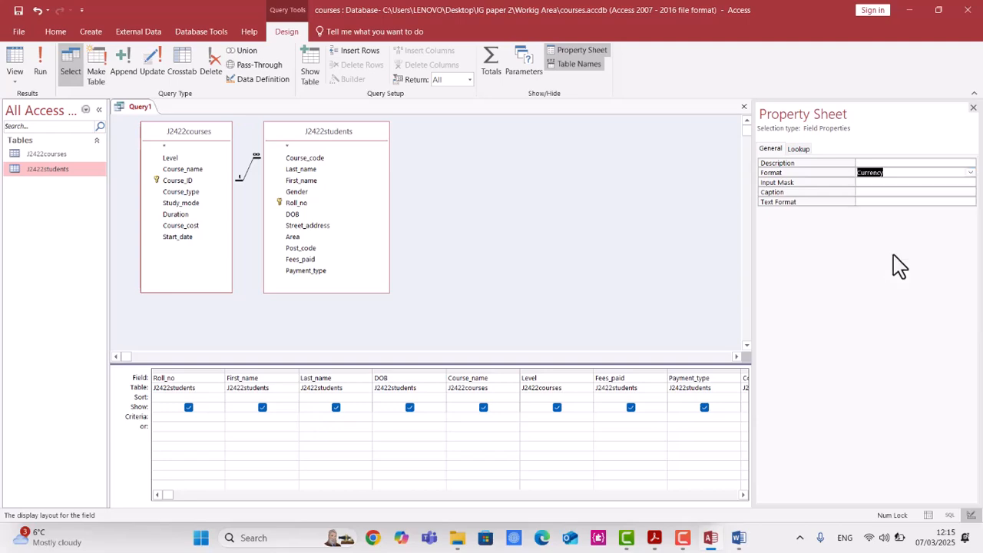
Run the query to check the Late_payment results and return to Design View.
{"action": "left_click", "coordinate": [44, 75]}
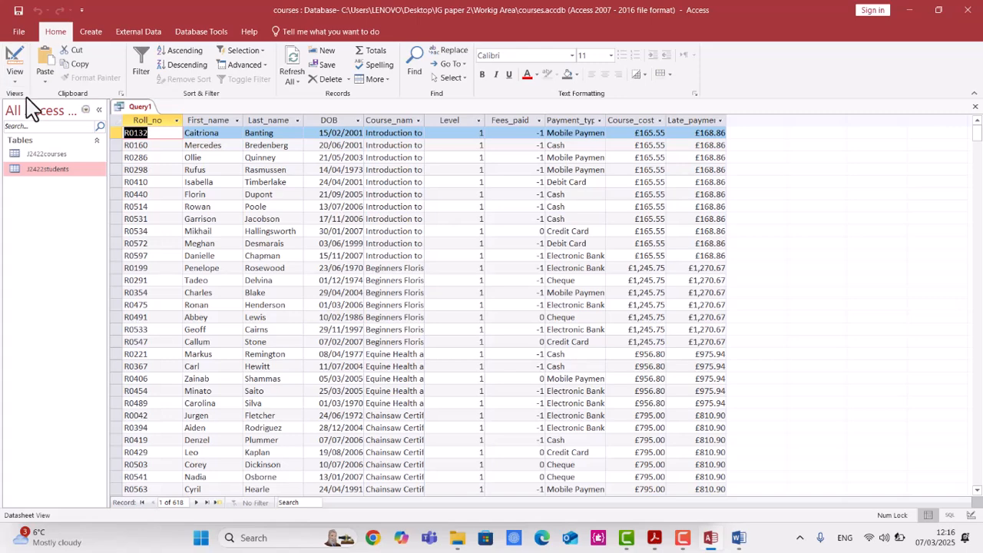
{"action": "right_click", "coordinate": [134, 107]}
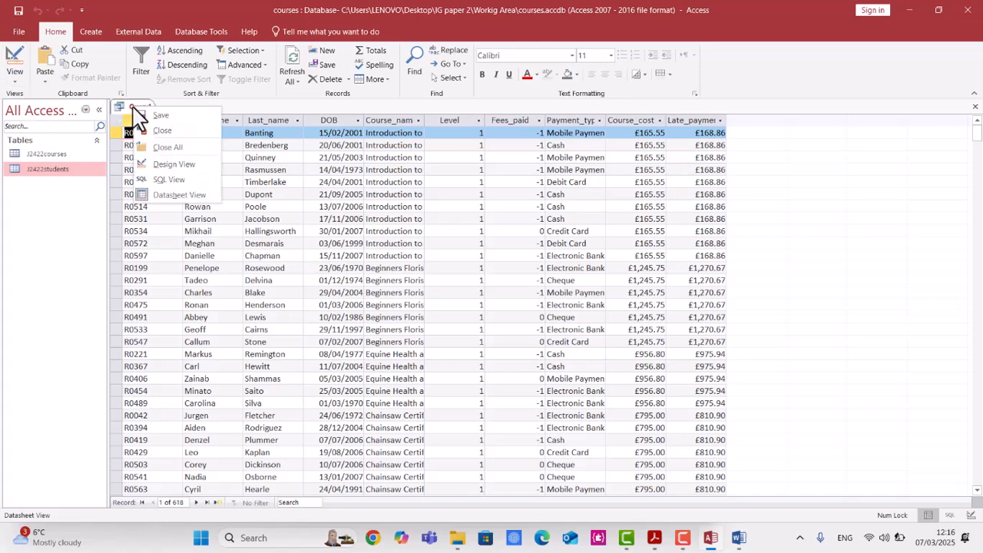
{"action": "left_click", "coordinate": [174, 164]}
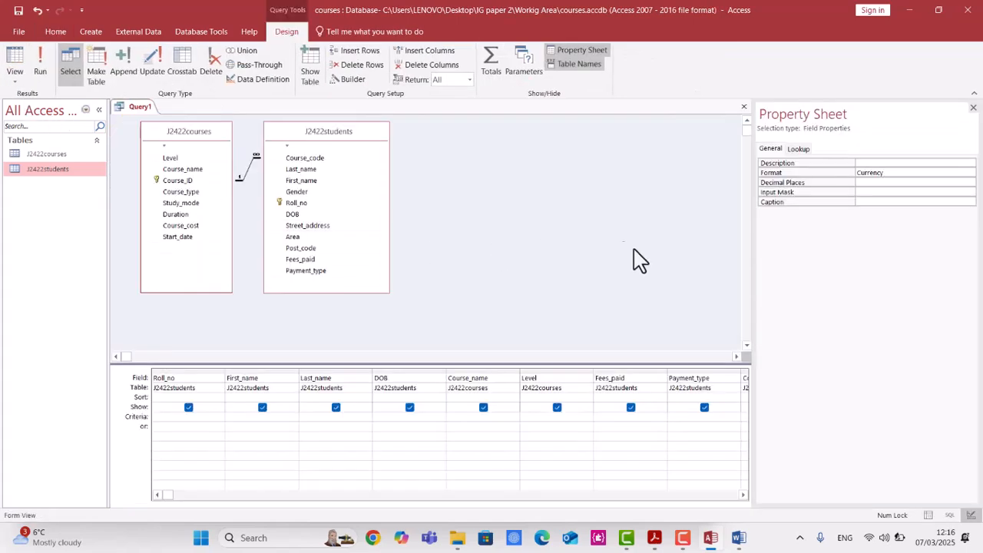
Set the Late_payment field's Decimal Places to 2.
{"action": "left_click", "coordinate": [874, 183]}
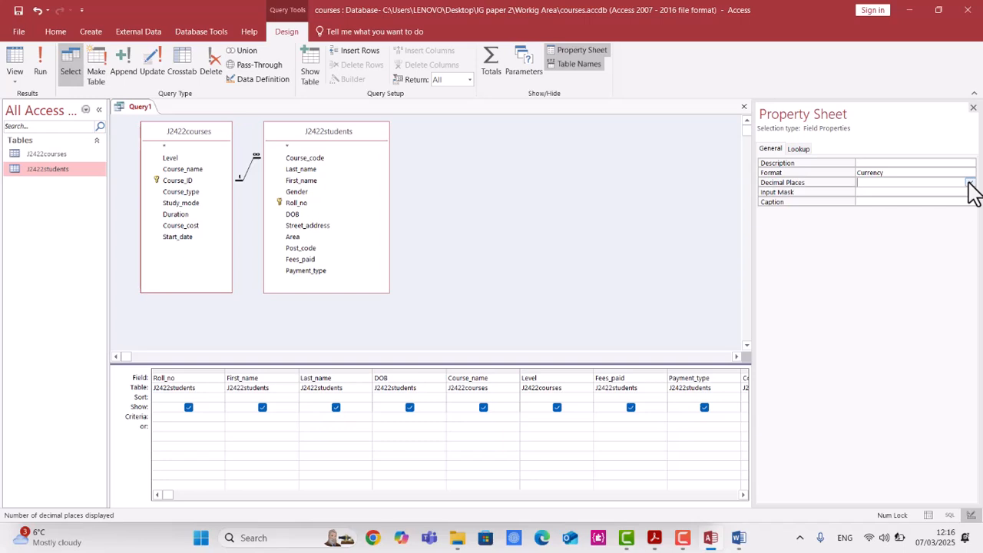
{"action": "left_click", "coordinate": [970, 184]}
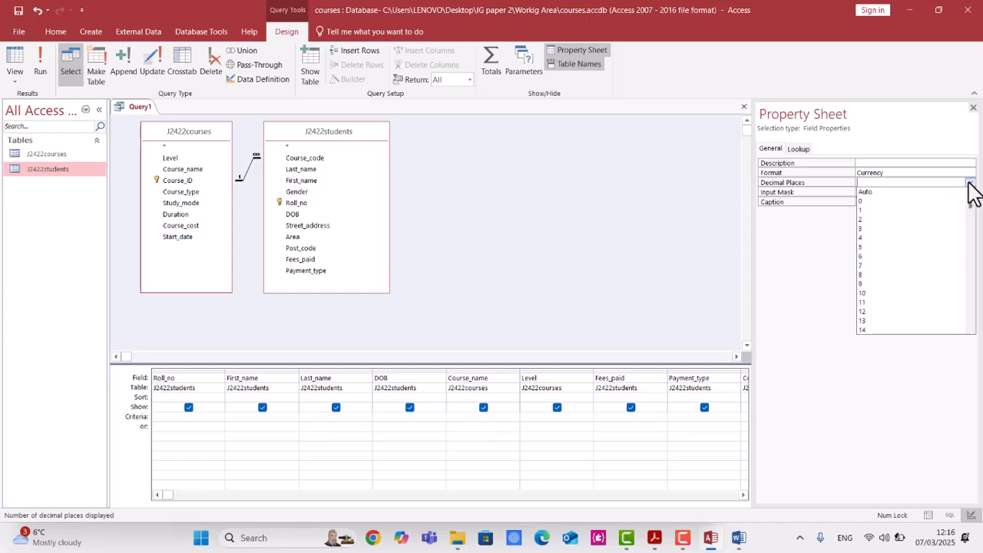
{"action": "left_click", "coordinate": [937, 219]}
{"action": "left_click", "coordinate": [685, 425]}
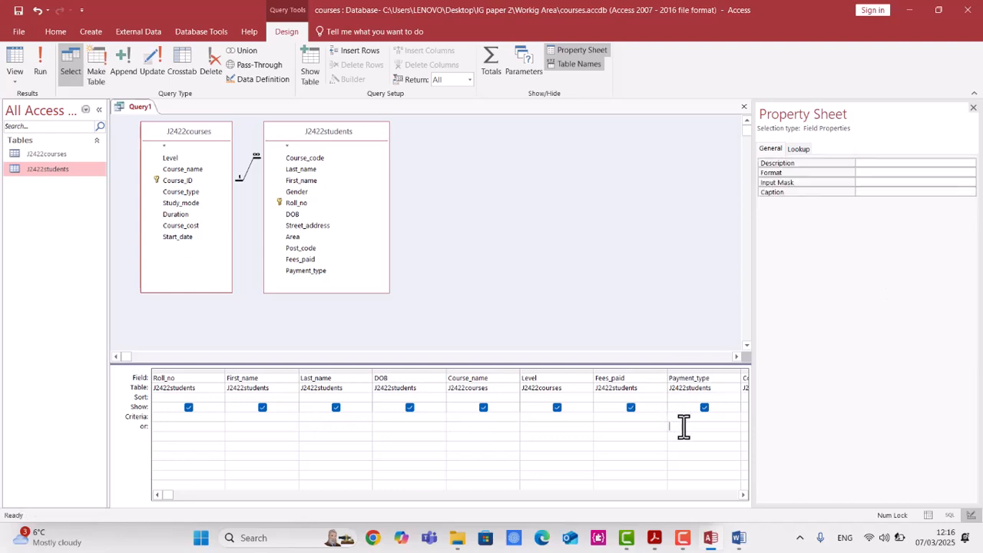
Run the query and compare the output with the question's requirements.
{"action": "left_click", "coordinate": [37, 74]}
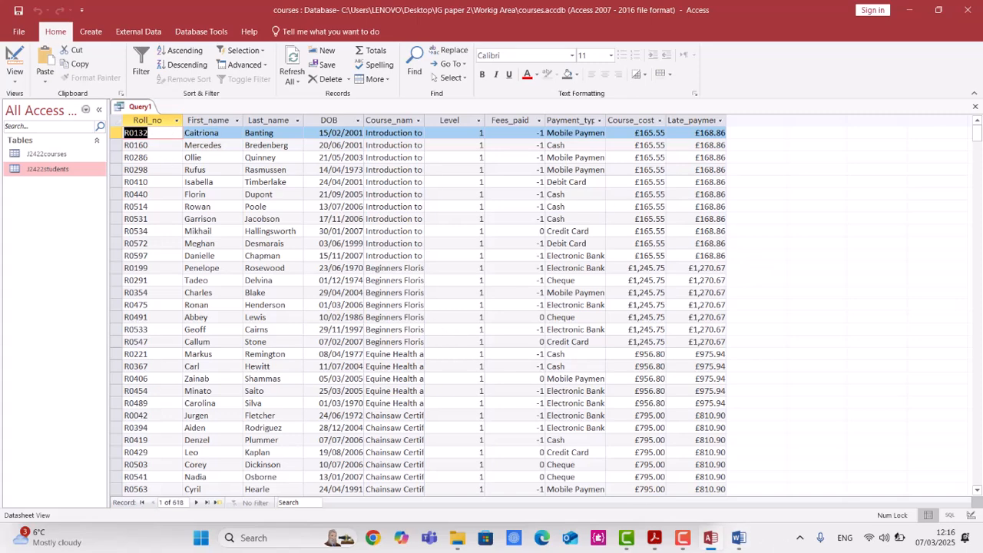
{"action": "left_click", "coordinate": [675, 540]}
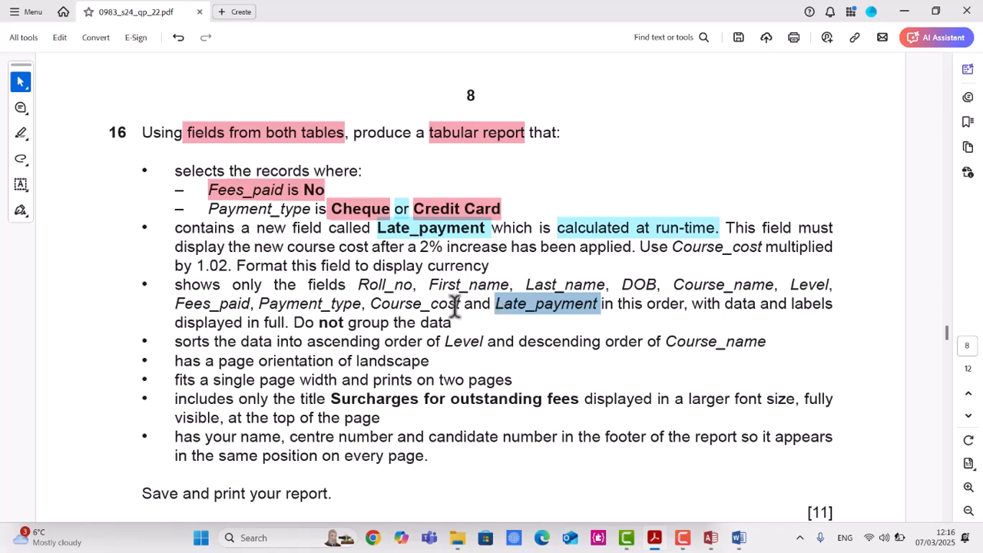
{"action": "key", "text": "alt+Tab"}
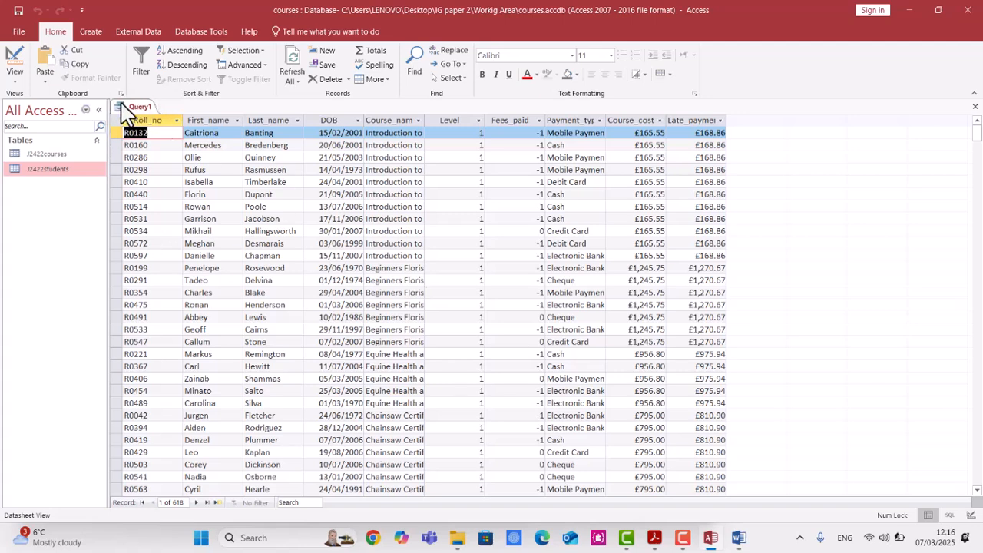
Save the query as step16 and close it.
{"action": "key", "text": "ctrl+s"}
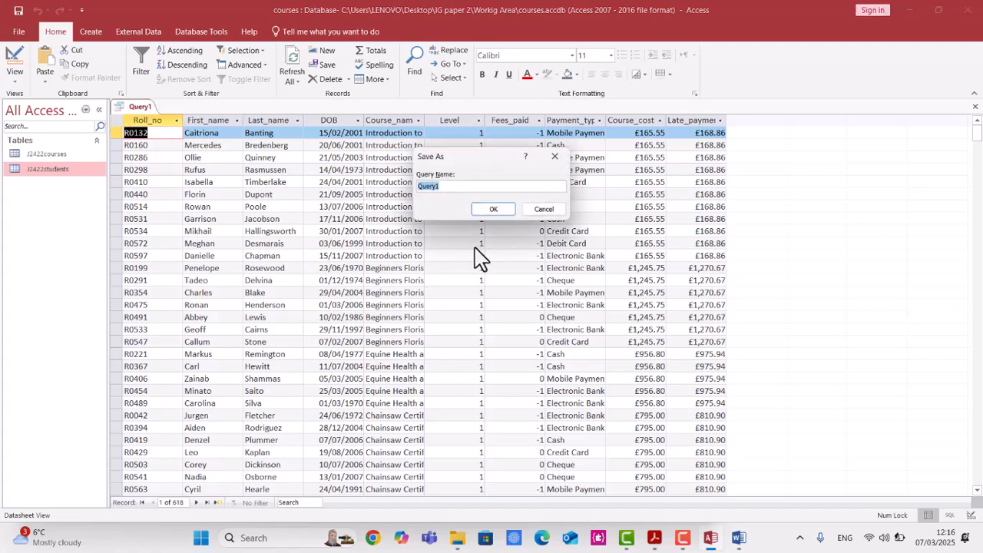
{"action": "left_click", "coordinate": [492, 187]}
{"action": "key", "text": "Return"}
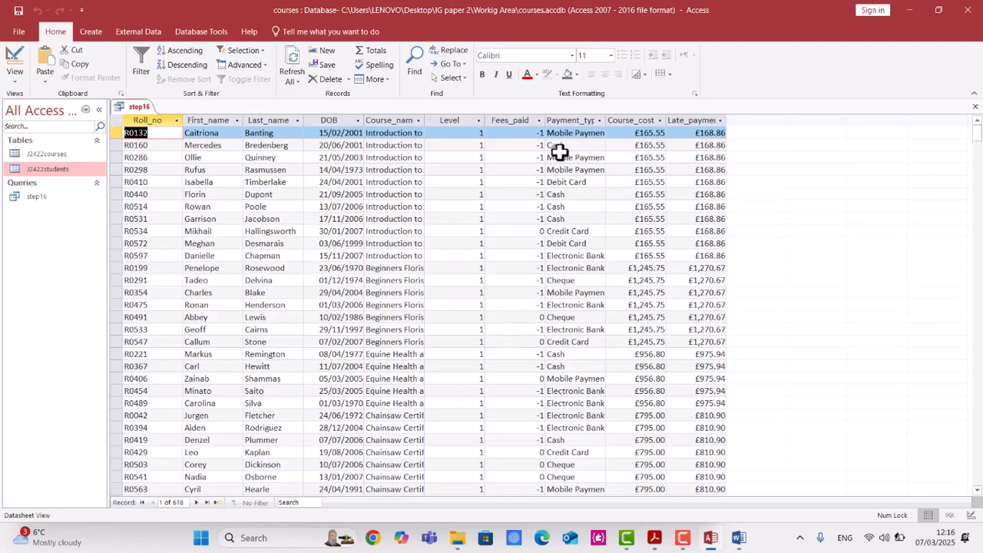
{"action": "right_click", "coordinate": [141, 110]}
{"action": "left_click", "coordinate": [172, 135]}
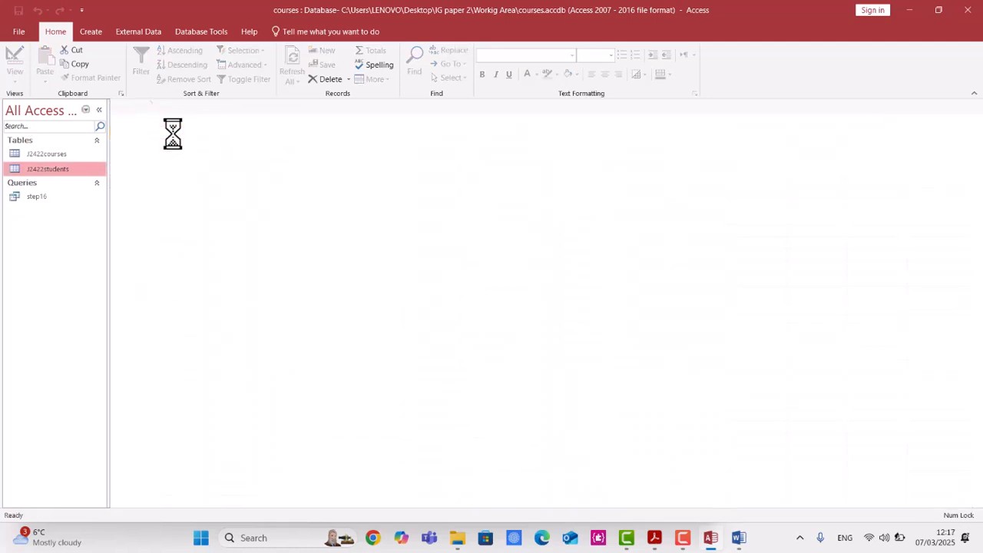
Open the J2422courses and J2422students tables in Design View.
{"action": "double_click", "coordinate": [63, 157]}
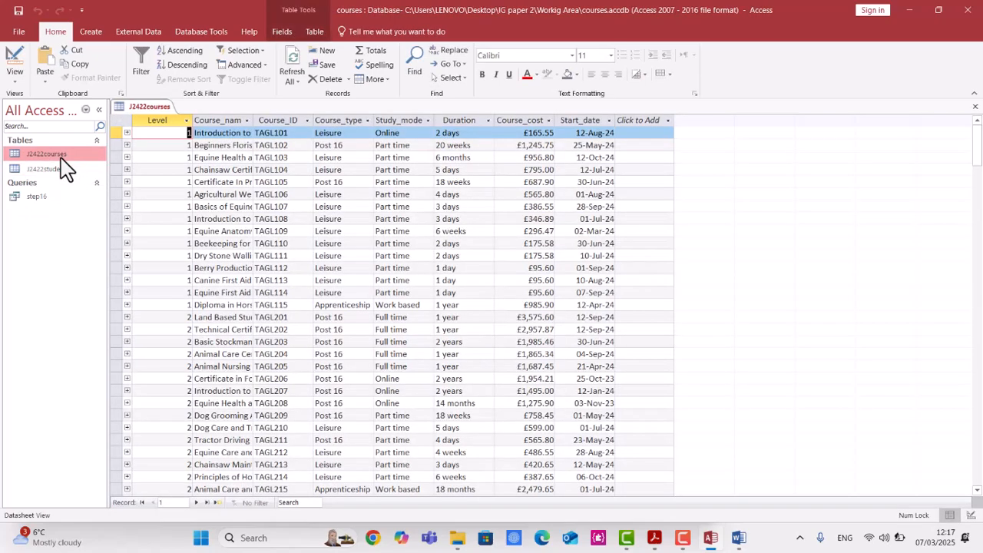
{"action": "right_click", "coordinate": [153, 109]}
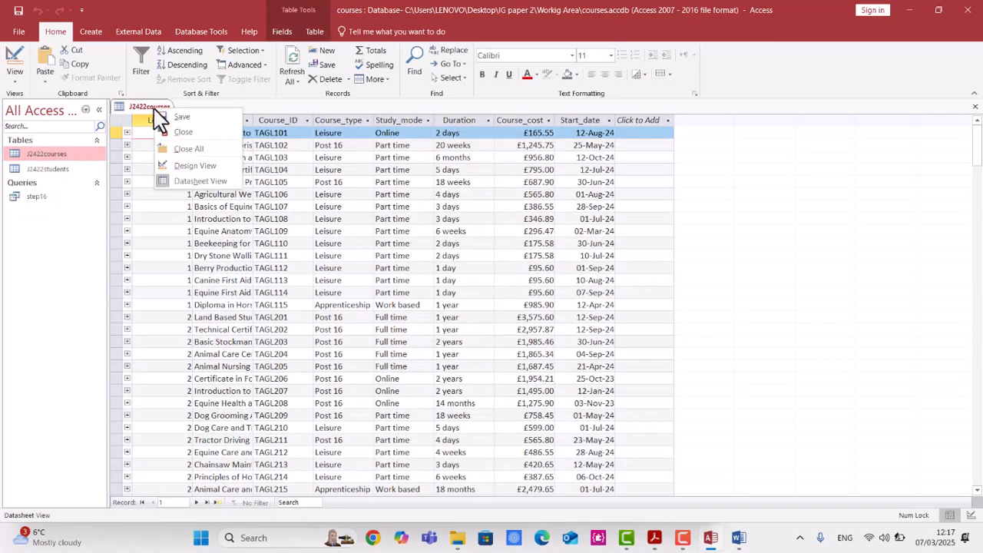
{"action": "left_click", "coordinate": [184, 166]}
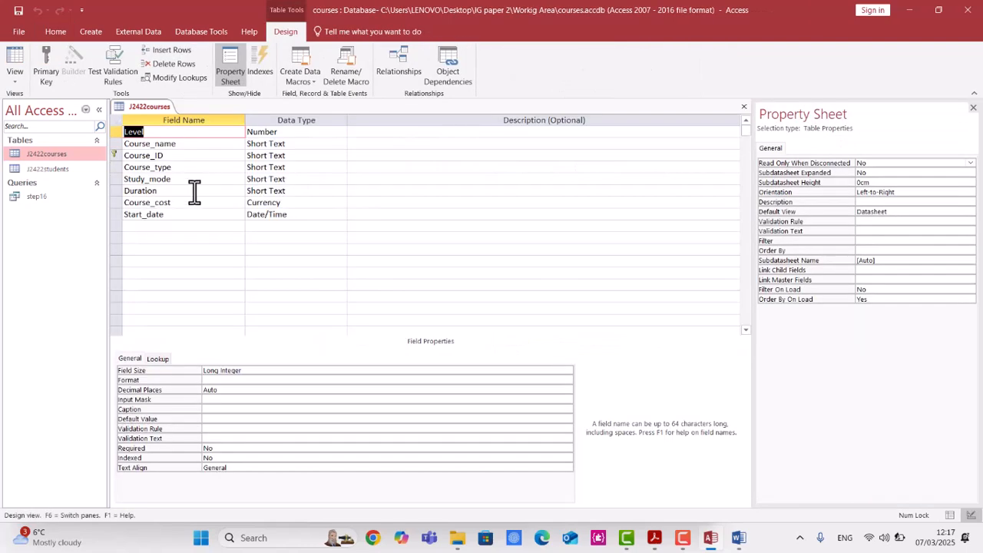
{"action": "double_click", "coordinate": [44, 171]}
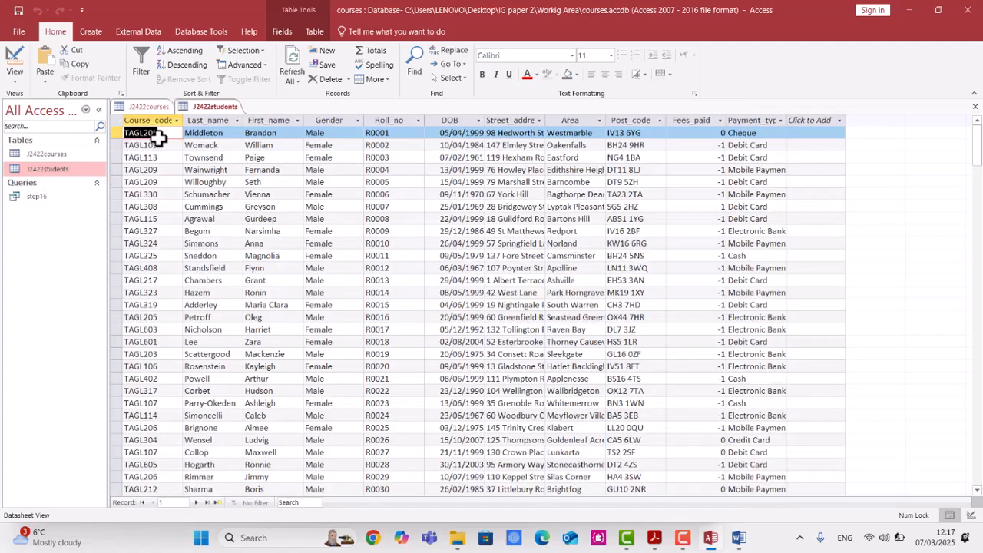
{"action": "right_click", "coordinate": [208, 107]}
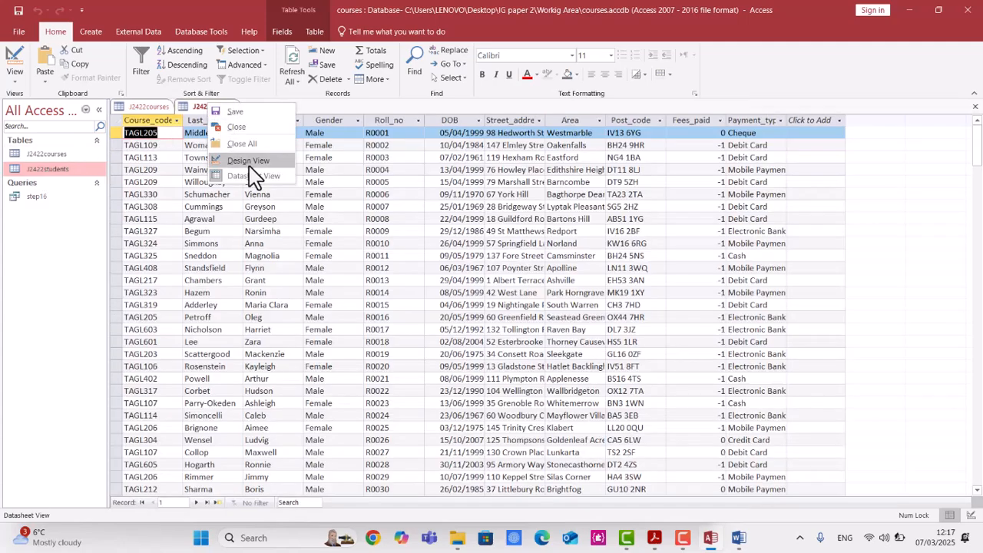
{"action": "left_click", "coordinate": [249, 160]}
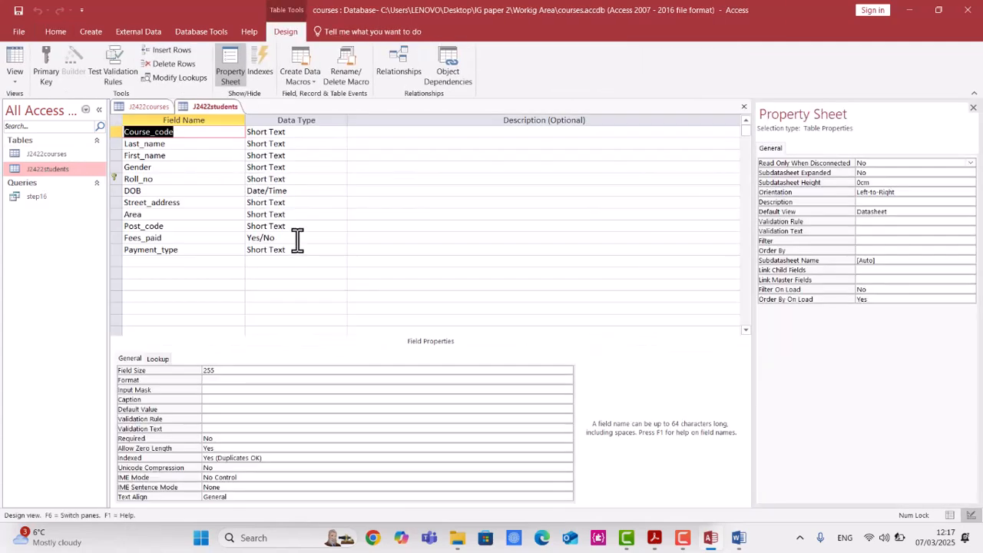
Set the Fees_paid field's Format to Yes/No and save the J2422students table.
{"action": "left_click", "coordinate": [294, 239]}
{"action": "left_click", "coordinate": [240, 369]}
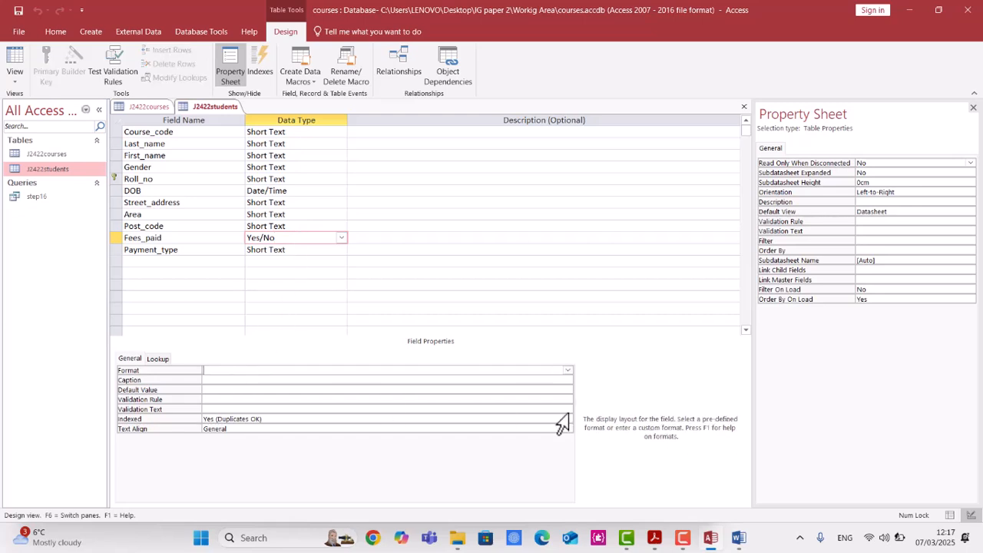
{"action": "left_click", "coordinate": [567, 371]}
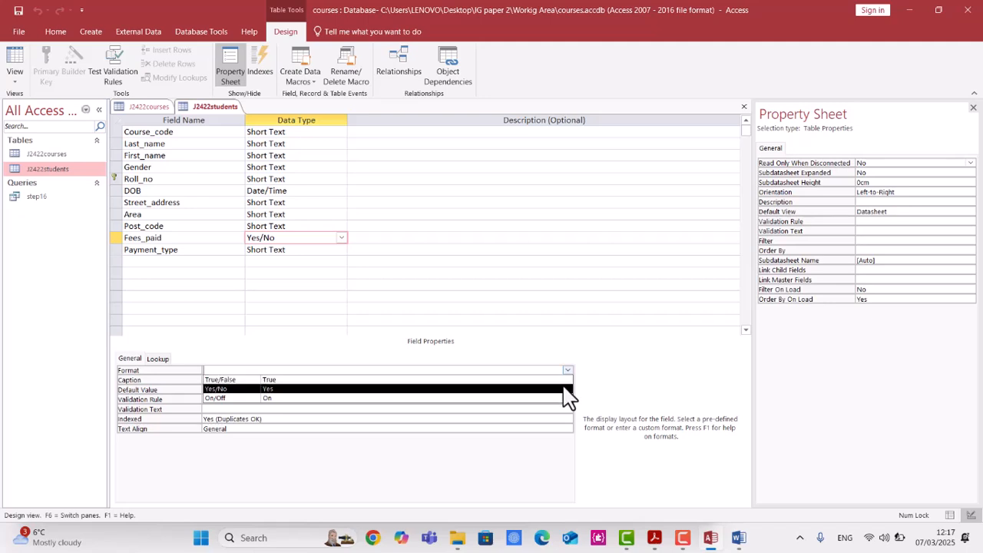
{"action": "left_click", "coordinate": [565, 389]}
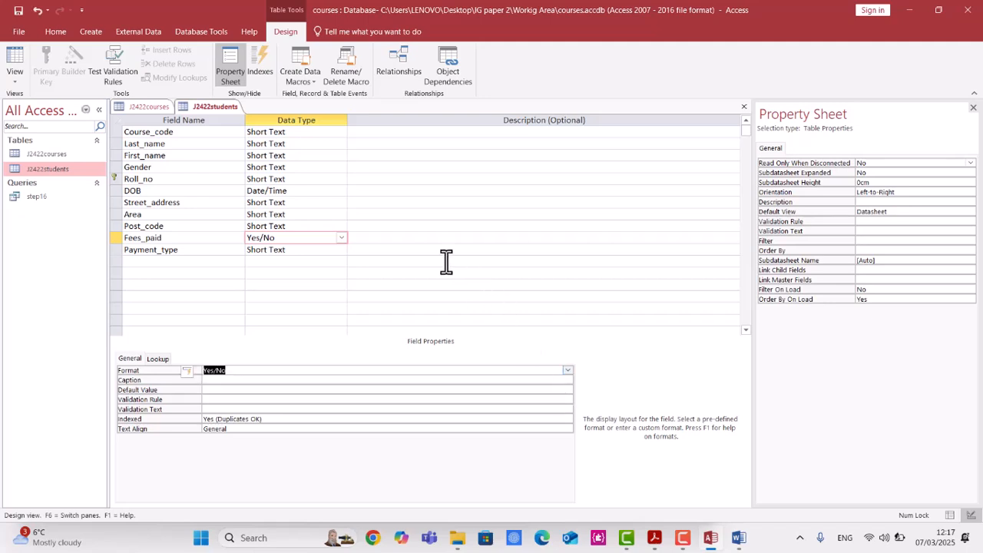
{"action": "right_click", "coordinate": [208, 107]}
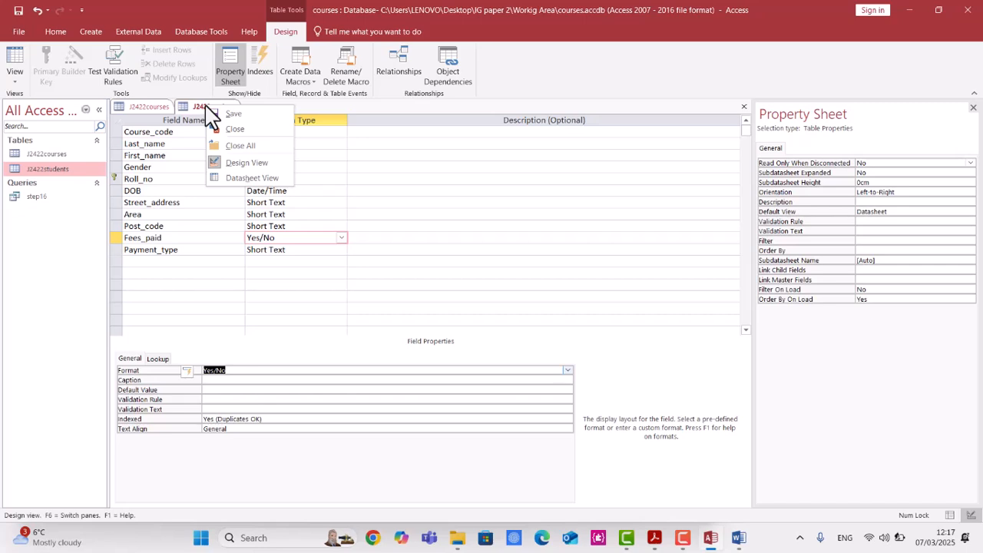
{"action": "left_click", "coordinate": [223, 112]}
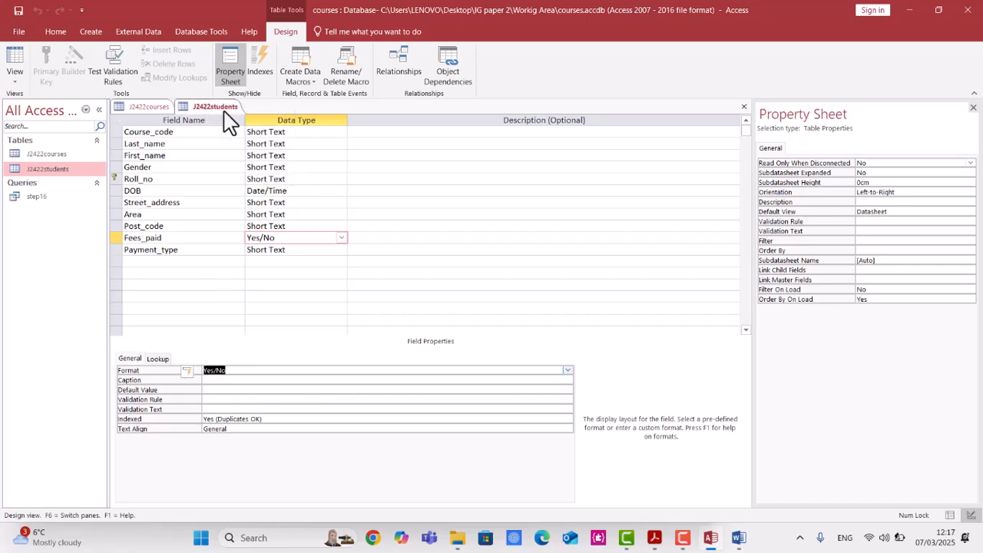
Close both tables and reopen the step16 query.
{"action": "right_click", "coordinate": [209, 111]}
{"action": "left_click", "coordinate": [231, 132]}
{"action": "right_click", "coordinate": [160, 114]}
{"action": "left_click", "coordinate": [186, 131]}
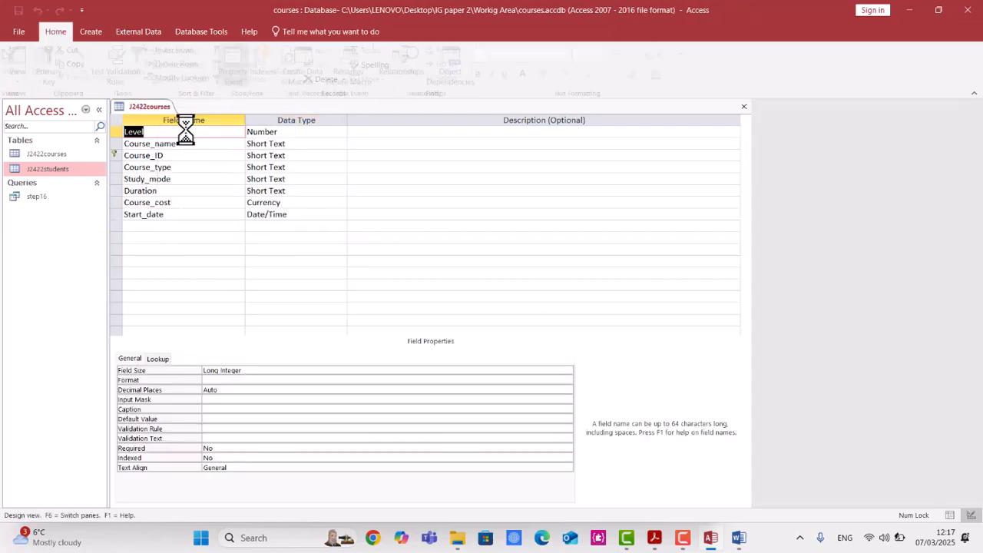
{"action": "left_click", "coordinate": [55, 201]}
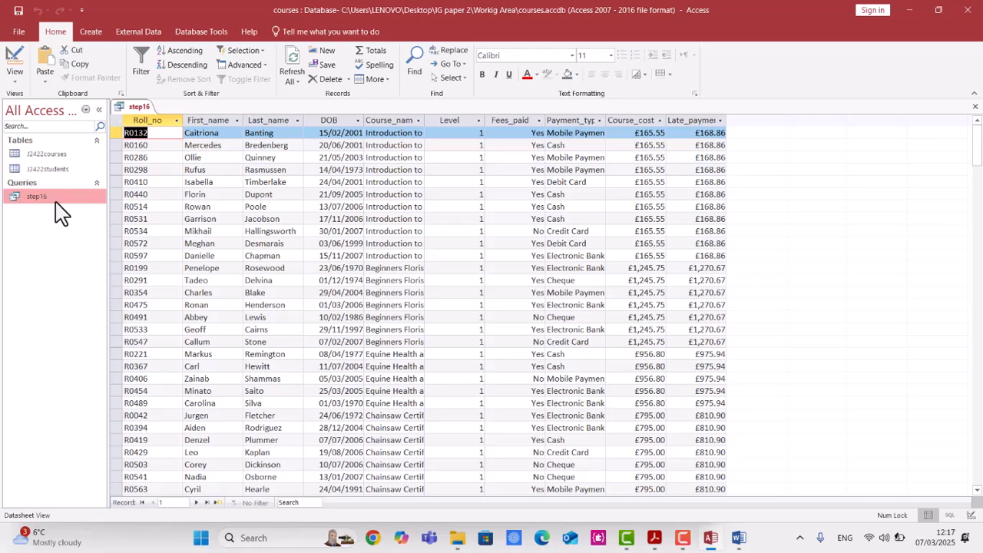
Scroll through the step16 query results checking the Fees_paid values, then close the query.
{"action": "left_click", "coordinate": [435, 146]}
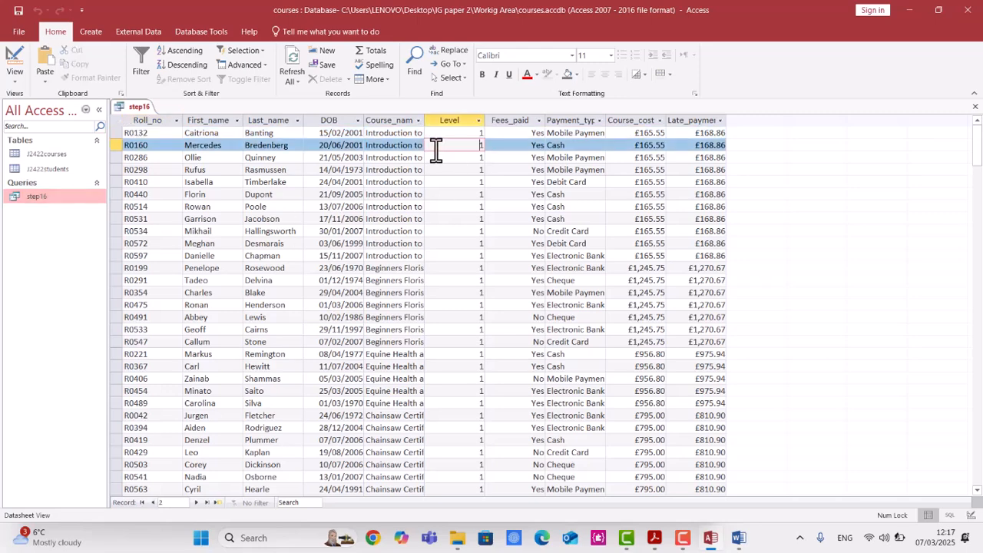
{"action": "left_click", "coordinate": [516, 183]}
{"action": "scroll", "coordinate": [509, 230], "scroll_direction": "down", "scroll_amount": 6}
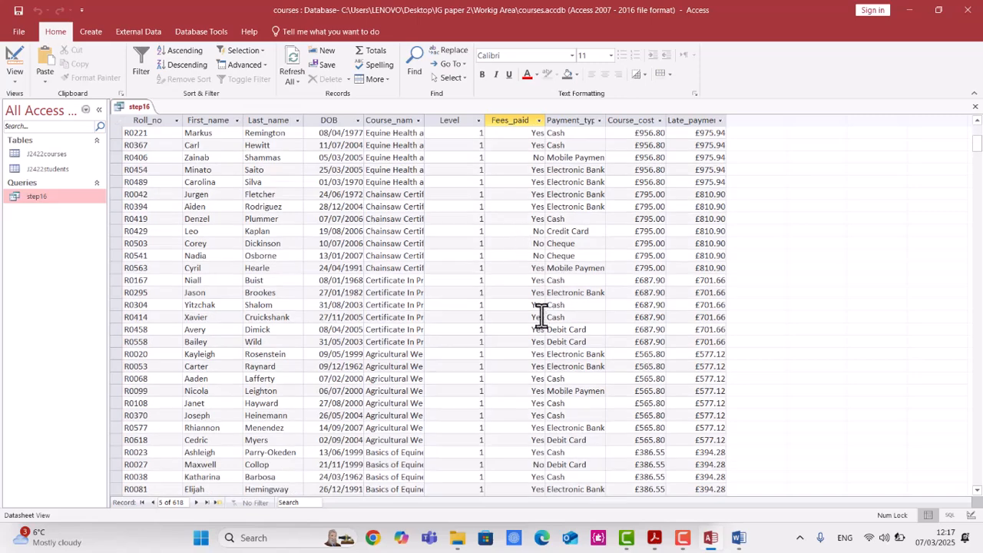
{"action": "left_click", "coordinate": [530, 318]}
{"action": "scroll", "coordinate": [526, 338], "scroll_direction": "down", "scroll_amount": 3}
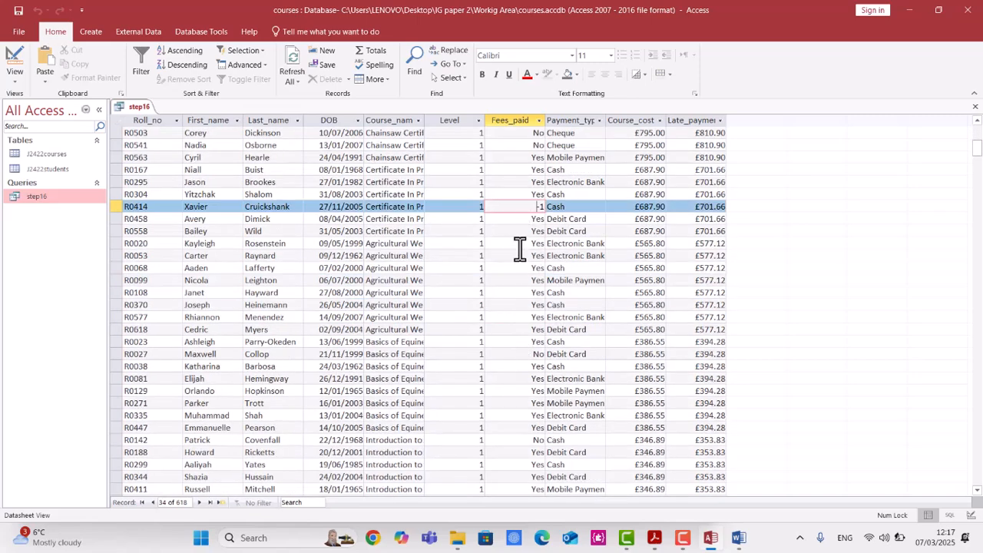
{"action": "scroll", "coordinate": [530, 392], "scroll_direction": "down", "scroll_amount": 5}
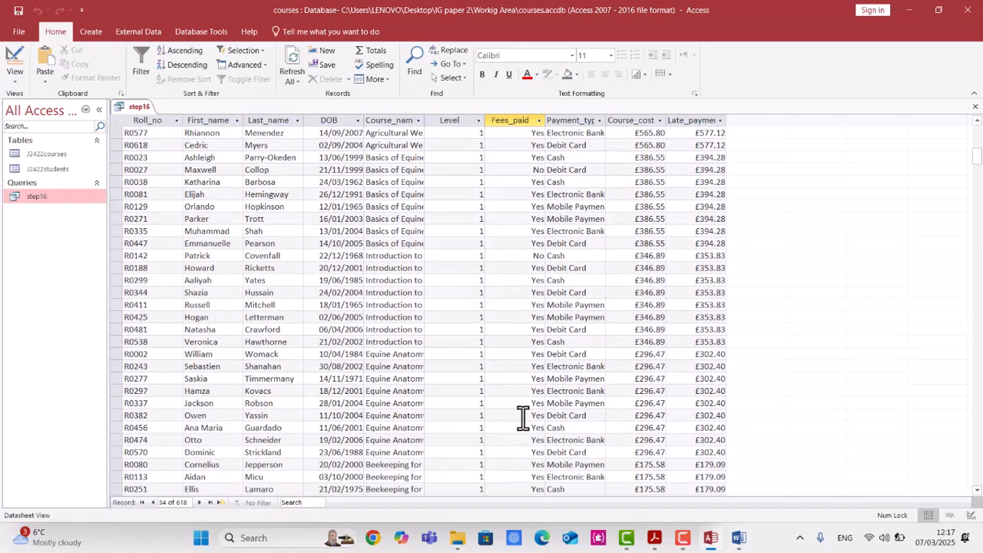
{"action": "scroll", "coordinate": [523, 415], "scroll_direction": "down", "scroll_amount": 12}
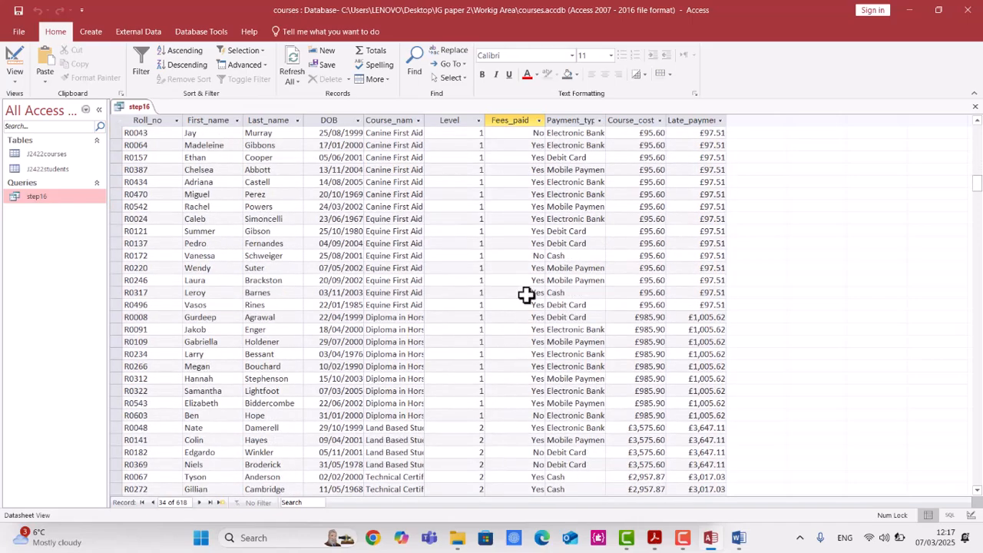
{"action": "left_click", "coordinate": [527, 256]}
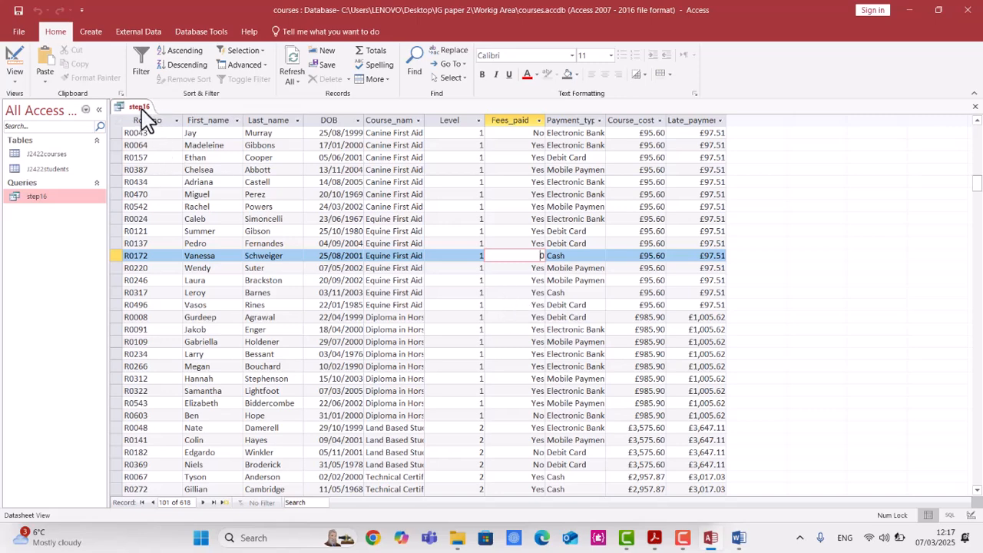
{"action": "right_click", "coordinate": [139, 107]}
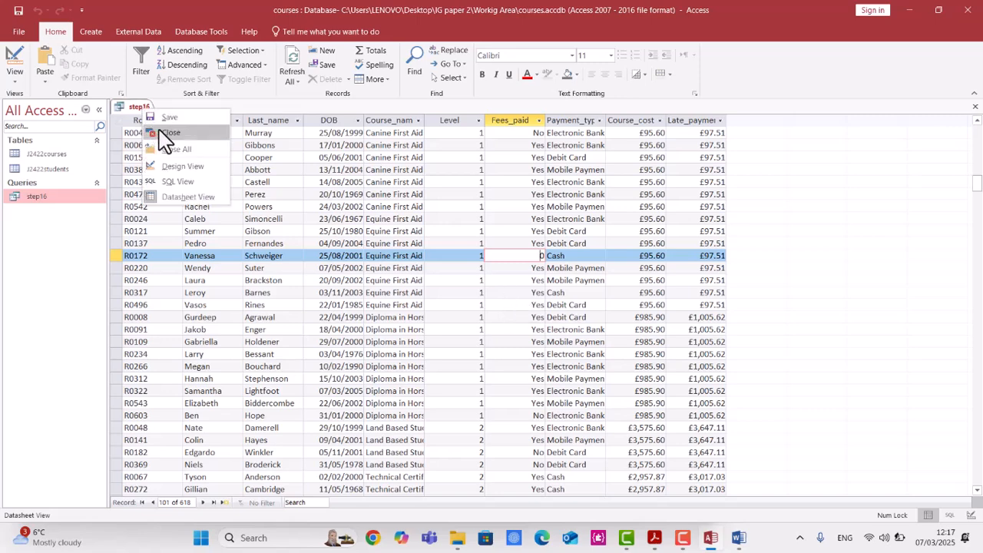
{"action": "left_click", "coordinate": [156, 132]}
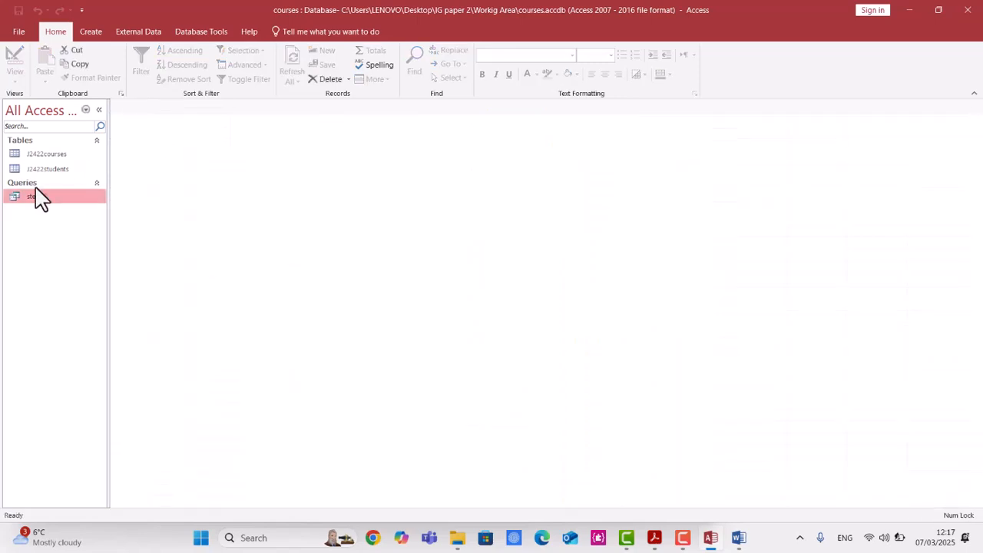
Switch to the question paper PDF and highlight the sort order and landscape page orientation requirements.
{"action": "left_click", "coordinate": [654, 538]}
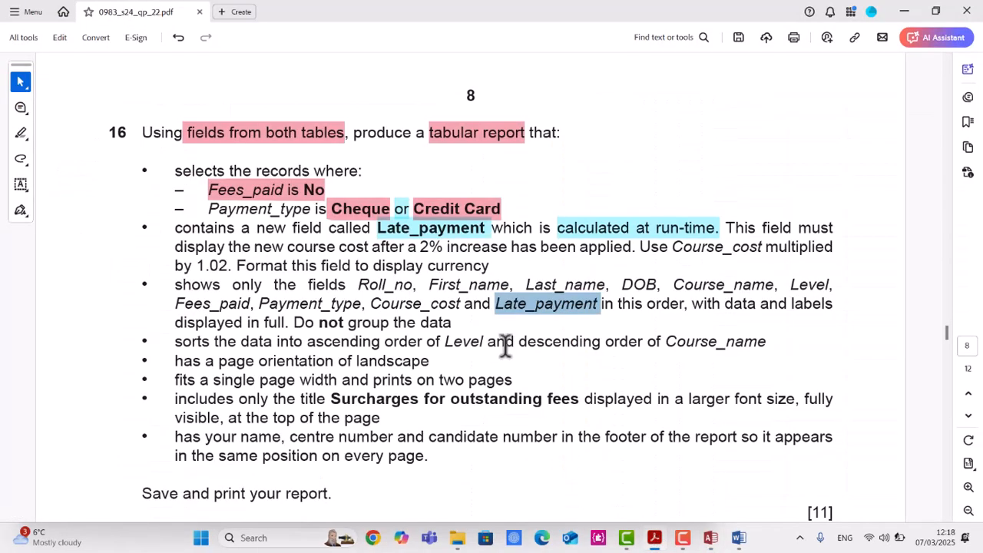
{"action": "left_click_drag", "start_coordinate": [463, 330], "coordinate": [297, 285]}
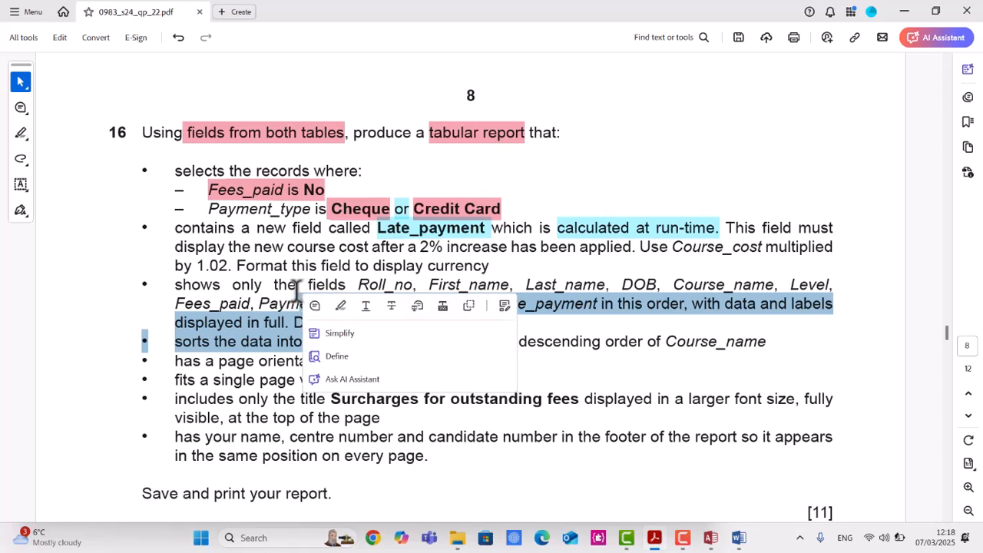
{"action": "left_click", "coordinate": [297, 285]}
{"action": "left_click_drag", "start_coordinate": [176, 338], "coordinate": [775, 359]}
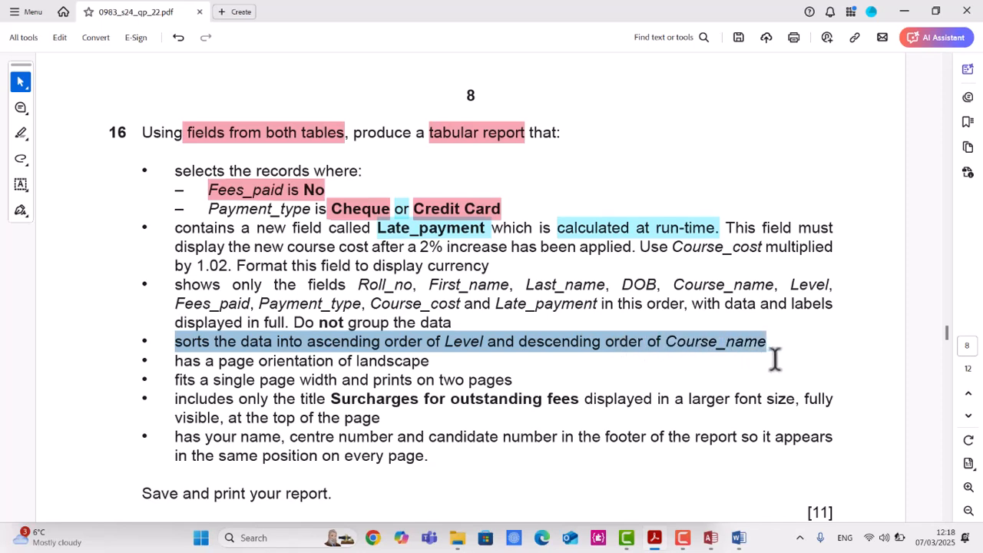
{"action": "left_click", "coordinate": [392, 350]}
{"action": "left_click_drag", "start_coordinate": [446, 343], "coordinate": [485, 342]}
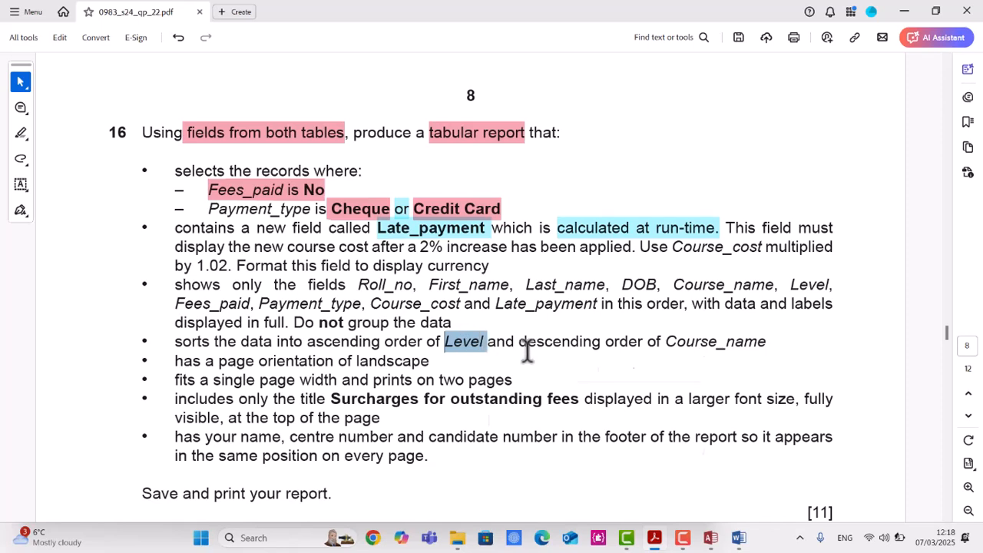
{"action": "left_click", "coordinate": [551, 346]}
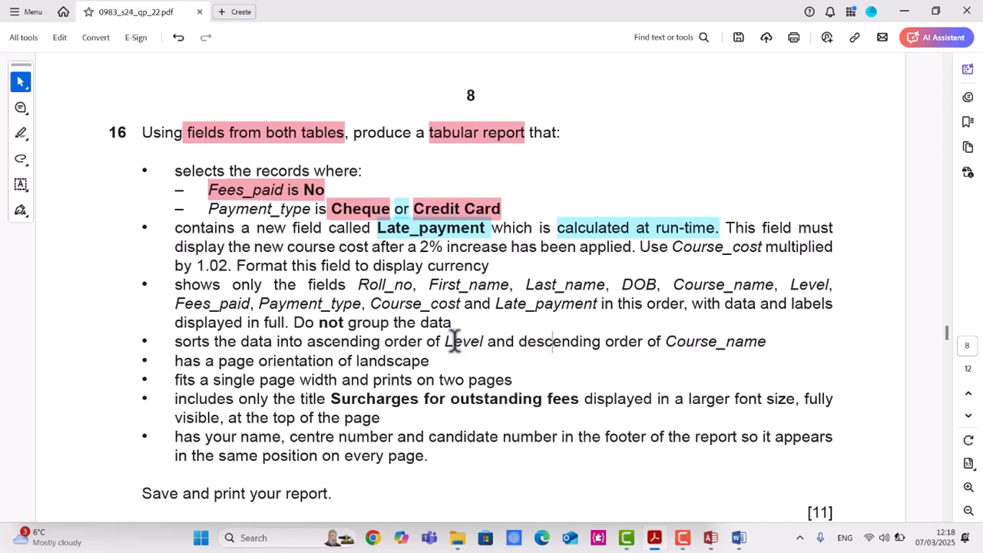
{"action": "left_click_drag", "start_coordinate": [308, 342], "coordinate": [768, 345]}
{"action": "left_click", "coordinate": [509, 364]}
{"action": "left_click", "coordinate": [765, 368]}
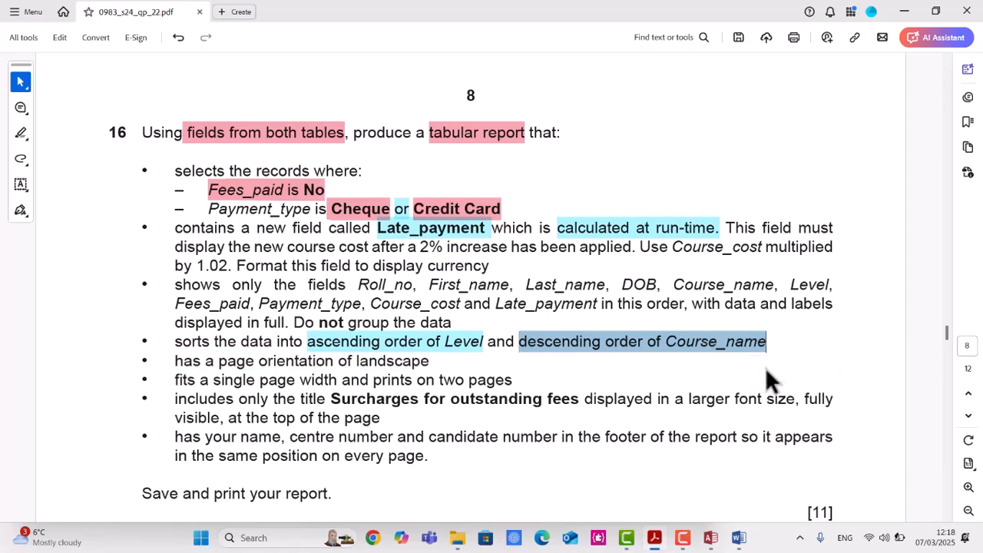
{"action": "left_click_drag", "start_coordinate": [220, 361], "coordinate": [429, 363]}
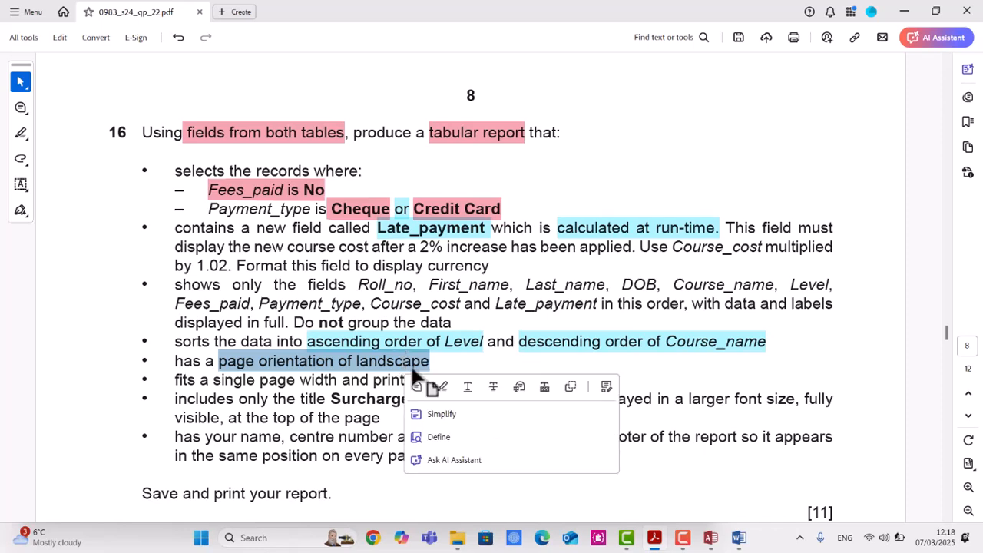
{"action": "left_click", "coordinate": [444, 388]}
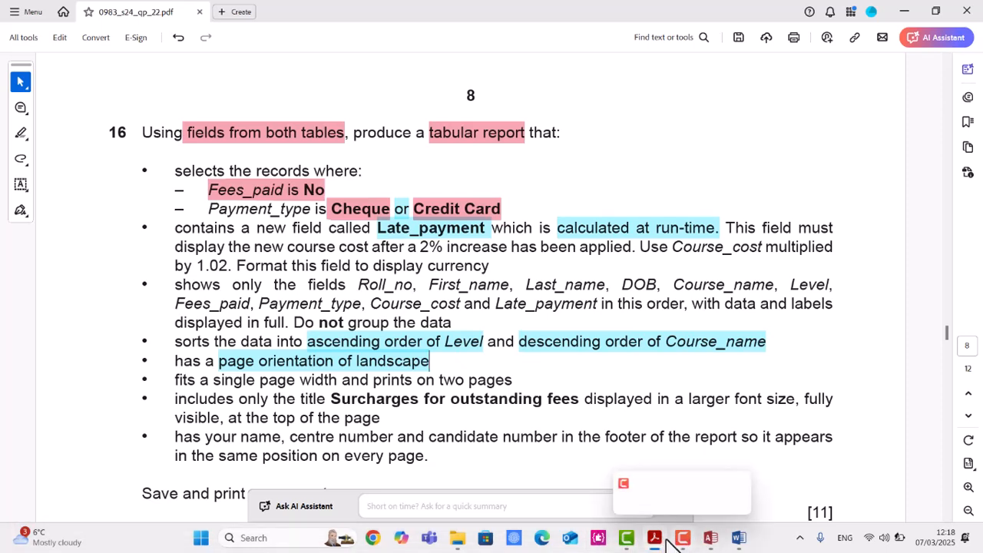
Return to Access, start the Report Wizard on the step16 query with all fields, viewing data by J2422students.
{"action": "left_click", "coordinate": [709, 538]}
{"action": "left_click", "coordinate": [95, 33]}
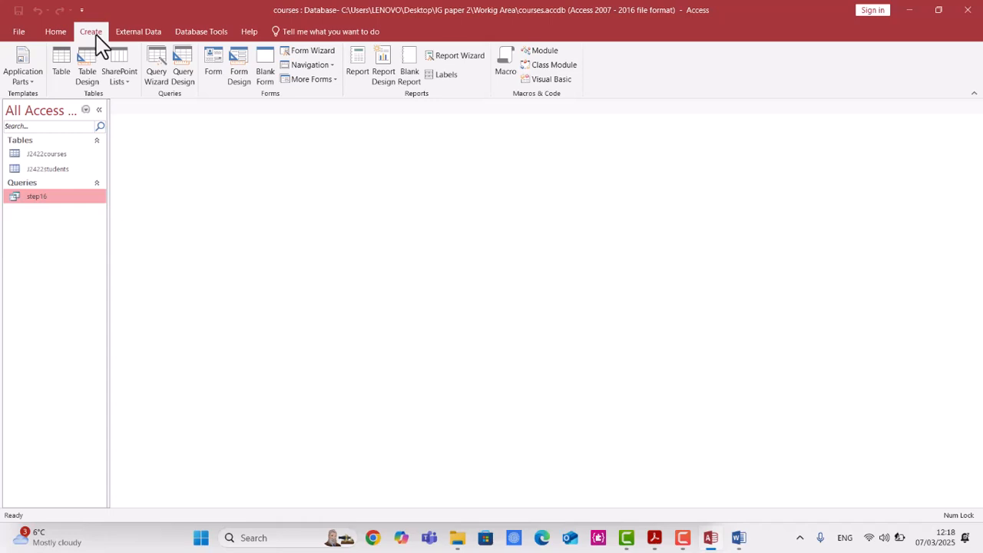
{"action": "left_click", "coordinate": [455, 66]}
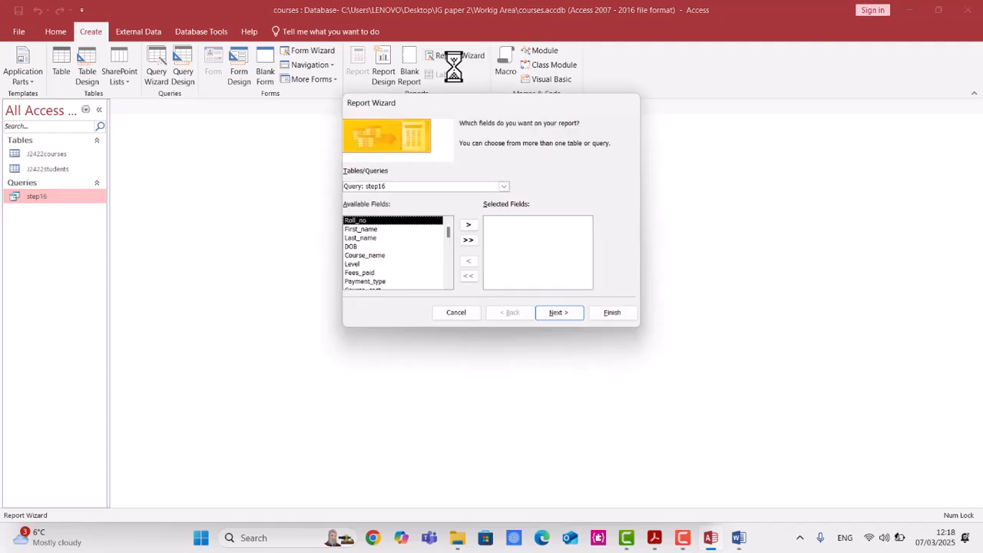
{"action": "left_click", "coordinate": [469, 240]}
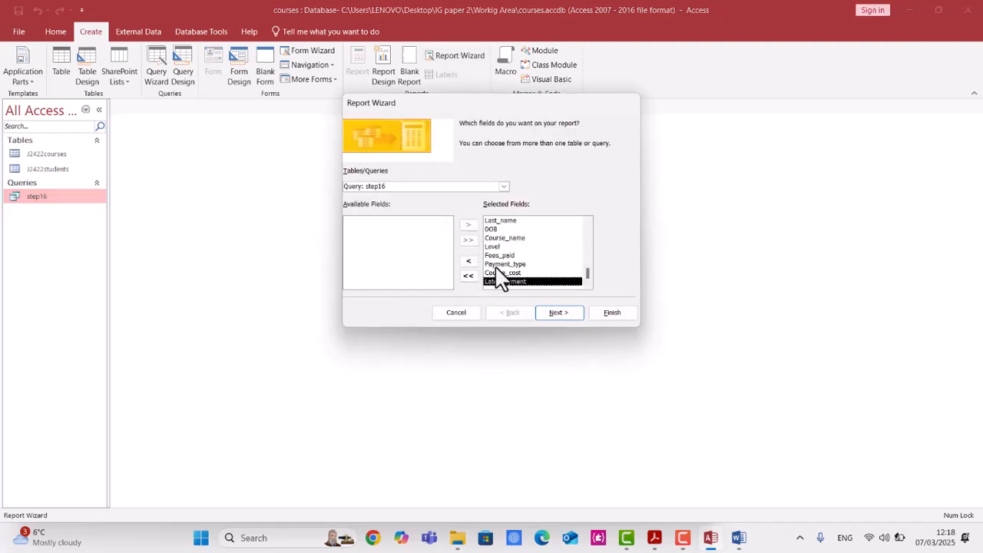
{"action": "left_click", "coordinate": [559, 312]}
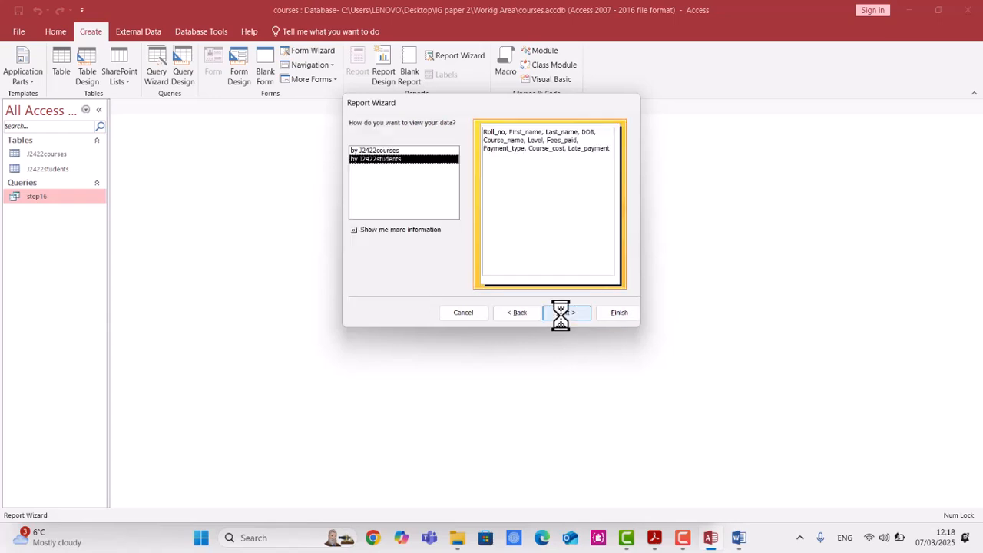
{"action": "left_click", "coordinate": [390, 151]}
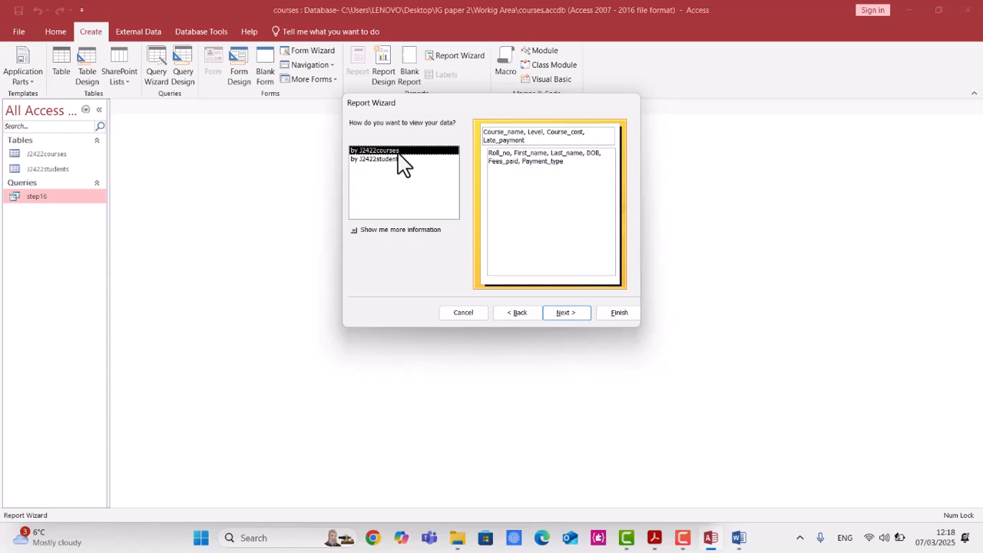
{"action": "left_click", "coordinate": [398, 160]}
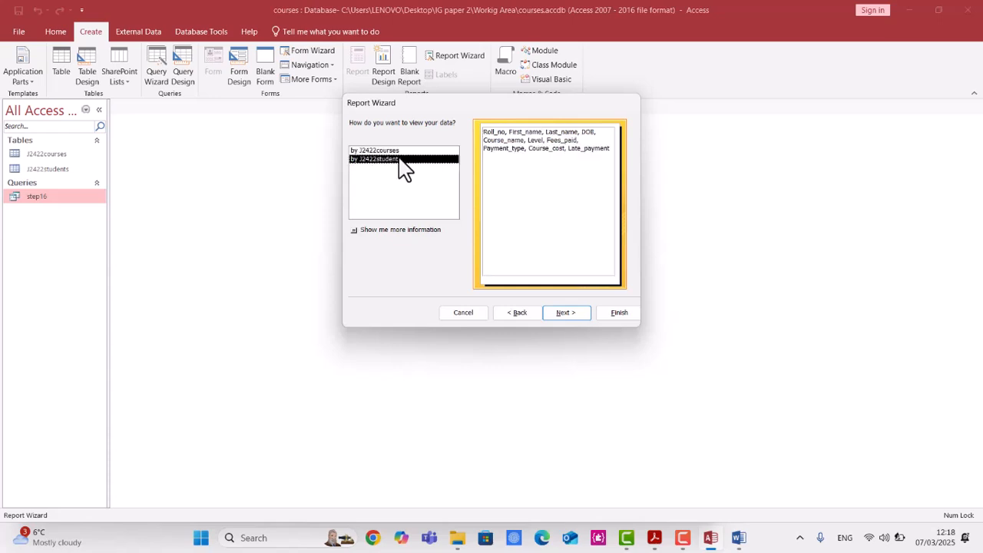
Skip grouping and sort the report by Level ascending and Course_name descending.
{"action": "left_click", "coordinate": [581, 327]}
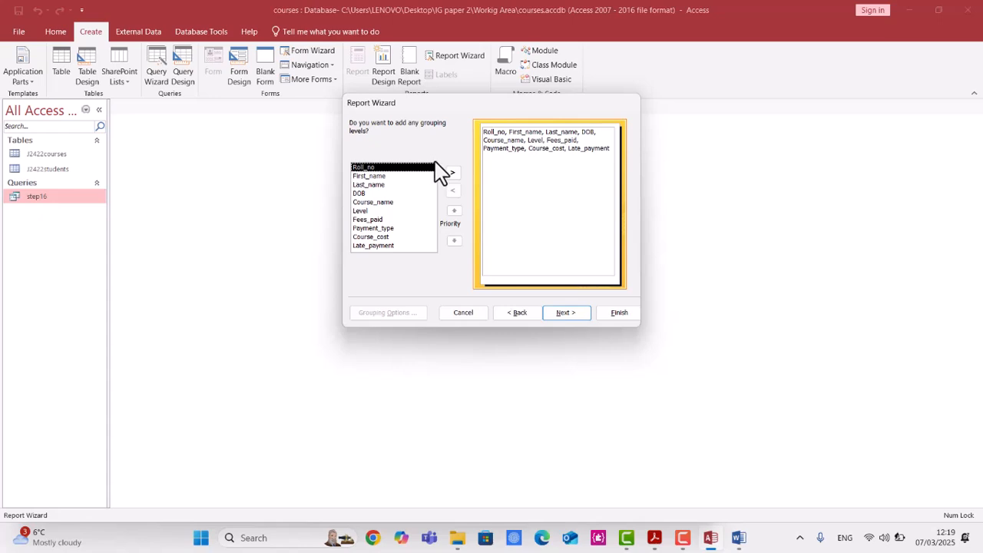
{"action": "left_click", "coordinate": [582, 326]}
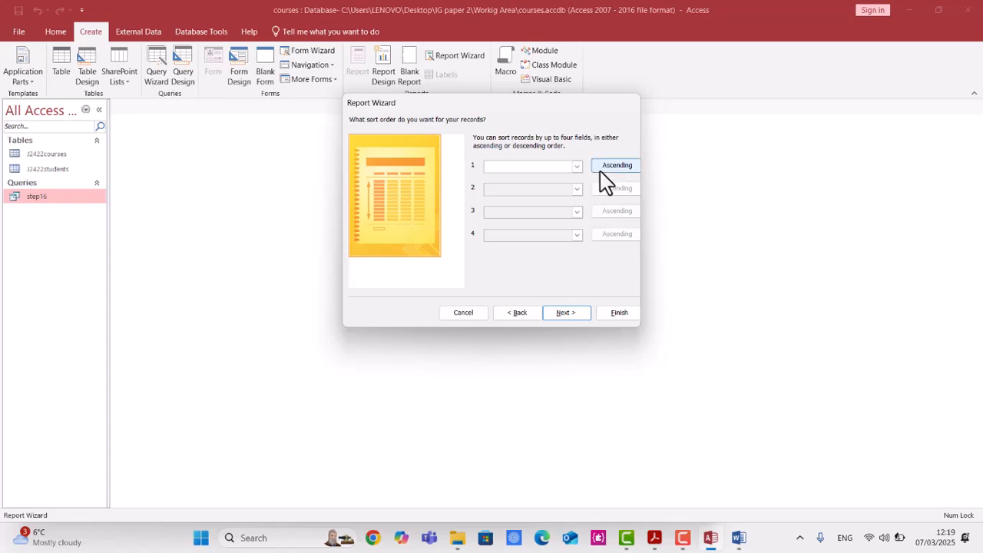
{"action": "left_click", "coordinate": [577, 167]}
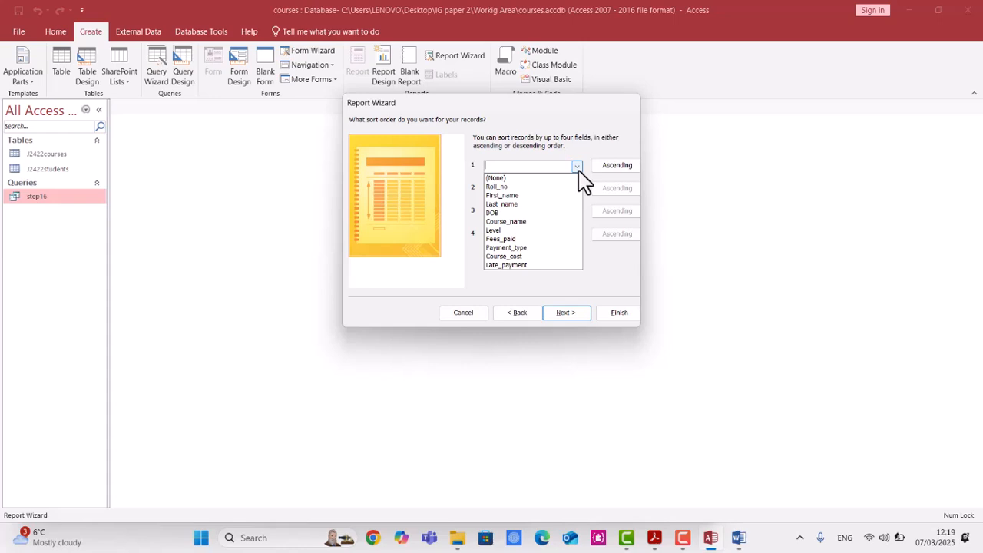
{"action": "left_click", "coordinate": [560, 230]}
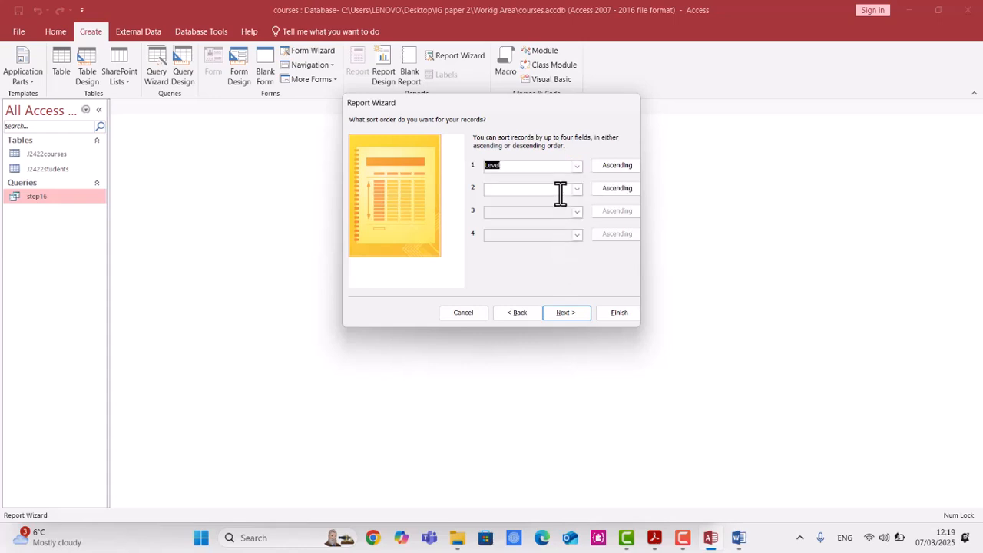
{"action": "left_click", "coordinate": [617, 191]}
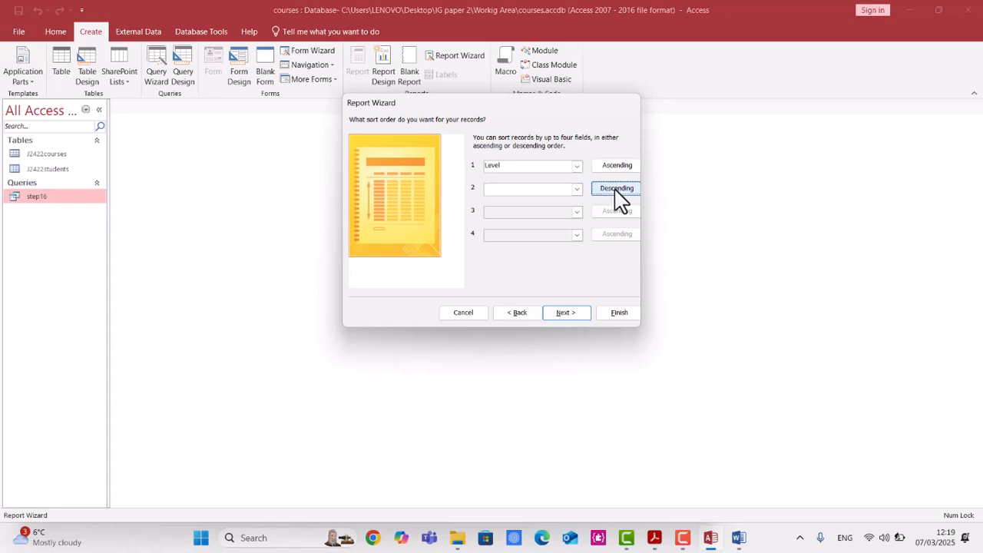
{"action": "left_click", "coordinate": [577, 189]}
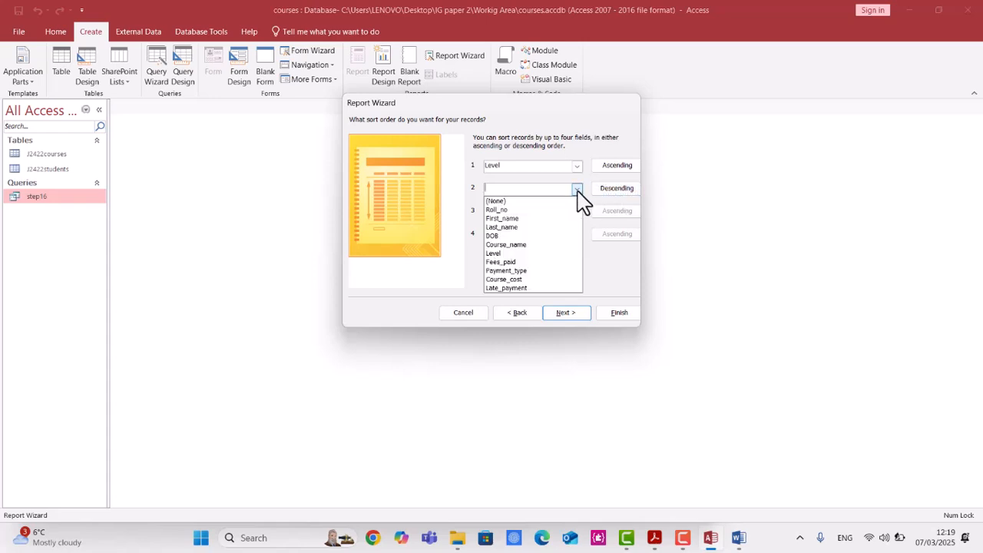
{"action": "left_click", "coordinate": [515, 244]}
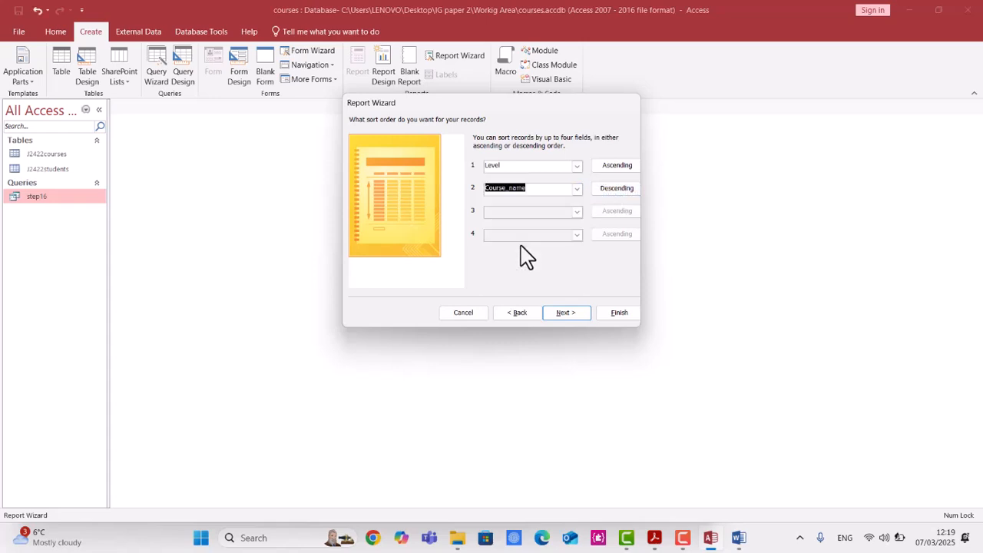
{"action": "left_click", "coordinate": [567, 314]}
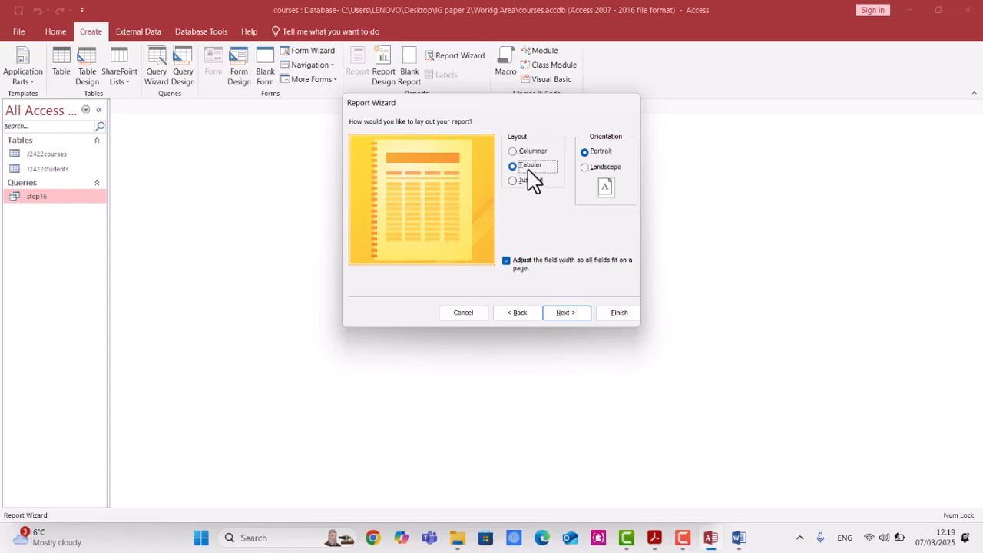
Keep the tabular layout, set the report orientation to landscape and continue.
{"action": "left_click", "coordinate": [656, 538]}
{"action": "left_click", "coordinate": [656, 539]}
{"action": "left_click", "coordinate": [601, 169]}
{"action": "left_click", "coordinate": [566, 314]}
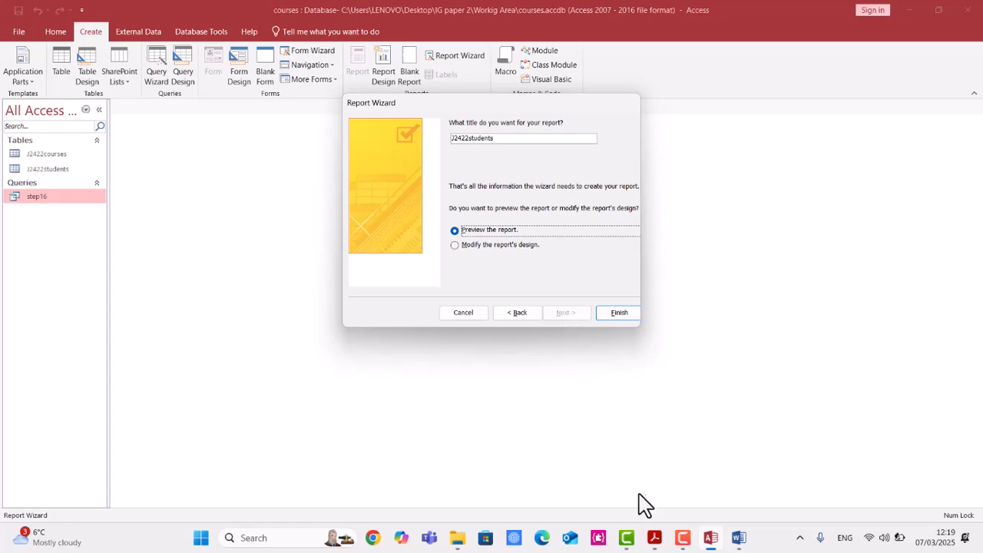
Highlight the single page width and report title requirements in the question paper PDF, then return to the Report Wizard.
{"action": "left_click", "coordinate": [656, 539]}
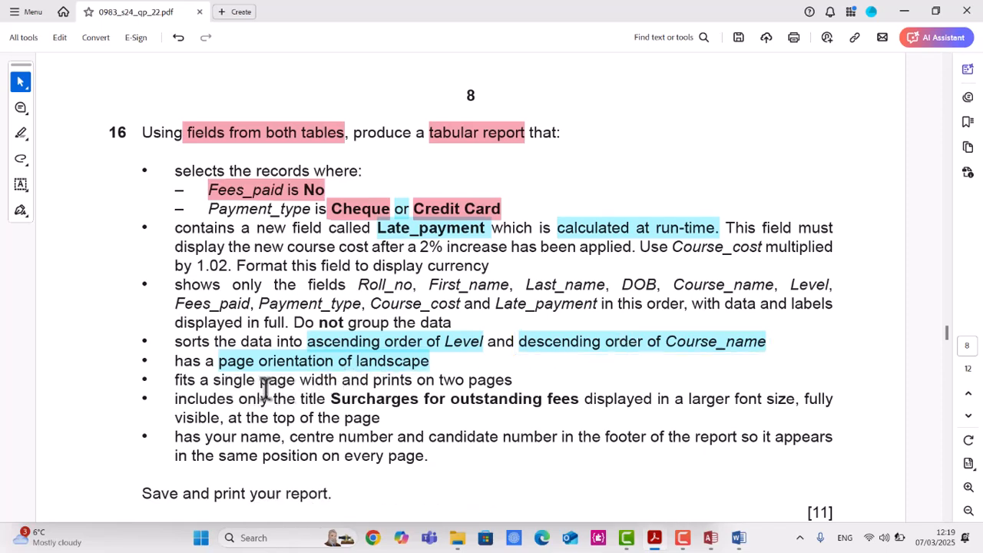
{"action": "left_click_drag", "start_coordinate": [219, 382], "coordinate": [505, 379]}
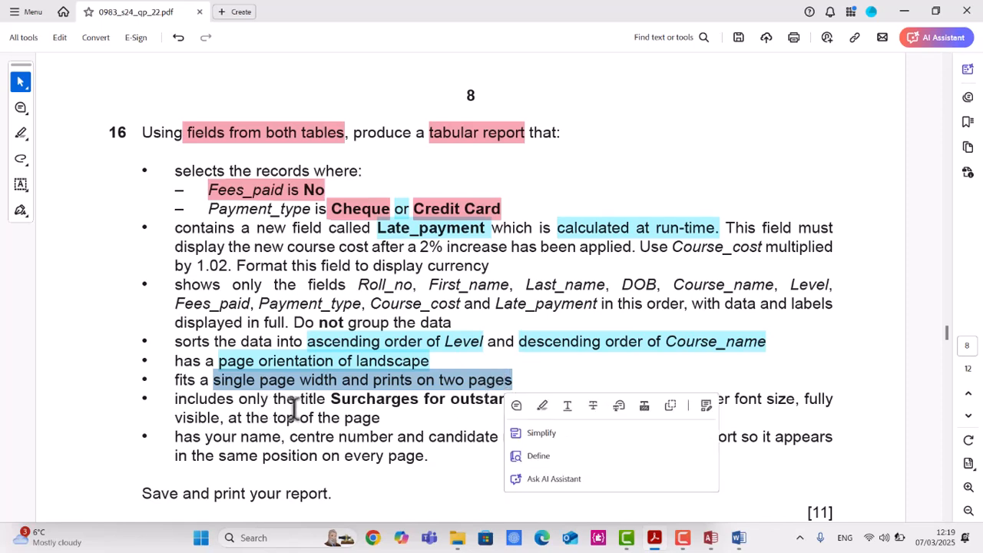
{"action": "left_click", "coordinate": [336, 398]}
{"action": "left_click_drag", "start_coordinate": [336, 398], "coordinate": [550, 413]}
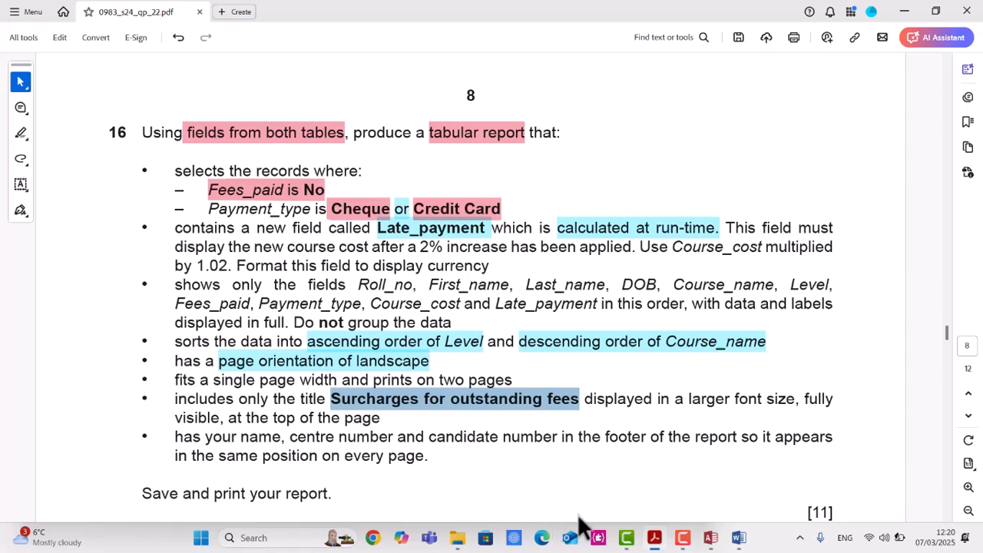
{"action": "left_click", "coordinate": [712, 538]}
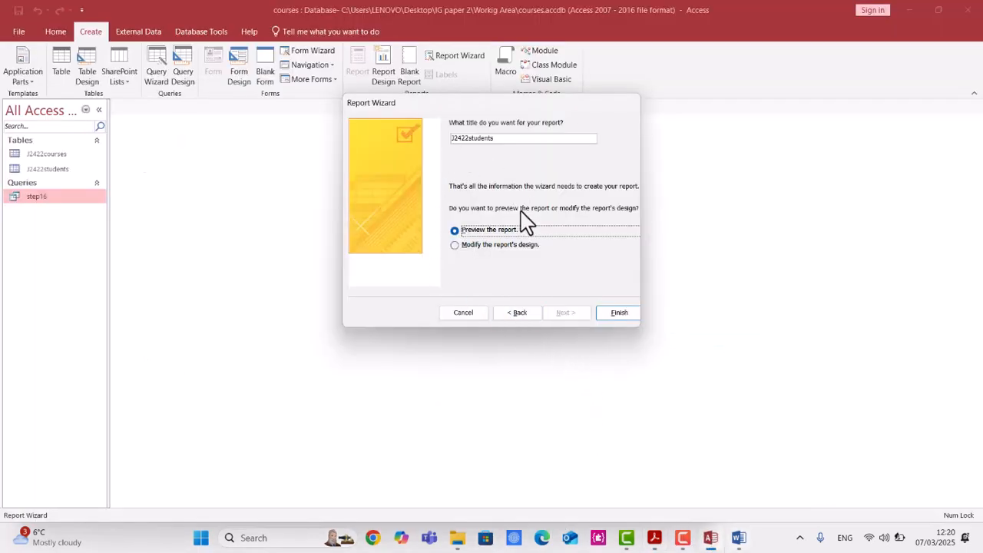
Finish the wizard choosing to modify the report's design, and close the property sheet.
{"action": "left_click", "coordinate": [475, 253]}
{"action": "left_click", "coordinate": [619, 314]}
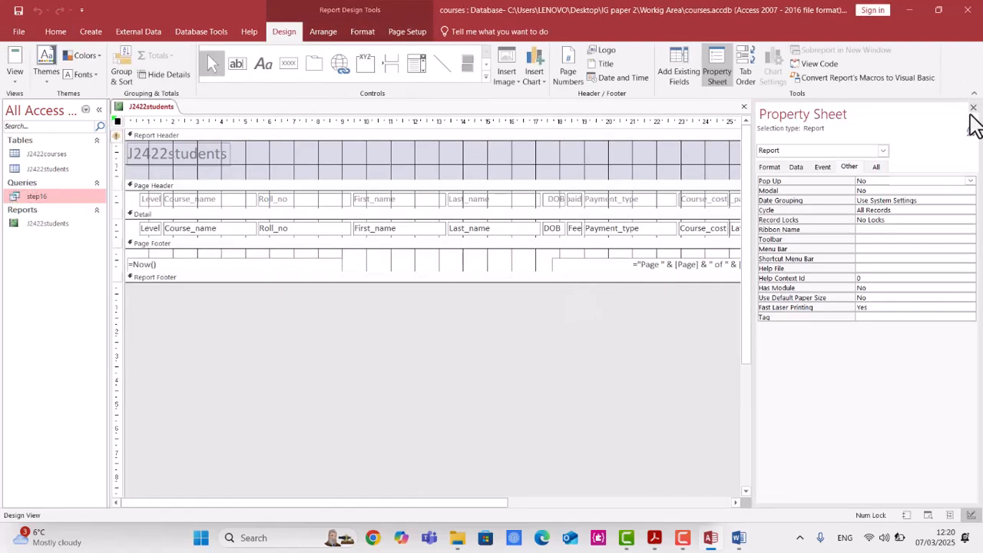
{"action": "left_click", "coordinate": [973, 107]}
Replace the report header title with a pasted label reading Surcharges for outstanding fees.
{"action": "left_click", "coordinate": [221, 155]}
{"action": "key", "text": "Delete"}
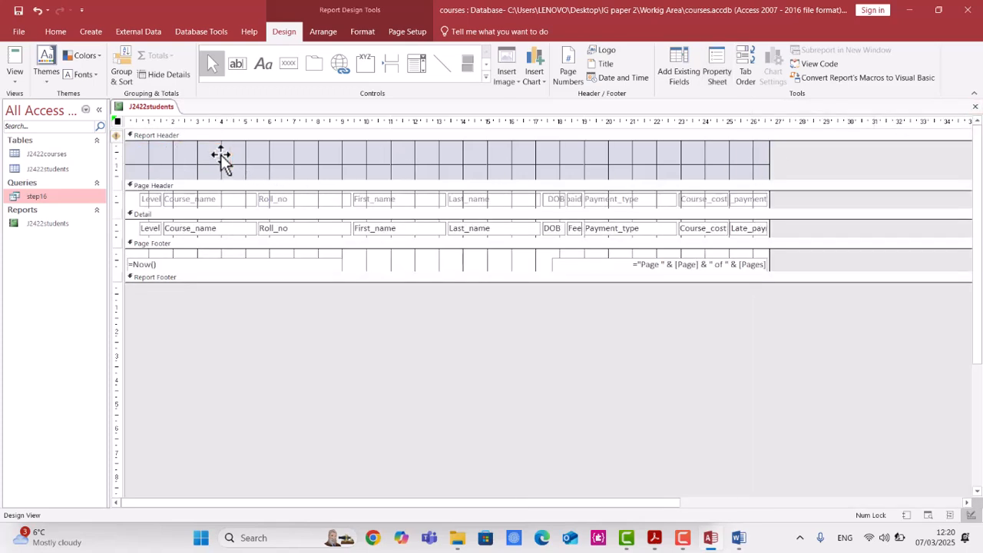
{"action": "key", "text": "ctrl+v"}
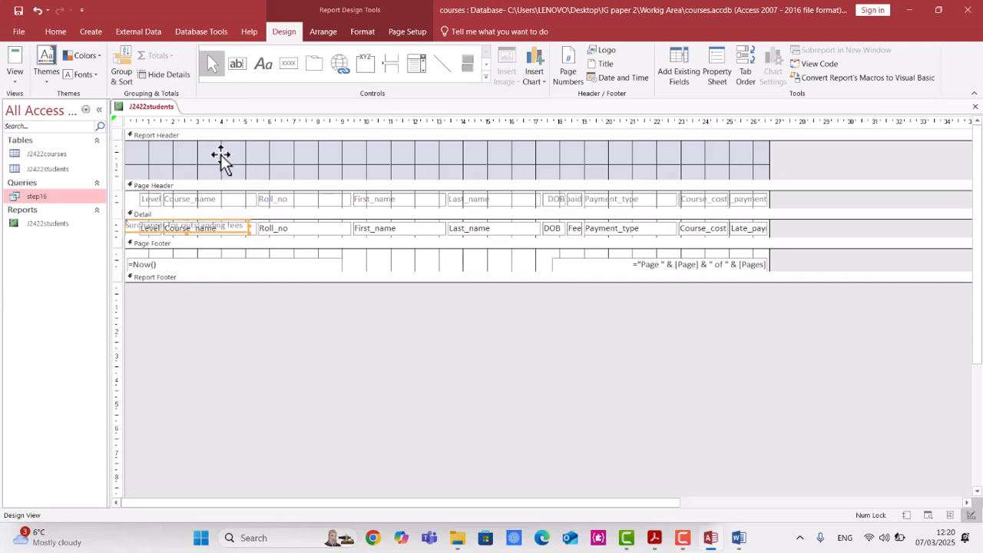
{"action": "left_click_drag", "start_coordinate": [205, 226], "coordinate": [221, 160]}
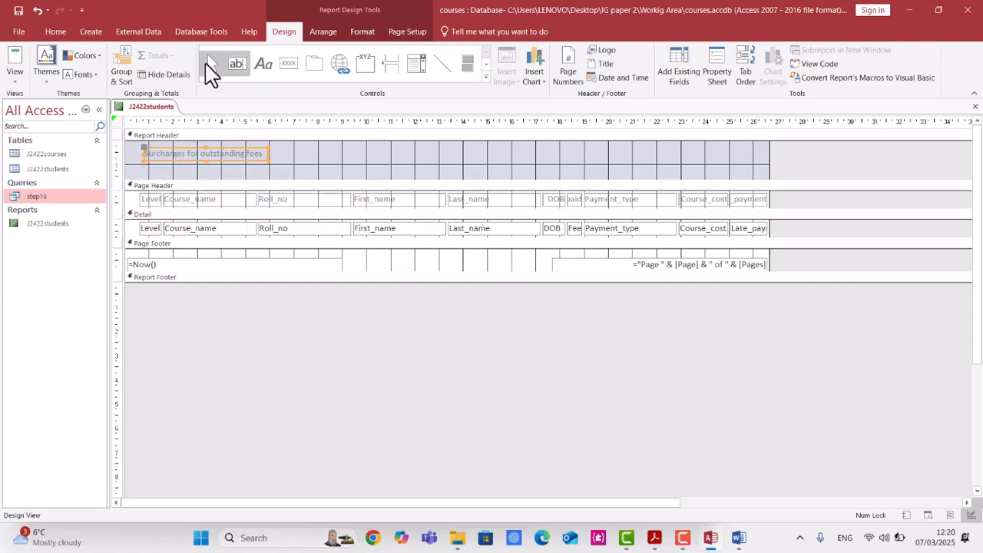
Enlarge the title label and set its font size to 28.
{"action": "left_click", "coordinate": [56, 31]}
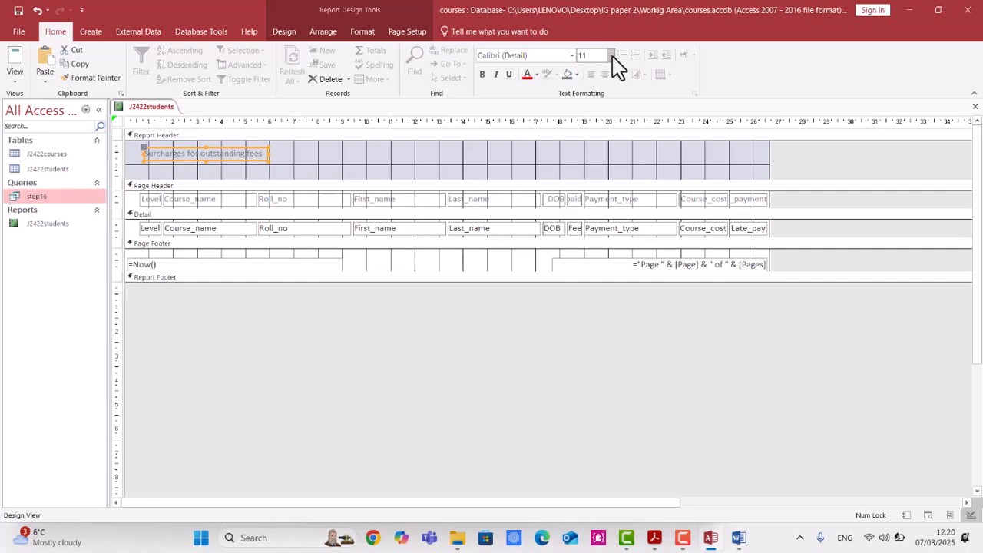
{"action": "left_click", "coordinate": [247, 152]}
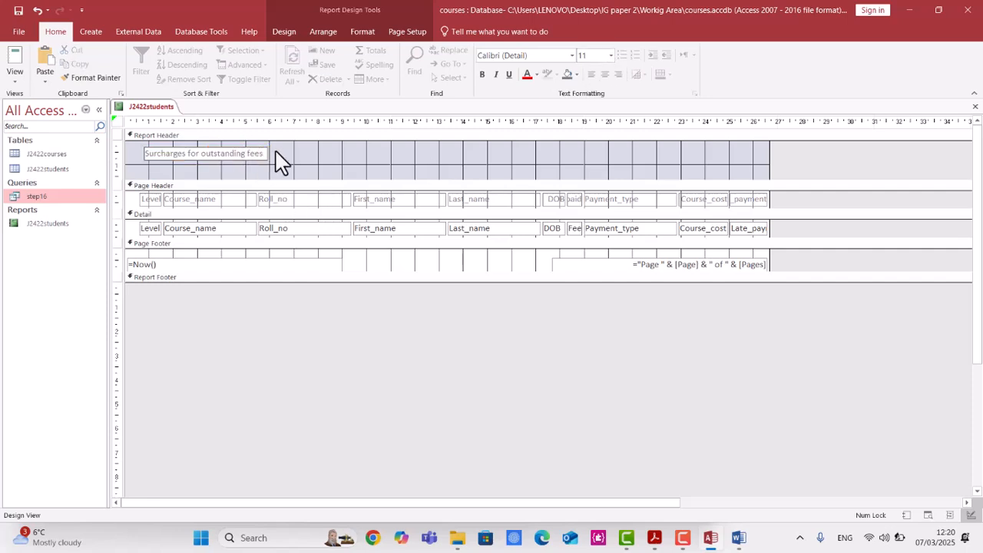
{"action": "left_click_drag", "start_coordinate": [267, 161], "coordinate": [363, 177]}
{"action": "left_click", "coordinate": [307, 154]}
{"action": "left_click_drag", "start_coordinate": [300, 153], "coordinate": [121, 149]}
{"action": "key", "text": "ctrl+c"}
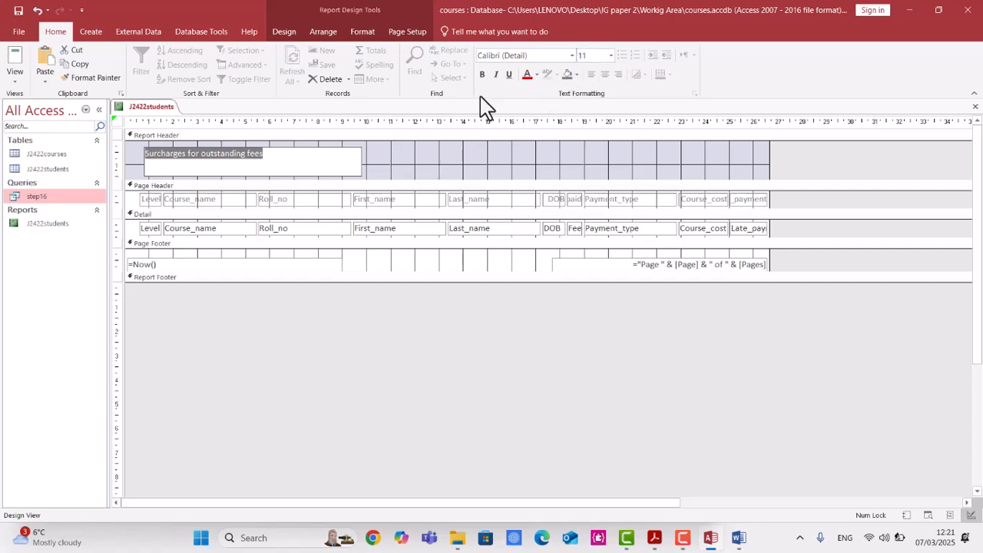
{"action": "left_click", "coordinate": [416, 175]}
{"action": "left_click", "coordinate": [289, 161]}
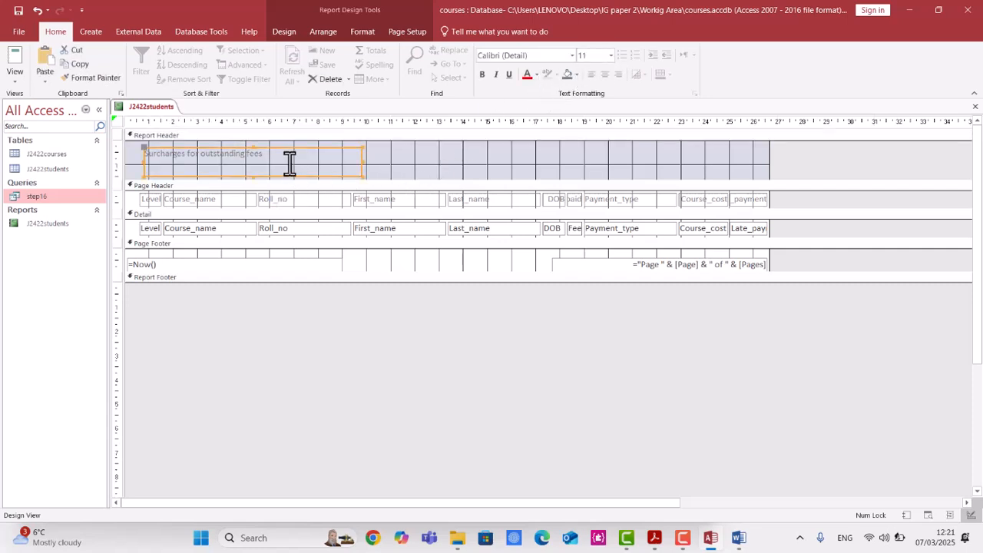
{"action": "left_click", "coordinate": [611, 56]}
{"action": "left_click", "coordinate": [597, 218]}
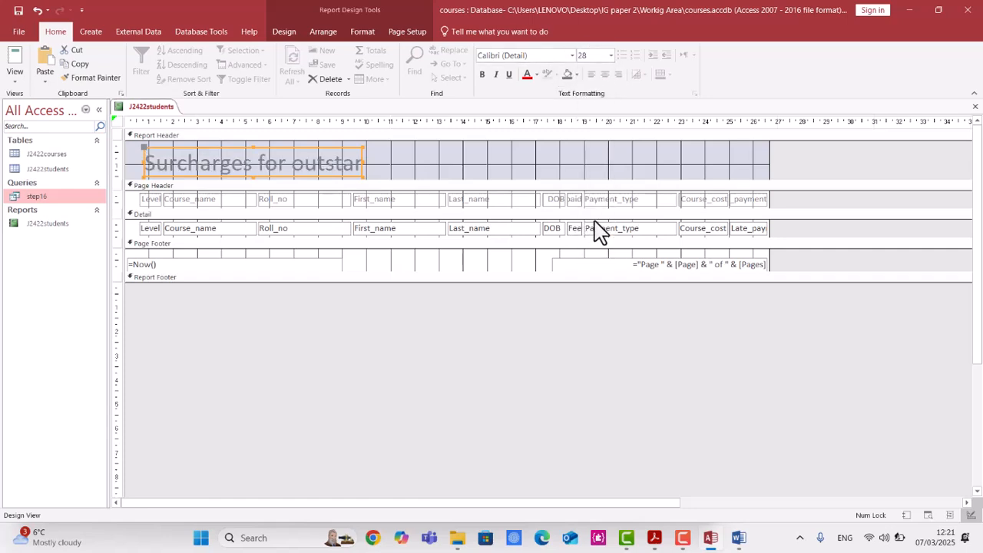
Make the title bold and widen its label to show the full text, nudging it to the left margin.
{"action": "left_click", "coordinate": [482, 74]}
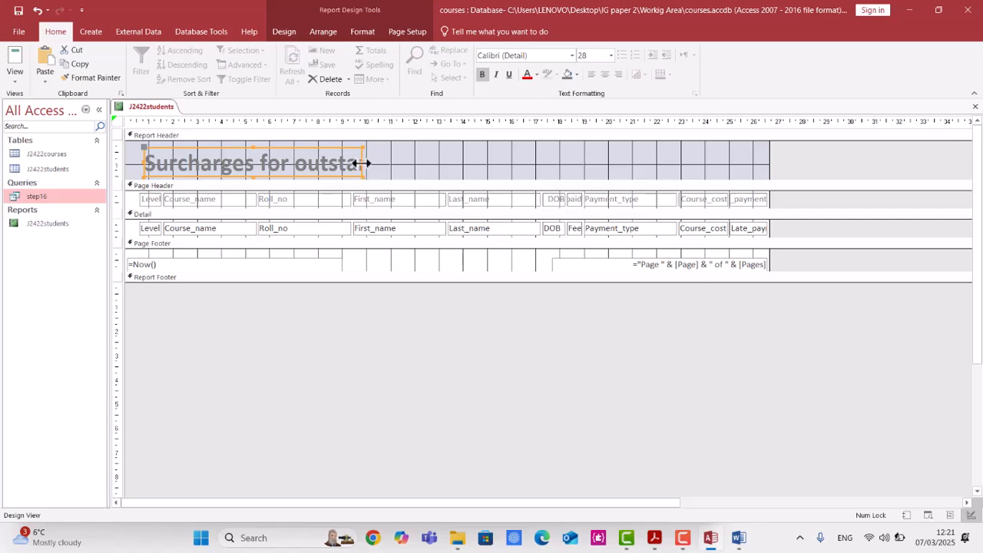
{"action": "left_click_drag", "start_coordinate": [361, 162], "coordinate": [420, 163]}
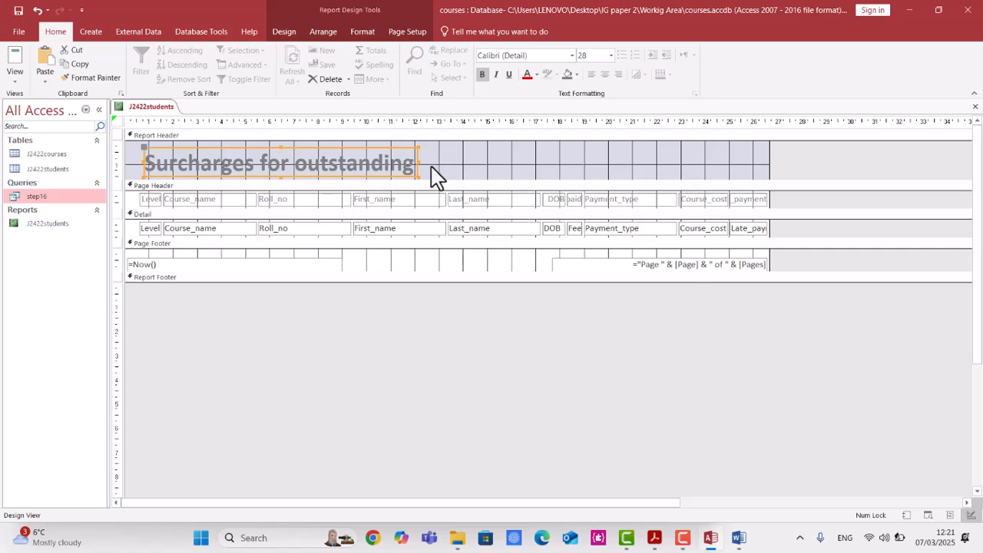
{"action": "left_click_drag", "start_coordinate": [428, 162], "coordinate": [501, 162]}
{"action": "key", "text": "Left"}
{"action": "key", "text": "Left"}
{"action": "key", "text": "Left"}
{"action": "key", "text": "Left"}
{"action": "key", "text": "Left"}
{"action": "key", "text": "Left"}
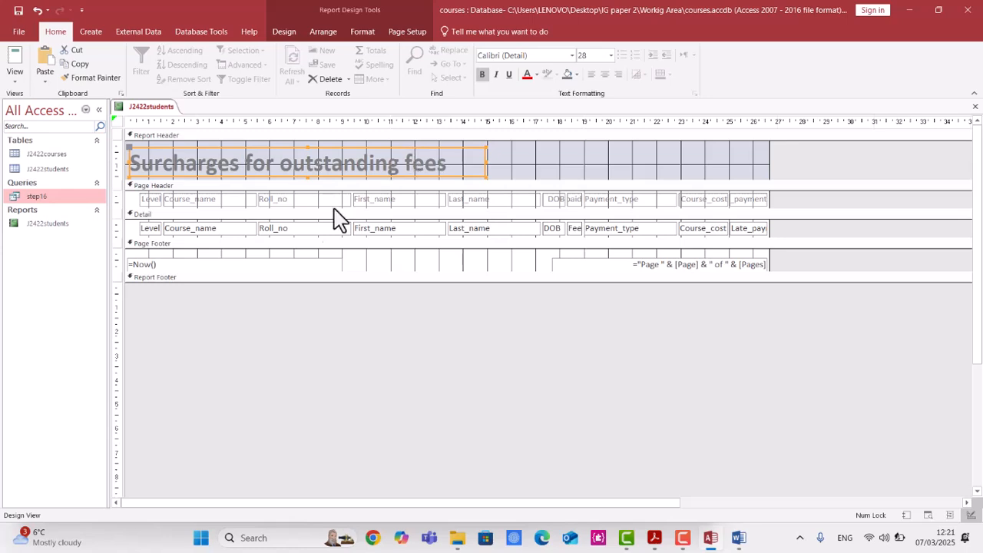
Delete the date and page number controls from the page footer.
{"action": "left_click", "coordinate": [250, 271]}
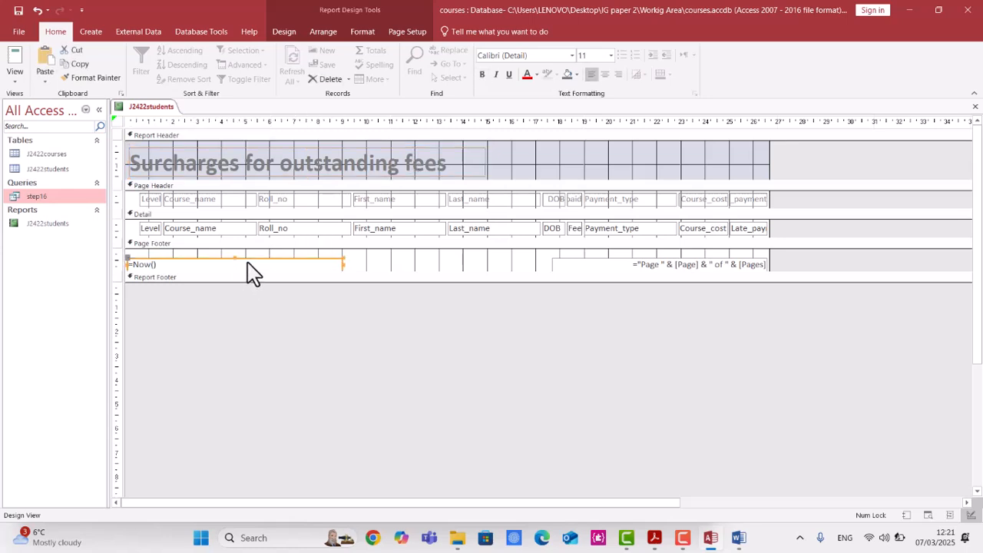
{"action": "key", "text": "Delete"}
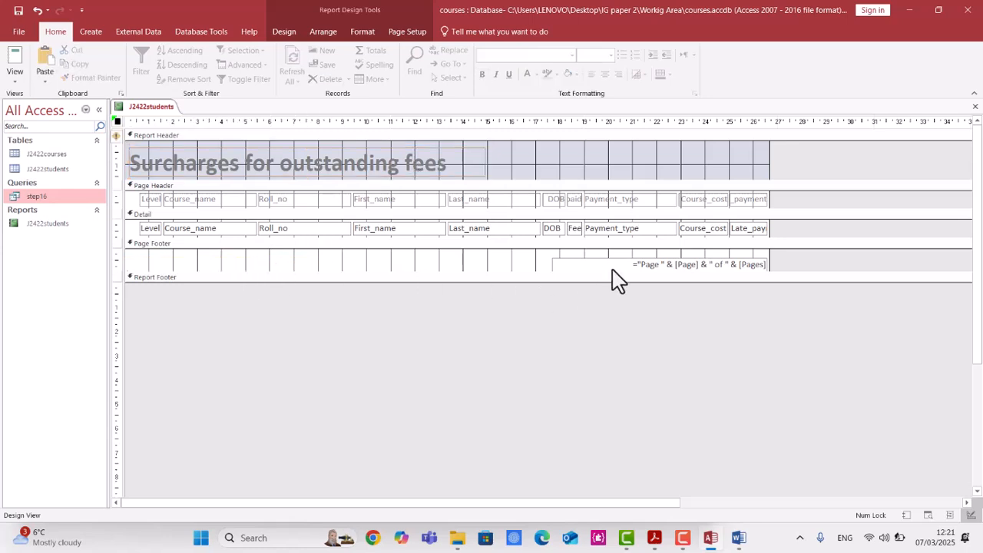
{"action": "left_click", "coordinate": [613, 269]}
{"action": "key", "text": "Delete"}
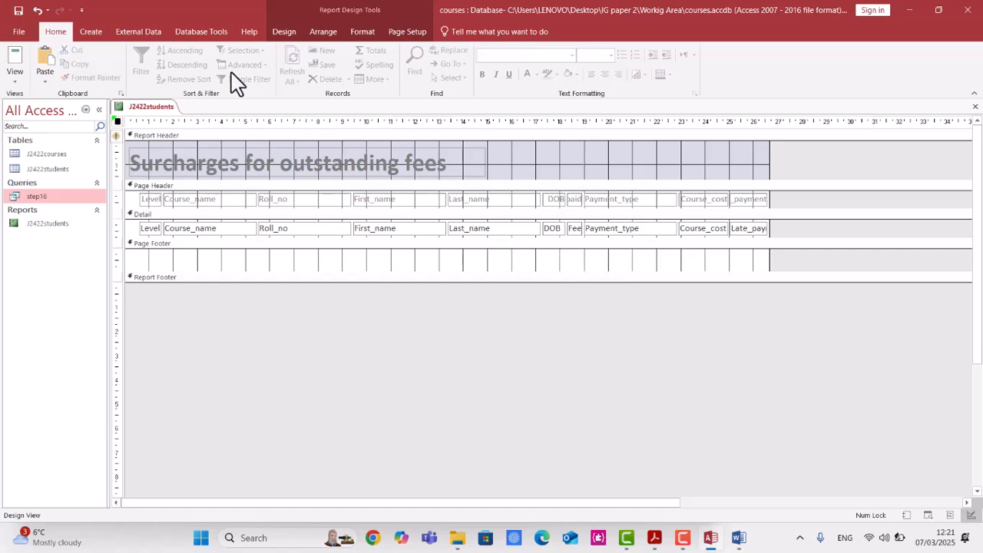
Draw a new label in the page footer and check the footer requirement in the question paper.
{"action": "left_click", "coordinate": [285, 34]}
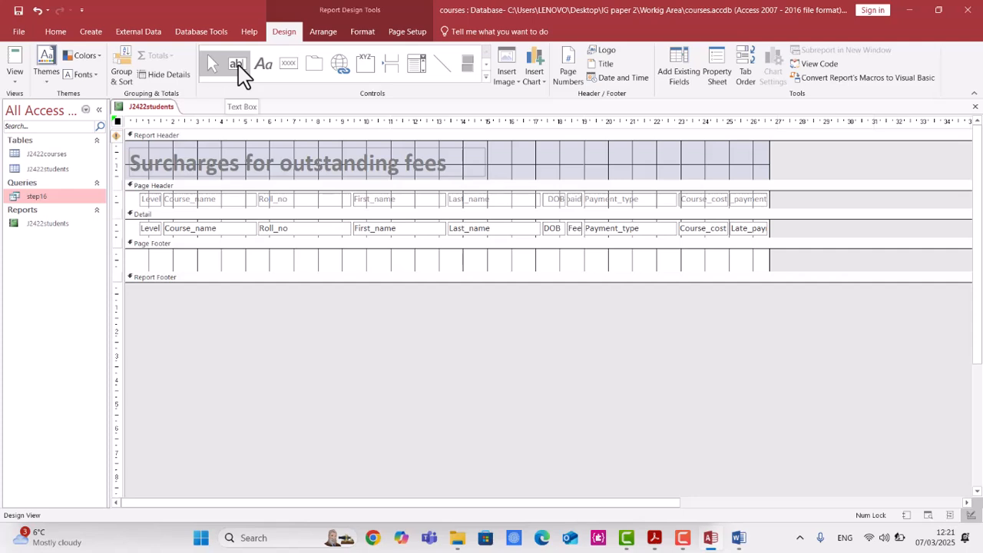
{"action": "left_click", "coordinate": [263, 68]}
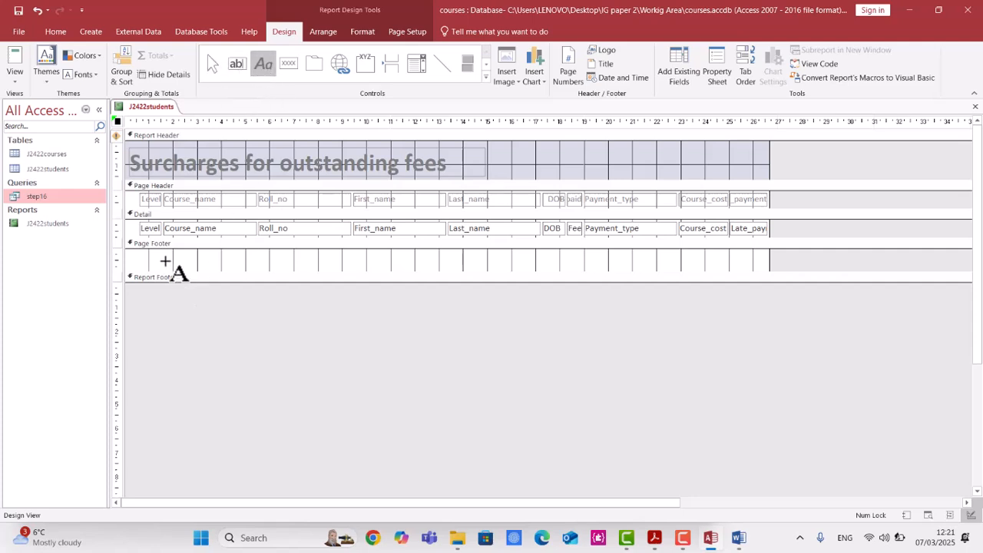
{"action": "left_click_drag", "start_coordinate": [139, 254], "coordinate": [262, 272]}
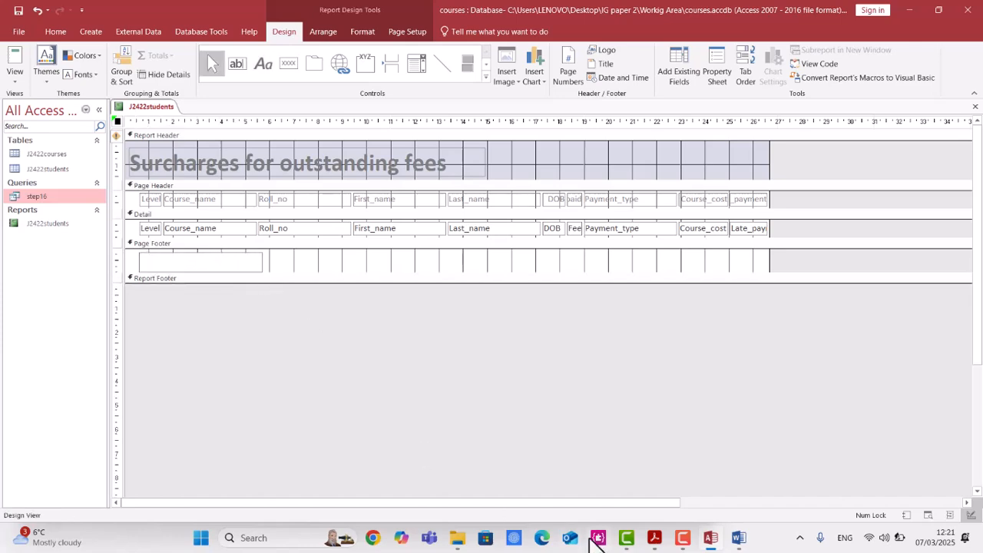
{"action": "left_click", "coordinate": [654, 539]}
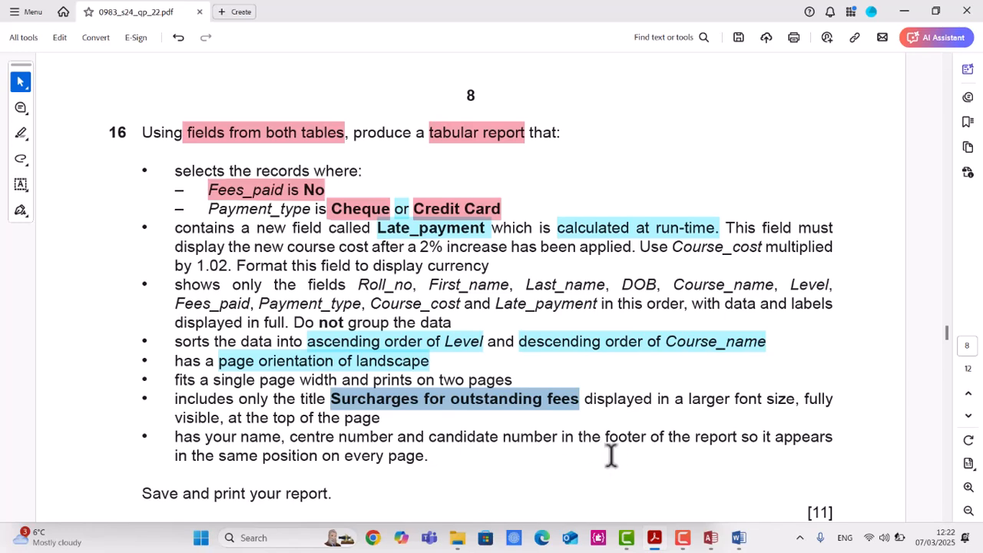
{"action": "key", "text": "alt+Tab"}
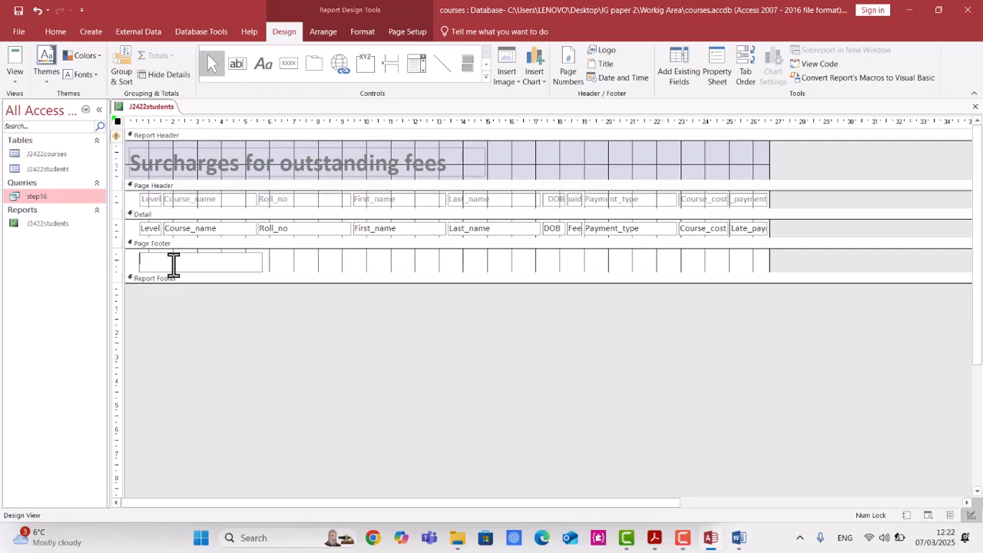
Fill the footer label with the candidate's name and candidate number.
{"action": "key", "text": "ctrl+v"}
{"action": "key", "text": "ctrl+z"}
{"action": "type", "text": "Rita"}
{"action": "left_click_drag", "start_coordinate": [220, 261], "coordinate": [103, 244]}
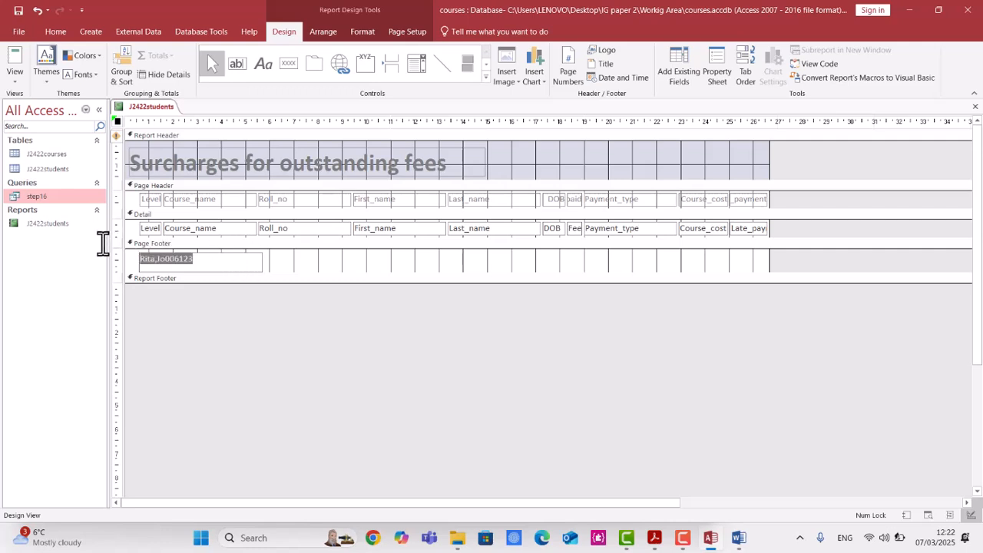
Make the footer label bold with a font size of 14.
{"action": "left_click", "coordinate": [51, 32]}
{"action": "left_click", "coordinate": [324, 263]}
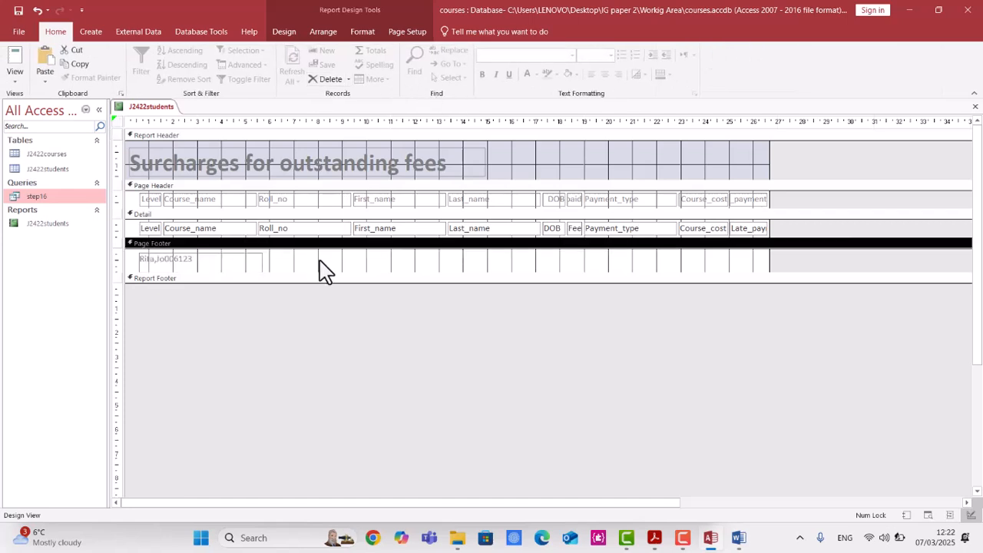
{"action": "left_click", "coordinate": [254, 265]}
{"action": "left_click", "coordinate": [482, 74]}
{"action": "left_click", "coordinate": [612, 55]}
{"action": "left_click", "coordinate": [612, 57]}
{"action": "left_click", "coordinate": [612, 57]}
{"action": "left_click", "coordinate": [593, 118]}
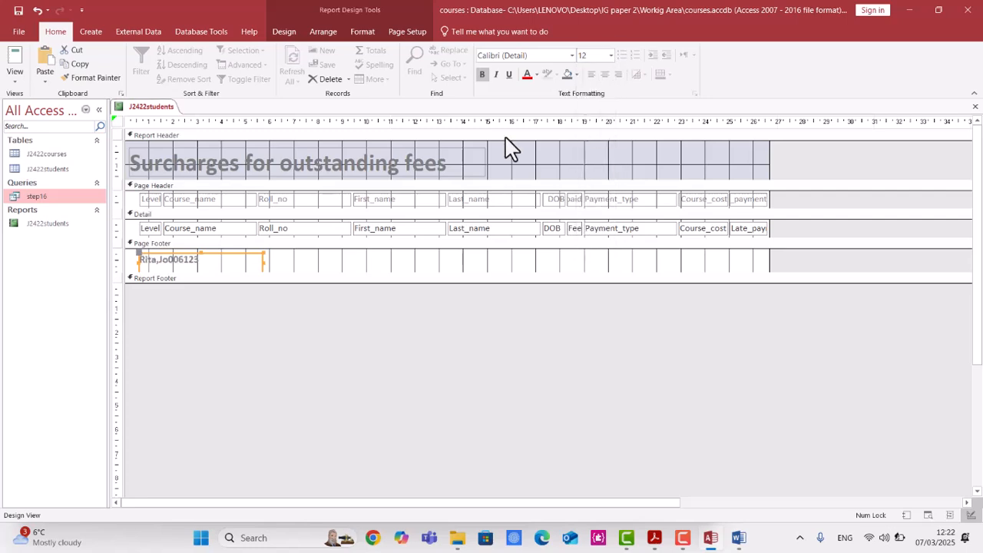
{"action": "left_click", "coordinate": [611, 55]}
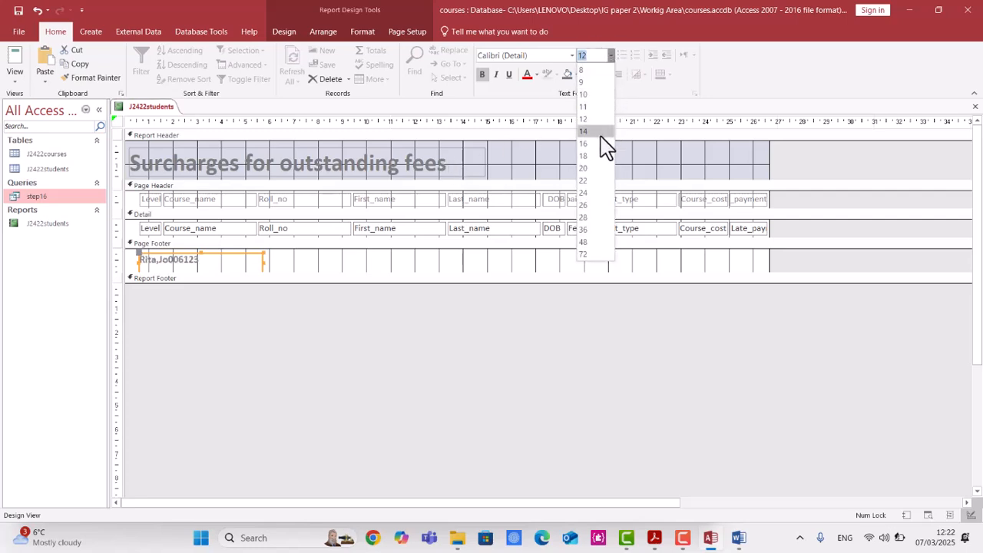
{"action": "left_click", "coordinate": [598, 132]}
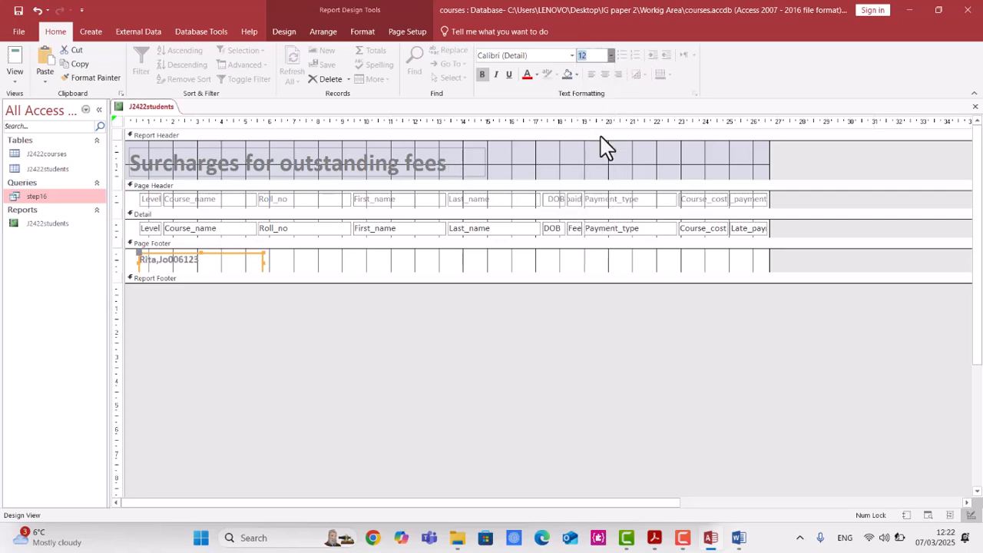
{"action": "left_click", "coordinate": [313, 284]}
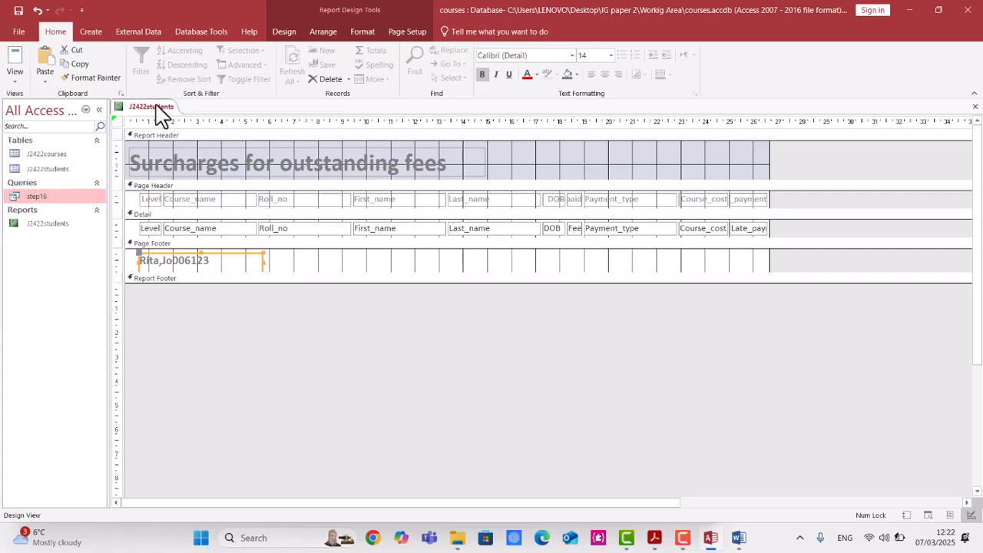
Switch to Layout View and reduce the height of the column headings and rows.
{"action": "left_click", "coordinate": [14, 76]}
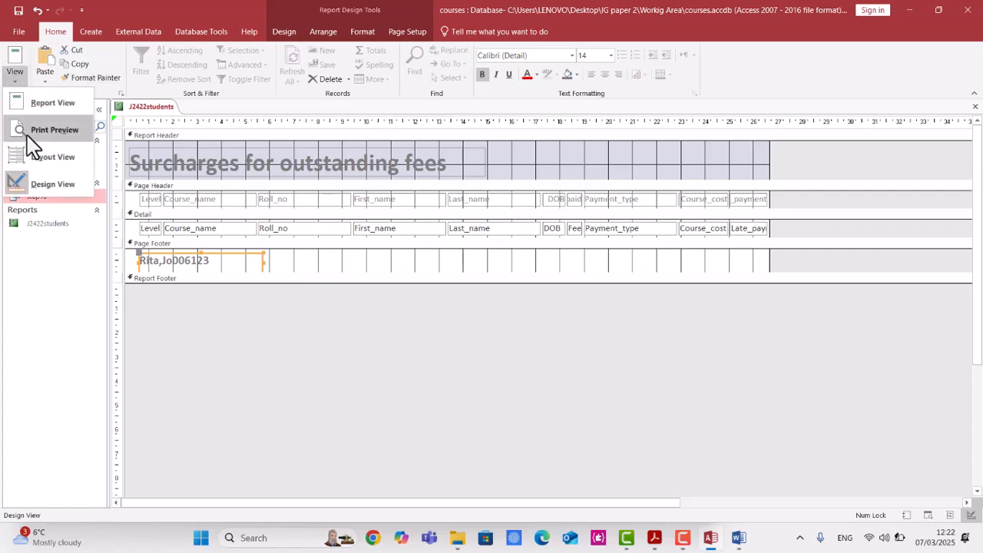
{"action": "left_click", "coordinate": [42, 157]}
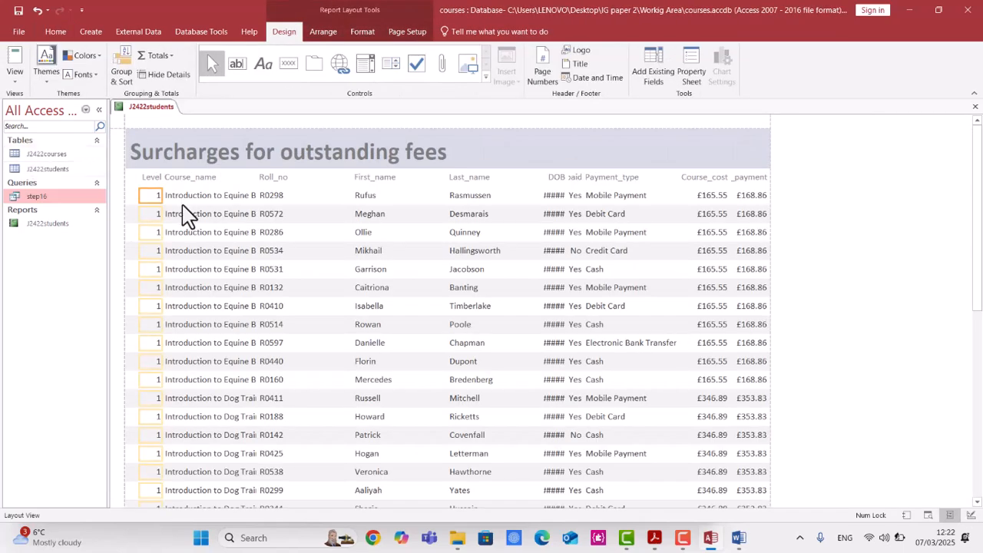
{"action": "left_click", "coordinate": [152, 178]}
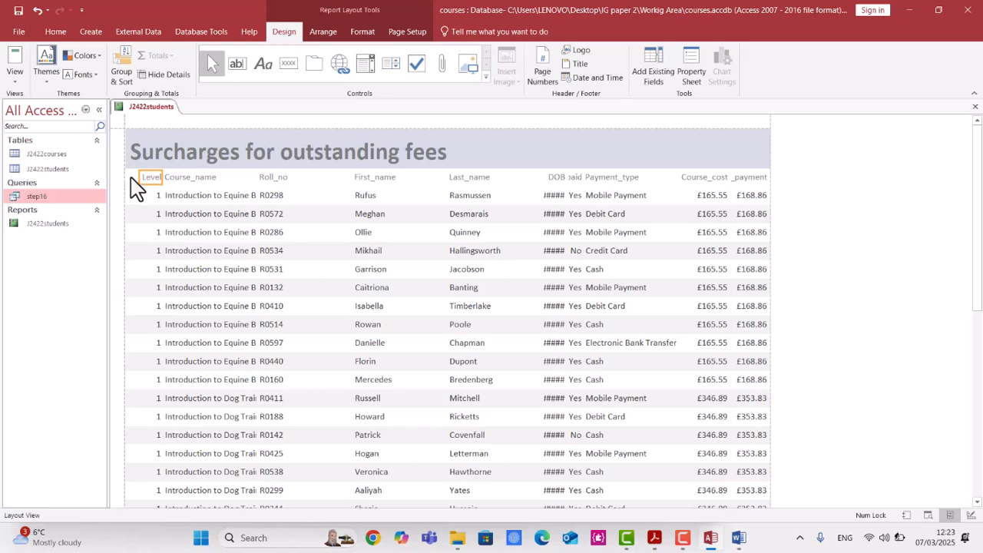
{"action": "left_click", "coordinate": [179, 180]}
{"action": "left_click", "coordinate": [155, 181]}
{"action": "left_click", "coordinate": [178, 176]}
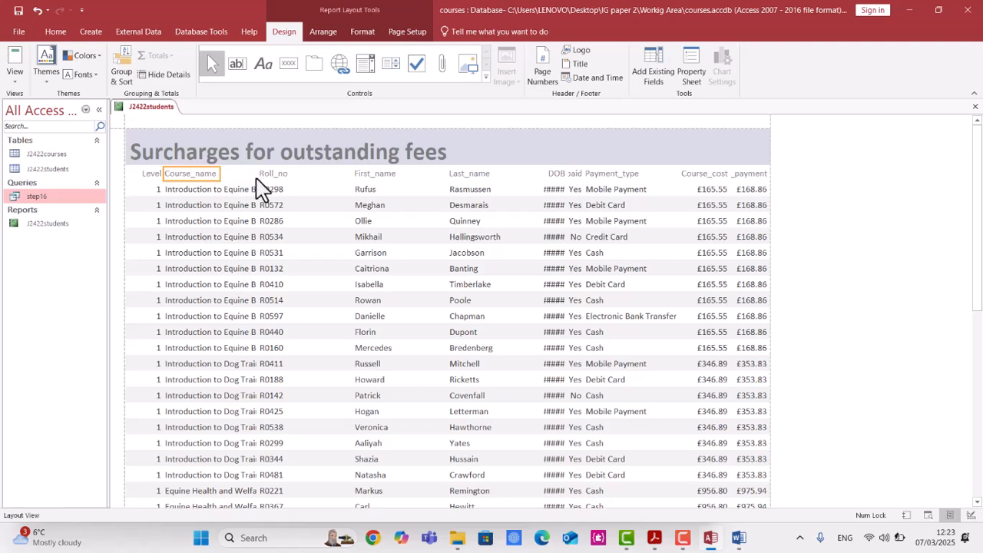
{"action": "left_click", "coordinate": [286, 177]}
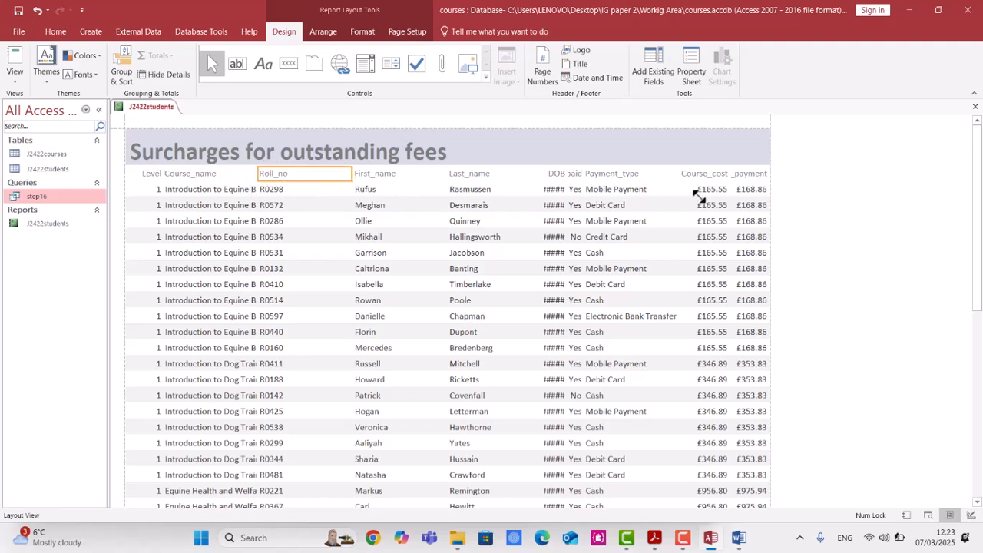
{"action": "left_click", "coordinate": [749, 177]}
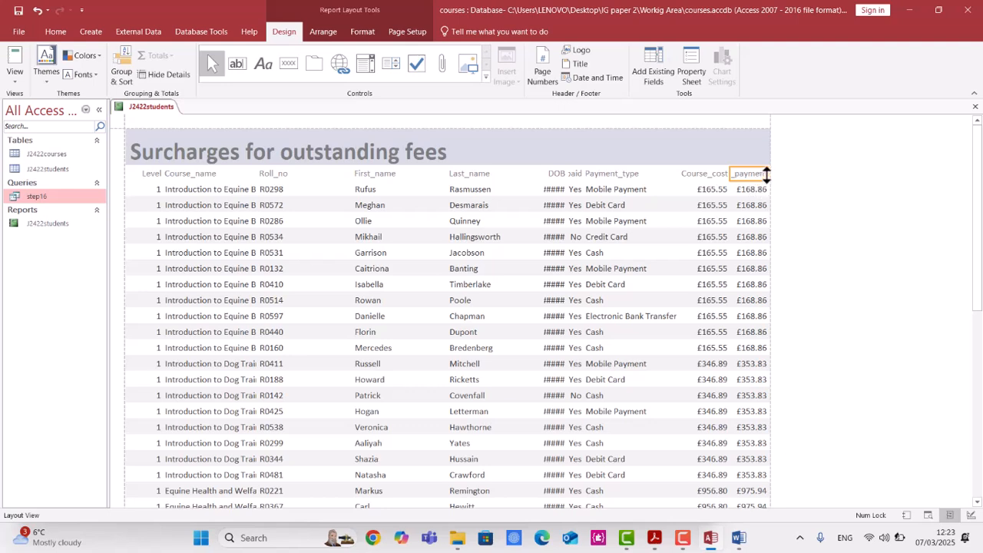
{"action": "left_click", "coordinate": [696, 175]}
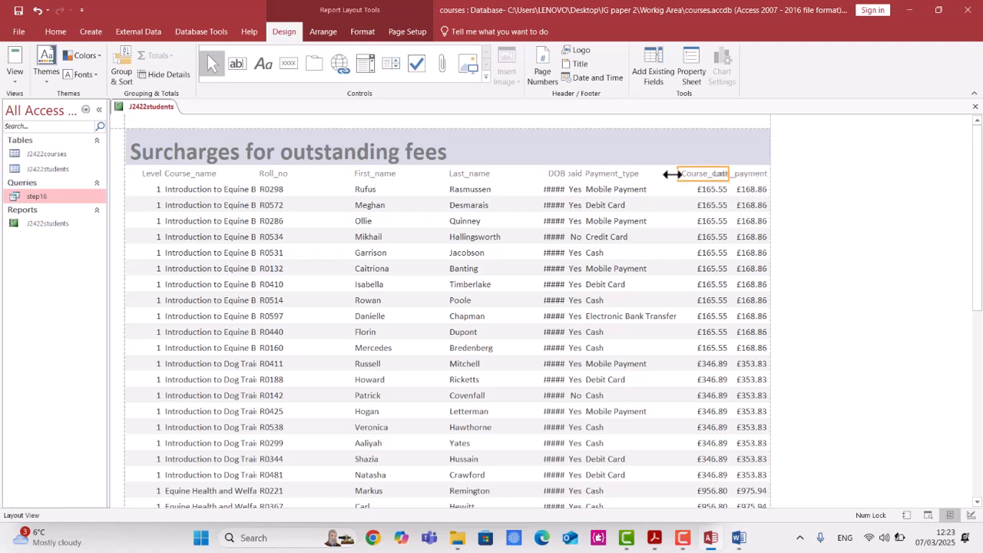
Narrow the Roll_no column and move the First_name column and its heading left beside it.
{"action": "left_click", "coordinate": [142, 205]}
{"action": "left_click", "coordinate": [193, 204]}
{"action": "left_click", "coordinate": [283, 214]}
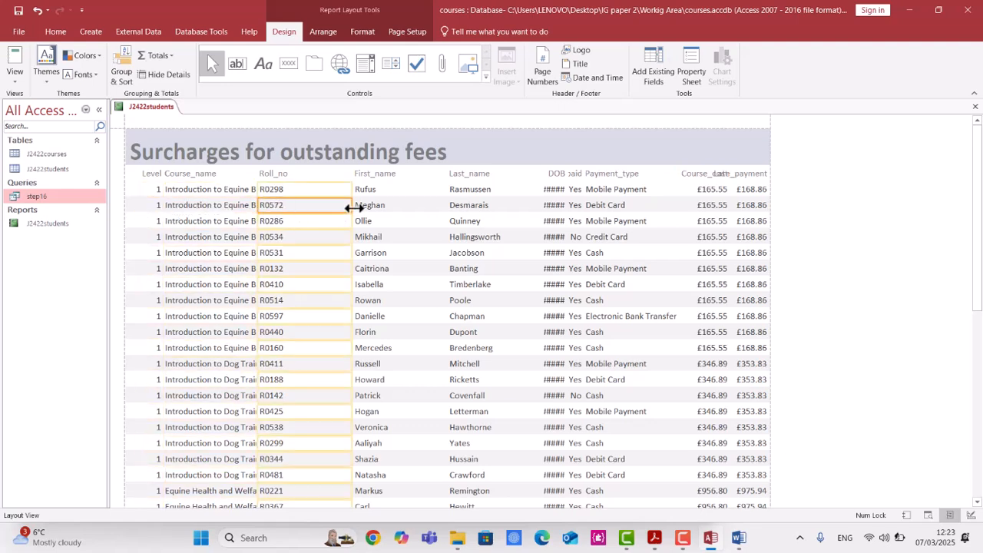
{"action": "left_click_drag", "start_coordinate": [350, 208], "coordinate": [319, 206]}
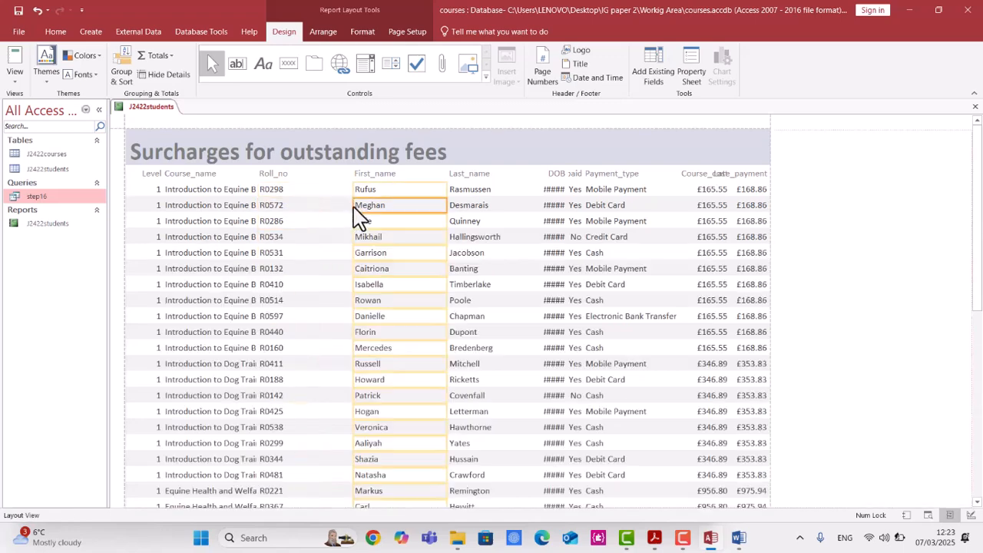
{"action": "left_click", "coordinate": [338, 209]}
{"action": "left_click", "coordinate": [376, 175]}
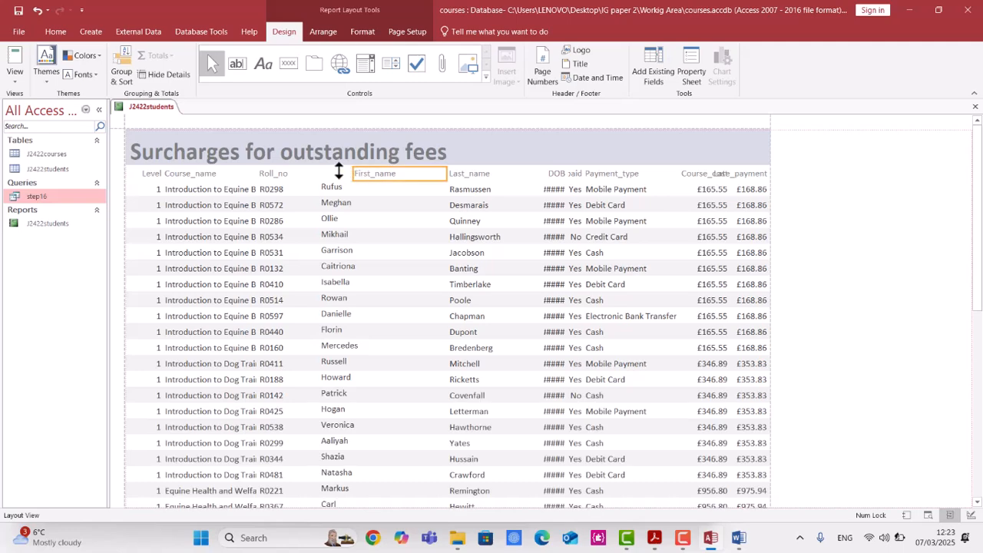
{"action": "left_click", "coordinate": [464, 223]}
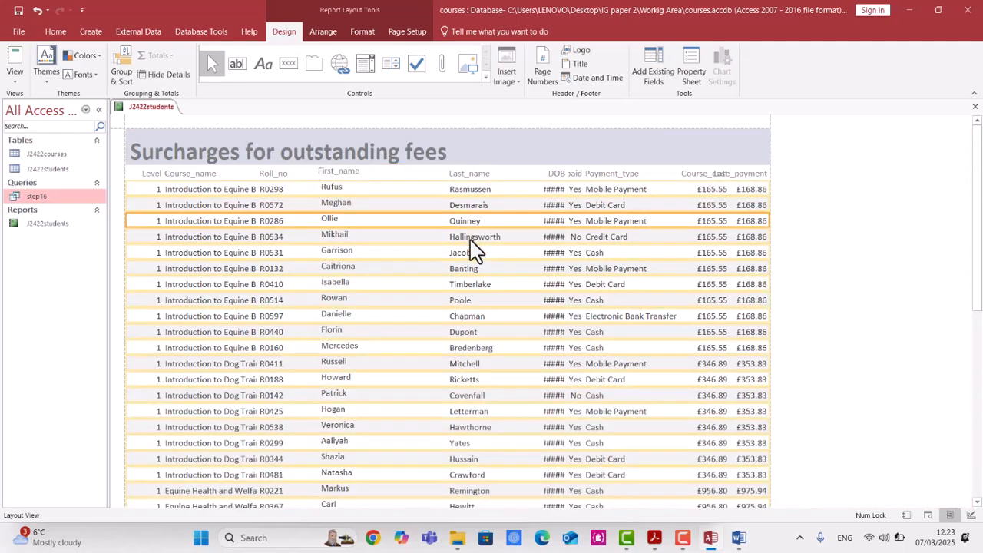
Narrow the First_name column and move the Last_name data column left next to it.
{"action": "left_click", "coordinate": [531, 175]}
{"action": "left_click", "coordinate": [514, 205]}
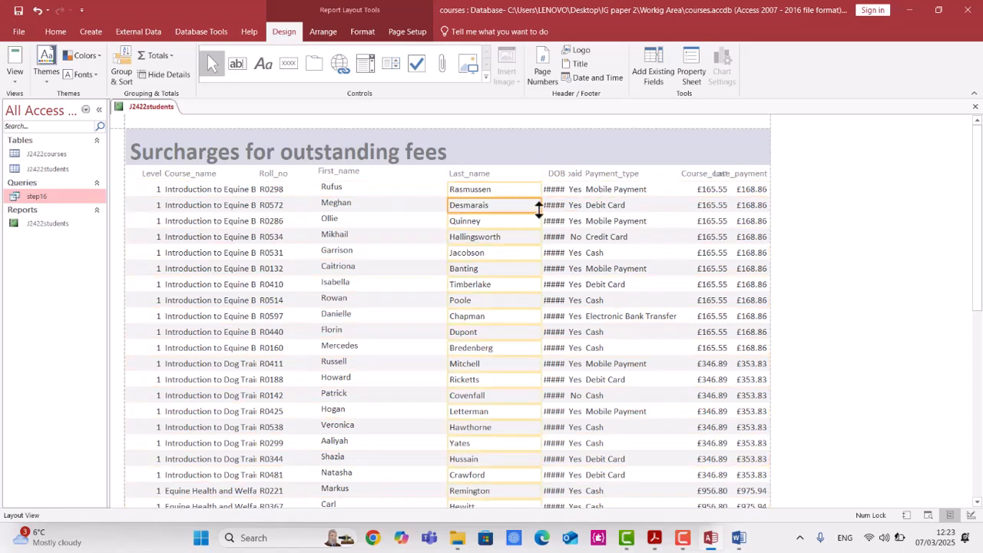
{"action": "left_click", "coordinate": [423, 202]}
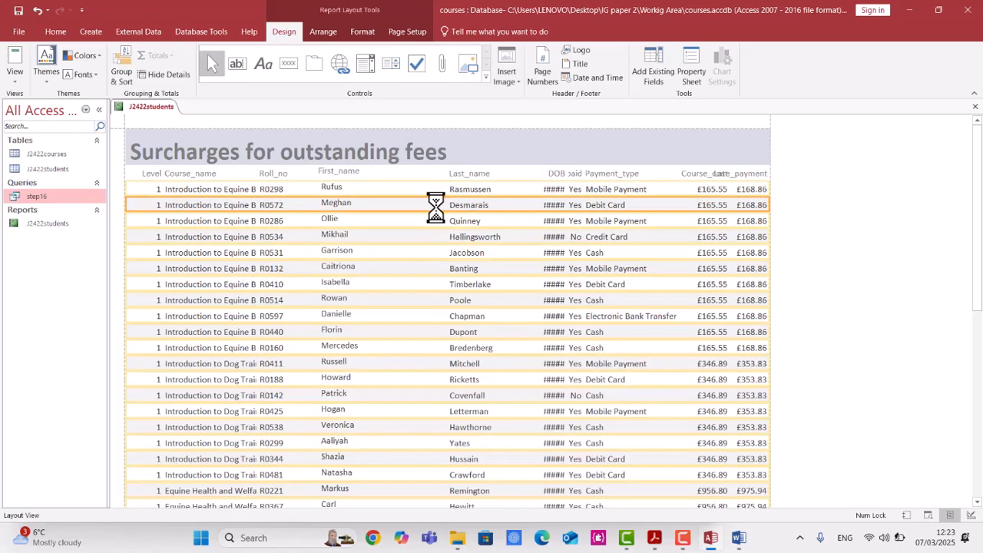
{"action": "left_click", "coordinate": [421, 233]}
{"action": "left_click", "coordinate": [417, 214]}
{"action": "left_click", "coordinate": [386, 174]}
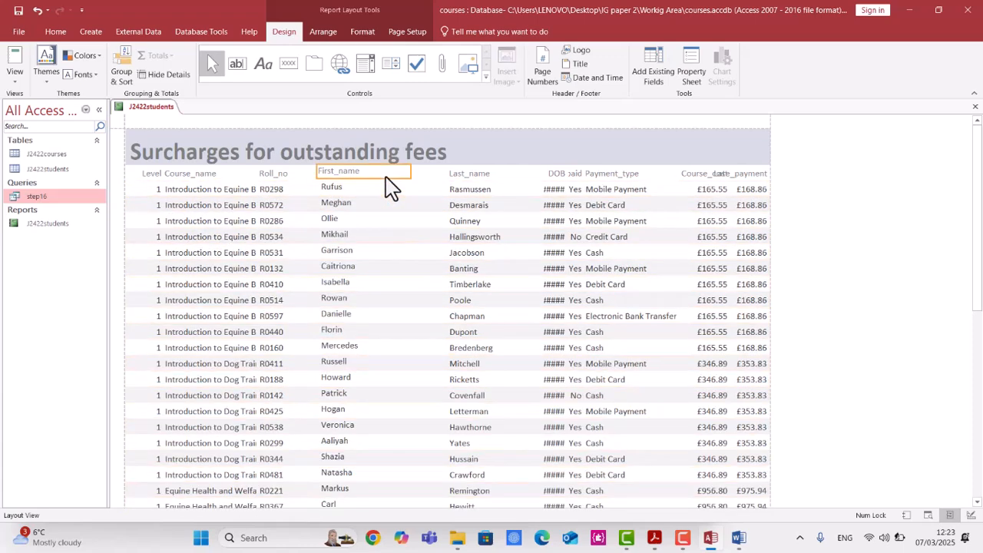
{"action": "left_click", "coordinate": [335, 189]}
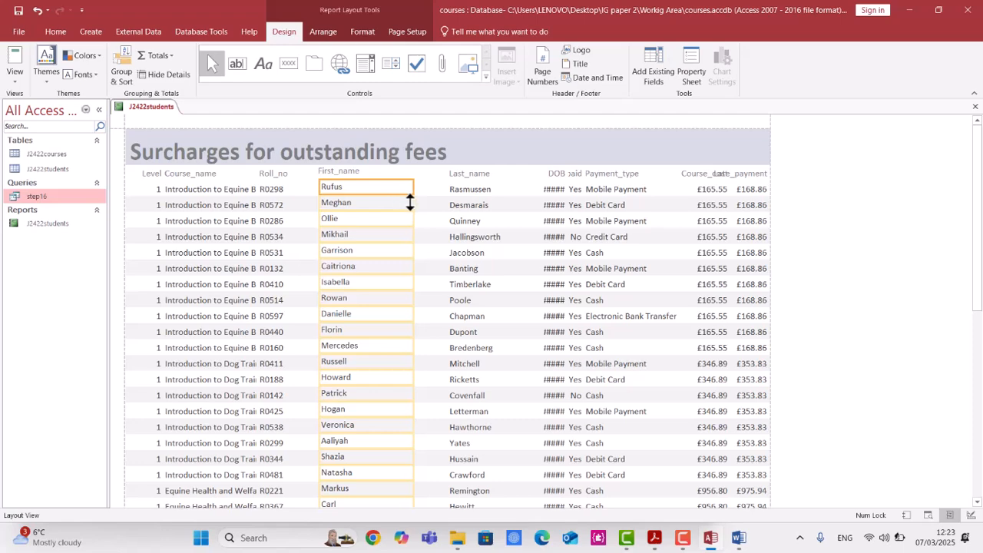
{"action": "left_click_drag", "start_coordinate": [414, 202], "coordinate": [389, 200]}
{"action": "left_click", "coordinate": [465, 212]}
{"action": "left_click_drag", "start_coordinate": [465, 219], "coordinate": [426, 219]}
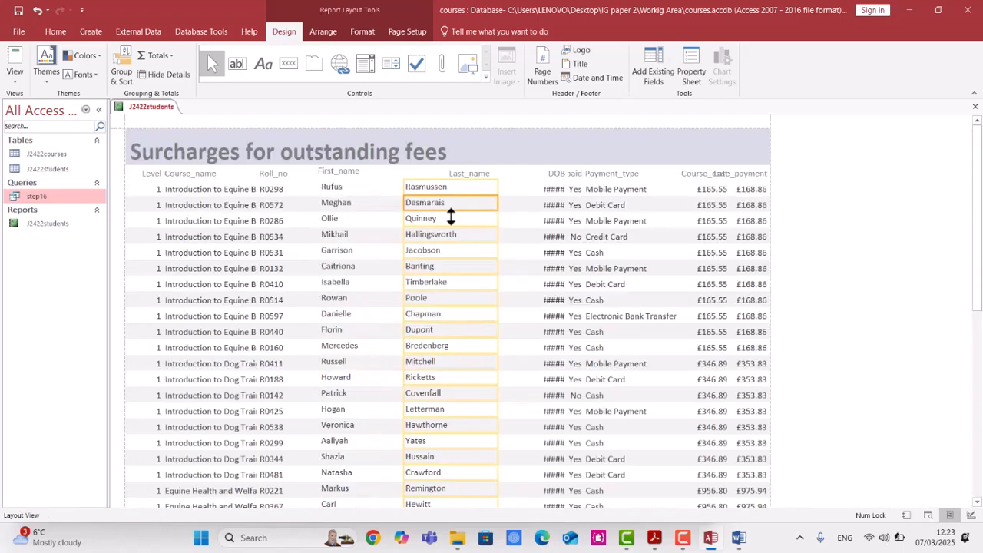
Widen the DOB column so the dates display fully and move the DOB heading left.
{"action": "left_click", "coordinate": [554, 221]}
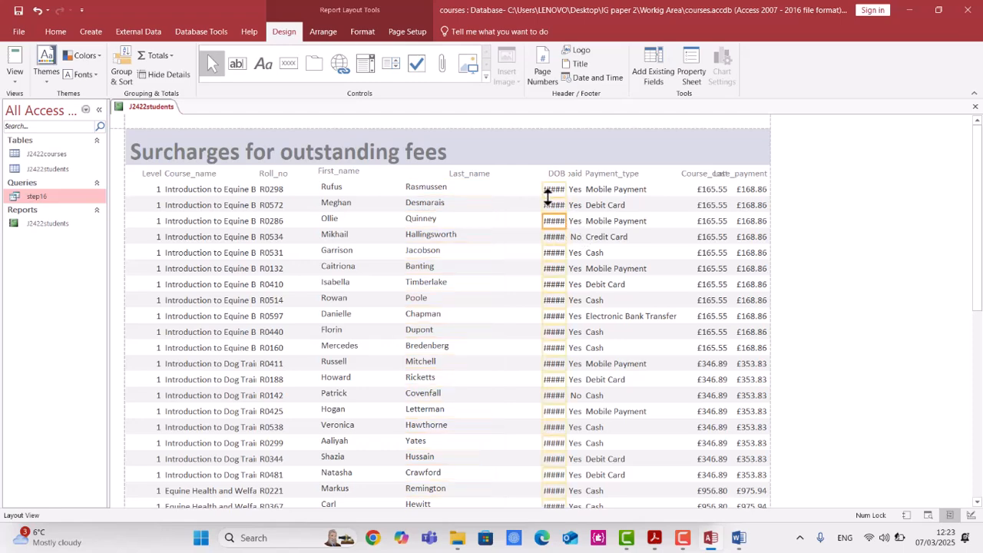
{"action": "mouse_move", "coordinate": [544, 190]}
{"action": "left_mouse_down"}
{"action": "mouse_move", "coordinate": [503, 190]}
{"action": "mouse_move", "coordinate": [557, 190]}
{"action": "mouse_move", "coordinate": [540, 189]}
{"action": "left_mouse_up"}
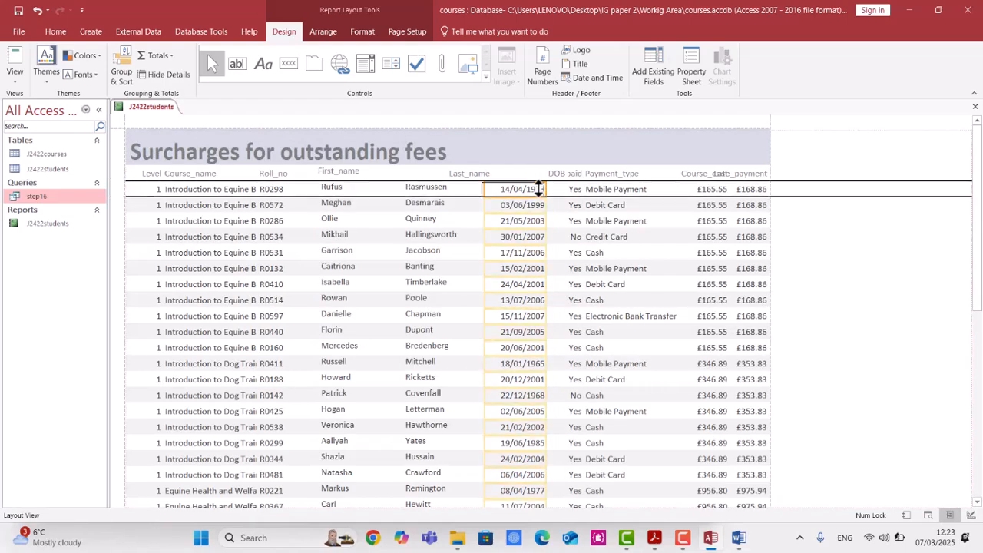
{"action": "left_click", "coordinate": [587, 221]}
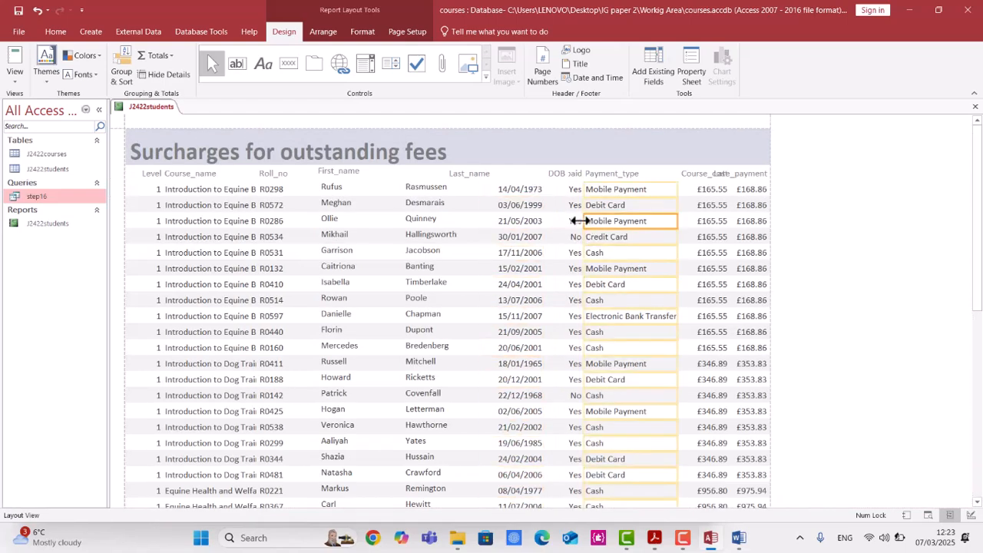
{"action": "left_click", "coordinate": [557, 174]}
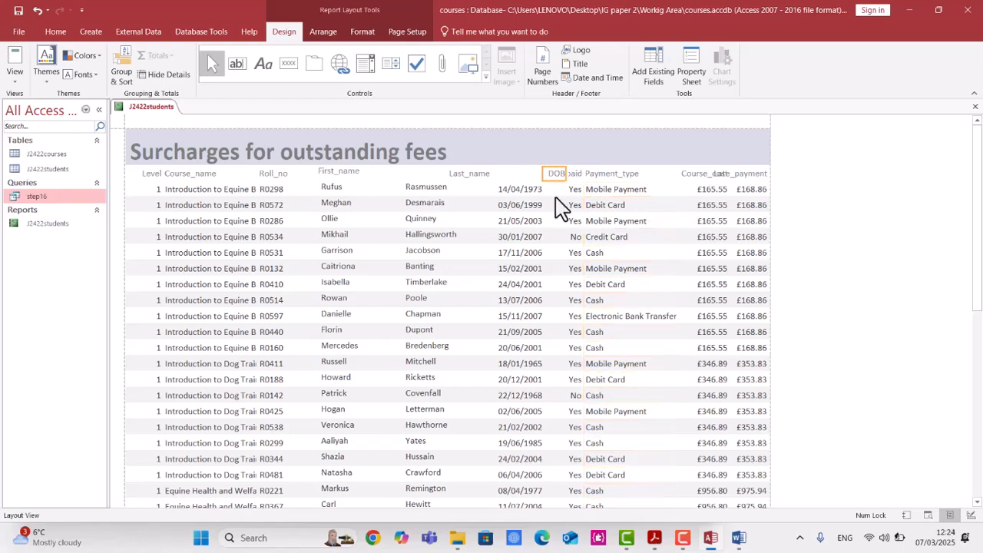
{"action": "key", "text": "Left"}
{"action": "key", "text": "Left"}
{"action": "key", "text": "Left"}
{"action": "key", "text": "Left"}
{"action": "key", "text": "Left"}
{"action": "key", "text": "Left"}
Align the Last_name and DOB headings over their data columns.
{"action": "left_click", "coordinate": [467, 176], "text": "shift"}
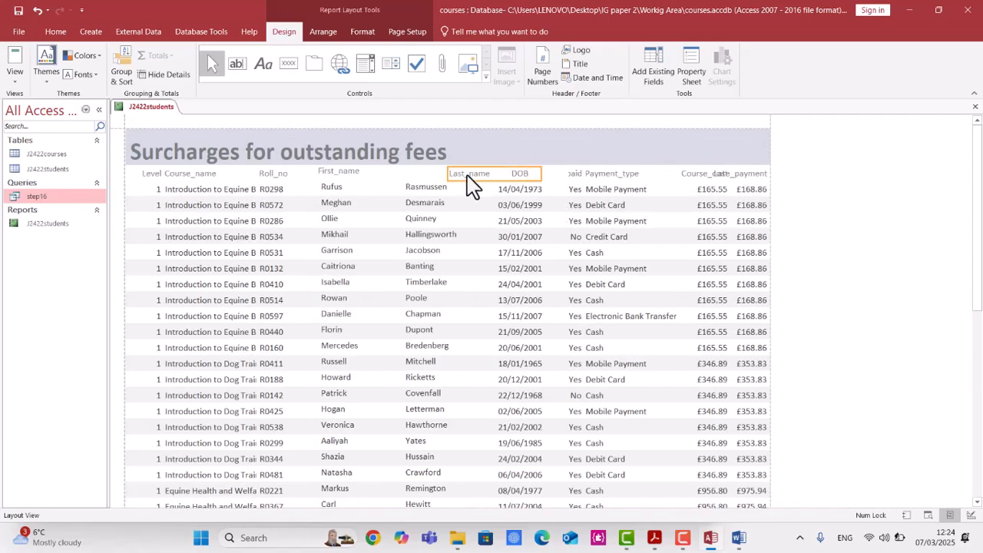
{"action": "left_click", "coordinate": [464, 174]}
{"action": "left_click", "coordinate": [470, 202]}
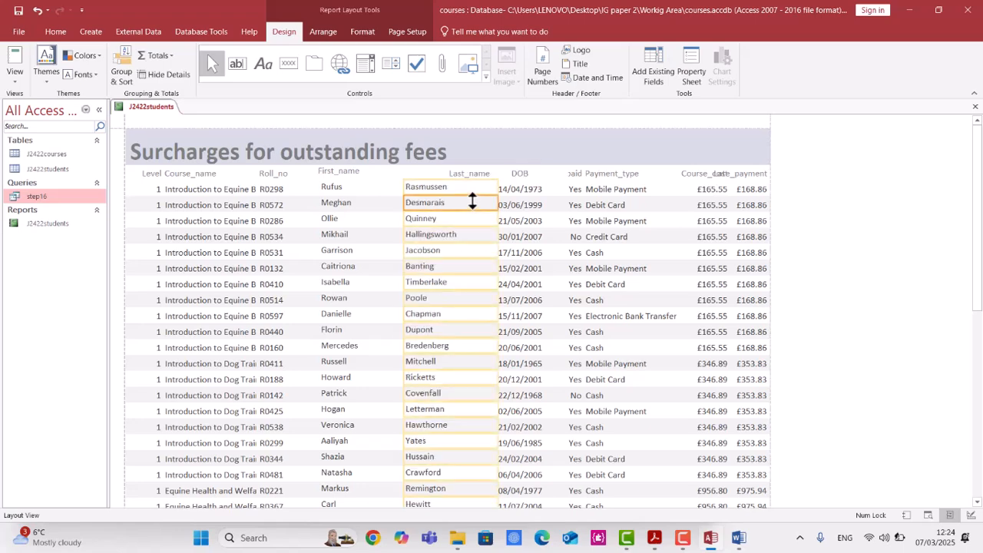
{"action": "left_click", "coordinate": [477, 179]}
{"action": "left_click_drag", "start_coordinate": [542, 175], "coordinate": [483, 177]}
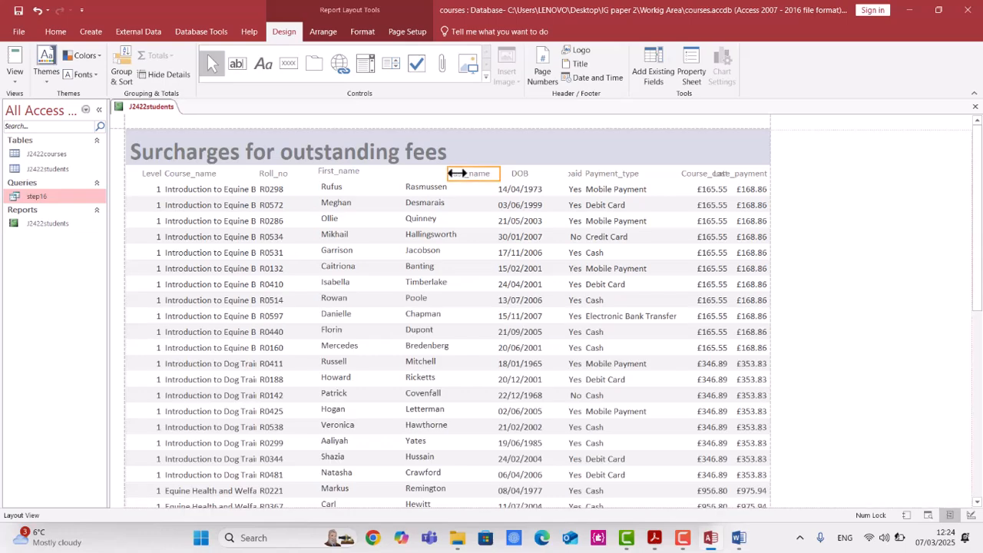
{"action": "left_click_drag", "start_coordinate": [418, 175], "coordinate": [391, 176]}
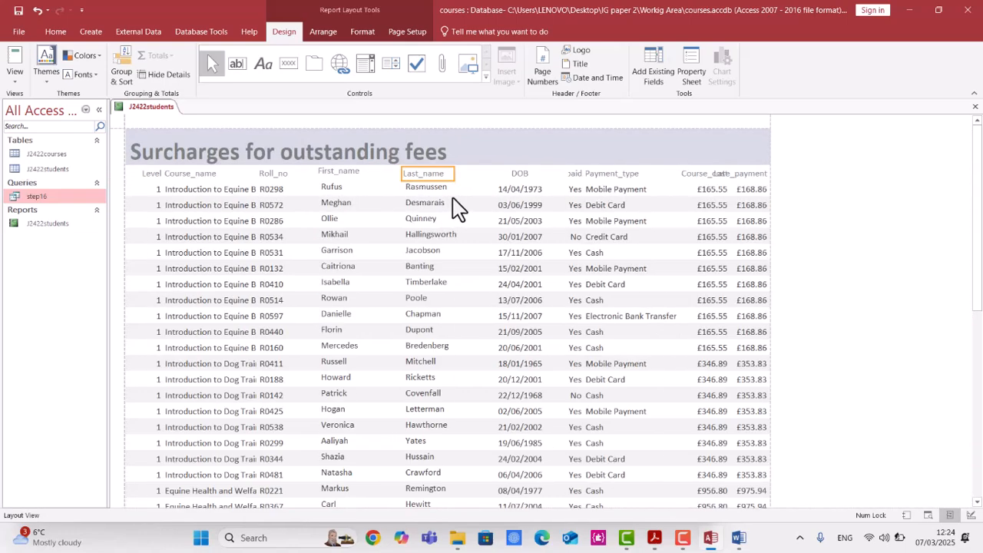
Narrow the Roll_no column and shift its data and heading left.
{"action": "left_click", "coordinate": [192, 174]}
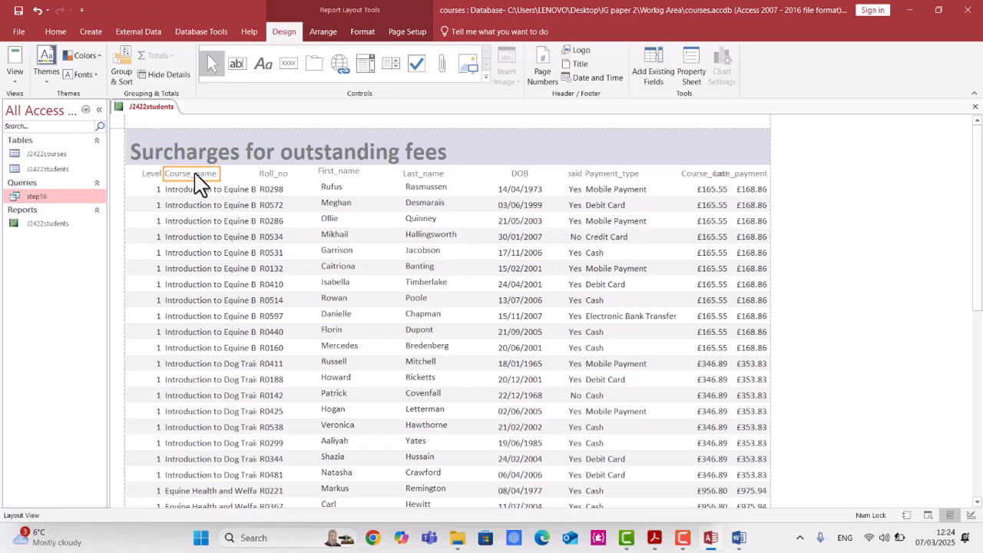
{"action": "left_click", "coordinate": [217, 209]}
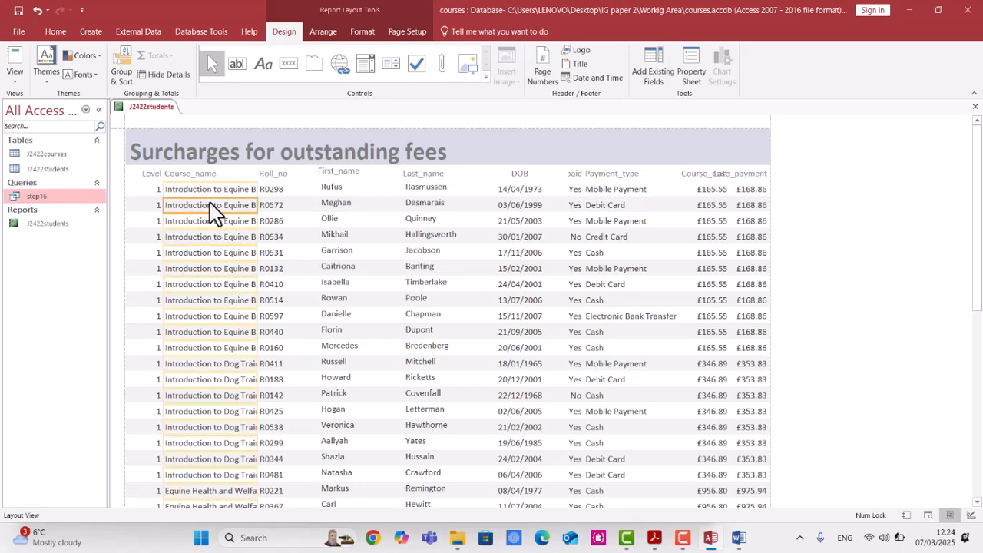
{"action": "left_click", "coordinate": [271, 190]}
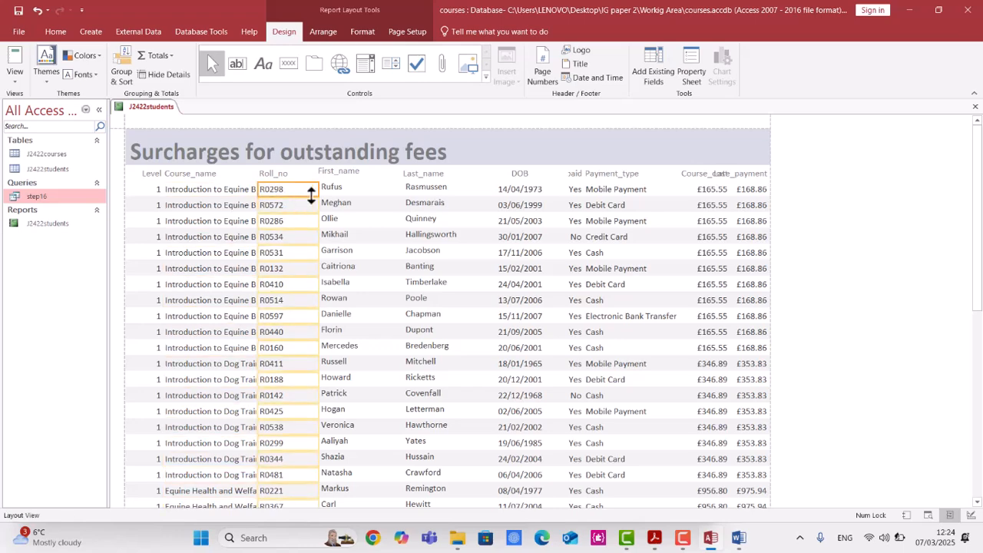
{"action": "mouse_move", "coordinate": [319, 193]}
{"action": "left_mouse_down"}
{"action": "mouse_move", "coordinate": [294, 193]}
{"action": "mouse_move", "coordinate": [302, 192]}
{"action": "left_mouse_up"}
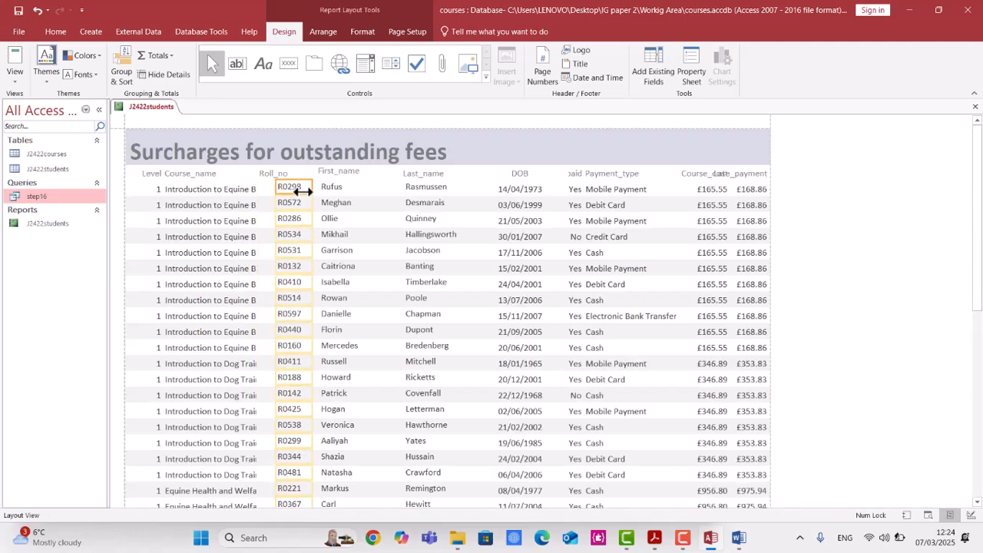
{"action": "key", "text": "Left"}
{"action": "key", "text": "Left"}
{"action": "key", "text": "Left"}
{"action": "key", "text": "Left"}
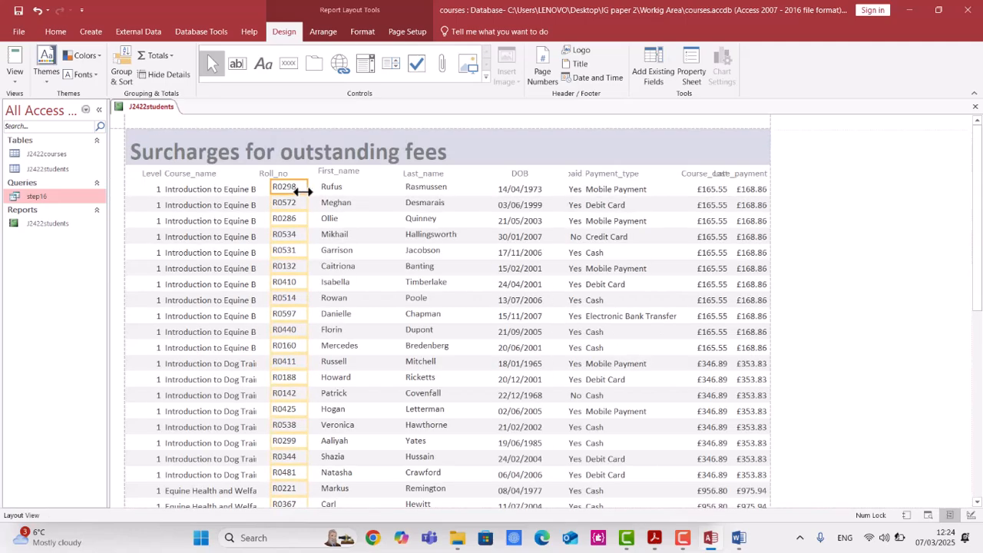
{"action": "left_click", "coordinate": [297, 175]}
{"action": "left_click_drag", "start_coordinate": [351, 173], "coordinate": [300, 174]}
{"action": "key", "text": "Right"}
{"action": "key", "text": "Right"}
{"action": "key", "text": "Right"}
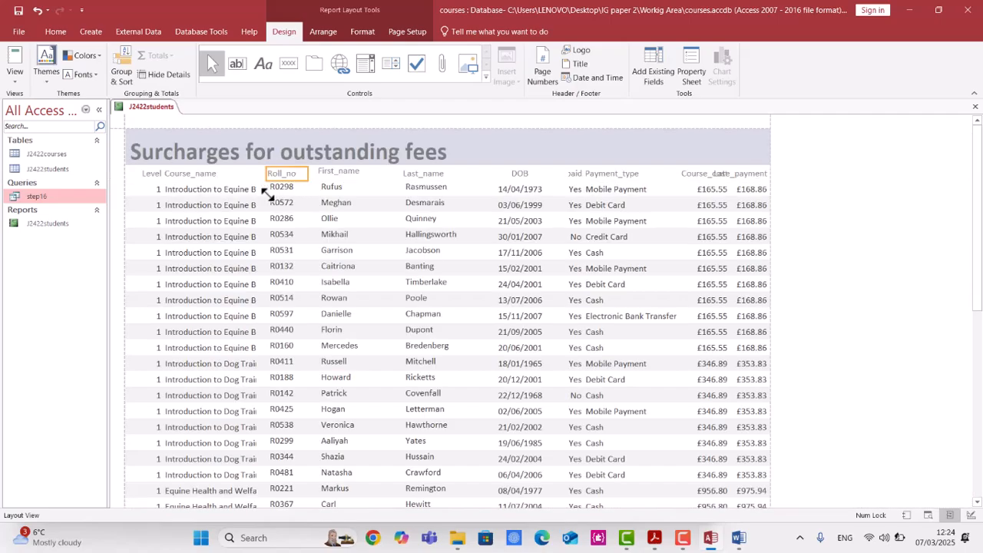
Move the Course_name heading right to sit over its data column.
{"action": "left_click", "coordinate": [216, 177]}
{"action": "key", "text": "Right"}
{"action": "key", "text": "Right"}
{"action": "key", "text": "Right"}
{"action": "key", "text": "Right"}
{"action": "key", "text": "Right"}
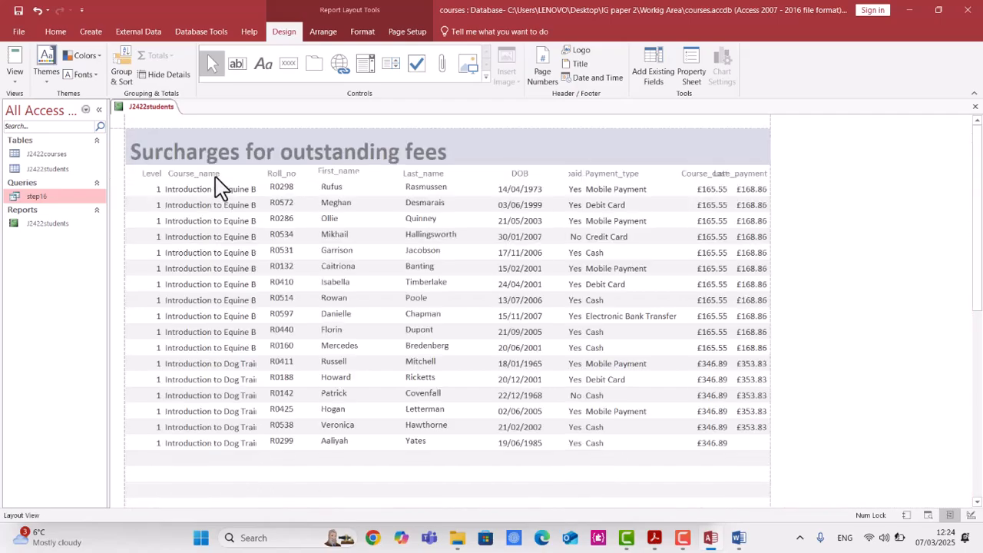
{"action": "left_click", "coordinate": [215, 238]}
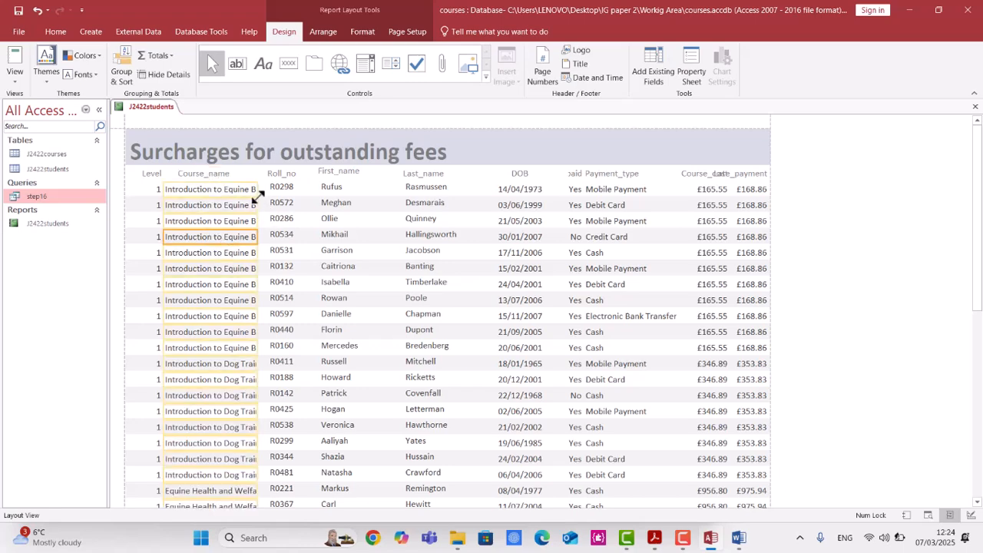
{"action": "left_click", "coordinate": [257, 191]}
Move the Course_cost data column left.
{"action": "left_click", "coordinate": [711, 192]}
{"action": "key", "text": "Left"}
{"action": "key", "text": "Left"}
{"action": "key", "text": "Left"}
{"action": "key", "text": "Left"}
{"action": "key", "text": "Left"}
{"action": "key", "text": "Left"}
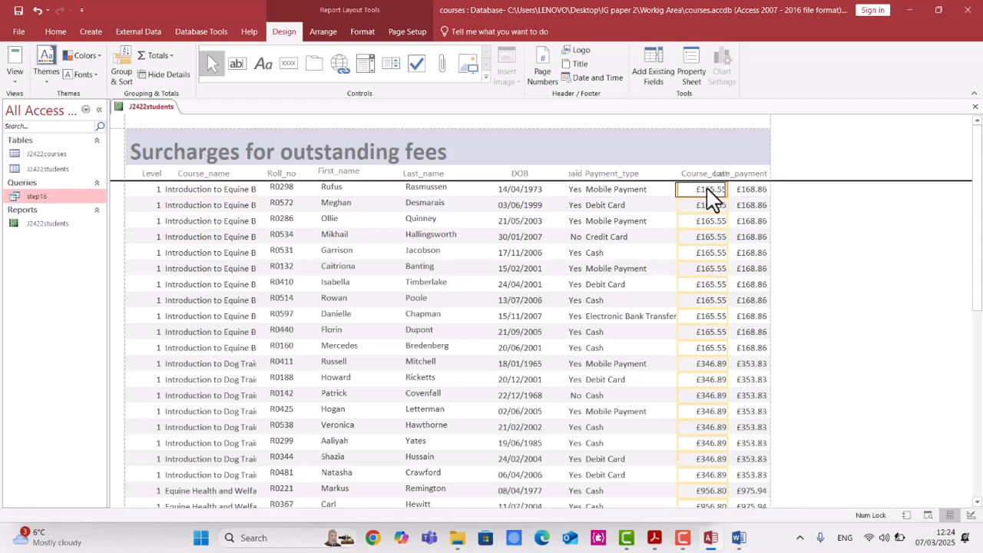
{"action": "key", "text": "Left"}
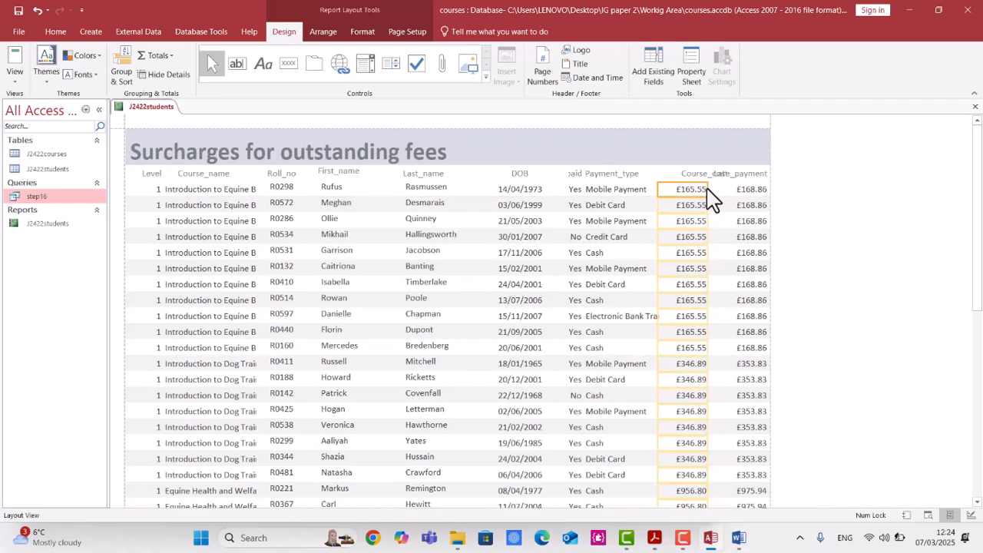
Move the Course_cost heading and data further left so the Late_payment heading is fully visible.
{"action": "left_click", "coordinate": [710, 172]}
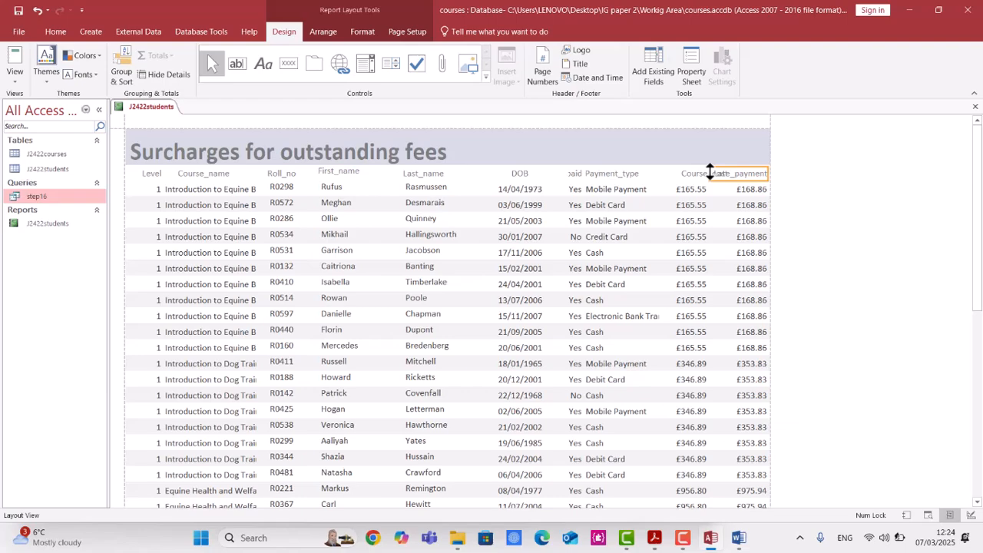
{"action": "left_click", "coordinate": [690, 174]}
{"action": "key", "text": "Left"}
{"action": "key", "text": "Left"}
{"action": "key", "text": "Left"}
{"action": "key", "text": "Left"}
{"action": "key", "text": "Left"}
{"action": "key", "text": "Left"}
{"action": "key", "text": "Left"}
{"action": "key", "text": "Left"}
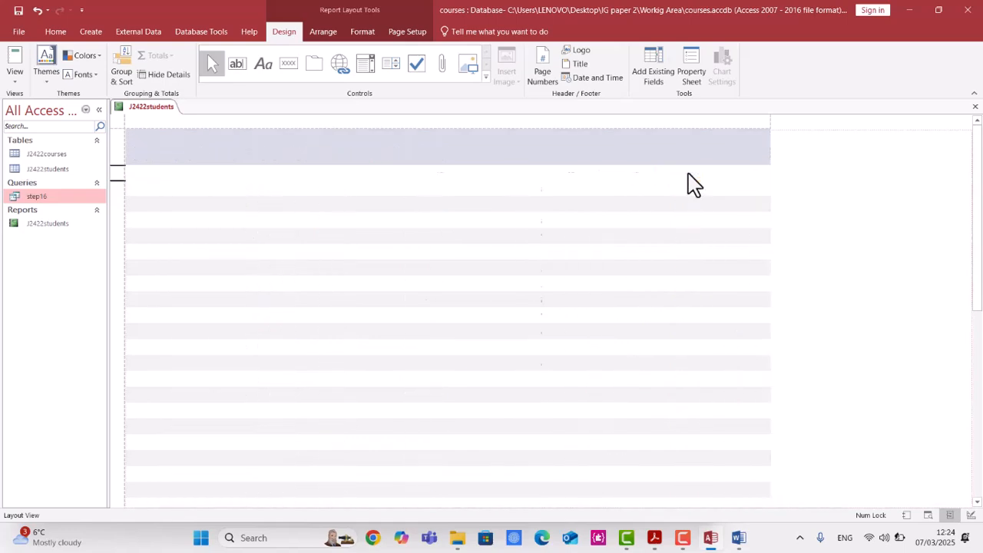
{"action": "key", "text": "Left"}
{"action": "left_click", "coordinate": [691, 207]}
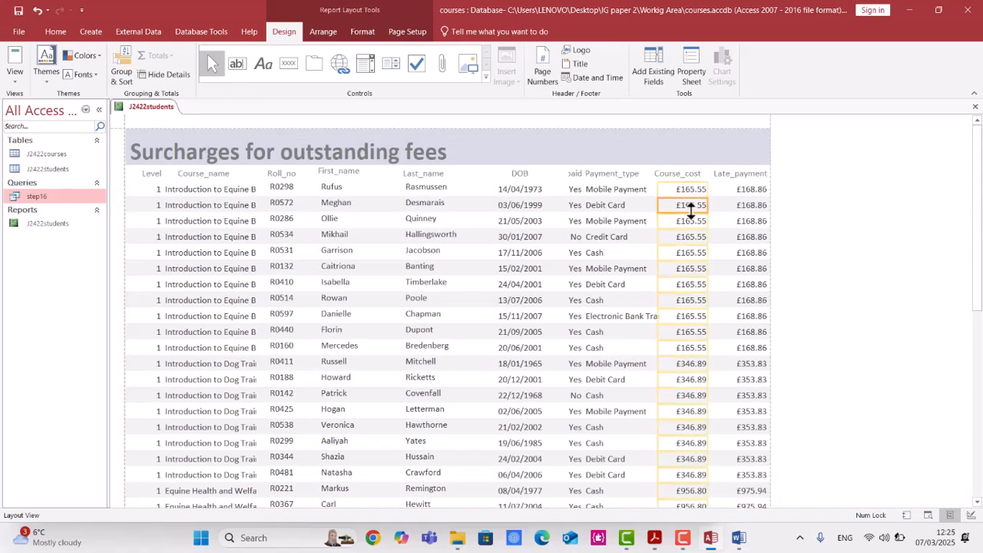
{"action": "key", "text": "Left"}
{"action": "key", "text": "Left"}
{"action": "key", "text": "Left"}
{"action": "key", "text": "Left"}
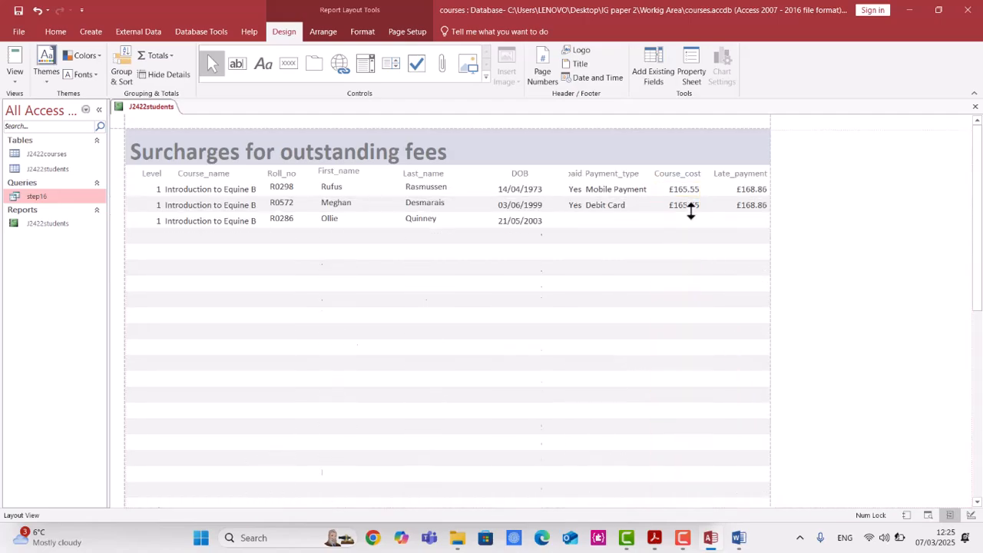
Move the Late_payment data column left to align beneath its heading.
{"action": "left_click", "coordinate": [743, 209]}
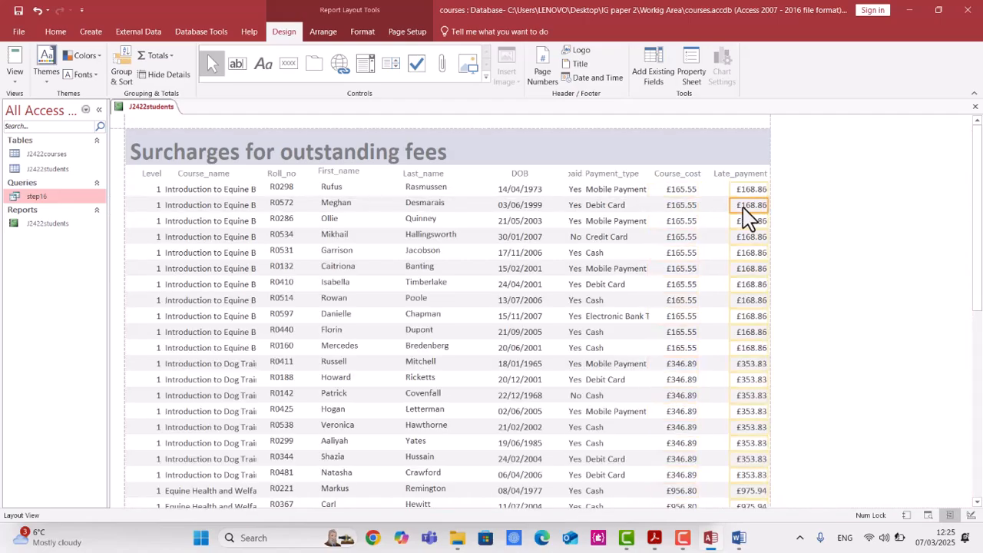
{"action": "key", "text": "Left"}
{"action": "key", "text": "Left"}
{"action": "key", "text": "Left"}
{"action": "key", "text": "Left"}
{"action": "key", "text": "Left"}
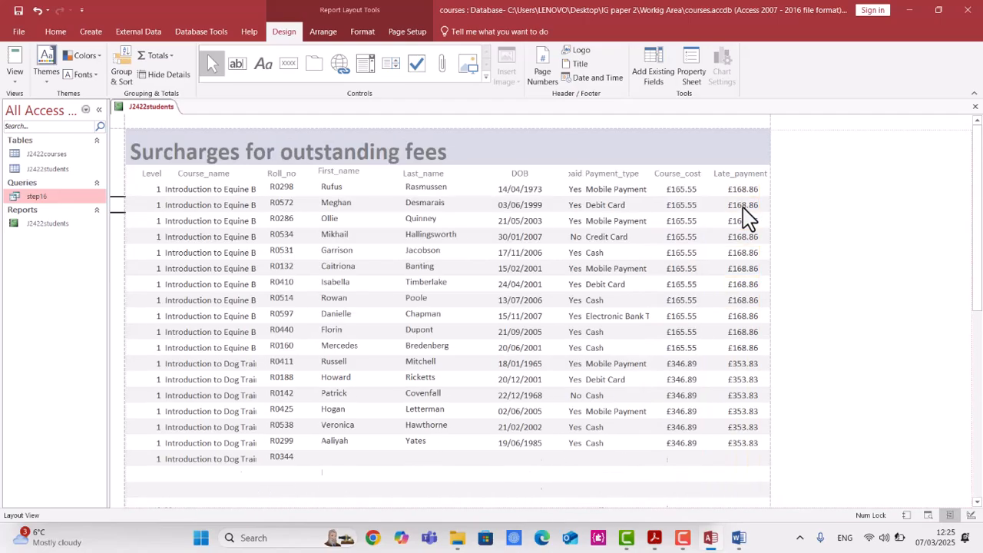
{"action": "left_click", "coordinate": [723, 175]}
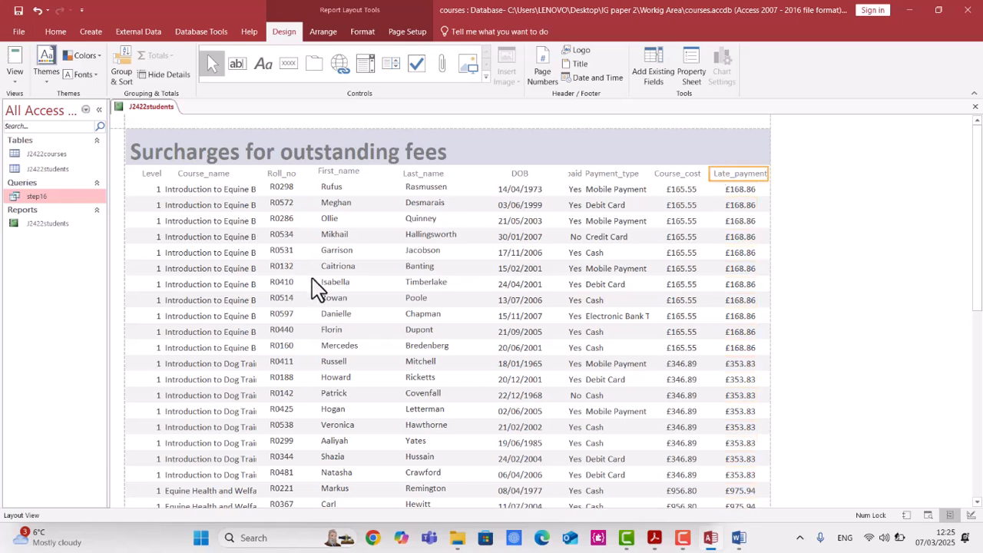
{"action": "scroll", "coordinate": [159, 268], "scroll_direction": "down", "scroll_amount": 4}
{"action": "scroll", "coordinate": [159, 268], "scroll_direction": "down", "scroll_amount": 5}
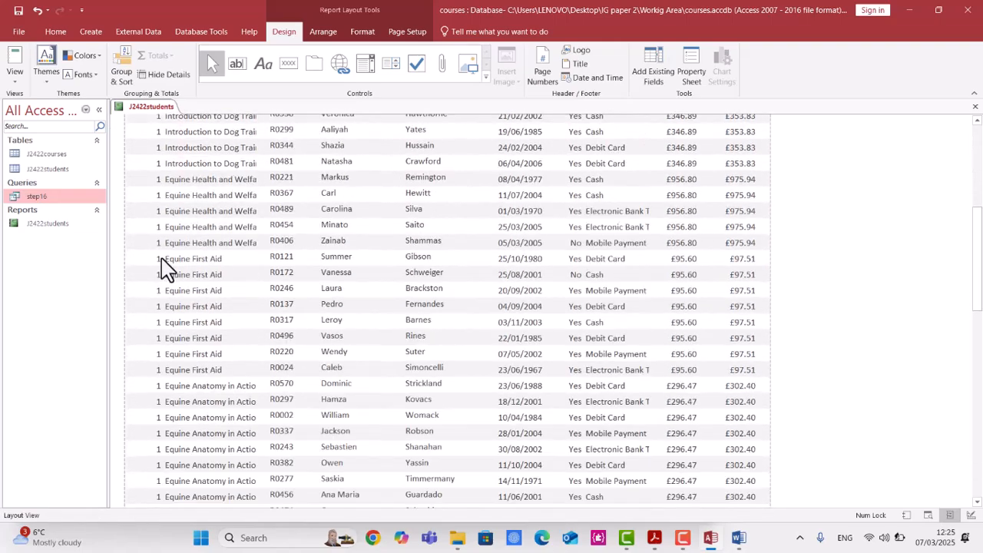
Scroll through the report in Layout View to check whether every column shows its data in full.
{"action": "left_click", "coordinate": [151, 291]}
{"action": "scroll", "coordinate": [143, 303], "scroll_direction": "down", "scroll_amount": 5}
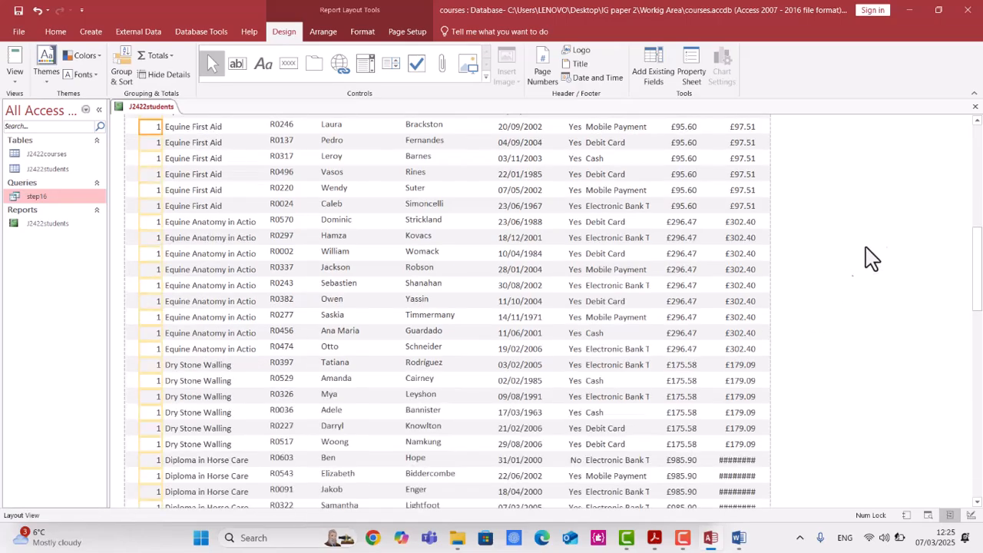
{"action": "left_click_drag", "start_coordinate": [981, 244], "coordinate": [979, 212]}
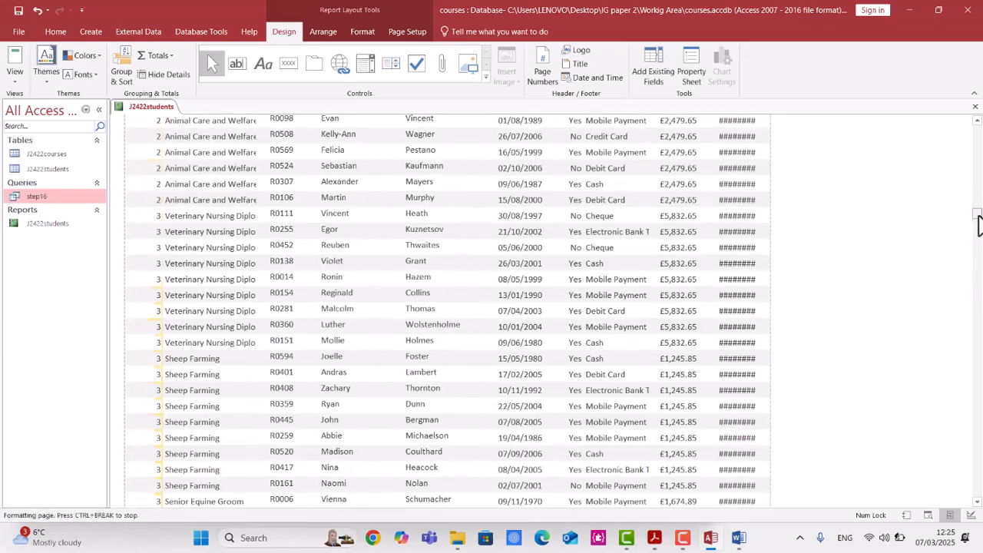
{"action": "scroll", "coordinate": [757, 248], "scroll_direction": "up", "scroll_amount": 10}
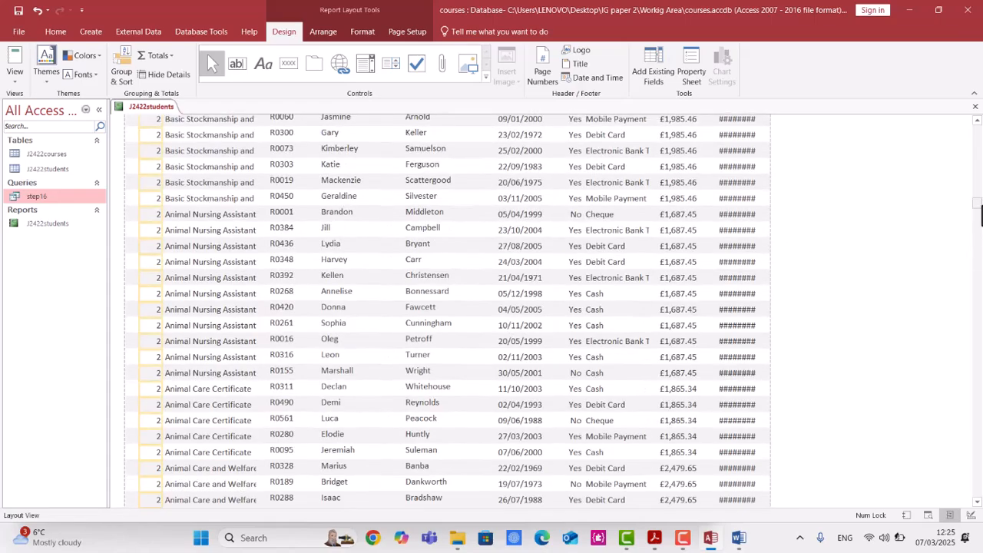
{"action": "left_click_drag", "start_coordinate": [980, 216], "coordinate": [975, 125]}
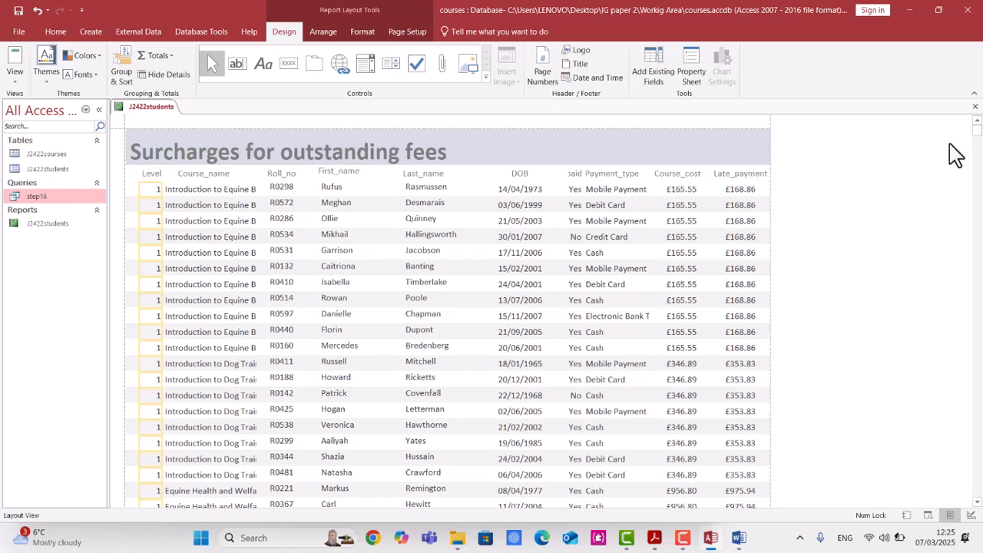
{"action": "left_click", "coordinate": [209, 189]}
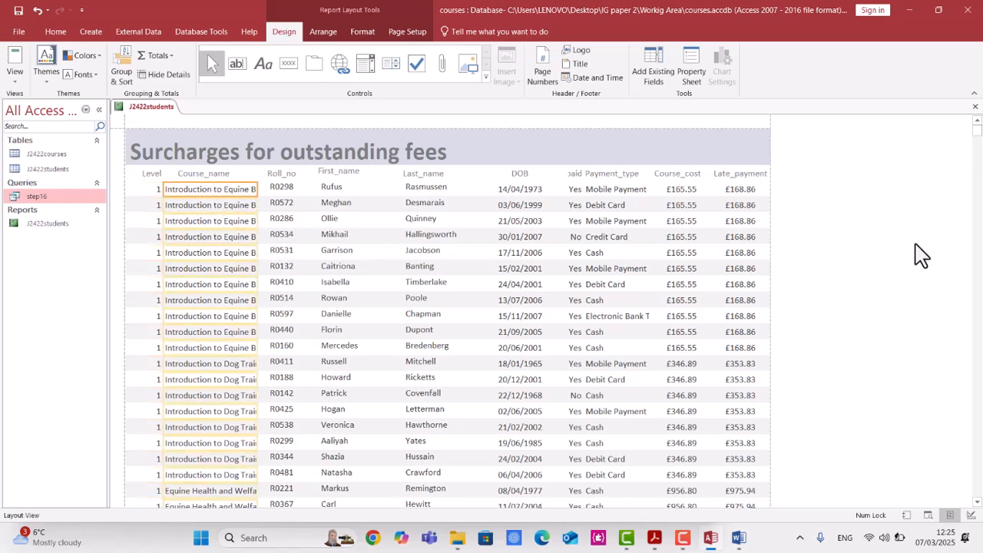
{"action": "left_click_drag", "start_coordinate": [979, 140], "coordinate": [981, 238]}
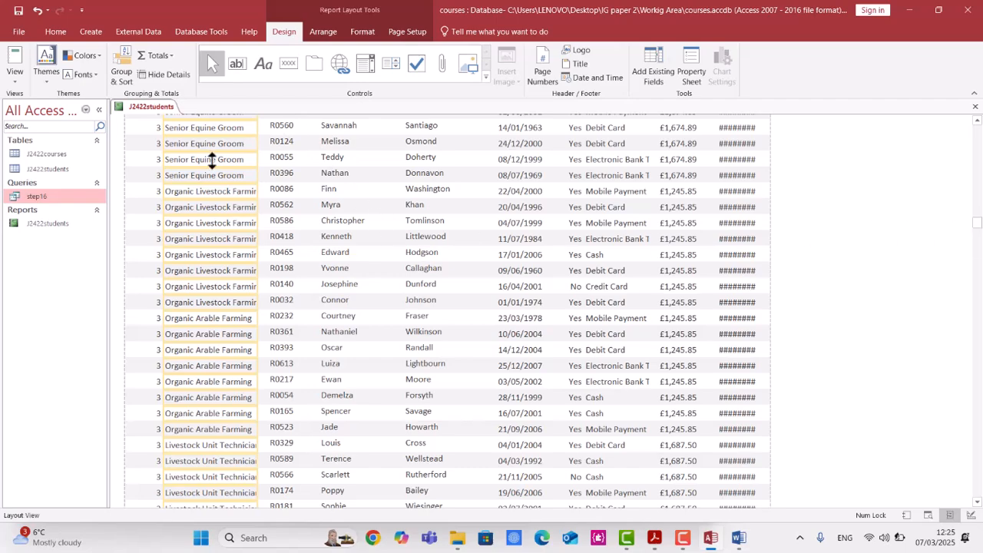
{"action": "scroll", "coordinate": [196, 224], "scroll_direction": "up", "scroll_amount": 4}
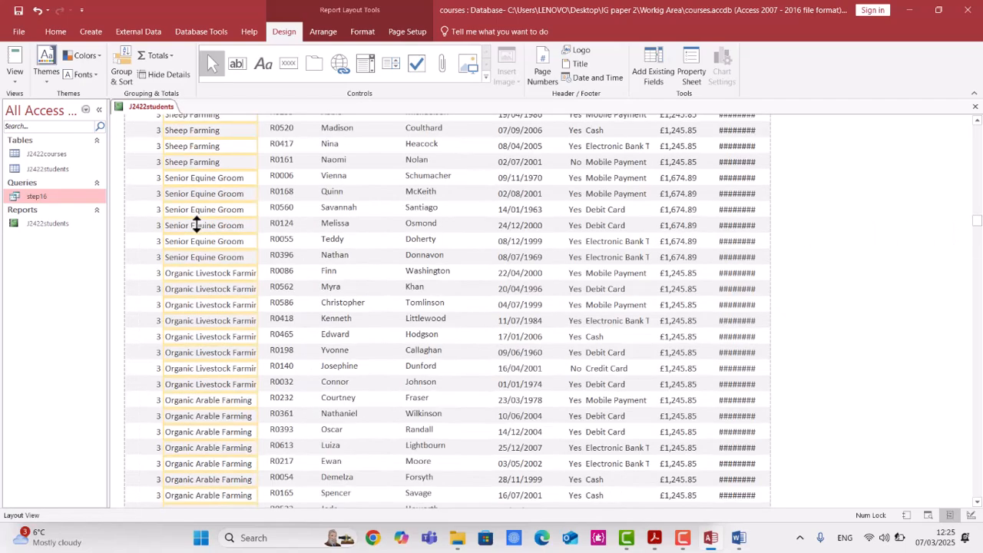
{"action": "scroll", "coordinate": [194, 224], "scroll_direction": "up", "scroll_amount": 5}
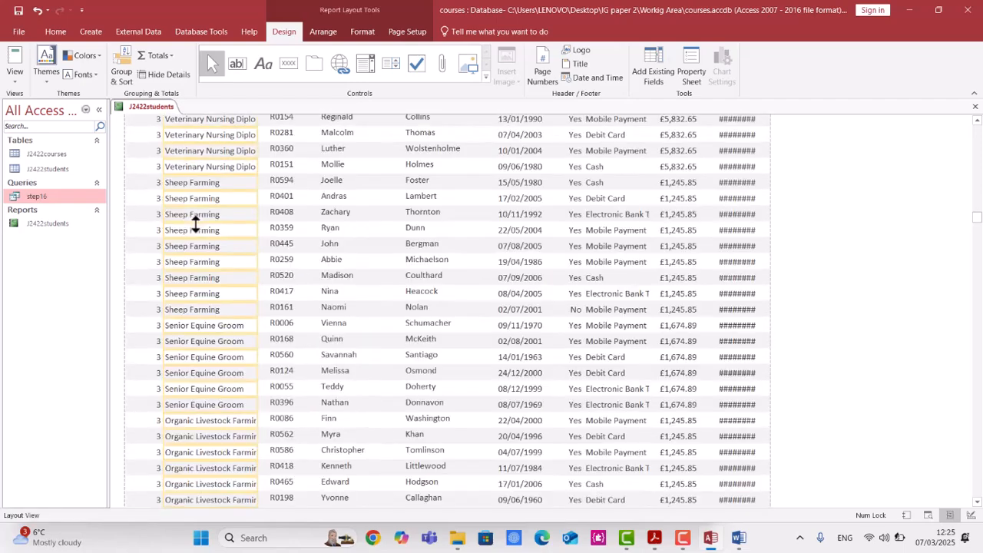
{"action": "scroll", "coordinate": [194, 223], "scroll_direction": "up", "scroll_amount": 3}
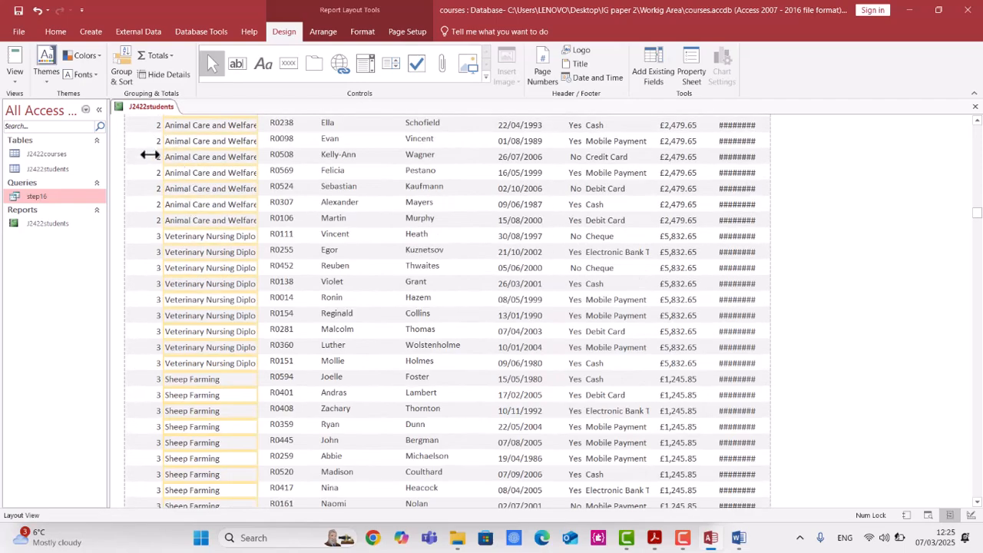
{"action": "scroll", "coordinate": [144, 189], "scroll_direction": "up", "scroll_amount": 1}
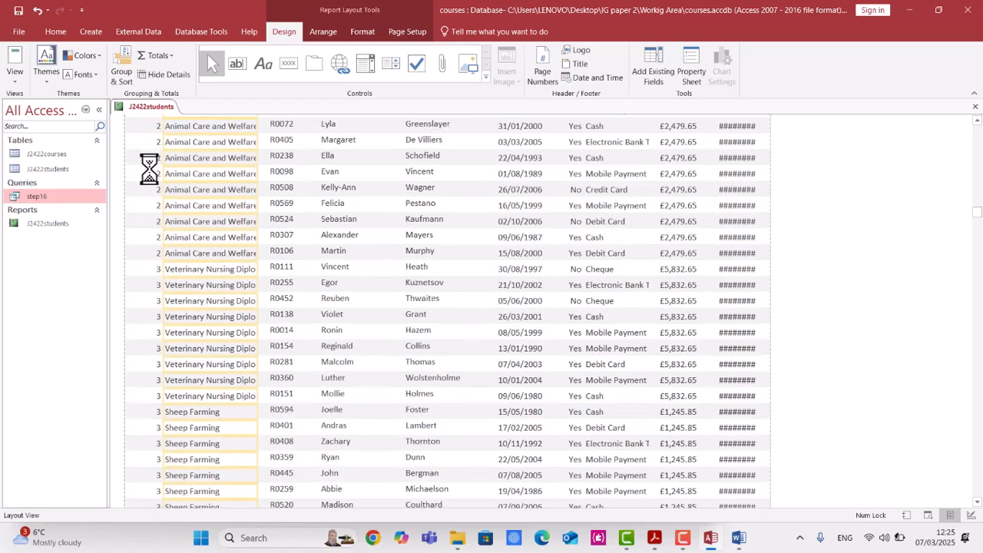
{"action": "scroll", "coordinate": [193, 153], "scroll_direction": "up", "scroll_amount": 3}
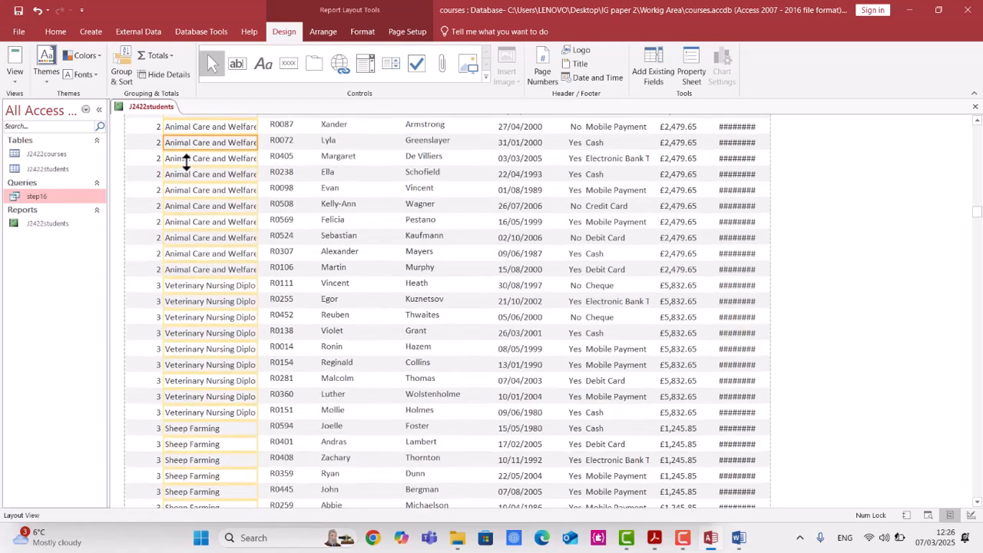
{"action": "scroll", "coordinate": [186, 163], "scroll_direction": "up", "scroll_amount": 5}
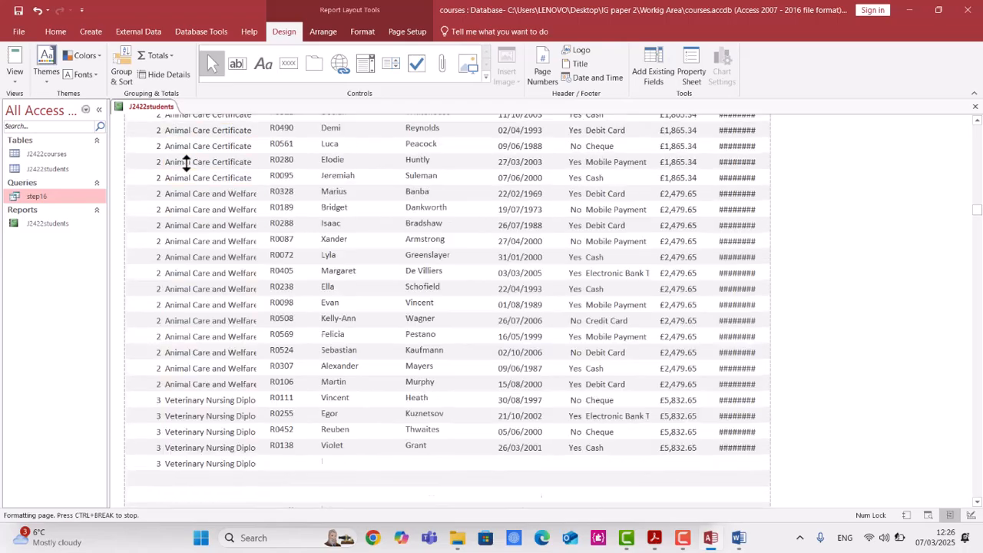
{"action": "scroll", "coordinate": [186, 163], "scroll_direction": "up", "scroll_amount": 4}
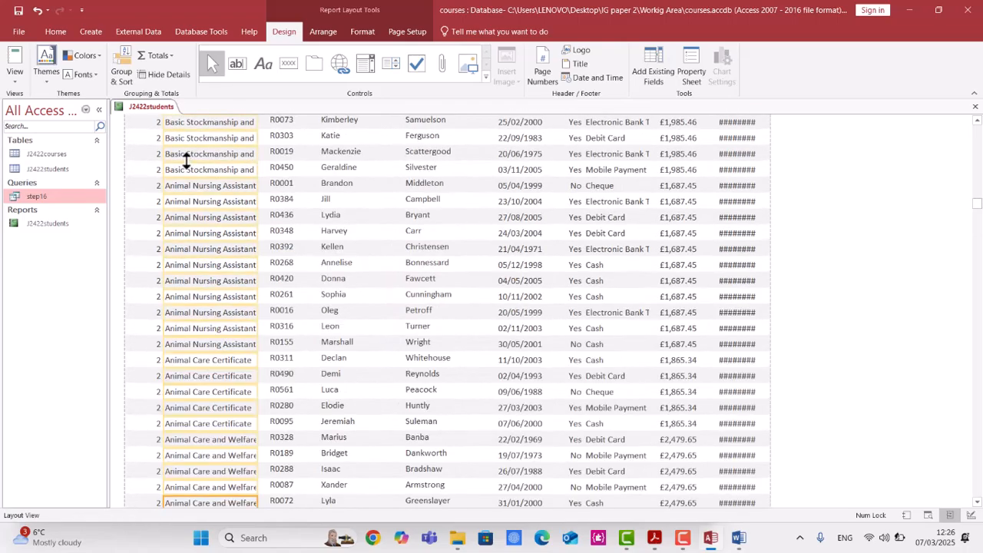
{"action": "scroll", "coordinate": [185, 159], "scroll_direction": "up", "scroll_amount": 3}
{"action": "scroll", "coordinate": [186, 160], "scroll_direction": "up", "scroll_amount": 4}
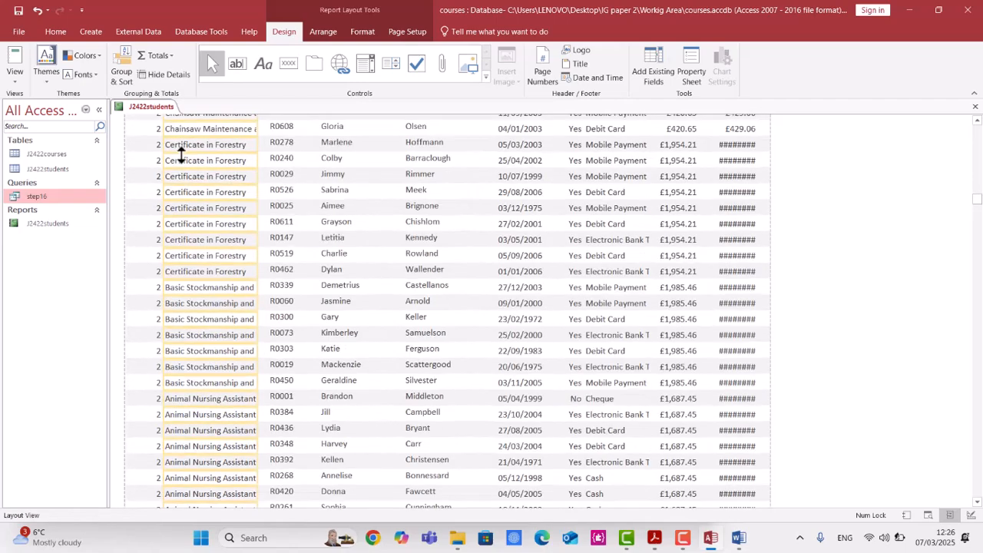
Widen the Late_payment data column so its currency values display in full.
{"action": "left_click", "coordinate": [729, 159]}
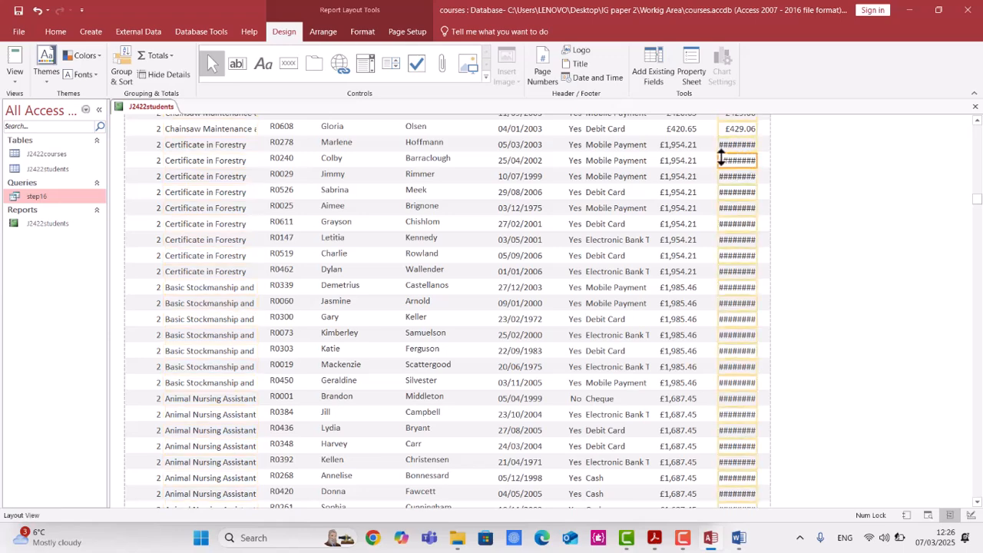
{"action": "left_click_drag", "start_coordinate": [759, 160], "coordinate": [769, 161]}
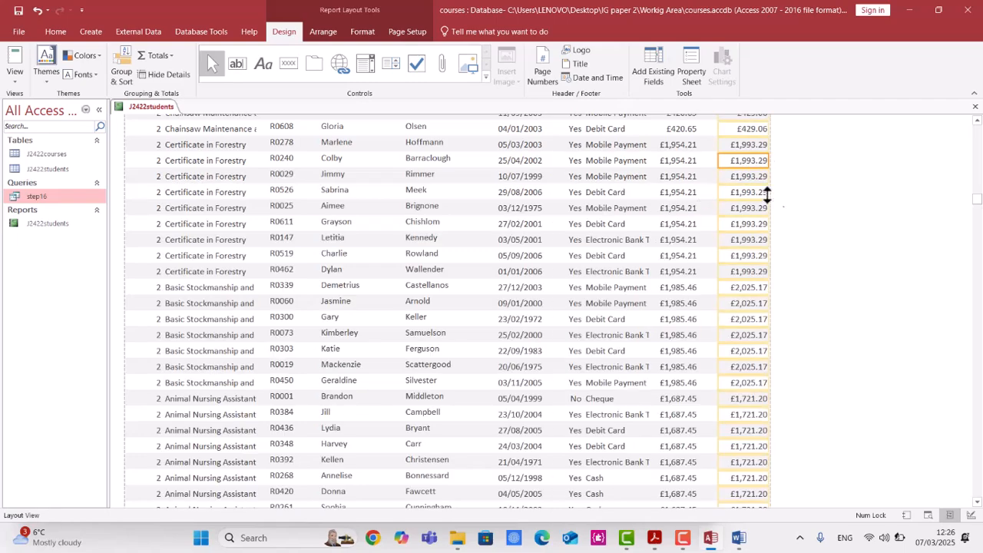
{"action": "scroll", "coordinate": [809, 259], "scroll_direction": "down", "scroll_amount": 4}
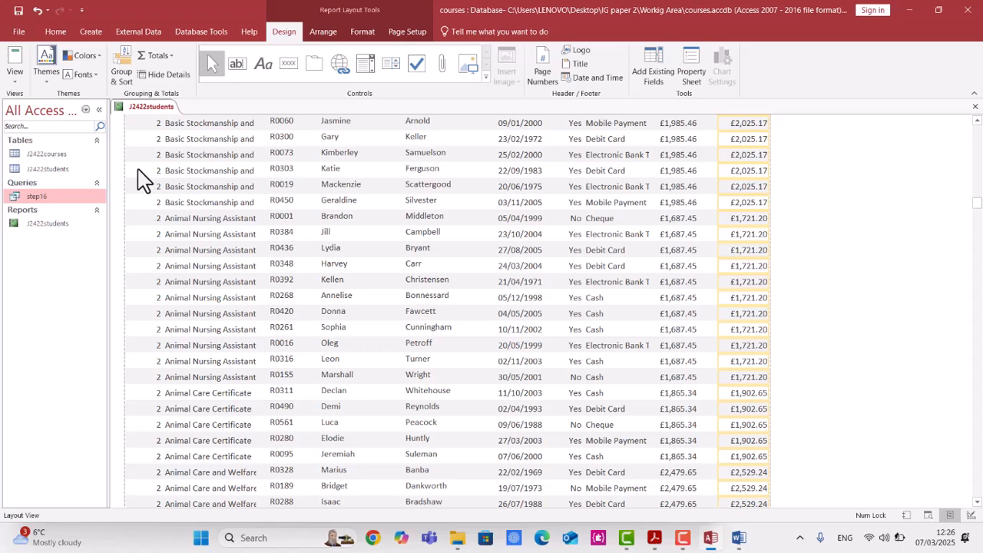
Open the report in Print Preview and page through it to check the layout.
{"action": "left_click", "coordinate": [17, 81]}
{"action": "left_click", "coordinate": [33, 129]}
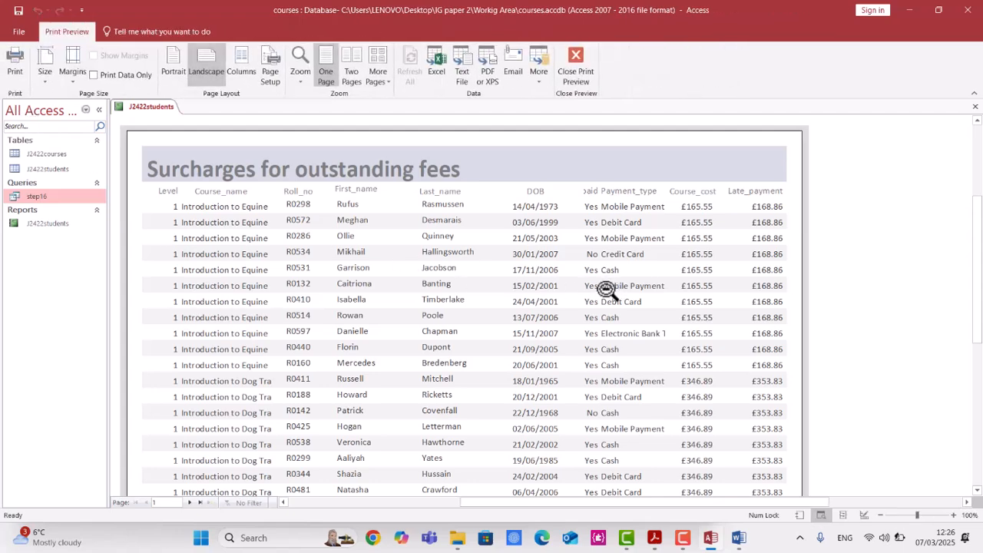
{"action": "scroll", "coordinate": [599, 291], "scroll_direction": "down", "scroll_amount": 2}
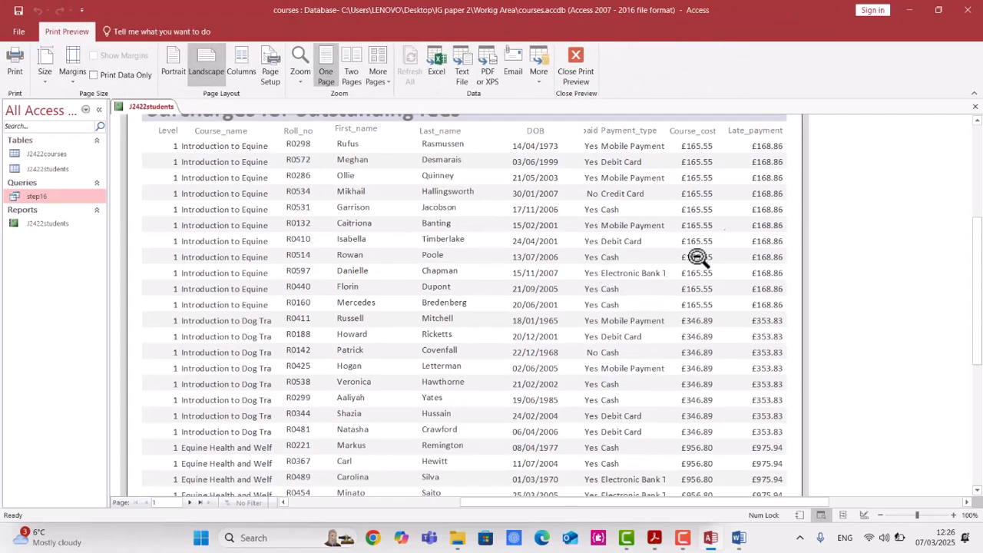
{"action": "left_click", "coordinate": [764, 210]}
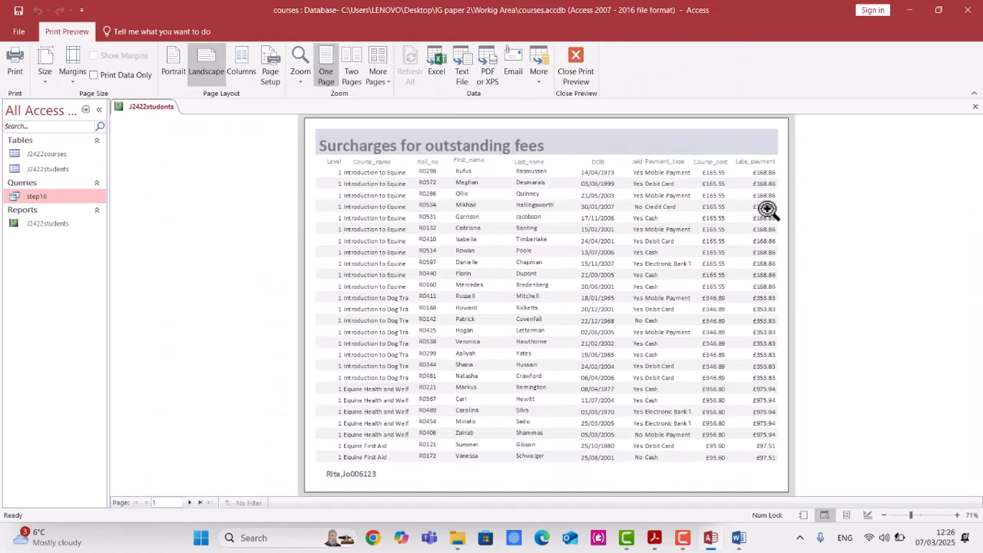
{"action": "left_click", "coordinate": [189, 503]}
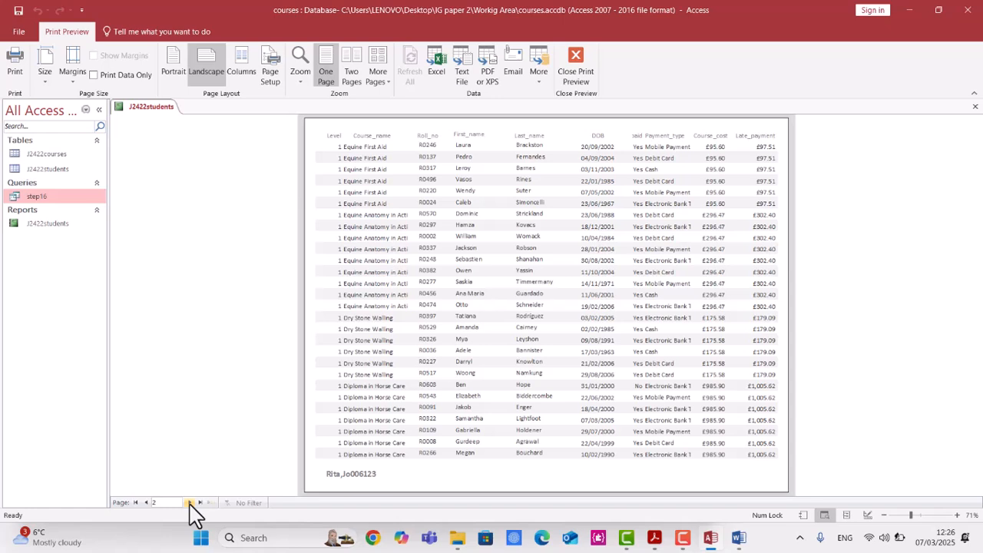
{"action": "left_click", "coordinate": [189, 503]}
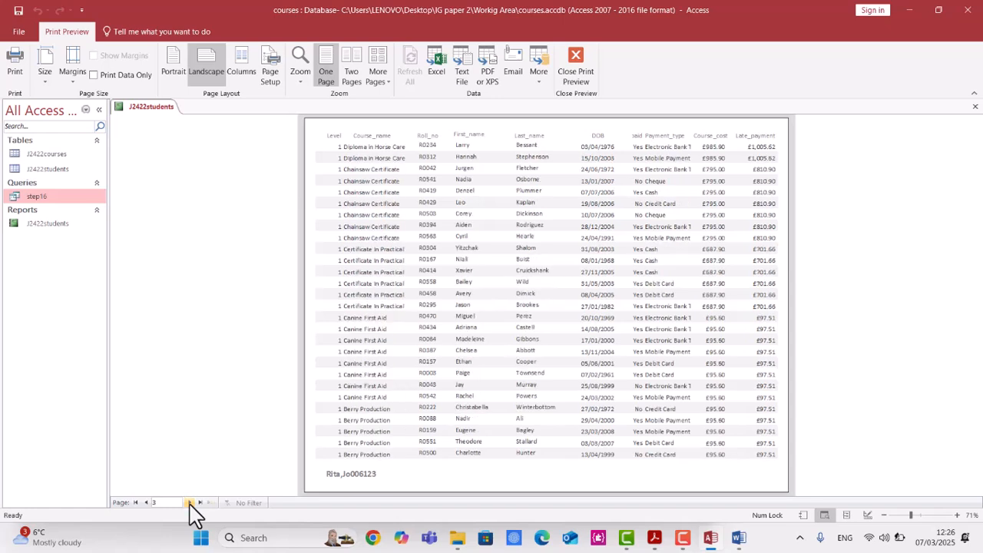
{"action": "left_click", "coordinate": [189, 503]}
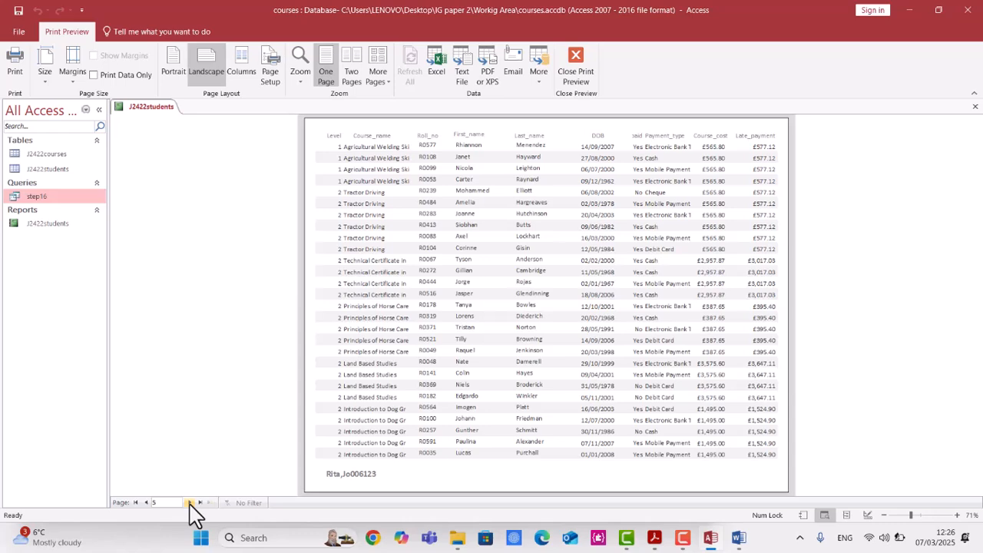
{"action": "left_click", "coordinate": [189, 502]}
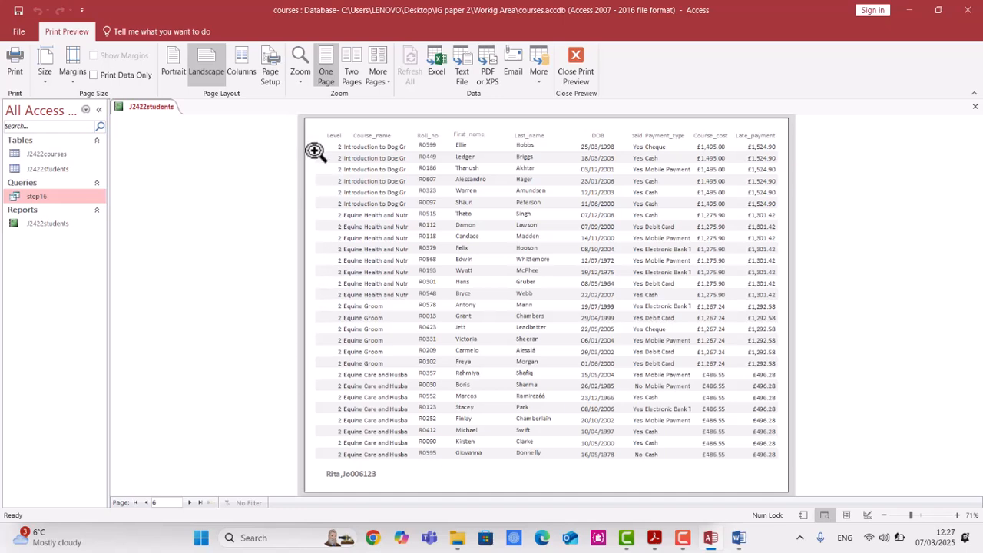
Save the J2422students report and close it.
{"action": "right_click", "coordinate": [158, 114]}
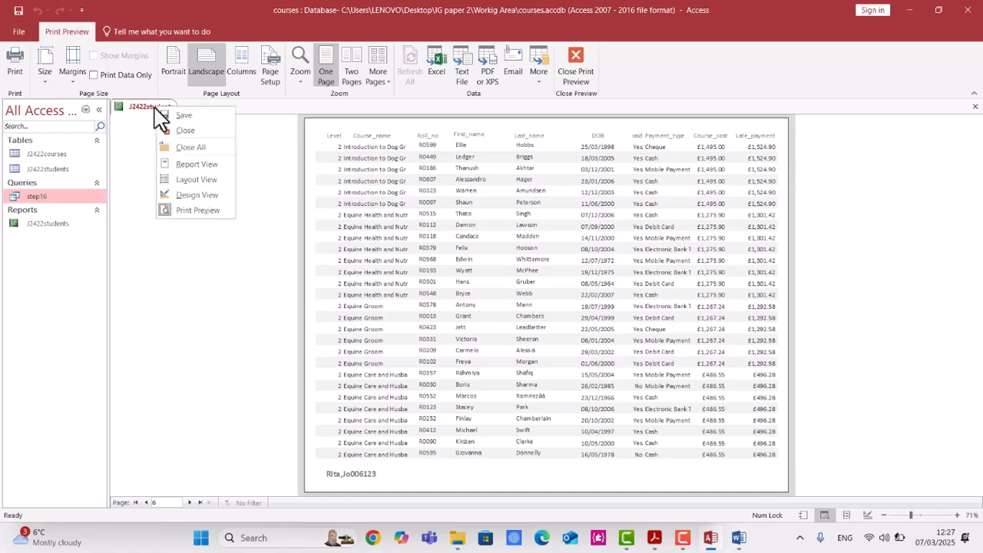
{"action": "left_click", "coordinate": [176, 131]}
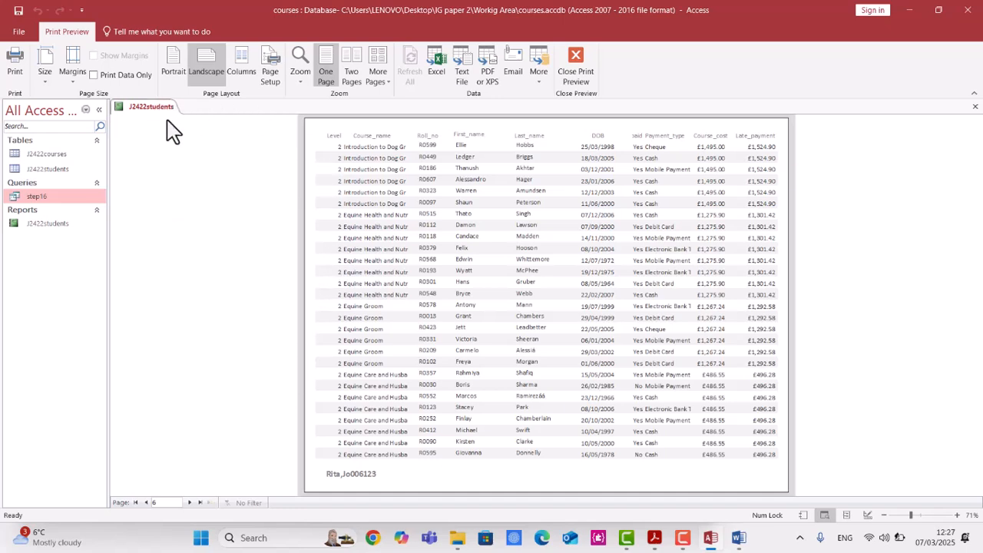
{"action": "right_click", "coordinate": [162, 115]}
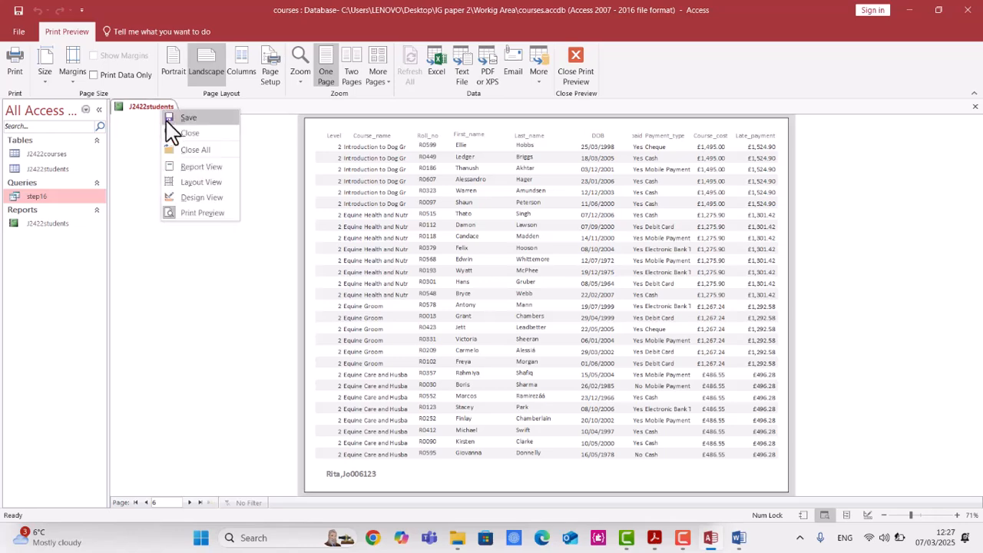
{"action": "left_click", "coordinate": [175, 131]}
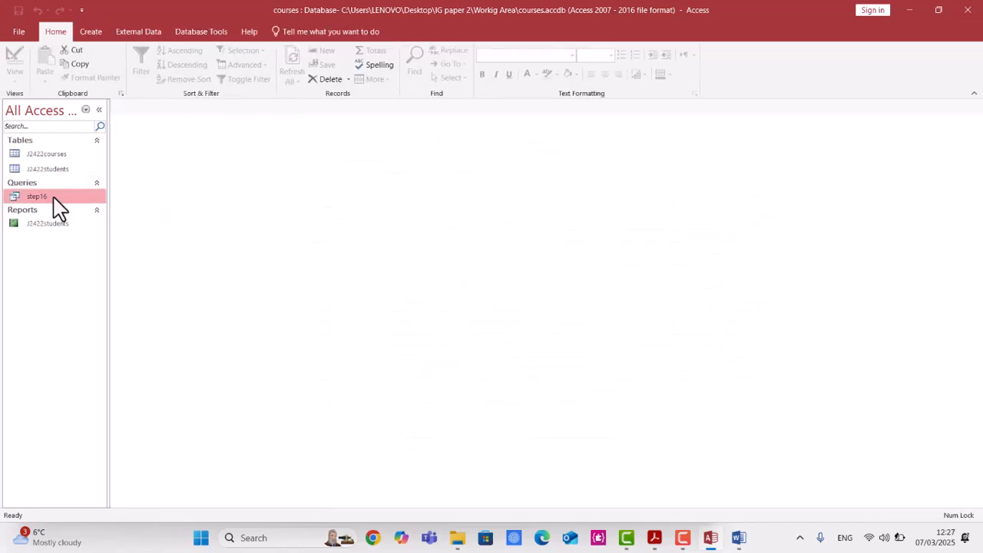
Open the step16 query and switch it to Design View.
{"action": "double_click", "coordinate": [54, 199]}
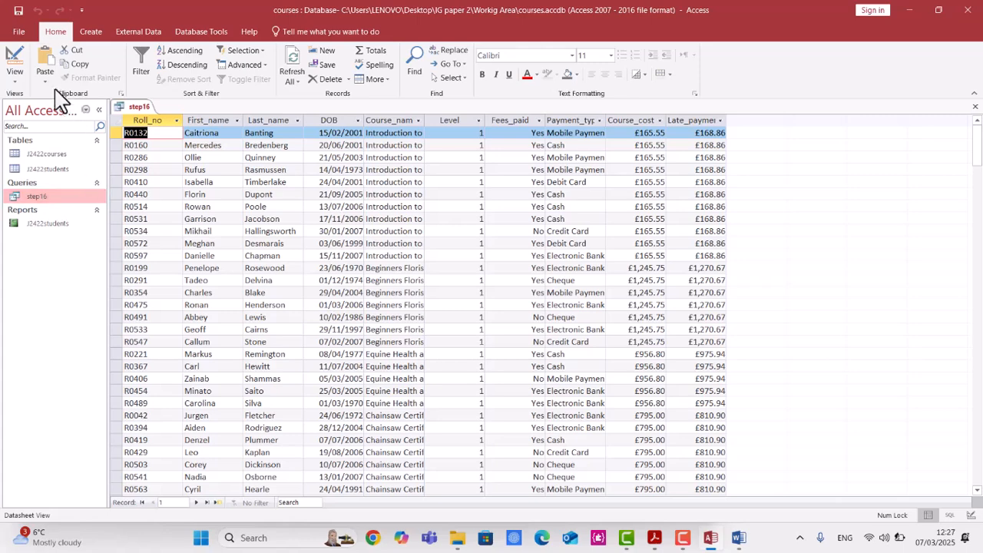
{"action": "left_click", "coordinate": [15, 83]}
{"action": "left_click", "coordinate": [34, 159]}
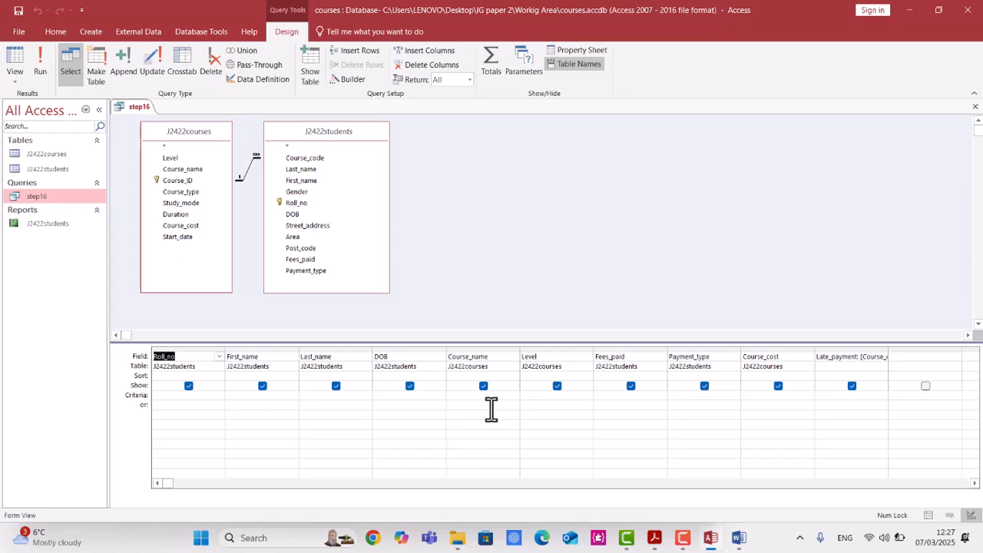
Review the question 16 requirements in the exam paper PDF before returning to the query.
{"action": "left_click", "coordinate": [711, 540]}
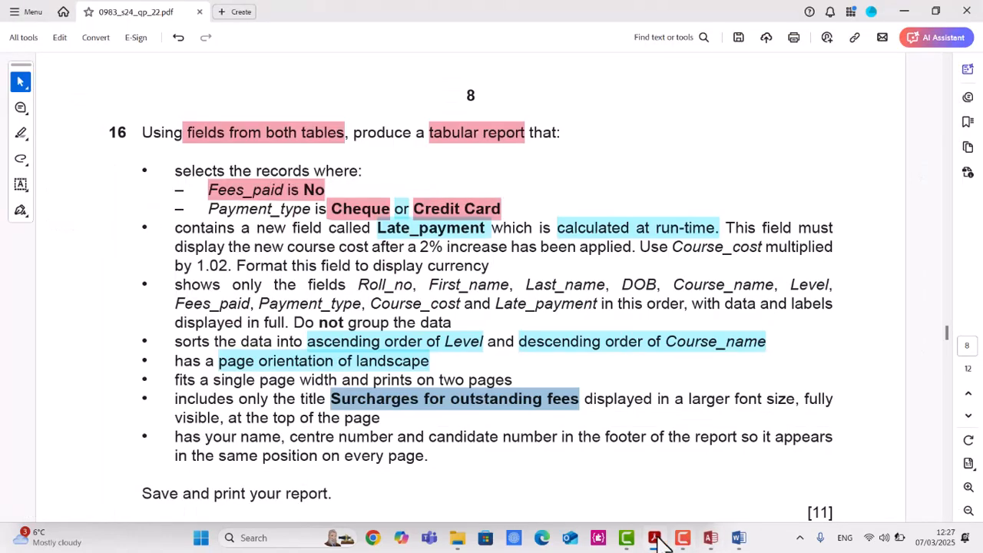
{"action": "left_click", "coordinate": [658, 538]}
{"action": "left_click", "coordinate": [656, 538]}
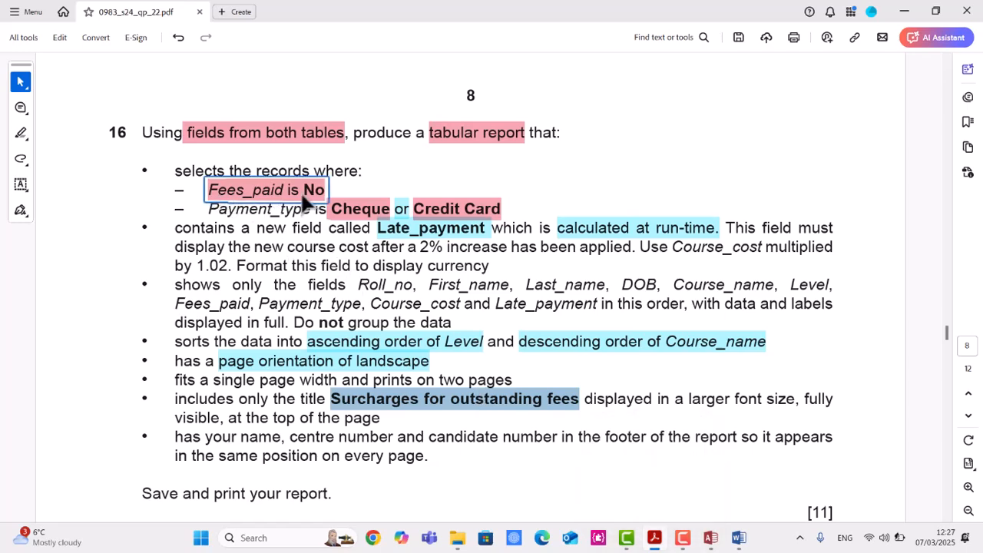
{"action": "key", "text": "alt+Tab"}
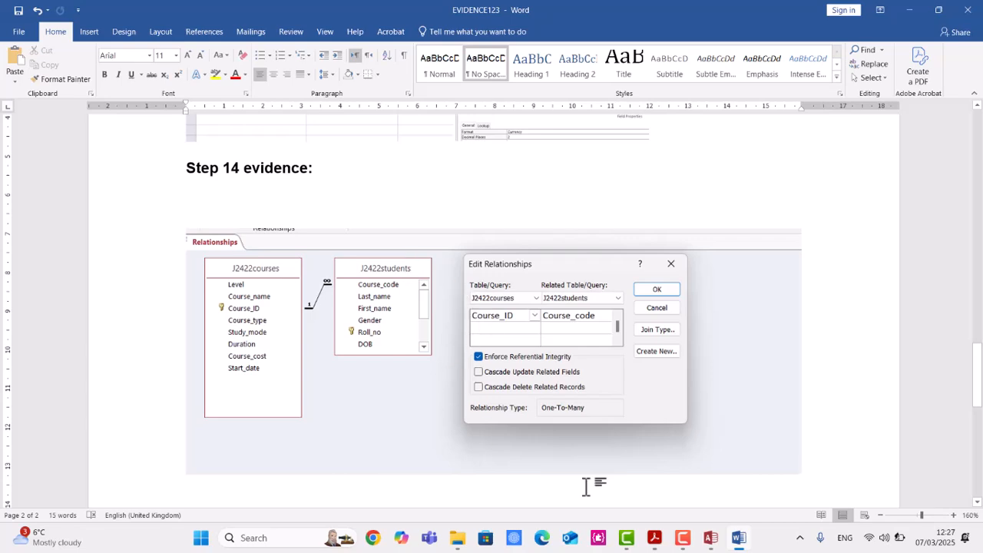
{"action": "left_click", "coordinate": [711, 539]}
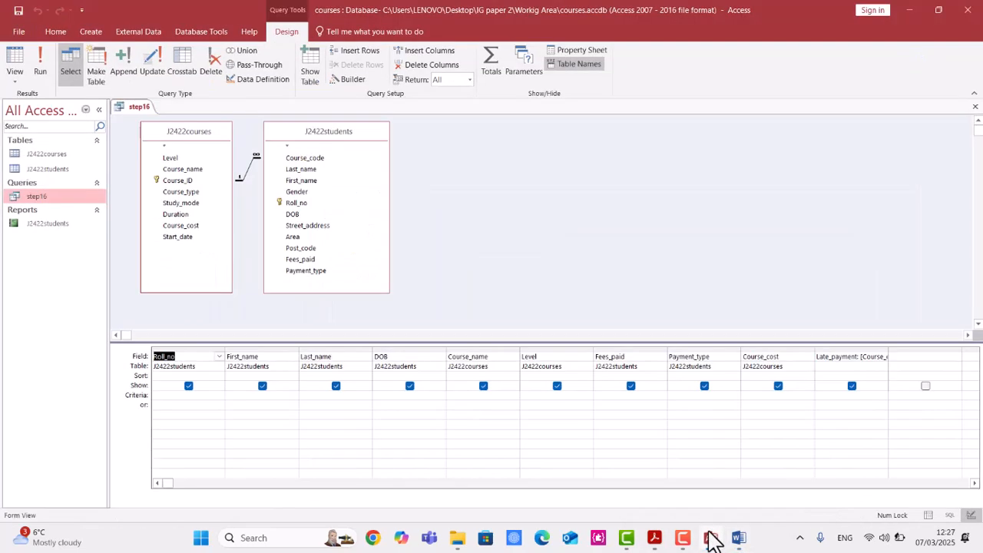
Set the Fees_paid criterion in the step16 query to No.
{"action": "left_click", "coordinate": [624, 396]}
{"action": "type", "text": "Now"}
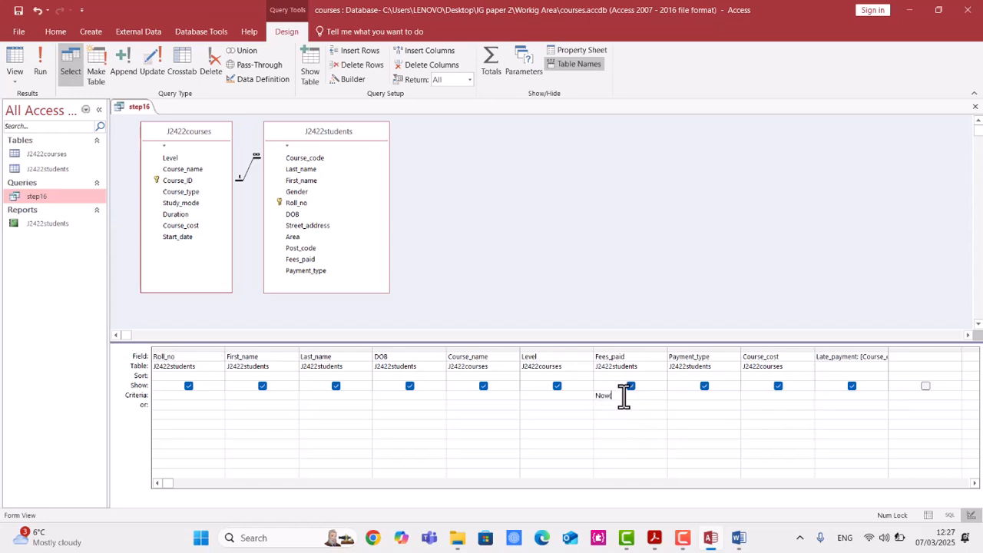
{"action": "key", "text": "BackSpace"}
{"action": "left_click_drag", "start_coordinate": [625, 398], "coordinate": [563, 395]}
{"action": "type", "text": "o"}
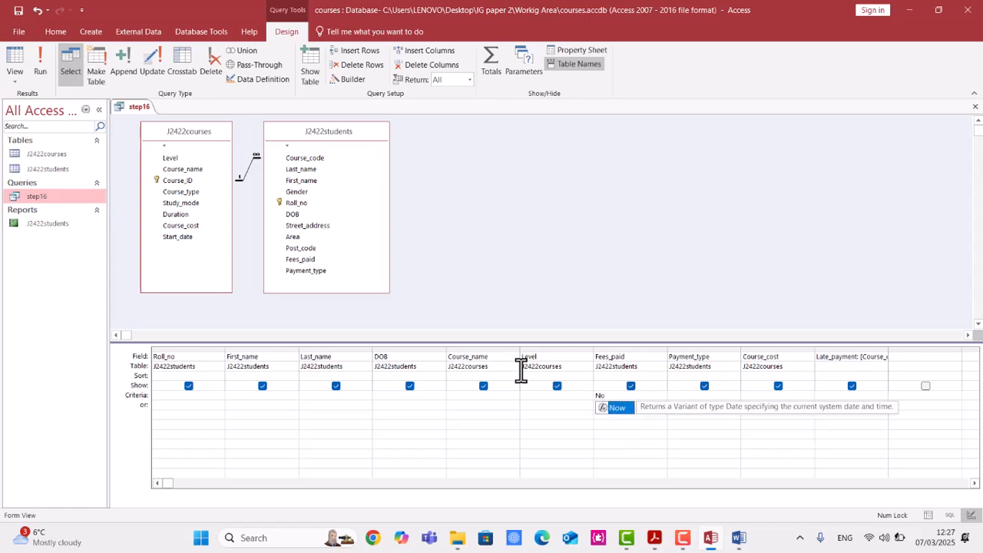
{"action": "type", "text": "w("}
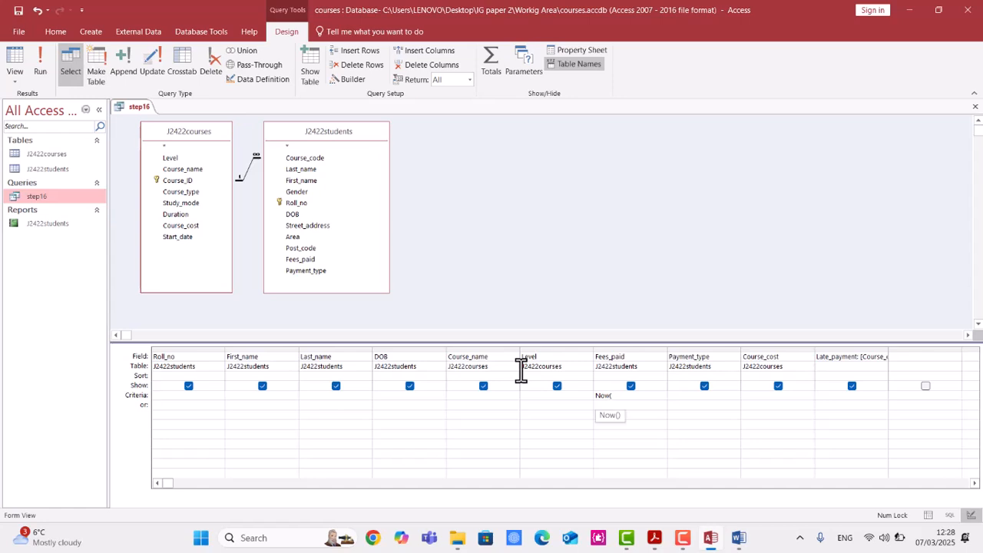
{"action": "key", "text": "BackSpace"}
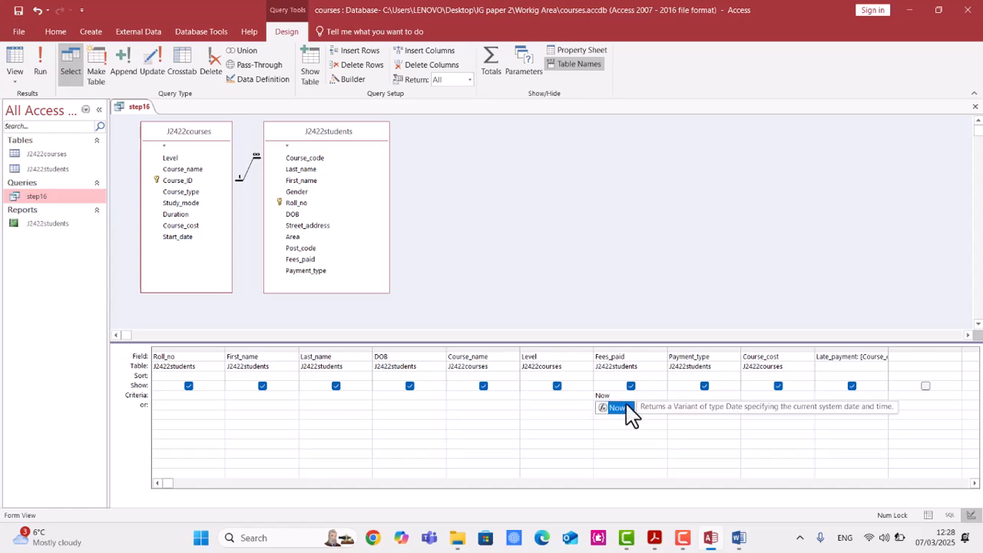
{"action": "left_click_drag", "start_coordinate": [613, 397], "coordinate": [584, 397]}
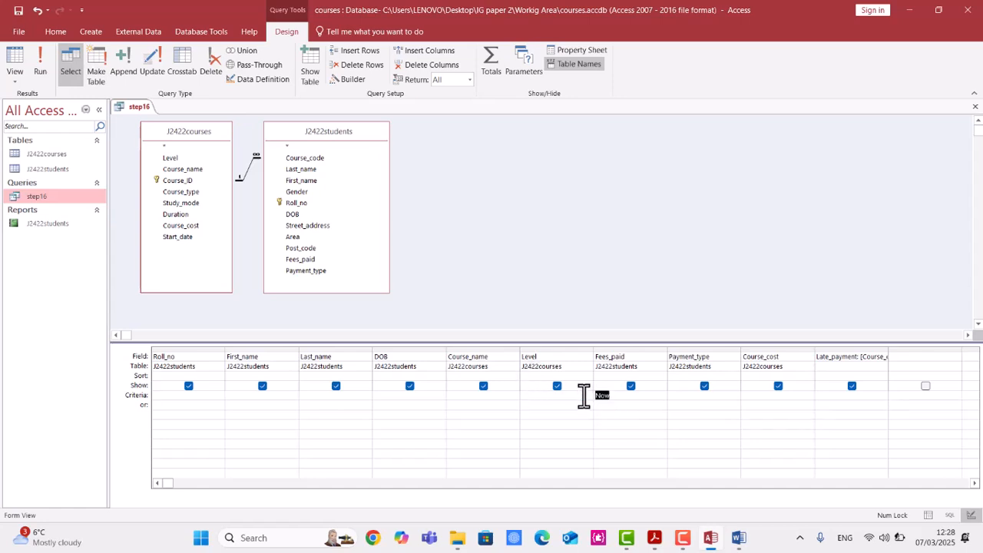
{"action": "type", "text": "No"}
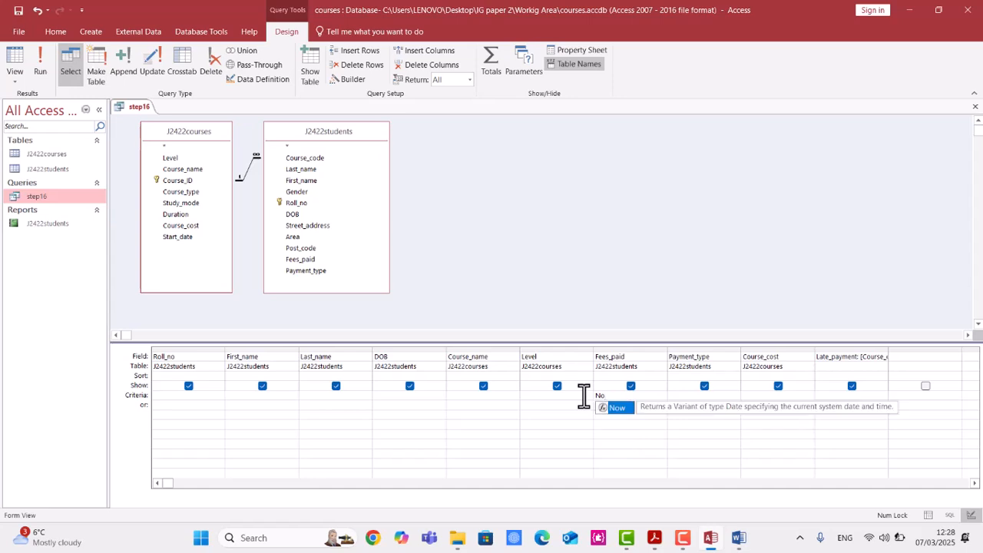
{"action": "left_click", "coordinate": [693, 398]}
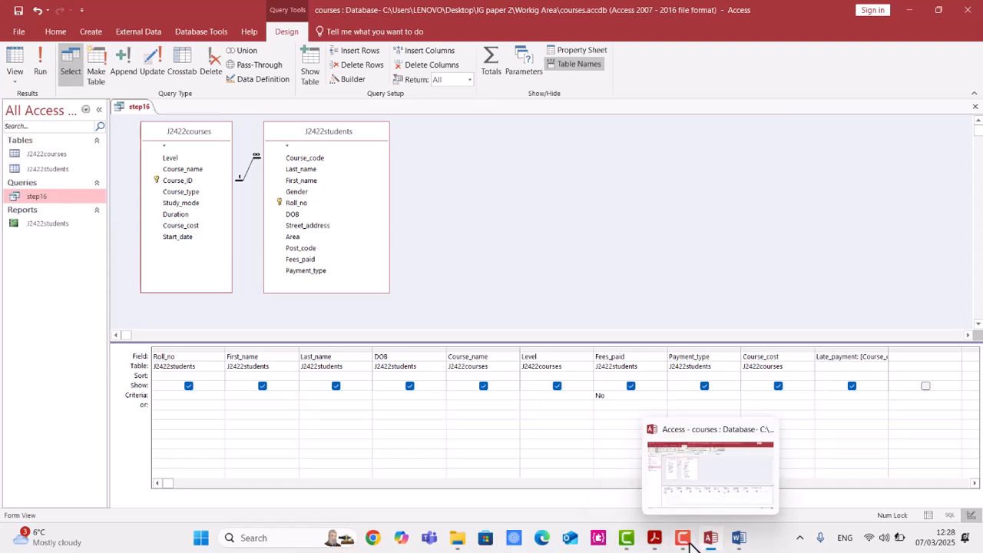
Check the Payment_type selection requirement for question 16 in the exam paper PDF.
{"action": "left_click", "coordinate": [655, 539]}
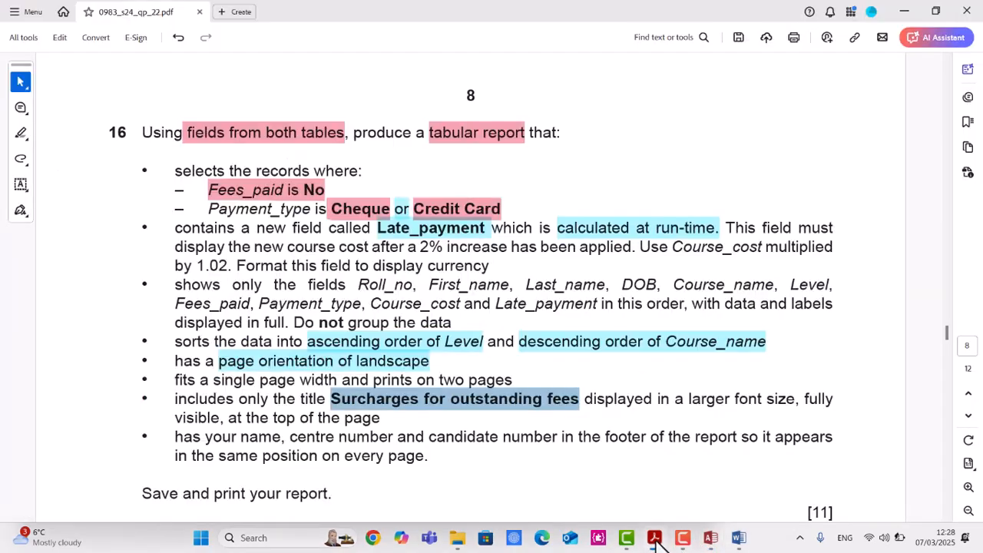
{"action": "left_click", "coordinate": [354, 210]}
{"action": "double_click", "coordinate": [512, 204]}
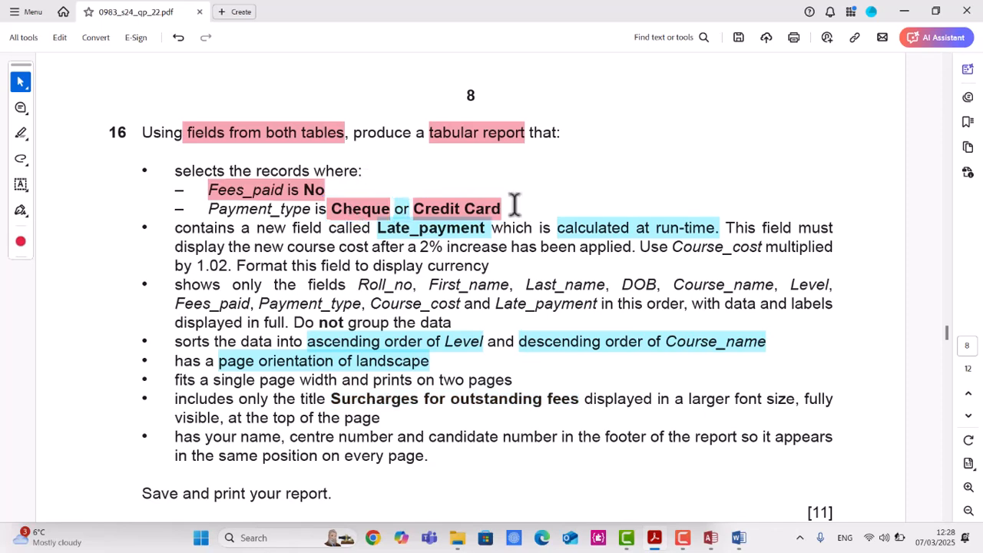
{"action": "left_click", "coordinate": [342, 209]}
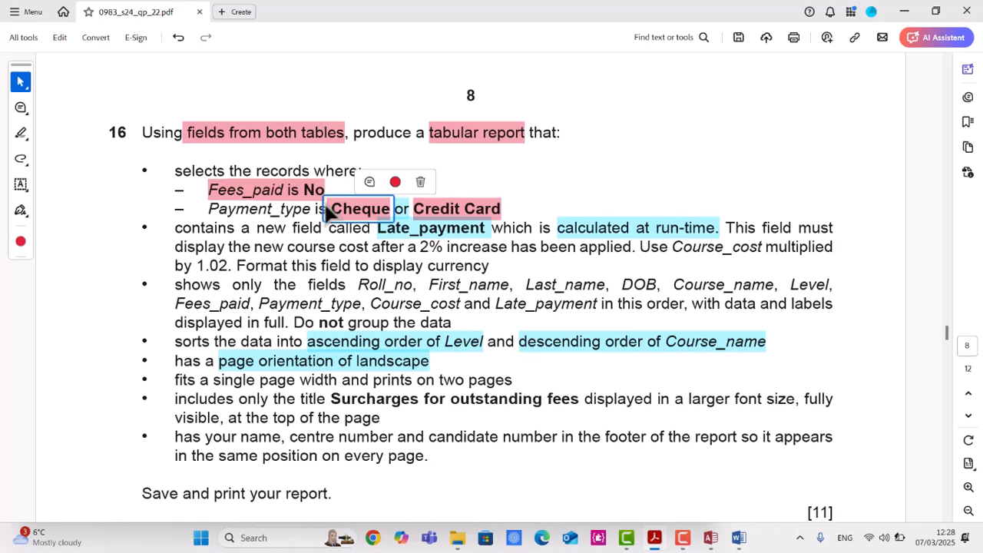
{"action": "left_click", "coordinate": [391, 185]}
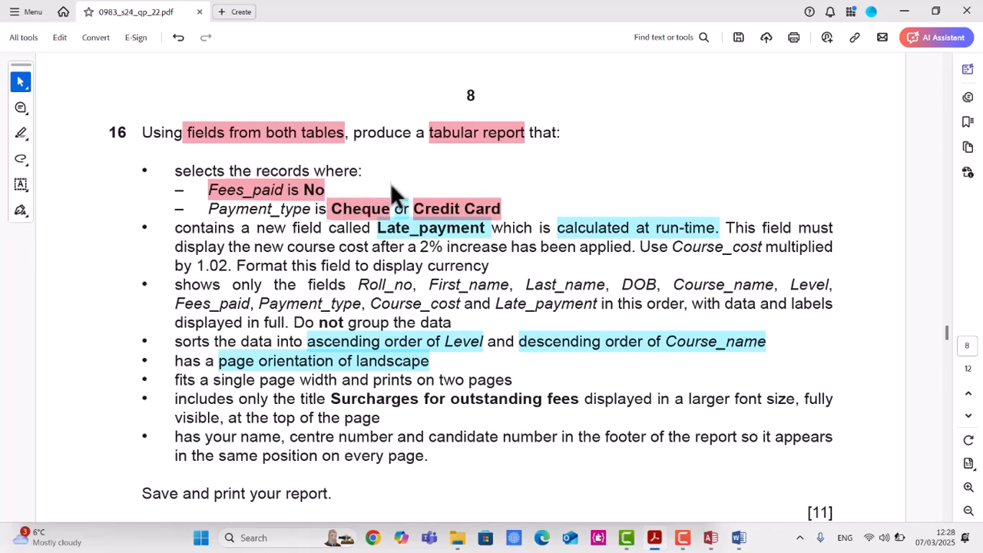
{"action": "left_click", "coordinate": [22, 84]}
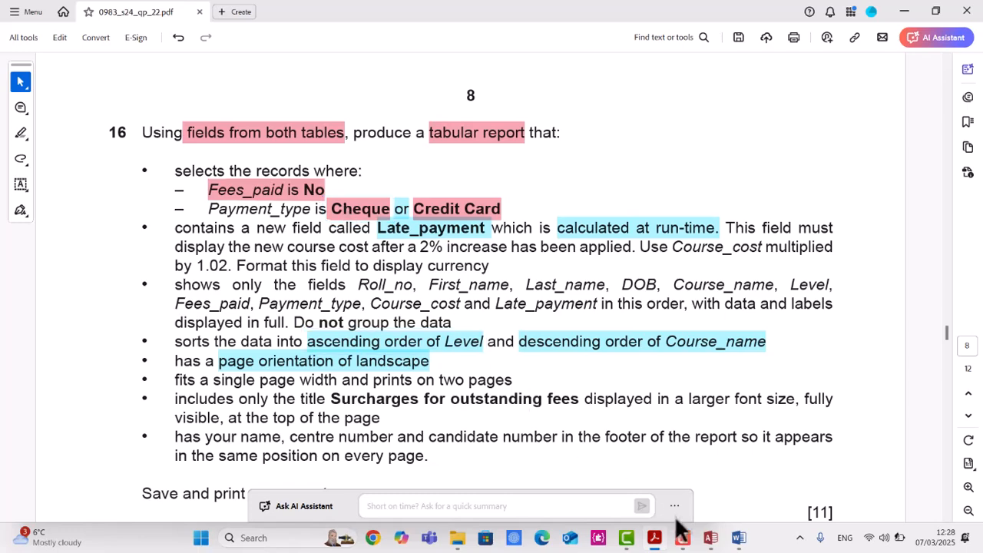
{"action": "left_click", "coordinate": [708, 535]}
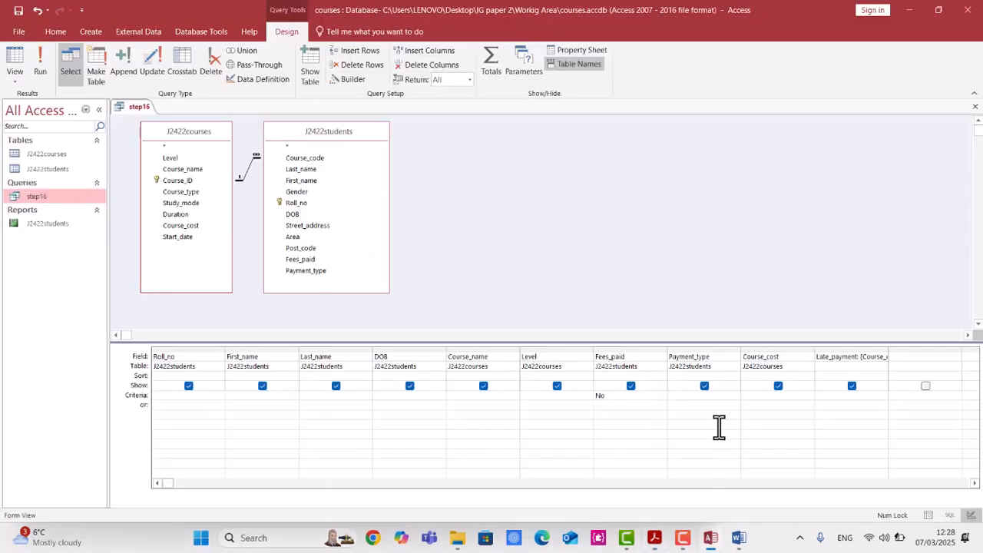
Set the Payment_type criterion to Cheque or Credit Card and run the query.
{"action": "type", "text": "Ch"}
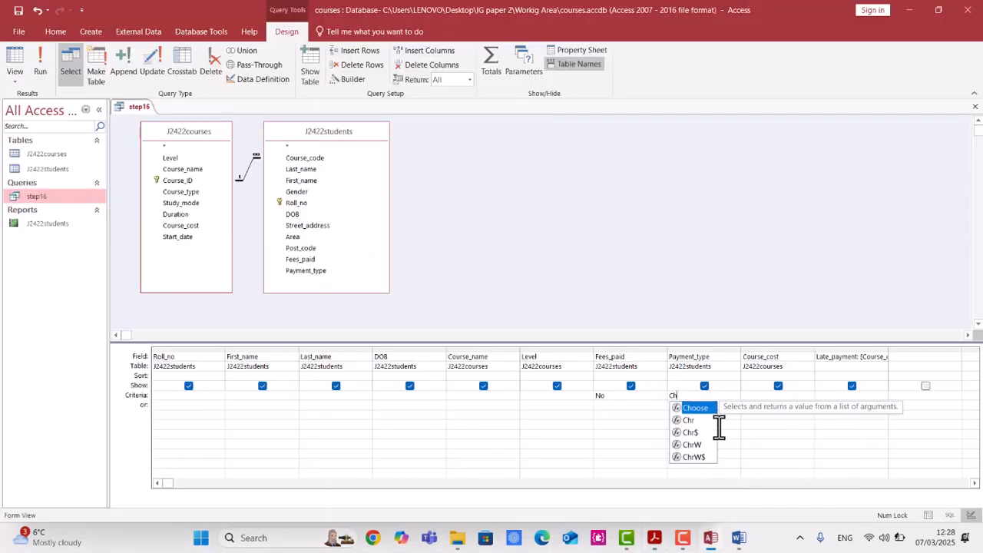
{"action": "key", "text": "alt+Tab"}
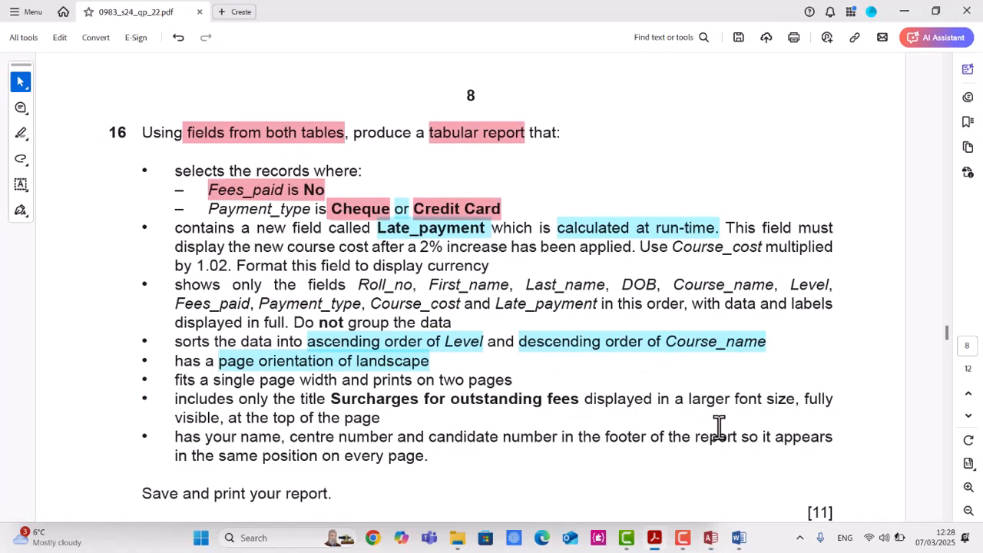
{"action": "key", "text": "alt+Tab"}
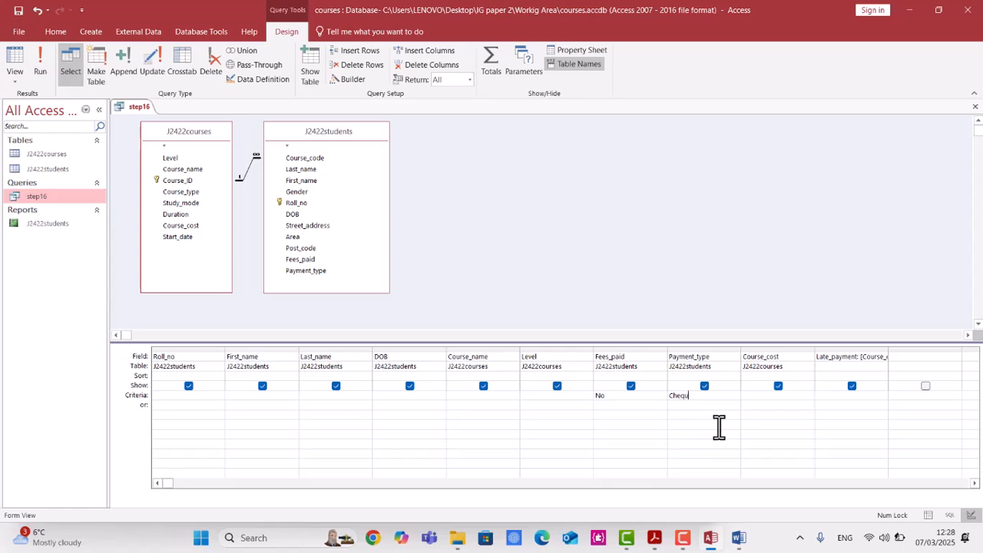
{"action": "type", "text": "r cred"}
{"action": "key", "text": "Return"}
{"action": "left_click", "coordinate": [41, 68]}
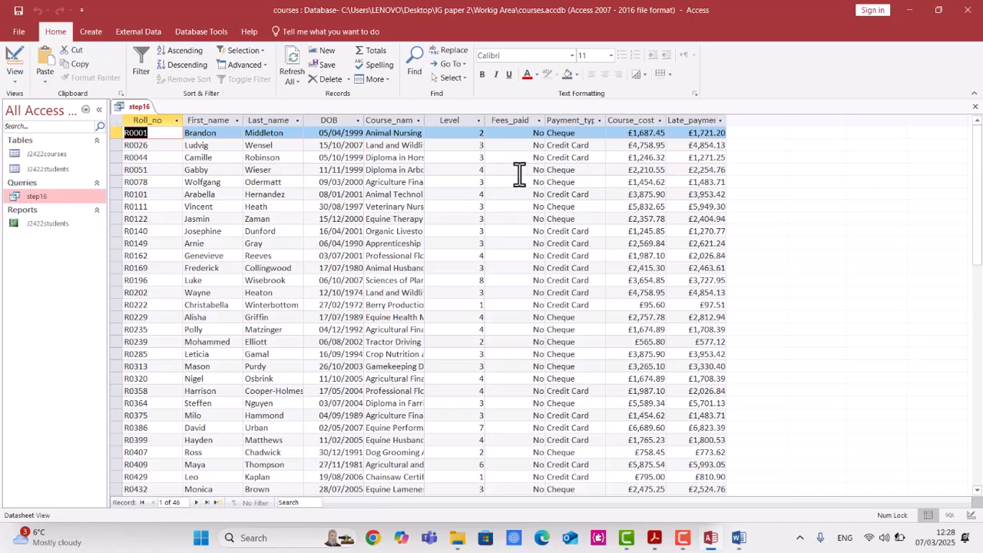
Scroll through the query results to check the records, then close the step16 query.
{"action": "scroll", "coordinate": [520, 174], "scroll_direction": "down", "scroll_amount": 11}
{"action": "scroll", "coordinate": [531, 219], "scroll_direction": "up", "scroll_amount": 6}
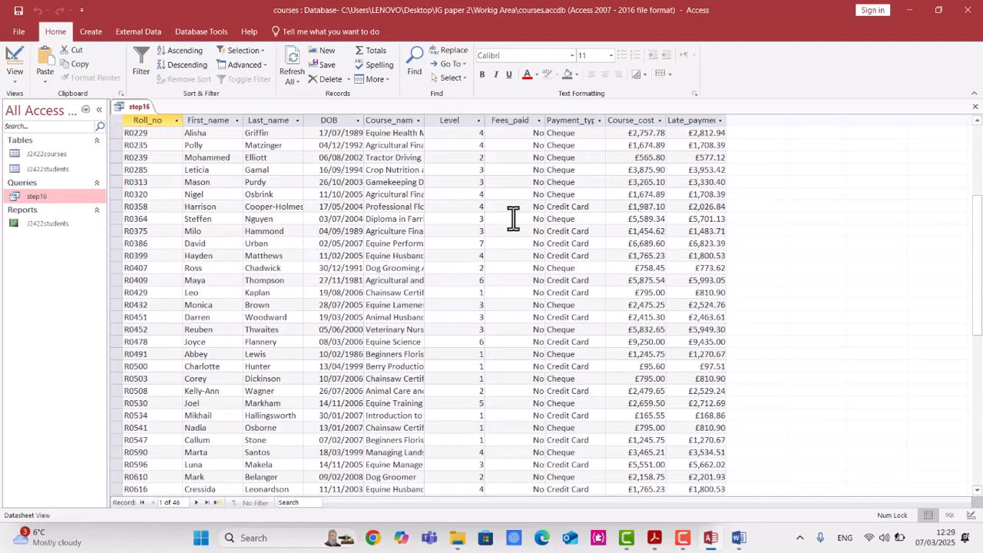
{"action": "scroll", "coordinate": [513, 219], "scroll_direction": "up", "scroll_amount": 6}
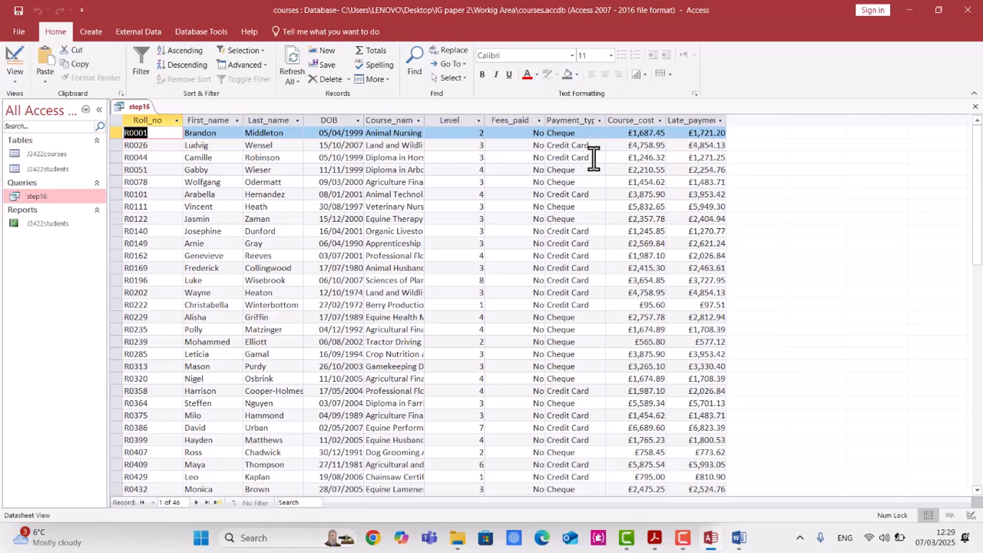
{"action": "scroll", "coordinate": [593, 208], "scroll_direction": "down", "scroll_amount": 6}
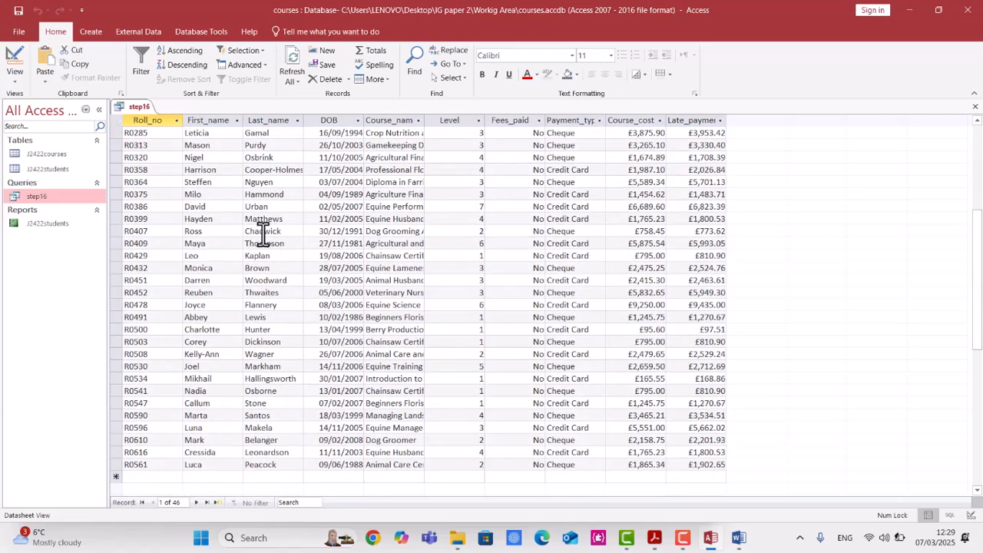
{"action": "right_click", "coordinate": [139, 109]}
{"action": "left_click", "coordinate": [165, 126]}
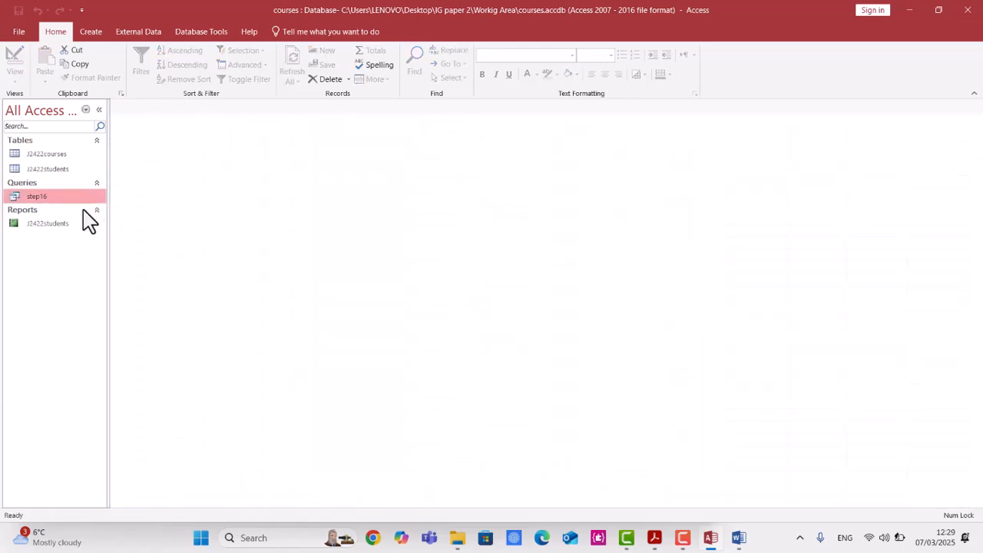
Open the J2422students report in Print Preview, page through both pages, and close the preview.
{"action": "double_click", "coordinate": [61, 223]}
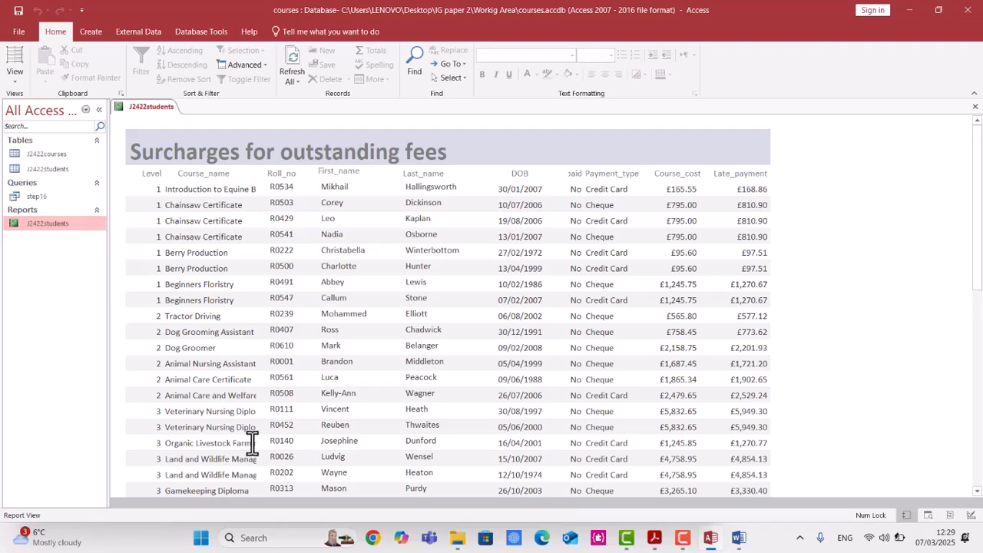
{"action": "scroll", "coordinate": [224, 389], "scroll_direction": "down", "scroll_amount": 5}
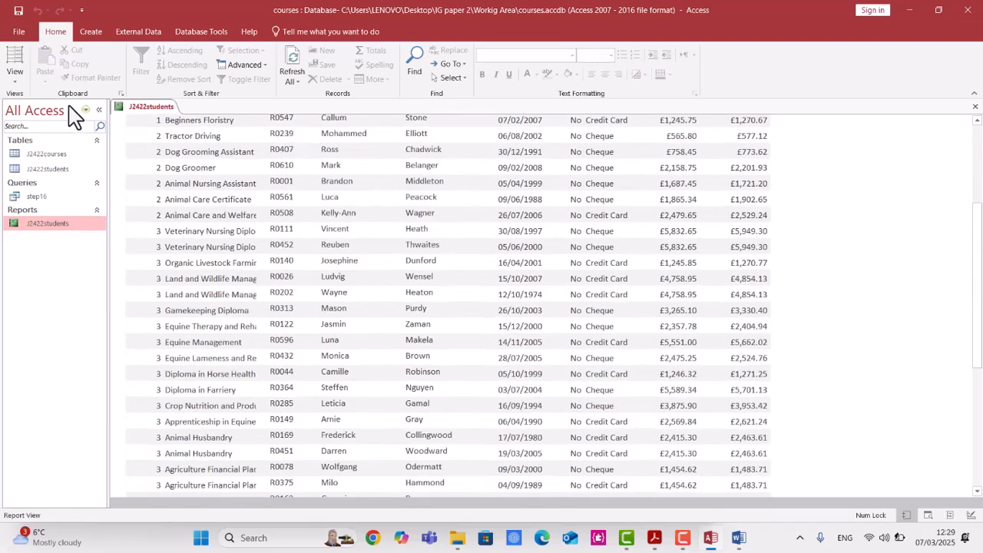
{"action": "left_click", "coordinate": [16, 77]}
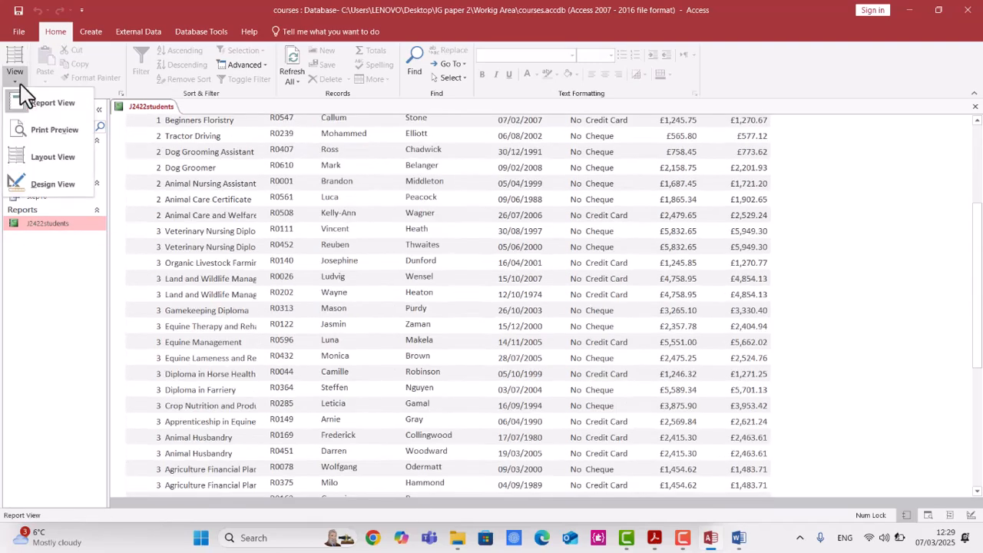
{"action": "left_click", "coordinate": [46, 130]}
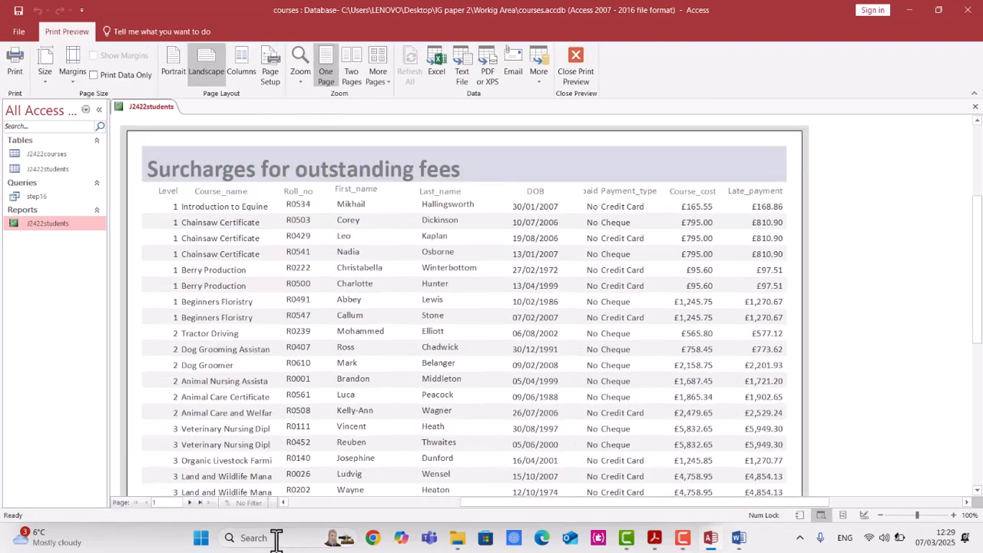
{"action": "left_click", "coordinate": [190, 503]}
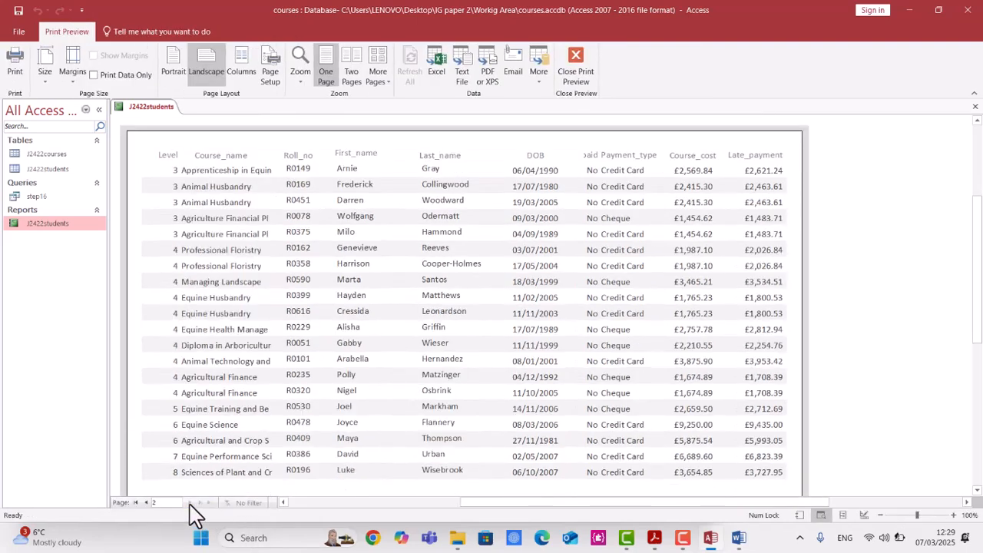
{"action": "scroll", "coordinate": [261, 418], "scroll_direction": "down", "scroll_amount": 5}
{"action": "scroll", "coordinate": [208, 465], "scroll_direction": "down", "scroll_amount": 3}
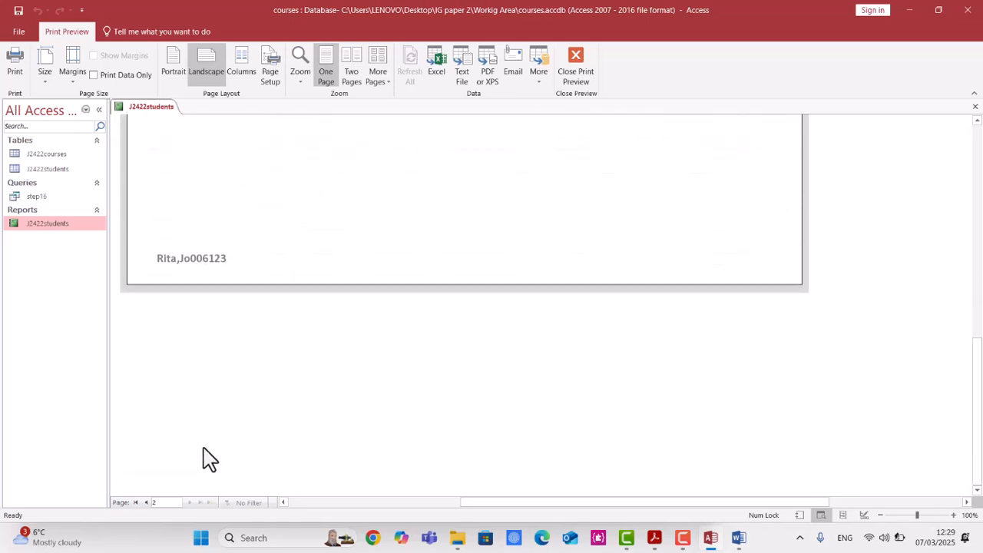
{"action": "scroll", "coordinate": [209, 461], "scroll_direction": "up", "scroll_amount": 6}
{"action": "scroll", "coordinate": [212, 452], "scroll_direction": "up", "scroll_amount": 3}
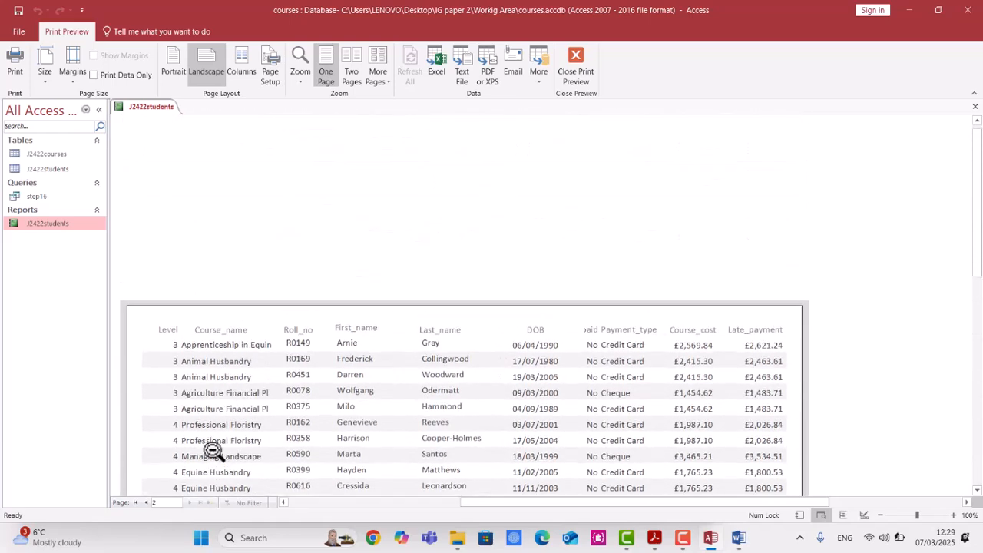
{"action": "scroll", "coordinate": [213, 451], "scroll_direction": "down", "scroll_amount": 4}
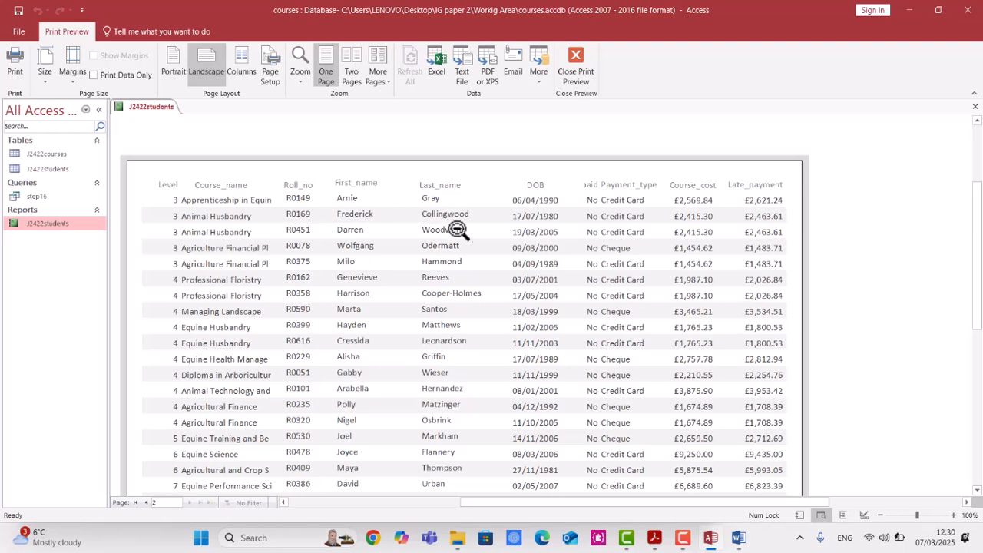
{"action": "left_click", "coordinate": [578, 62]}
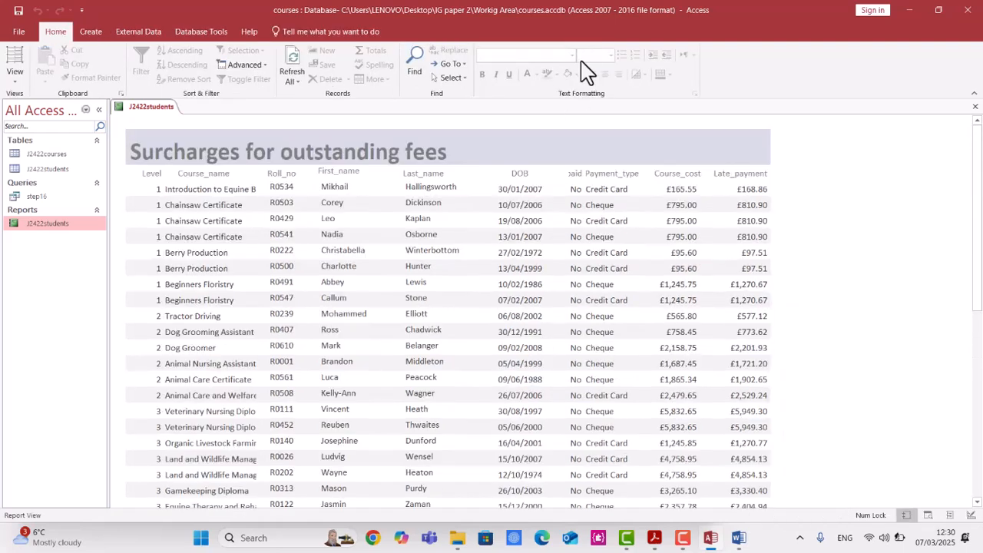
Read the question 17 label requirements in the exam paper PDF.
{"action": "left_click", "coordinate": [654, 540]}
{"action": "scroll", "coordinate": [521, 407], "scroll_direction": "down", "scroll_amount": 5}
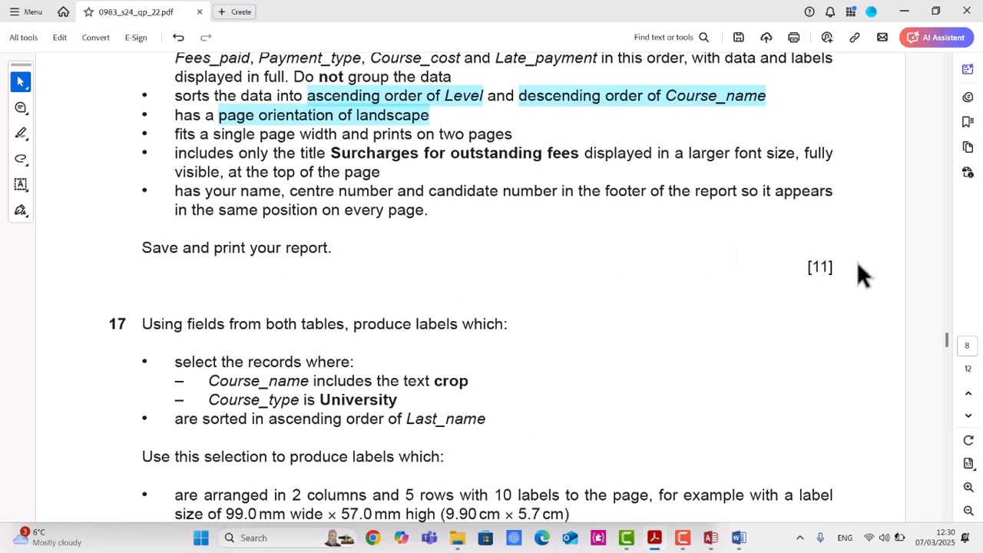
{"action": "scroll", "coordinate": [829, 279], "scroll_direction": "down", "scroll_amount": 2}
{"action": "scroll", "coordinate": [626, 303], "scroll_direction": "down", "scroll_amount": 2}
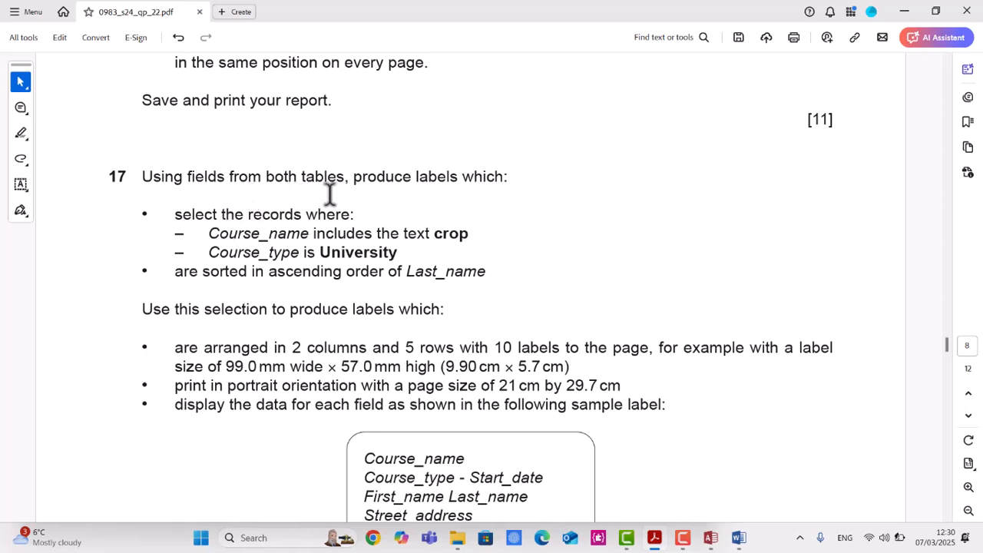
{"action": "scroll", "coordinate": [433, 183], "scroll_direction": "down", "scroll_amount": 1}
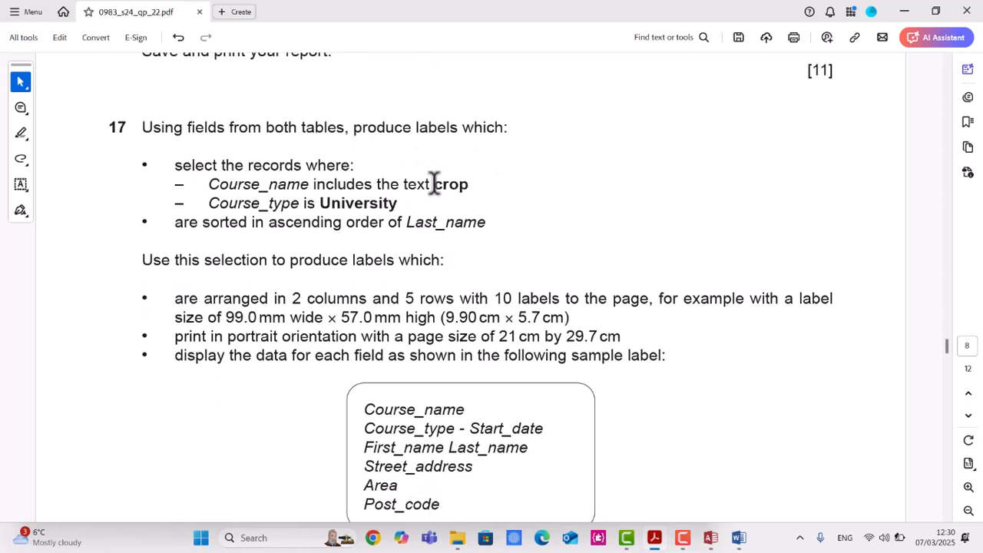
{"action": "left_click_drag", "start_coordinate": [176, 165], "coordinate": [377, 159]}
{"action": "left_click", "coordinate": [233, 188]}
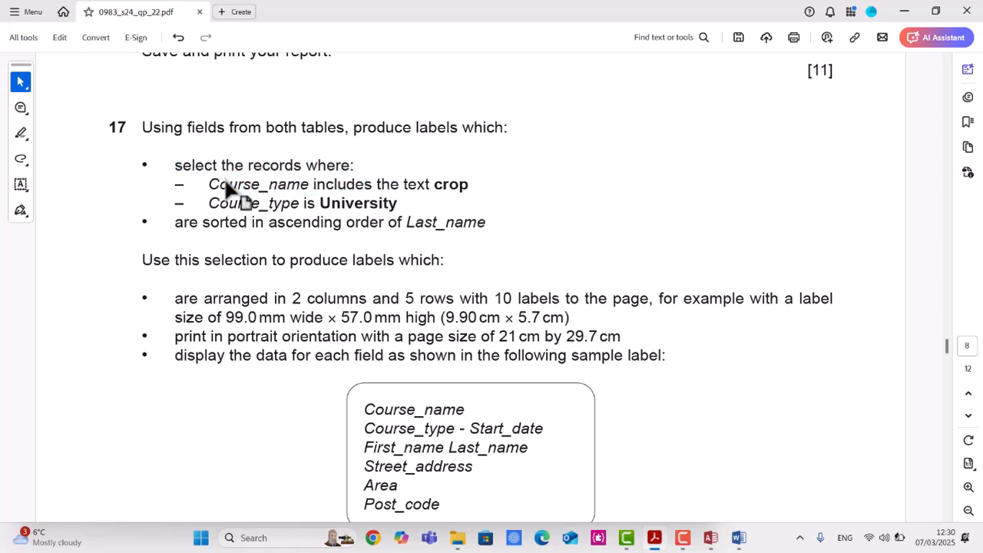
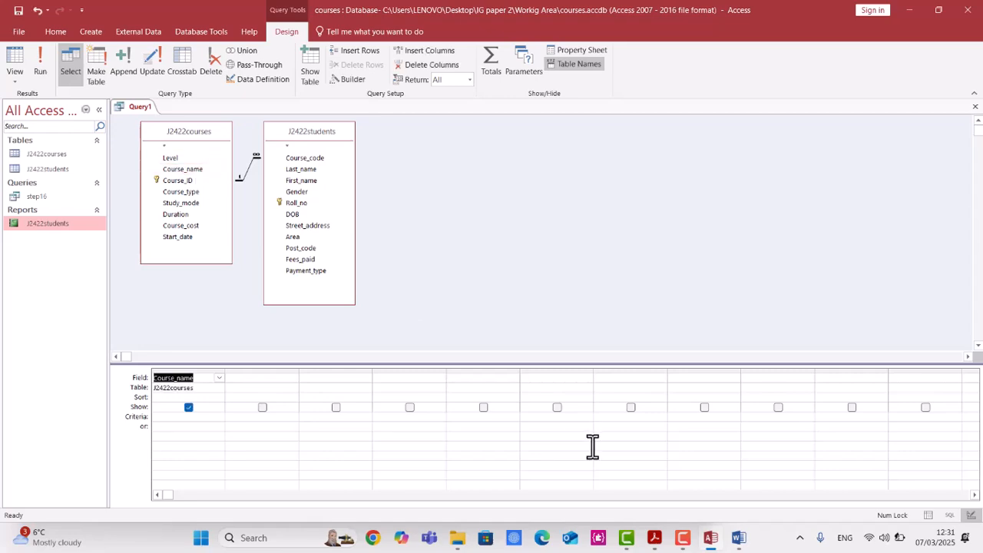
Add the Course_type and Start_date fields from J2422courses to the new query grid after Course_name.
{"action": "left_click", "coordinate": [658, 540]}
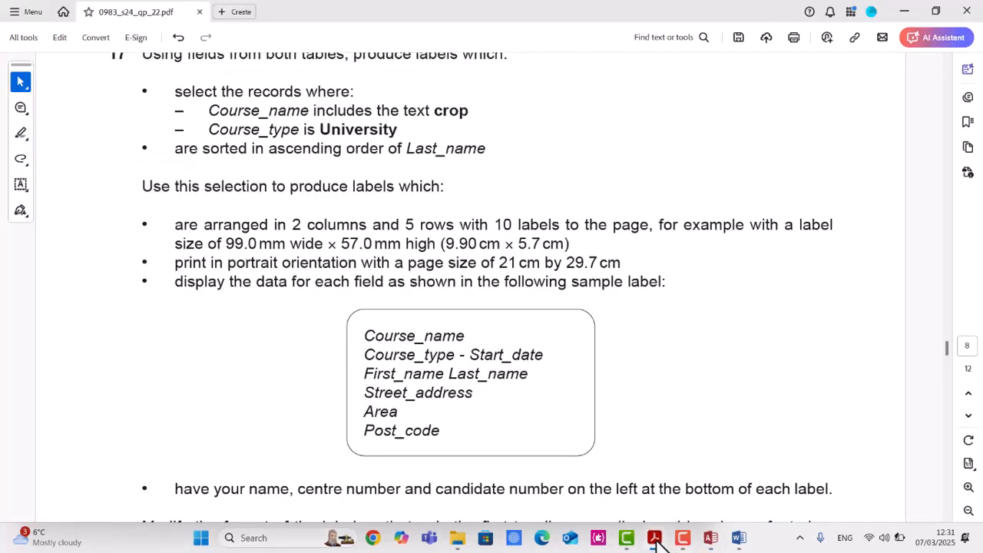
{"action": "left_click", "coordinate": [655, 539]}
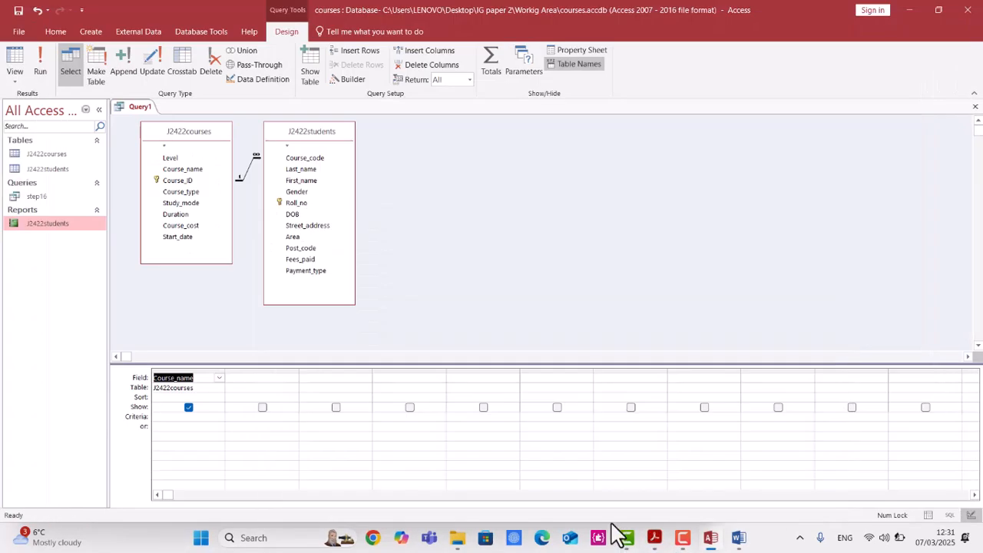
{"action": "double_click", "coordinate": [185, 193]}
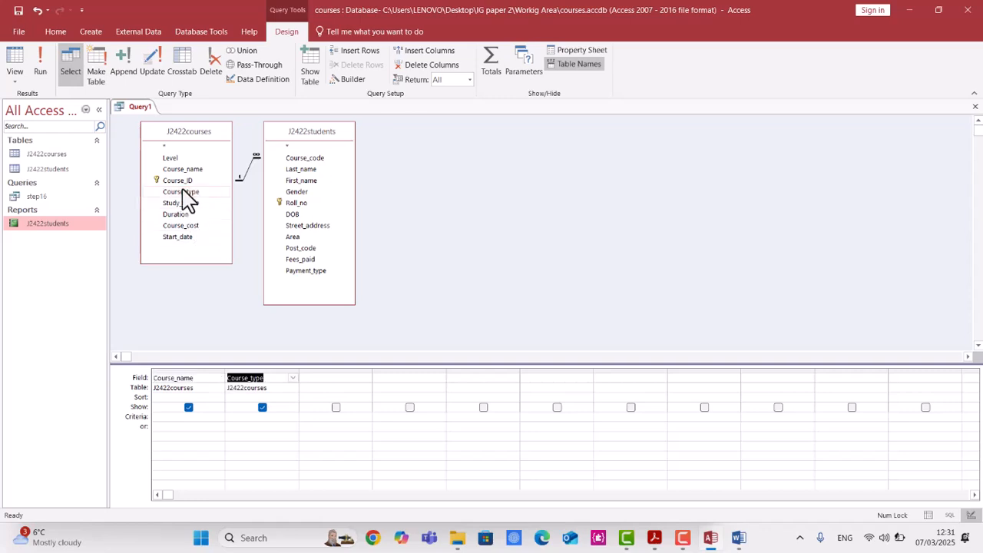
{"action": "double_click", "coordinate": [189, 237]}
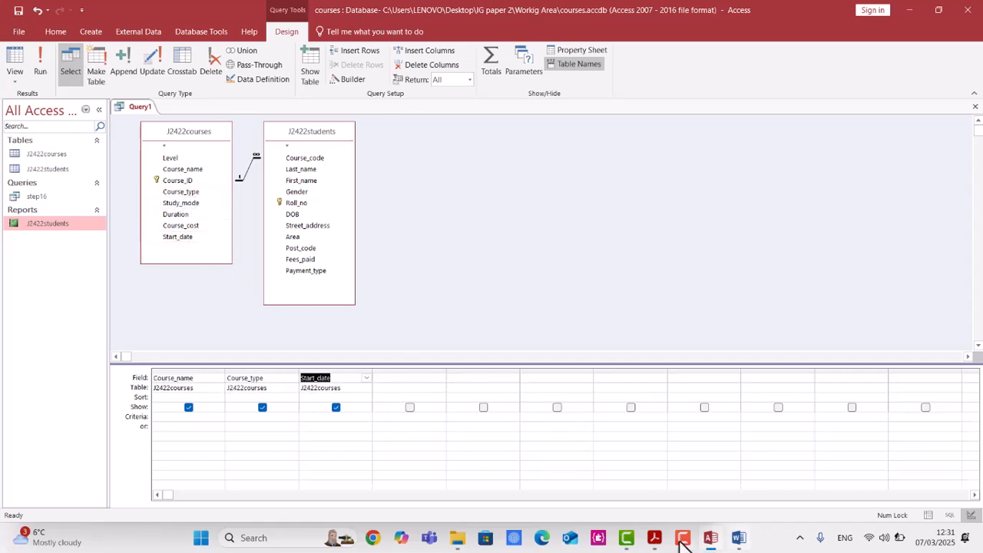
Add the First_name, Last_name and Street_address fields from J2422students to the query grid.
{"action": "left_click", "coordinate": [656, 540]}
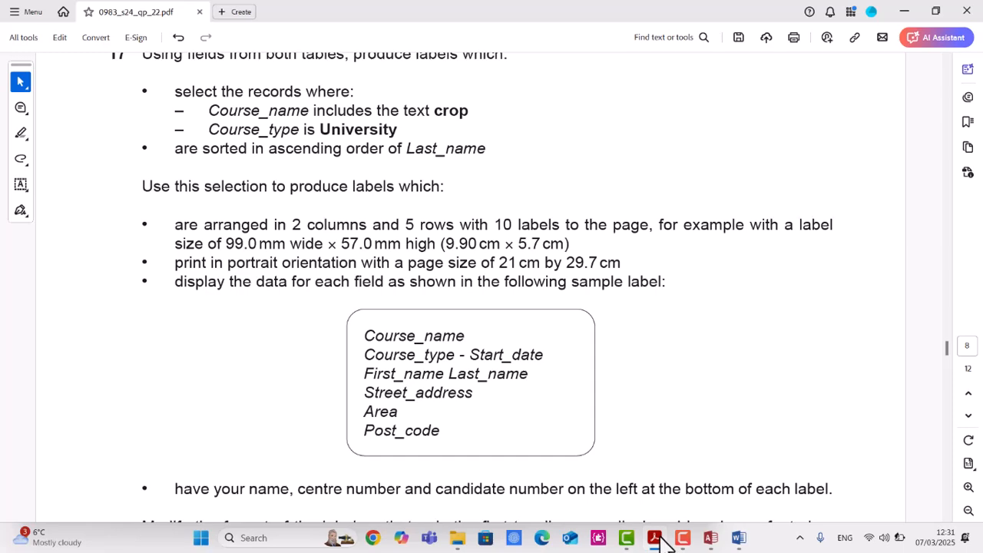
{"action": "left_click", "coordinate": [656, 539]}
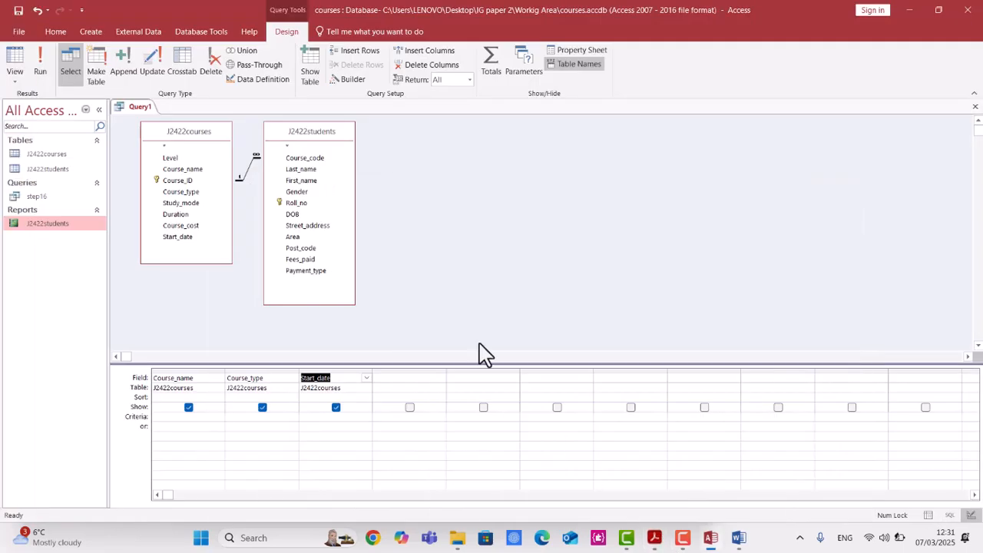
{"action": "double_click", "coordinate": [320, 181]}
{"action": "double_click", "coordinate": [319, 170]}
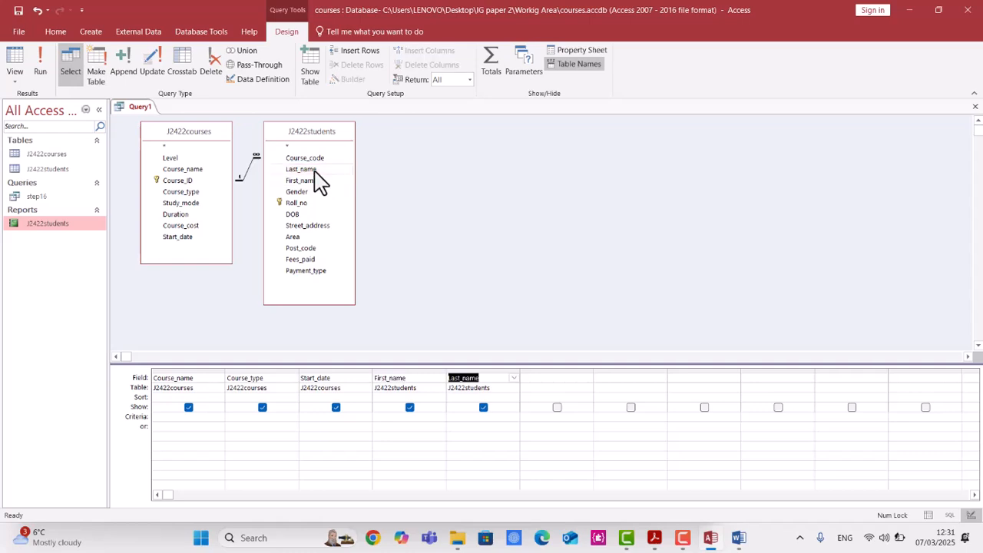
{"action": "double_click", "coordinate": [315, 227]}
Add the Area and Post_code fields from J2422students to the query grid.
{"action": "left_click", "coordinate": [653, 545]}
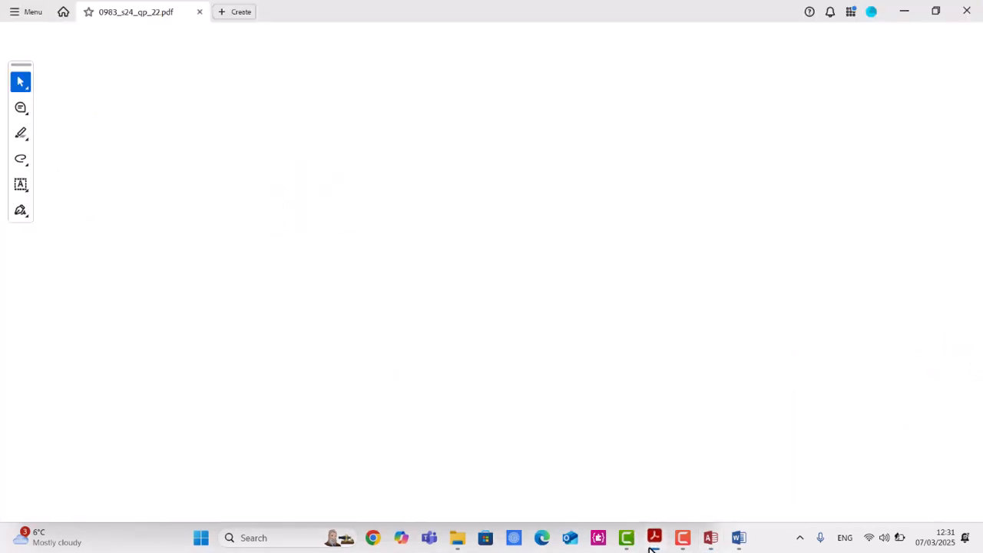
{"action": "left_click", "coordinate": [653, 545]}
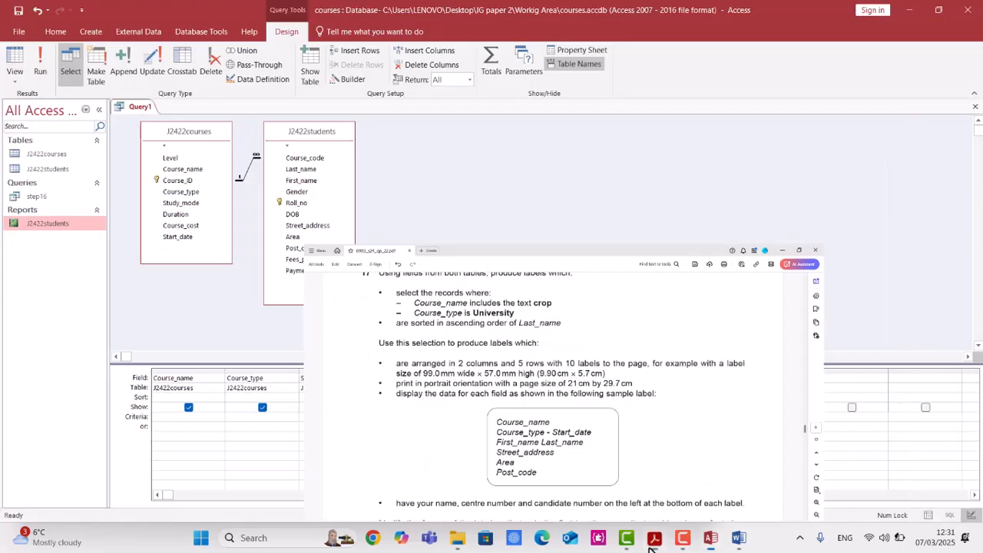
{"action": "double_click", "coordinate": [296, 236]}
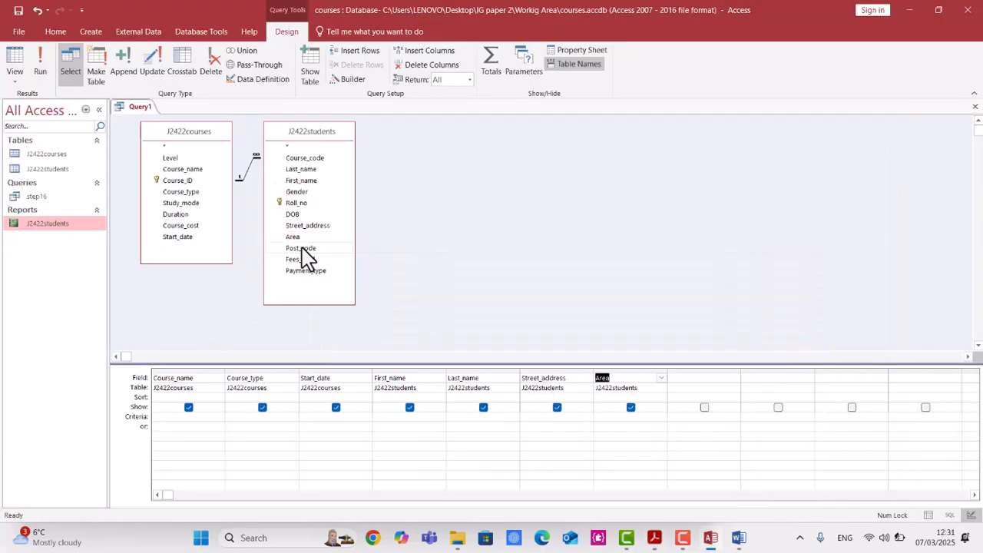
{"action": "double_click", "coordinate": [301, 248]}
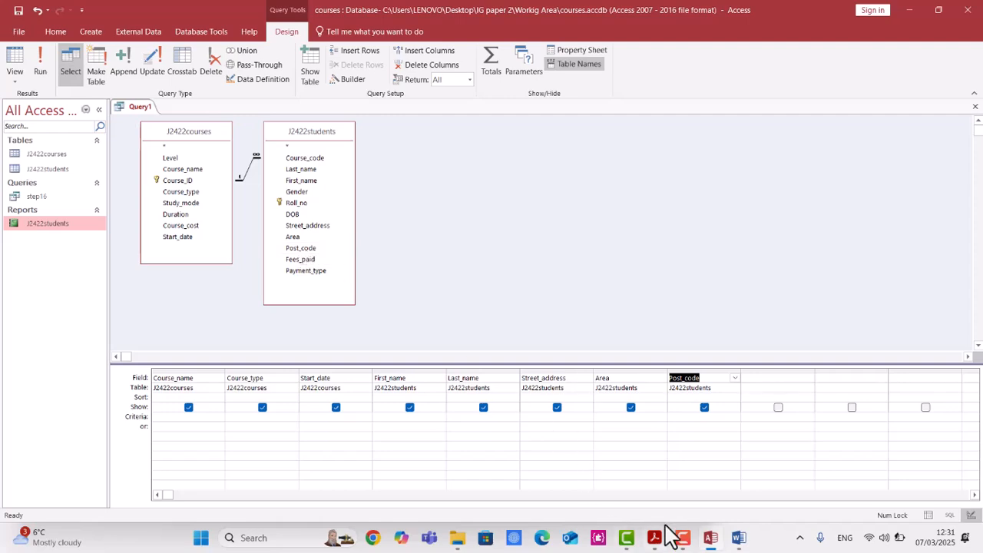
Enter crop as the Course_name criterion and run the query.
{"action": "left_click", "coordinate": [710, 539]}
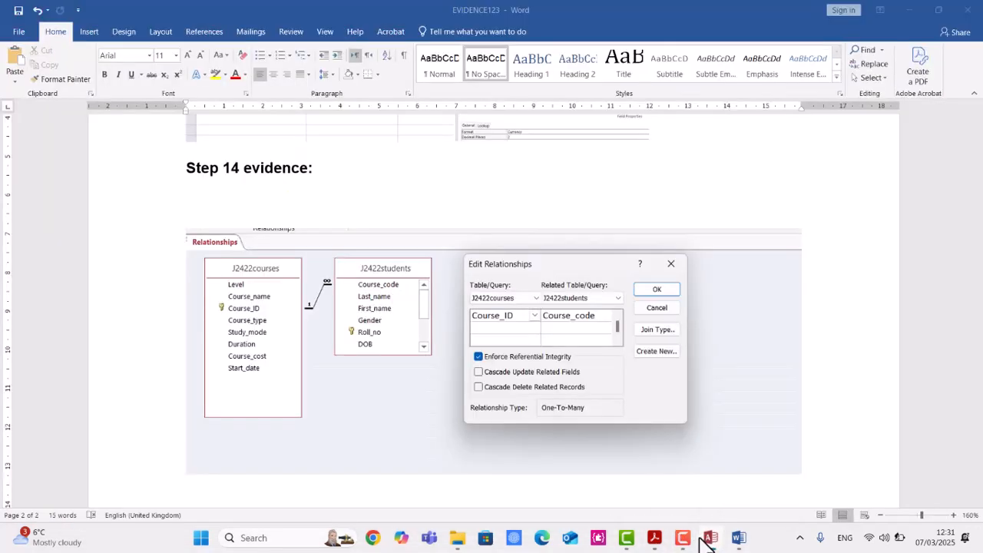
{"action": "left_click", "coordinate": [653, 539]}
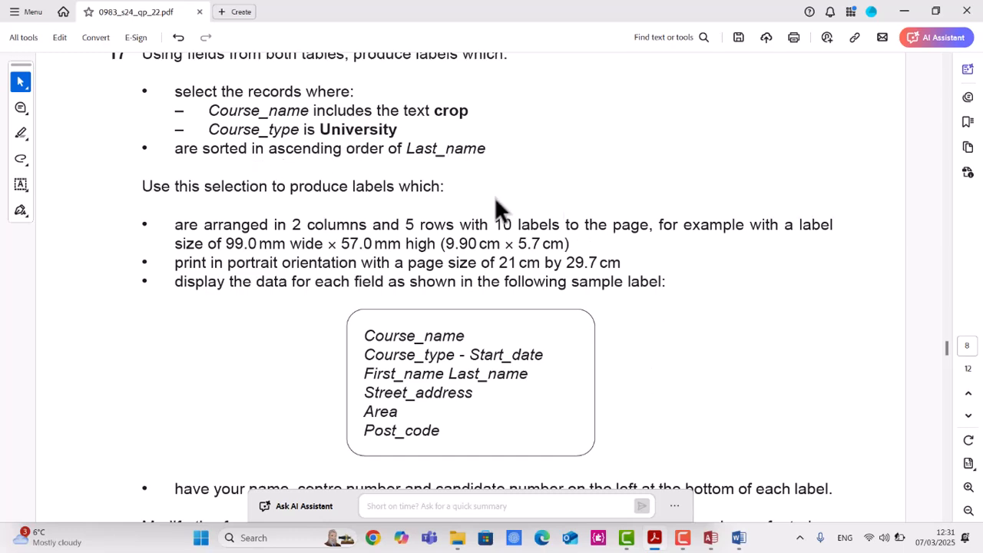
{"action": "left_click", "coordinate": [711, 539]}
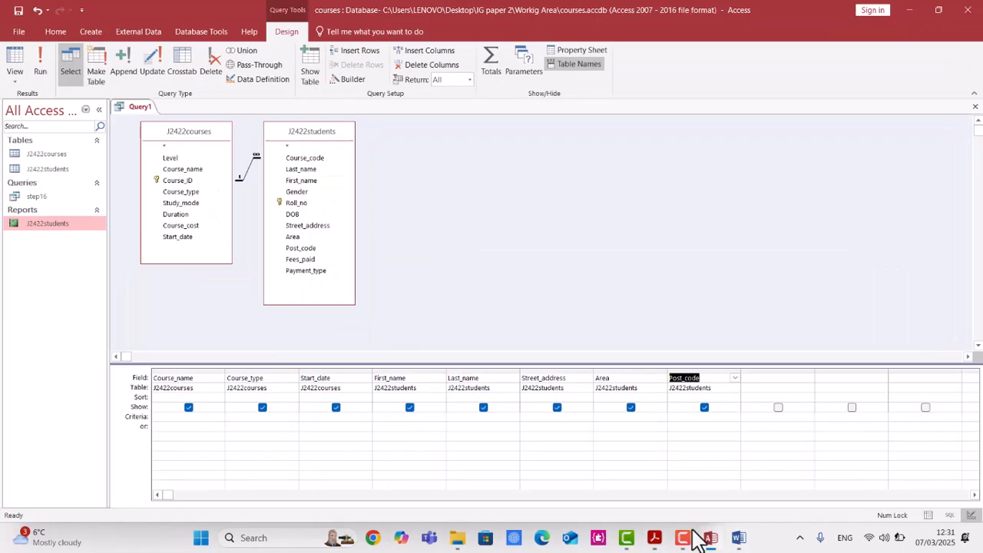
{"action": "left_click", "coordinate": [177, 419]}
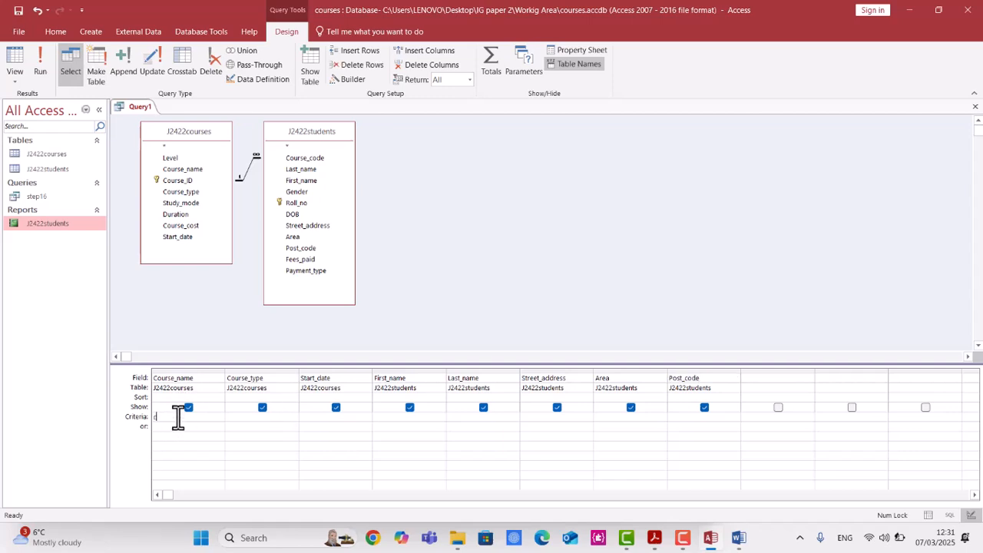
{"action": "type", "text": "crop"}
{"action": "key", "text": "Escape"}
{"action": "left_click", "coordinate": [40, 77]}
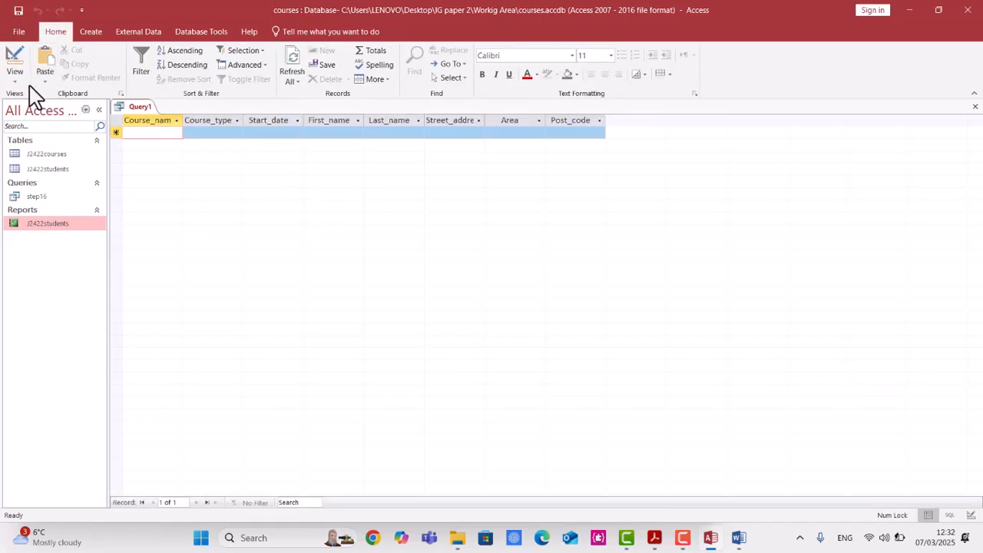
Return to Design view and re-enter crop as the Course_name criterion.
{"action": "left_click", "coordinate": [16, 80]}
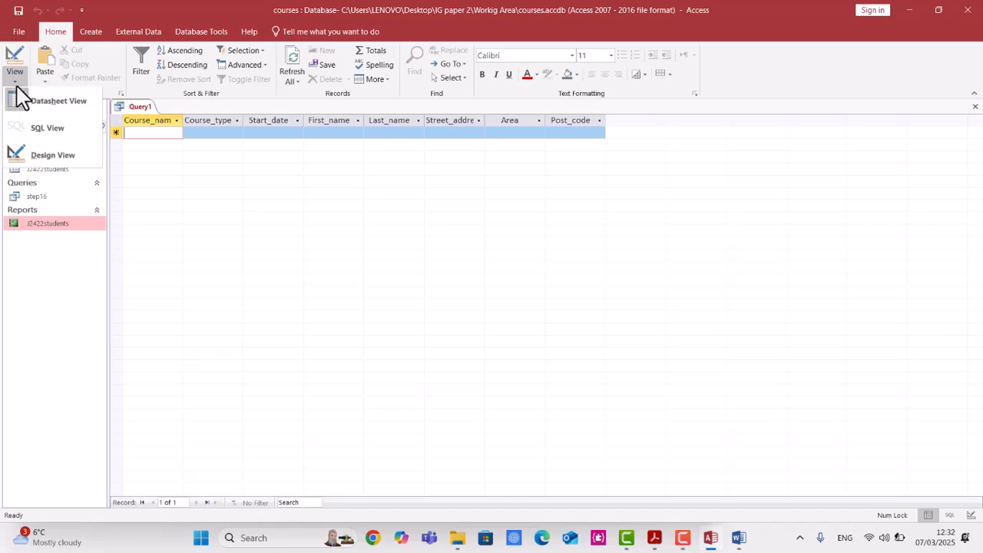
{"action": "left_click", "coordinate": [39, 153]}
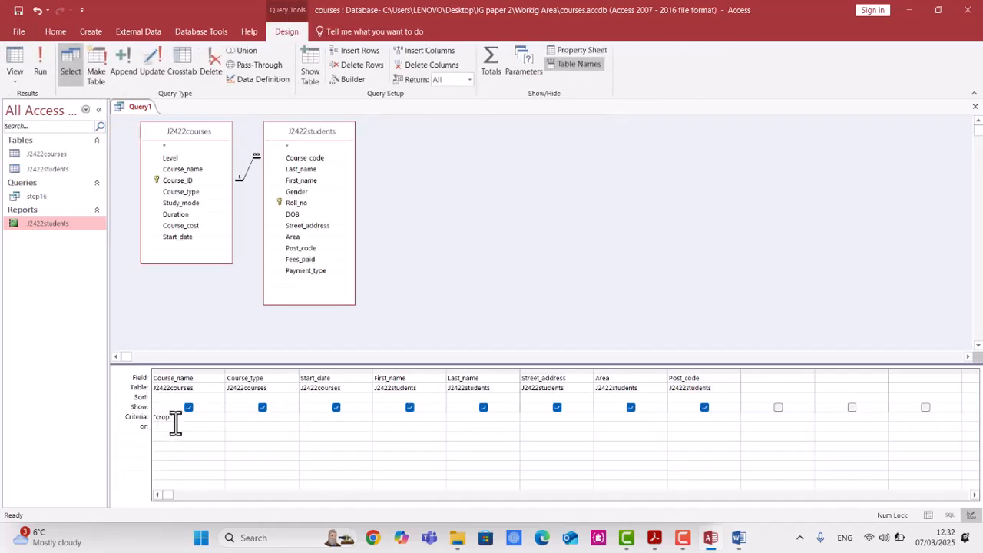
{"action": "left_click_drag", "start_coordinate": [175, 423], "coordinate": [136, 411]}
{"action": "type", "text": "crop"}
{"action": "key", "text": "alt+Tab"}
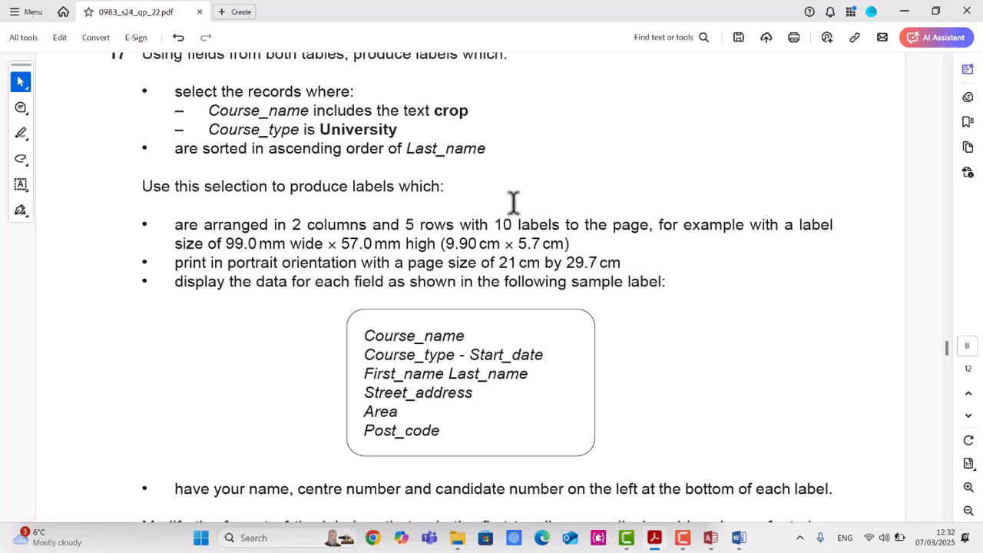
{"action": "key", "text": "alt+Tab"}
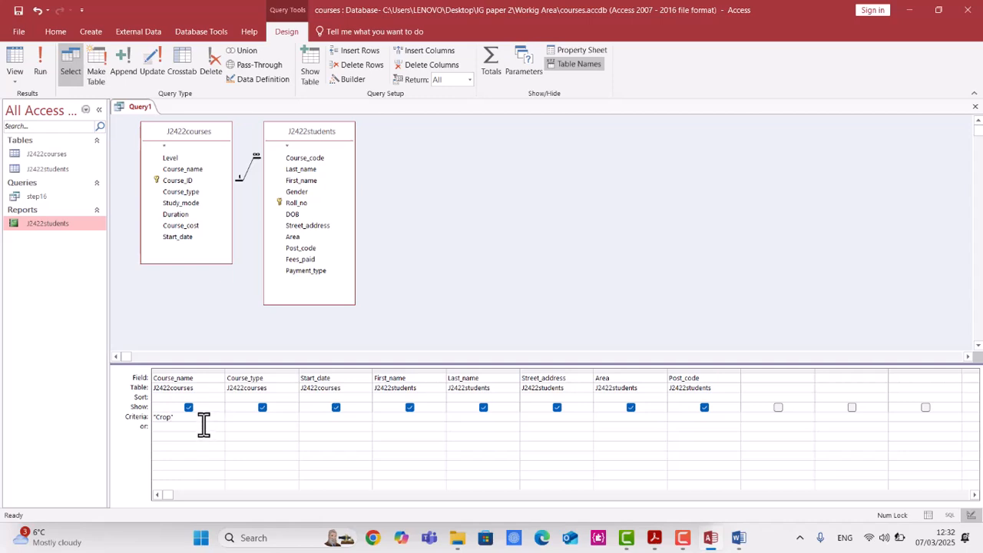
{"action": "key", "text": "Return"}
{"action": "left_click_drag", "start_coordinate": [204, 420], "coordinate": [116, 411]}
Open the J2422courses table, widen the Course_name column and scroll to the course names containing crop.
{"action": "double_click", "coordinate": [52, 158]}
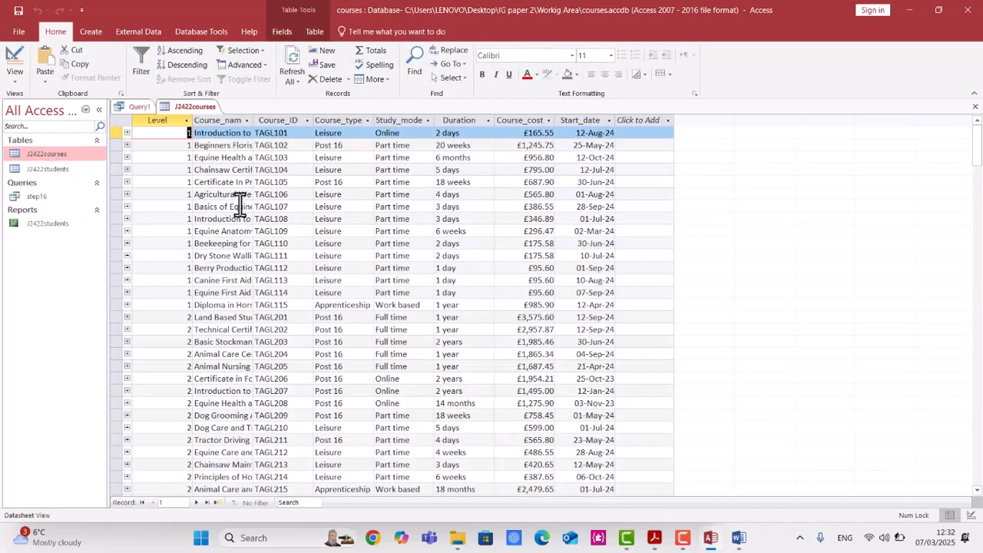
{"action": "double_click", "coordinate": [254, 123]}
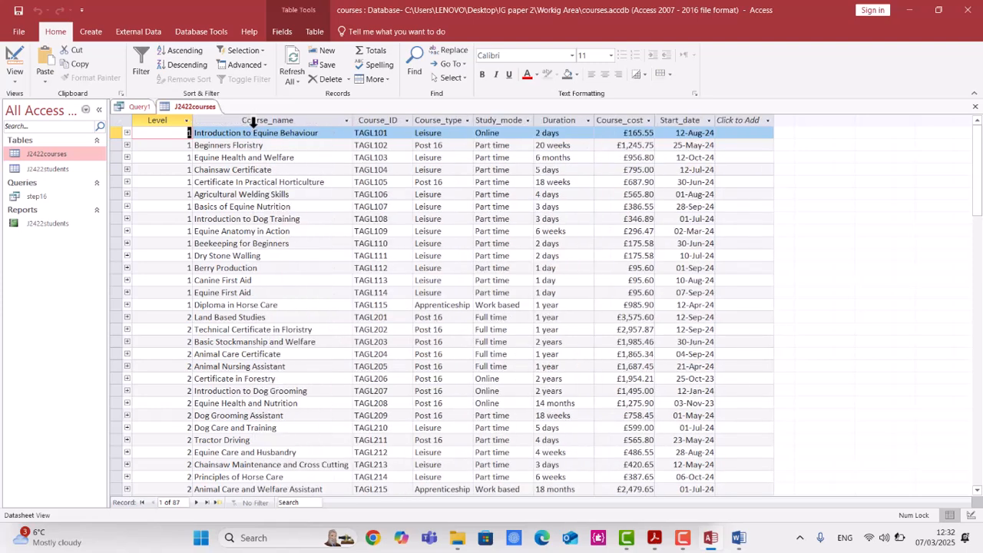
{"action": "left_click", "coordinate": [266, 199]}
{"action": "scroll", "coordinate": [265, 231], "scroll_direction": "down", "scroll_amount": 13}
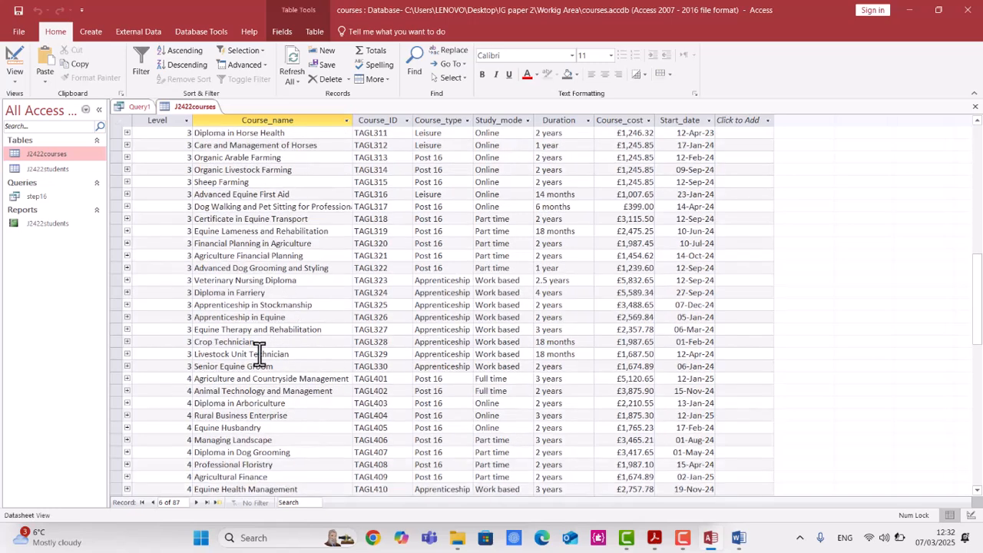
{"action": "left_click", "coordinate": [202, 343]}
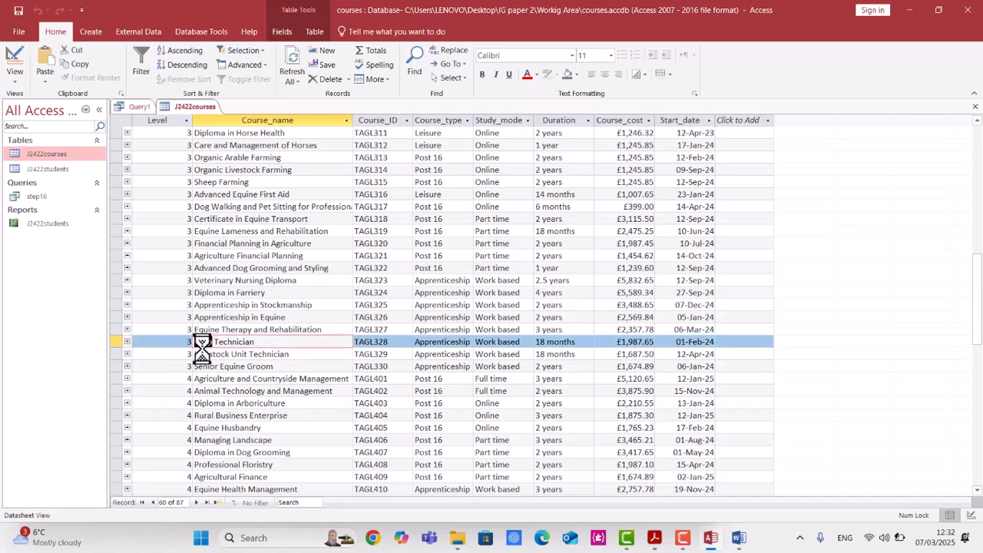
Search the Course_name field of the courses table for Crop.
{"action": "key", "text": "ctrl+f"}
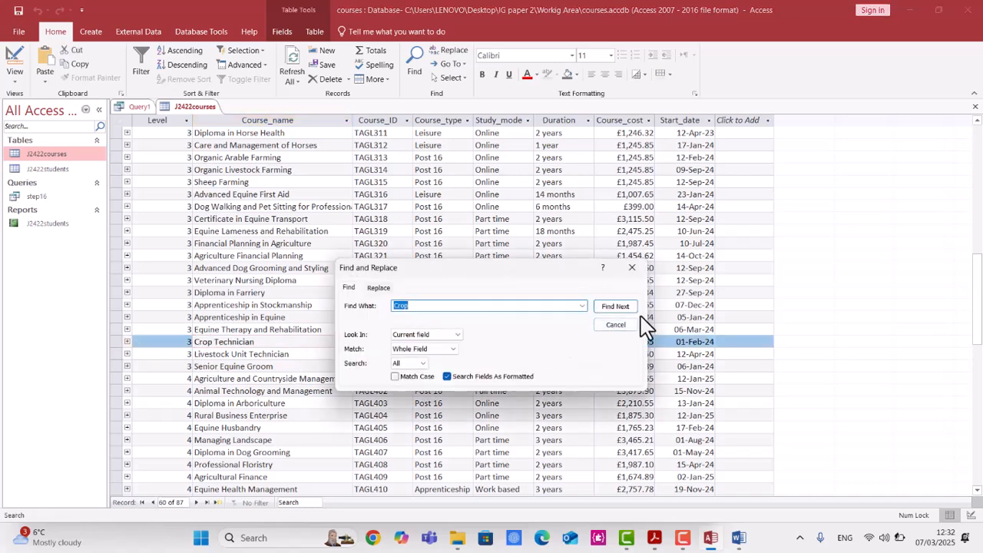
{"action": "left_click", "coordinate": [621, 307]}
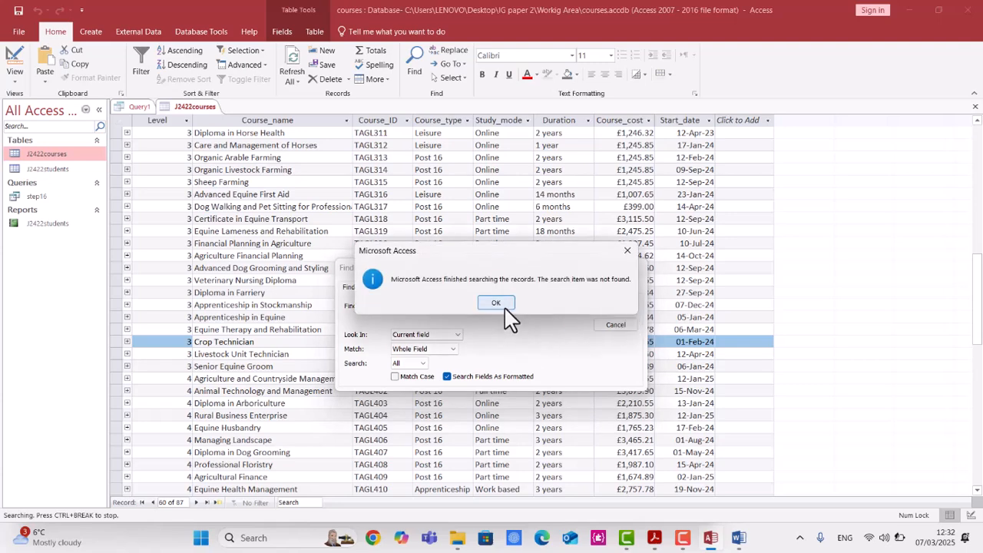
{"action": "left_click", "coordinate": [498, 304]}
{"action": "left_click", "coordinate": [611, 311]}
{"action": "left_click", "coordinate": [503, 306]}
{"action": "left_click", "coordinate": [615, 338]}
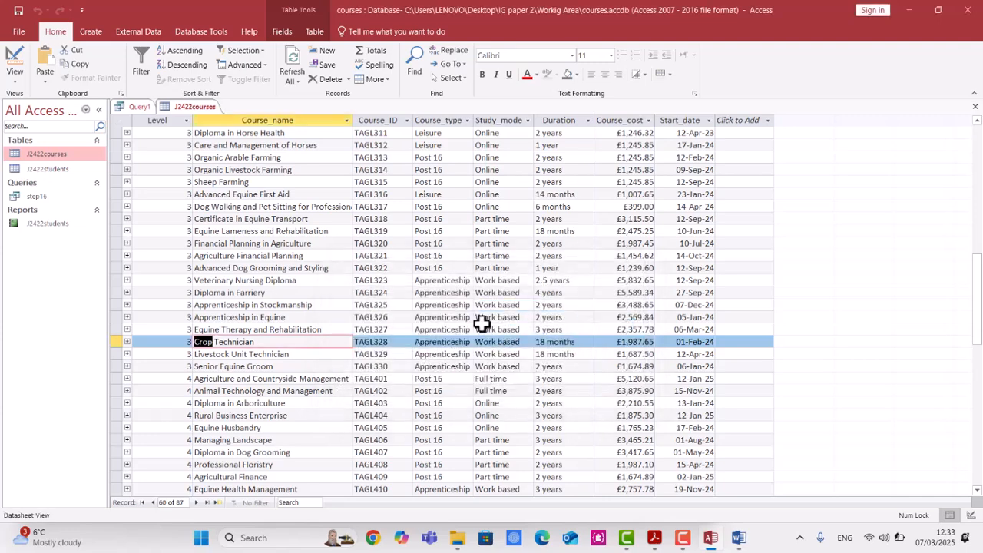
Search the Course_name field for Crop again starting from a different record.
{"action": "left_click", "coordinate": [307, 270]}
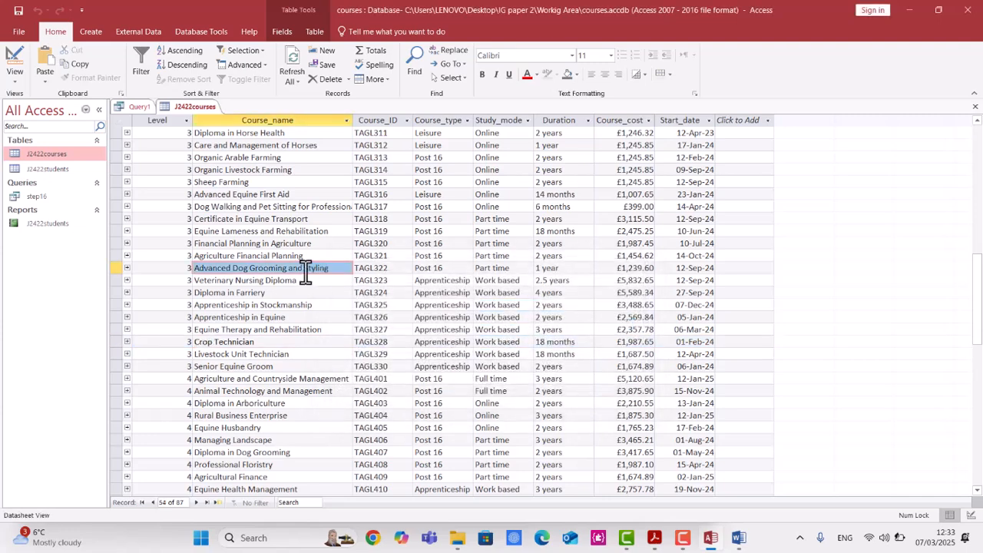
{"action": "key", "text": "ctrl+f"}
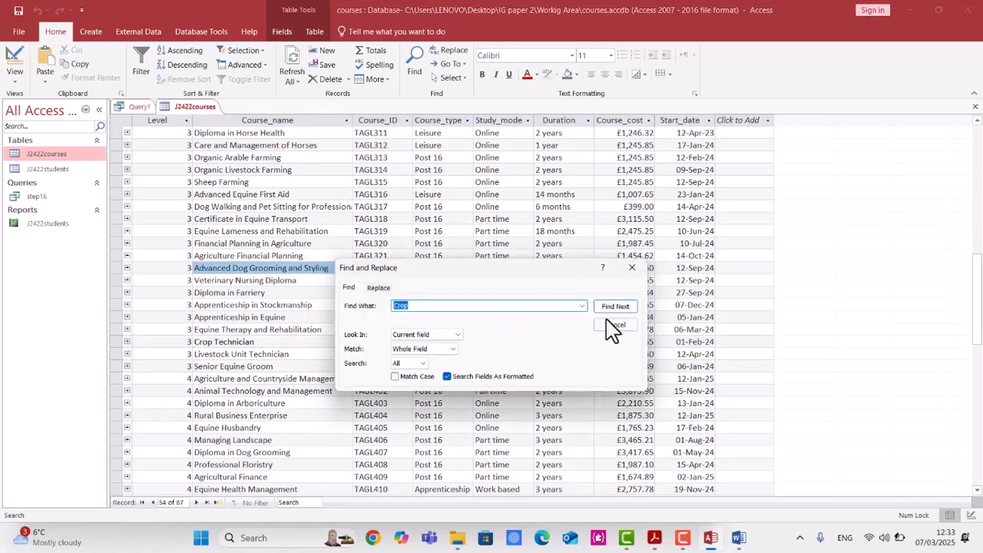
{"action": "left_click", "coordinate": [617, 307]}
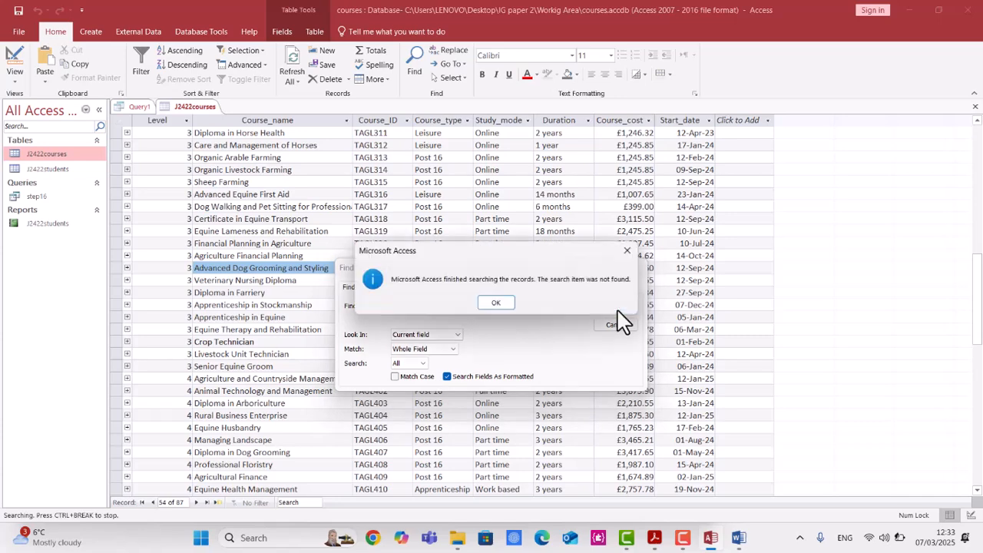
{"action": "left_click", "coordinate": [507, 304]}
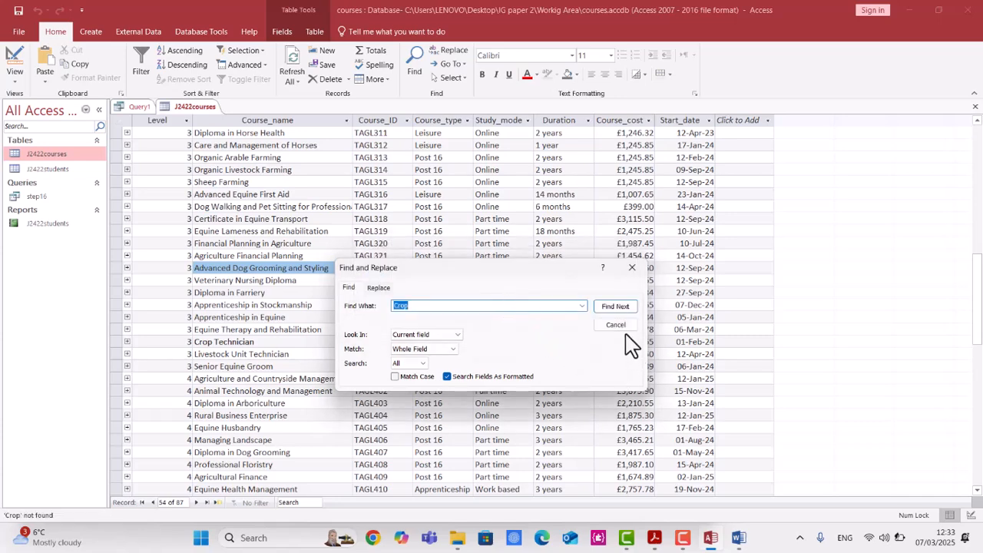
{"action": "left_click", "coordinate": [619, 325]}
{"action": "left_click", "coordinate": [253, 354]}
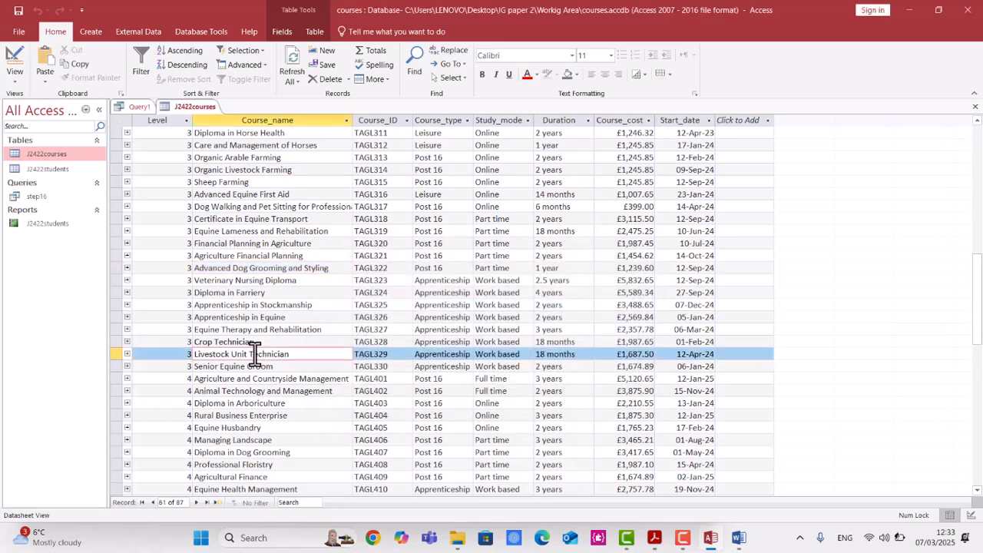
Scroll through the courses table to examine course names containing crop and their course types.
{"action": "double_click", "coordinate": [201, 340]}
{"action": "scroll", "coordinate": [259, 384], "scroll_direction": "down", "scroll_amount": 5}
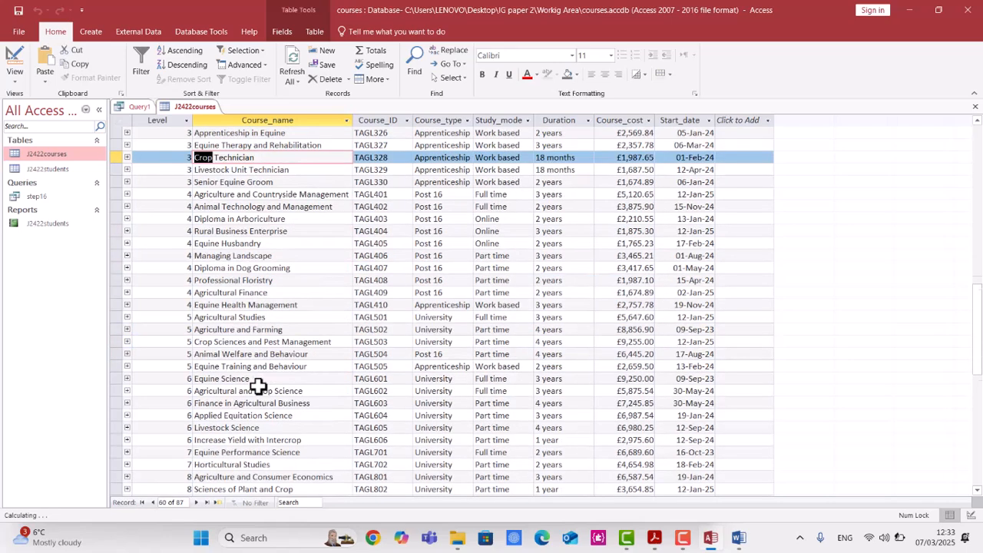
{"action": "scroll", "coordinate": [259, 384], "scroll_direction": "down", "scroll_amount": 1}
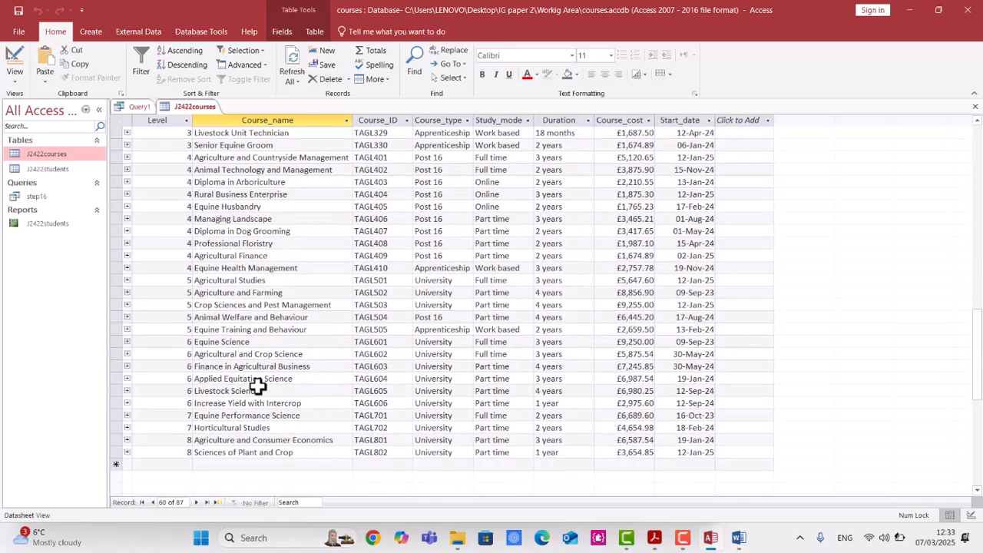
{"action": "scroll", "coordinate": [248, 308], "scroll_direction": "up", "scroll_amount": 9}
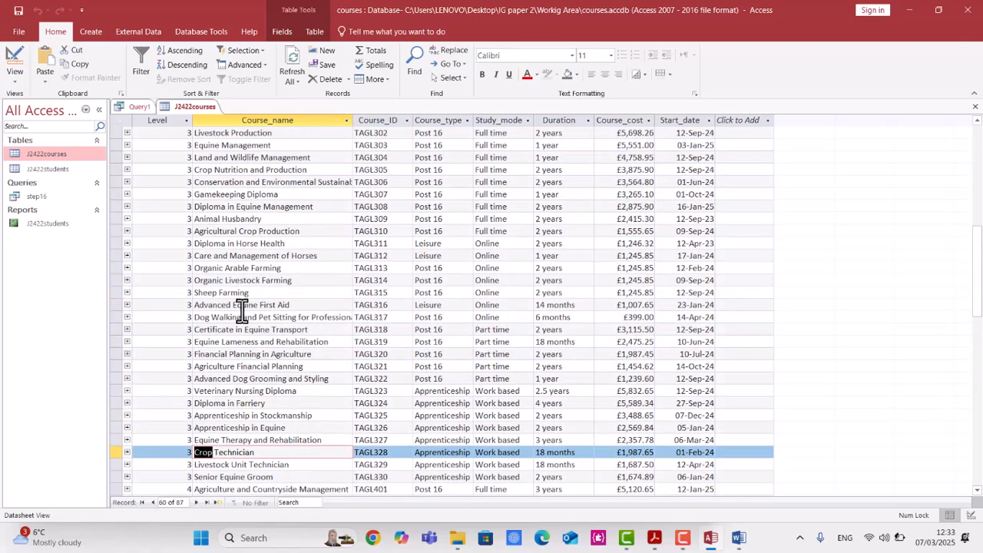
Enter *crop as the Course_name criterion in the query design and run the query.
{"action": "scroll", "coordinate": [242, 308], "scroll_direction": "up", "scroll_amount": 2}
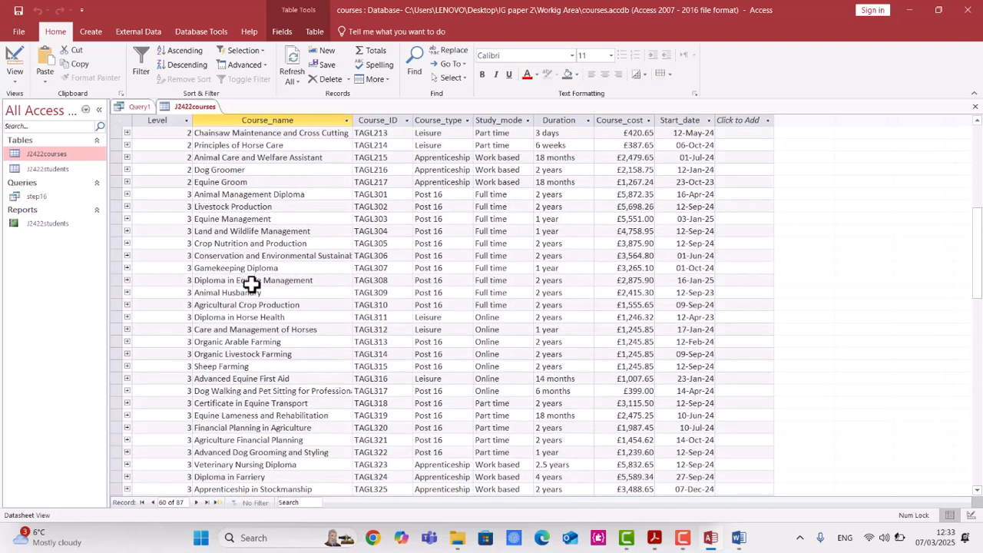
{"action": "double_click", "coordinate": [252, 305]}
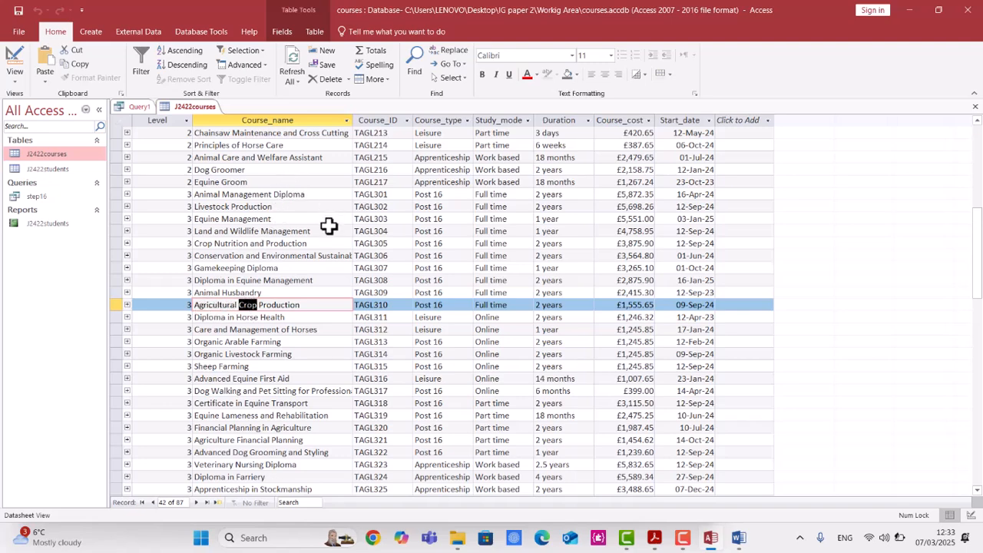
{"action": "left_click", "coordinate": [132, 109]}
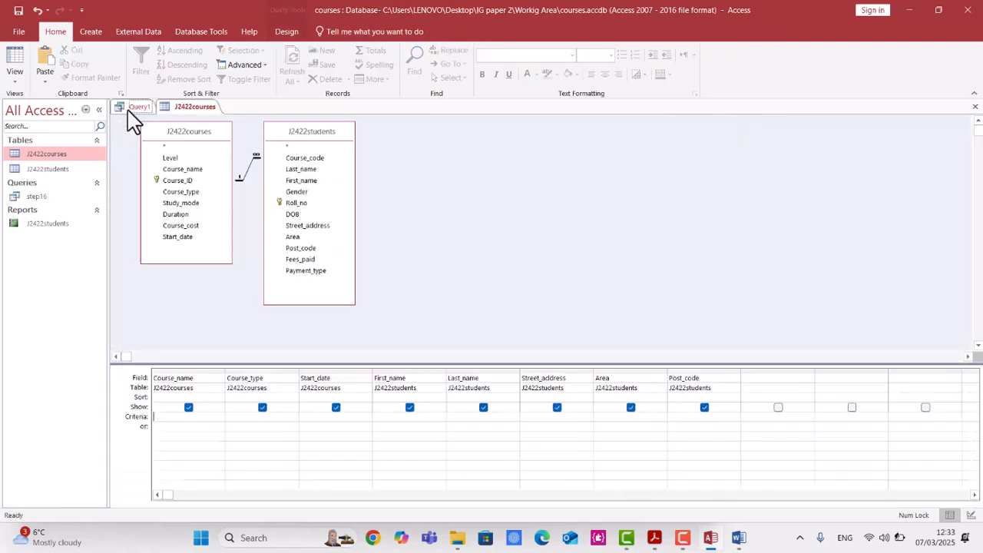
{"action": "left_click", "coordinate": [199, 419]}
{"action": "type", "text": "*crop*"}
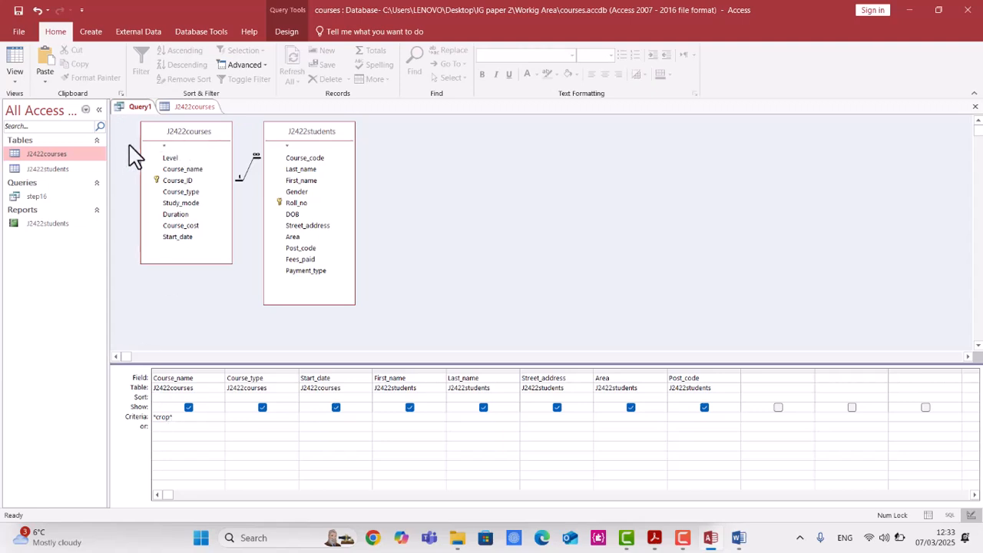
{"action": "left_click", "coordinate": [235, 463]}
{"action": "left_click", "coordinate": [277, 40]}
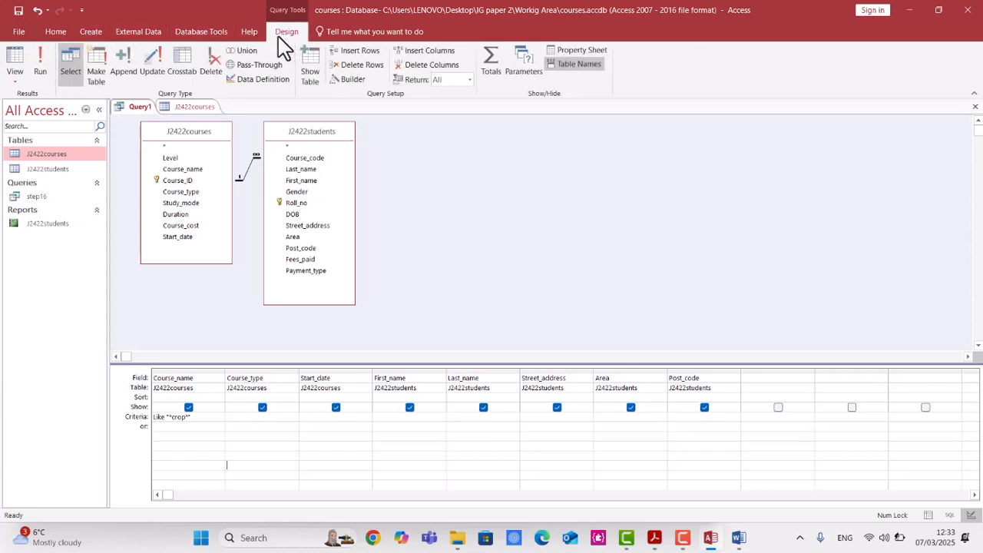
{"action": "left_click", "coordinate": [40, 67]}
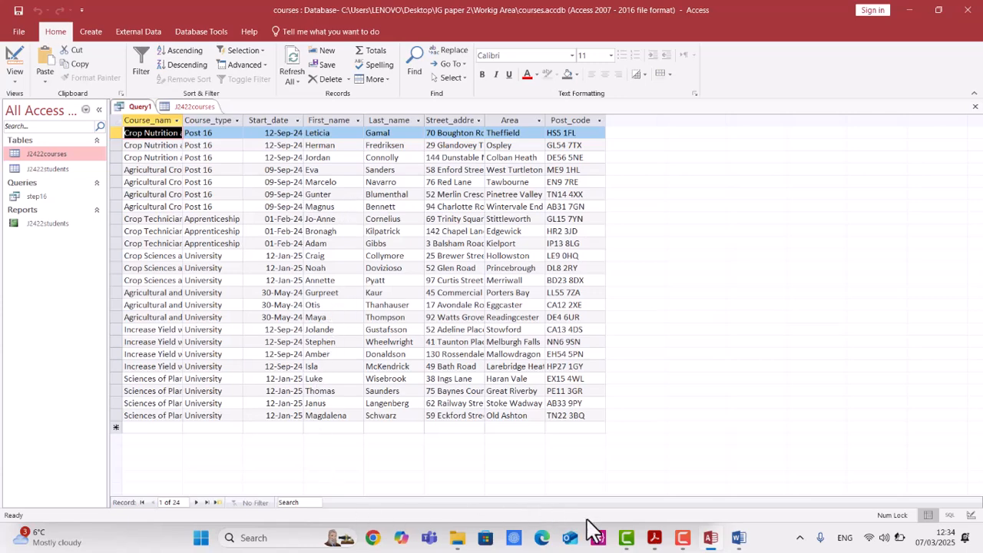
Review the question requirements and autofit the Street_address, Last_name and Start_date columns of the query results.
{"action": "left_click", "coordinate": [654, 538]}
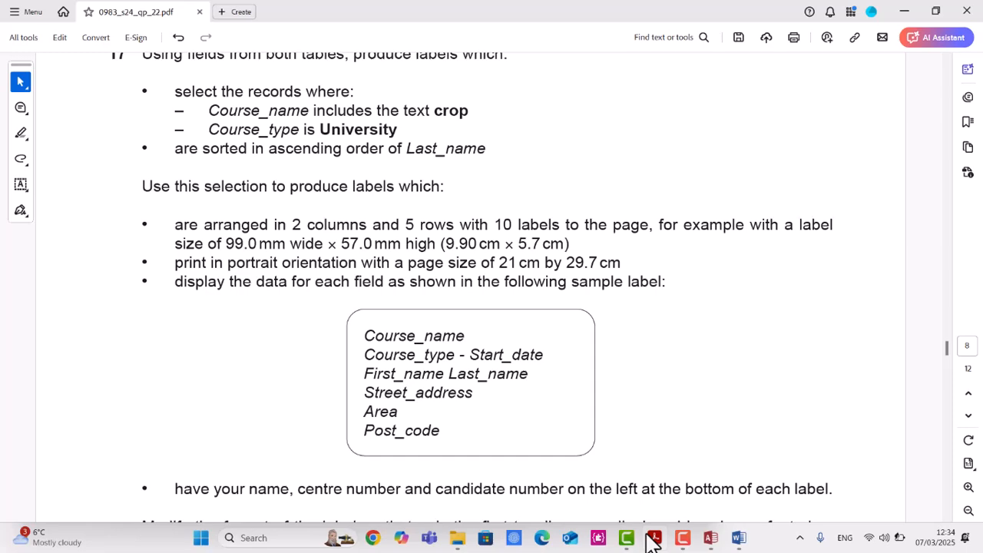
{"action": "left_click", "coordinate": [651, 542]}
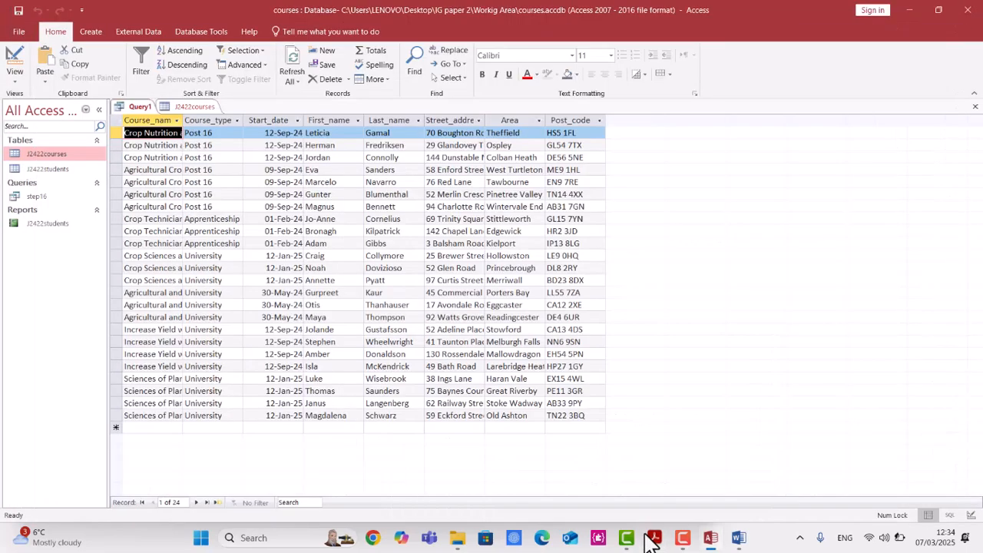
{"action": "double_click", "coordinate": [485, 120]}
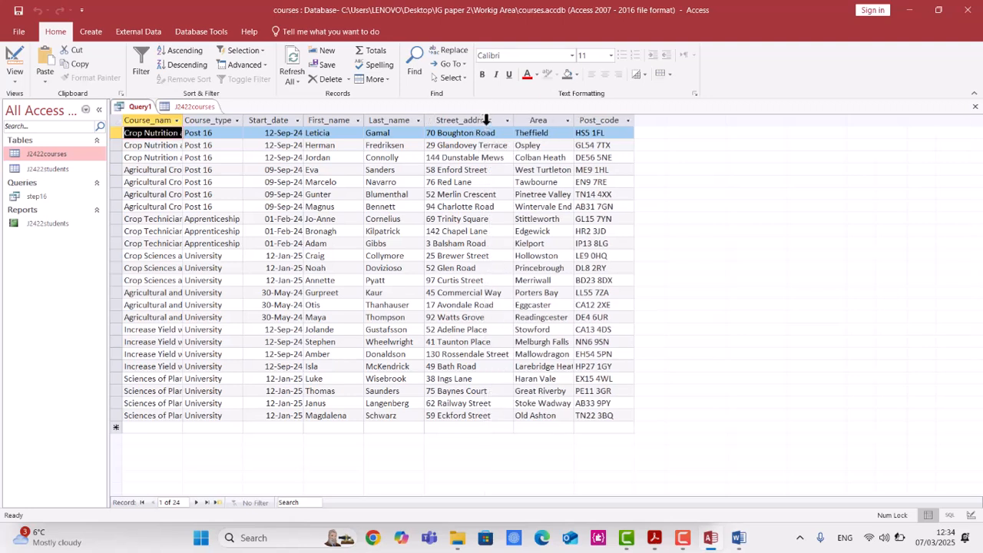
{"action": "double_click", "coordinate": [424, 120]}
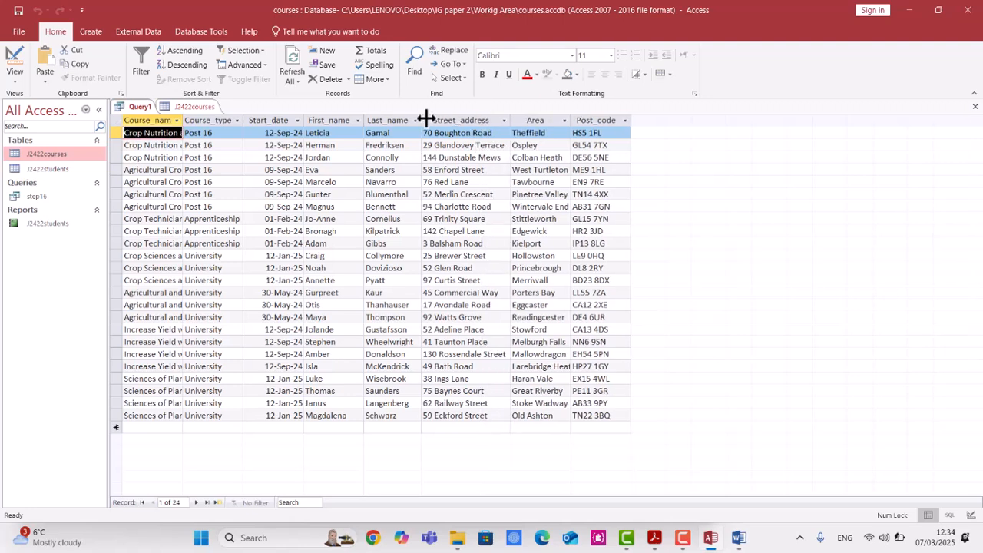
{"action": "double_click", "coordinate": [303, 119]}
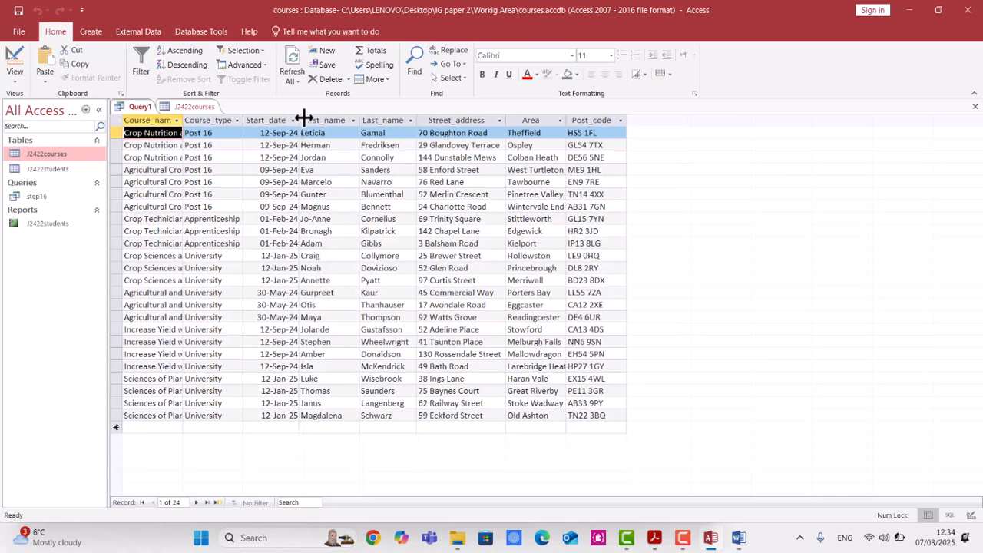
{"action": "left_click", "coordinate": [237, 120]}
{"action": "left_click", "coordinate": [237, 120]}
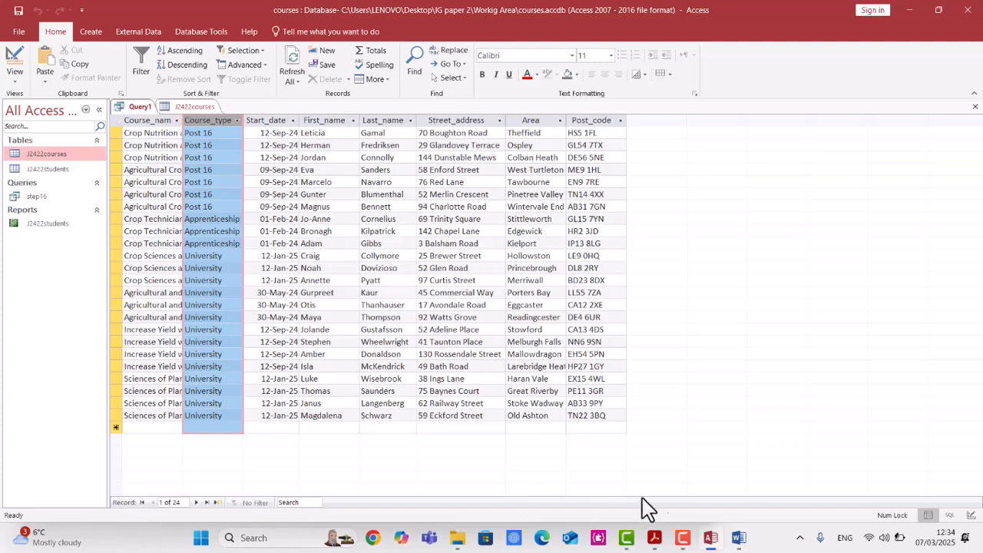
Re-check the question and autofit the Course_name column of the query results.
{"action": "left_click", "coordinate": [654, 538]}
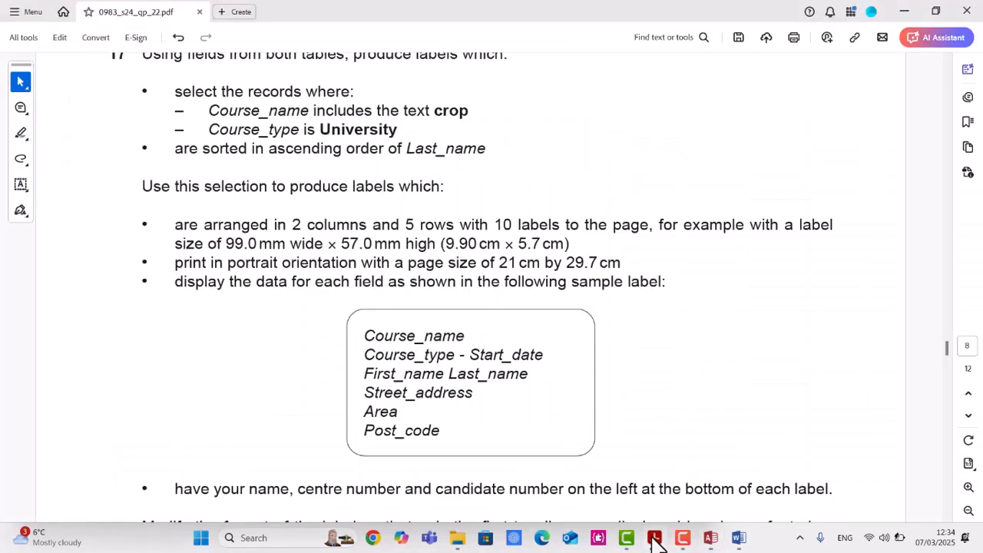
{"action": "left_click", "coordinate": [655, 538]}
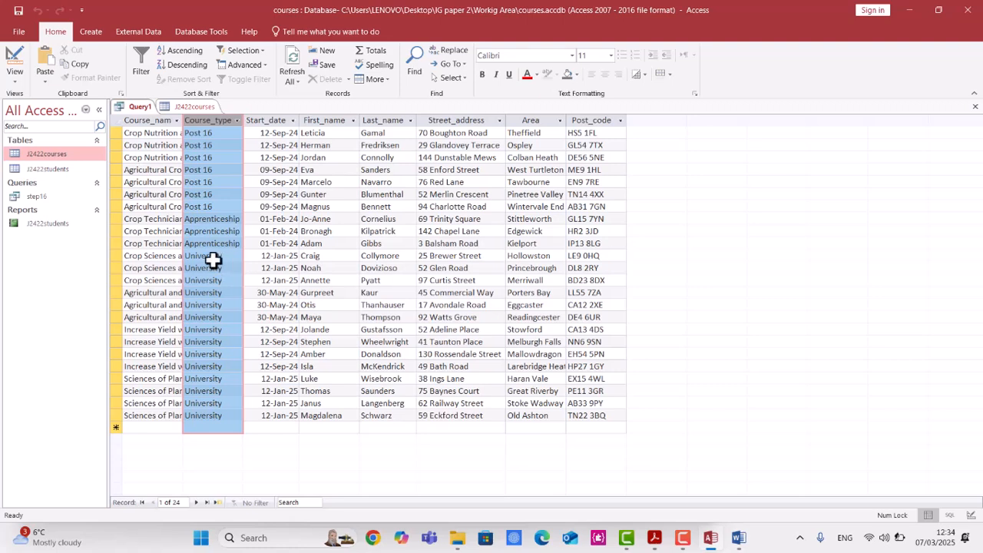
{"action": "double_click", "coordinate": [182, 120]}
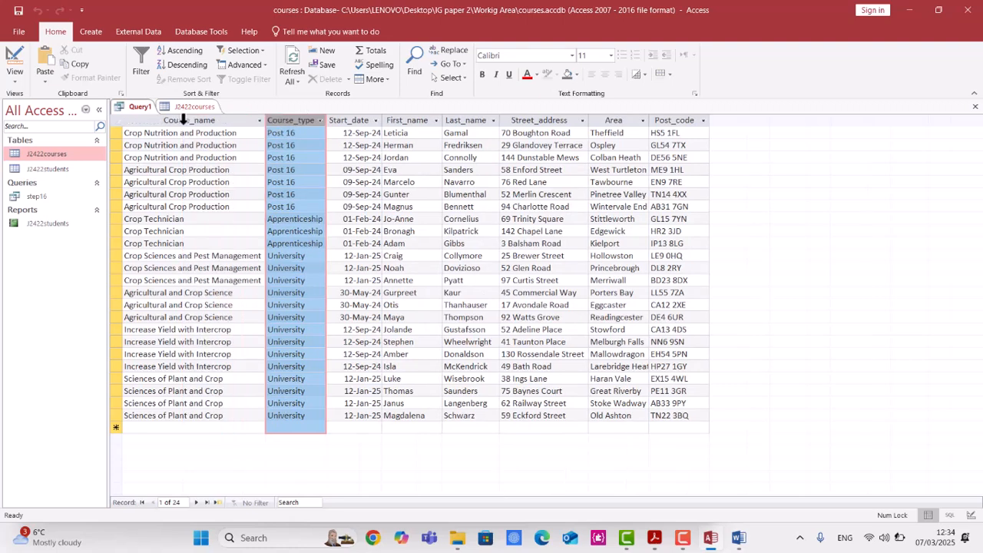
{"action": "double_click", "coordinate": [282, 367]}
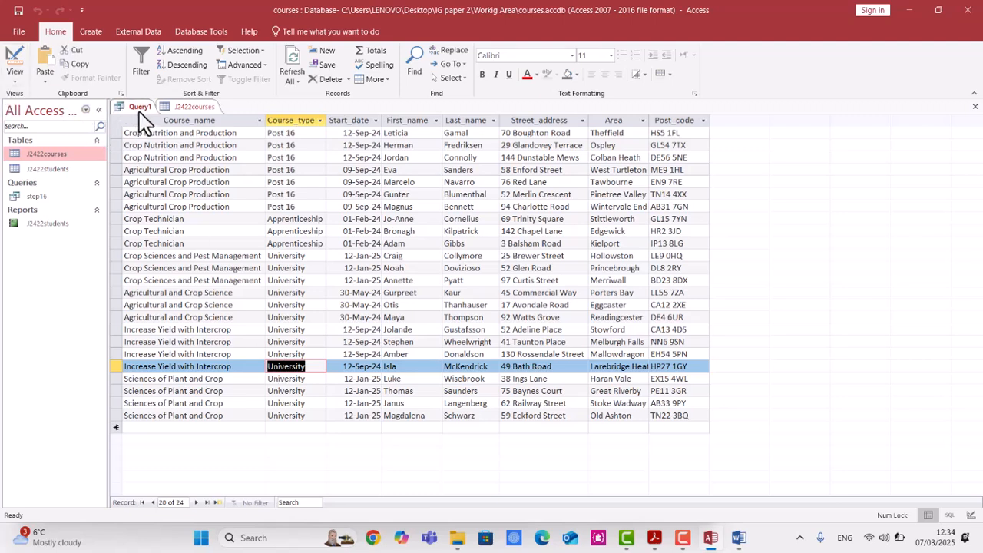
Close the J2422courses table.
{"action": "right_click", "coordinate": [193, 110]}
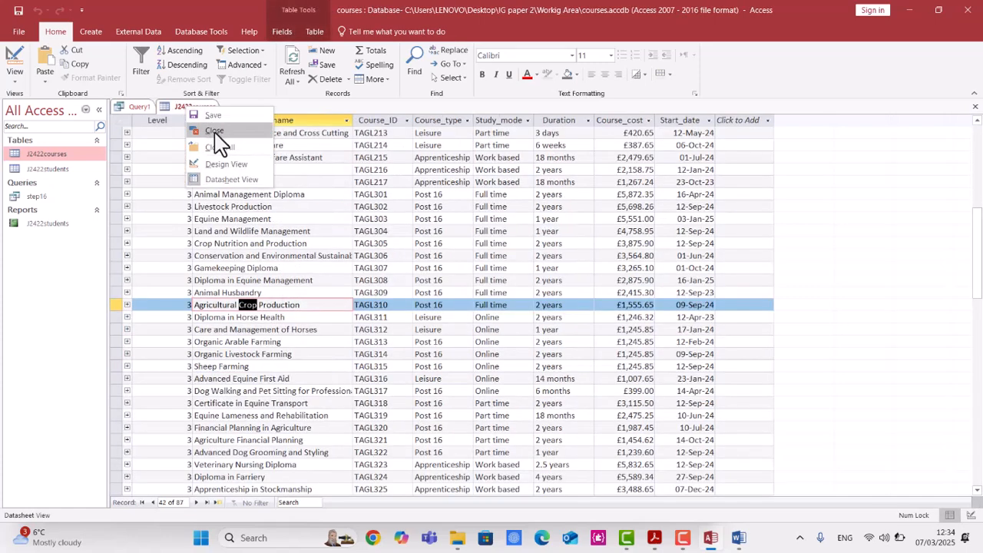
{"action": "left_click", "coordinate": [215, 132]}
{"action": "left_click", "coordinate": [448, 302]}
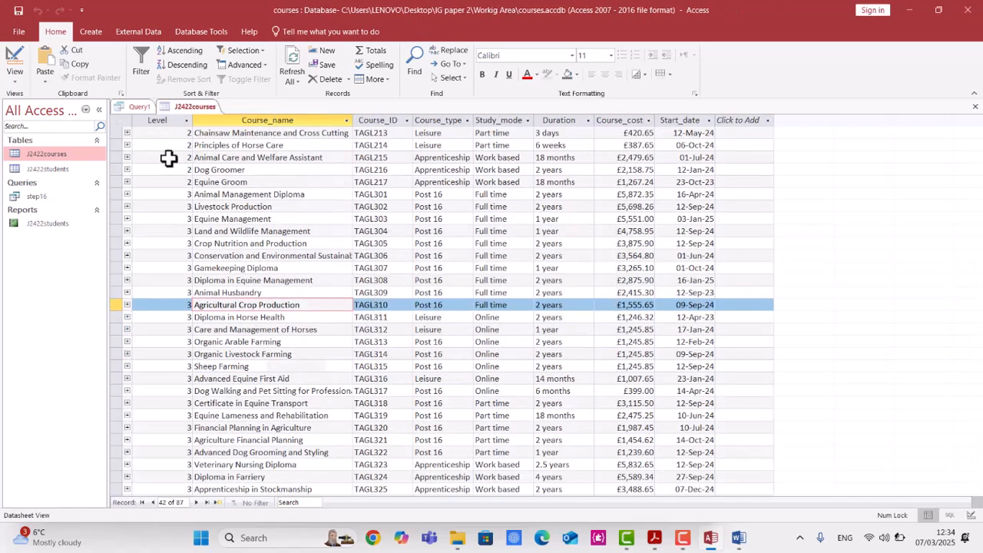
Return the query to Design View, add University as the Course_type criterion and run it.
{"action": "right_click", "coordinate": [146, 107]}
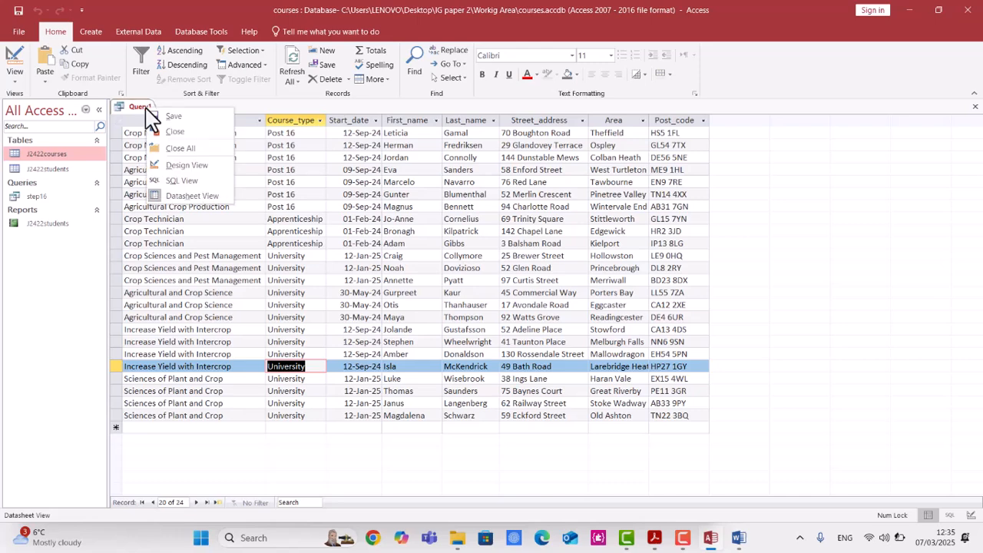
{"action": "left_click", "coordinate": [186, 165]}
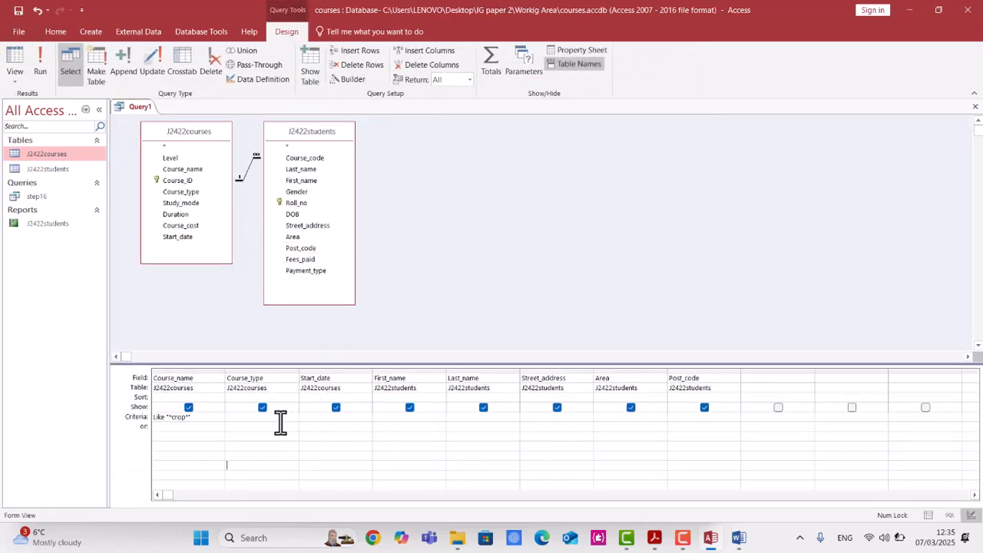
{"action": "type", "text": "University"}
{"action": "left_click", "coordinate": [46, 69]}
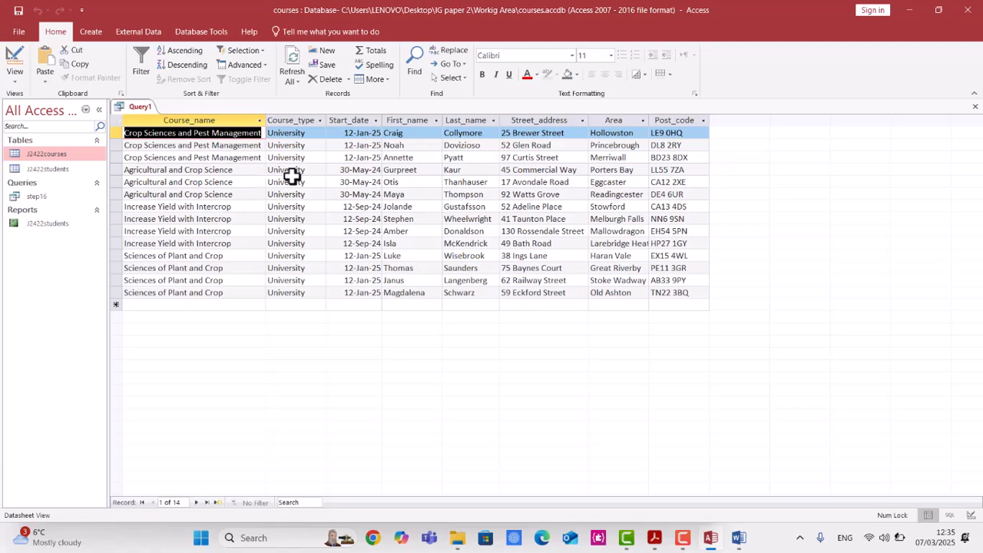
Sort the query results by Last_name in ascending order.
{"action": "key", "text": "alt+Tab"}
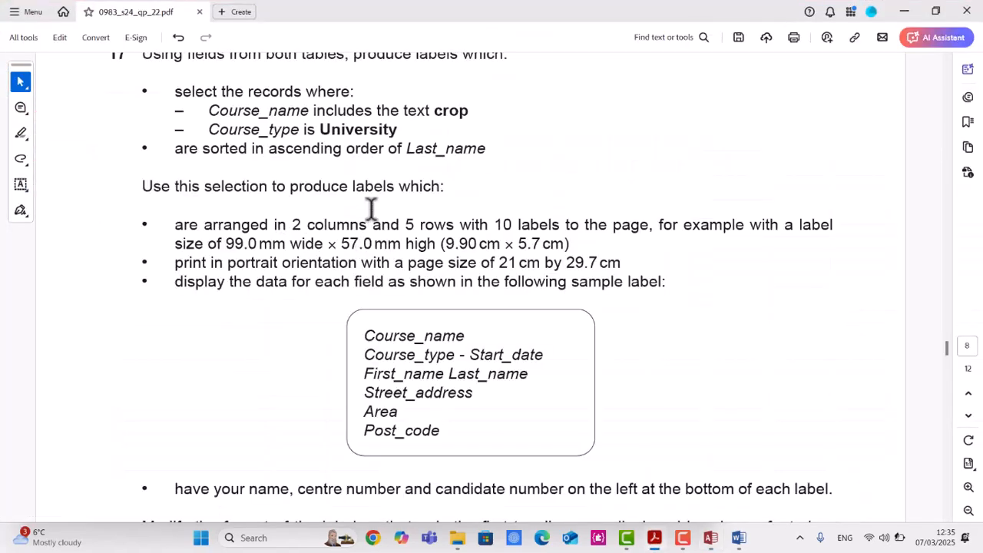
{"action": "key", "text": "alt+Tab"}
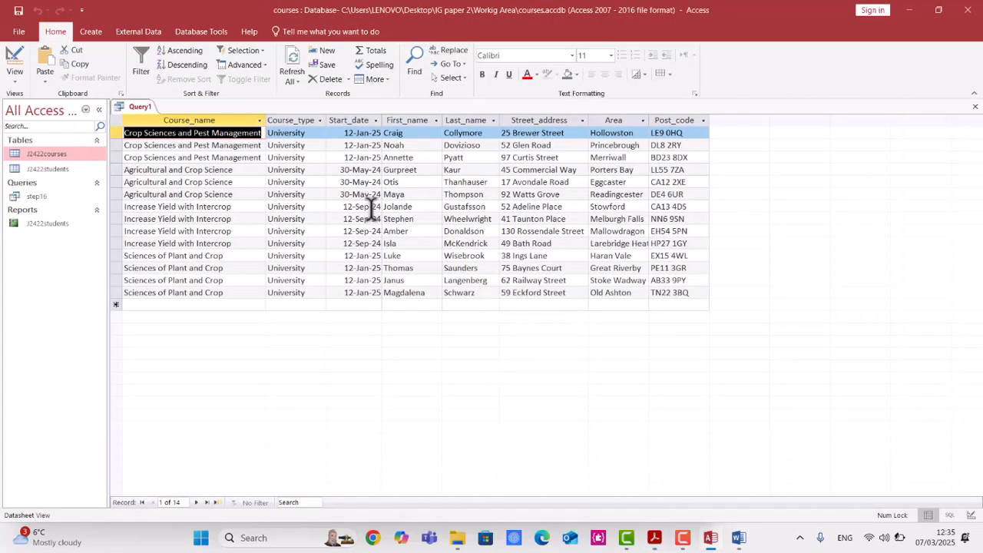
{"action": "left_click", "coordinate": [470, 123]}
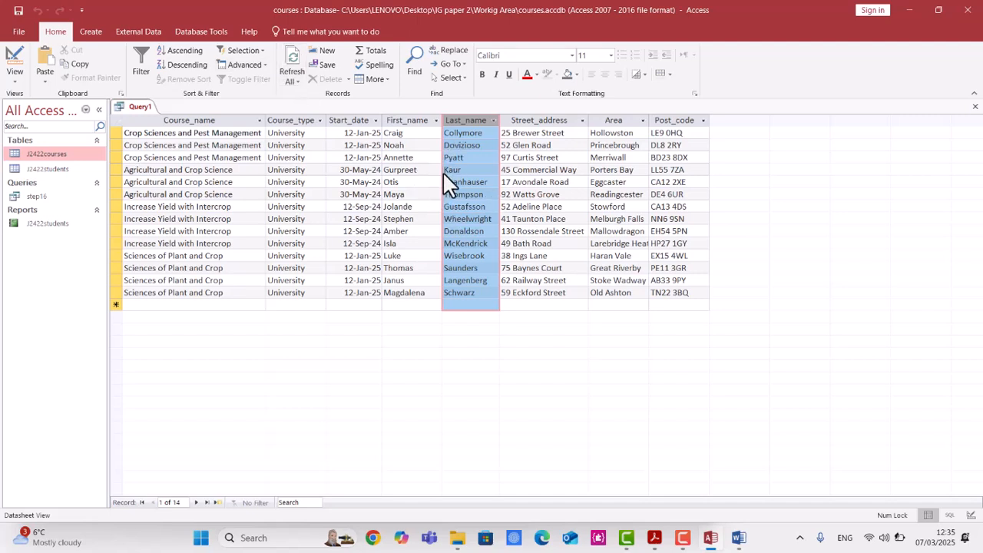
{"action": "left_click", "coordinate": [494, 121]}
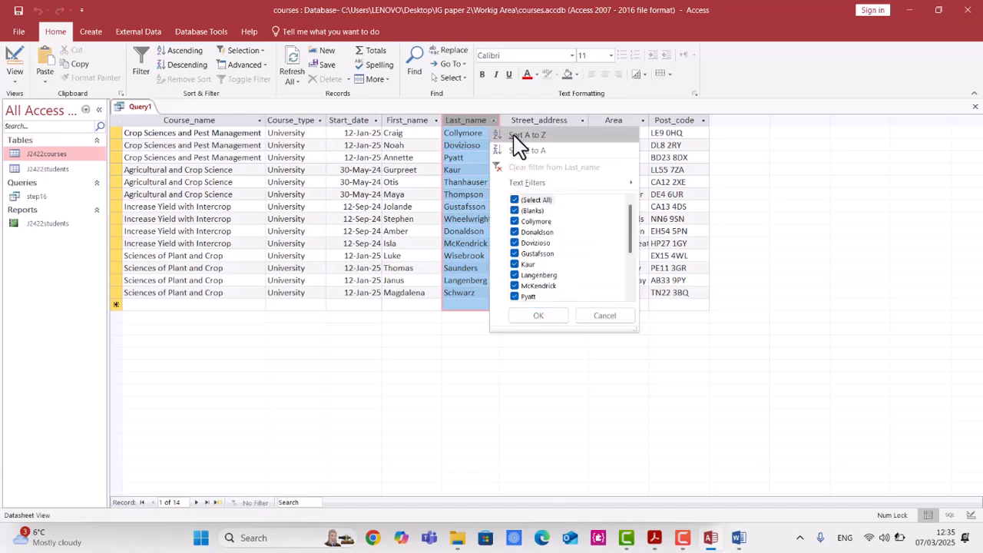
{"action": "left_click", "coordinate": [518, 136]}
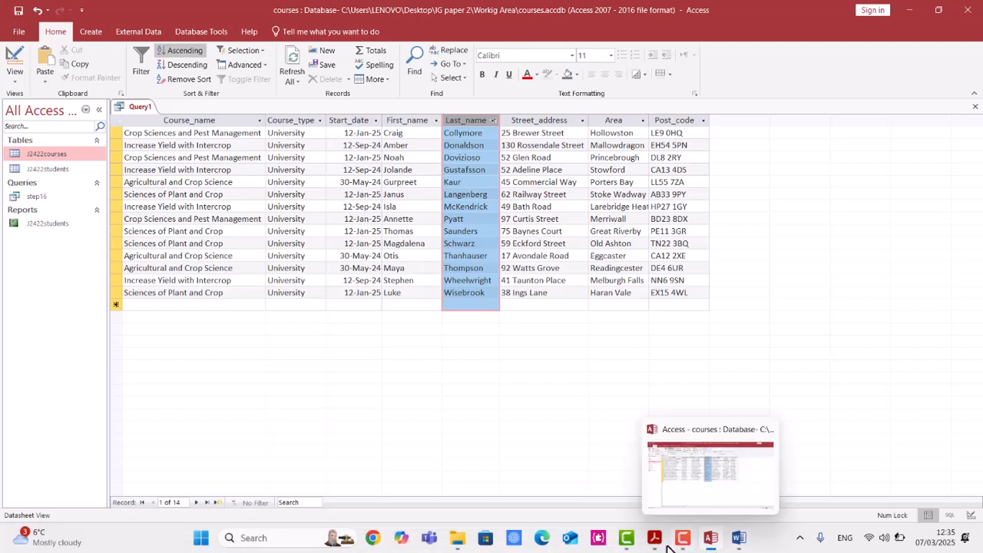
Switch to the question paper to review the label requirements.
{"action": "mouse_move", "coordinate": [667, 545]}
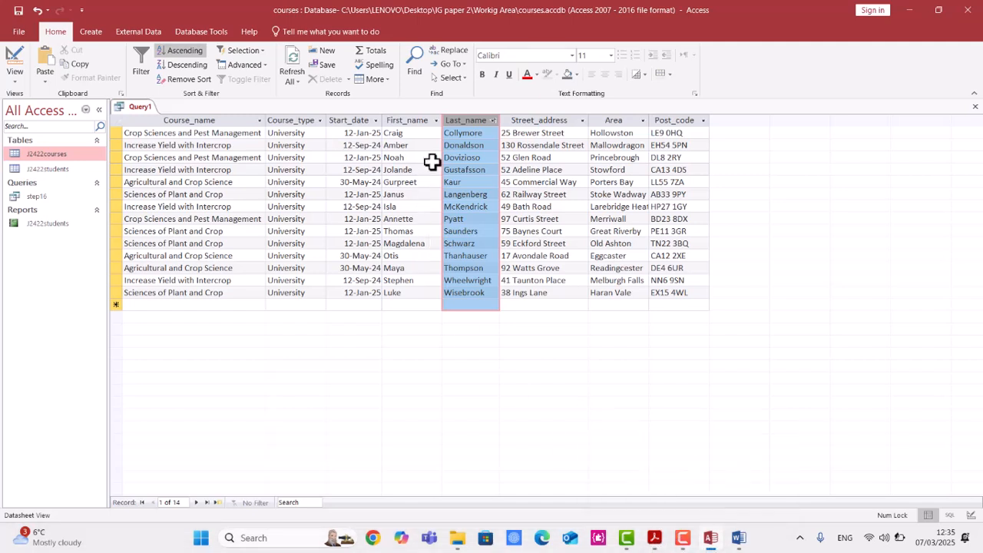
{"action": "left_click", "coordinate": [656, 541]}
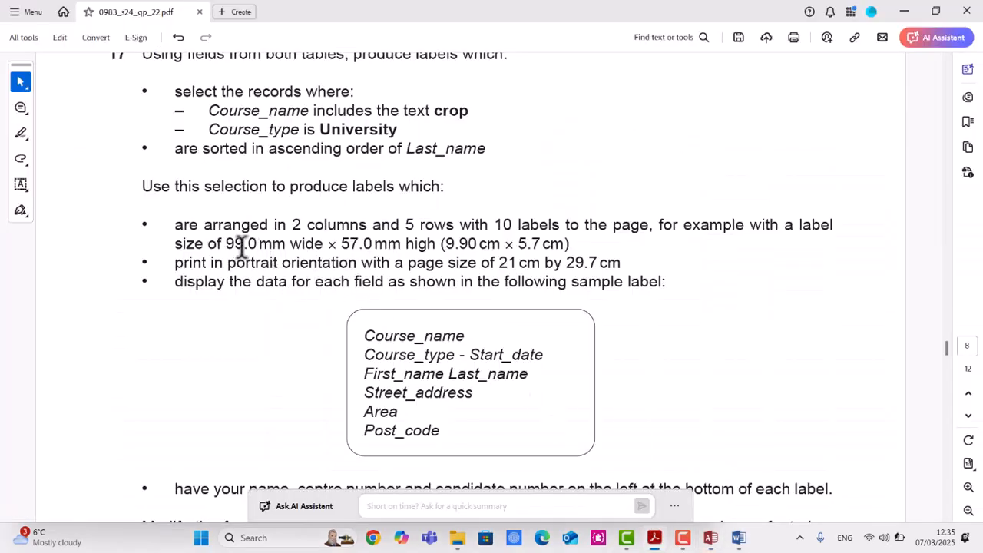
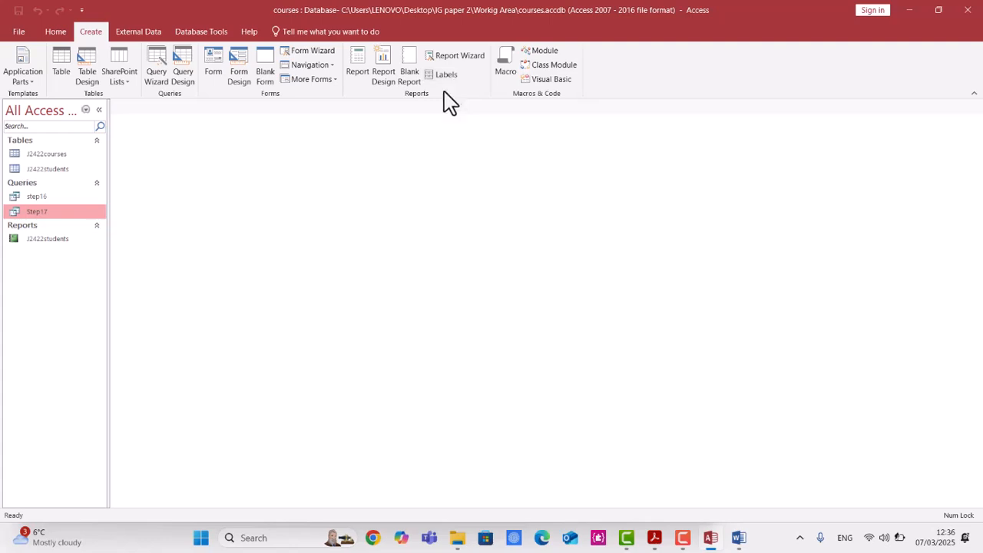
Start the Labels wizard on the step17 query and begin defining a new custom label size.
{"action": "left_click", "coordinate": [446, 74]}
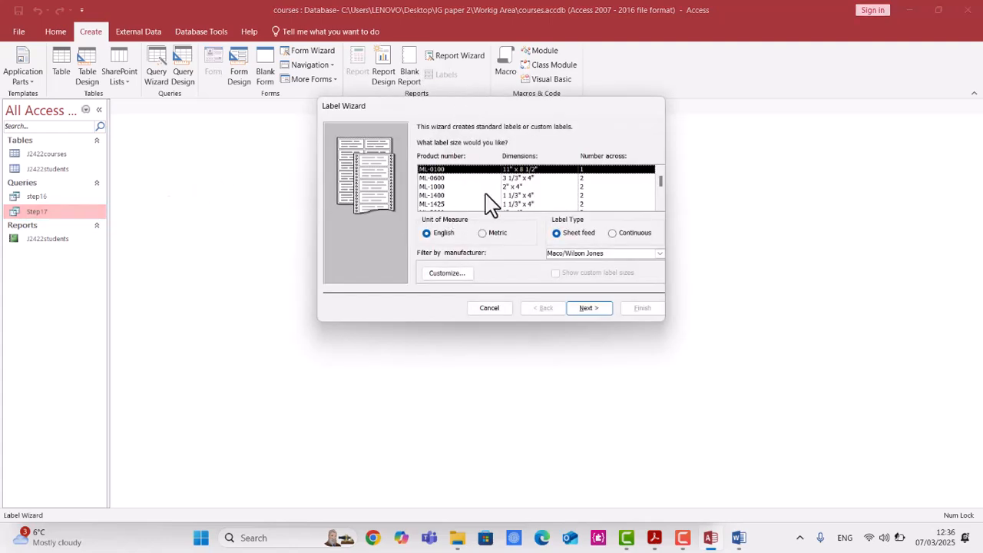
{"action": "left_click_drag", "start_coordinate": [524, 109], "coordinate": [440, 85]}
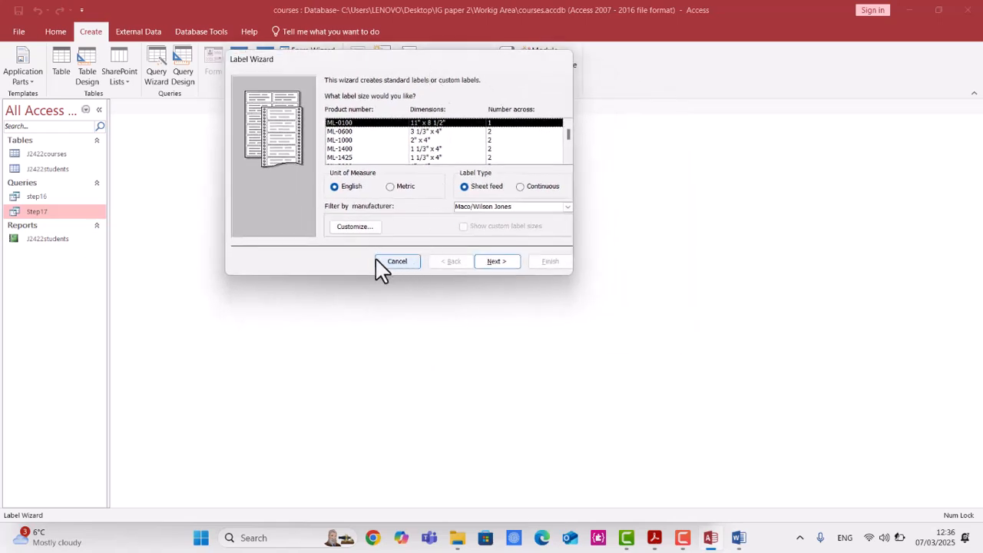
{"action": "left_click", "coordinate": [355, 227]}
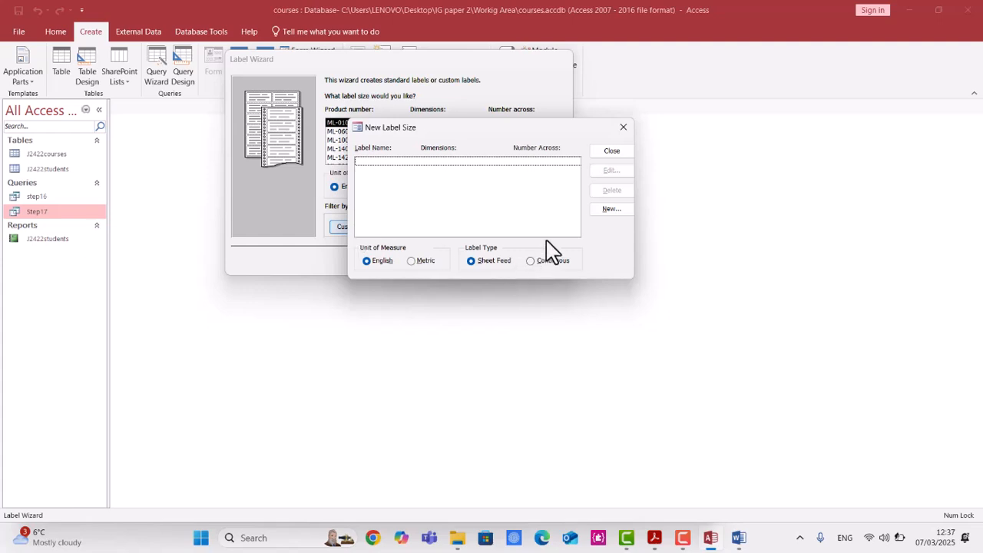
{"action": "left_click", "coordinate": [609, 209]}
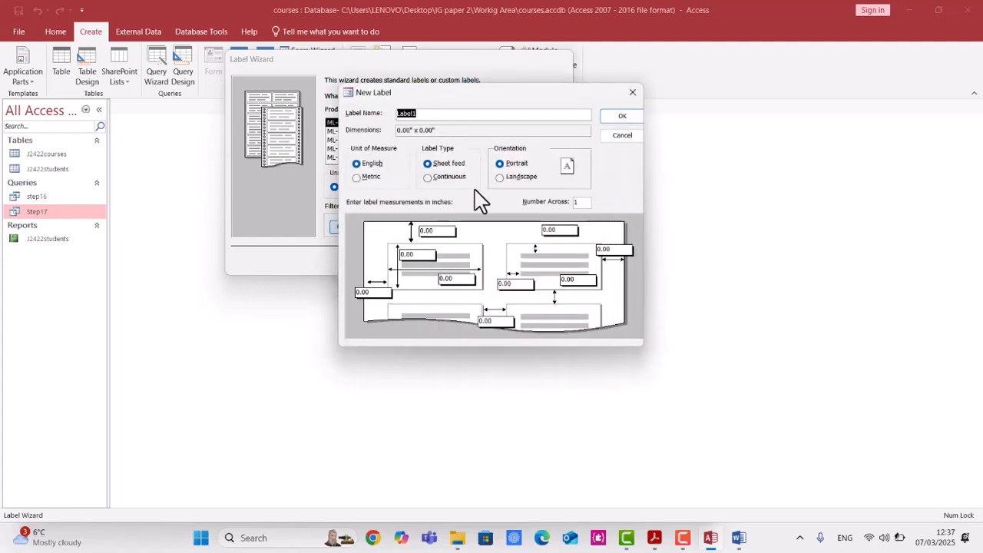
Set the new label to two across, name it course, and switch its measurements to metric.
{"action": "left_click", "coordinate": [581, 201]}
{"action": "key", "text": "Return"}
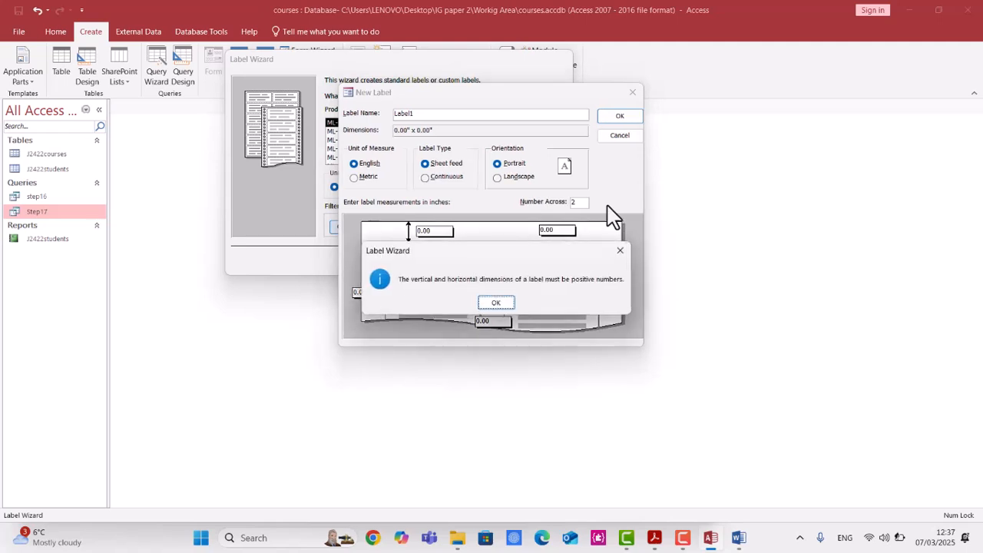
{"action": "left_click", "coordinate": [497, 303]}
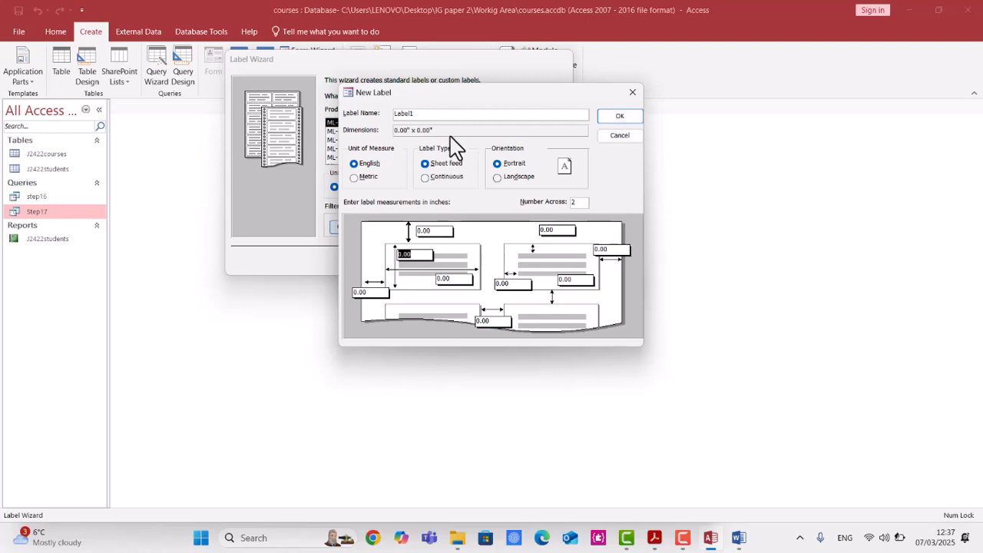
{"action": "left_click", "coordinate": [436, 115]}
{"action": "left_click_drag", "start_coordinate": [436, 114], "coordinate": [366, 113]}
{"action": "left_click", "coordinate": [375, 181]}
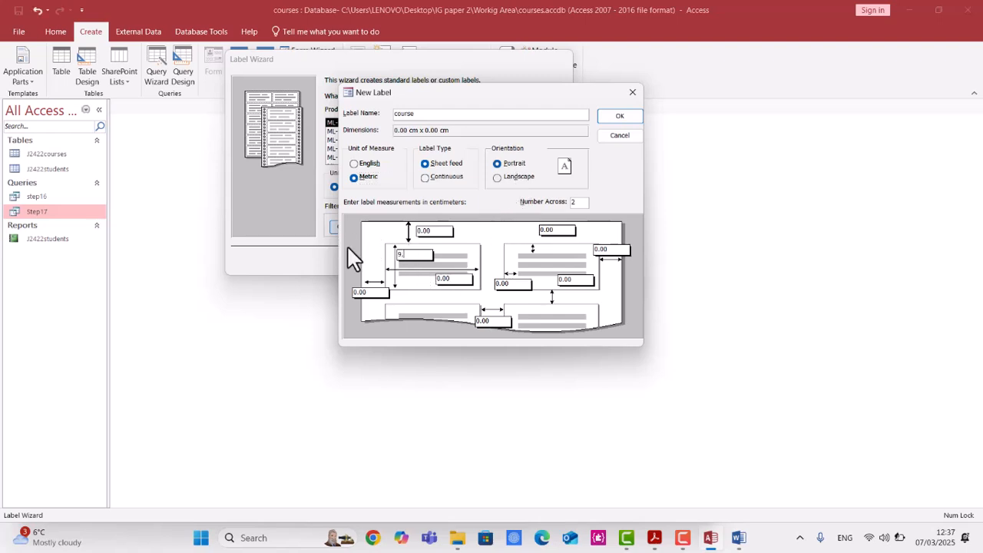
Set the label dimensions to 5.70 cm by 9.90 cm, accept the increased margins, and save the custom label.
{"action": "key", "text": "alt+Tab"}
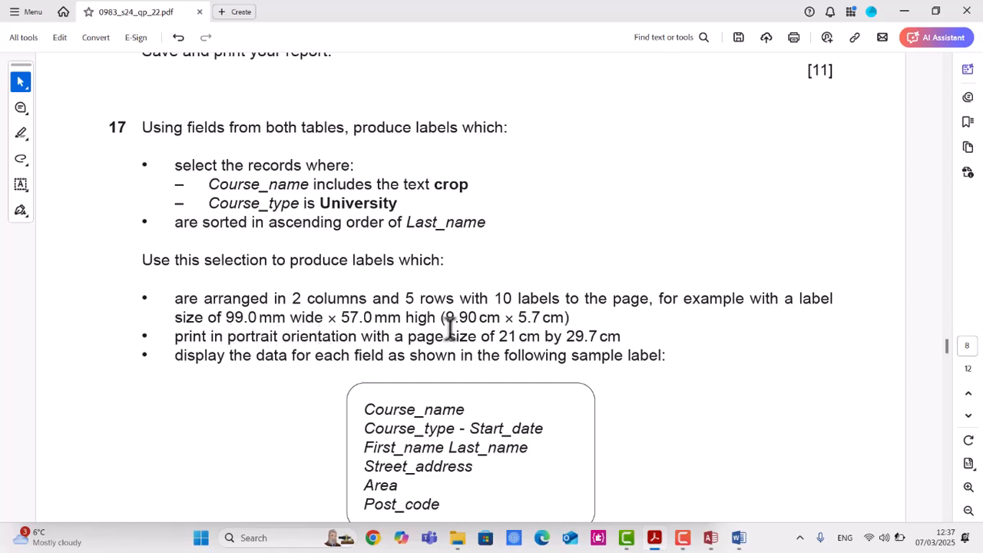
{"action": "key", "text": "alt+Tab"}
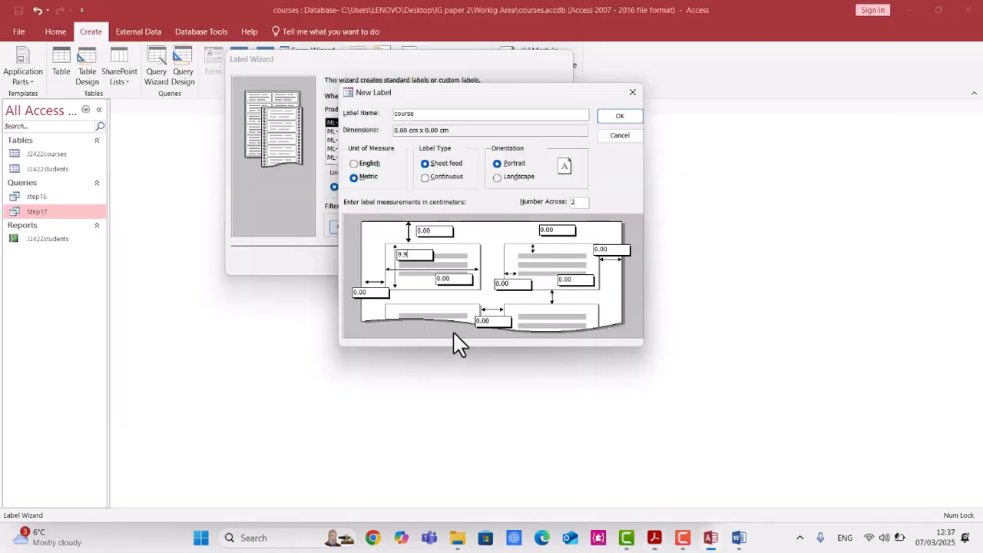
{"action": "left_click_drag", "start_coordinate": [417, 255], "coordinate": [341, 250]}
{"action": "left_click", "coordinate": [463, 278]}
{"action": "left_click_drag", "start_coordinate": [464, 278], "coordinate": [413, 280]}
{"action": "key", "text": "Return"}
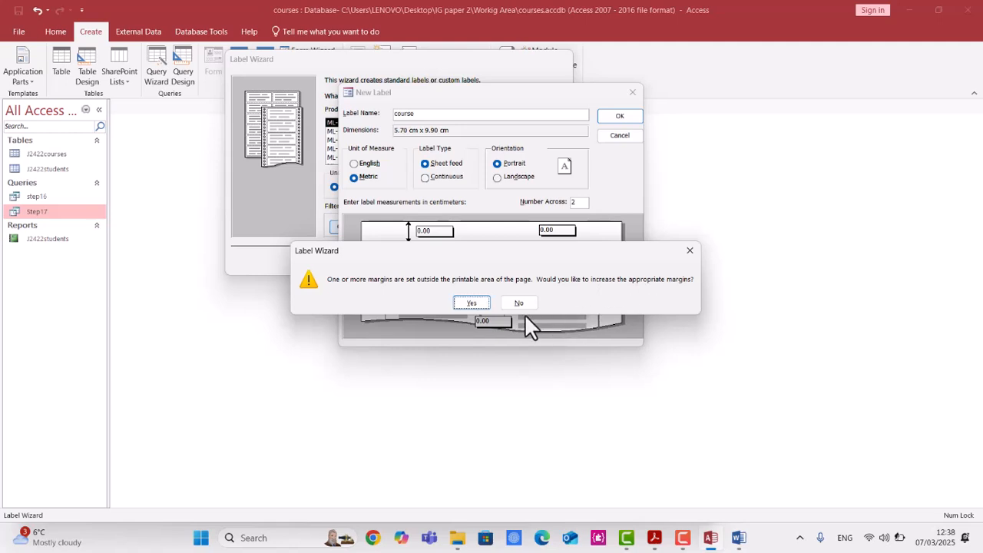
{"action": "left_click", "coordinate": [472, 303]}
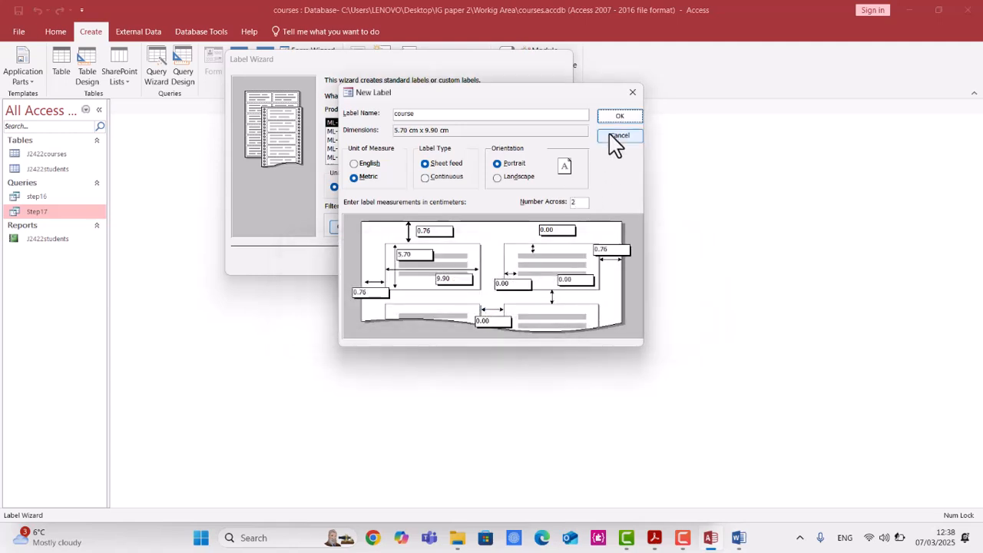
{"action": "left_click", "coordinate": [619, 117]}
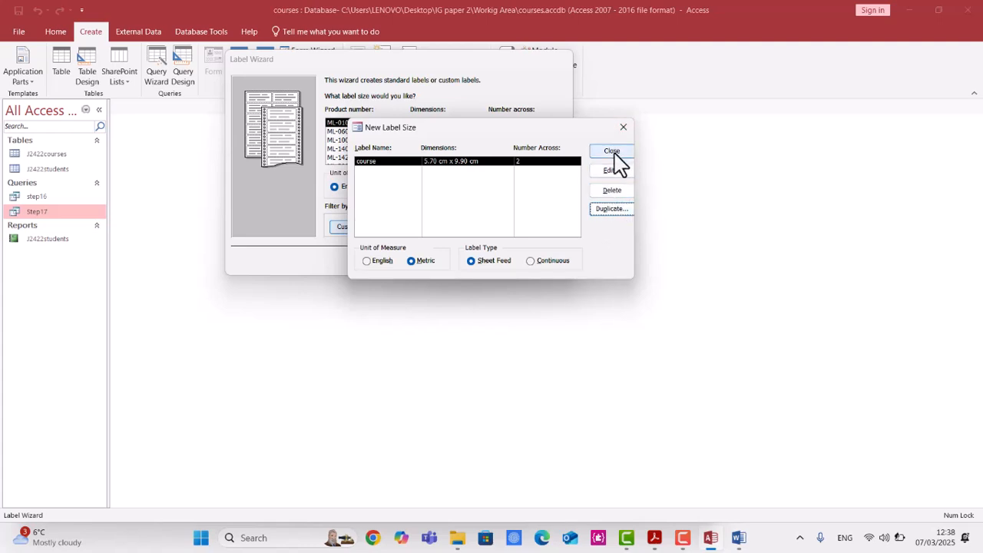
Use the course custom label size and set the label text font size to 10.
{"action": "left_click", "coordinate": [626, 153]}
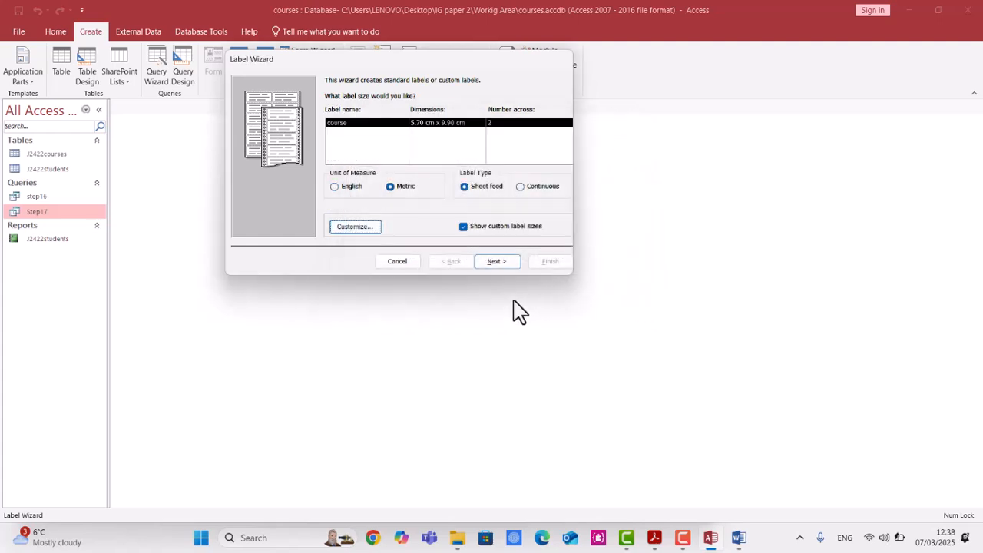
{"action": "left_click", "coordinate": [497, 262]}
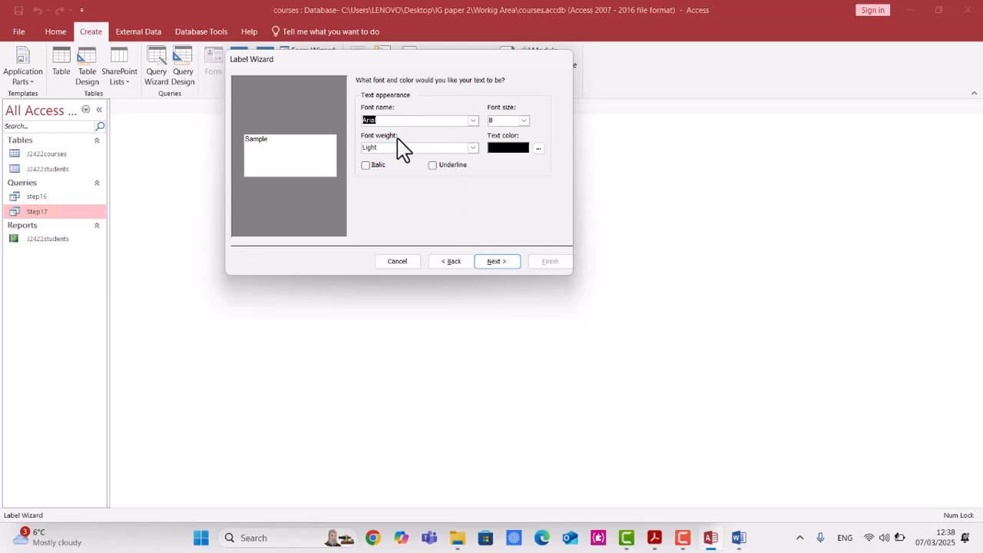
{"action": "left_click", "coordinate": [523, 120]}
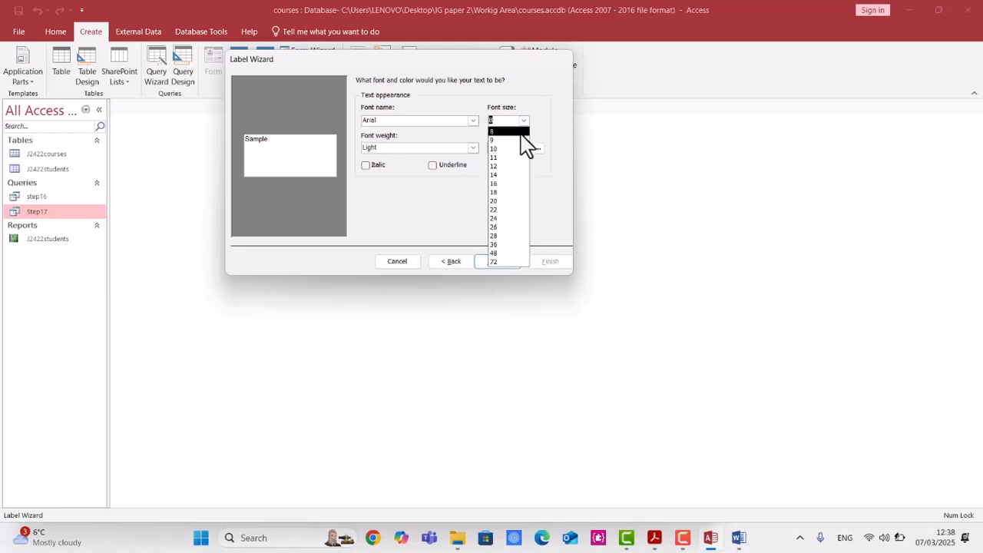
{"action": "left_click", "coordinate": [520, 149]}
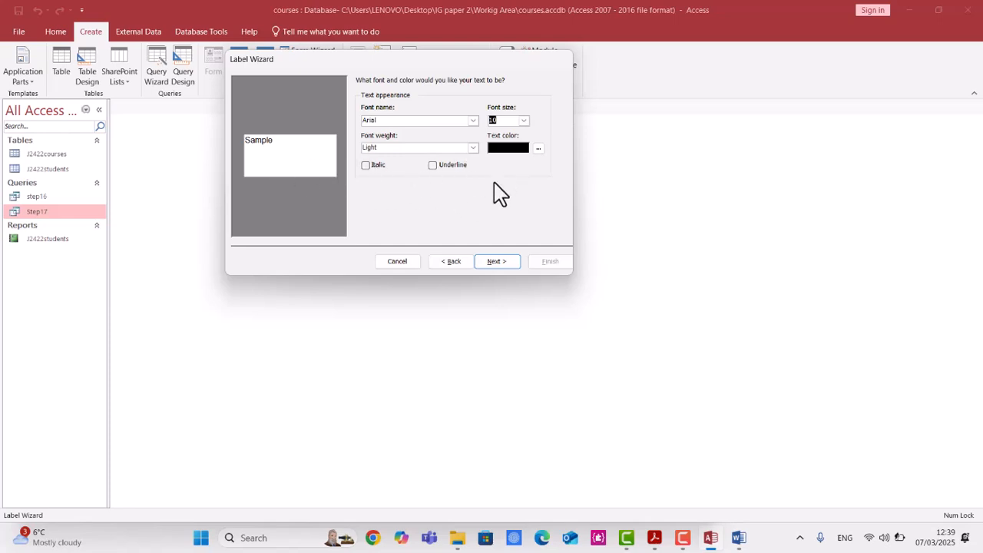
{"action": "left_click", "coordinate": [511, 269]}
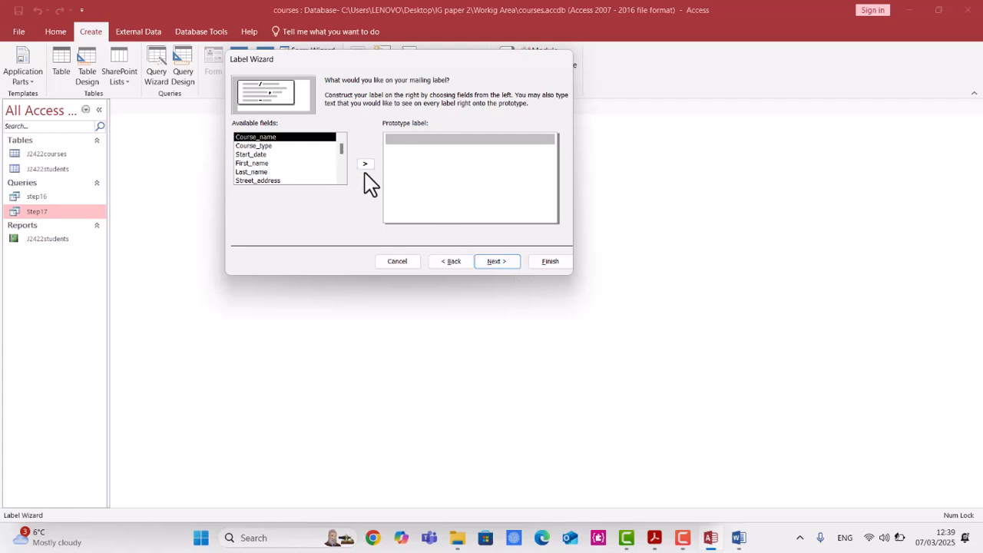
Build the first two prototype lines: Course_name, then Course_type and Start_date separated by a hyphen.
{"action": "left_click", "coordinate": [367, 164]}
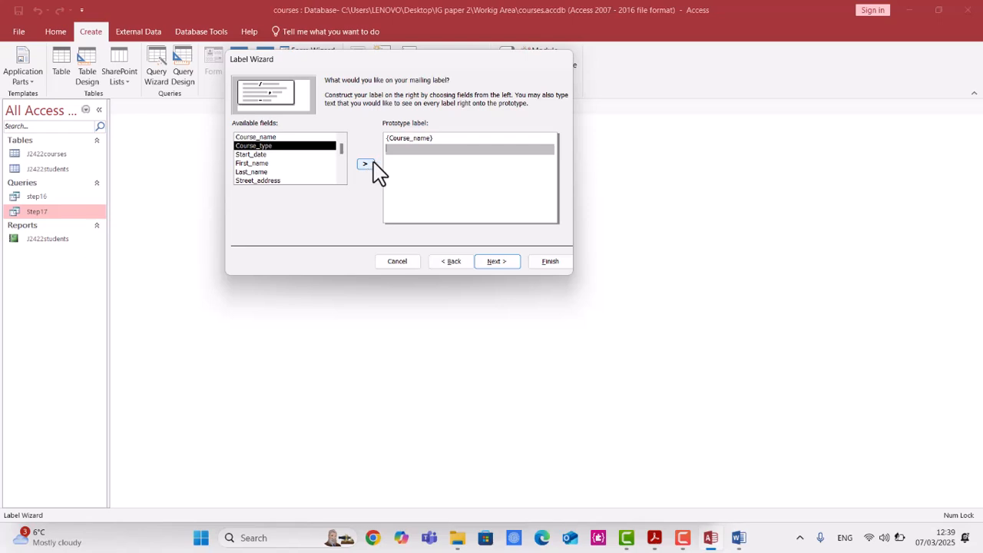
{"action": "left_click", "coordinate": [367, 165]}
{"action": "key", "text": "Return"}
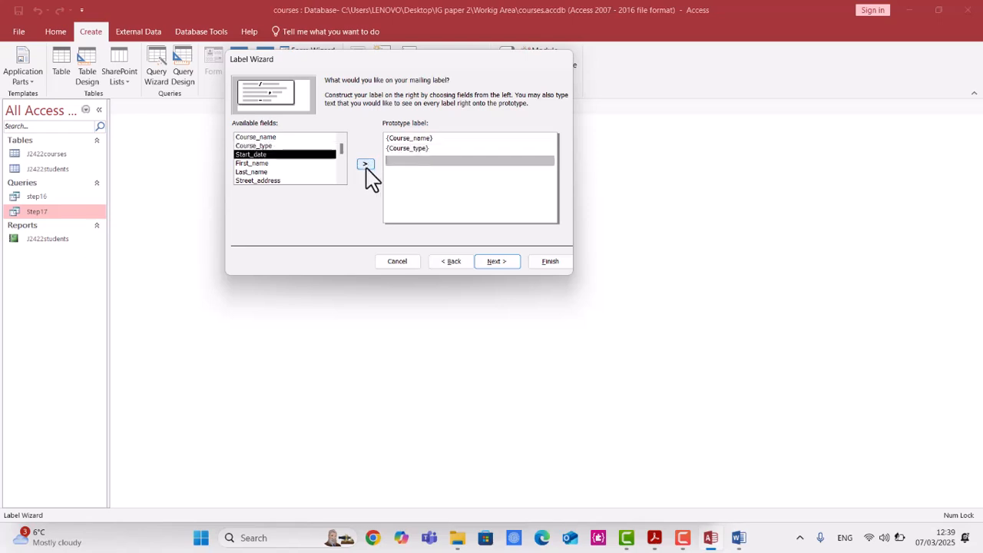
{"action": "key", "text": "alt+Tab"}
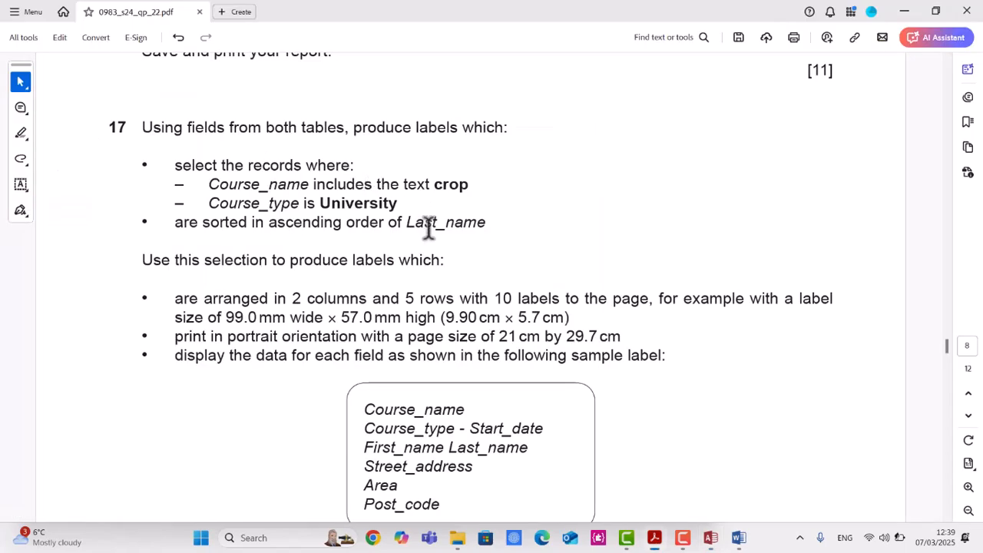
{"action": "key", "text": "alt+Tab"}
{"action": "left_click", "coordinate": [440, 150]}
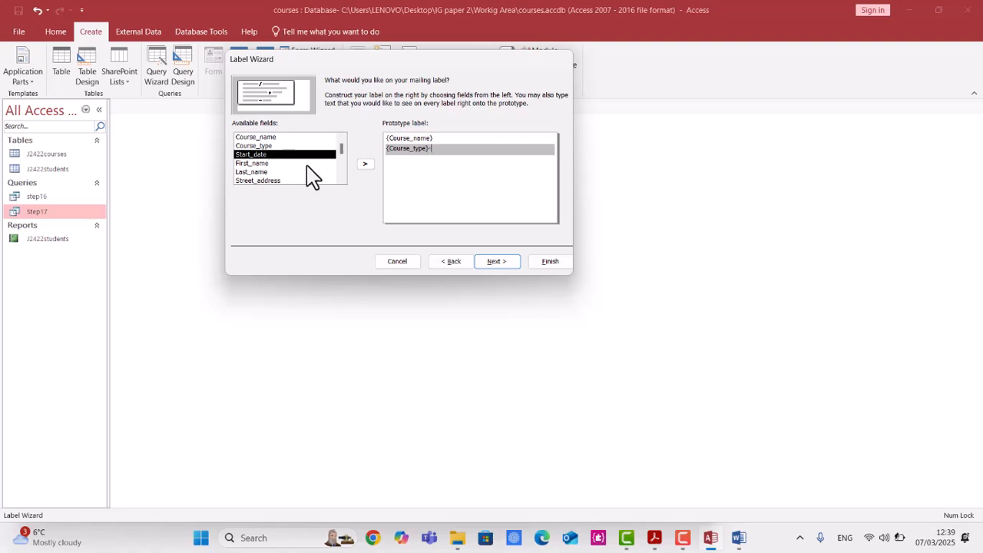
{"action": "left_click", "coordinate": [366, 164]}
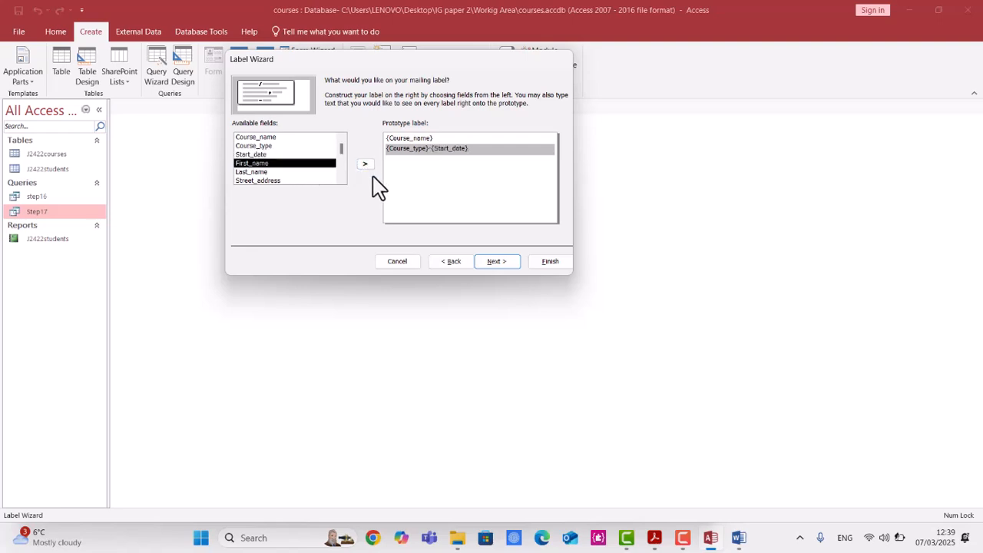
{"action": "key", "text": "Return"}
Add First_name and Last_name separated by a space as the third prototype line.
{"action": "left_click", "coordinate": [656, 539]}
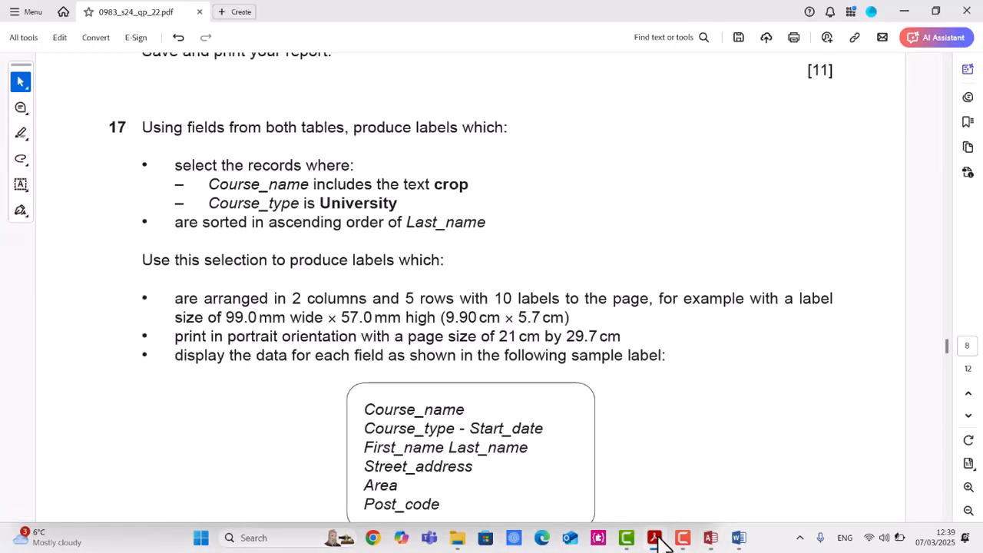
{"action": "left_click", "coordinate": [657, 541]}
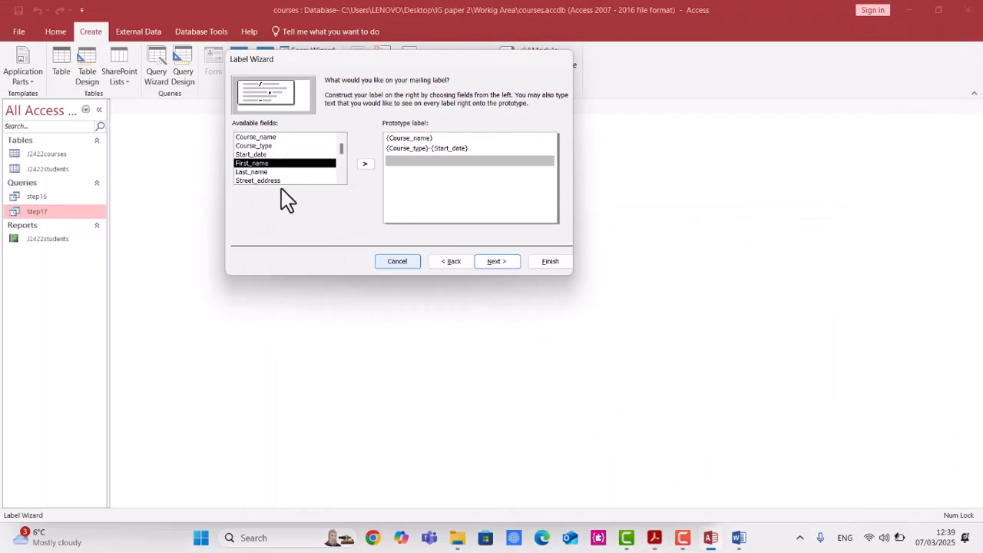
{"action": "left_click", "coordinate": [366, 166]}
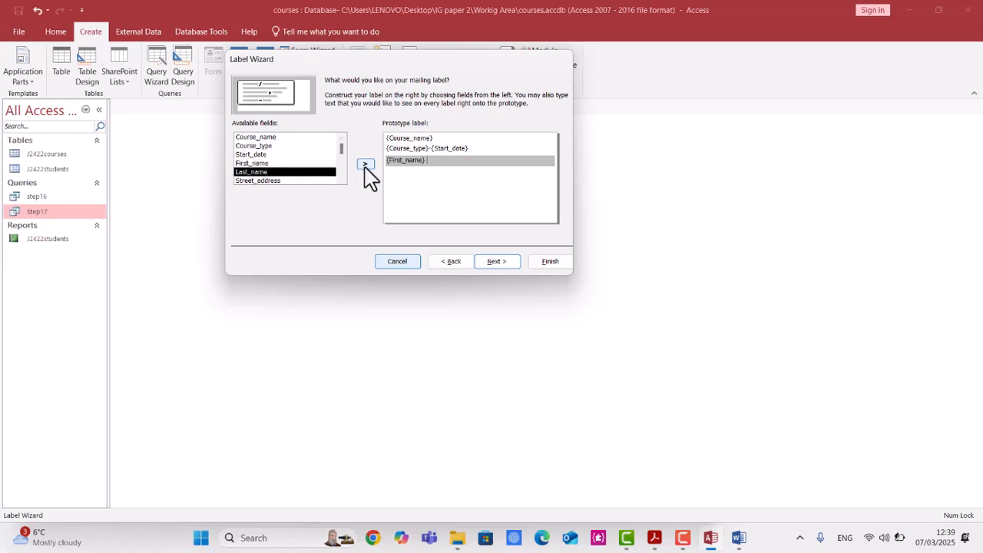
{"action": "left_click", "coordinate": [366, 166]}
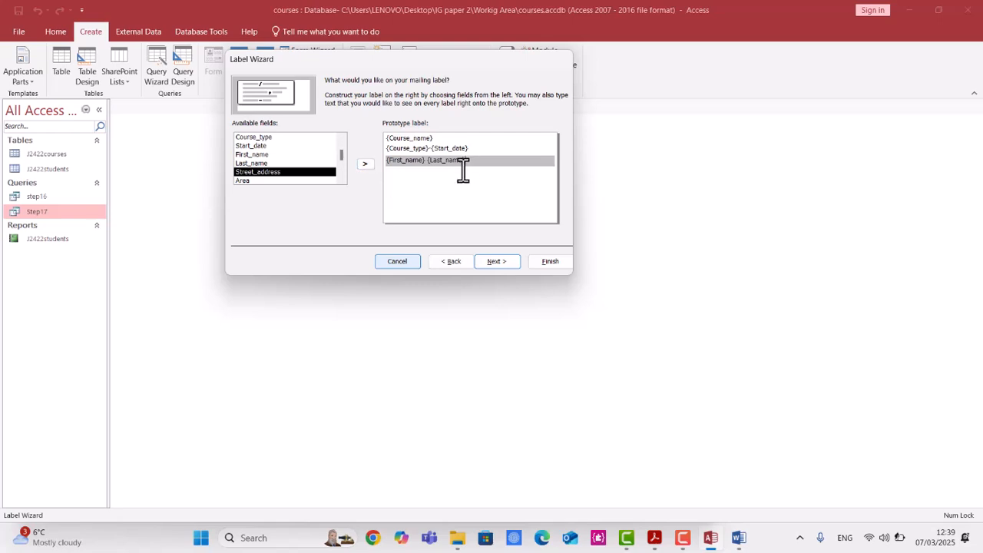
{"action": "key", "text": "Return"}
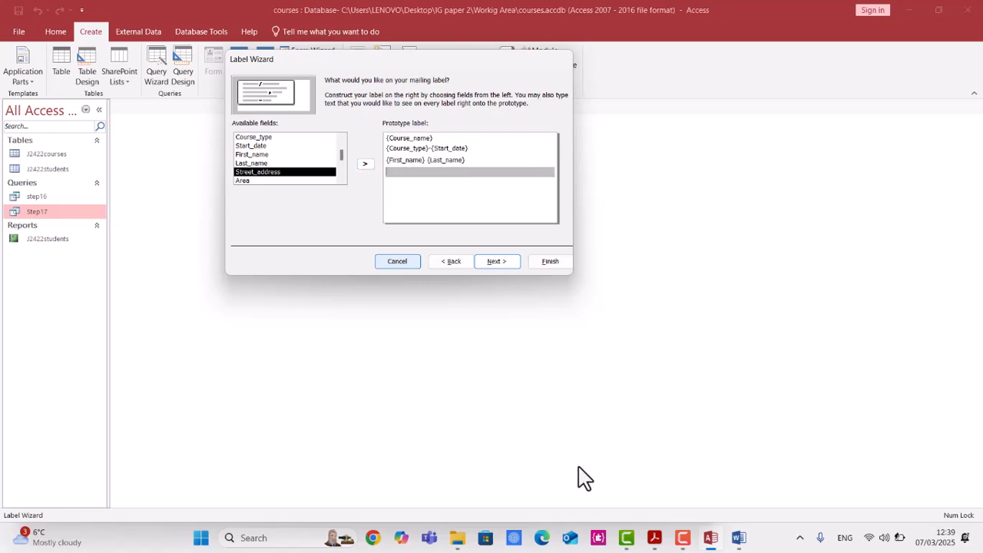
Add Street_address, Area and Post_code as separate prototype lines.
{"action": "left_click", "coordinate": [654, 537]}
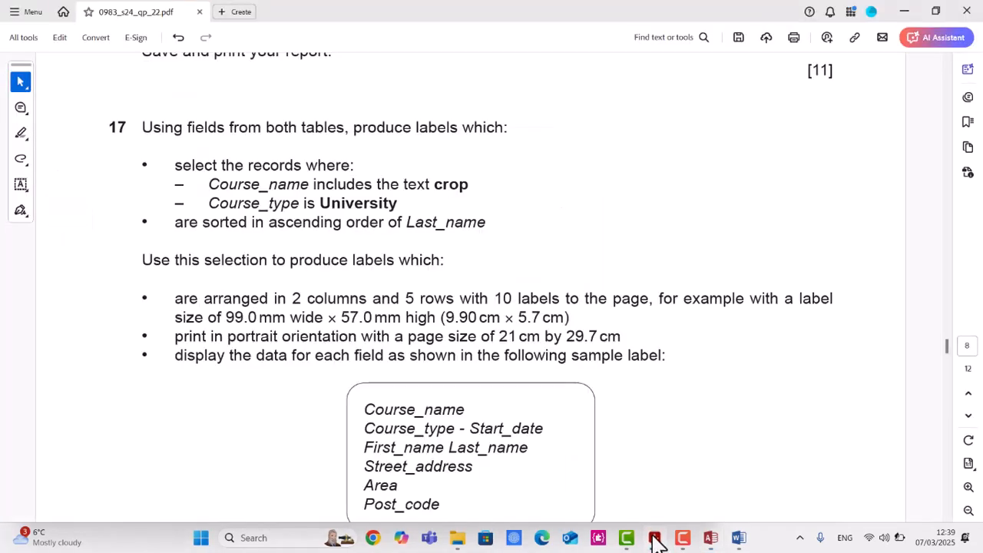
{"action": "left_click", "coordinate": [654, 538]}
{"action": "left_click", "coordinate": [365, 165]}
{"action": "left_click", "coordinate": [364, 166]}
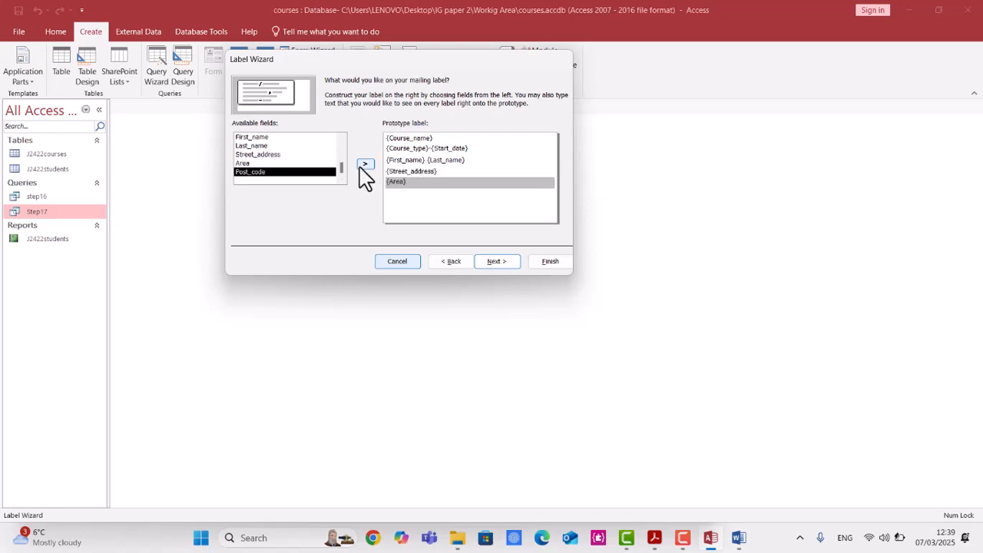
{"action": "key", "text": "Return"}
{"action": "left_click", "coordinate": [362, 171]}
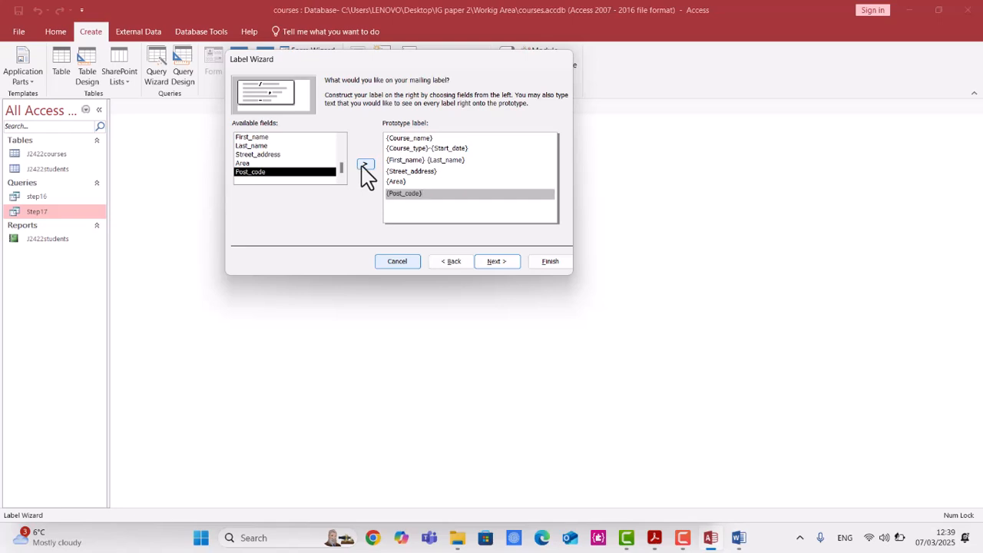
{"action": "key", "text": "Return"}
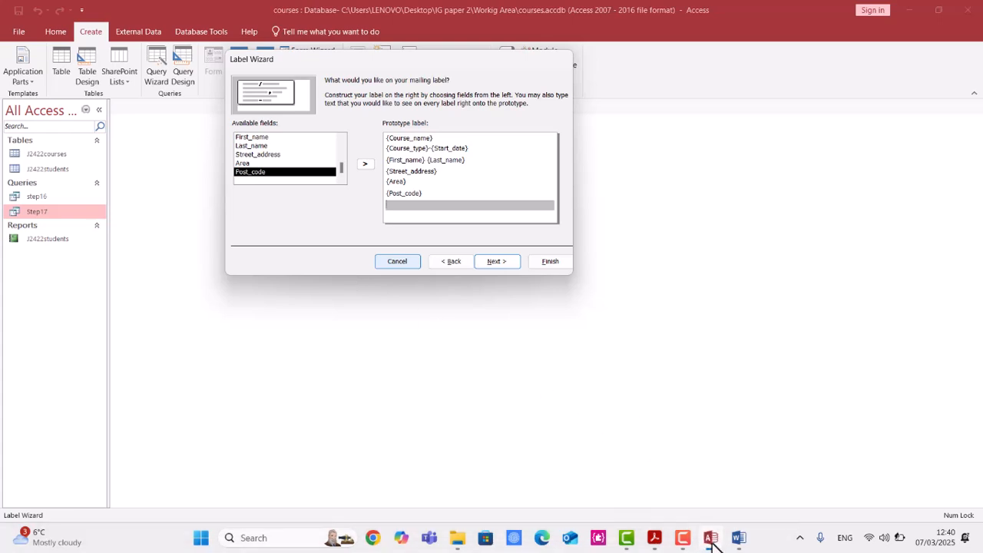
Switch to the question paper and read the remaining label formatting requirements.
{"action": "left_click", "coordinate": [657, 543]}
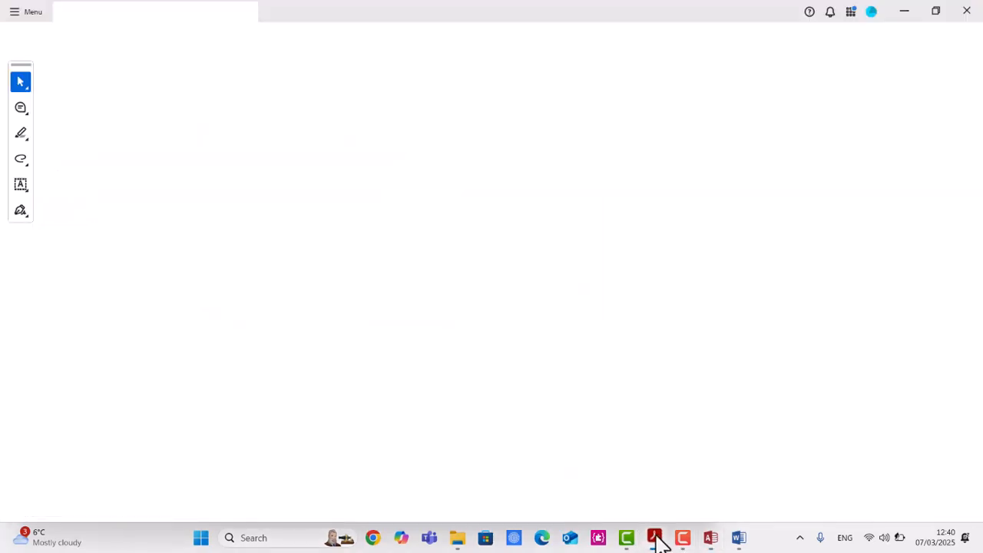
{"action": "scroll", "coordinate": [485, 401], "scroll_direction": "down", "scroll_amount": 5}
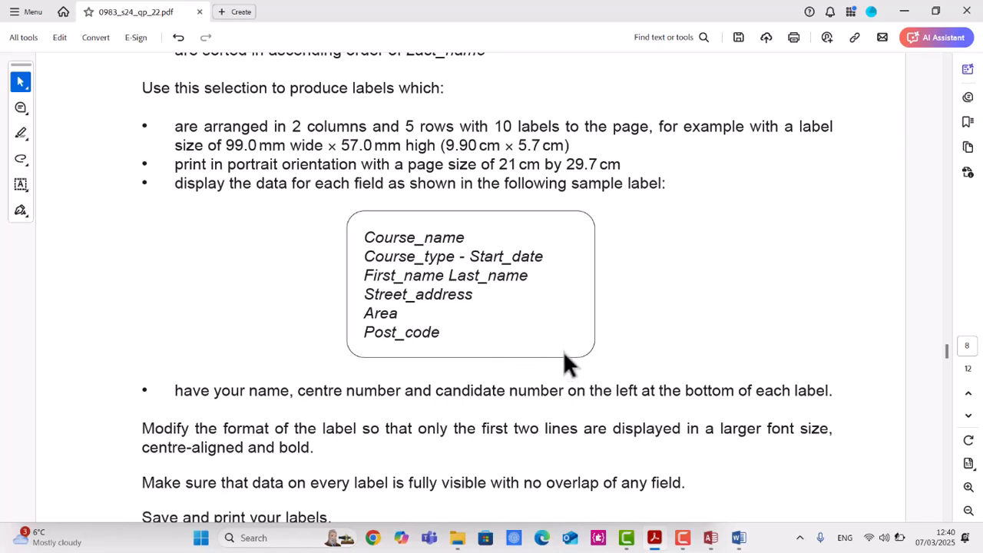
{"action": "scroll", "coordinate": [226, 197], "scroll_direction": "down", "scroll_amount": 1}
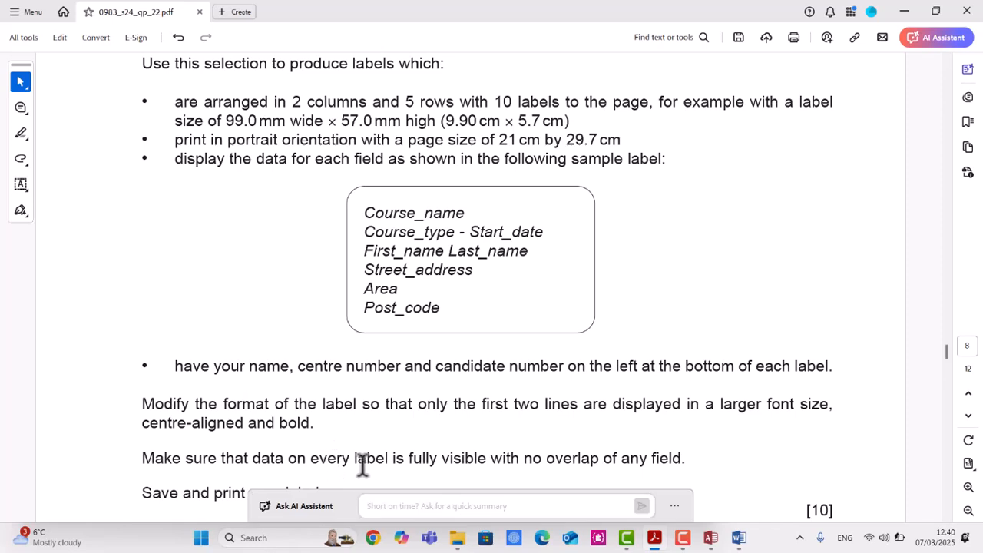
{"action": "scroll", "coordinate": [503, 460], "scroll_direction": "down", "scroll_amount": 1}
{"action": "scroll", "coordinate": [503, 470], "scroll_direction": "down", "scroll_amount": 1}
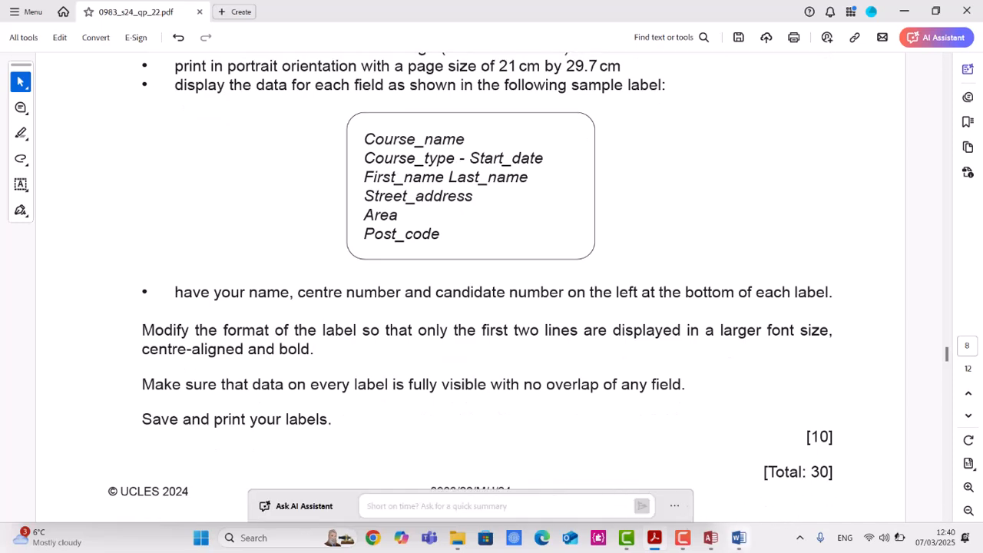
Return to the database, finish the Label Wizard and dismiss the parameter prompt without entering a value.
{"action": "left_click", "coordinate": [711, 539]}
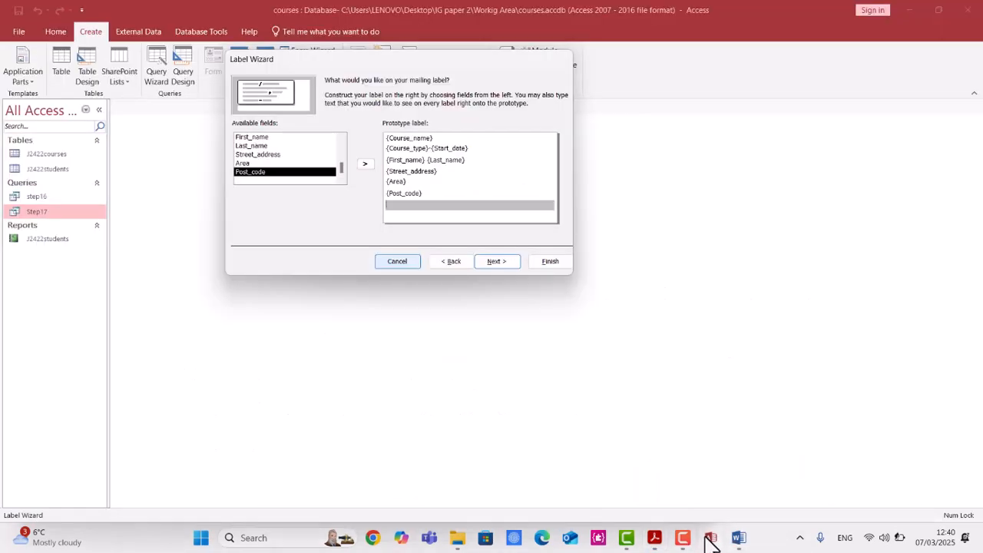
{"action": "left_click", "coordinate": [547, 261]}
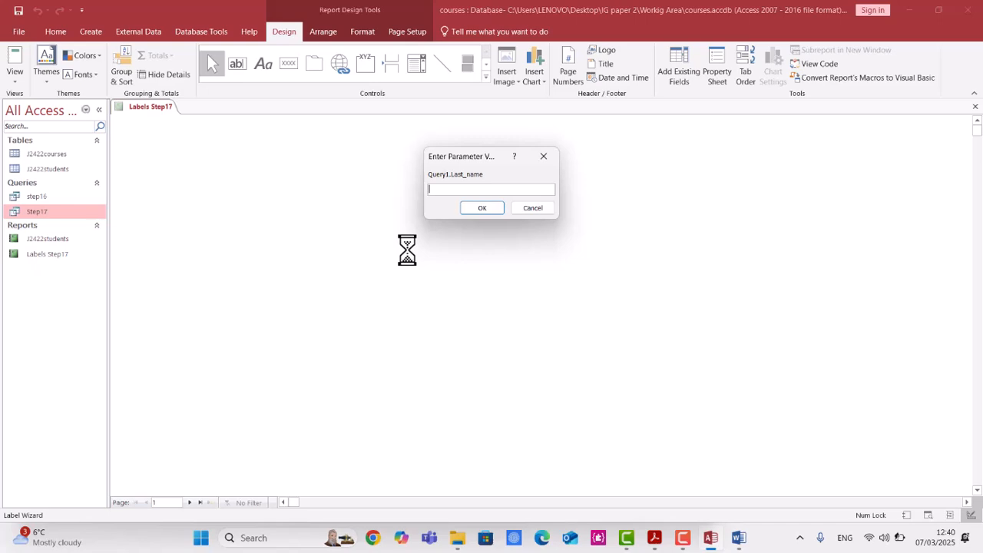
{"action": "left_click", "coordinate": [496, 209]}
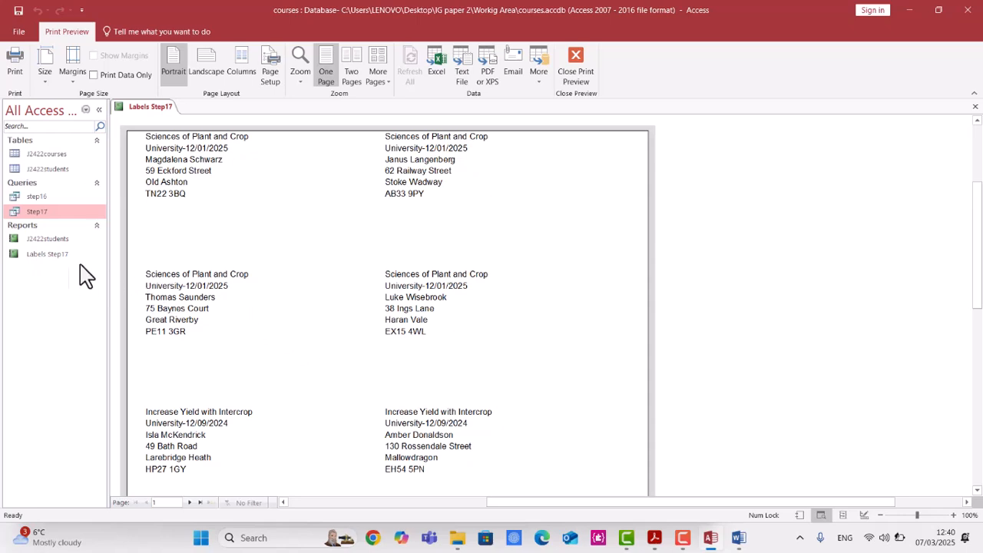
Review the generated labels in print preview across both pages.
{"action": "scroll", "coordinate": [226, 242], "scroll_direction": "up", "scroll_amount": 1}
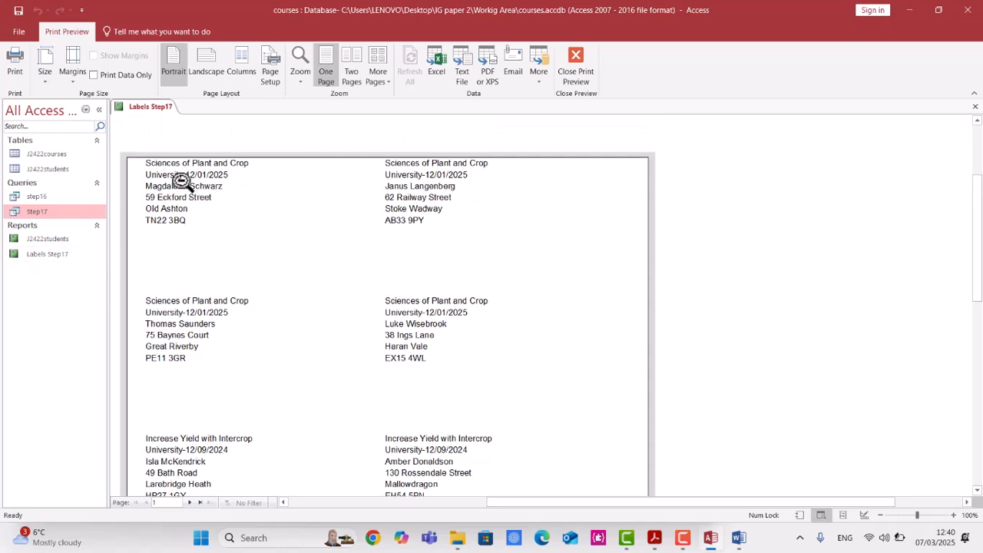
{"action": "scroll", "coordinate": [204, 241], "scroll_direction": "down", "scroll_amount": 3}
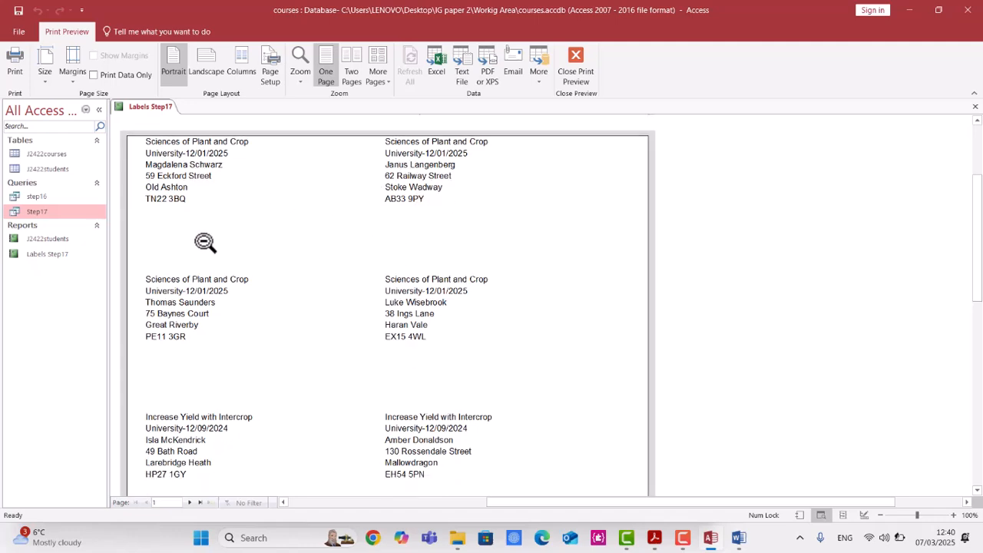
{"action": "scroll", "coordinate": [241, 305], "scroll_direction": "down", "scroll_amount": 6}
{"action": "scroll", "coordinate": [241, 300], "scroll_direction": "up", "scroll_amount": 9}
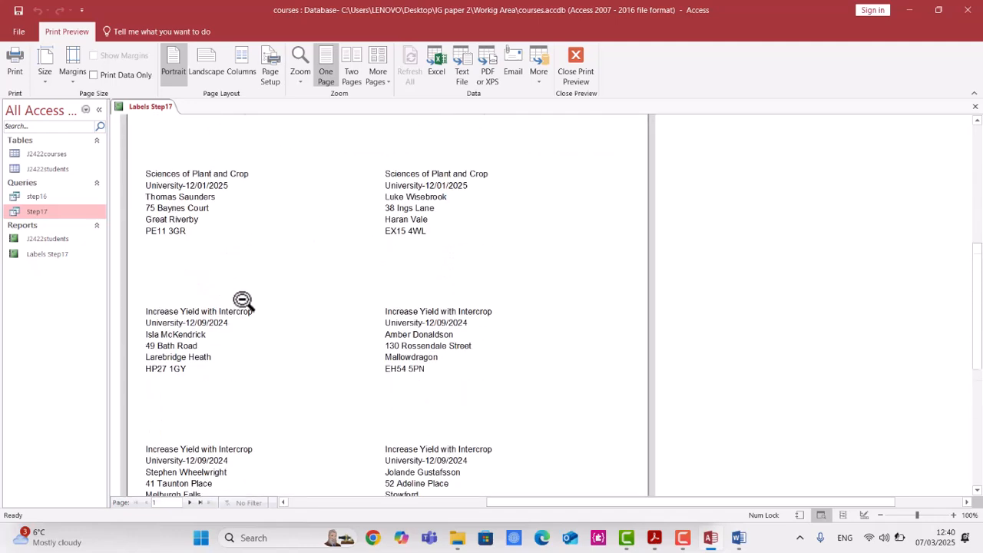
{"action": "scroll", "coordinate": [323, 426], "scroll_direction": "down", "scroll_amount": 2}
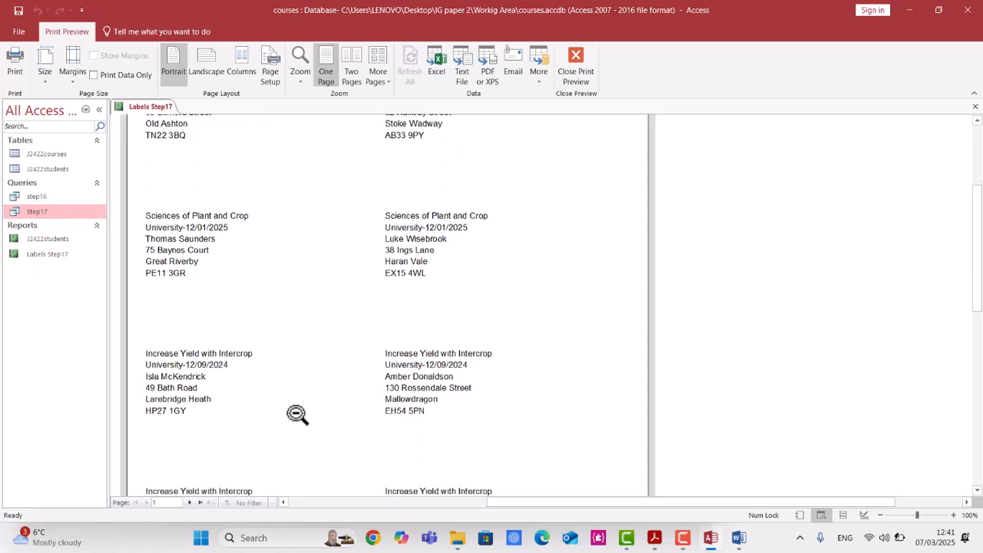
{"action": "scroll", "coordinate": [209, 378], "scroll_direction": "down", "scroll_amount": 7}
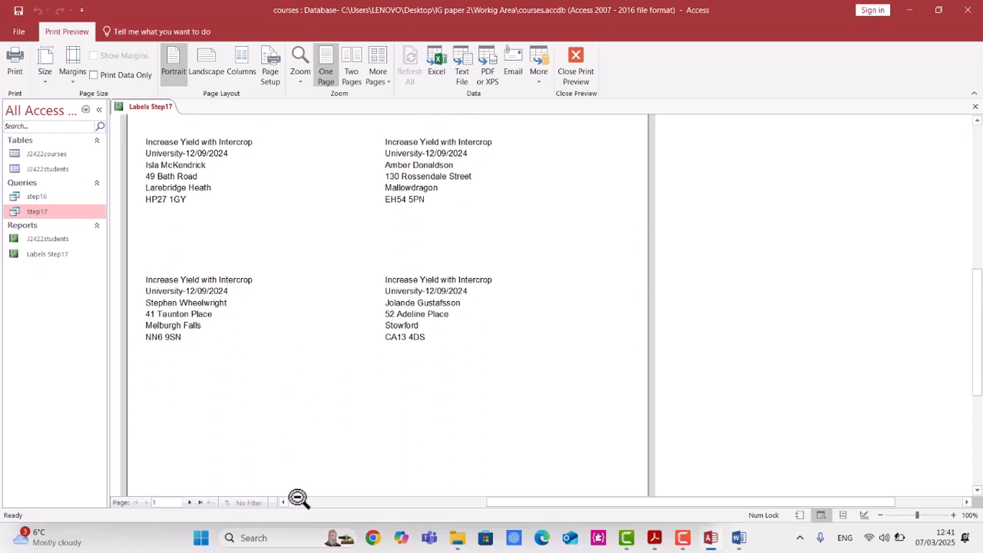
{"action": "scroll", "coordinate": [269, 455], "scroll_direction": "down", "scroll_amount": 4}
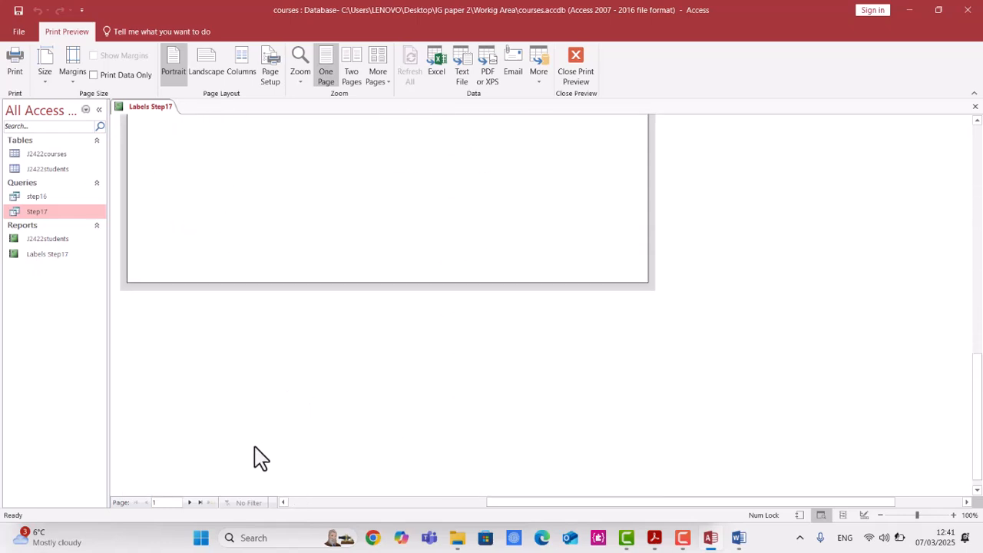
{"action": "left_click", "coordinate": [192, 502]}
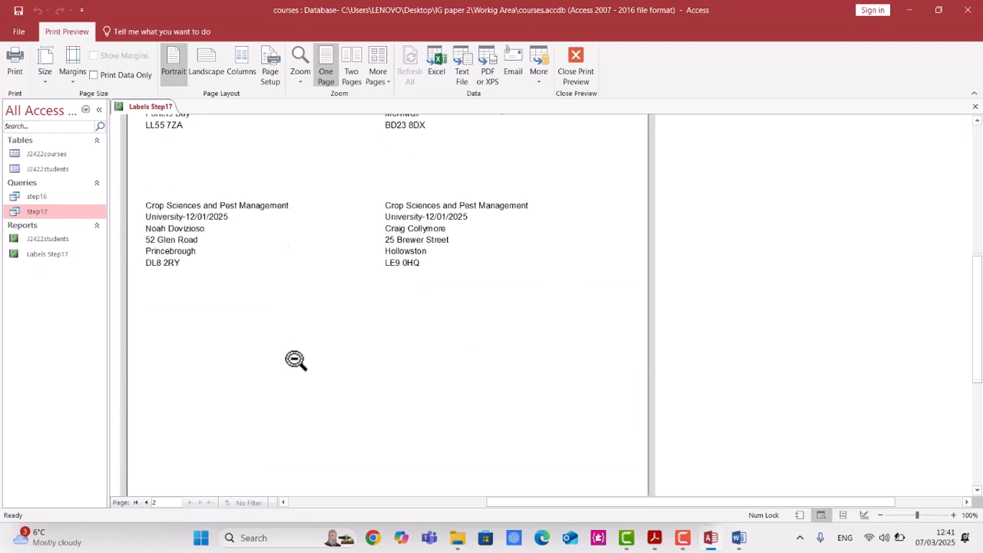
{"action": "scroll", "coordinate": [308, 354], "scroll_direction": "up", "scroll_amount": 3}
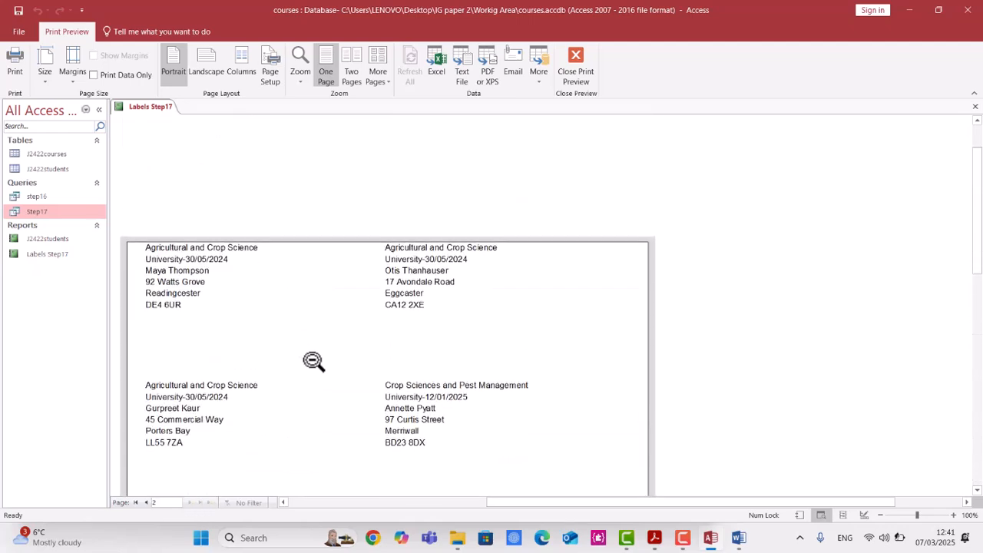
{"action": "left_click", "coordinate": [209, 278]}
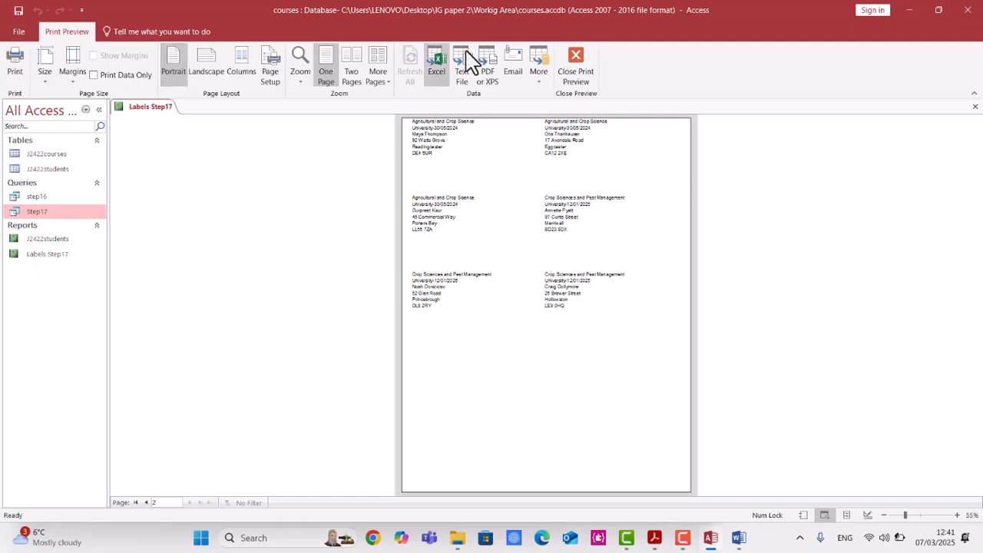
Close the preview and move all six field lines down slightly within the label design.
{"action": "left_click", "coordinate": [577, 63]}
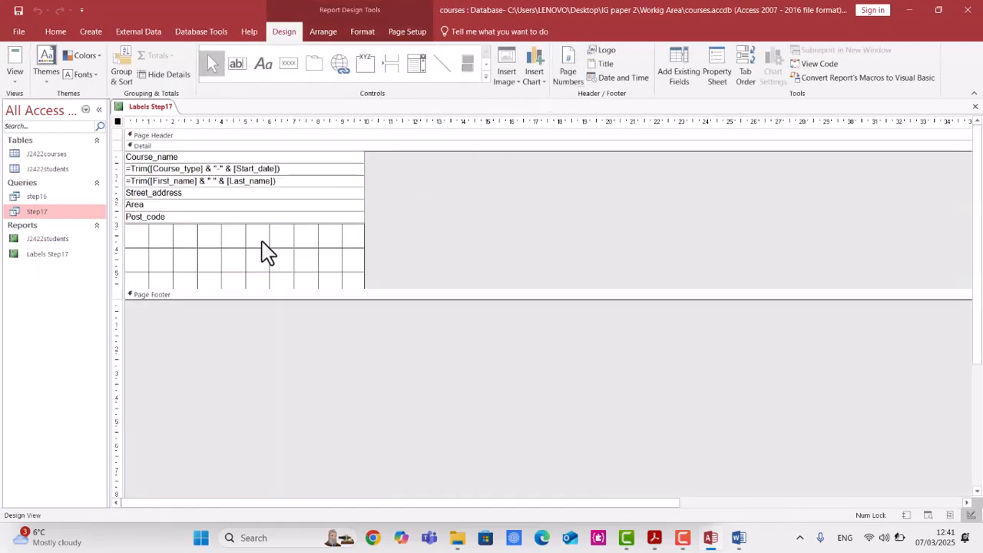
{"action": "left_click", "coordinate": [269, 254]}
{"action": "left_click", "coordinate": [295, 169]}
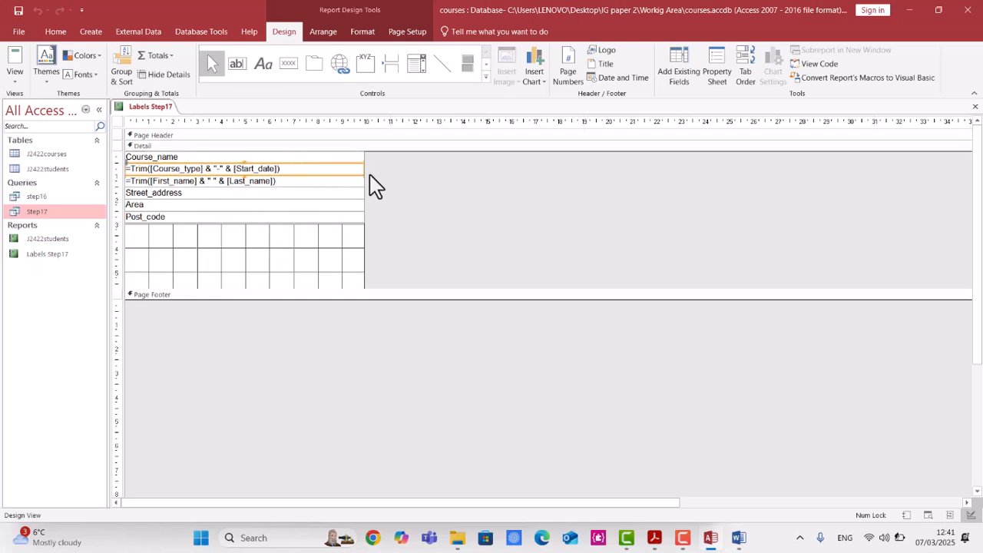
{"action": "left_click_drag", "start_coordinate": [406, 160], "coordinate": [312, 200]}
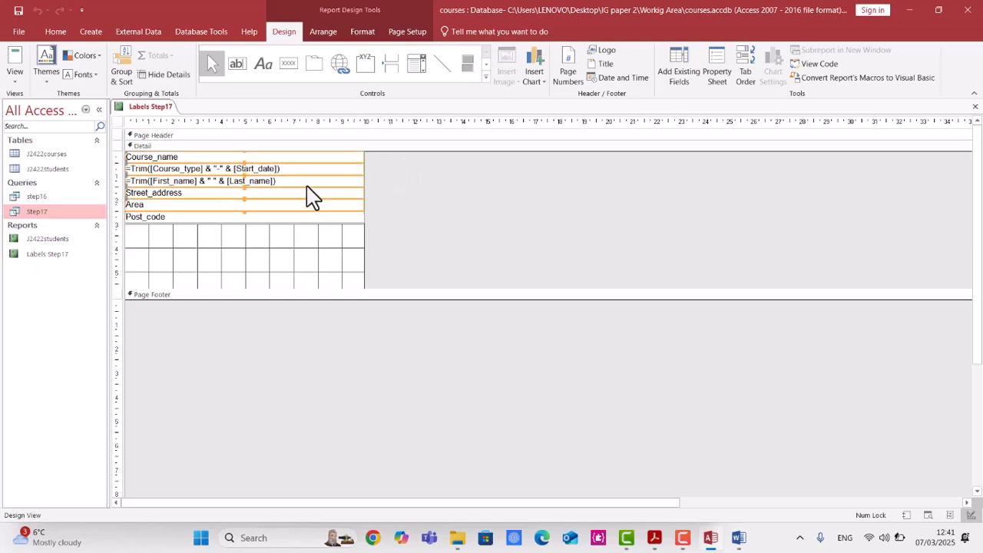
{"action": "left_click_drag", "start_coordinate": [412, 161], "coordinate": [298, 237]}
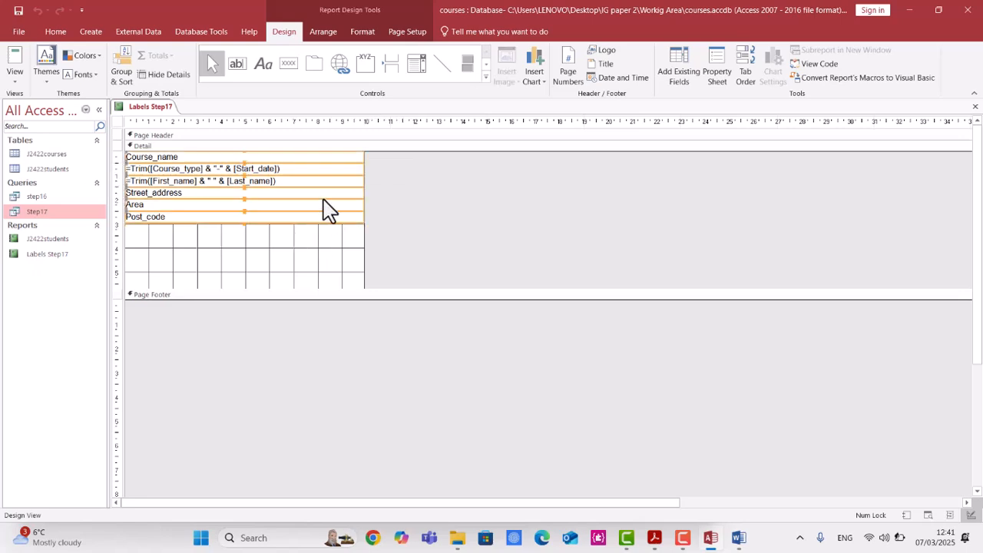
{"action": "left_click_drag", "start_coordinate": [323, 206], "coordinate": [323, 223]}
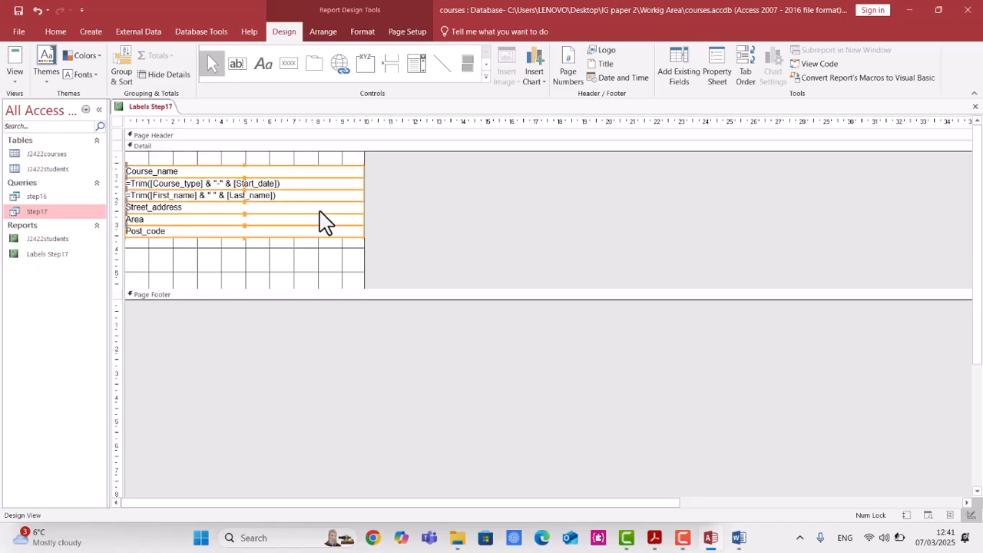
Draw a label at the bottom left of the label and enter the candidate's name, centre number and candidate number.
{"action": "left_click", "coordinate": [253, 263]}
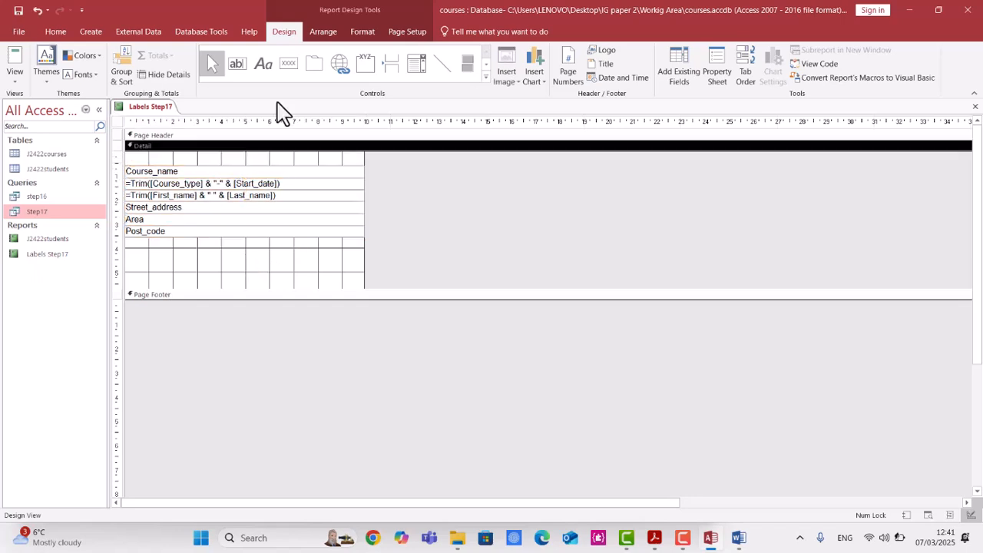
{"action": "left_click", "coordinate": [263, 64]}
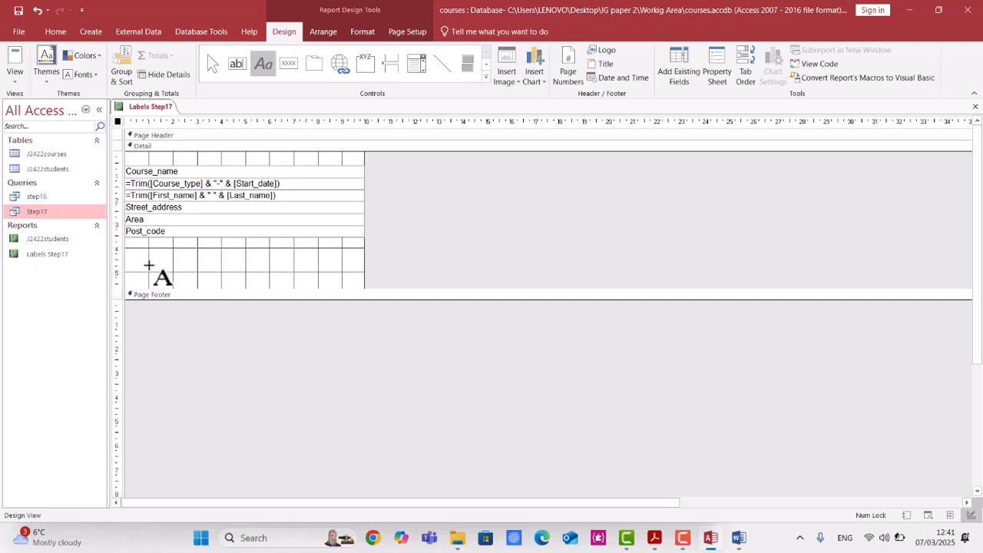
{"action": "left_click_drag", "start_coordinate": [129, 243], "coordinate": [217, 272]}
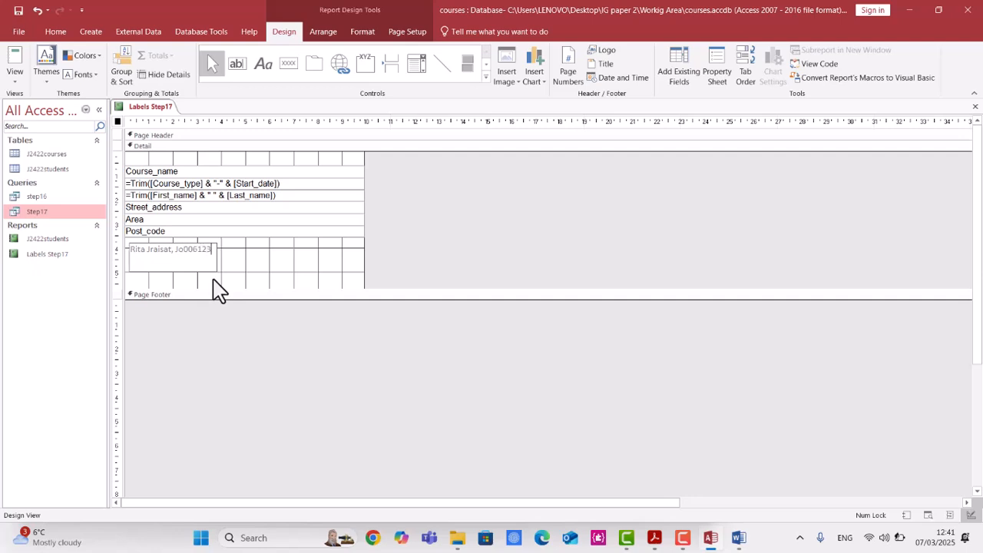
{"action": "left_click", "coordinate": [238, 278]}
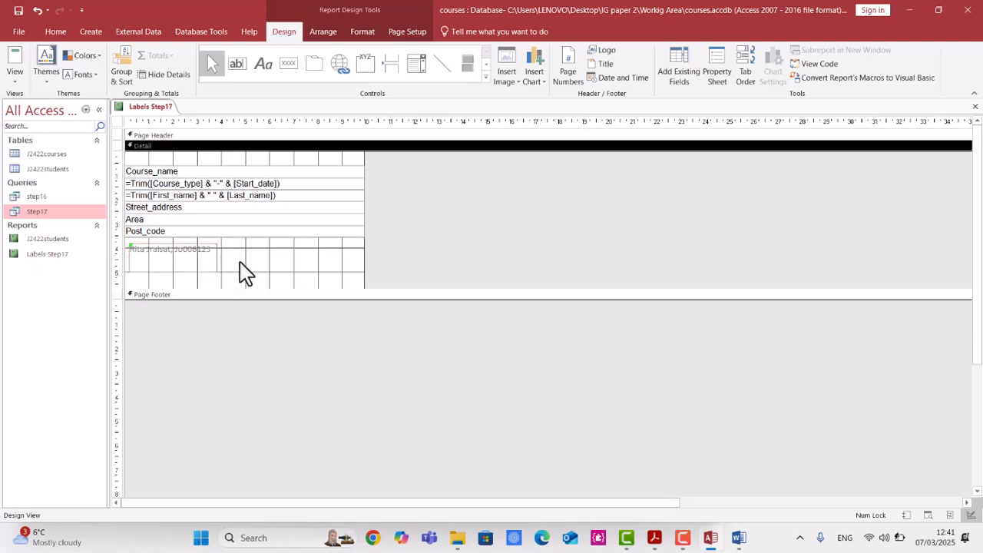
Make the first two lines bold, centre-aligned and 16 pt font size.
{"action": "left_click", "coordinate": [200, 175]}
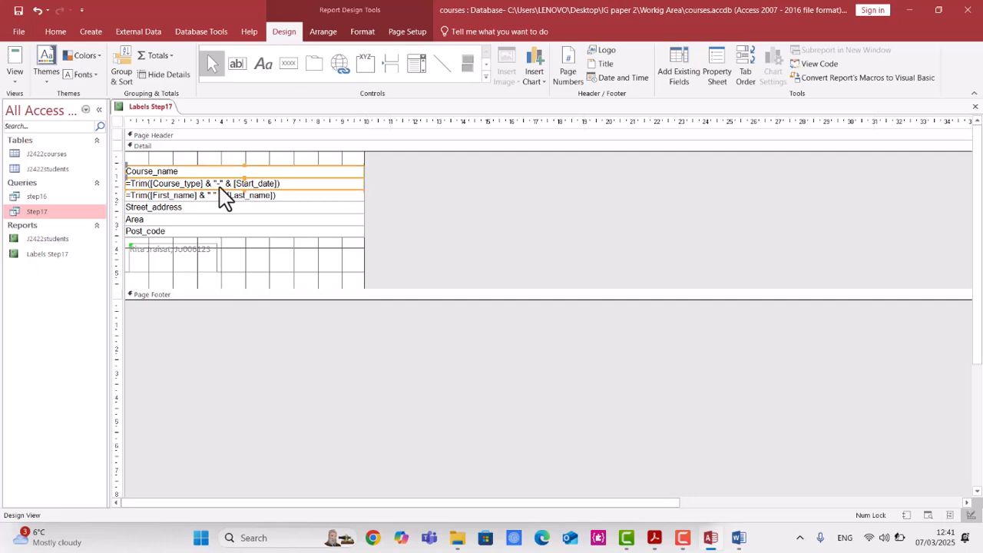
{"action": "left_click", "coordinate": [55, 31]}
{"action": "left_click", "coordinate": [482, 75]}
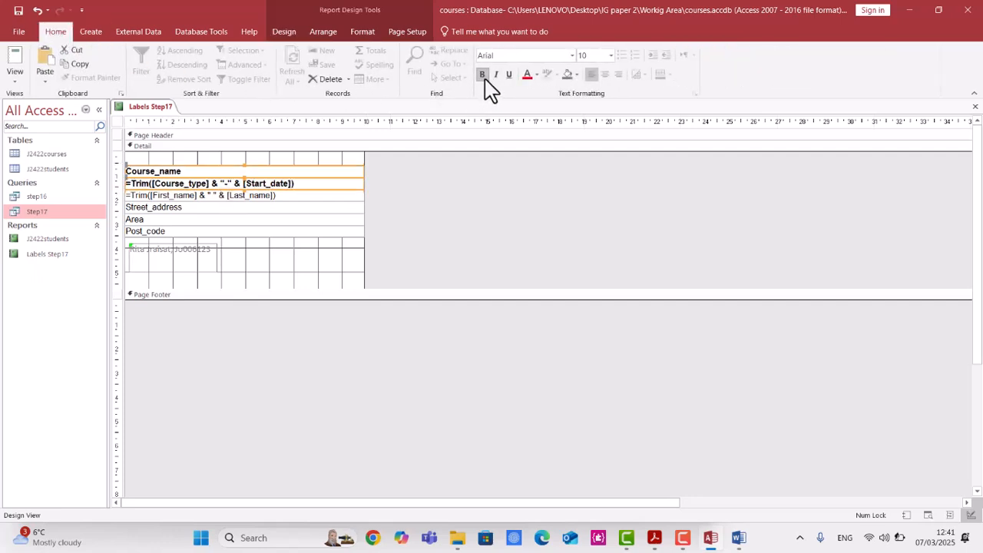
{"action": "left_click", "coordinate": [605, 74]}
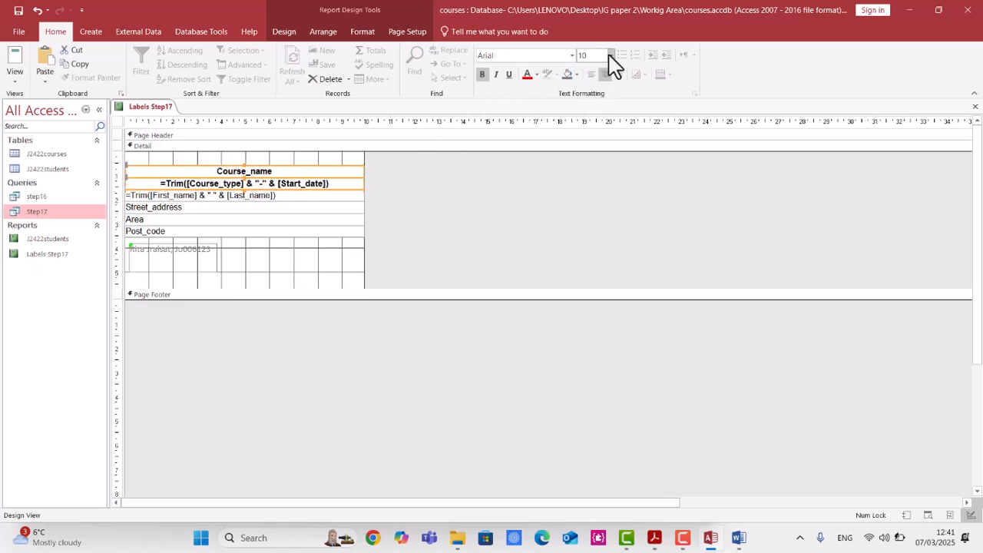
{"action": "left_click", "coordinate": [612, 61]}
{"action": "left_click", "coordinate": [607, 152]}
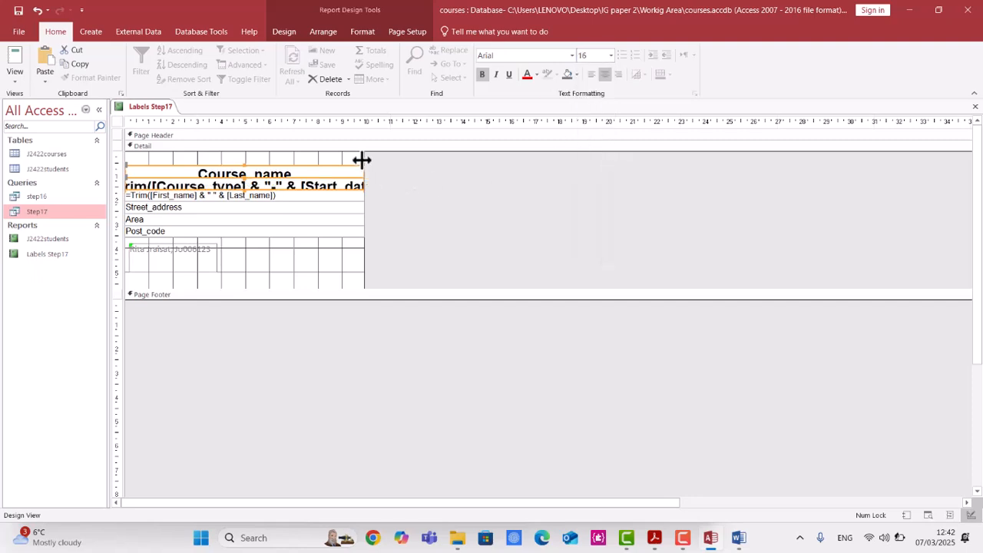
Widen the report's design area slightly and set the page size to A4.
{"action": "left_click_drag", "start_coordinate": [364, 158], "coordinate": [383, 157]}
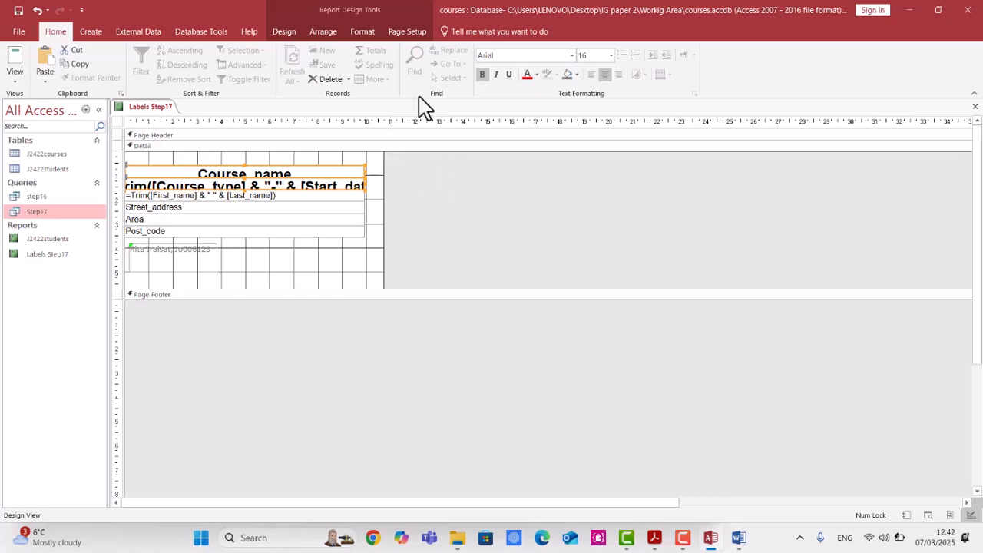
{"action": "left_click", "coordinate": [322, 34]}
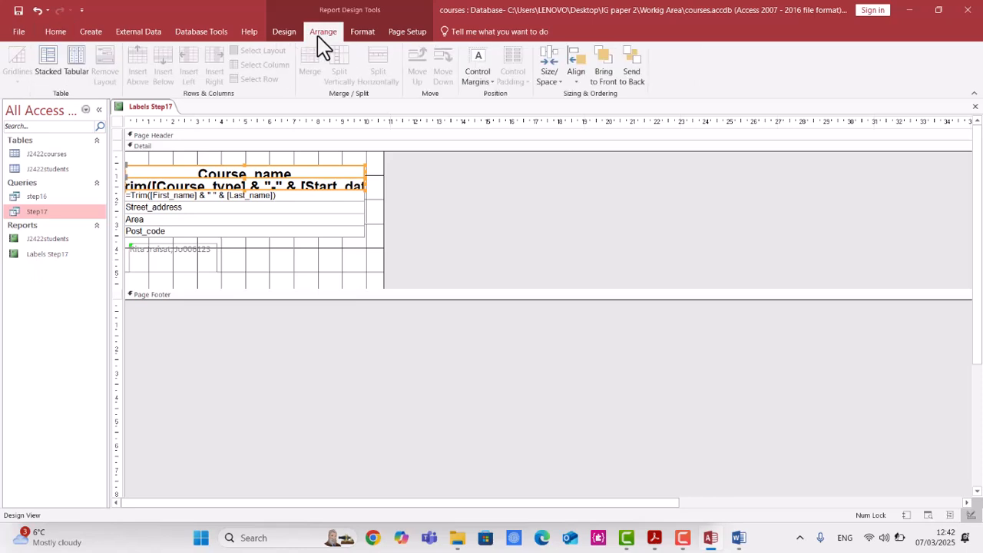
{"action": "left_click", "coordinate": [355, 38]}
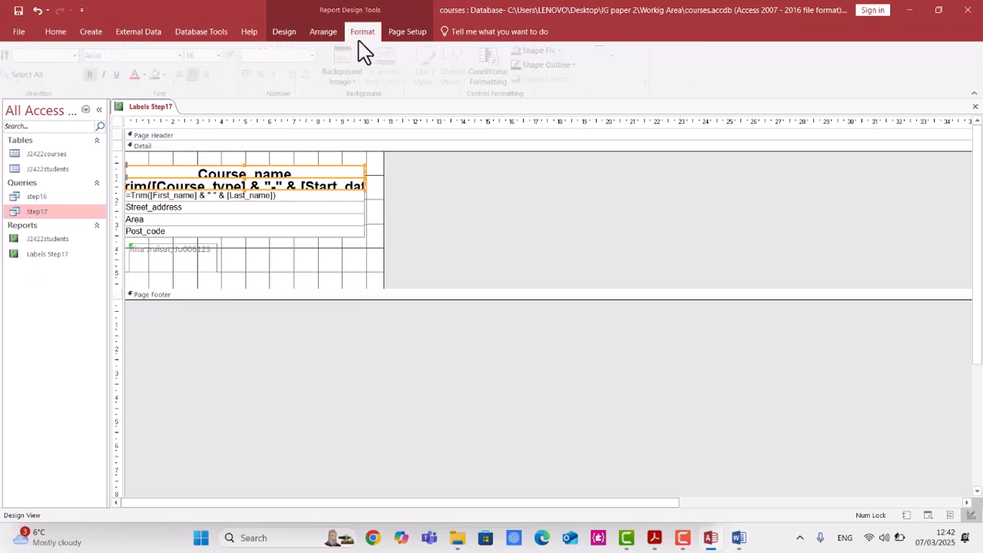
{"action": "left_click", "coordinate": [401, 38]}
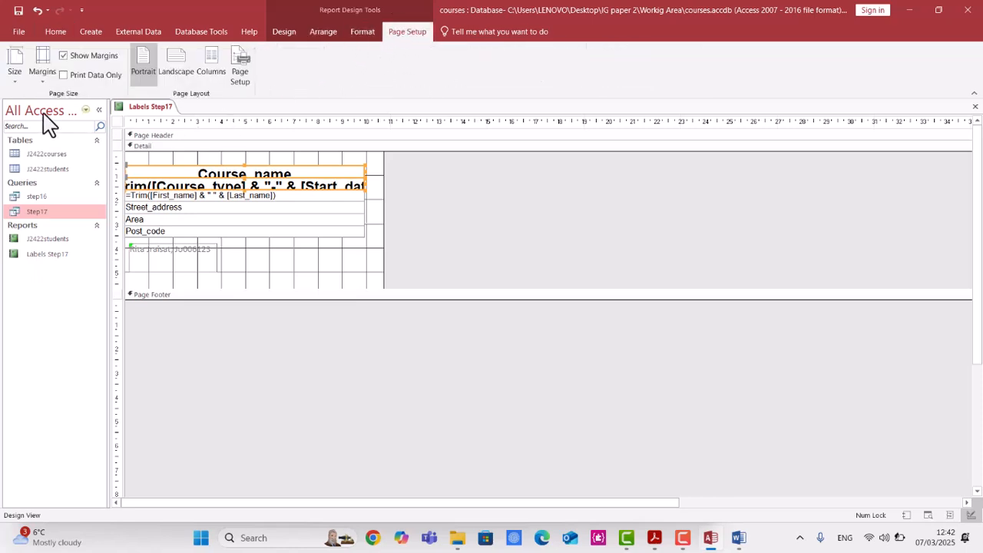
{"action": "left_click", "coordinate": [14, 83]}
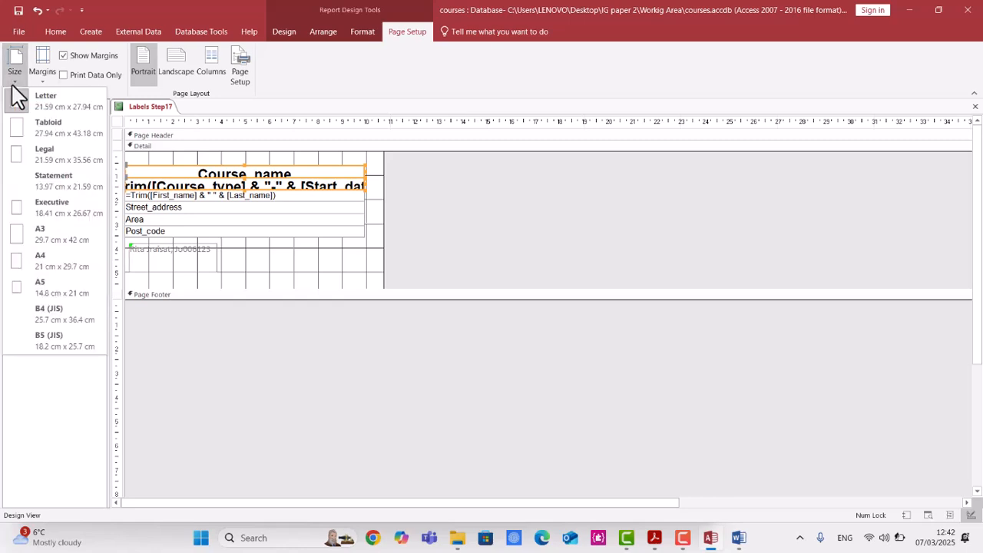
{"action": "left_click", "coordinate": [46, 265]}
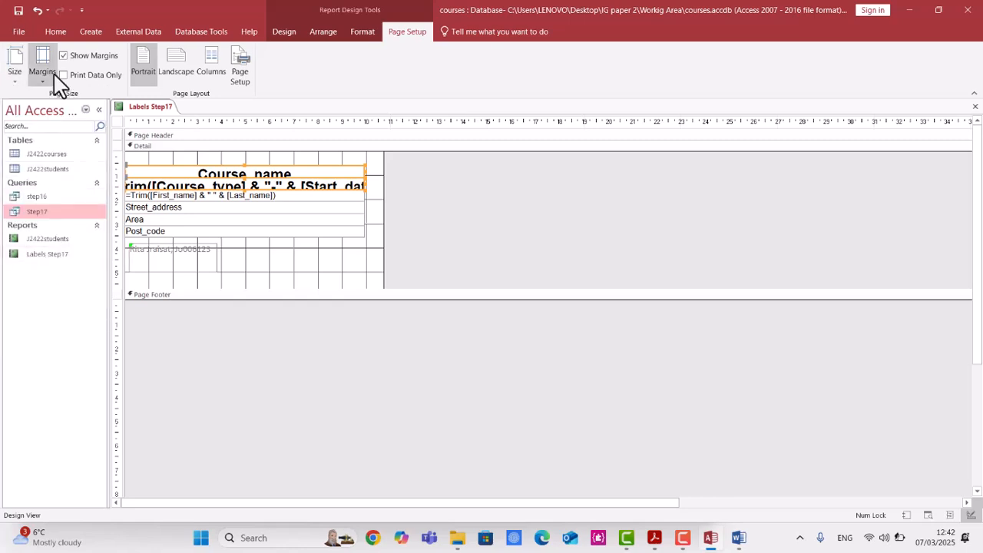
{"action": "left_click", "coordinate": [242, 197], "text": "shift"}
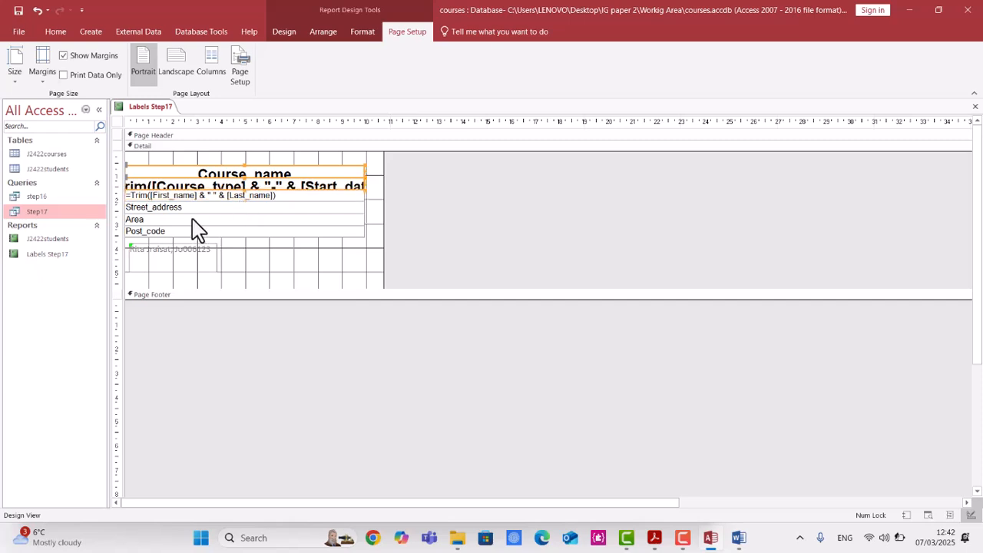
Select the lower four field lines and nudge them down below the enlarged first two lines.
{"action": "left_click", "coordinate": [385, 225]}
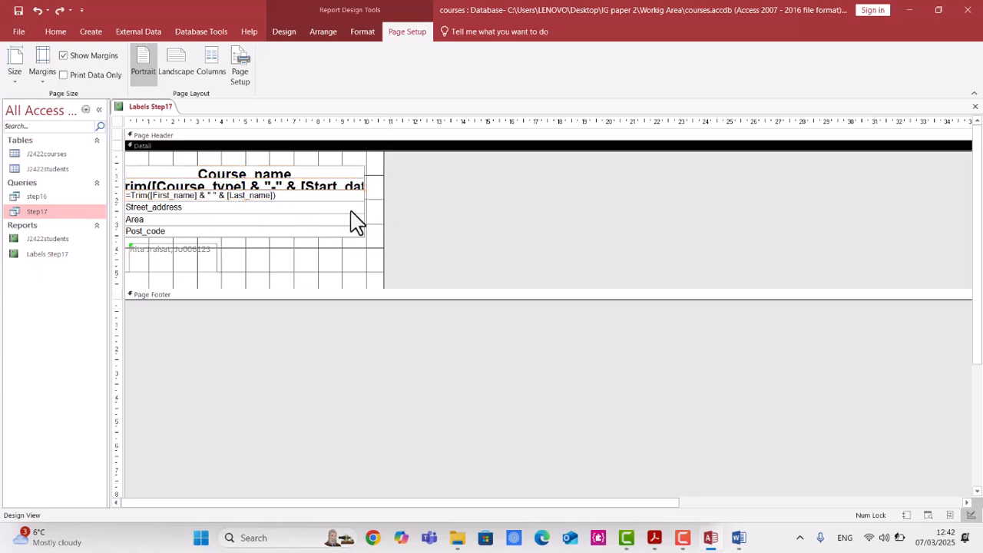
{"action": "left_click", "coordinate": [368, 197]}
{"action": "left_click_drag", "start_coordinate": [368, 197], "coordinate": [347, 240]}
{"action": "key", "text": "Down"}
{"action": "key", "text": "Down"}
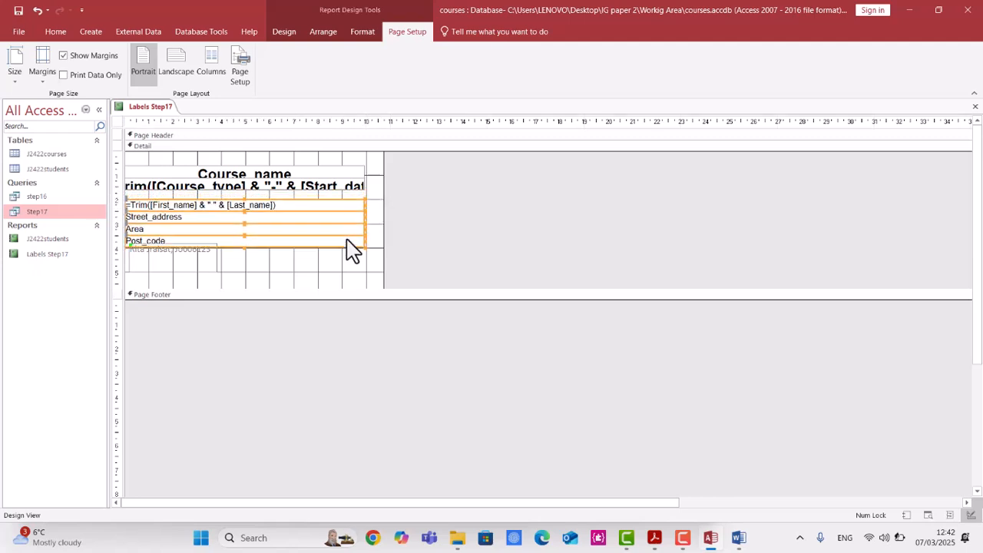
Move the candidate details label down under the address lines and resize it to fit the label's lower left.
{"action": "left_click", "coordinate": [208, 249]}
{"action": "key", "text": "Down"}
{"action": "key", "text": "Down"}
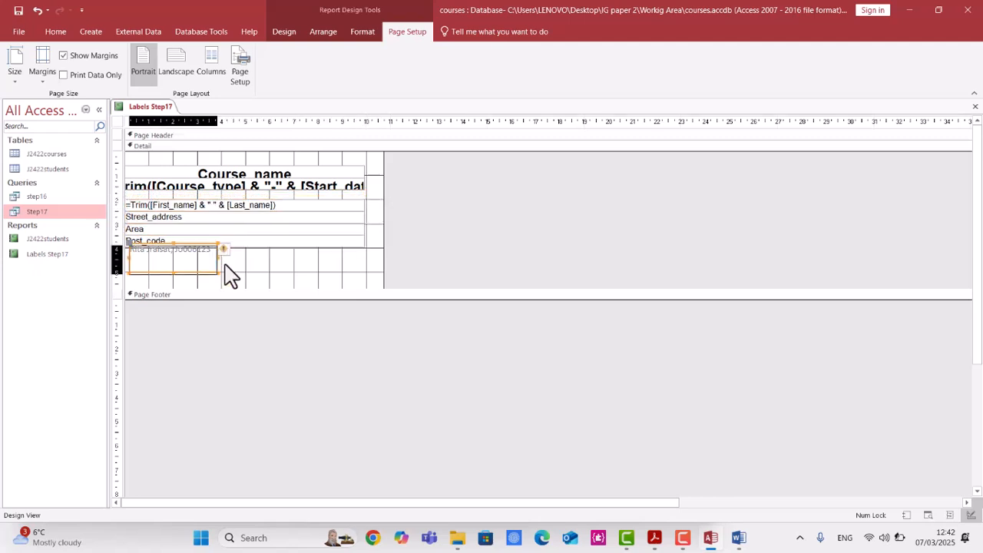
{"action": "left_click_drag", "start_coordinate": [224, 265], "coordinate": [205, 258]}
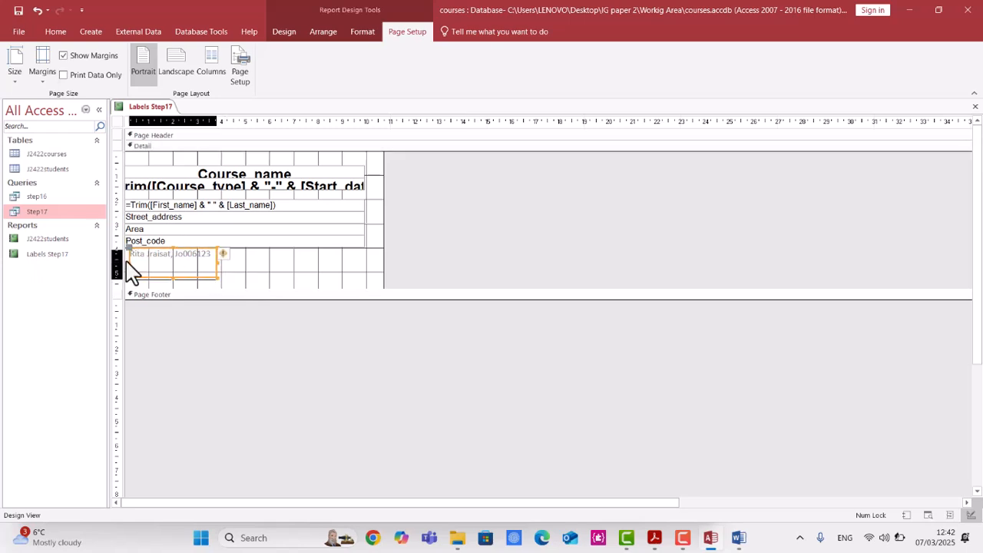
{"action": "left_click_drag", "start_coordinate": [128, 263], "coordinate": [125, 263]}
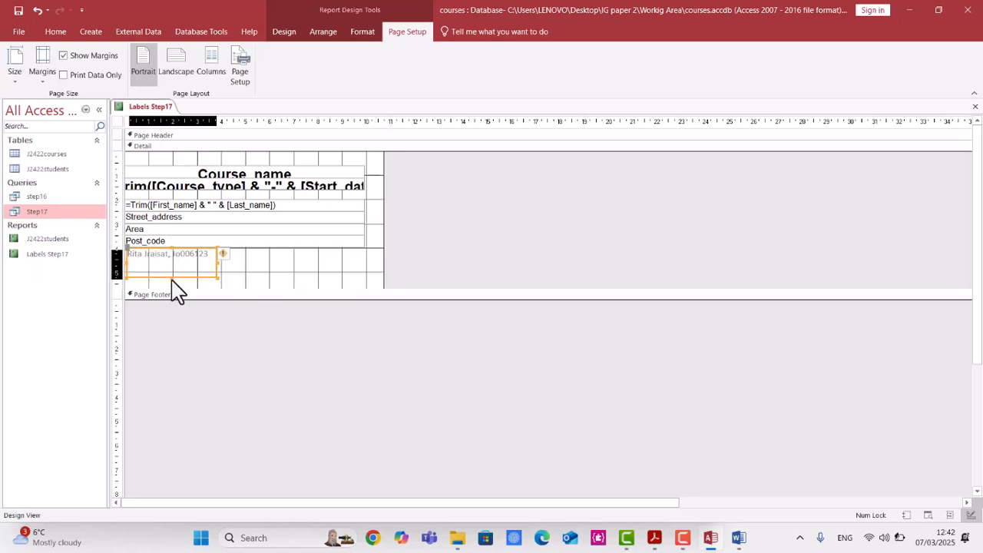
{"action": "left_click_drag", "start_coordinate": [172, 269], "coordinate": [172, 263]}
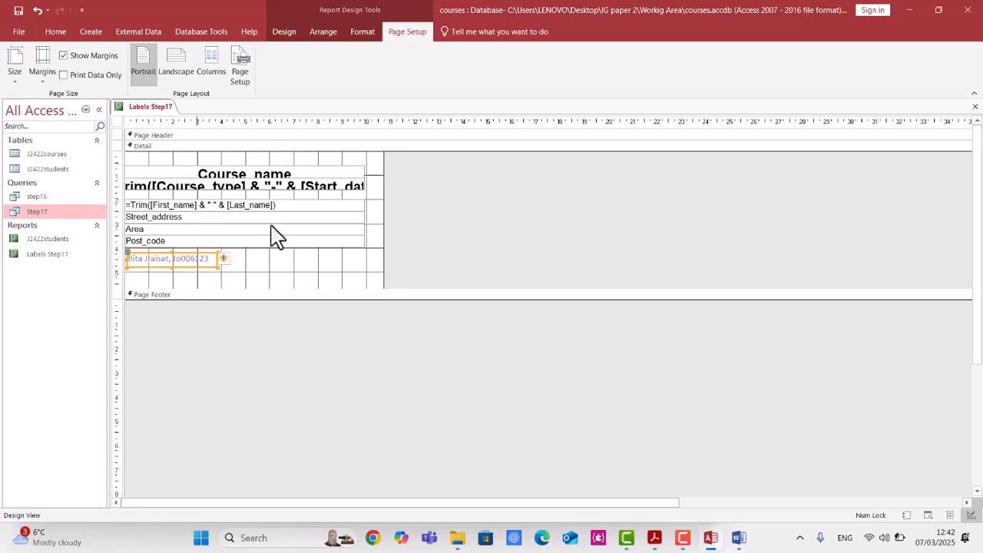
Raise and enlarge the course name line, then widen the course type and start date line to the label's right edge.
{"action": "left_click", "coordinate": [332, 187]}
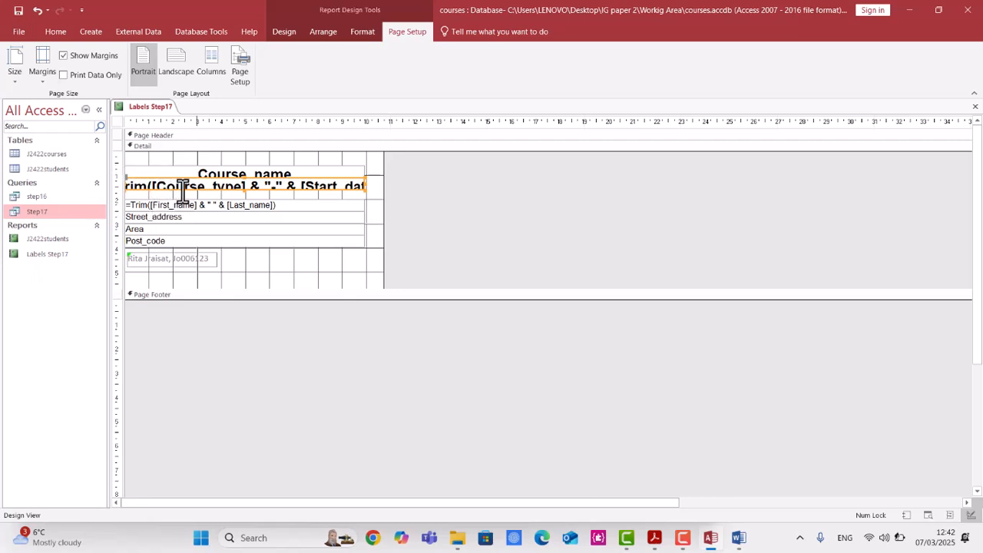
{"action": "left_click", "coordinate": [247, 194]}
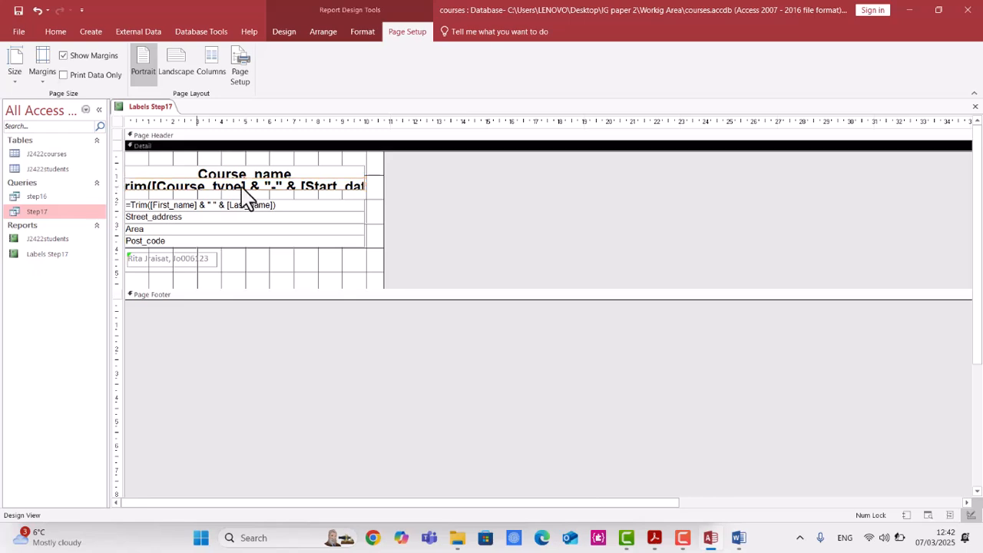
{"action": "left_click", "coordinate": [244, 192]}
{"action": "left_click", "coordinate": [245, 189]}
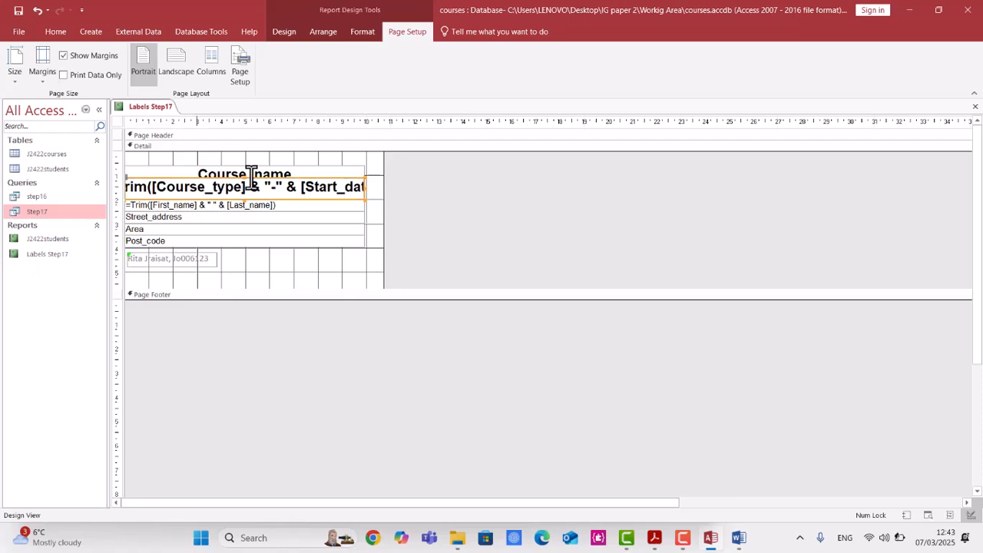
{"action": "left_click", "coordinate": [254, 168]}
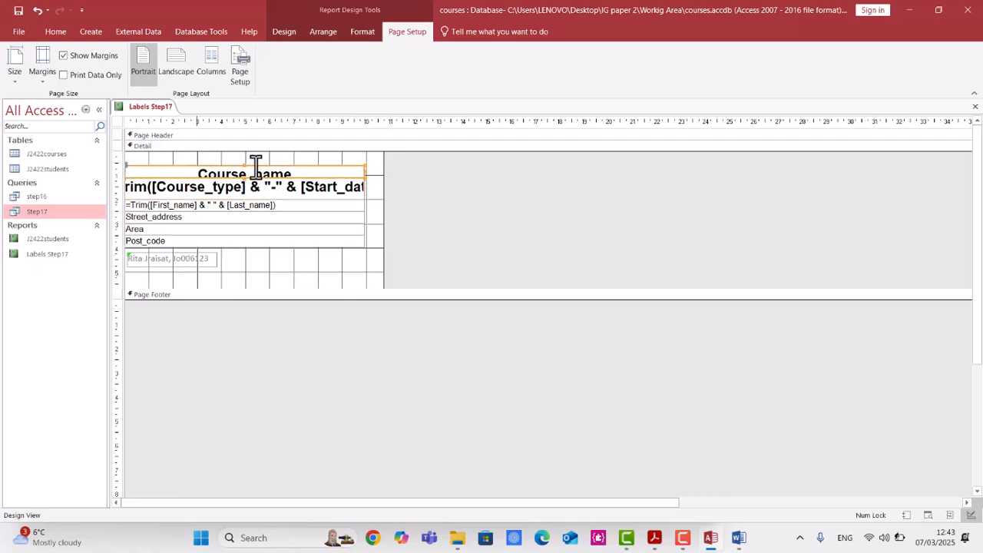
{"action": "key", "text": "ctrl+l"}
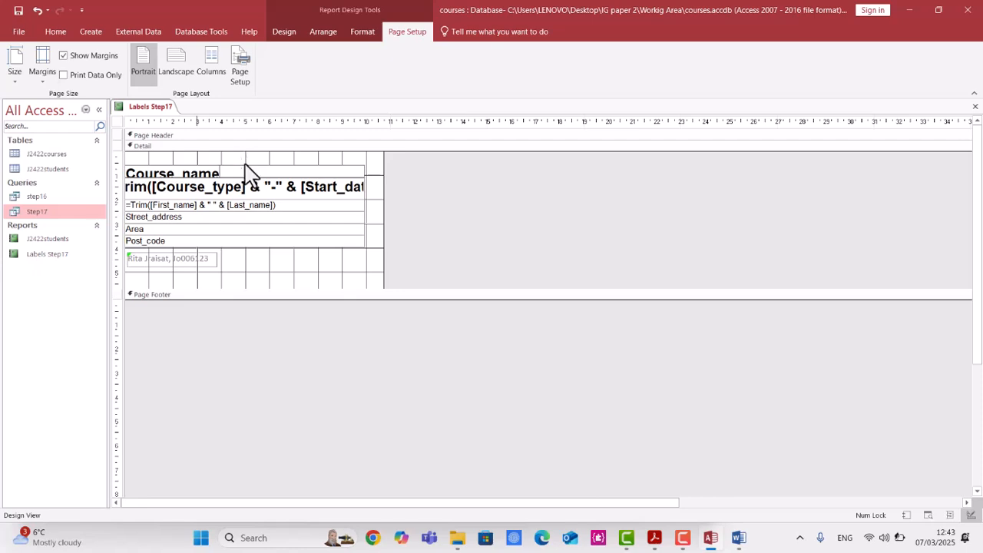
{"action": "left_click", "coordinate": [245, 161]}
{"action": "left_click", "coordinate": [247, 173]}
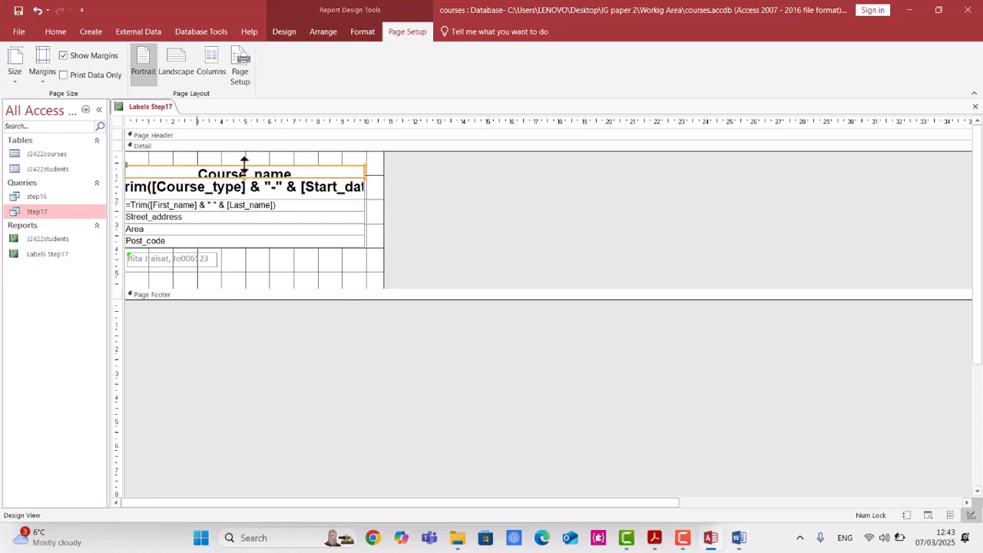
{"action": "left_click_drag", "start_coordinate": [244, 162], "coordinate": [244, 154]}
{"action": "left_click", "coordinate": [265, 198]}
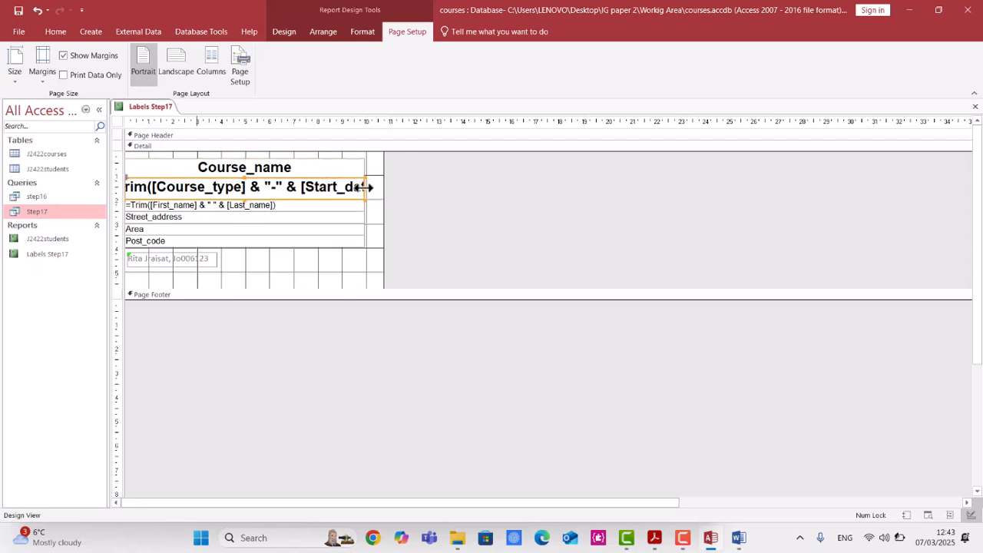
{"action": "left_click_drag", "start_coordinate": [367, 186], "coordinate": [402, 187]}
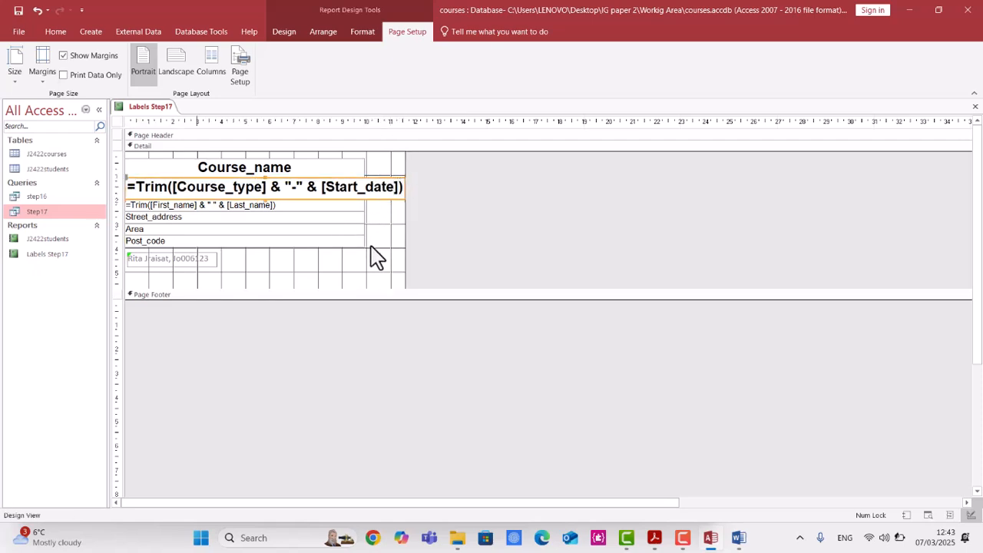
Make the candidate details label bold with a 12 pt font size.
{"action": "left_click", "coordinate": [190, 263]}
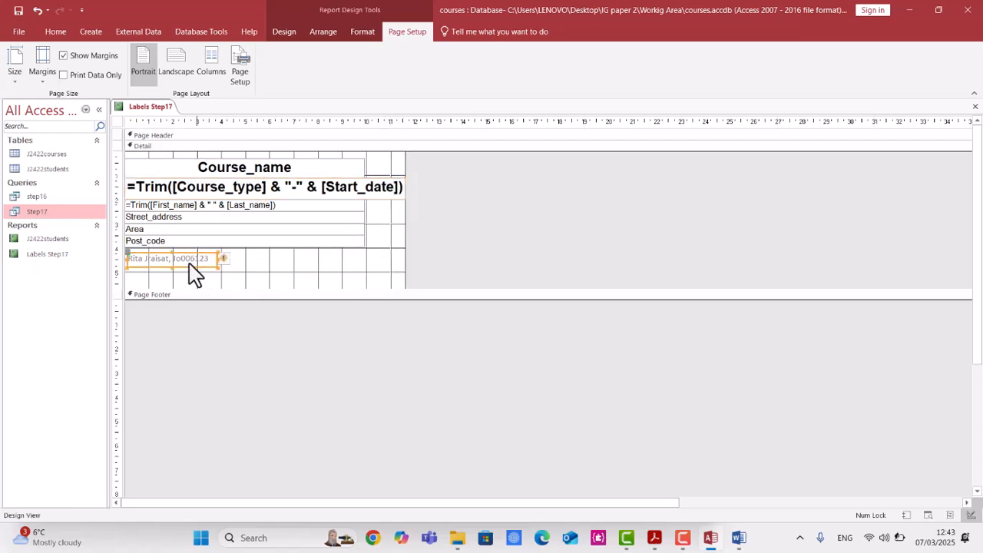
{"action": "left_click", "coordinate": [354, 36]}
{"action": "left_click", "coordinate": [55, 31]}
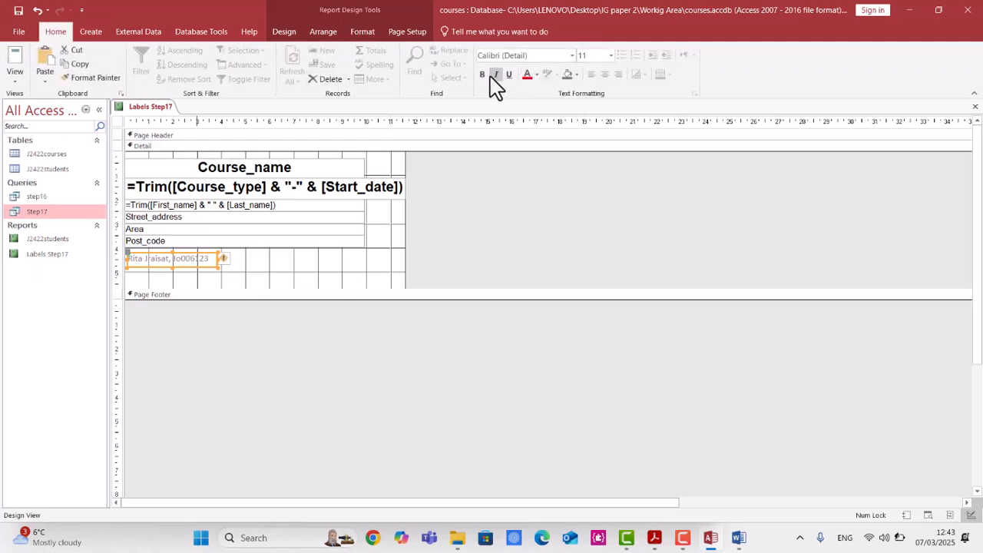
{"action": "left_click", "coordinate": [484, 77]}
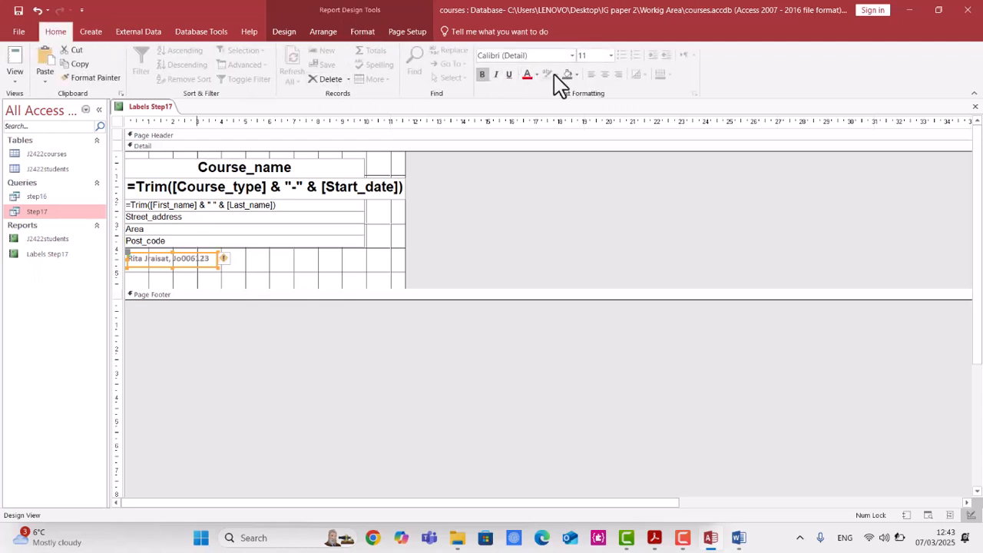
{"action": "left_click", "coordinate": [611, 57]}
{"action": "left_click", "coordinate": [604, 132]}
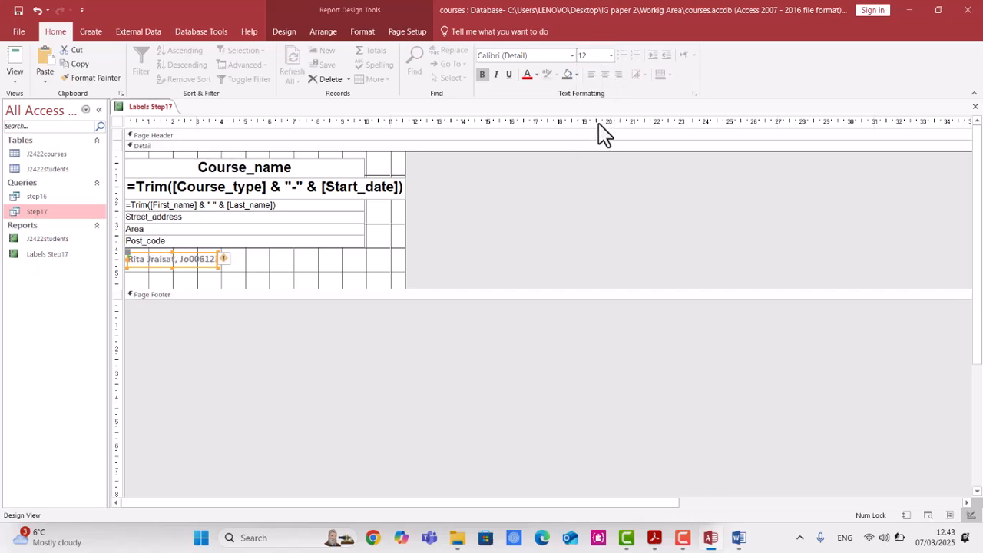
Open the labels in print preview, accept the spacing warning, and page through both pages.
{"action": "left_click", "coordinate": [296, 280]}
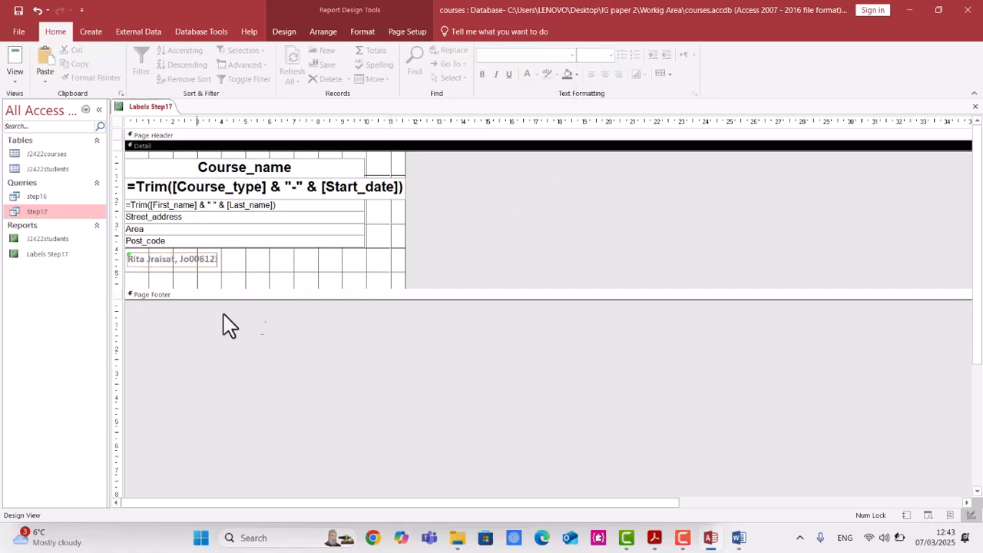
{"action": "left_click", "coordinate": [15, 76]}
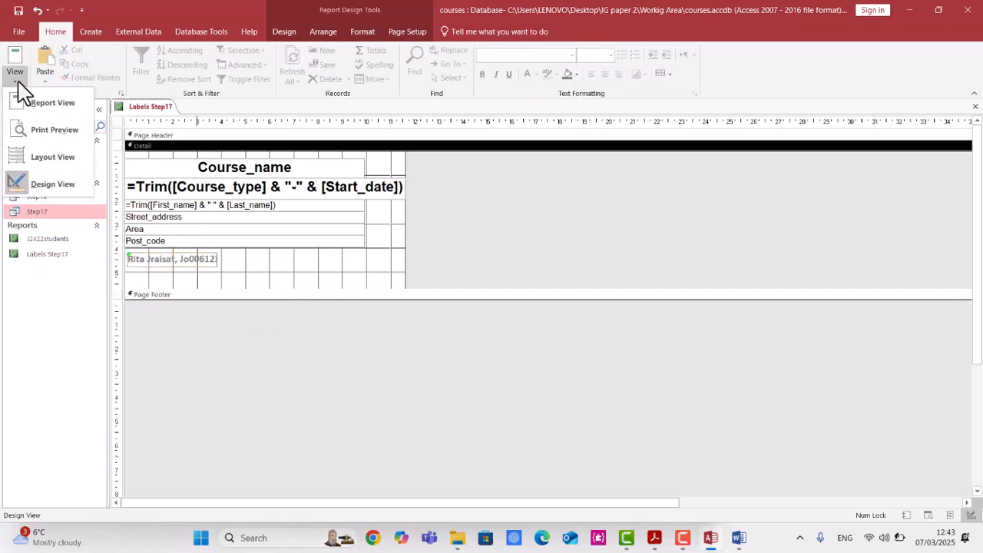
{"action": "left_click", "coordinate": [32, 124]}
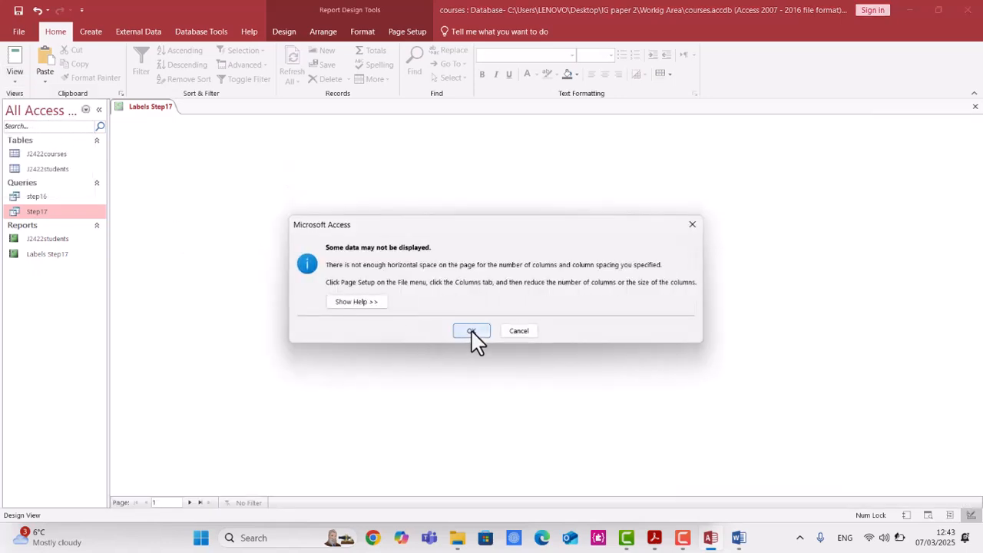
{"action": "left_click", "coordinate": [472, 332]}
{"action": "left_click", "coordinate": [477, 208]}
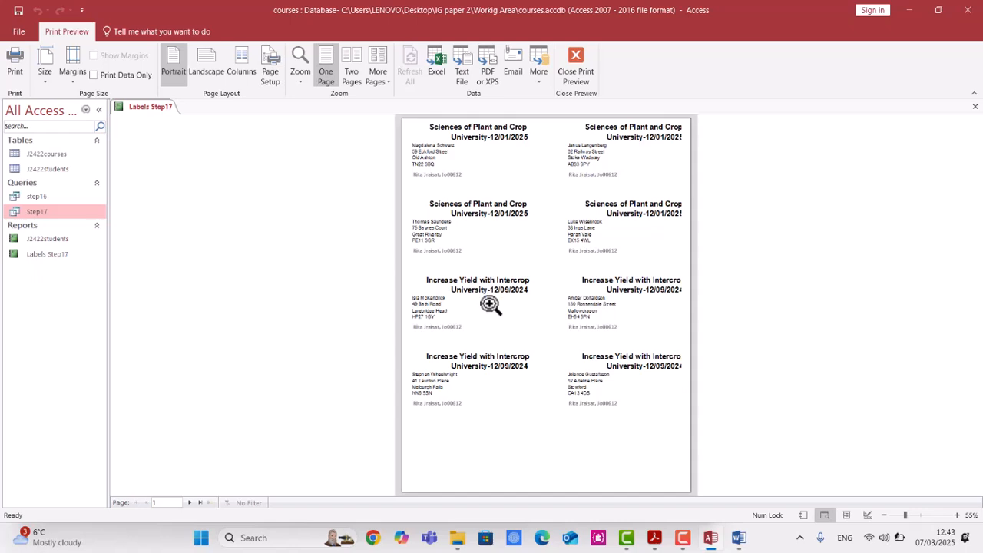
{"action": "left_click", "coordinate": [189, 503]}
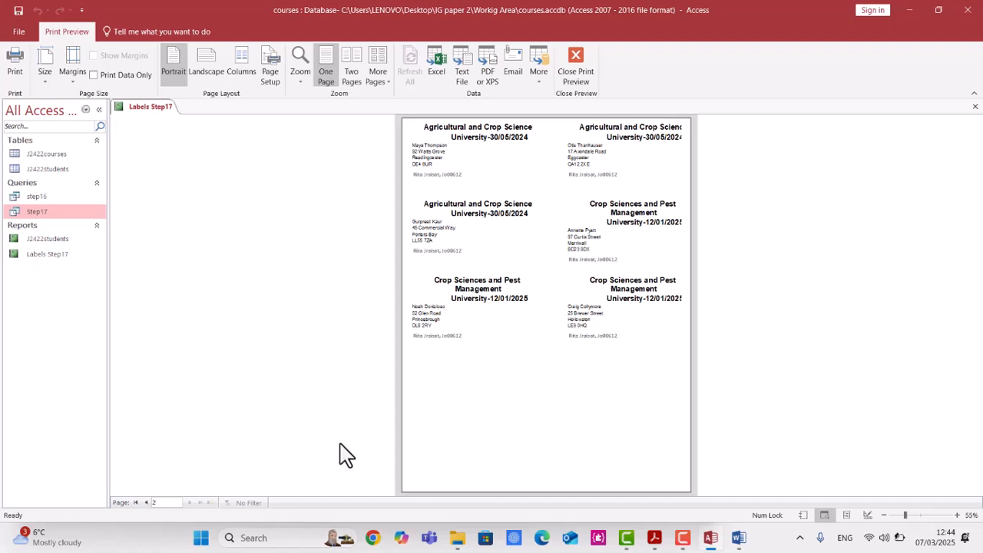
{"action": "left_click", "coordinate": [146, 503]}
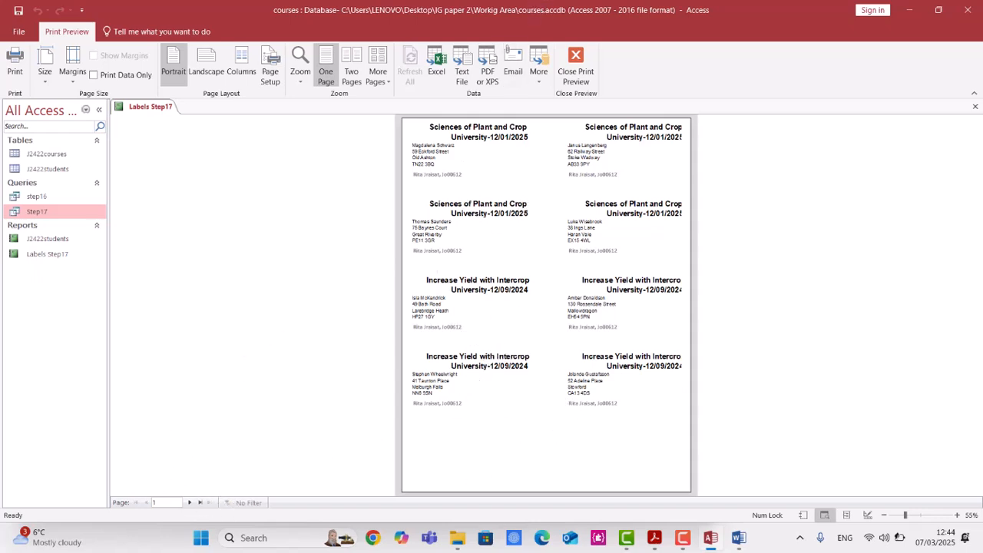
{"action": "mouse_move", "coordinate": [703, 544]}
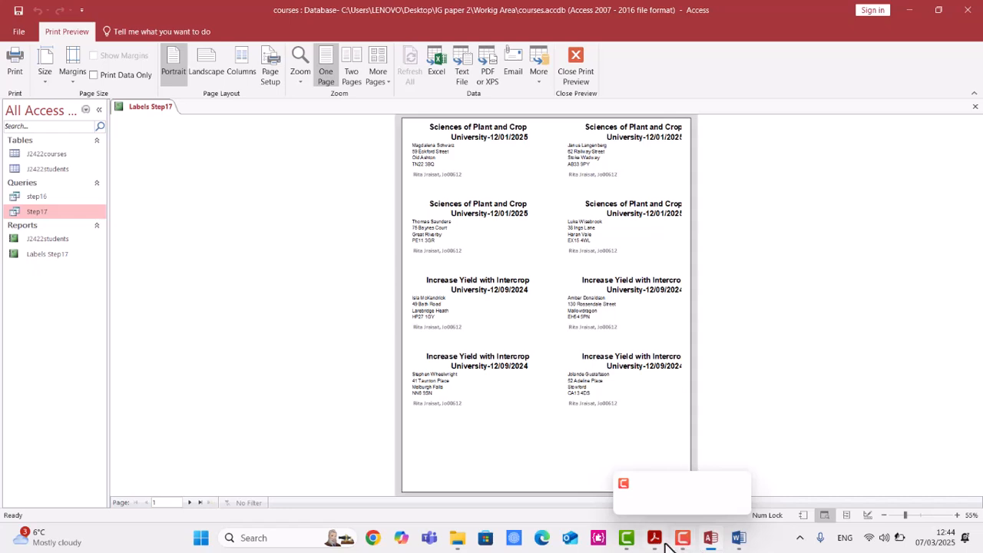
{"action": "left_click", "coordinate": [626, 538]}
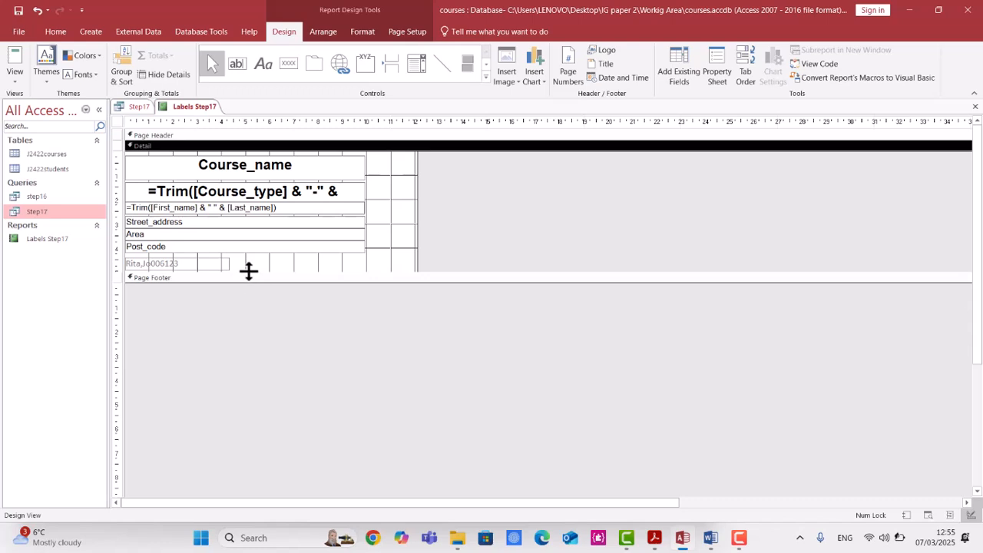
Increase the detail section's height, check the labels in print preview, and return to design view.
{"action": "left_click_drag", "start_coordinate": [248, 271], "coordinate": [246, 312]}
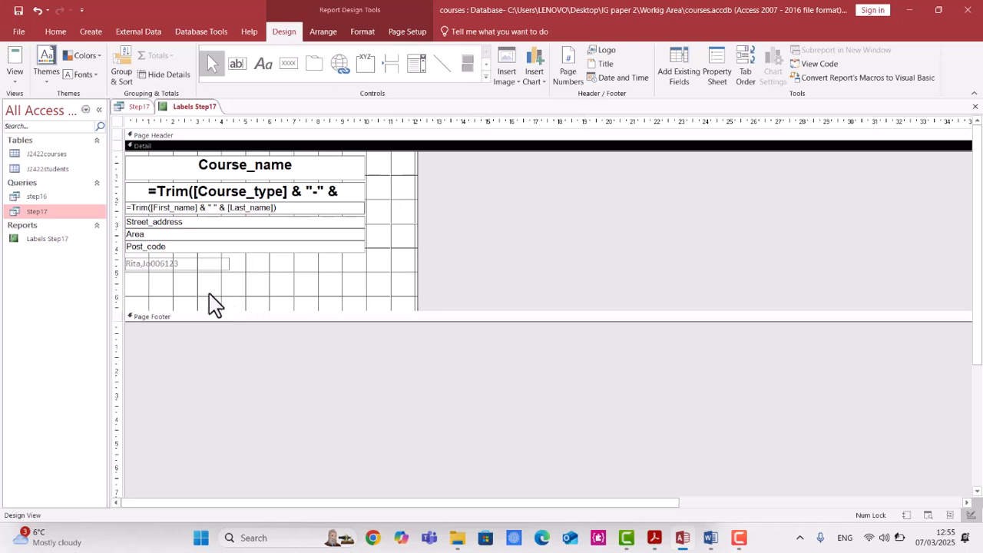
{"action": "left_click", "coordinate": [15, 81]}
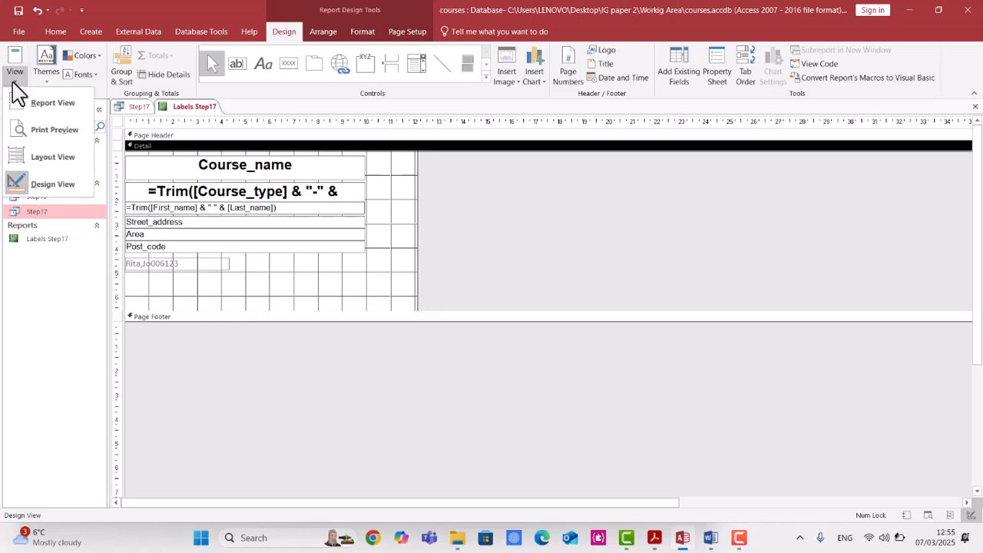
{"action": "left_click", "coordinate": [24, 132]}
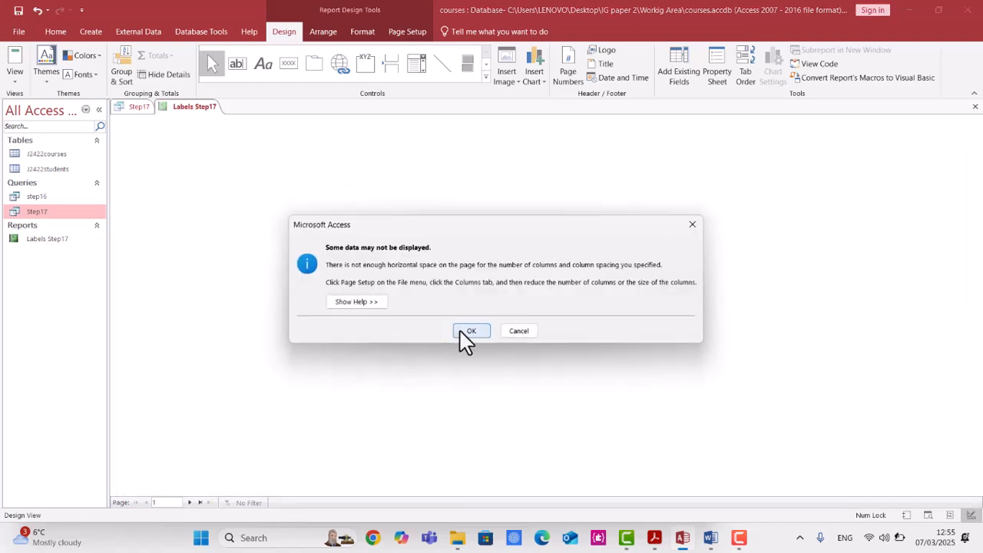
{"action": "left_click", "coordinate": [470, 331]}
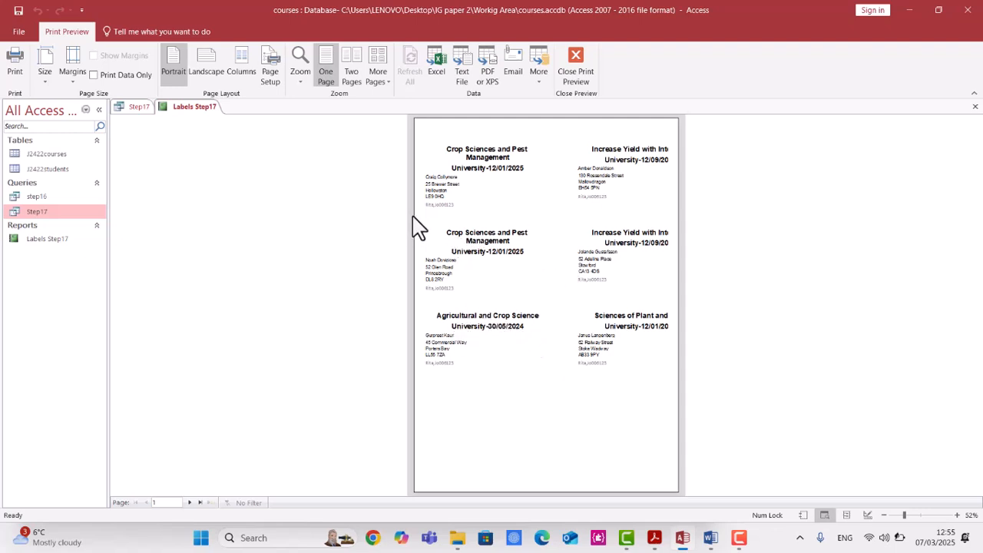
{"action": "left_click", "coordinate": [578, 66]}
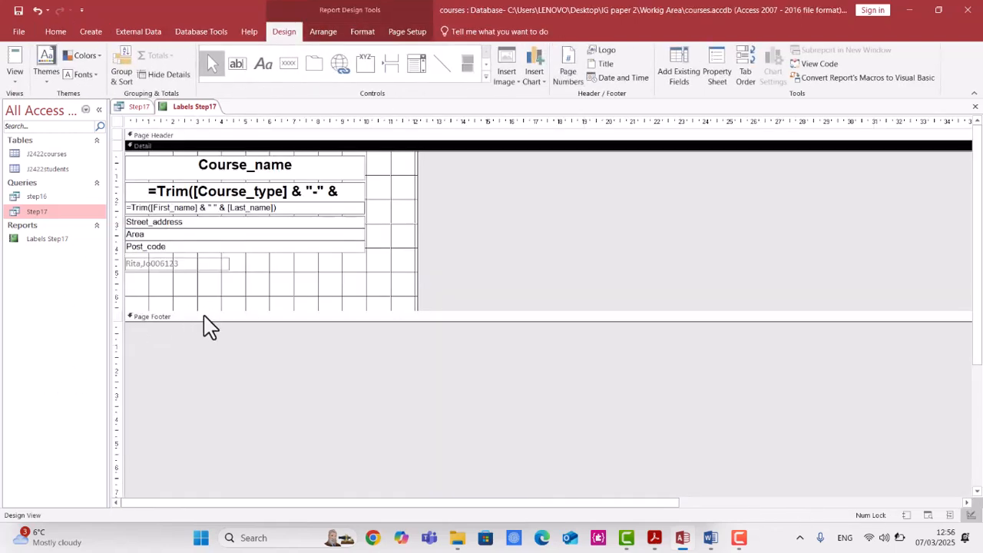
Shrink the detail section to just below the candidate label and preview both pages of labels.
{"action": "left_click_drag", "start_coordinate": [203, 310], "coordinate": [204, 274]}
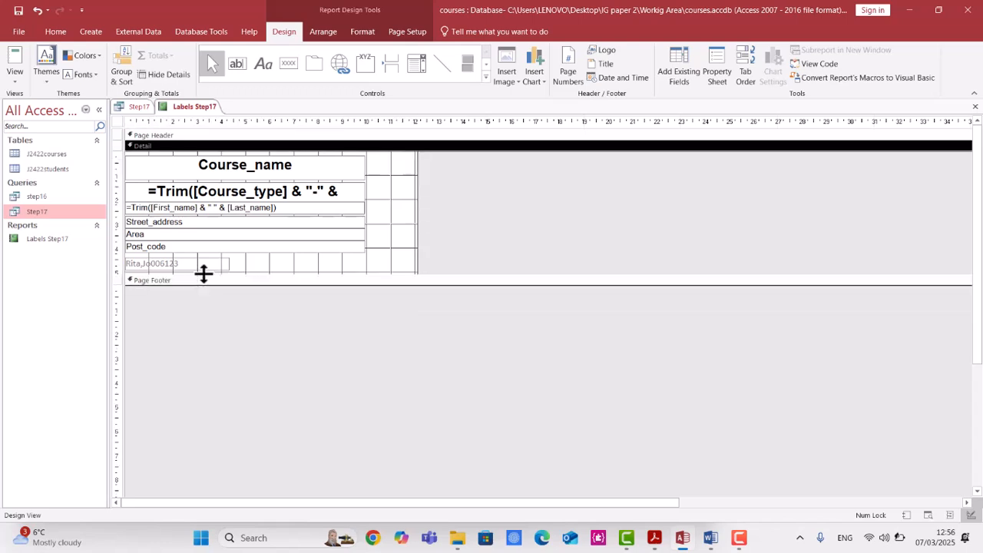
{"action": "left_click", "coordinate": [16, 80]}
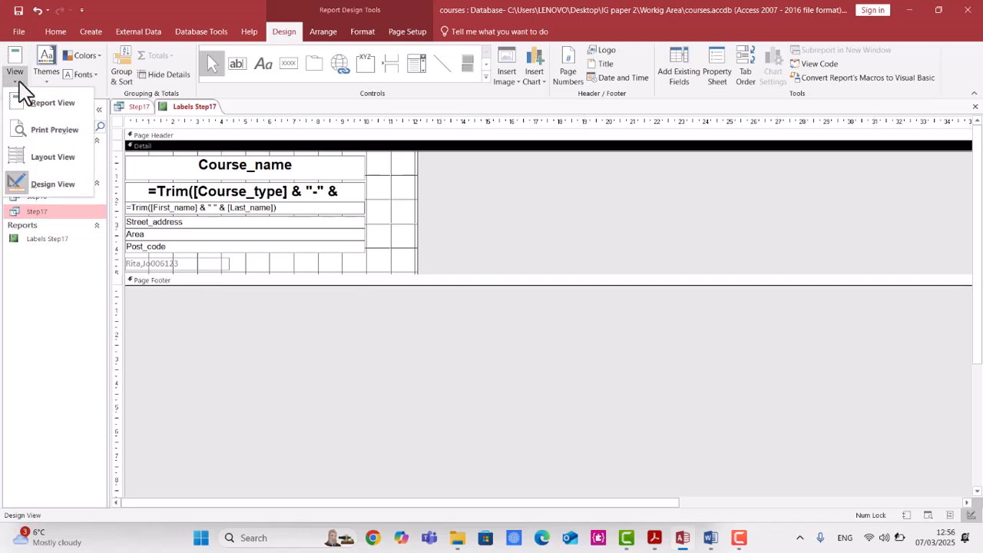
{"action": "left_click", "coordinate": [48, 132]}
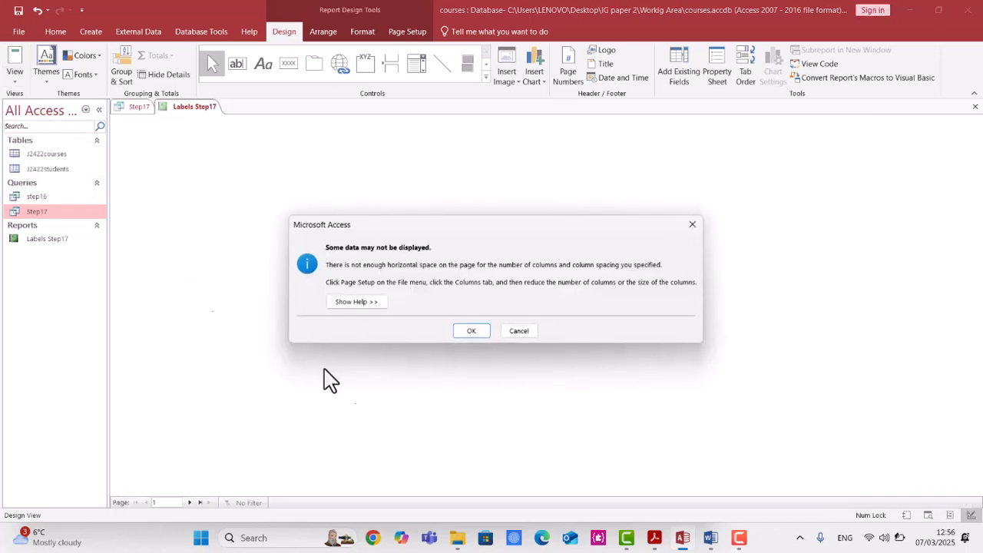
{"action": "left_click", "coordinate": [470, 332]}
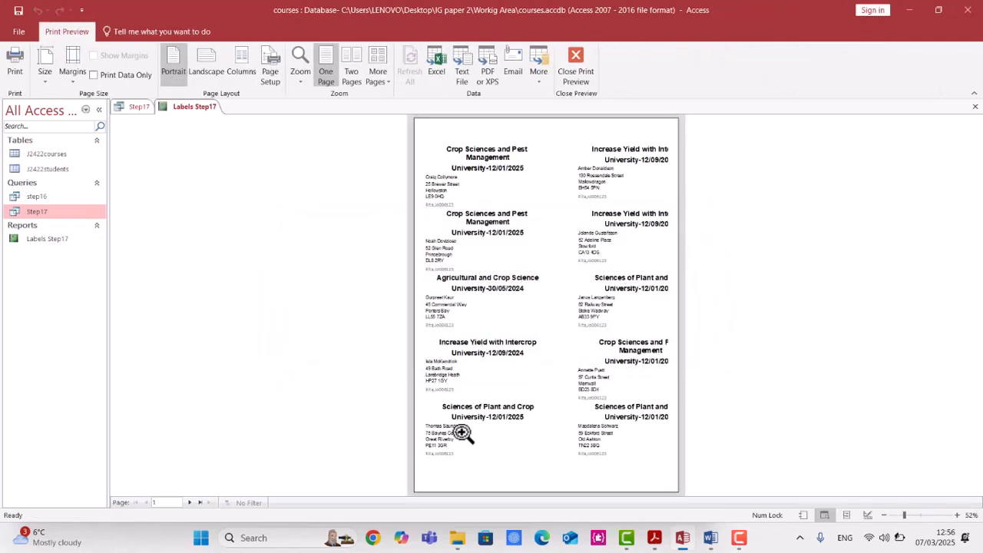
{"action": "left_click", "coordinate": [190, 502]}
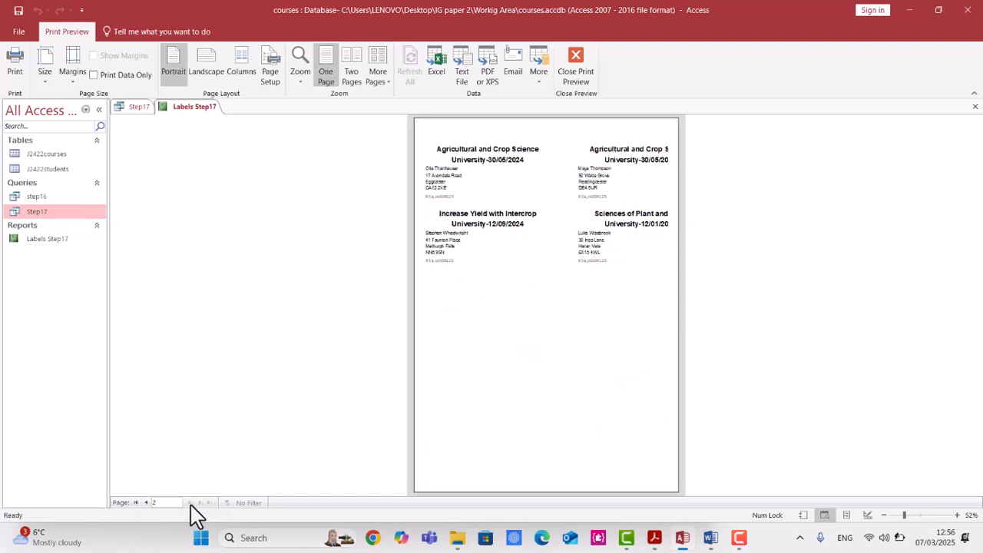
{"action": "left_click", "coordinate": [146, 503]}
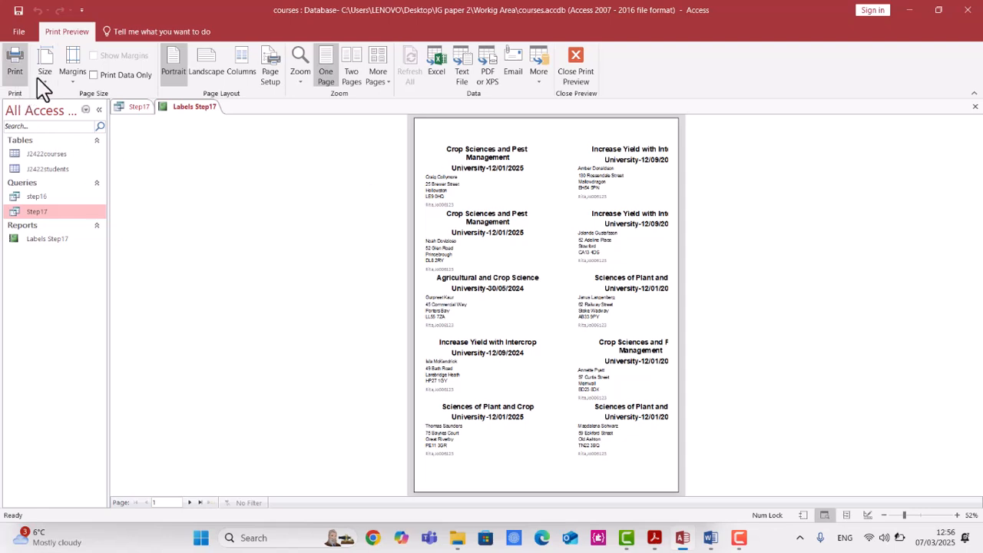
Return to design view, resize the course type and start date text box, and set its font size to 14 pt.
{"action": "left_click", "coordinate": [575, 57]}
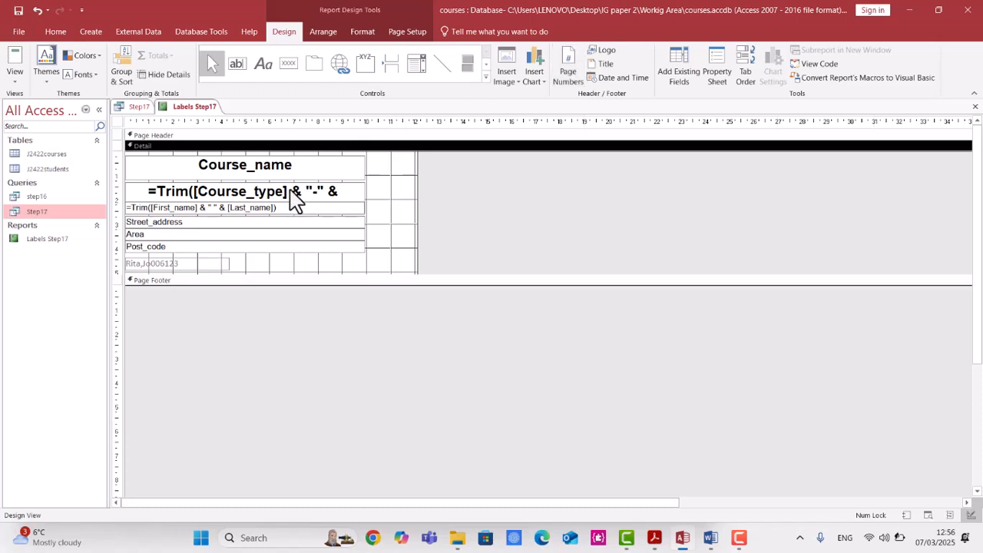
{"action": "left_click", "coordinate": [269, 194]}
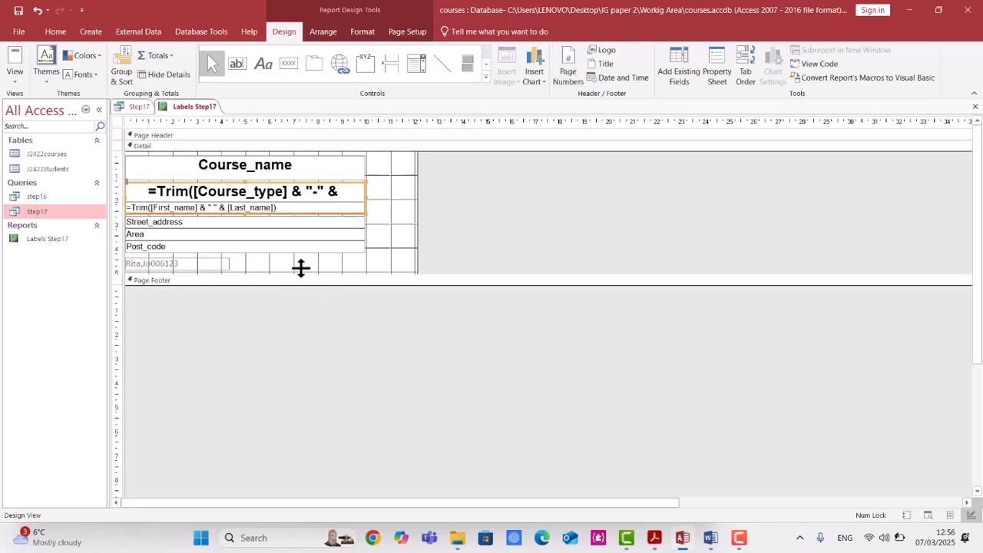
{"action": "left_click", "coordinate": [297, 171]}
{"action": "left_click", "coordinate": [279, 192]}
{"action": "left_click_drag", "start_coordinate": [246, 209], "coordinate": [246, 198]}
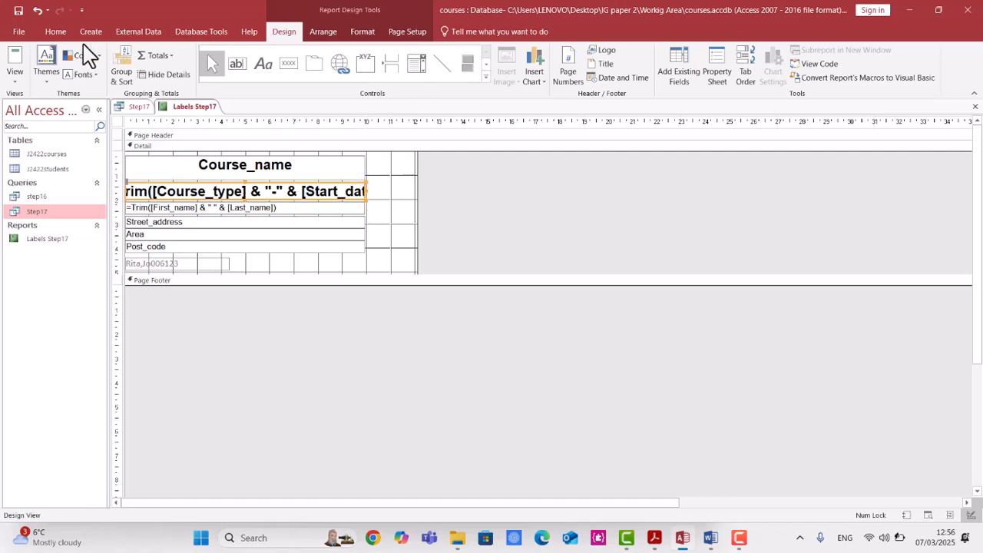
{"action": "left_click", "coordinate": [55, 31]}
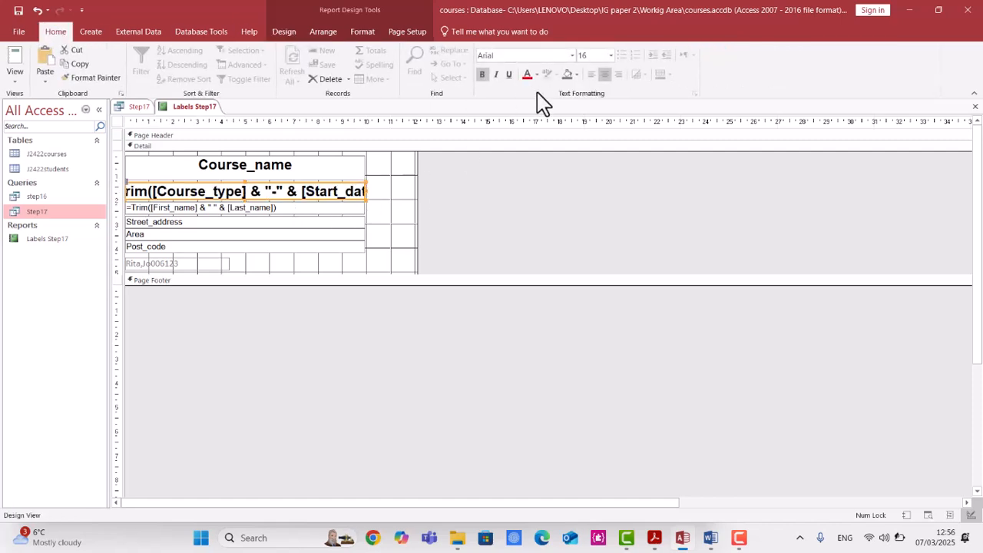
{"action": "left_click", "coordinate": [610, 57]}
{"action": "left_click", "coordinate": [590, 137]}
Set the Course_name text box's font size to 14 pt.
{"action": "left_click", "coordinate": [331, 168]}
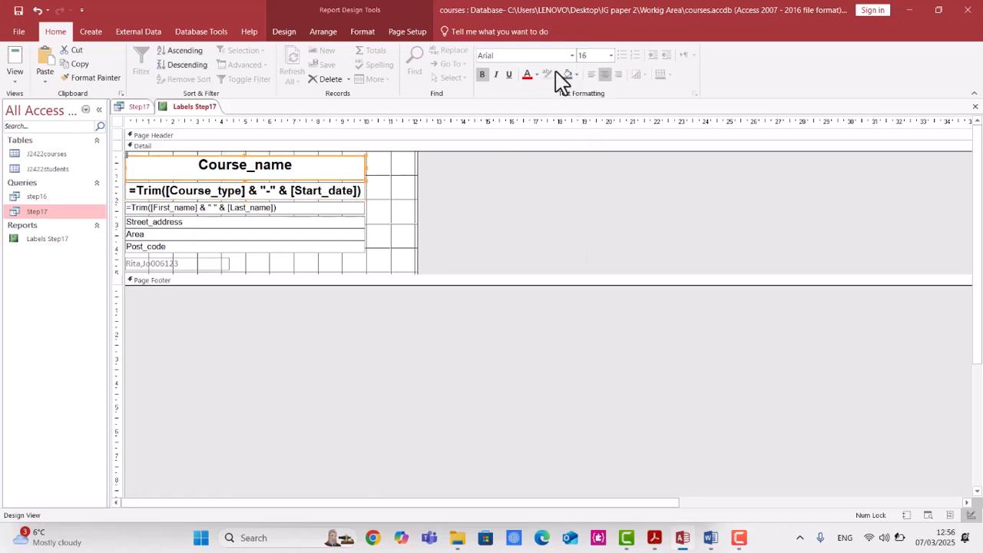
{"action": "left_click", "coordinate": [611, 56]}
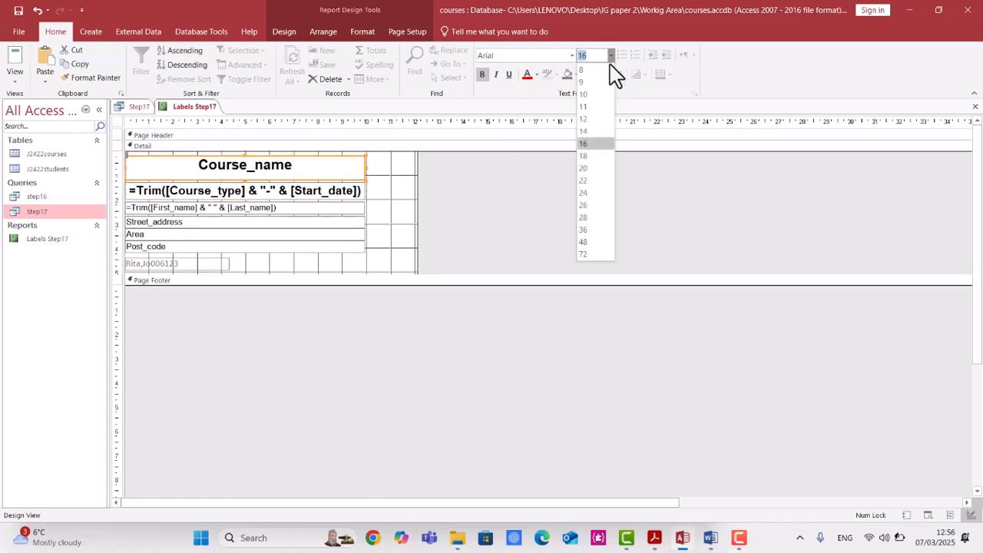
{"action": "left_click", "coordinate": [595, 136]}
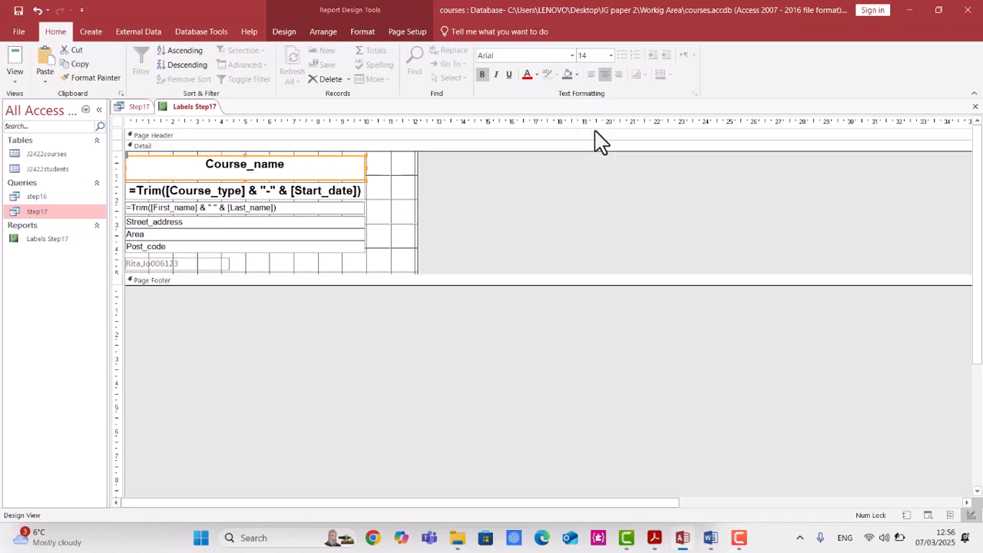
Open the labels in print preview, accept the spacing warning, and view the second page.
{"action": "left_click", "coordinate": [15, 77]}
{"action": "left_click", "coordinate": [50, 132]}
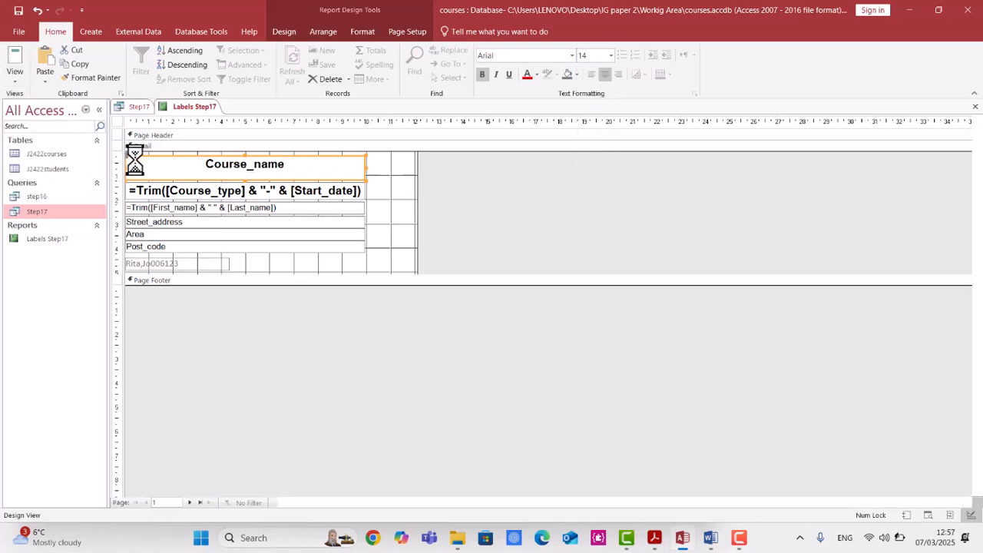
{"action": "left_click", "coordinate": [475, 331]}
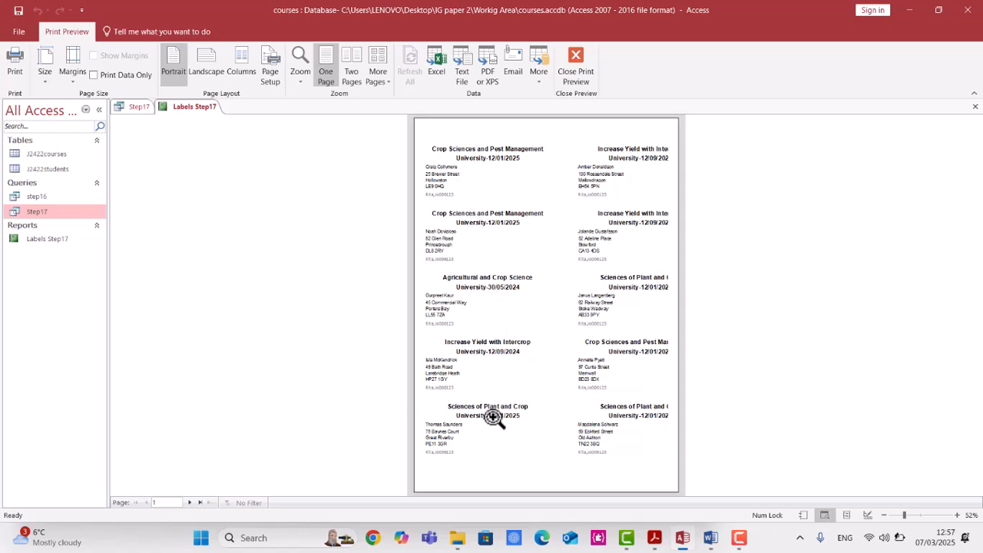
{"action": "left_click", "coordinate": [190, 504]}
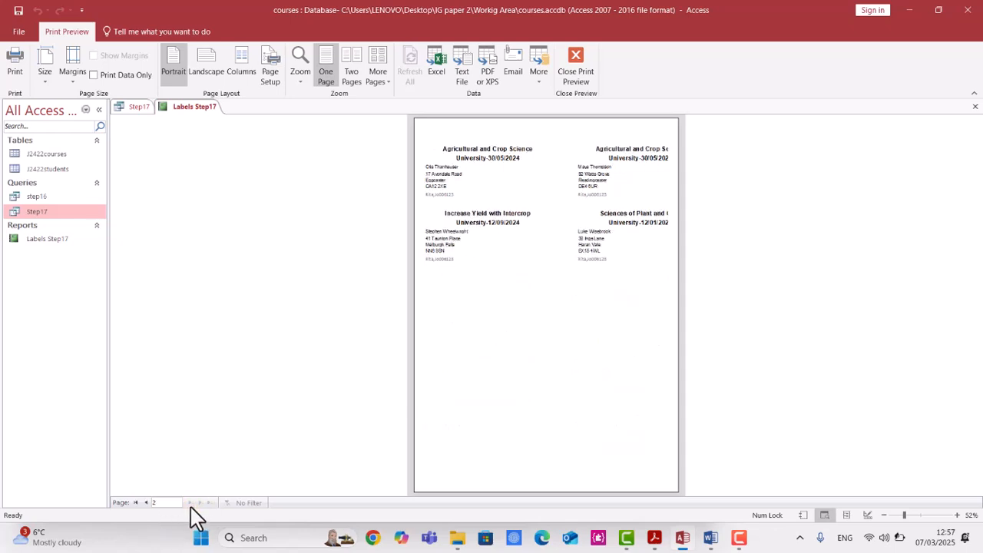
Switch to the question paper and review the remaining label instructions for question 17.
{"action": "left_click", "coordinate": [655, 538]}
{"action": "scroll", "coordinate": [411, 350], "scroll_direction": "down", "scroll_amount": 5}
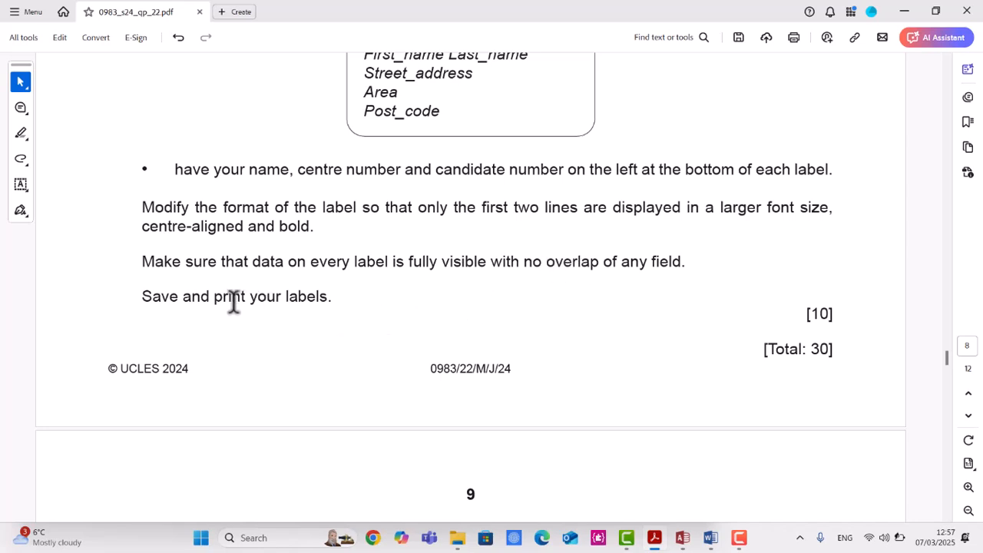
{"action": "scroll", "coordinate": [270, 331], "scroll_direction": "down", "scroll_amount": 5}
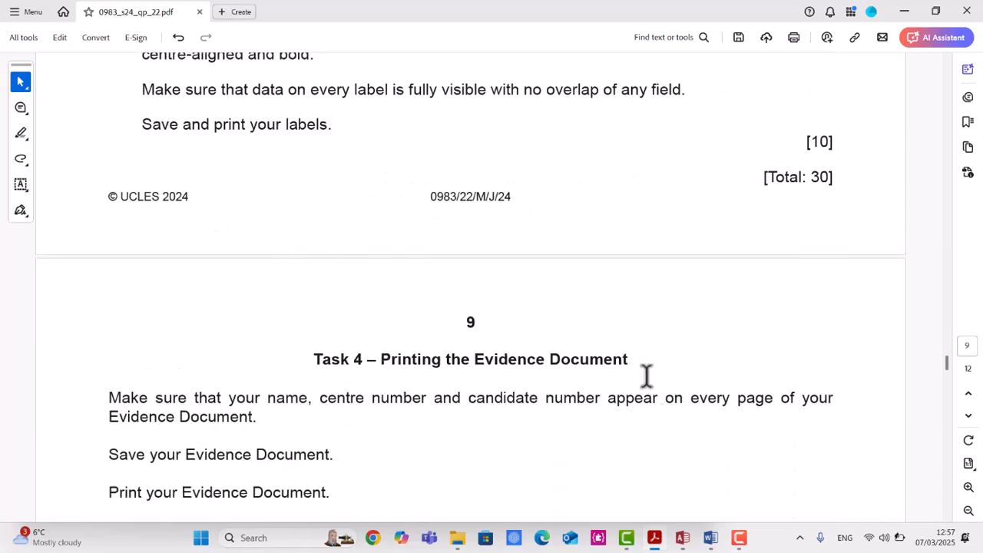
{"action": "scroll", "coordinate": [651, 376], "scroll_direction": "down", "scroll_amount": 2}
{"action": "scroll", "coordinate": [633, 368], "scroll_direction": "down", "scroll_amount": 2}
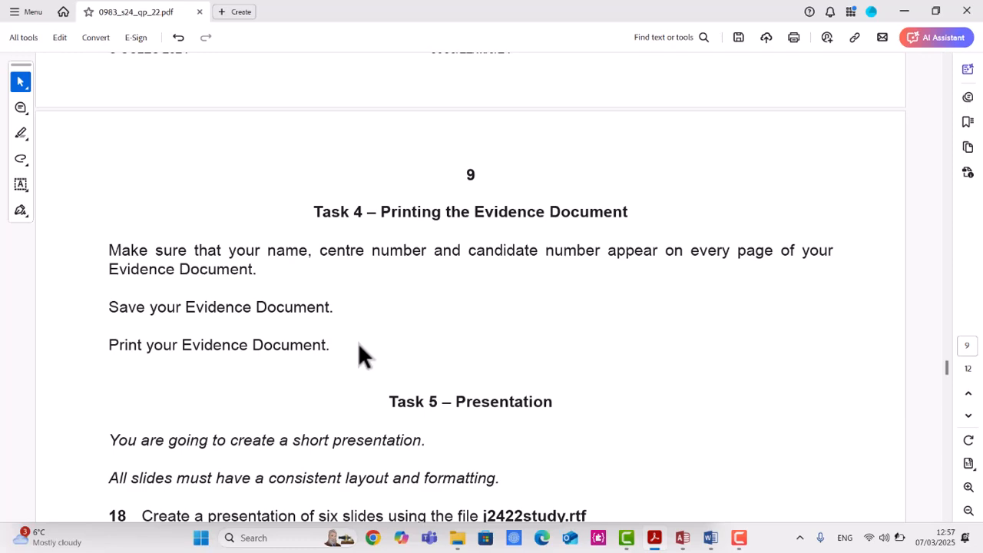
{"action": "scroll", "coordinate": [342, 346], "scroll_direction": "up", "scroll_amount": 5}
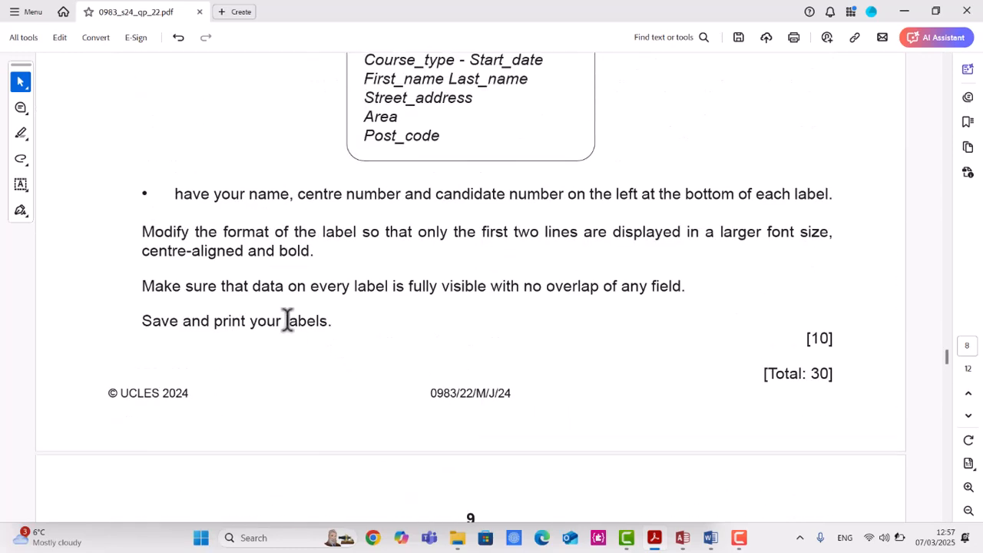
{"action": "left_click_drag", "start_coordinate": [145, 322], "coordinate": [347, 318]}
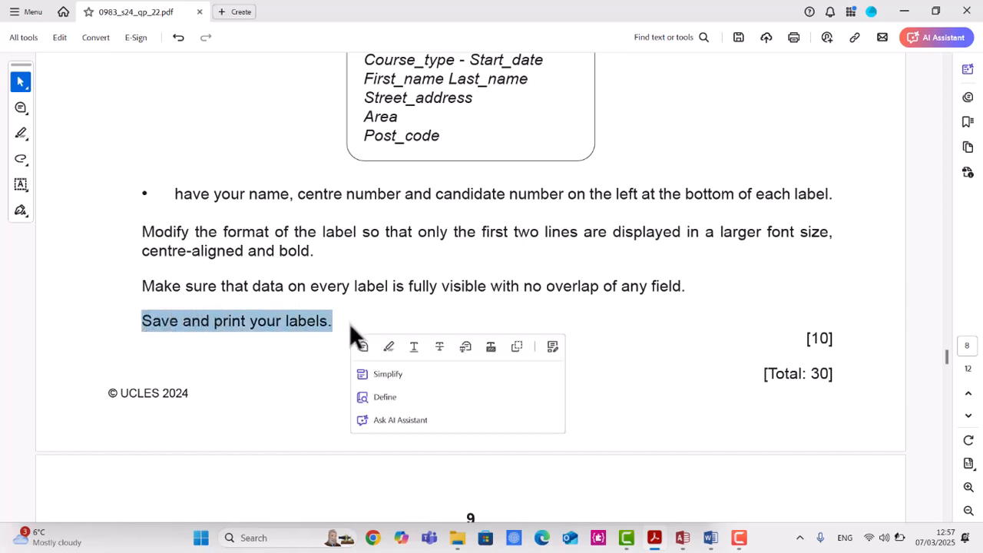
Return to the first preview page, open the step16 query, and close the Labels Step17 report.
{"action": "left_click", "coordinate": [684, 542]}
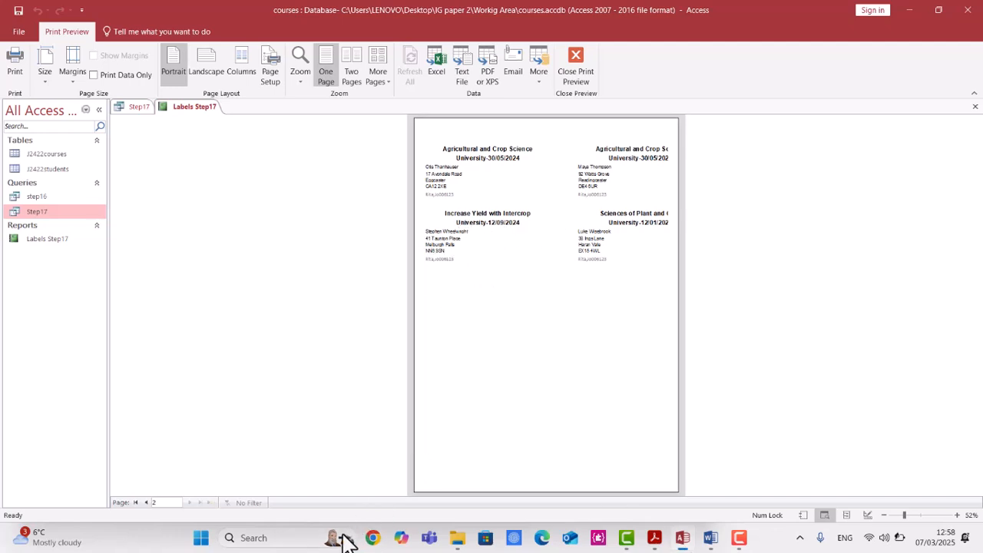
{"action": "left_click", "coordinate": [146, 503]}
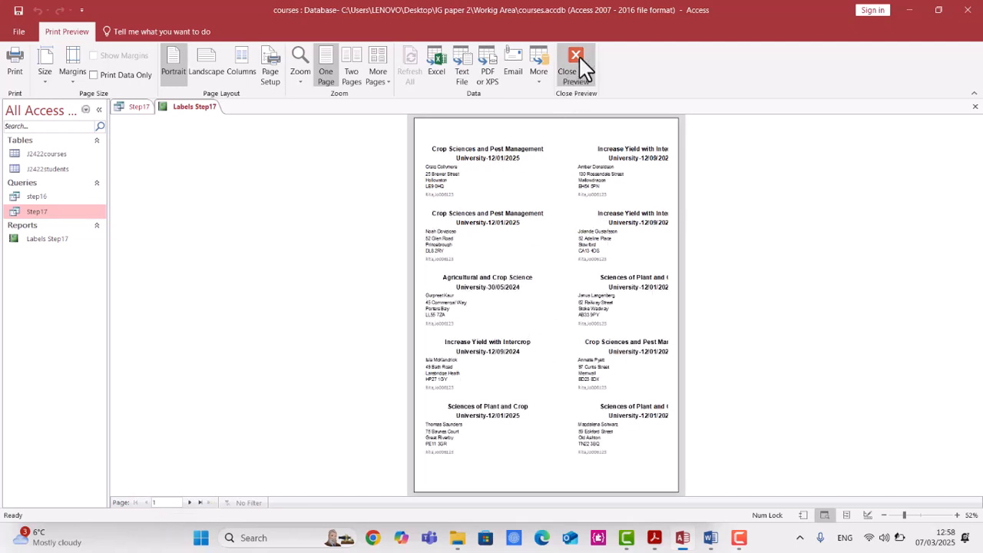
{"action": "left_click", "coordinate": [67, 204]}
{"action": "double_click", "coordinate": [67, 205]}
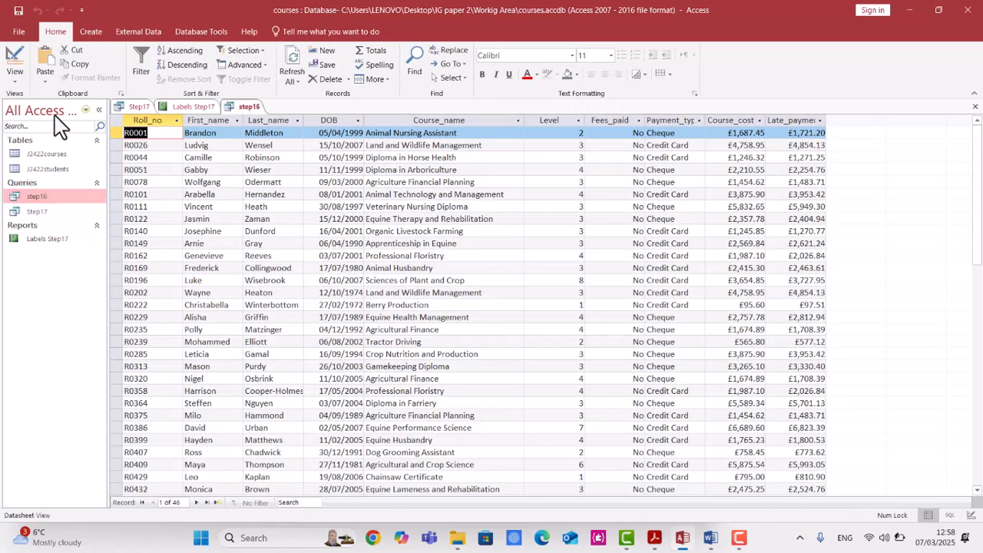
{"action": "left_click", "coordinate": [72, 244]}
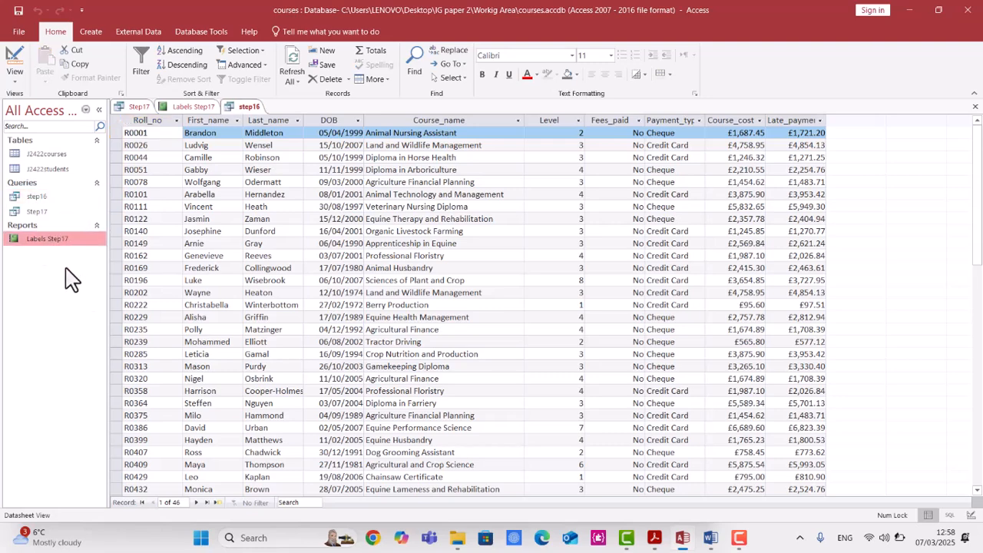
{"action": "left_click", "coordinate": [198, 108]}
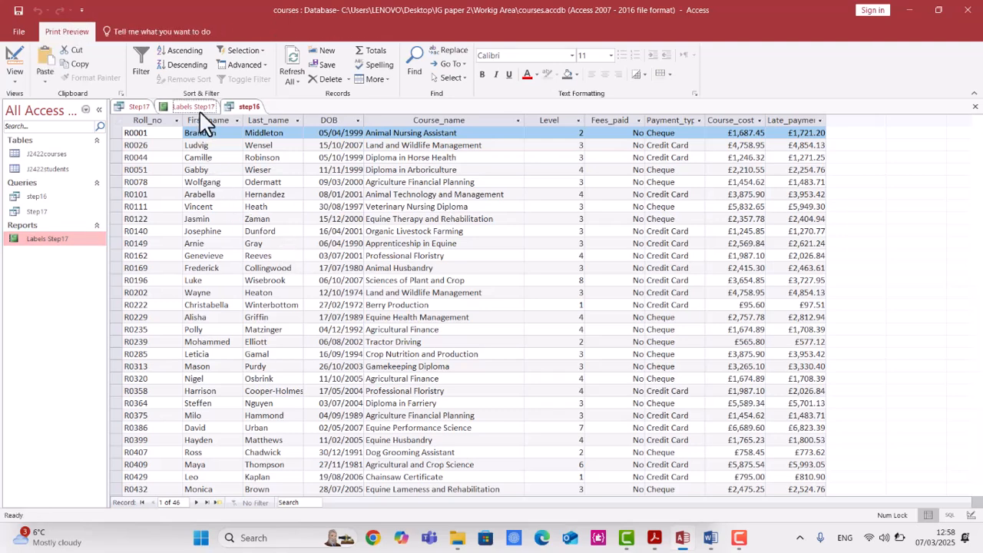
{"action": "right_click", "coordinate": [201, 107]}
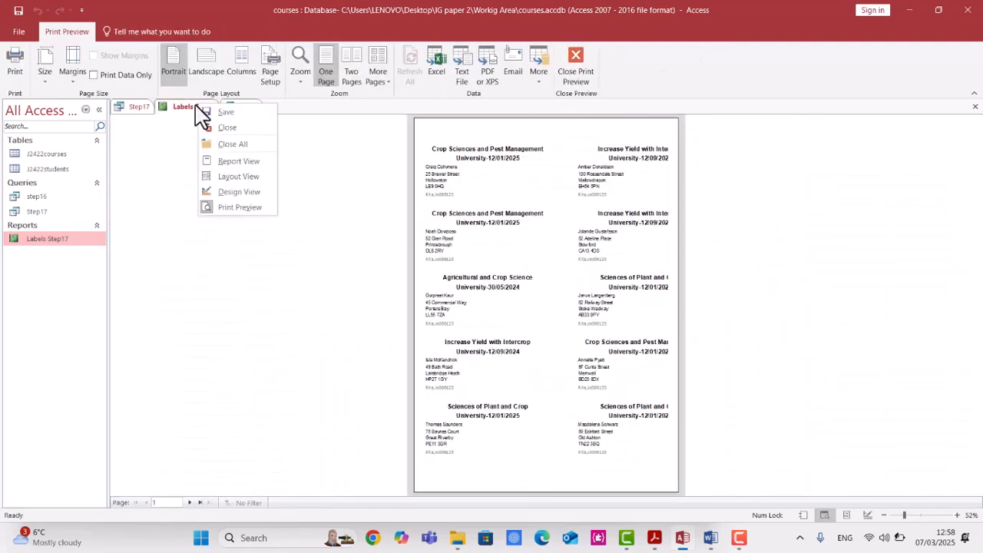
{"action": "left_click", "coordinate": [212, 125]}
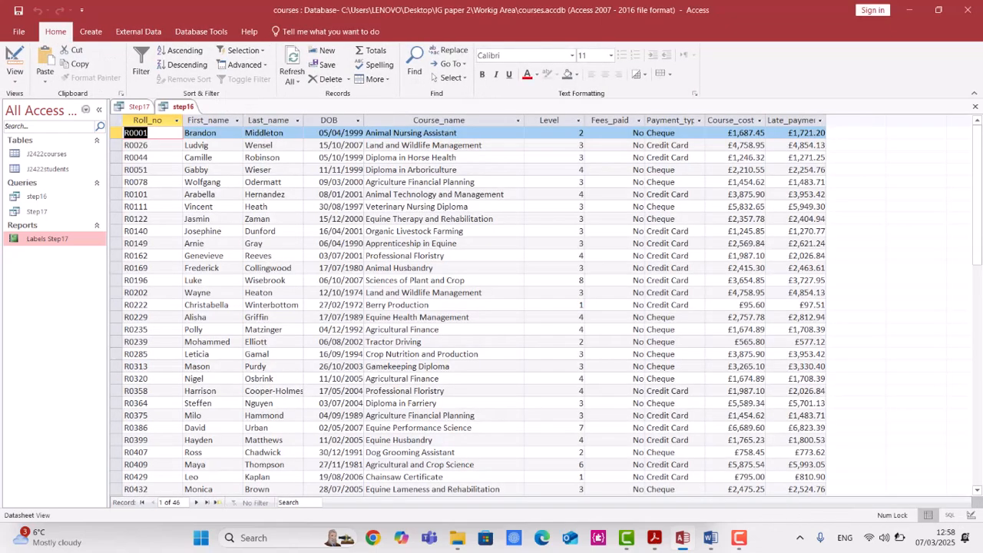
Review the question paper and then the reopened labels in print preview.
{"action": "left_click", "coordinate": [654, 540]}
{"action": "scroll", "coordinate": [430, 399], "scroll_direction": "down", "scroll_amount": 5}
{"action": "scroll", "coordinate": [415, 415], "scroll_direction": "down", "scroll_amount": 5}
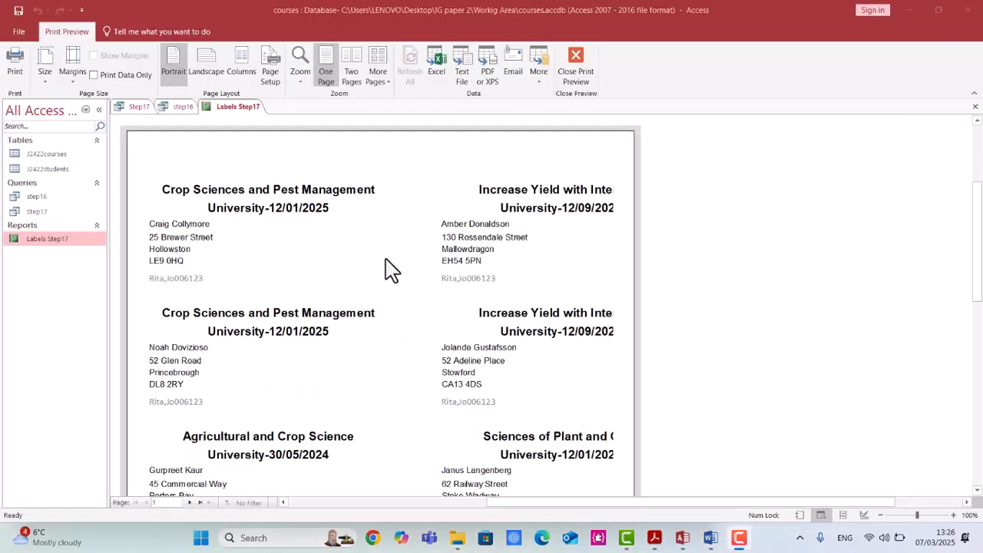
{"action": "scroll", "coordinate": [384, 269], "scroll_direction": "down", "scroll_amount": 4}
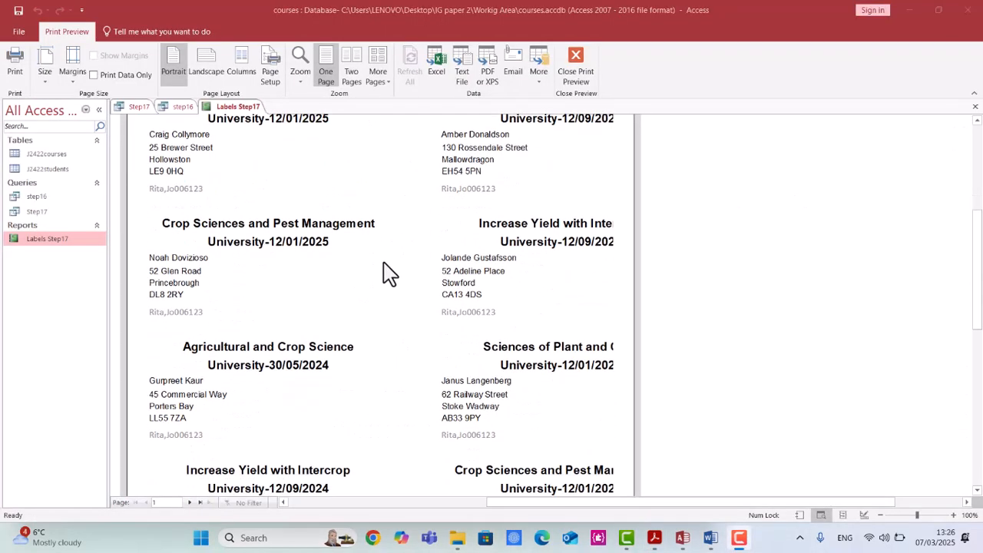
{"action": "scroll", "coordinate": [587, 184], "scroll_direction": "up", "scroll_amount": 2}
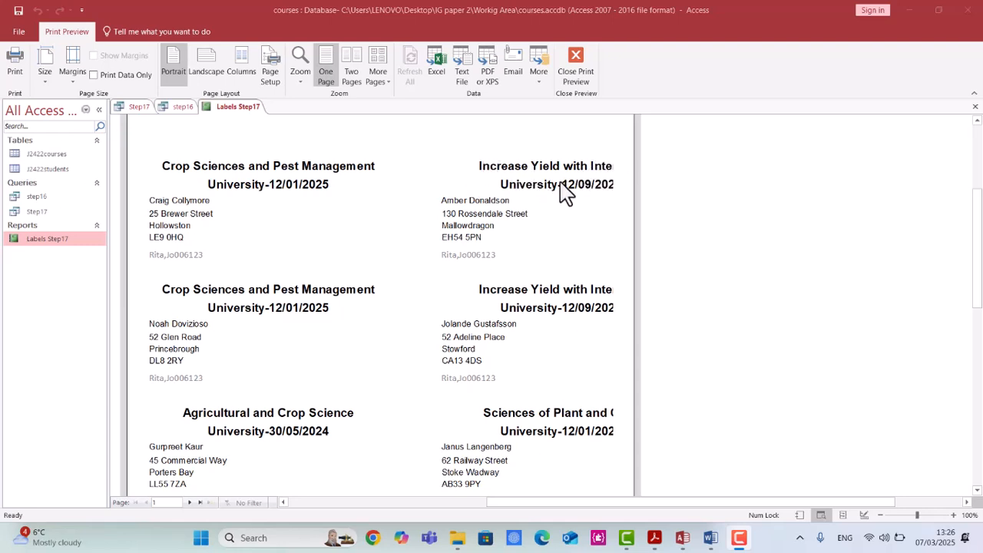
Close print preview and narrow the report's width to about 10 cm.
{"action": "left_click", "coordinate": [581, 74]}
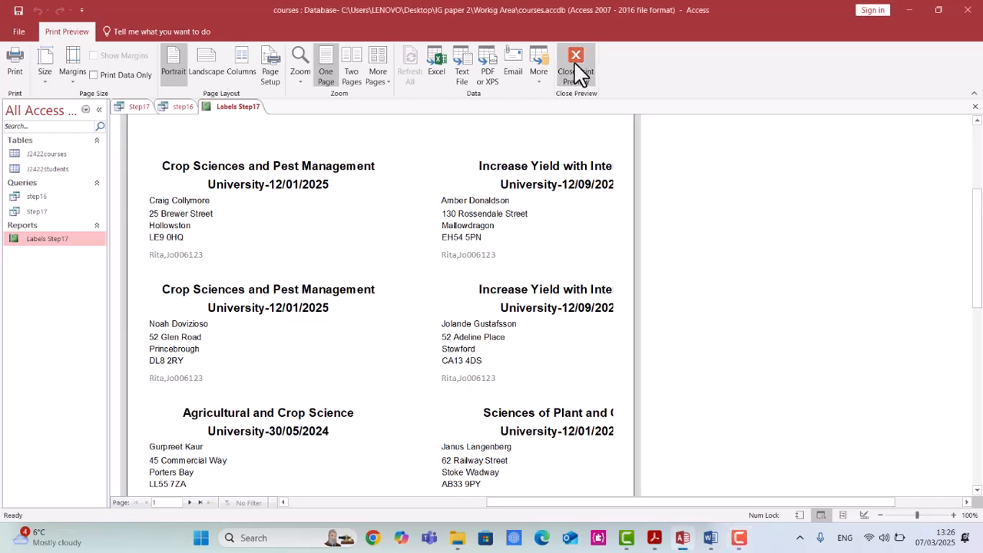
{"action": "left_click", "coordinate": [575, 60]}
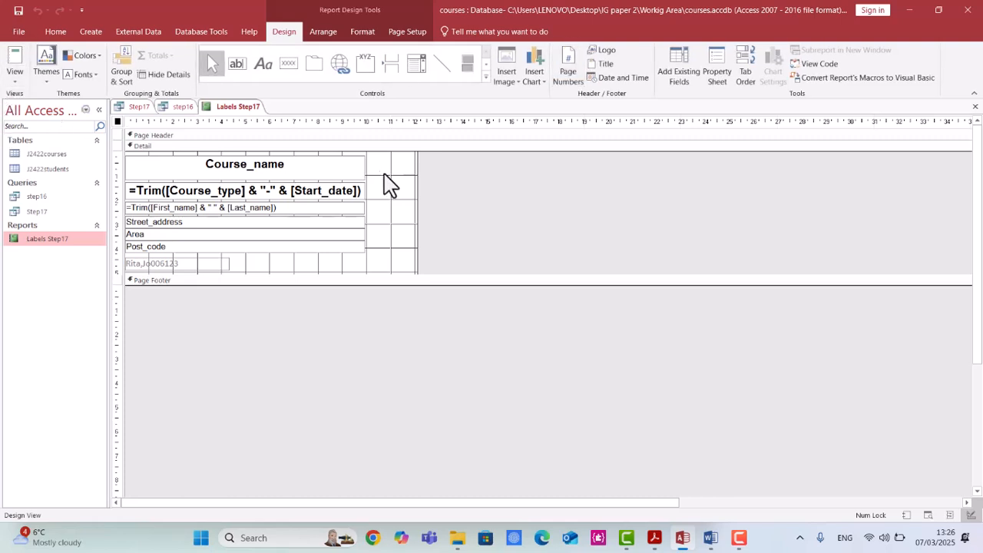
{"action": "mouse_move", "coordinate": [290, 272]}
{"action": "left_mouse_down"}
{"action": "mouse_move", "coordinate": [284, 318]}
{"action": "mouse_move", "coordinate": [290, 274]}
{"action": "left_mouse_up"}
{"action": "left_click_drag", "start_coordinate": [418, 179], "coordinate": [369, 178]}
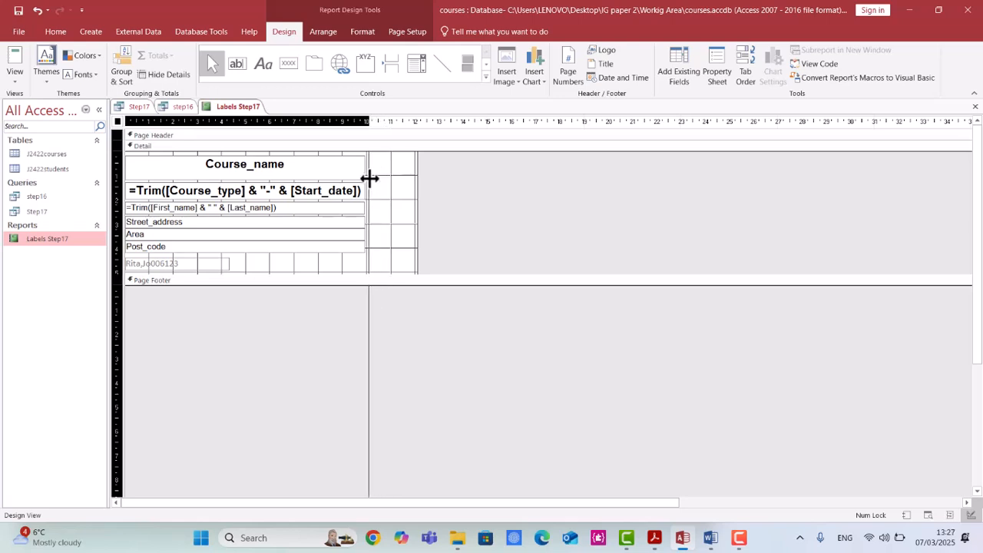
{"action": "left_click_drag", "start_coordinate": [369, 178], "coordinate": [370, 178]}
{"action": "right_click", "coordinate": [370, 178]}
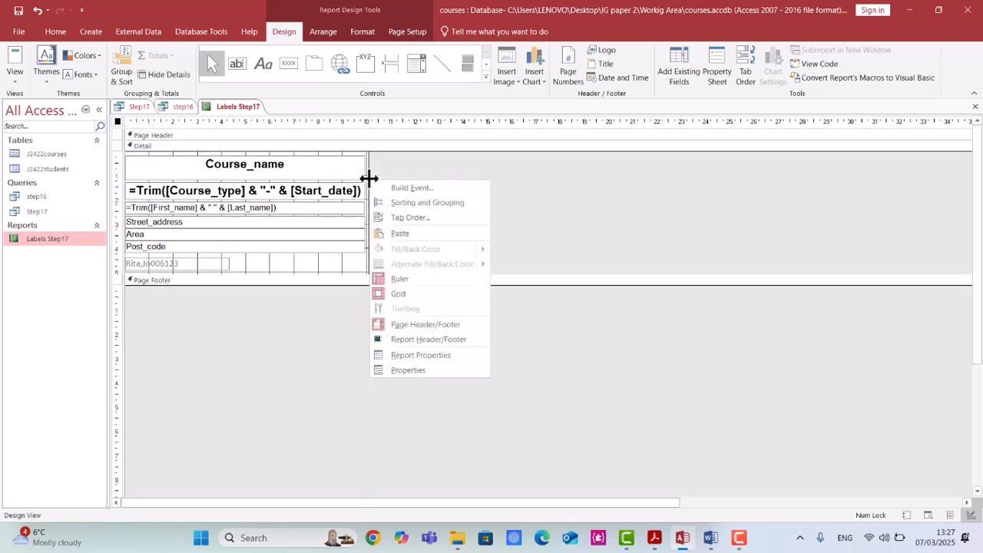
Open the labels in print preview and accept the spacing warning.
{"action": "left_click", "coordinate": [15, 77]}
{"action": "left_click", "coordinate": [27, 125]}
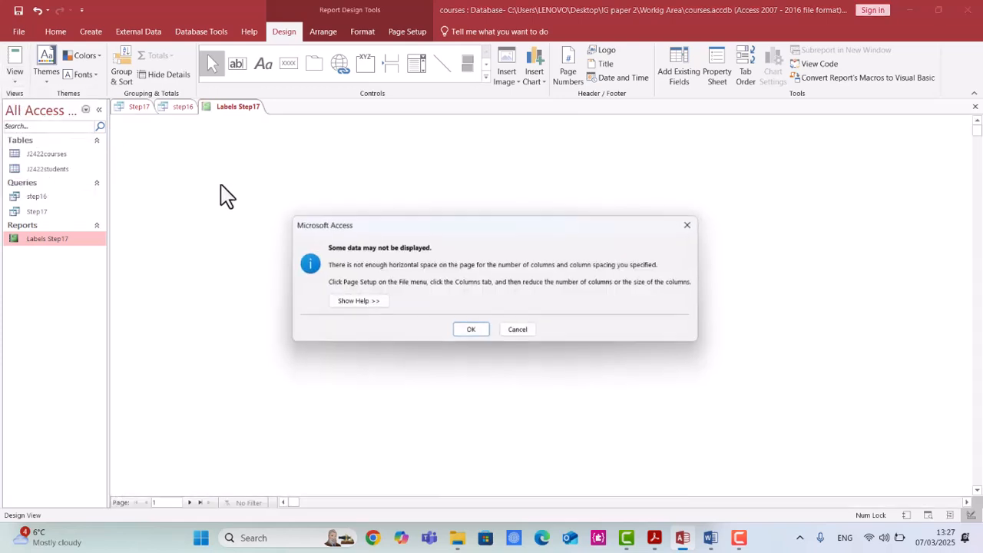
{"action": "left_click", "coordinate": [474, 329]}
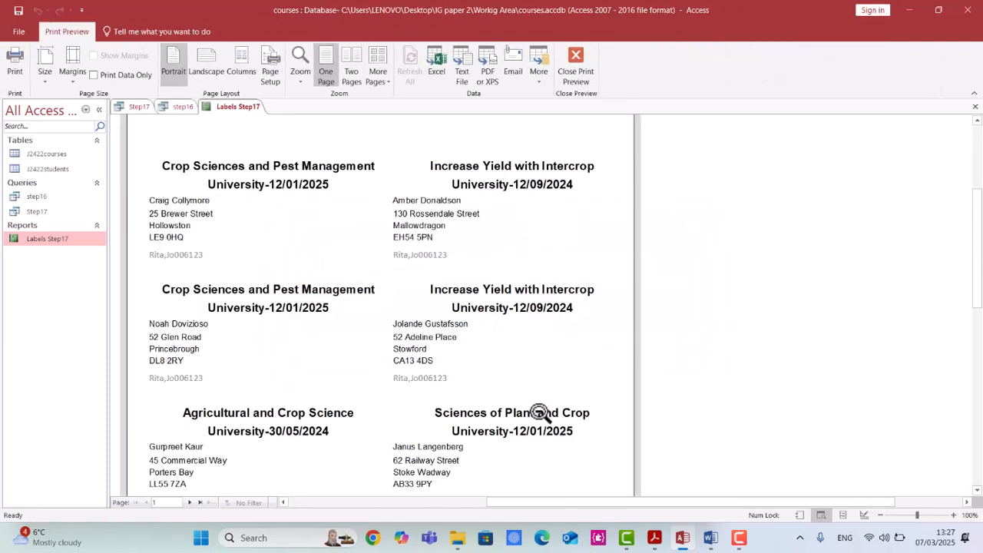
Close the print preview and return to design view.
{"action": "left_click", "coordinate": [582, 62]}
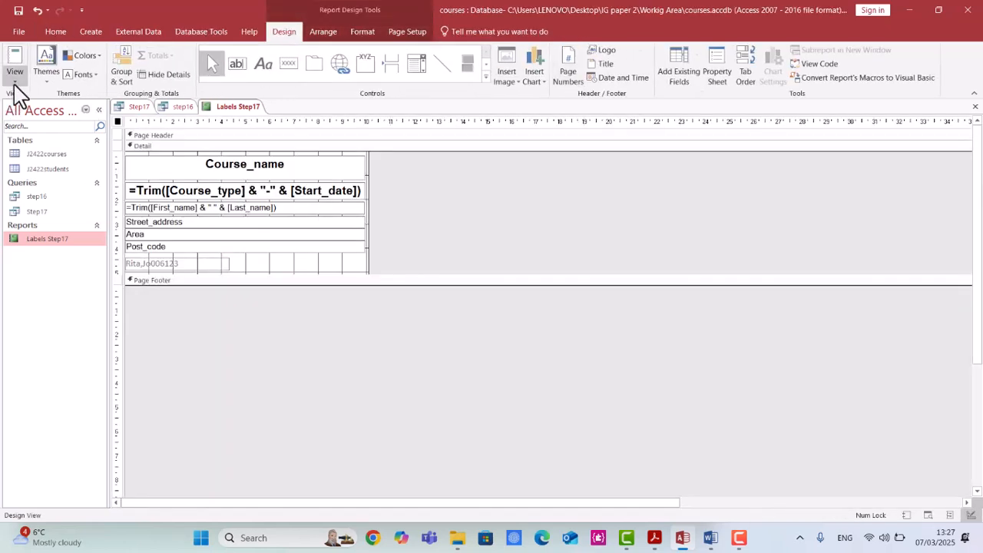
{"action": "left_click", "coordinate": [15, 77]}
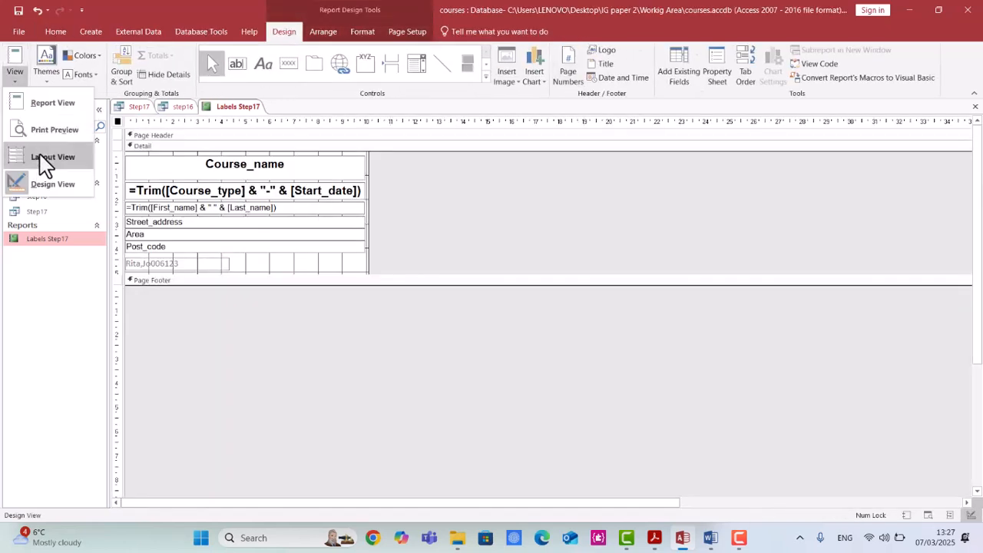
{"action": "left_click", "coordinate": [46, 188]}
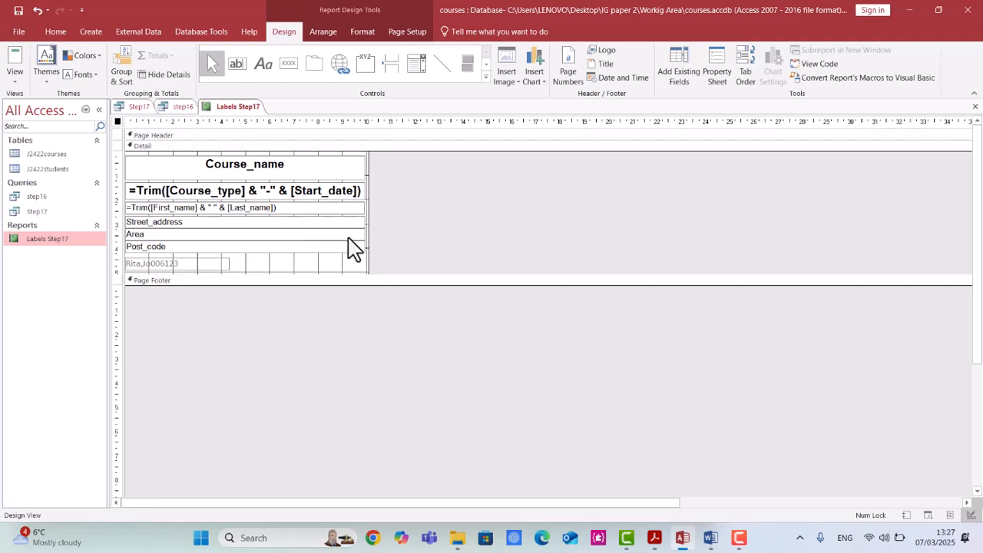
{"action": "left_click", "coordinate": [745, 547]}
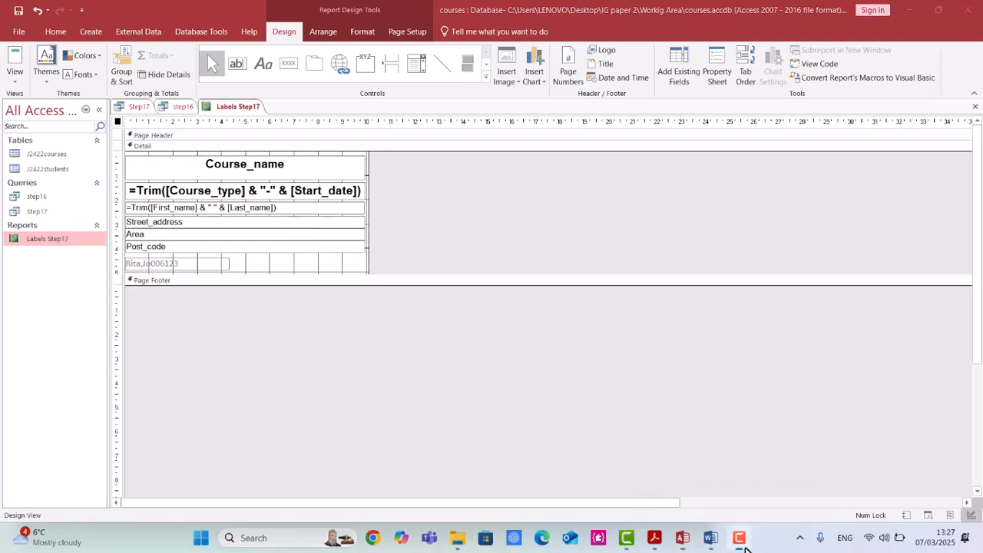